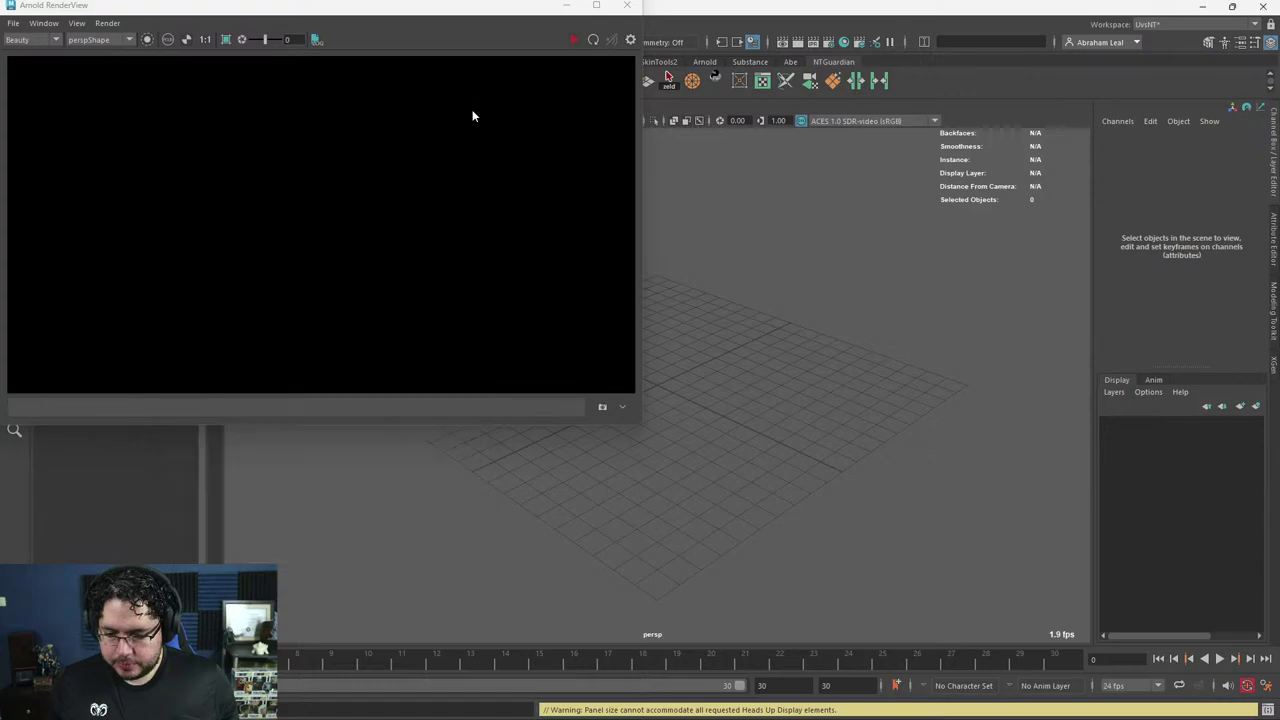
# Close Maya's empty Arnold RenderView, minimize Maya and launch ZBrush 2022 from the Start menu.
pyautogui.click(626, 5)
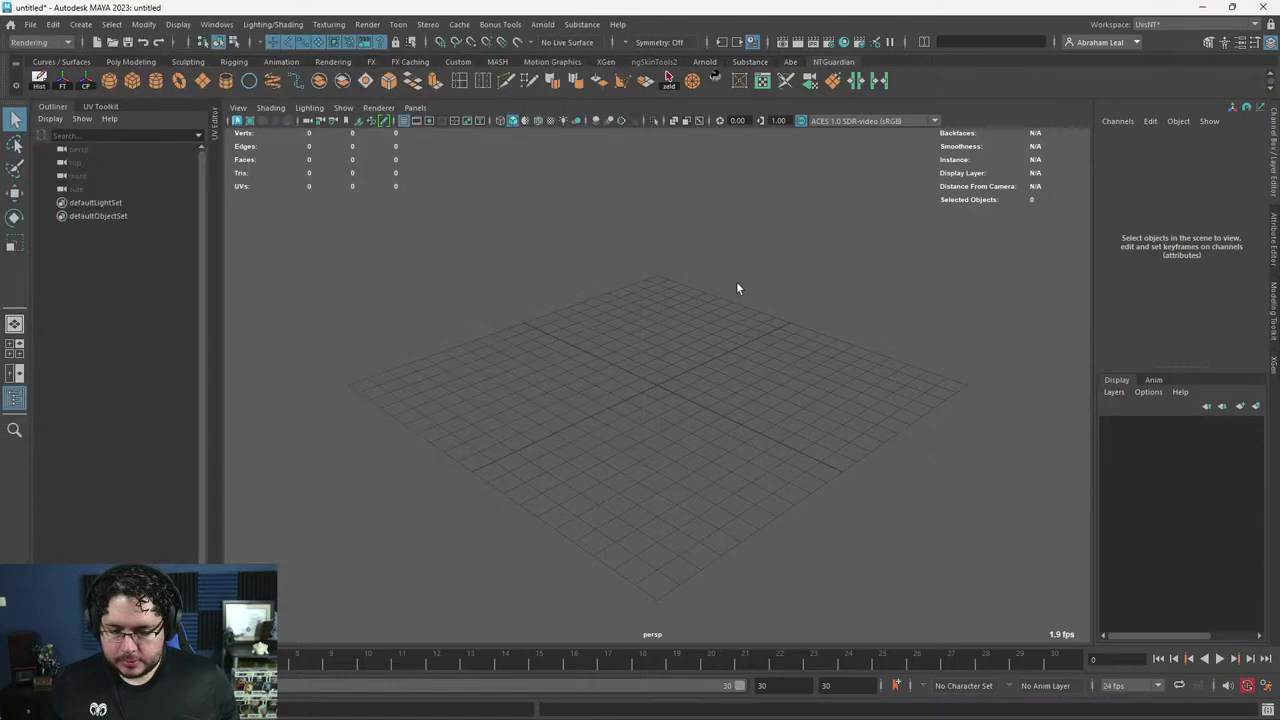
pyautogui.click(1201, 7)
pyautogui.press('super')
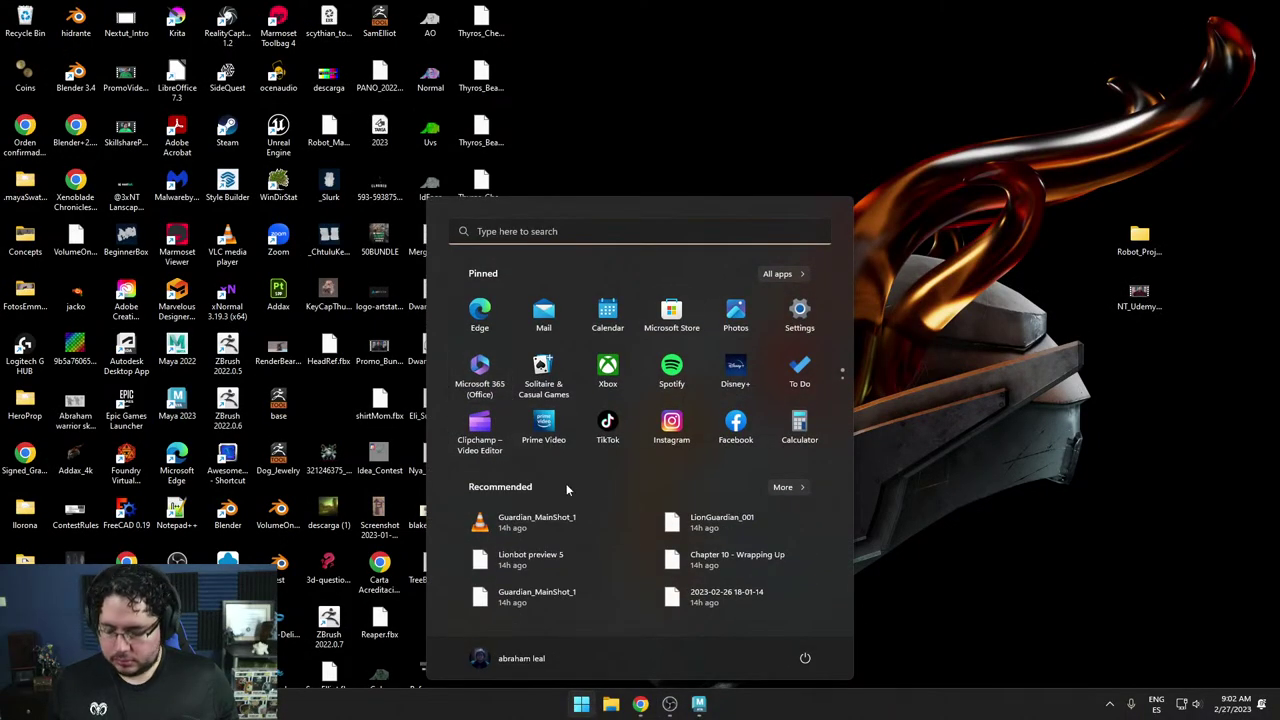
pyautogui.write('zbrush 2022')
pyautogui.press('Return')
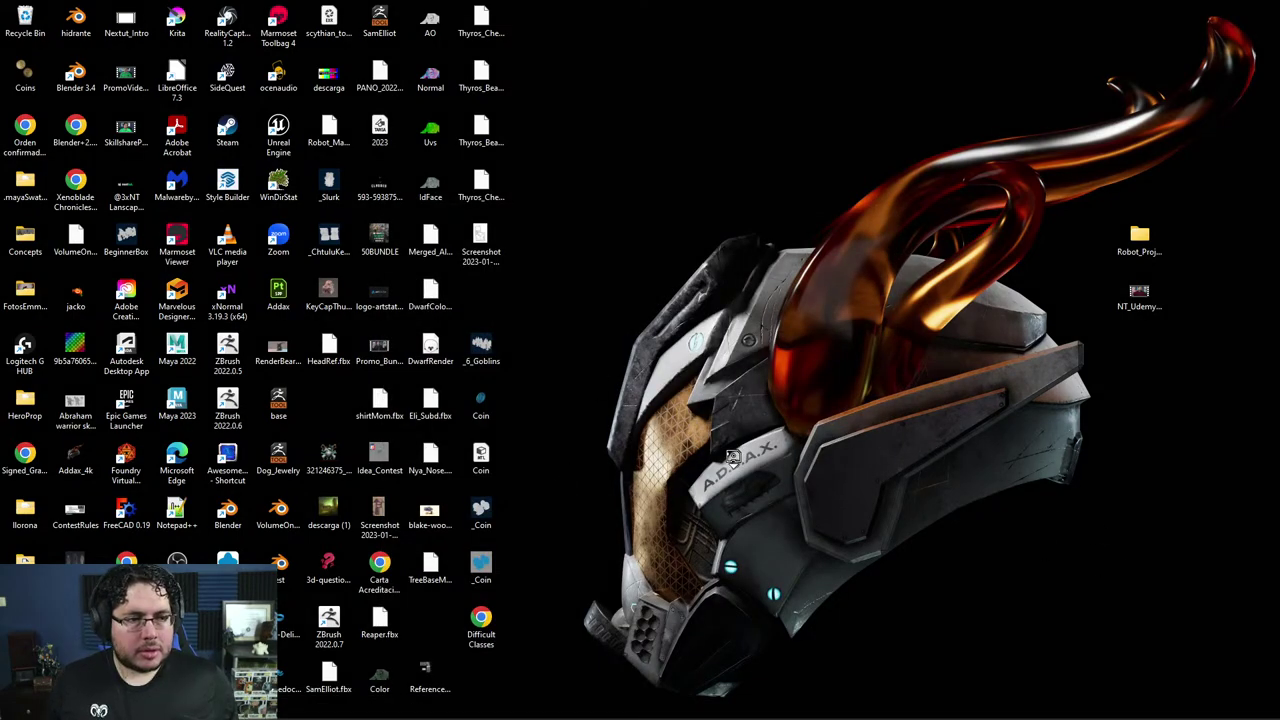
pyautogui.press('super')
# Open Chrome from the taskbar on a new Google tab.
pyautogui.click(631, 699)
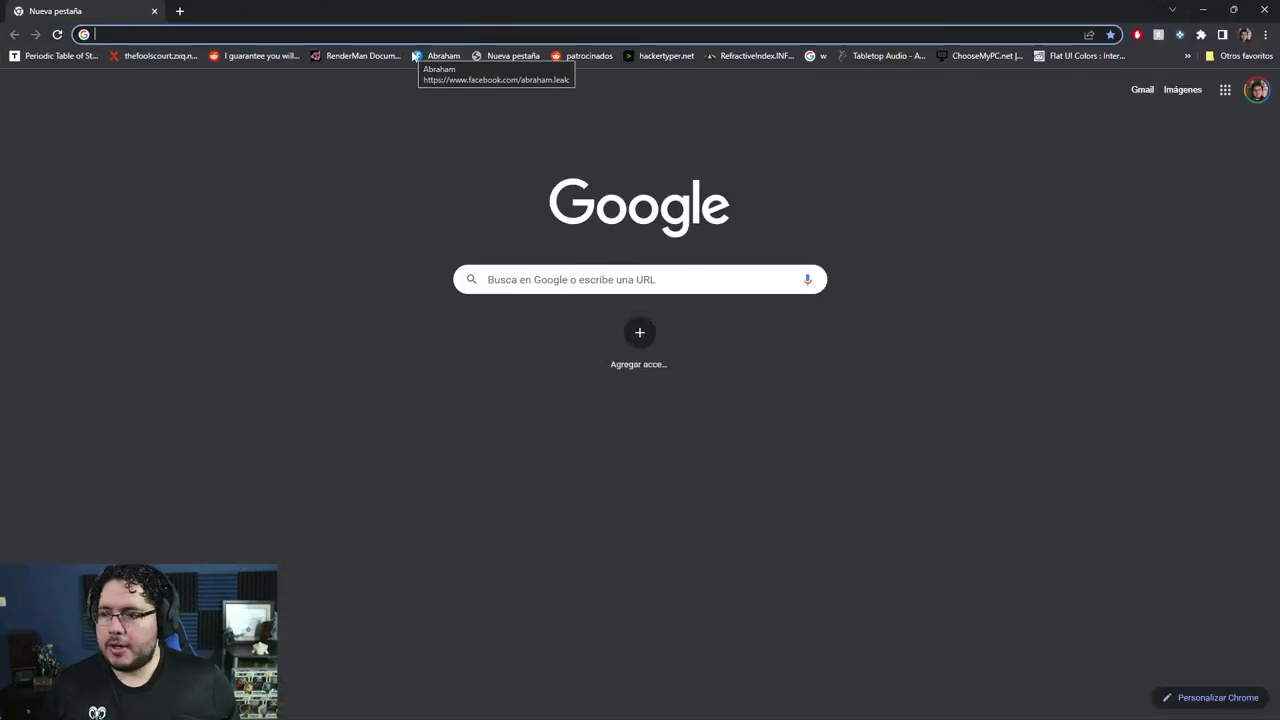
# Search images for 'fantasy wand concept' and preview the DeviantArt Wooden-Wands-Concepts sheet.
pyautogui.click(414, 37)
pyautogui.write('fantasy ')
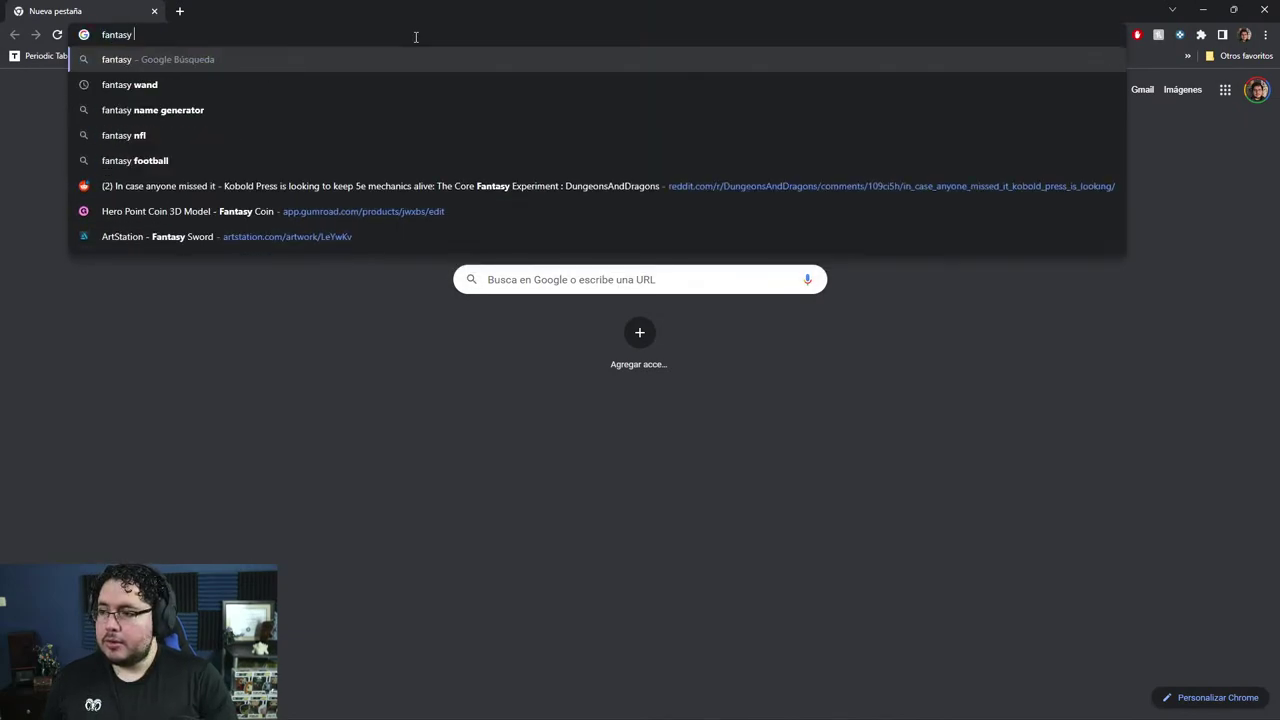
pyautogui.write('wand concept')
pyautogui.press('Return')
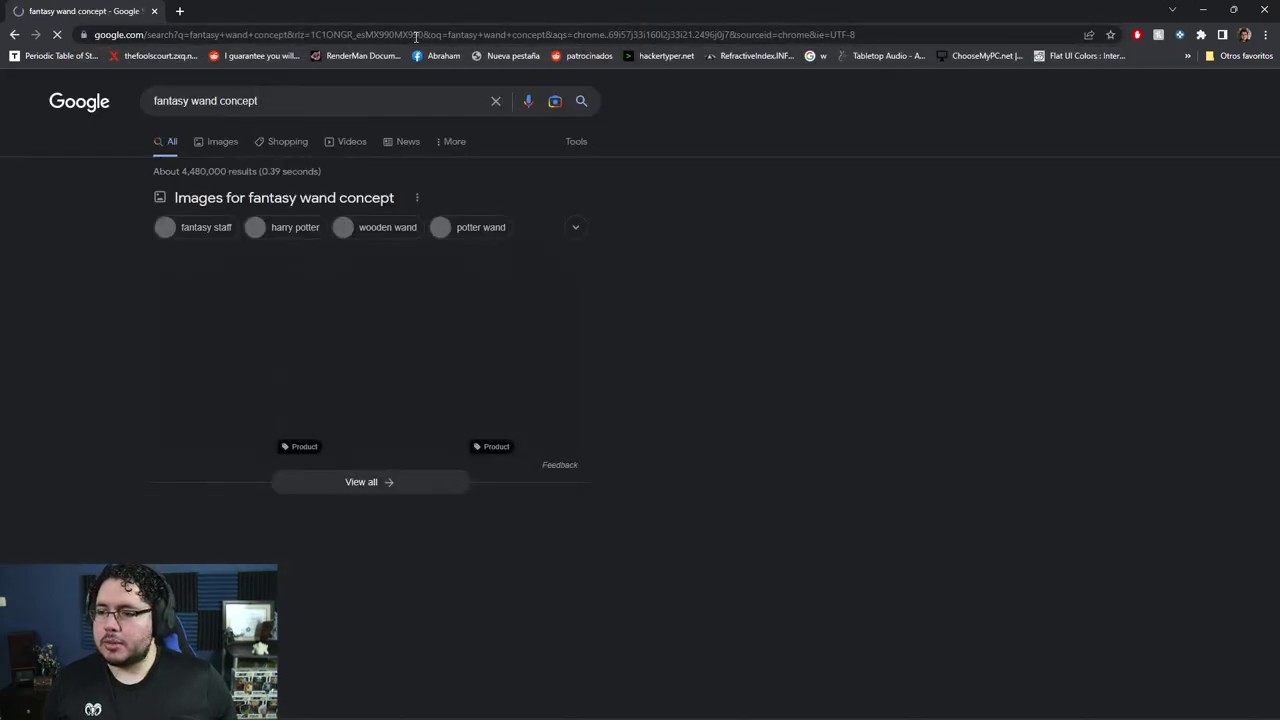
pyautogui.click(227, 148)
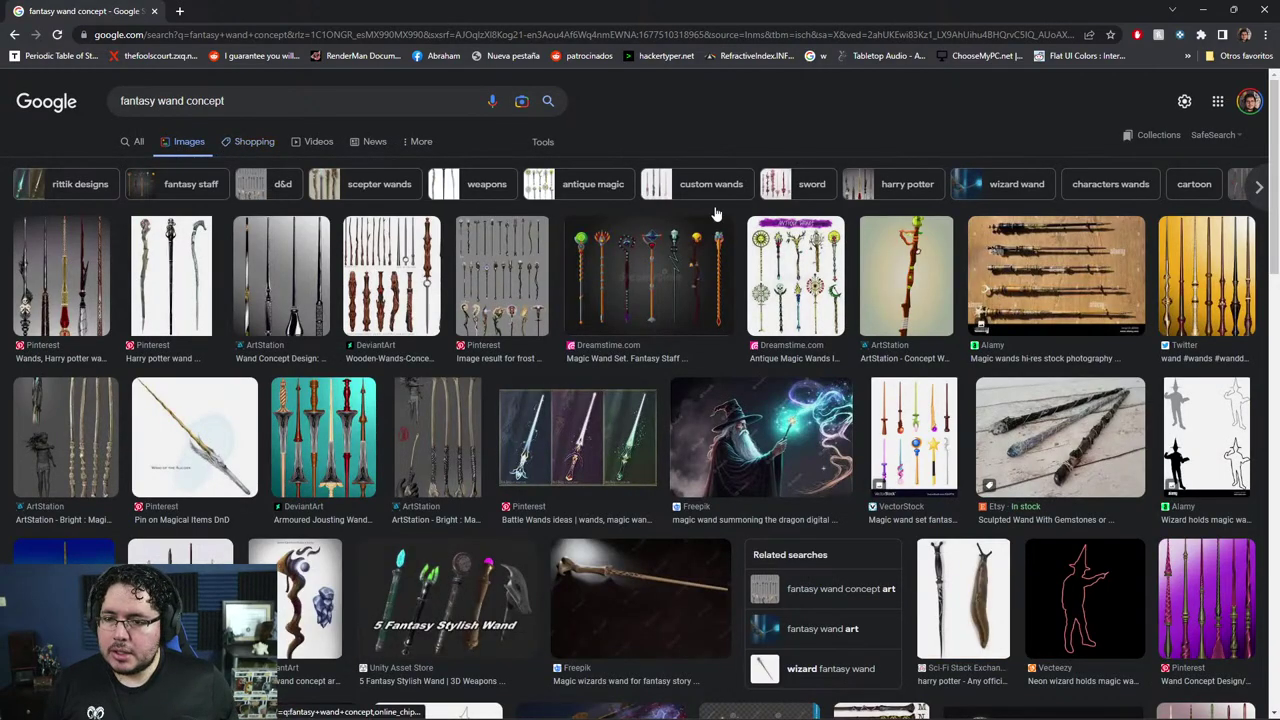
pyautogui.click(395, 310)
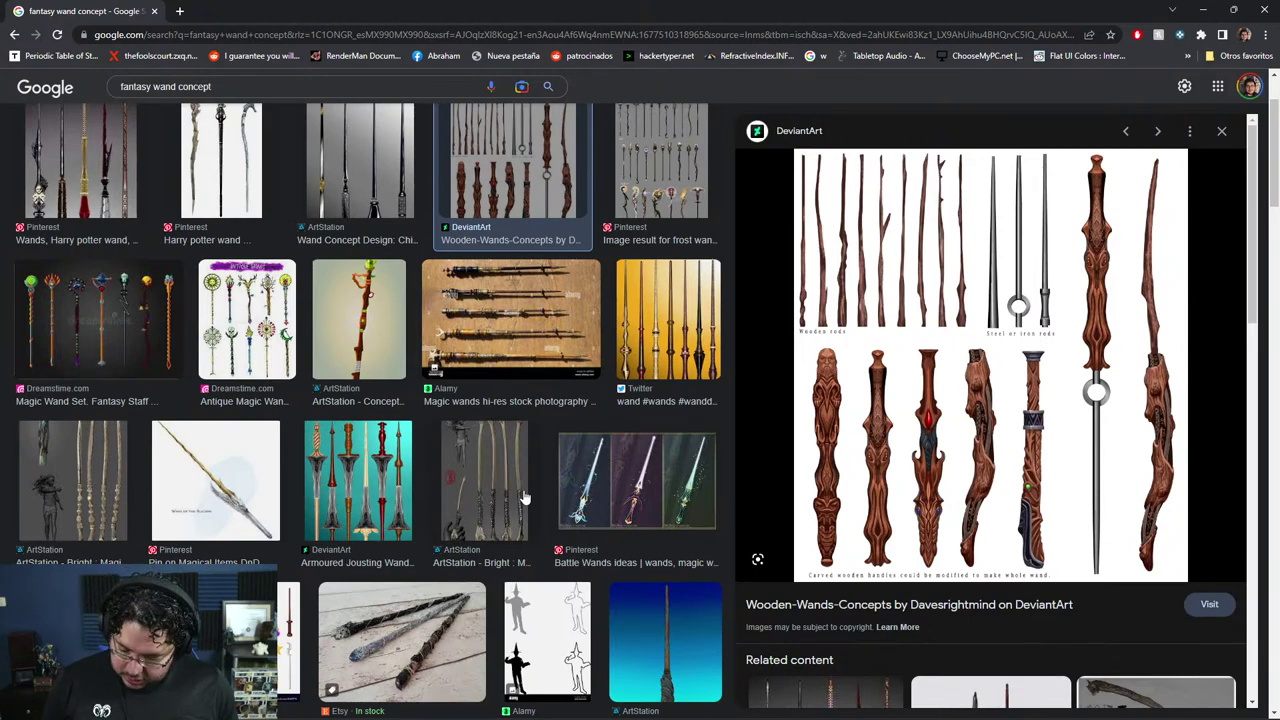
# Compare the ArtStation Bright Magic Wand, then copy the Wooden-Wands-Concepts image with Copiar imagen.
pyautogui.press('Escape')
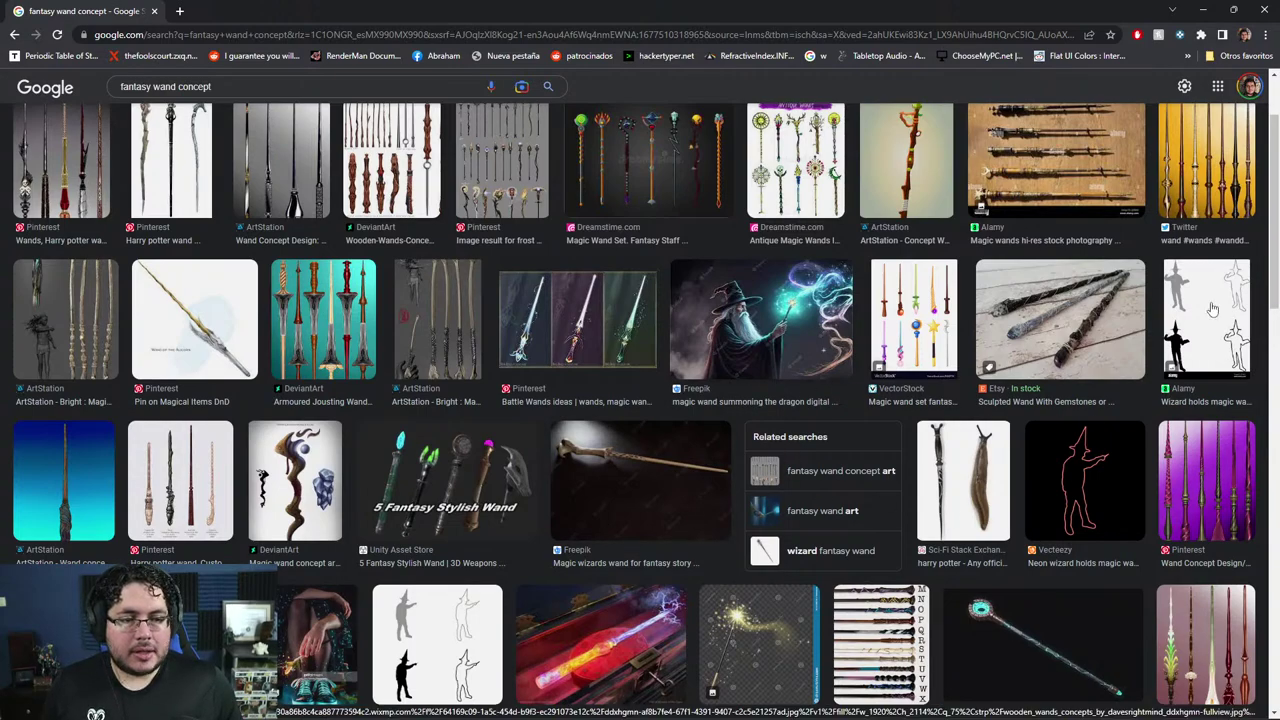
pyautogui.scroll(2, 1130, 370)
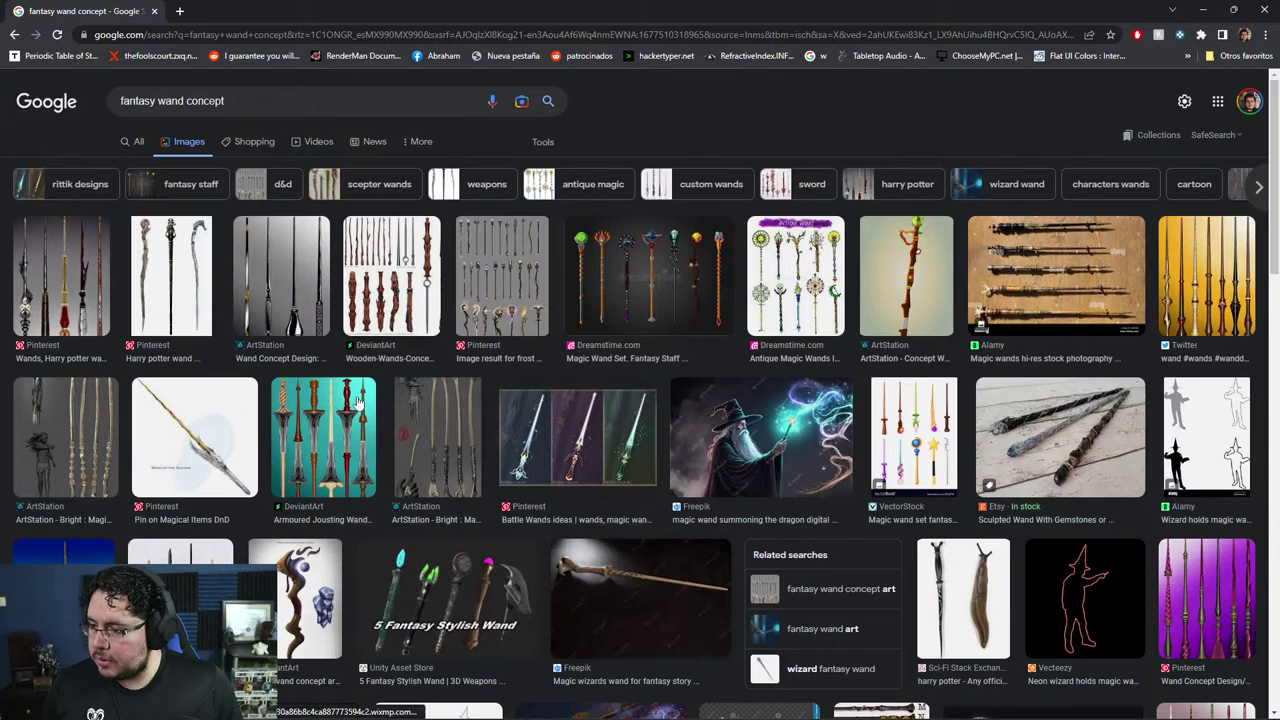
pyautogui.click(88, 476)
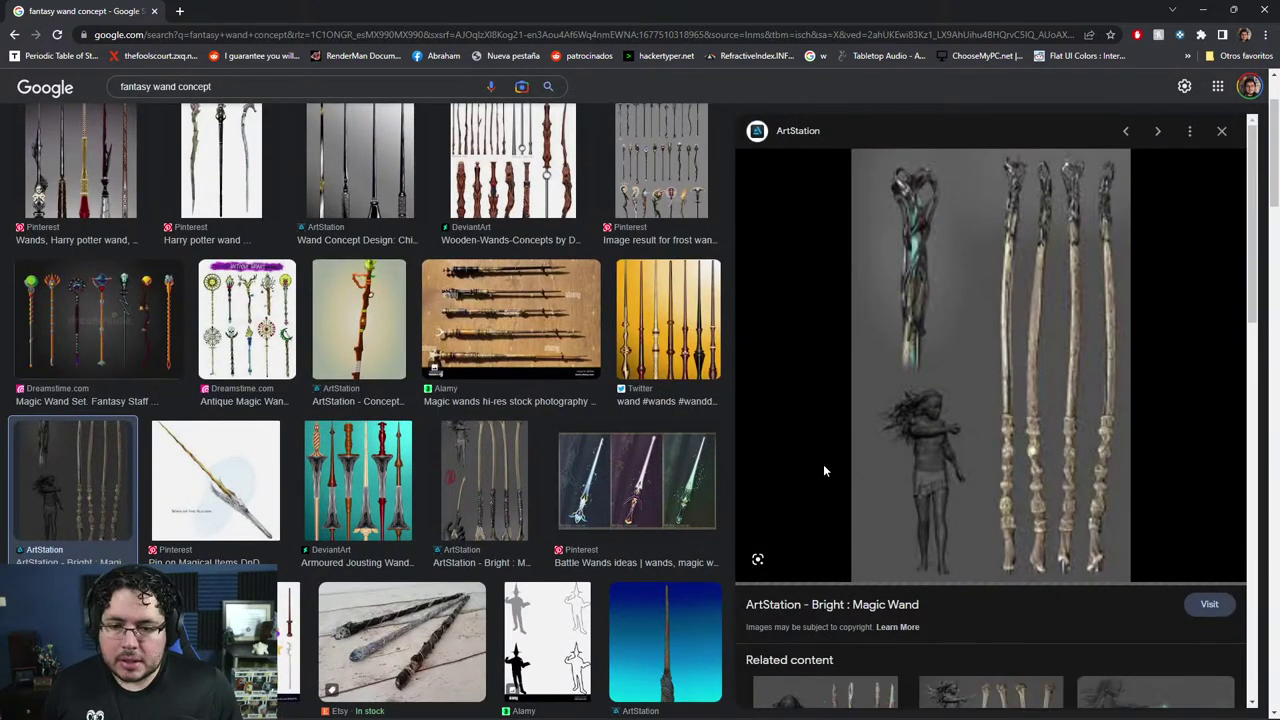
pyautogui.click(490, 180)
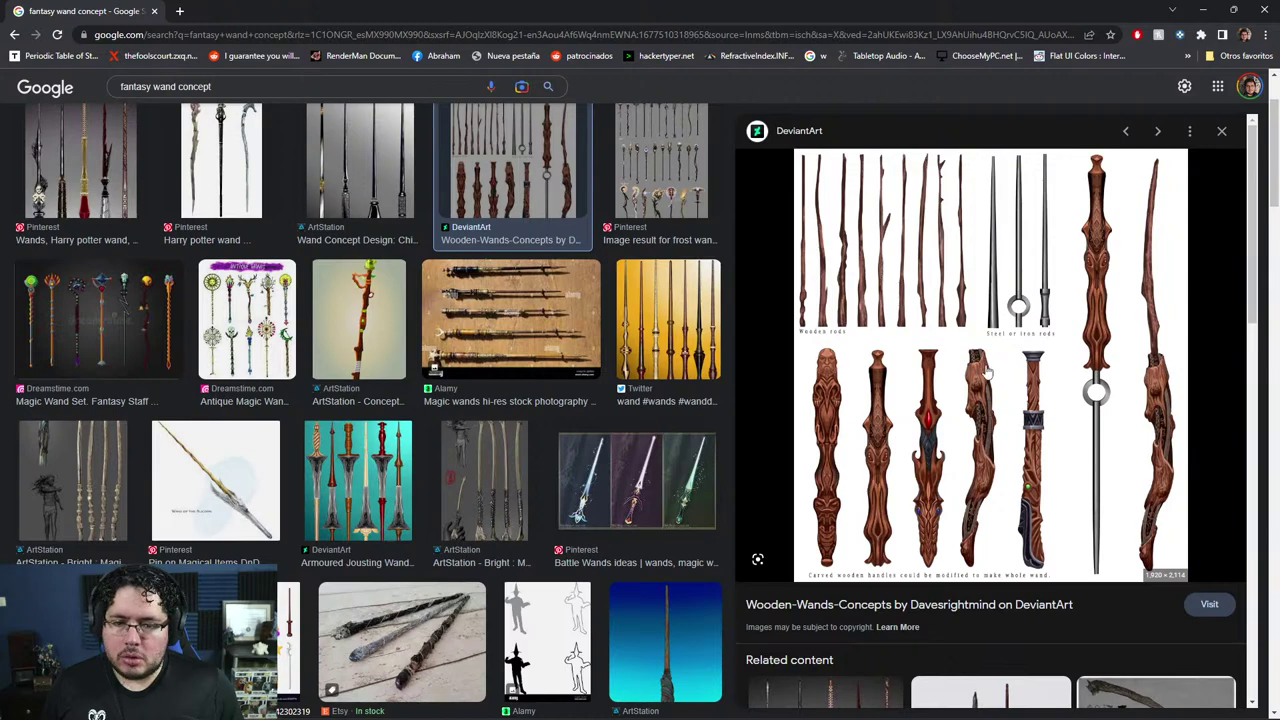
pyautogui.rightClick(988, 412)
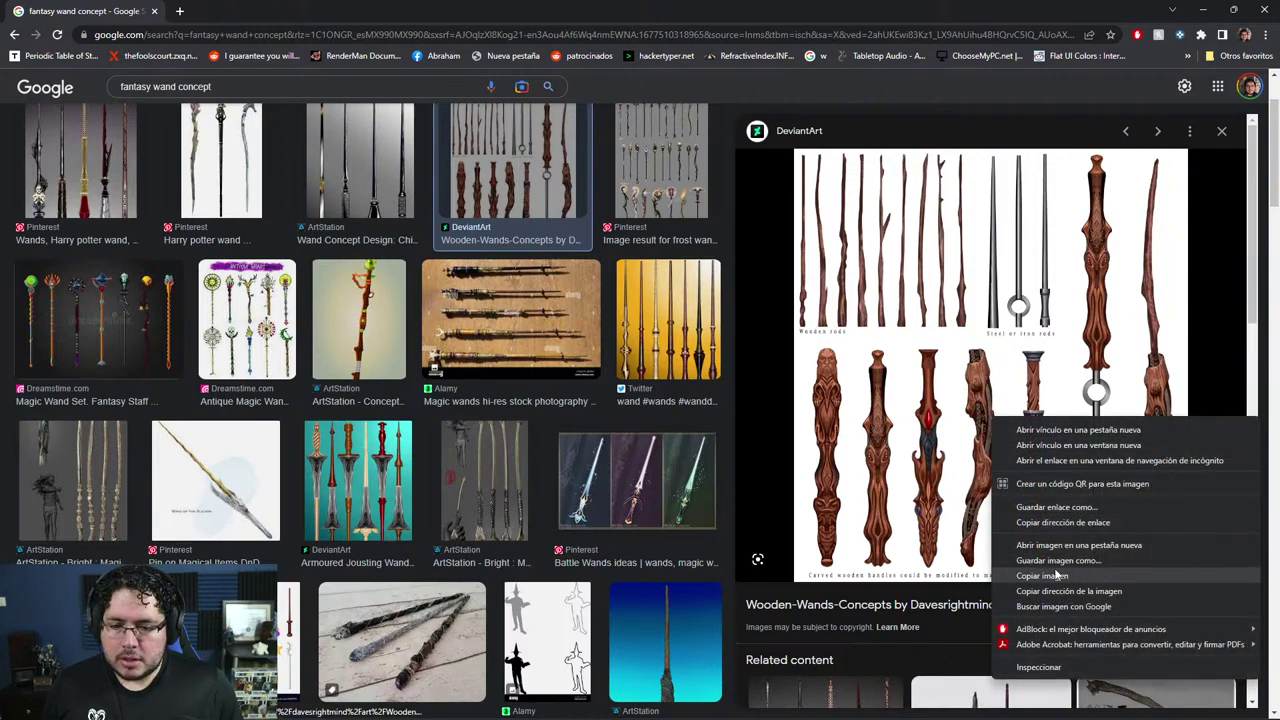
pyautogui.click(1058, 575)
# Launch PureRef and paste the wooden wands concept sheet onto a new board.
pyautogui.press('super')
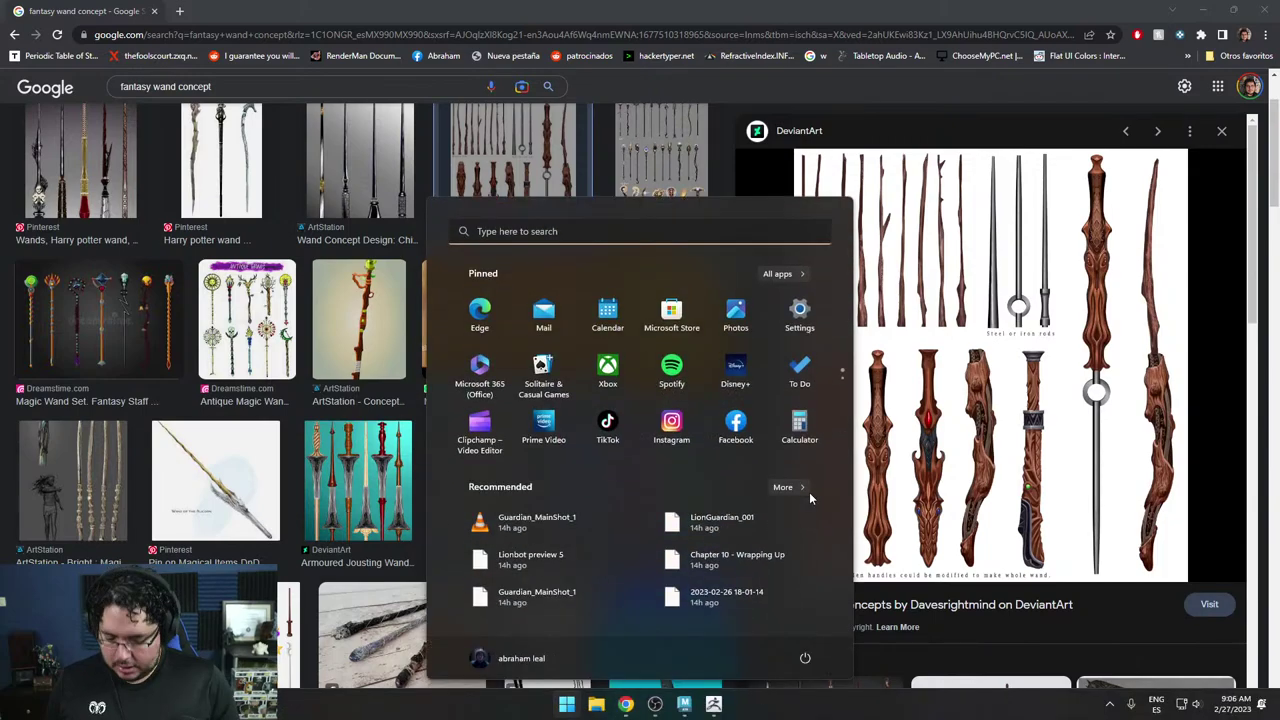
pyautogui.write('pure')
pyautogui.press('Return')
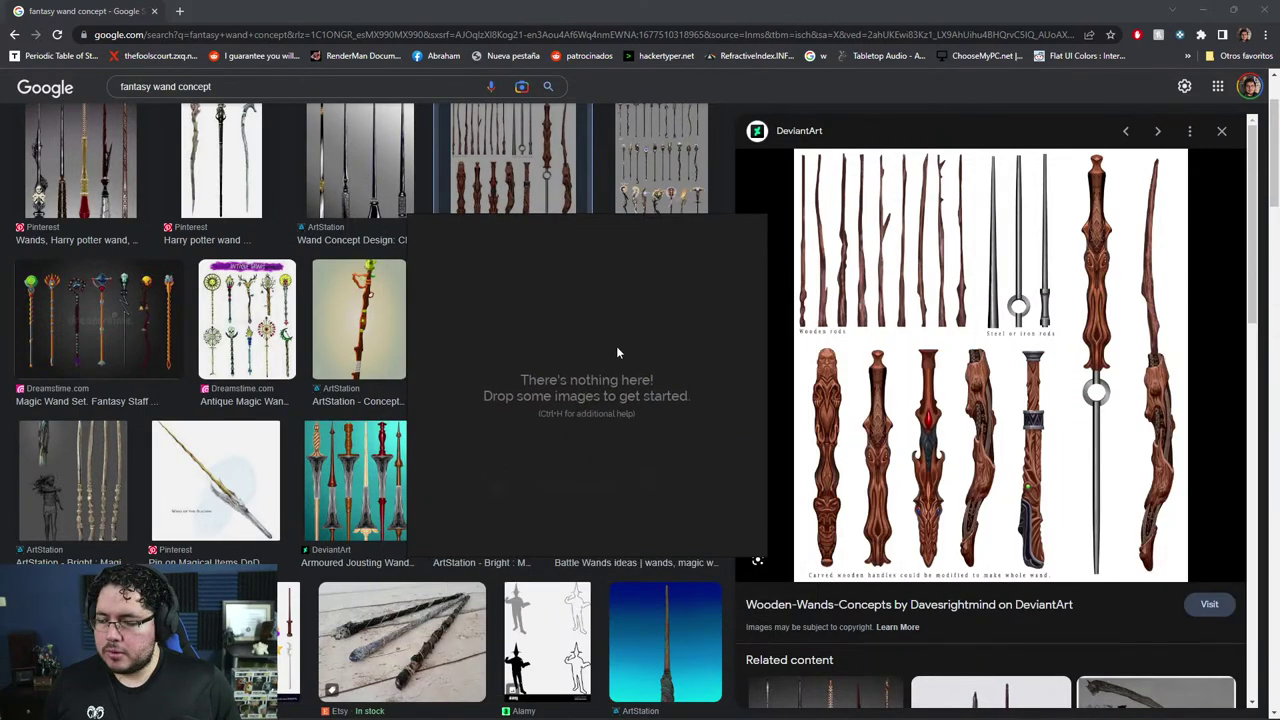
pyautogui.hotkey('ctrl', 'v')
# Zoom and pan around the sheet to study each carved handle and its captions.
pyautogui.scroll(-5, 618, 367)
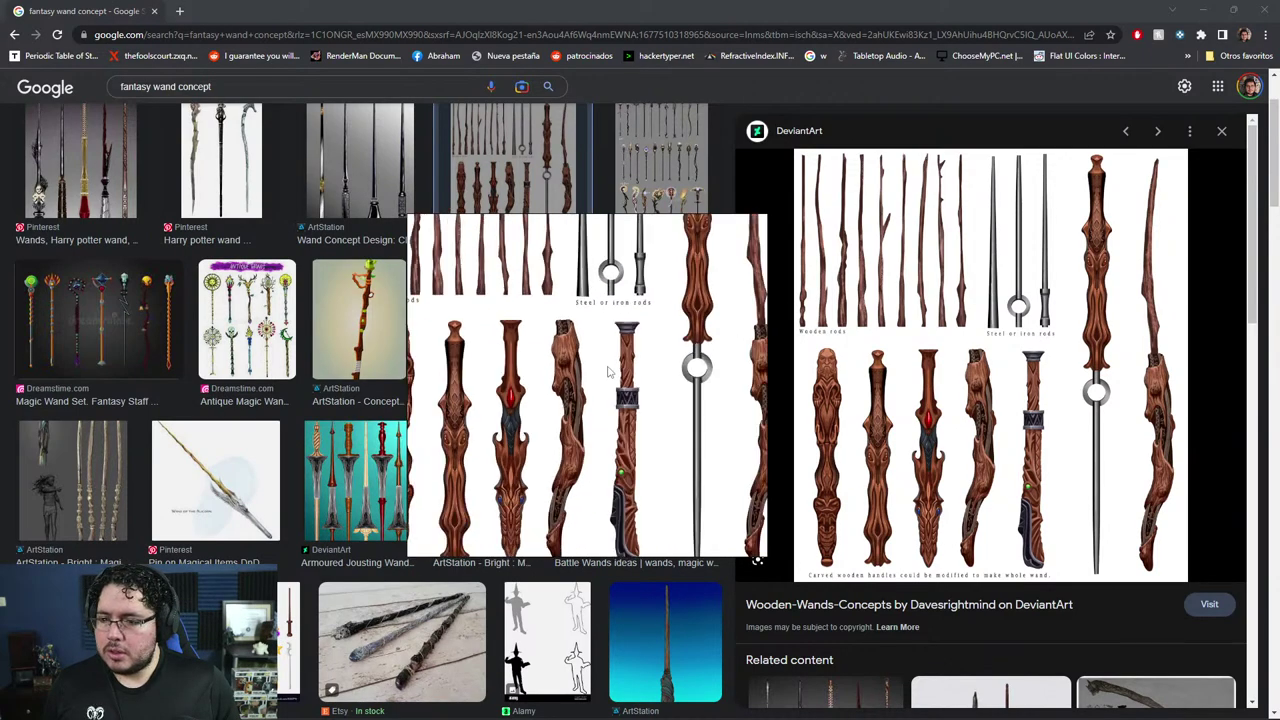
pyautogui.moveTo(533, 413); pyautogui.dragTo(780, 413, button='middle')
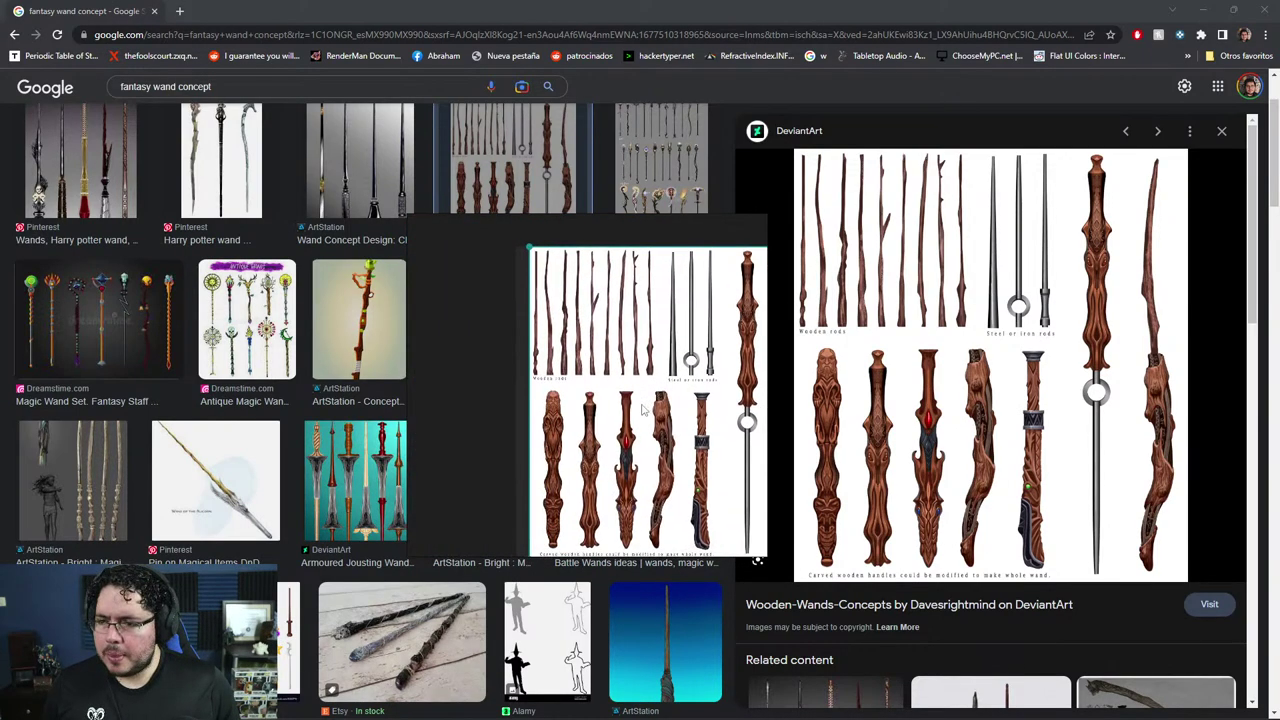
pyautogui.moveTo(643, 406); pyautogui.dragTo(576, 398, button='middle')
pyautogui.scroll(4, 590, 401)
pyautogui.scroll(5, 617, 421)
pyautogui.scroll(-3, 628, 448)
pyautogui.moveTo(628, 480); pyautogui.dragTo(628, 287, button='middle')
pyautogui.scroll(-2, 660, 401)
pyautogui.moveTo(668, 440); pyautogui.dragTo(660, 375)
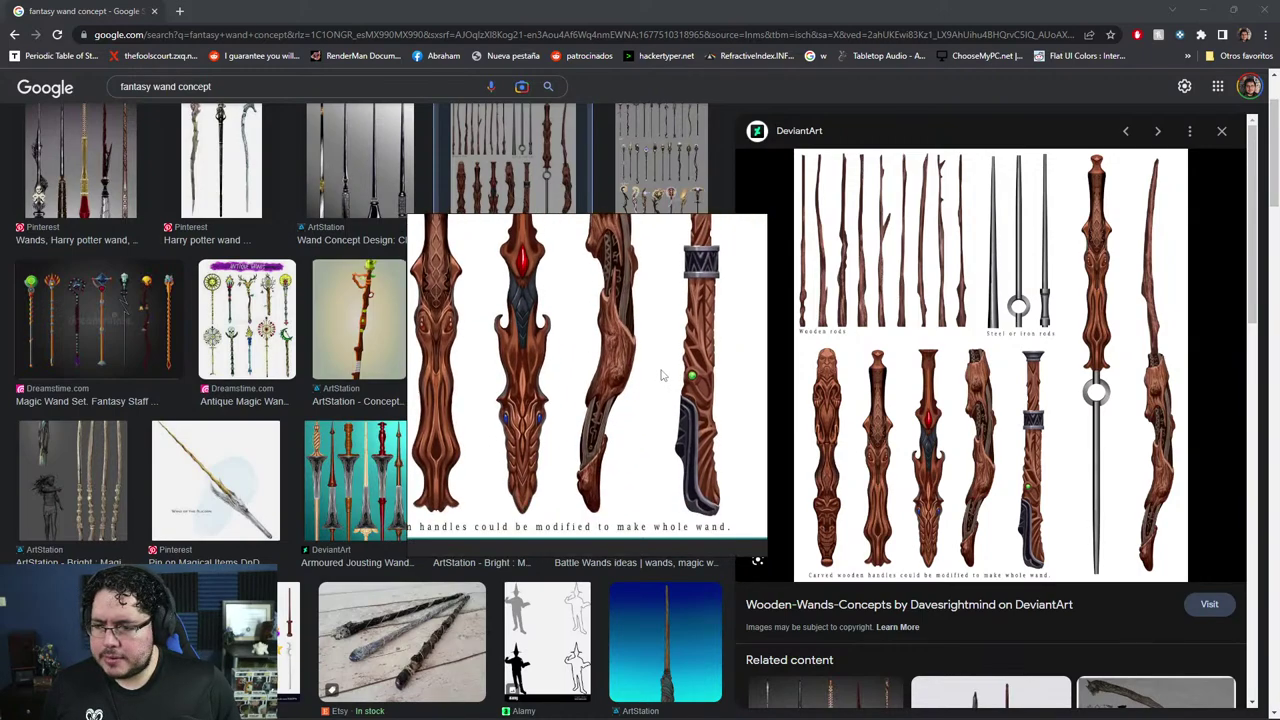
pyautogui.moveTo(662, 314)
pyautogui.mouseDown(button='middle')
pyautogui.moveTo(648, 377)
pyautogui.moveTo(663, 310)
pyautogui.moveTo(648, 343)
pyautogui.mouseUp(button='middle')
pyautogui.scroll(-2, 648, 362)
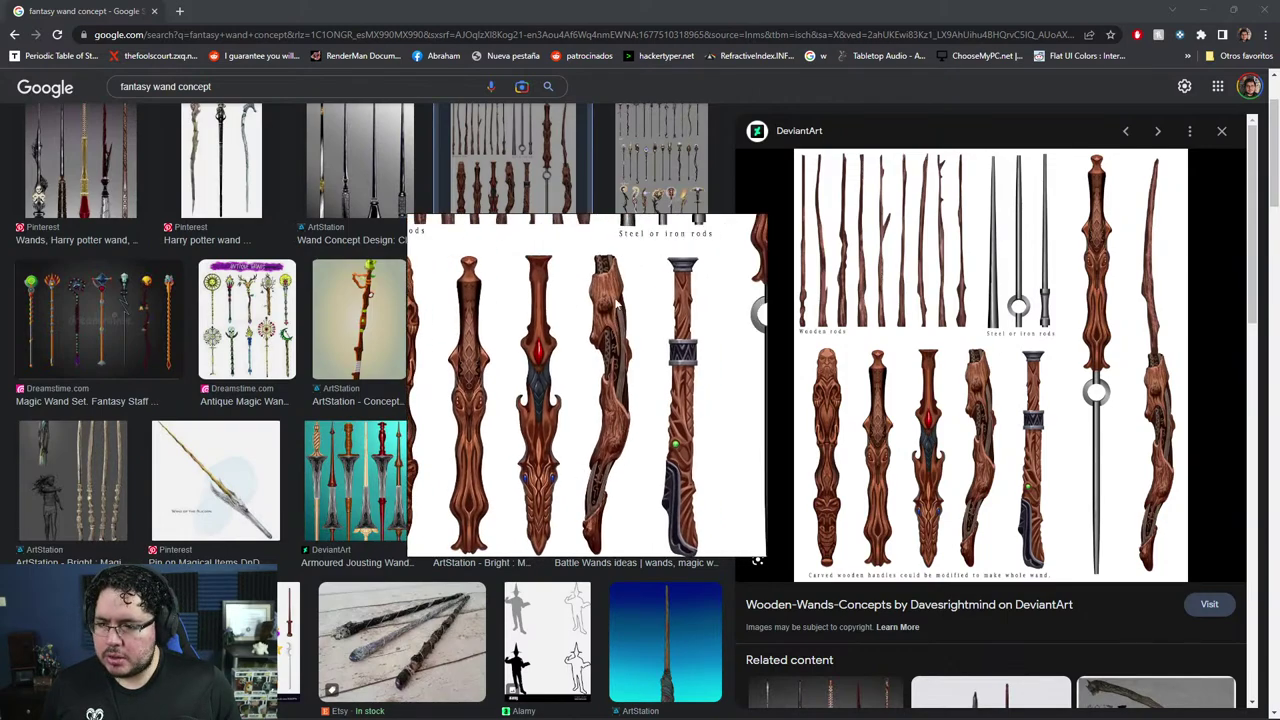
pyautogui.moveTo(571, 383); pyautogui.dragTo(590, 350)
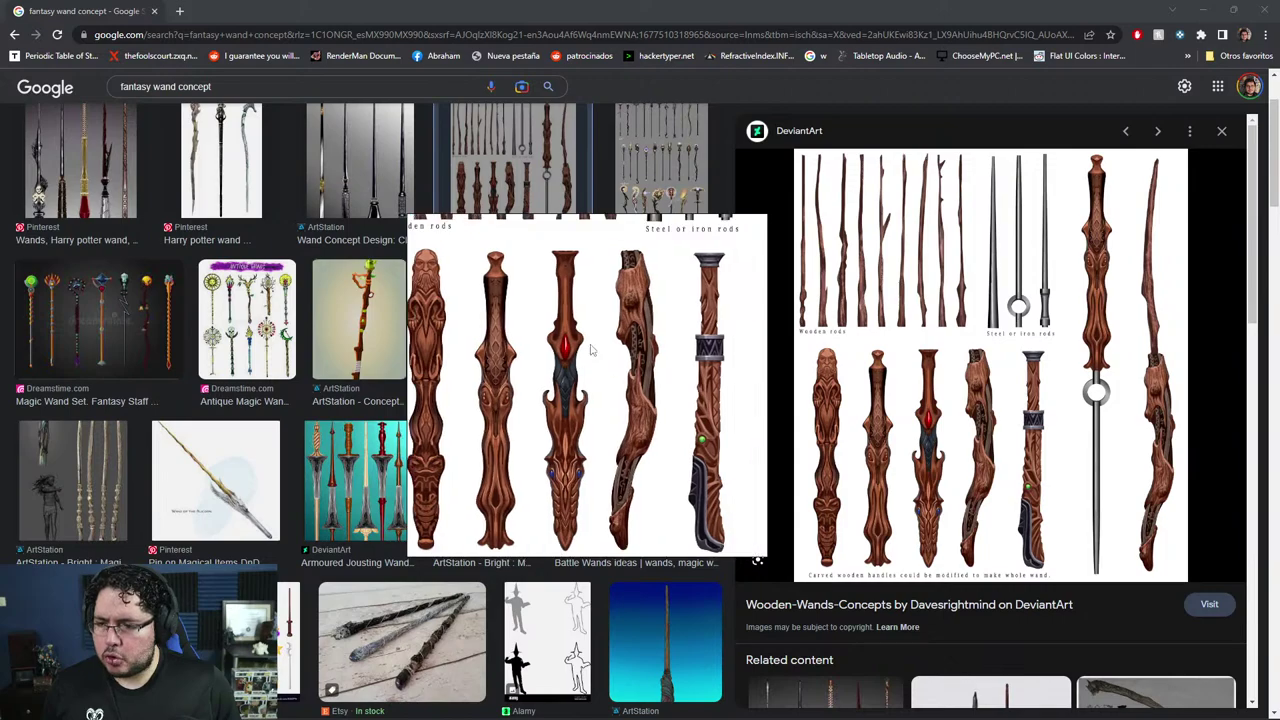
pyautogui.scroll(2, 504, 388)
pyautogui.moveTo(514, 395); pyautogui.dragTo(629, 420, button='middle')
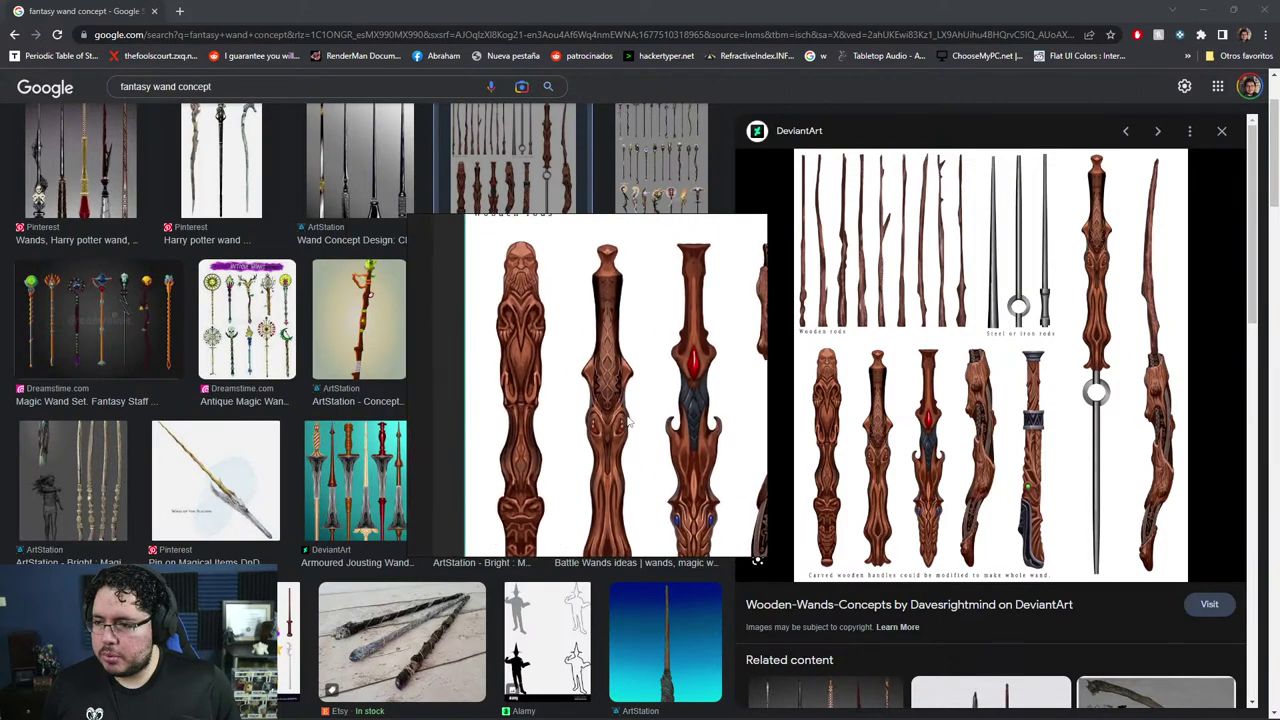
pyautogui.scroll(3, 629, 422)
pyautogui.scroll(-2, 555, 300)
pyautogui.scroll(-3, 537, 355)
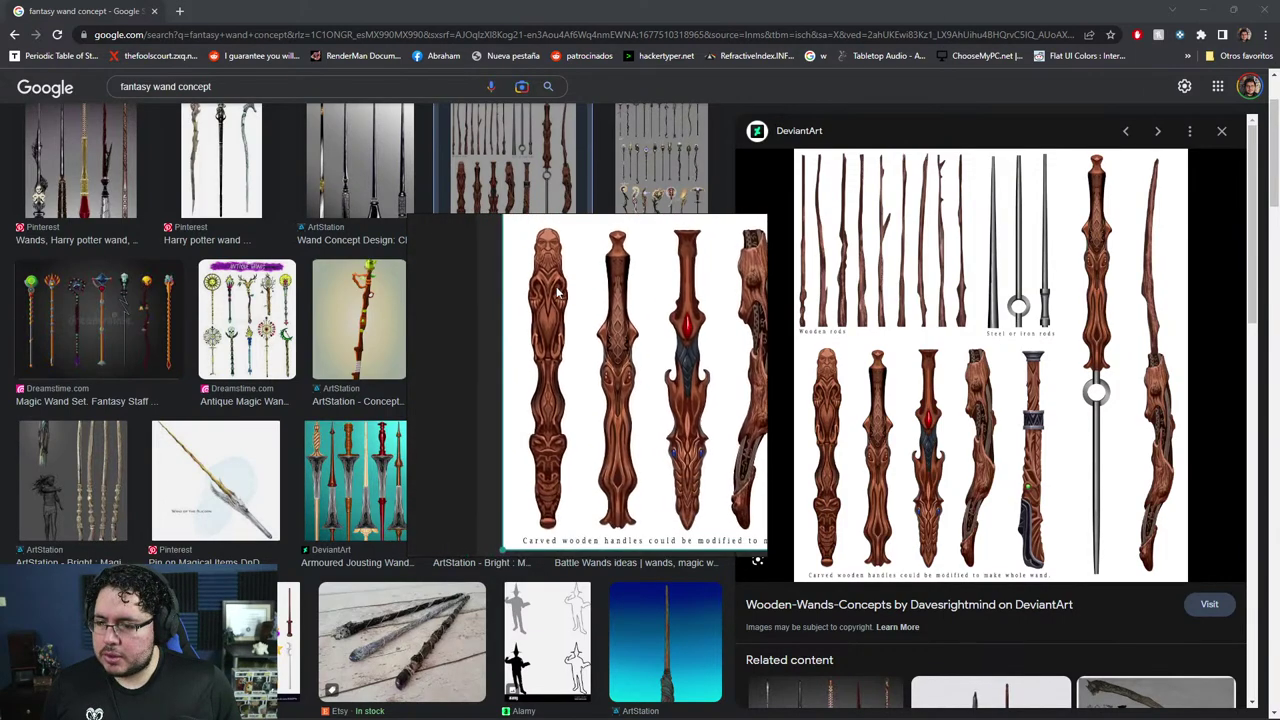
pyautogui.scroll(4, 557, 304)
pyautogui.scroll(-1, 550, 289)
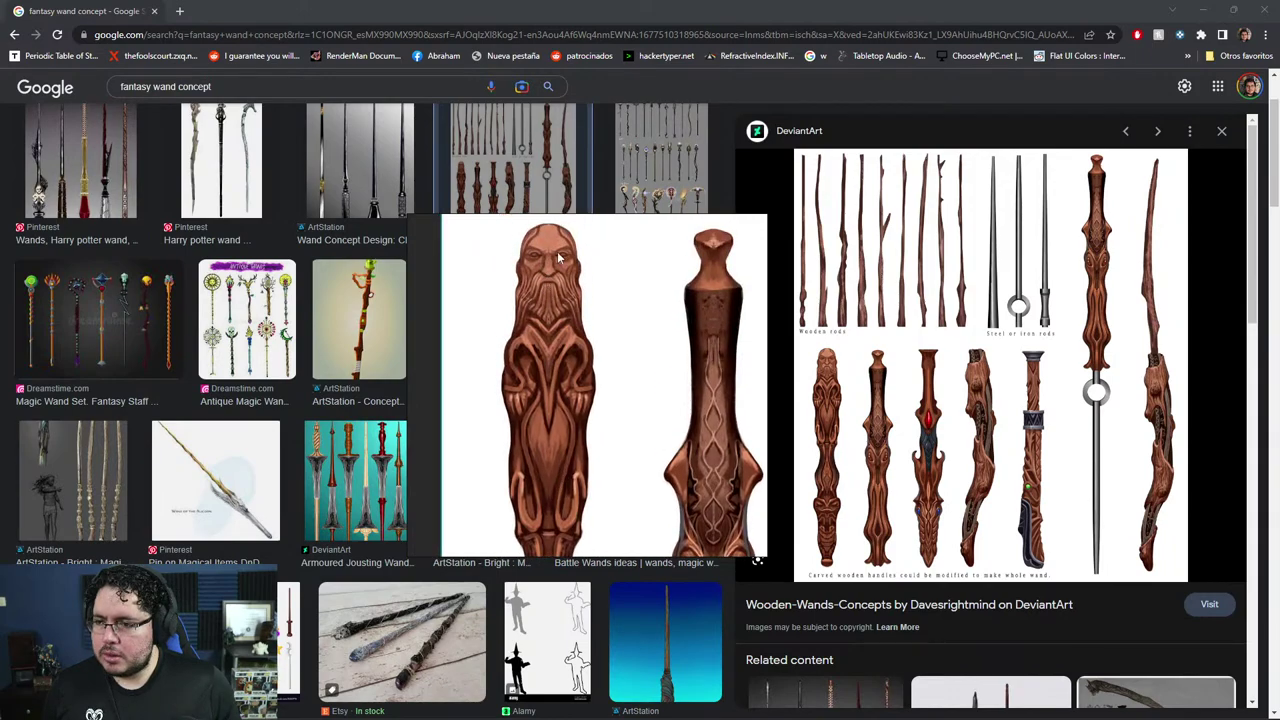
pyautogui.scroll(-2, 557, 354)
pyautogui.scroll(-3, 557, 354)
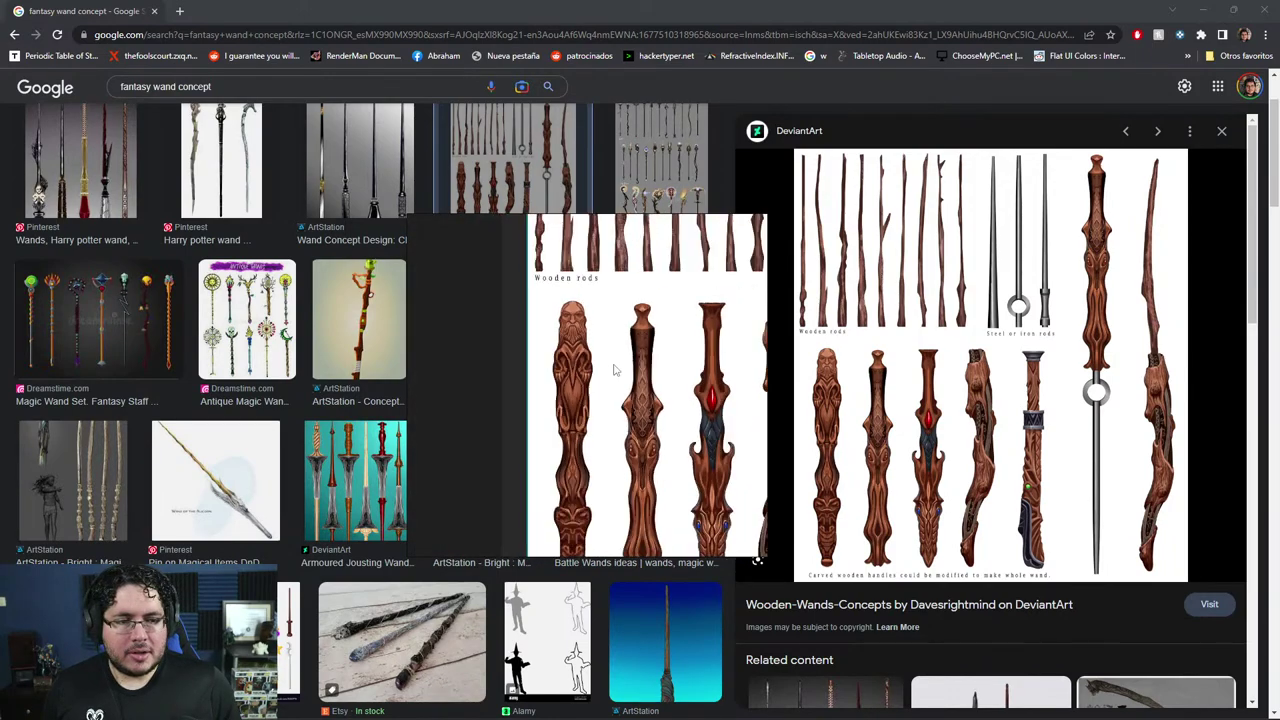
pyautogui.scroll(2, 620, 372)
pyautogui.scroll(1, 624, 371)
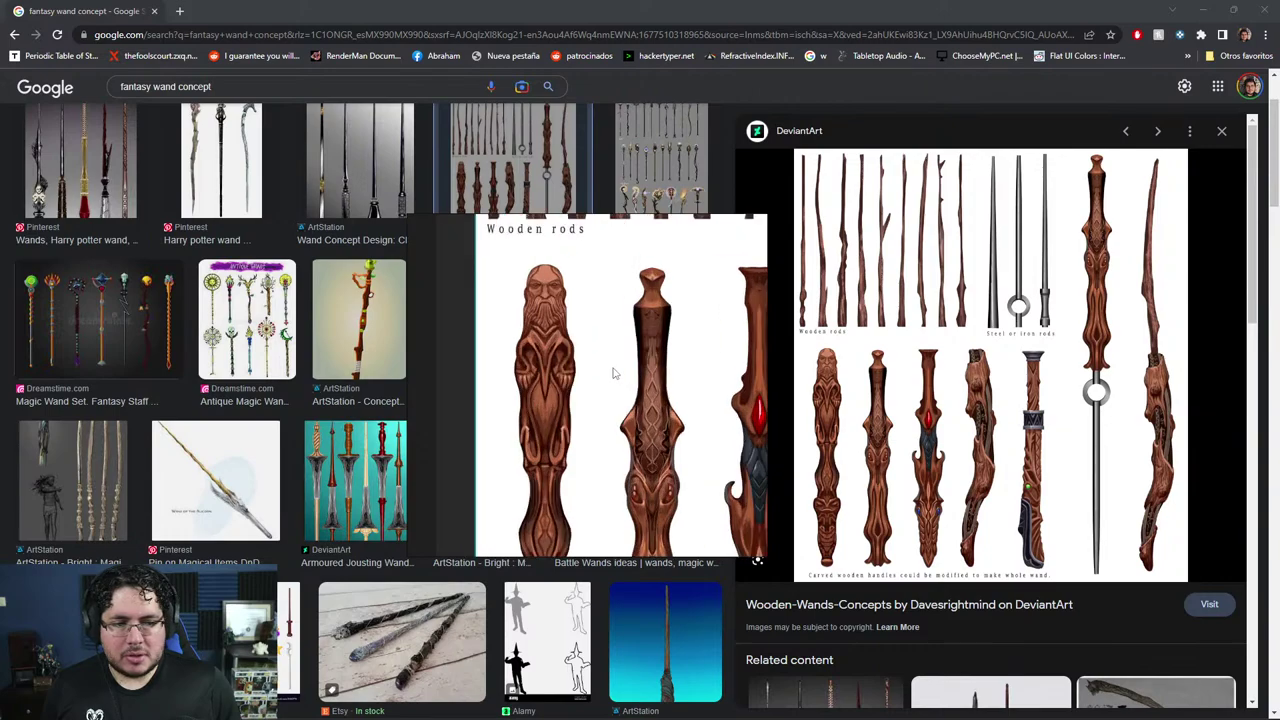
pyautogui.moveTo(559, 321); pyautogui.dragTo(527, 333, button='middle')
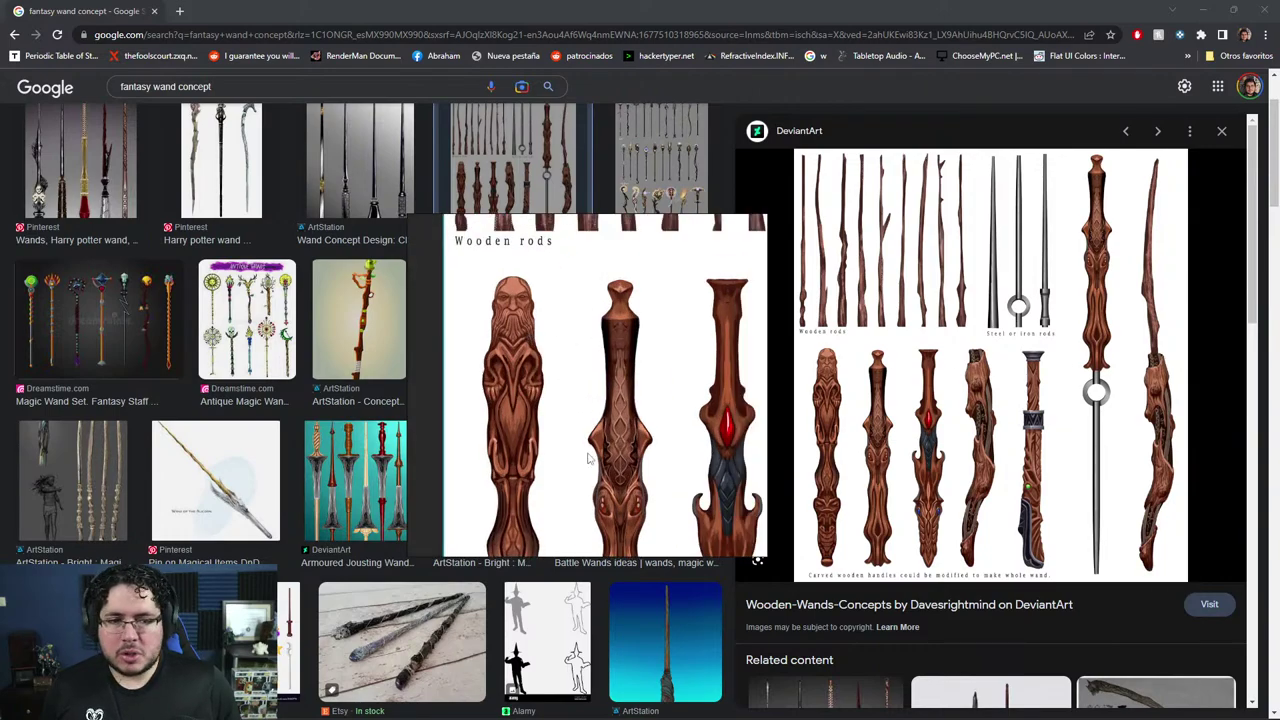
pyautogui.moveTo(678, 404); pyautogui.dragTo(609, 338, button='middle')
pyautogui.moveTo(664, 414)
pyautogui.mouseDown(button='middle')
pyautogui.moveTo(656, 280)
pyautogui.moveTo(660, 390)
pyautogui.mouseUp(button='middle')
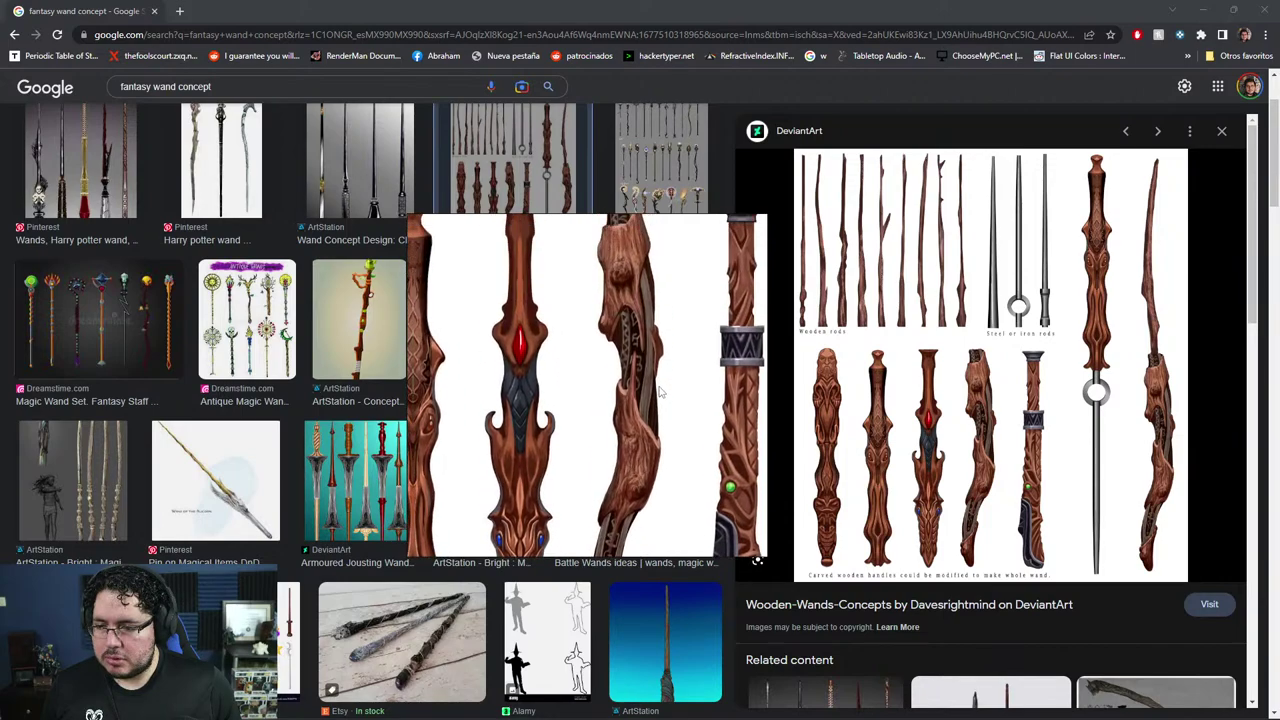
pyautogui.scroll(-5, 659, 392)
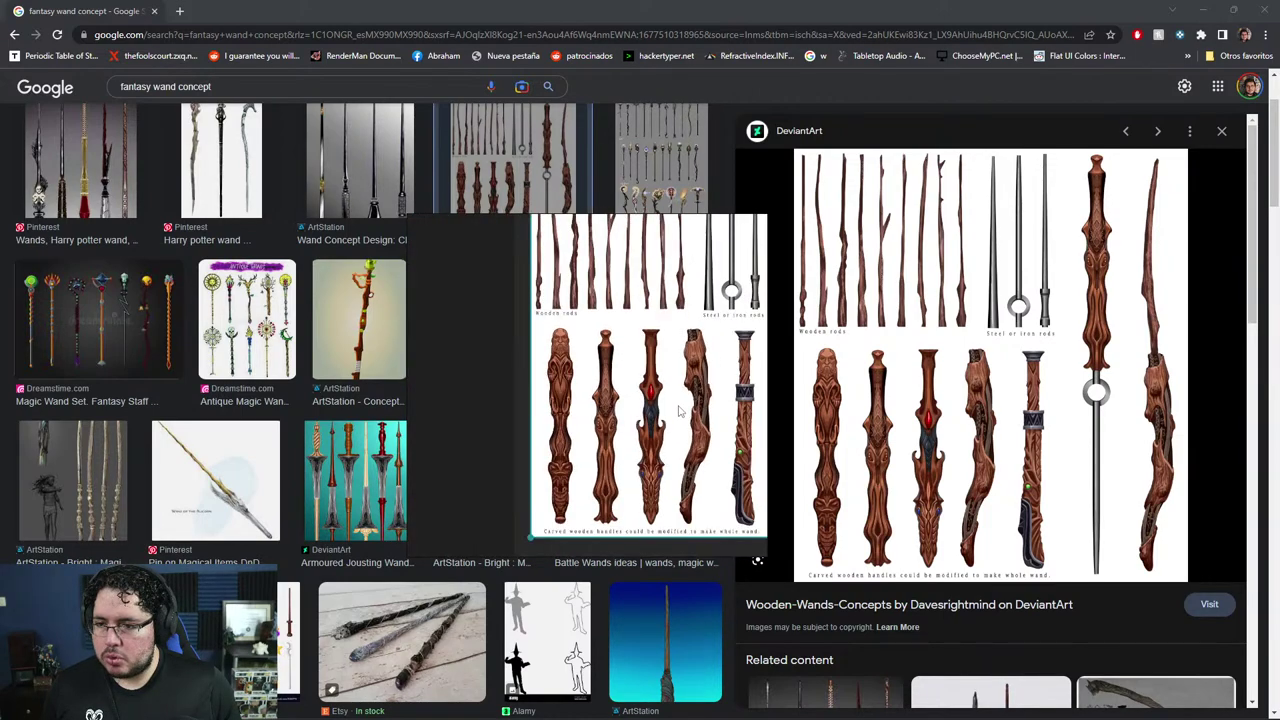
pyautogui.scroll(1, 679, 410)
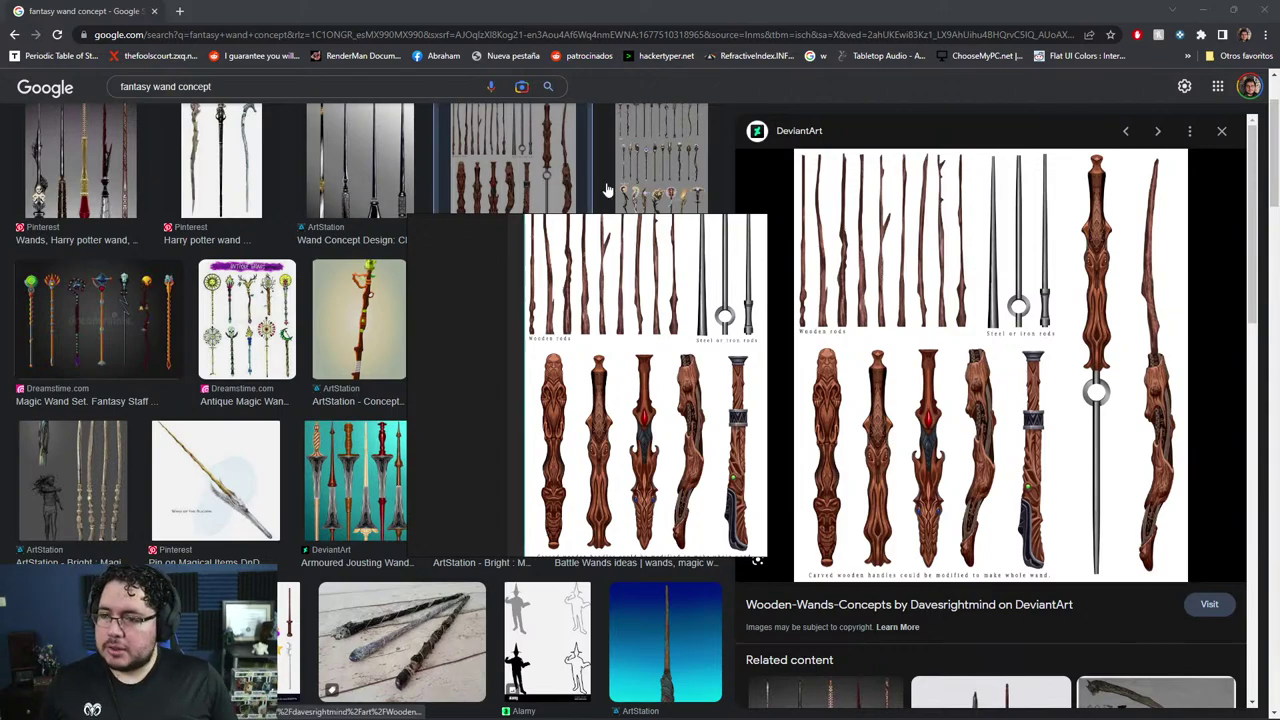
# Bring up and dismiss the Start menu, keeping the PureRef wand reference floating over Google Images.
pyautogui.press('super')
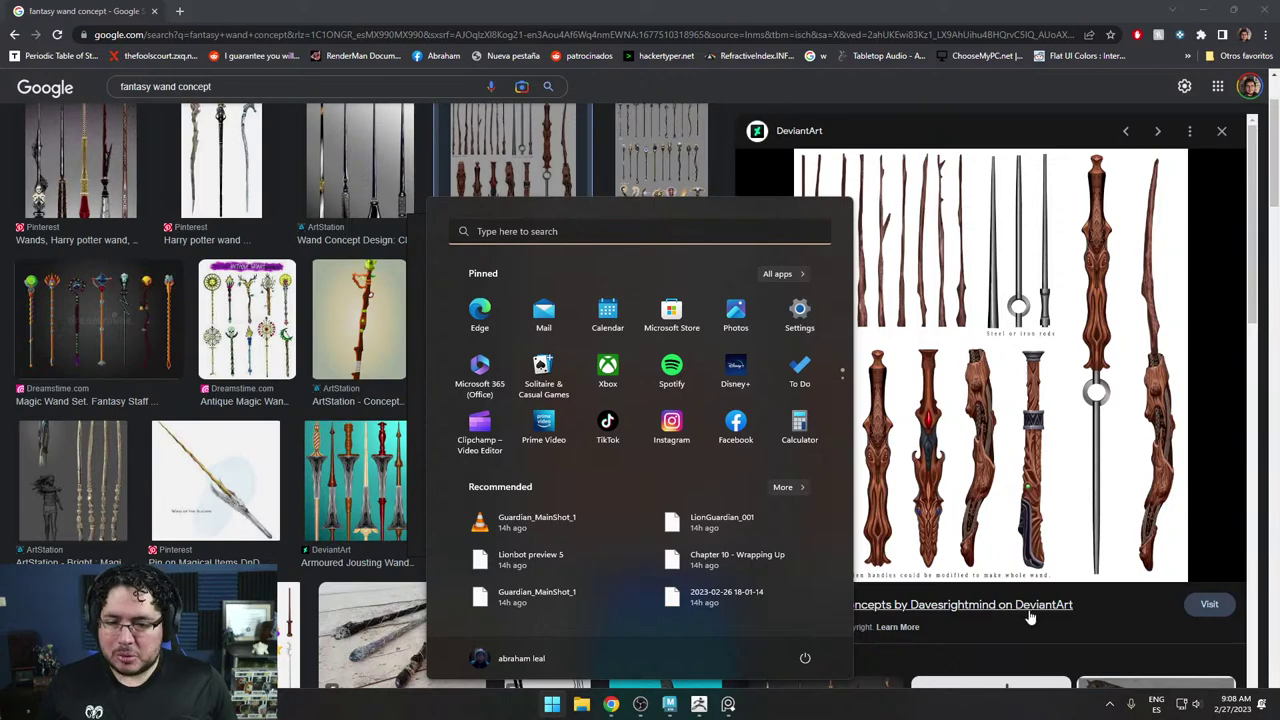
pyautogui.click(1118, 618)
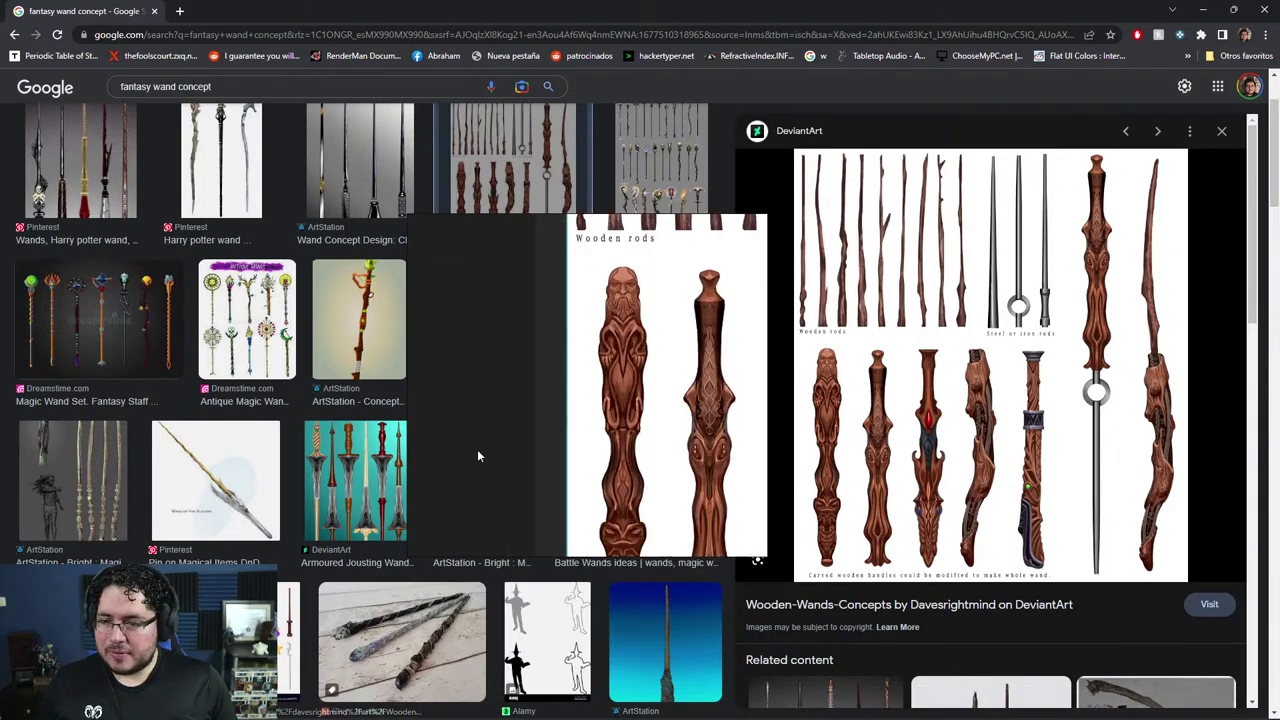
pyautogui.scroll(1, 1000, 430)
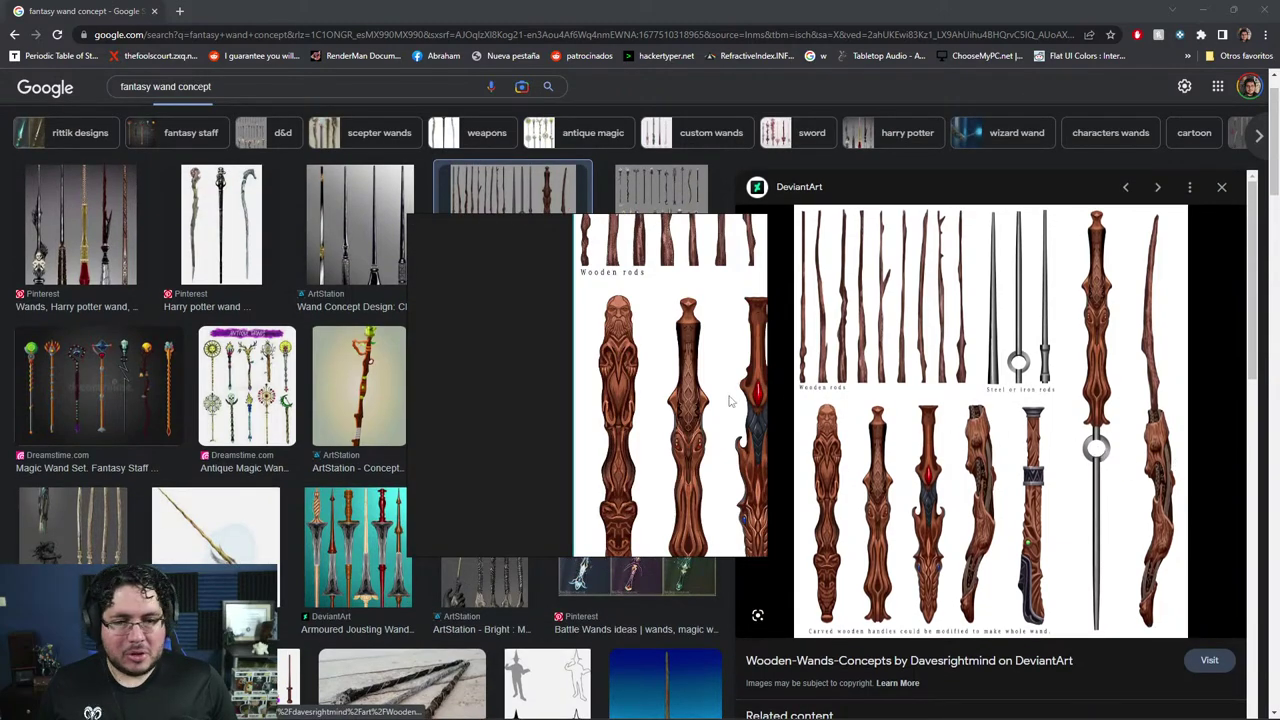
# Switch to ZBrush and park the PureRef wand reference at the canvas's left edge.
pyautogui.hotkey('alt', 'Tab')
pyautogui.hotkey('alt', 'Tab')
pyautogui.hotkey('alt', 'Tab')
pyautogui.hotkey('alt', 'Tab')
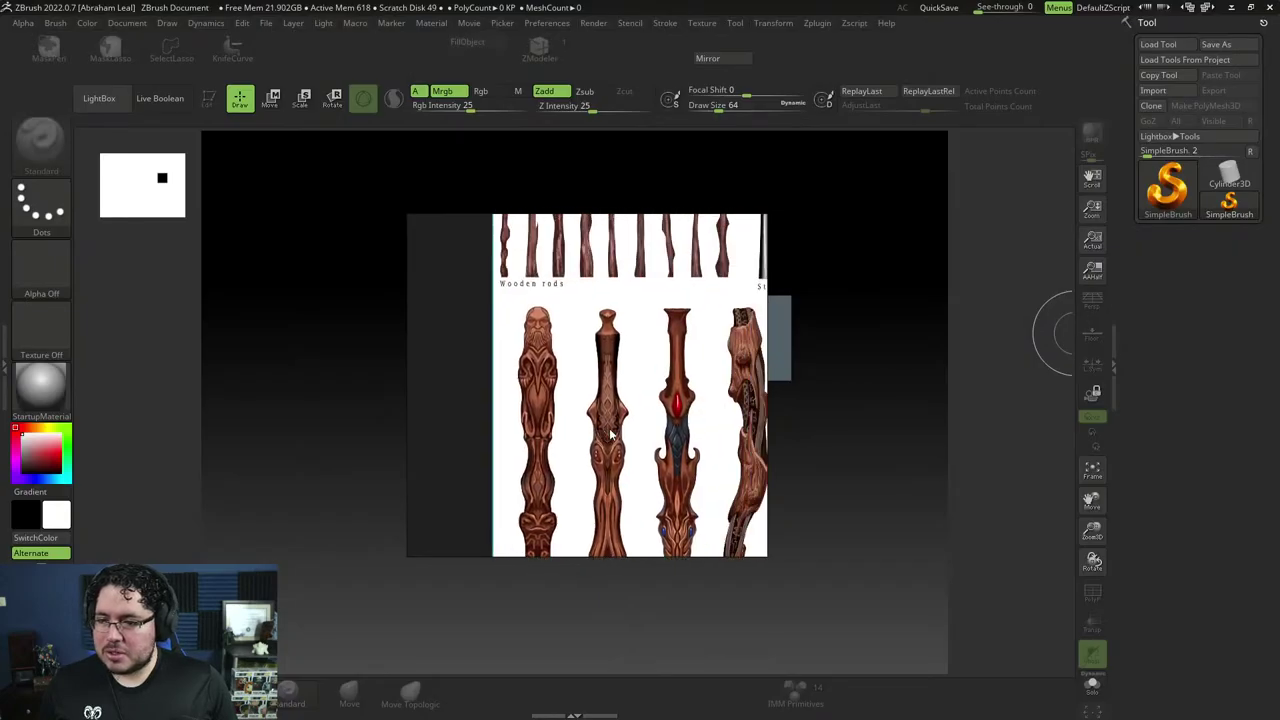
pyautogui.moveTo(611, 430); pyautogui.dragTo(533, 418, button='middle')
pyautogui.scroll(-5, 548, 411)
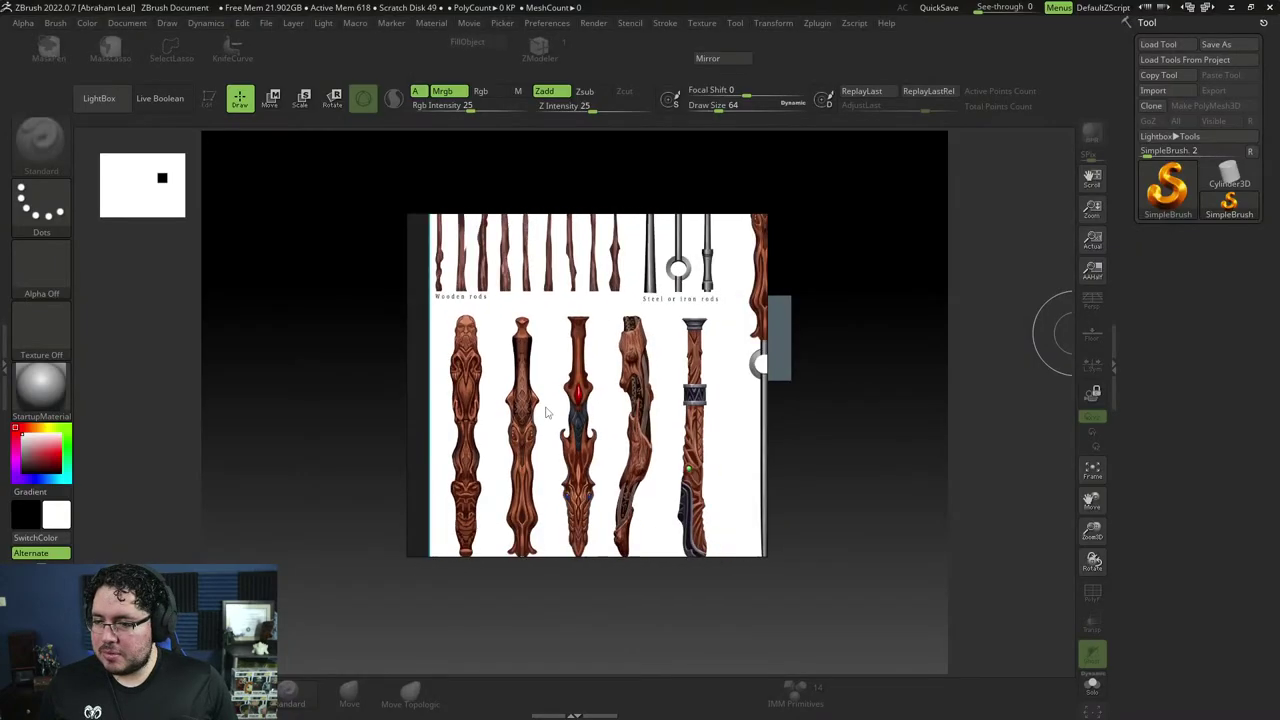
pyautogui.moveTo(665, 386); pyautogui.dragTo(608, 398, button='right')
pyautogui.scroll(5, 630, 403)
pyautogui.scroll(-2, 533, 408)
pyautogui.moveTo(533, 408); pyautogui.dragTo(574, 473, button='right')
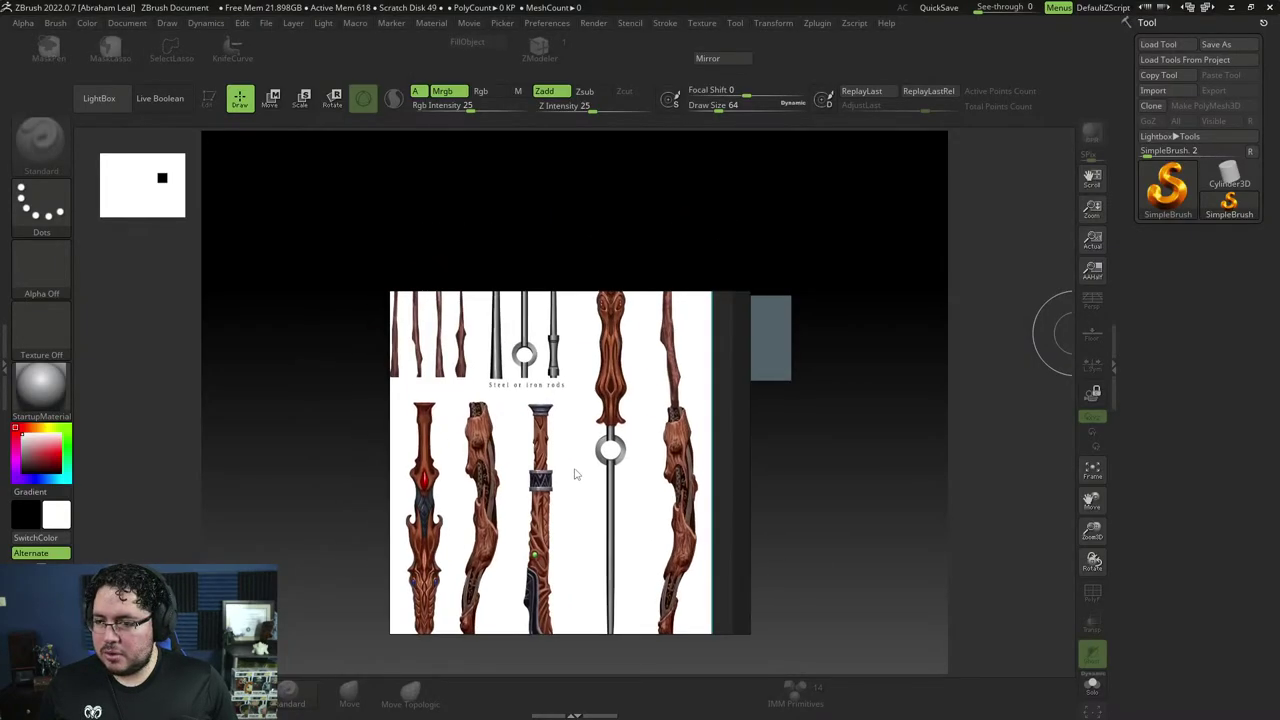
pyautogui.moveTo(575, 422); pyautogui.dragTo(563, 511, button='middle')
pyautogui.scroll(3, 590, 560)
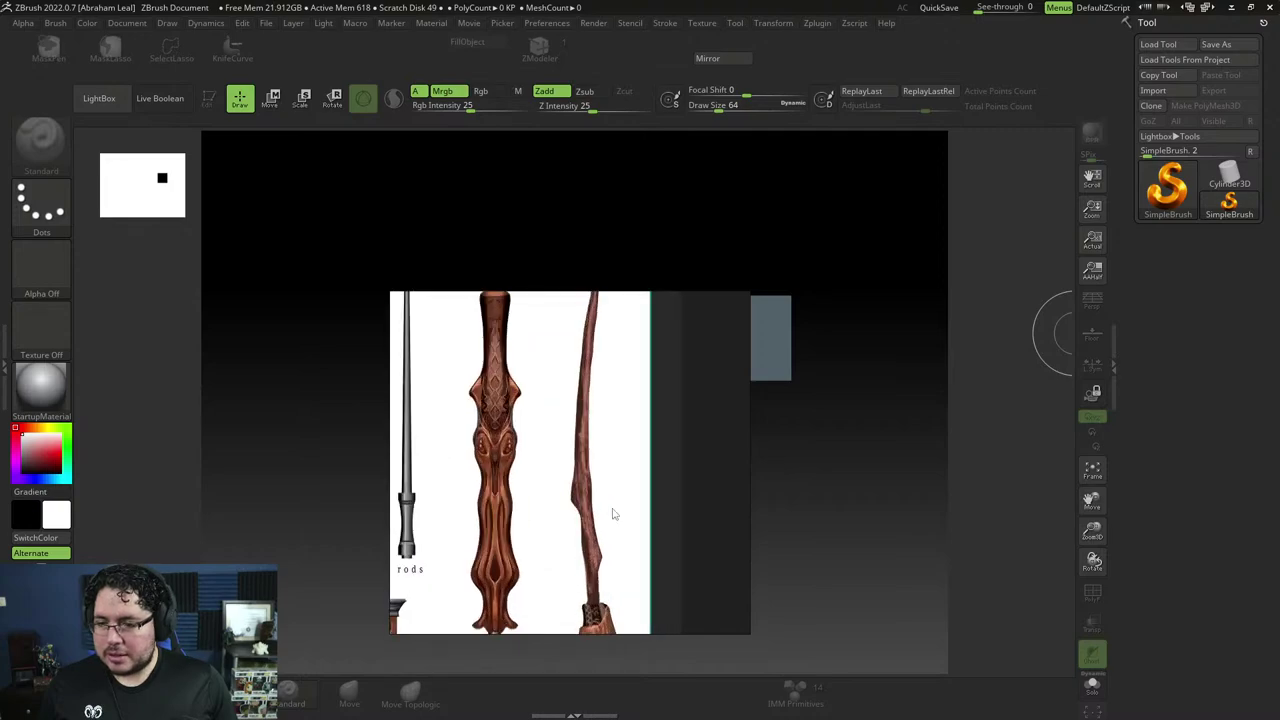
pyautogui.scroll(-3, 614, 514)
pyautogui.moveTo(616, 491); pyautogui.dragTo(604, 456, button='right')
pyautogui.moveTo(652, 421); pyautogui.dragTo(242, 456)
# Trim the lower gray square, redoing the stroke higher up, and open LightBox.
pyautogui.click(680, 400)
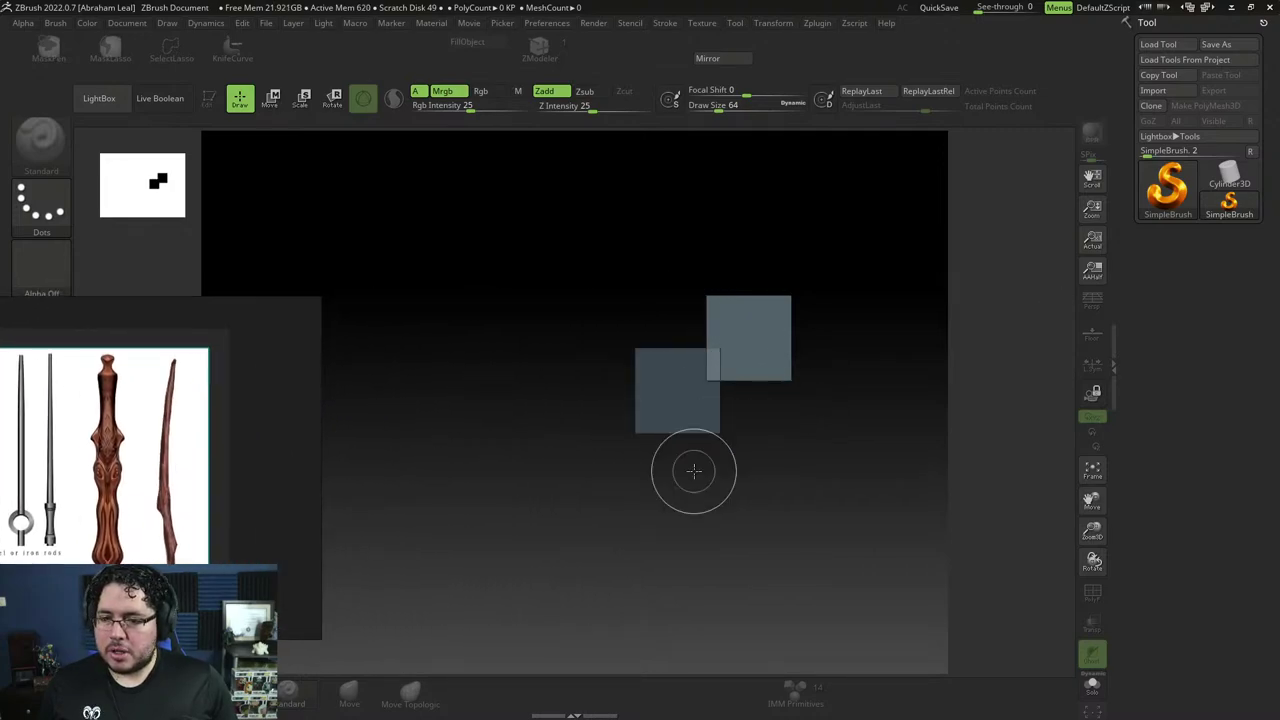
pyautogui.moveTo(694, 471); pyautogui.dragTo(762, 467)
pyautogui.hotkey('ctrl', 'z')
pyautogui.moveTo(602, 451); pyautogui.dragTo(726, 446)
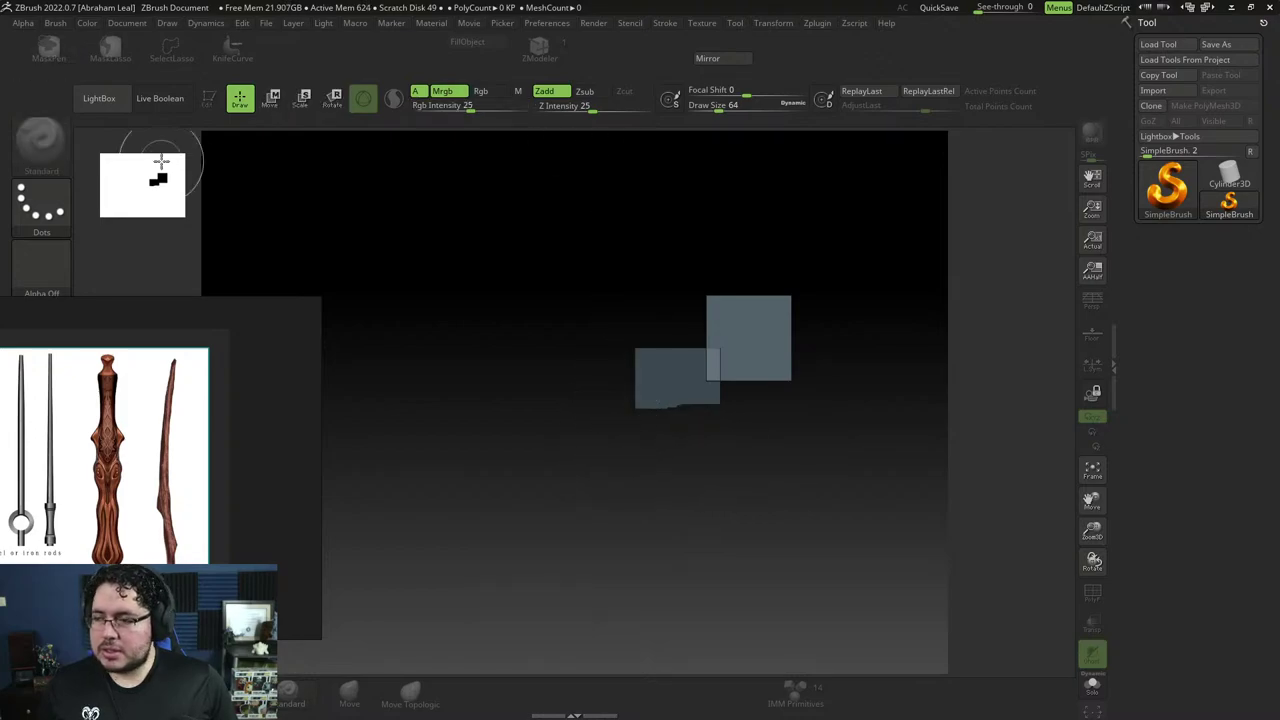
pyautogui.click(100, 98)
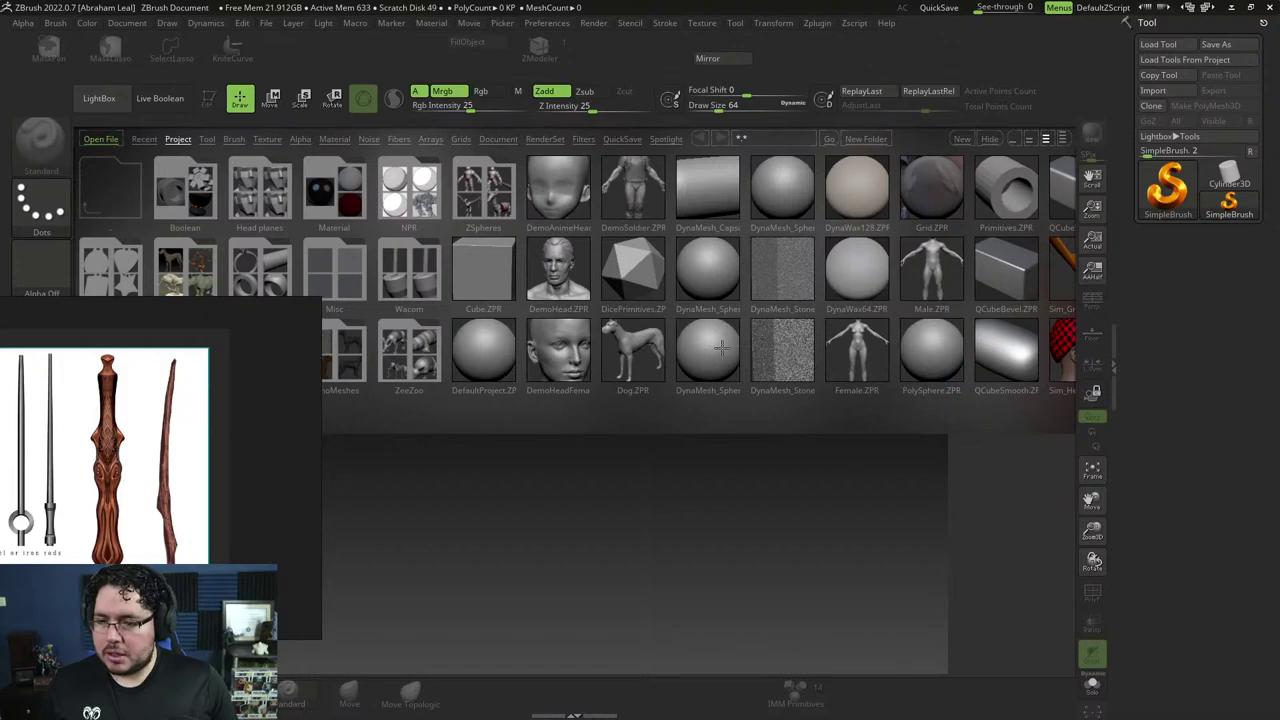
# Load DynaMesh_Sphere_128 without saving, turn off Persp and orbit to a level side view.
pyautogui.doubleClick(724, 278)
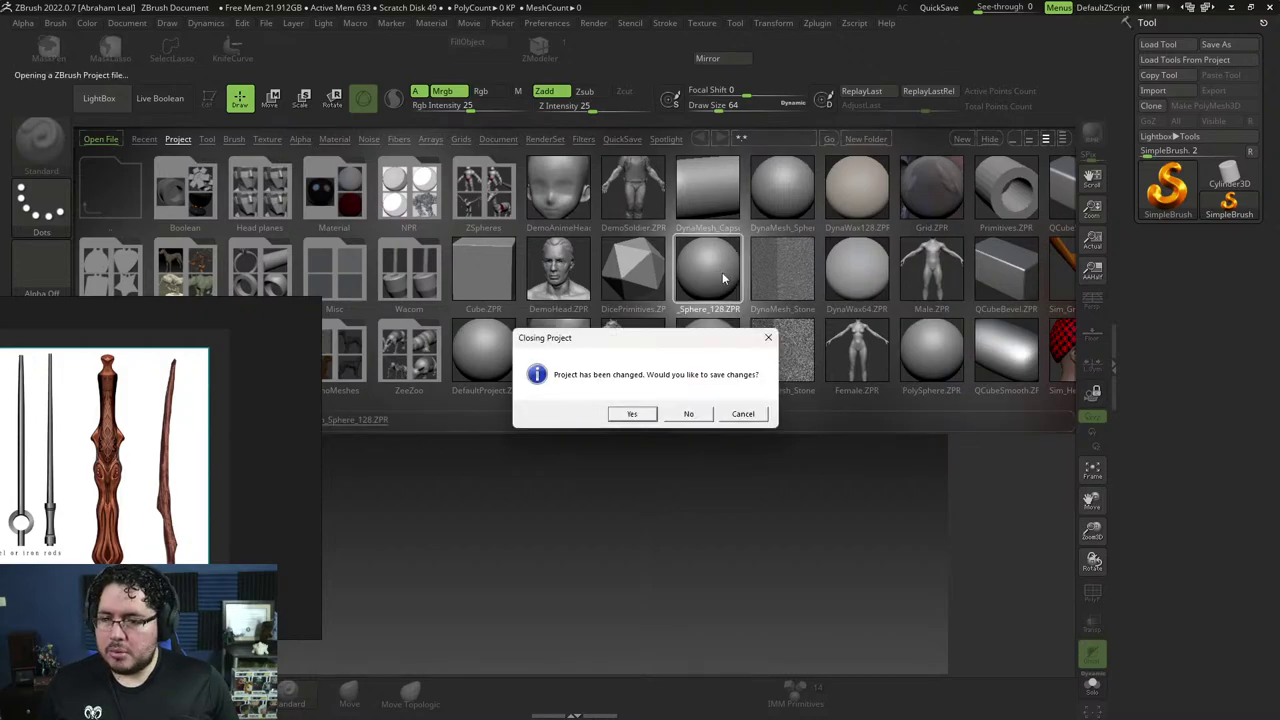
pyautogui.click(689, 414)
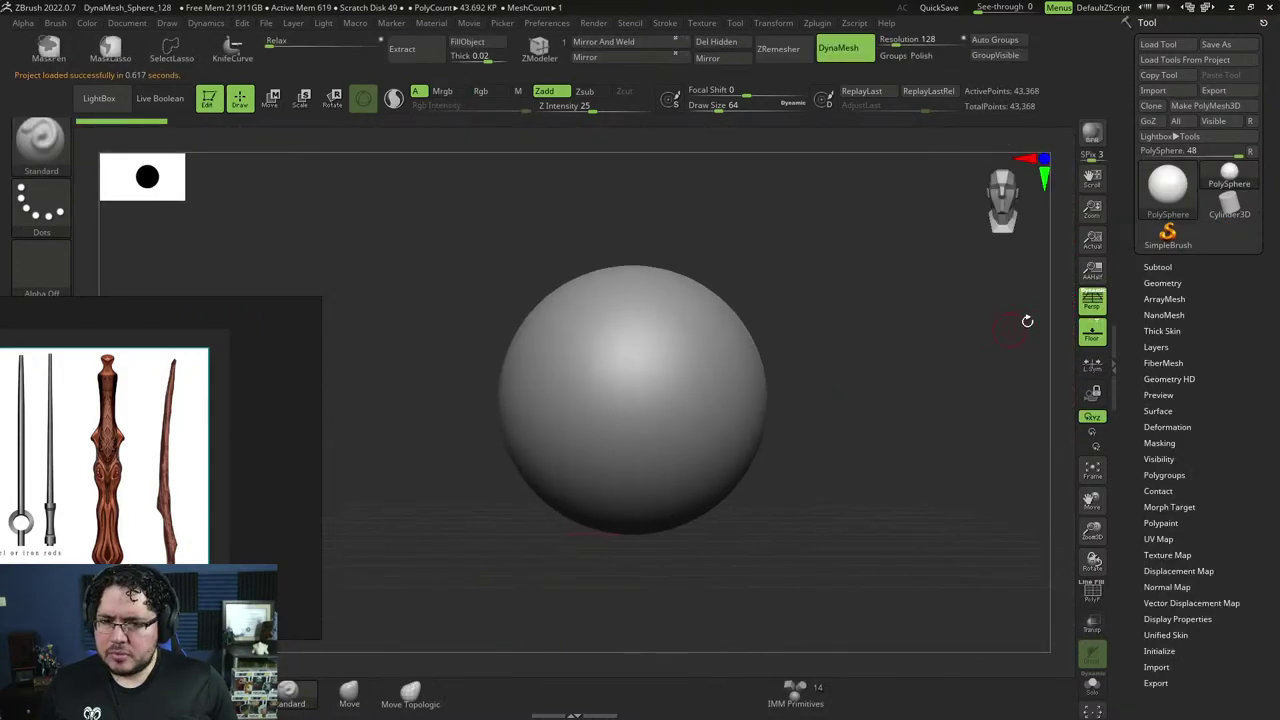
pyautogui.click(1093, 300)
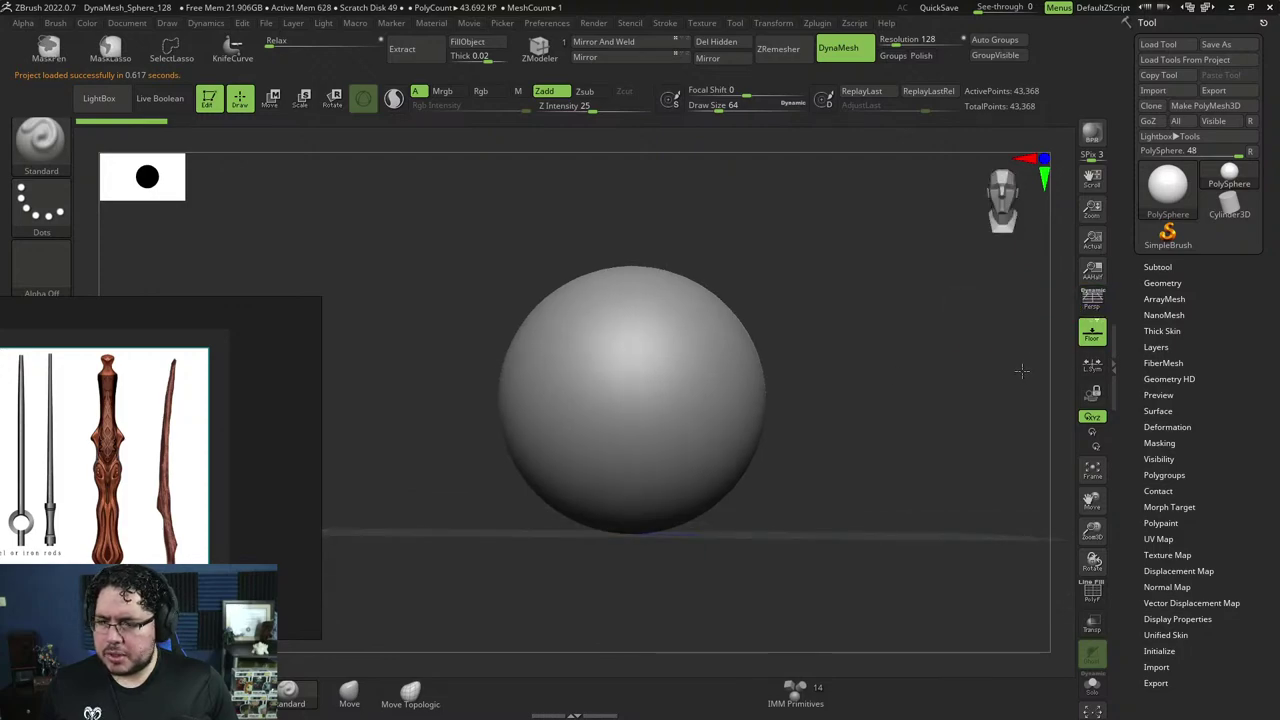
pyautogui.moveTo(1022, 371); pyautogui.dragTo(869, 506)
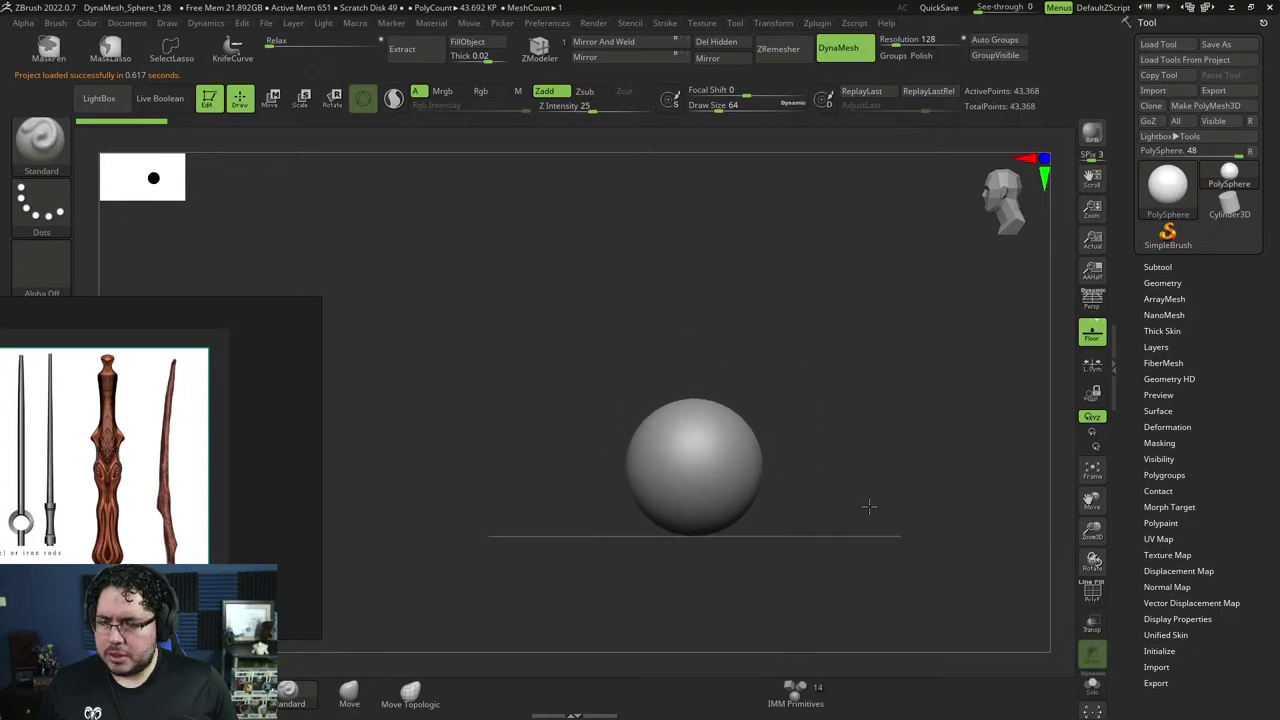
# Stretch the sphere tall with Transpose and narrow its depth and width into a rod.
pyautogui.press('r')
pyautogui.moveTo(706, 368); pyautogui.dragTo(697, 211)
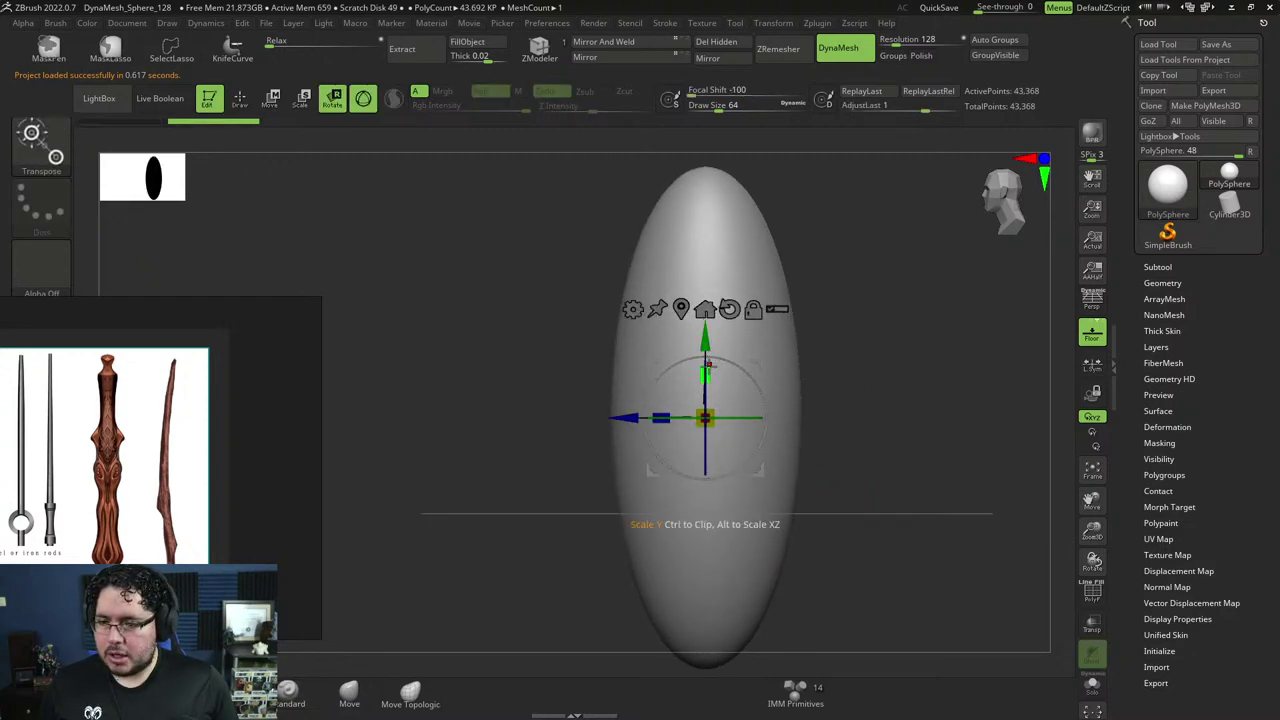
pyautogui.moveTo(707, 368); pyautogui.dragTo(704, 208)
pyautogui.moveTo(660, 419); pyautogui.dragTo(758, 430)
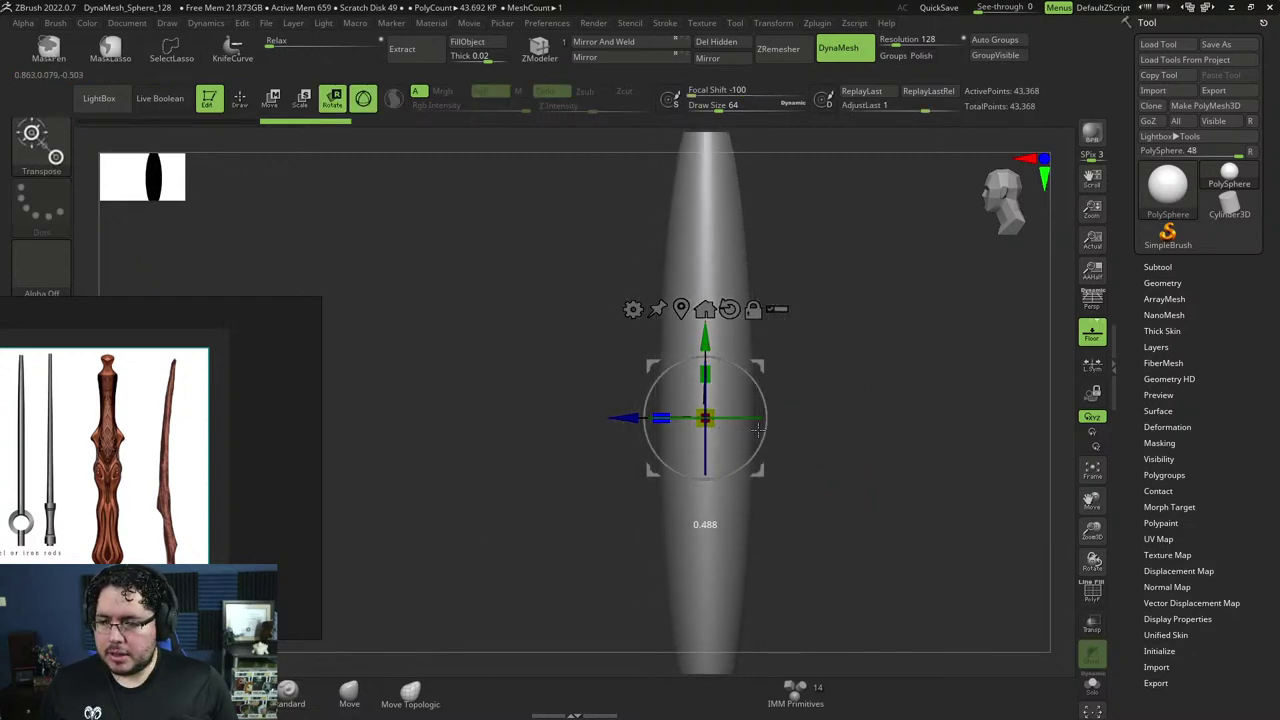
pyautogui.keyDown('shift'); pyautogui.moveTo(845, 418); pyautogui.dragTo(896, 412); pyautogui.keyUp('shift')
pyautogui.moveTo(751, 422); pyautogui.dragTo(610, 411)
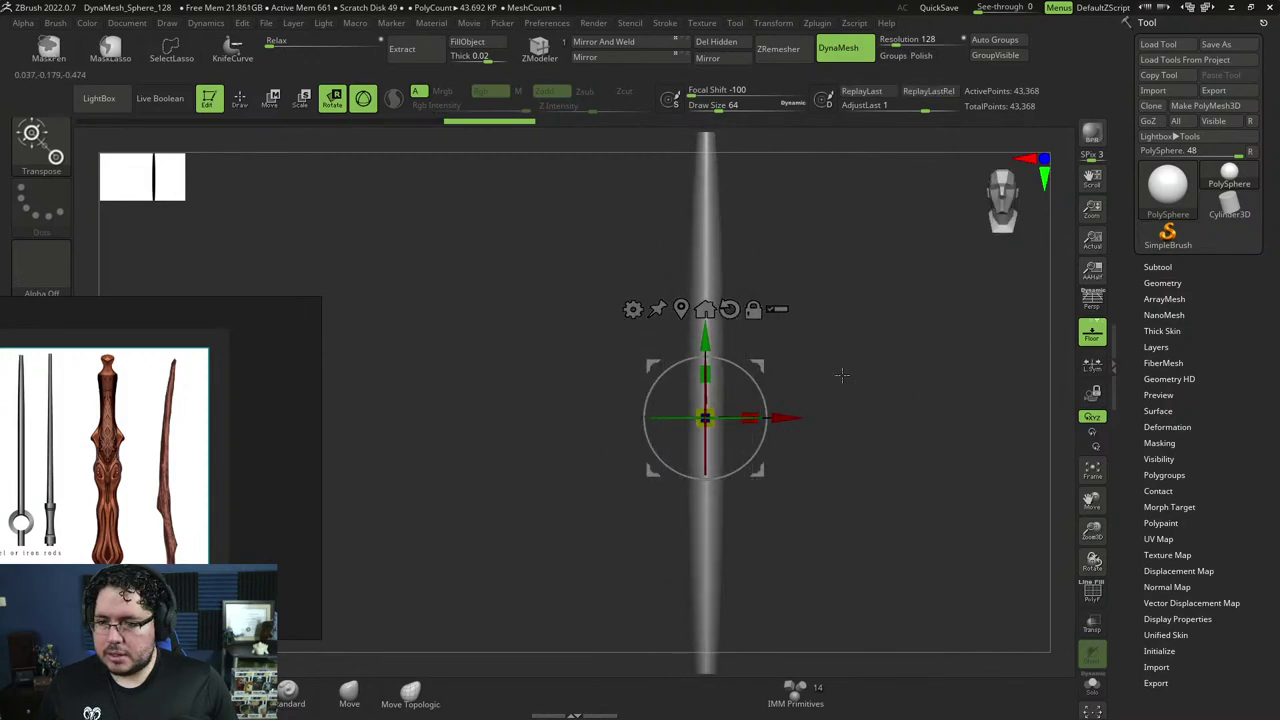
pyautogui.moveTo(842, 375)
pyautogui.mouseDown()
pyautogui.moveTo(619, 415)
pyautogui.moveTo(891, 363)
pyautogui.moveTo(900, 405)
pyautogui.moveTo(877, 466)
pyautogui.moveTo(888, 594)
pyautogui.mouseUp()
# Adjust the rod's depth from the top and orbit to check it from front and side.
pyautogui.press('q')
pyautogui.press('r')
pyautogui.moveTo(707, 373); pyautogui.dragTo(713, 343)
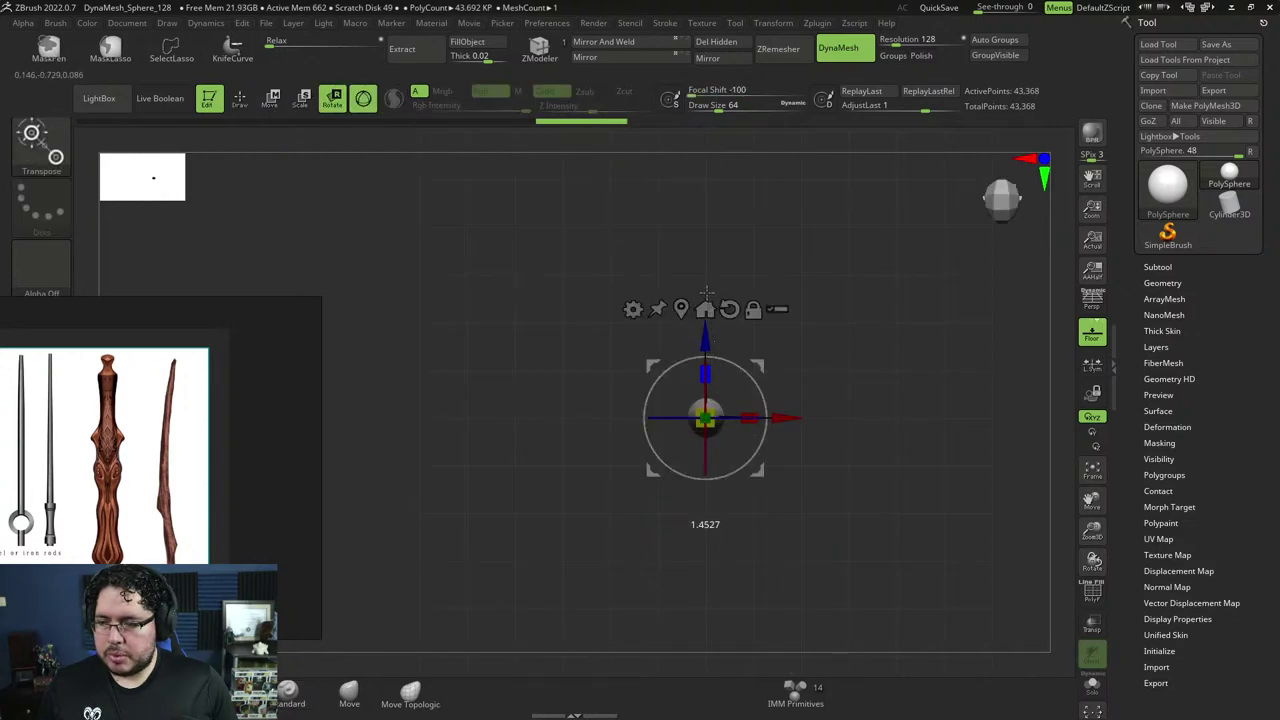
pyautogui.moveTo(706, 293); pyautogui.dragTo(706, 286)
pyautogui.press('q')
pyautogui.moveTo(923, 297)
pyautogui.mouseDown()
pyautogui.moveTo(864, 438)
pyautogui.moveTo(864, 348)
pyautogui.mouseUp()
pyautogui.moveTo(863, 460); pyautogui.dragTo(797, 453)
pyautogui.moveTo(797, 453)
pyautogui.keyDown('alt'); pyautogui.mouseDown()
pyautogui.moveTo(816, 482)
pyautogui.moveTo(805, 449)
pyautogui.mouseUp(); pyautogui.keyUp('alt')
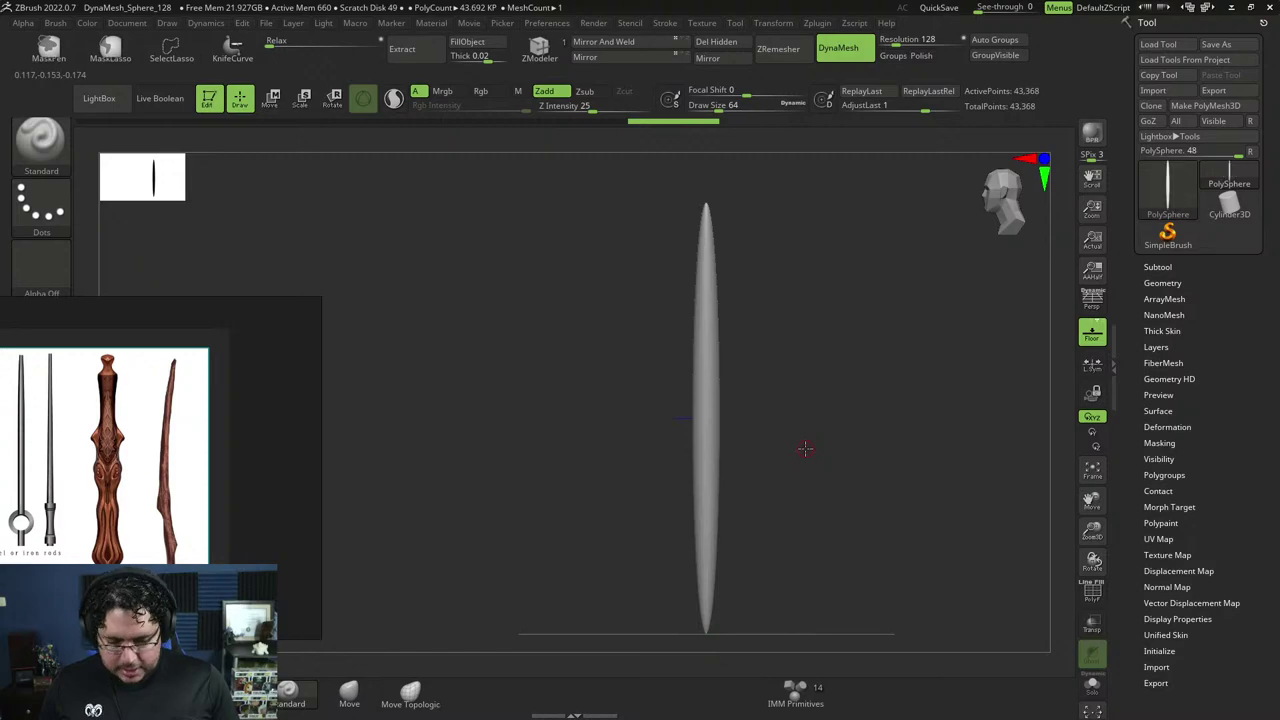
# Select the Move brush and raise its Draw Size to about 952.
pyautogui.press('b')
pyautogui.press('m')
pyautogui.press('v')
pyautogui.press('space')
pyautogui.moveTo(628, 391); pyautogui.dragTo(691, 401)
pyautogui.press('space')
pyautogui.click(696, 396)
pyautogui.keyDown('ctrl'); pyautogui.moveTo(760, 398); pyautogui.dragTo(788, 360, button='right'); pyautogui.keyUp('ctrl')
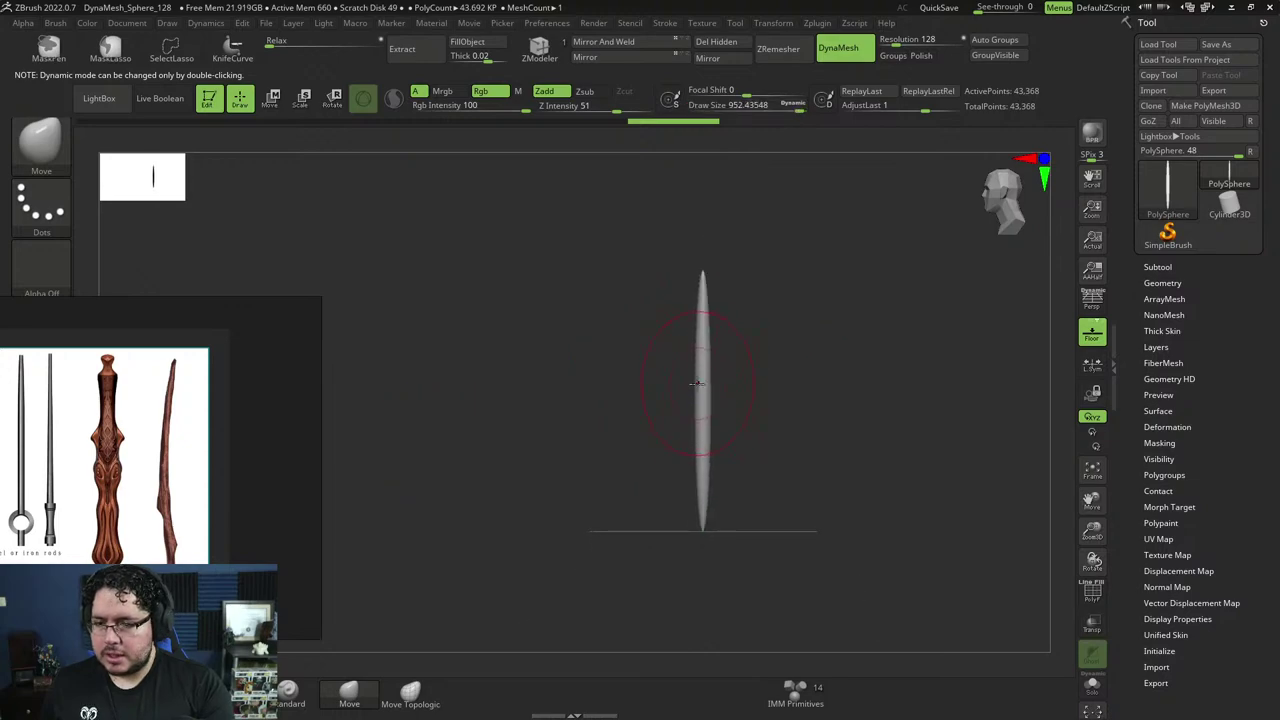
# Fine-tune the Move brush Draw Size between about 964 and 558.
pyautogui.press('space')
pyautogui.press('space')
pyautogui.click(694, 384)
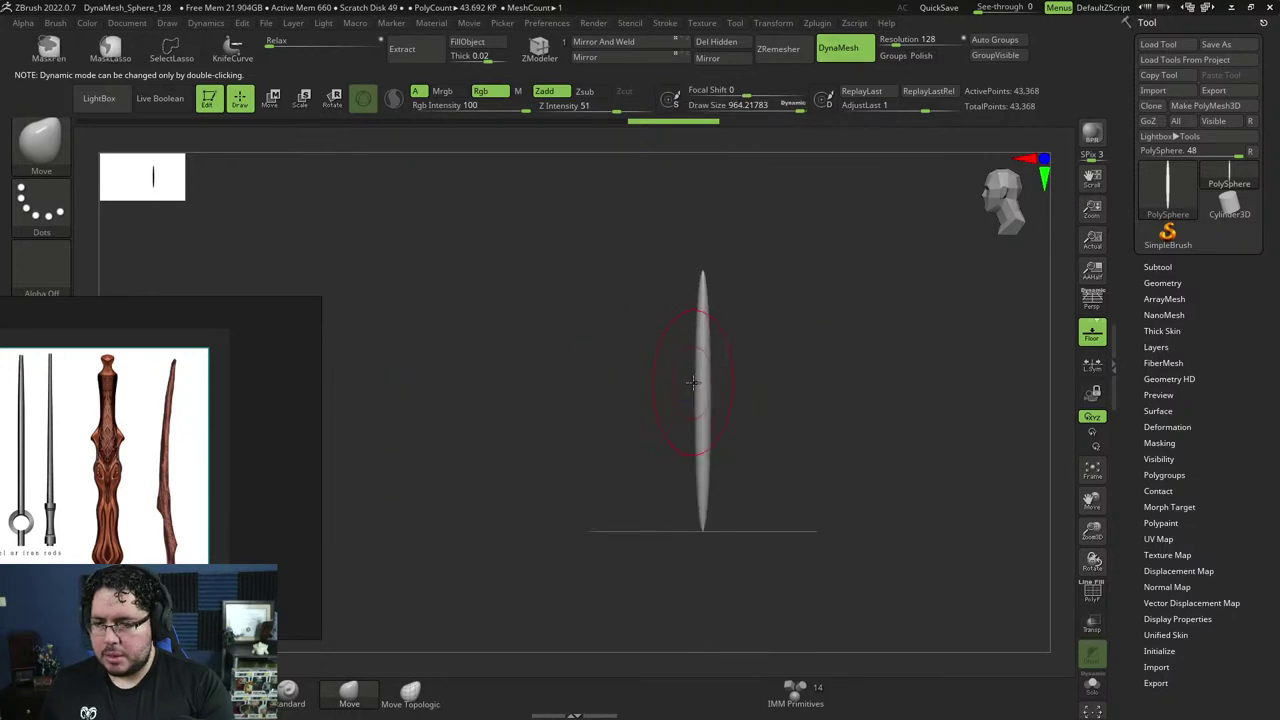
pyautogui.press('space')
pyautogui.click(690, 384)
pyautogui.press('space')
pyautogui.click(698, 402)
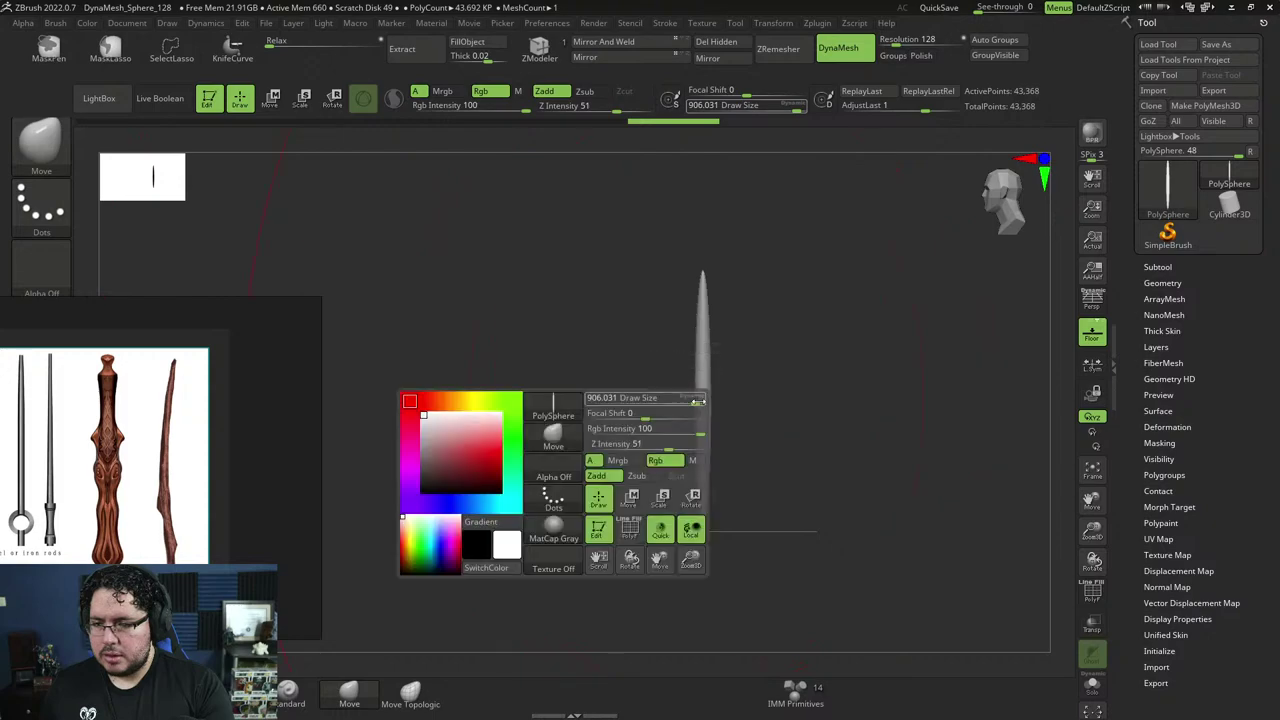
pyautogui.moveTo(697, 400)
pyautogui.mouseDown()
pyautogui.moveTo(655, 397)
pyautogui.moveTo(663, 404)
pyautogui.mouseUp()
# Zoom in on the bent rod, cut the brush size to about 81 and shift the reference right.
pyautogui.press('space')
pyautogui.press('space')
pyautogui.keyDown('ctrl'); pyautogui.moveTo(777, 392); pyautogui.dragTo(786, 415, button='right'); pyautogui.keyUp('ctrl')
pyautogui.press('space')
pyautogui.moveTo(785, 402); pyautogui.dragTo(766, 399)
pyautogui.keyDown('ctrl'); pyautogui.moveTo(770, 391); pyautogui.dragTo(783, 414, button='right'); pyautogui.keyUp('ctrl')
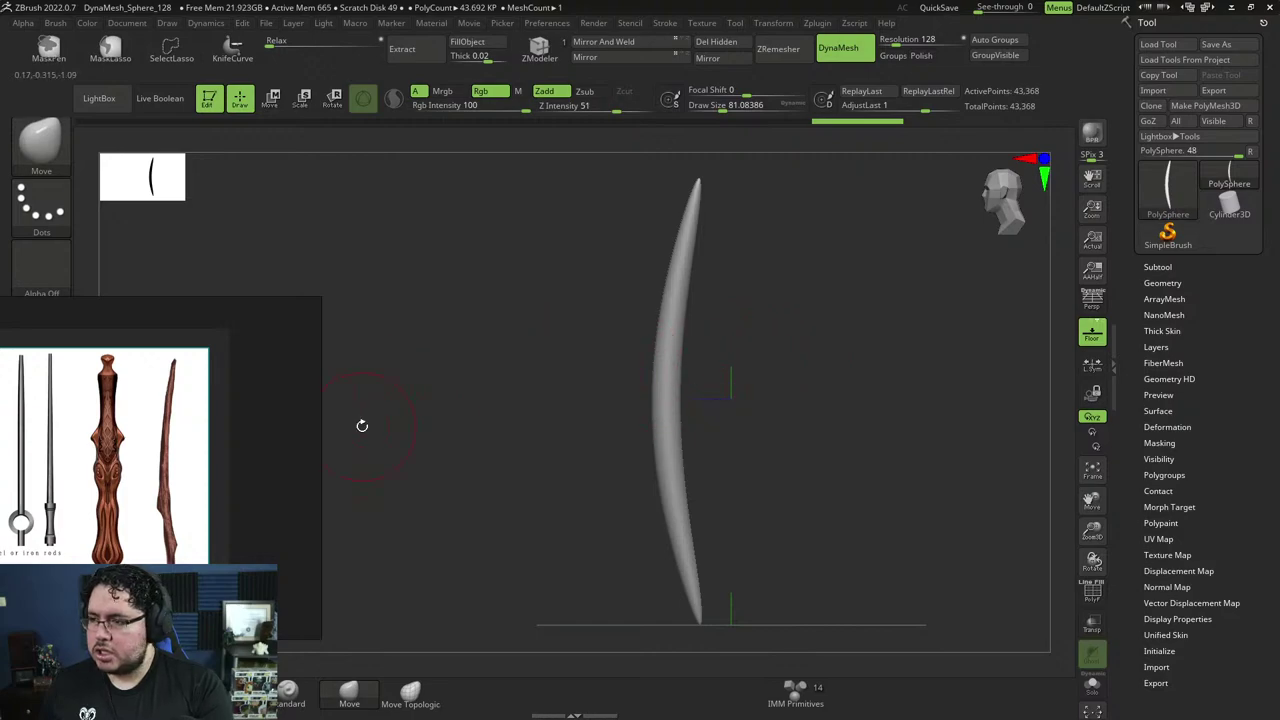
pyautogui.moveTo(287, 424); pyautogui.dragTo(420, 434, button='right')
# Apply StartupMaterial to the rod and move the wand reference to the right side.
pyautogui.click(44, 396)
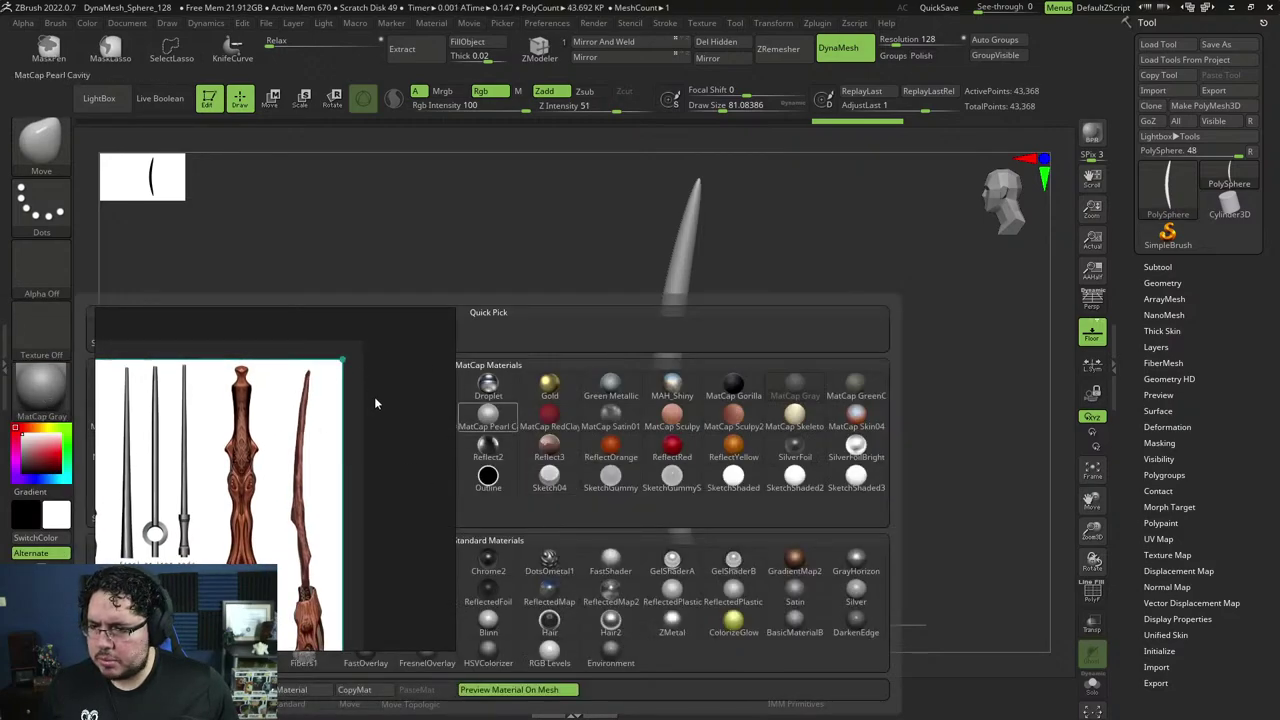
pyautogui.moveTo(371, 400); pyautogui.dragTo(1070, 315)
pyautogui.click(183, 560)
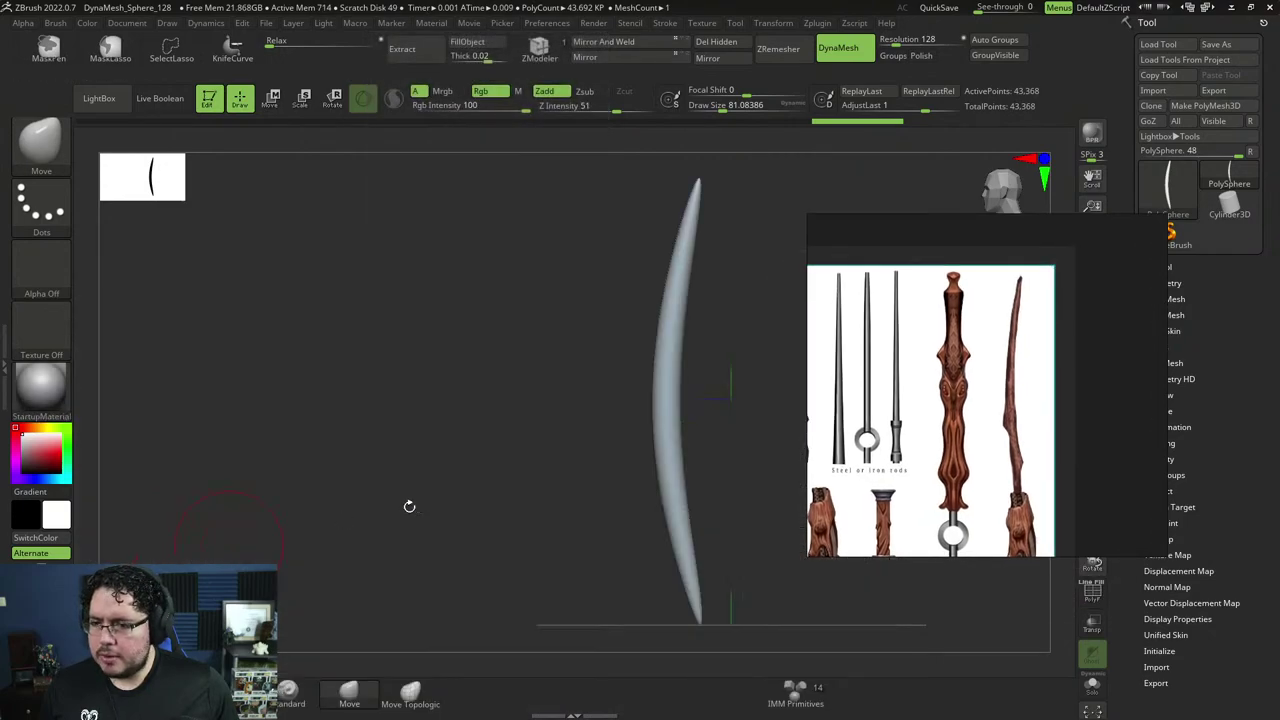
pyautogui.moveTo(536, 467); pyautogui.dragTo(494, 458)
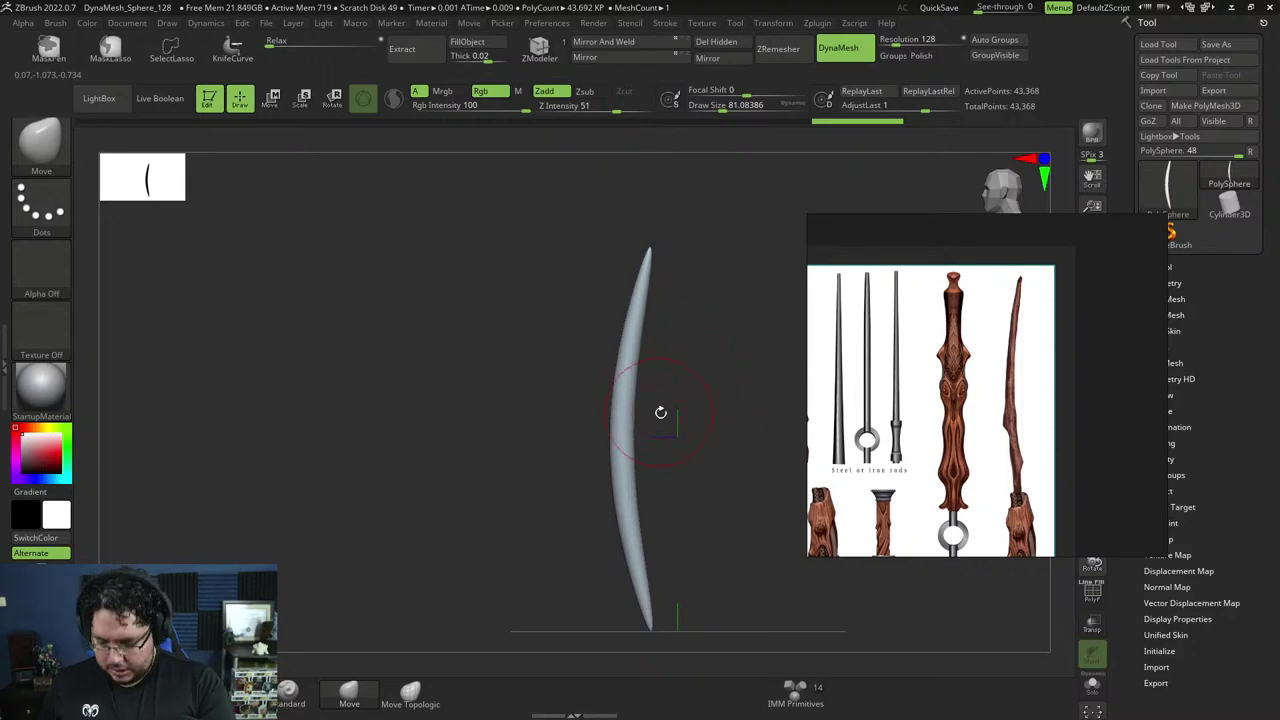
# Select the TrimDynamic brush and shrink its Draw Size to about 33.6.
pyautogui.press('b')
pyautogui.press('t')
pyautogui.press('d')
pyautogui.press('space')
pyautogui.moveTo(653, 393); pyautogui.dragTo(638, 392)
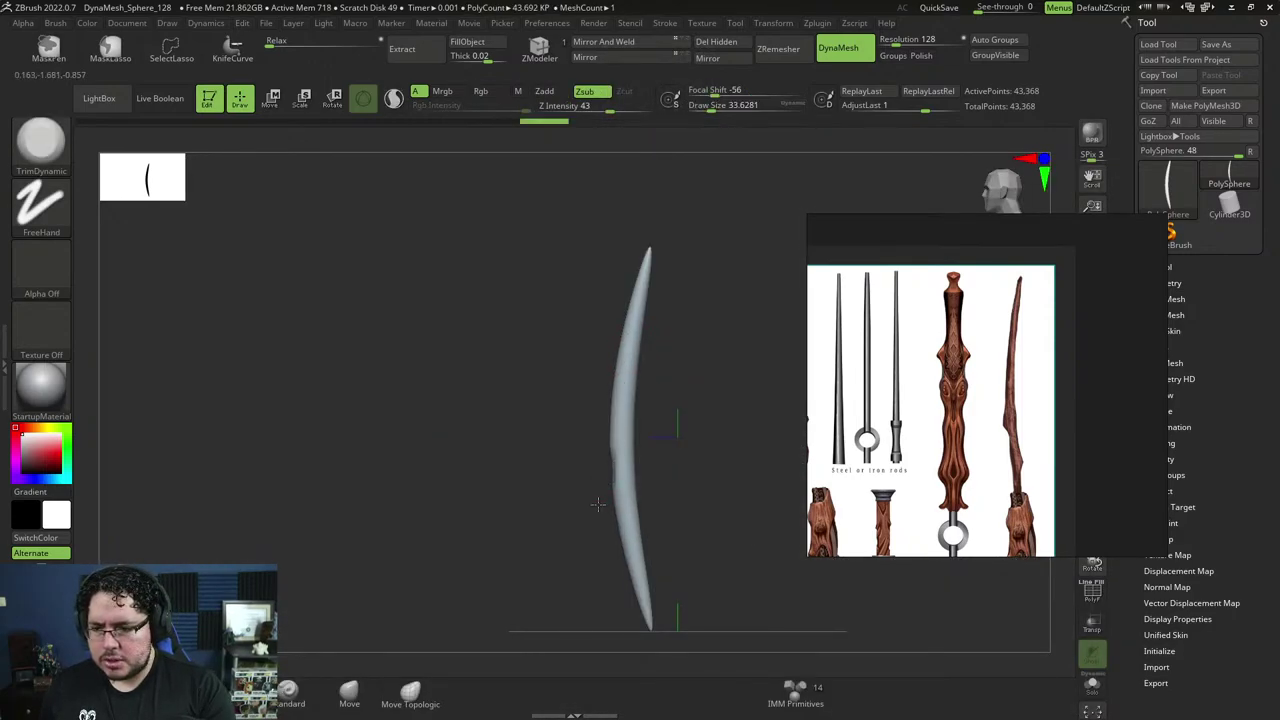
# Undo the last stroke and trim flat facets along the rod's left edge and upper bow.
pyautogui.hotkey('ctrl', 'z')
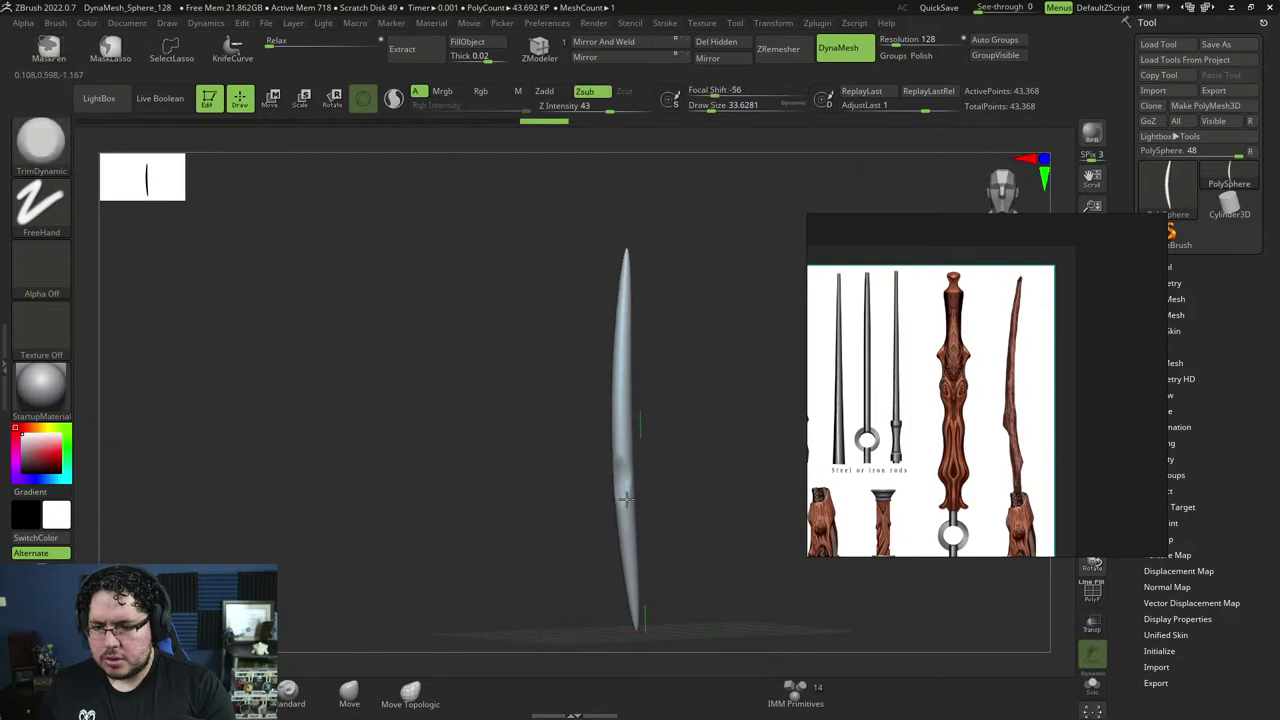
pyautogui.moveTo(657, 457); pyautogui.dragTo(630, 516)
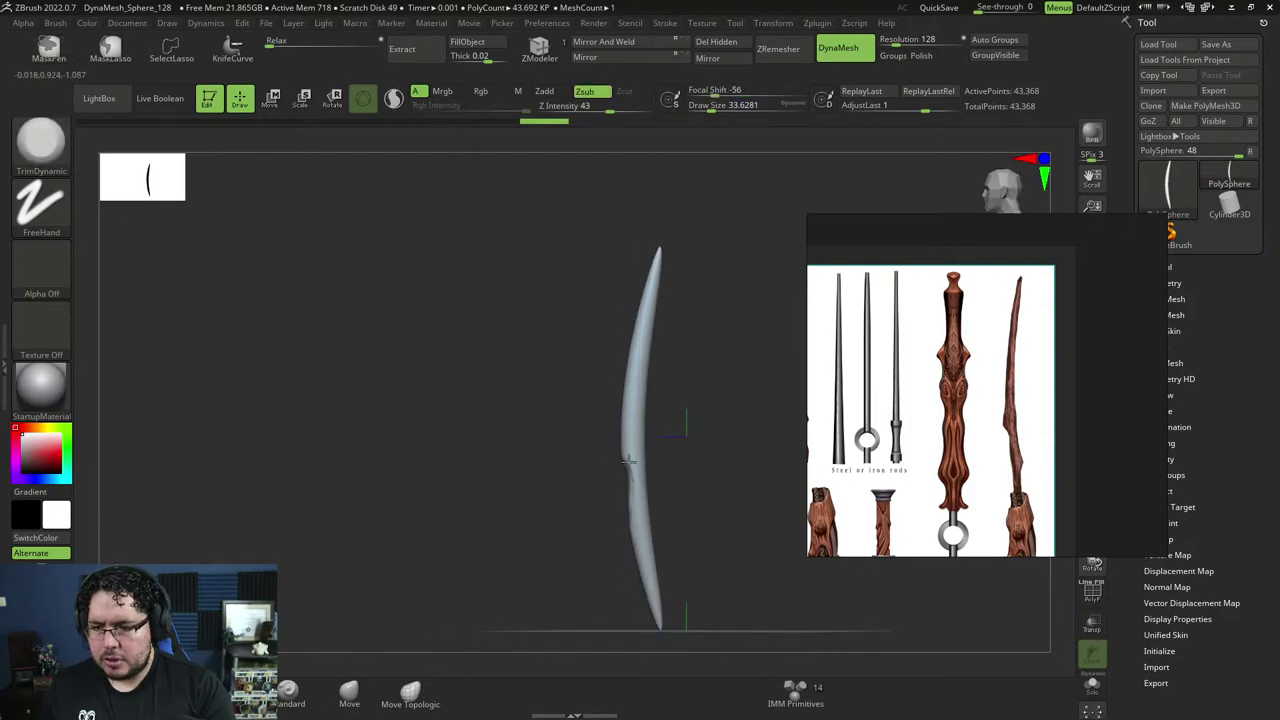
pyautogui.moveTo(628, 461); pyautogui.dragTo(629, 472)
pyautogui.moveTo(630, 388); pyautogui.dragTo(629, 397)
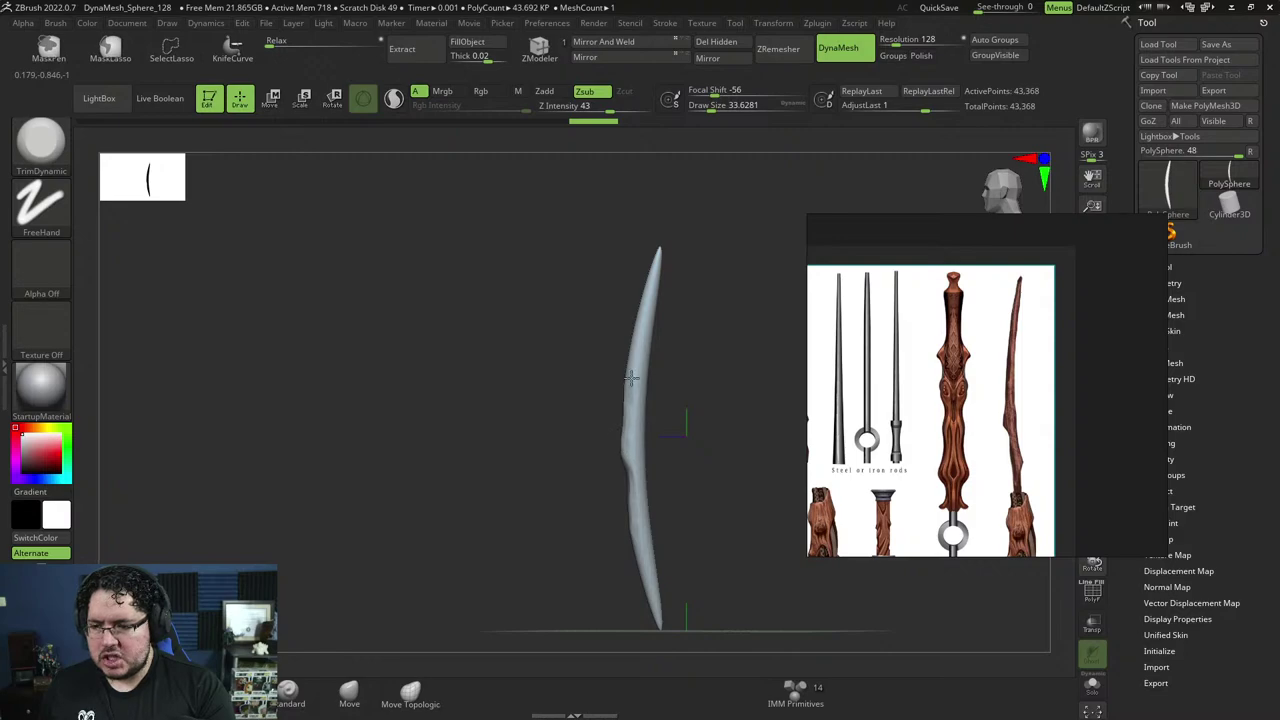
pyautogui.moveTo(642, 336); pyautogui.dragTo(642, 373)
pyautogui.moveTo(666, 361); pyautogui.dragTo(657, 366)
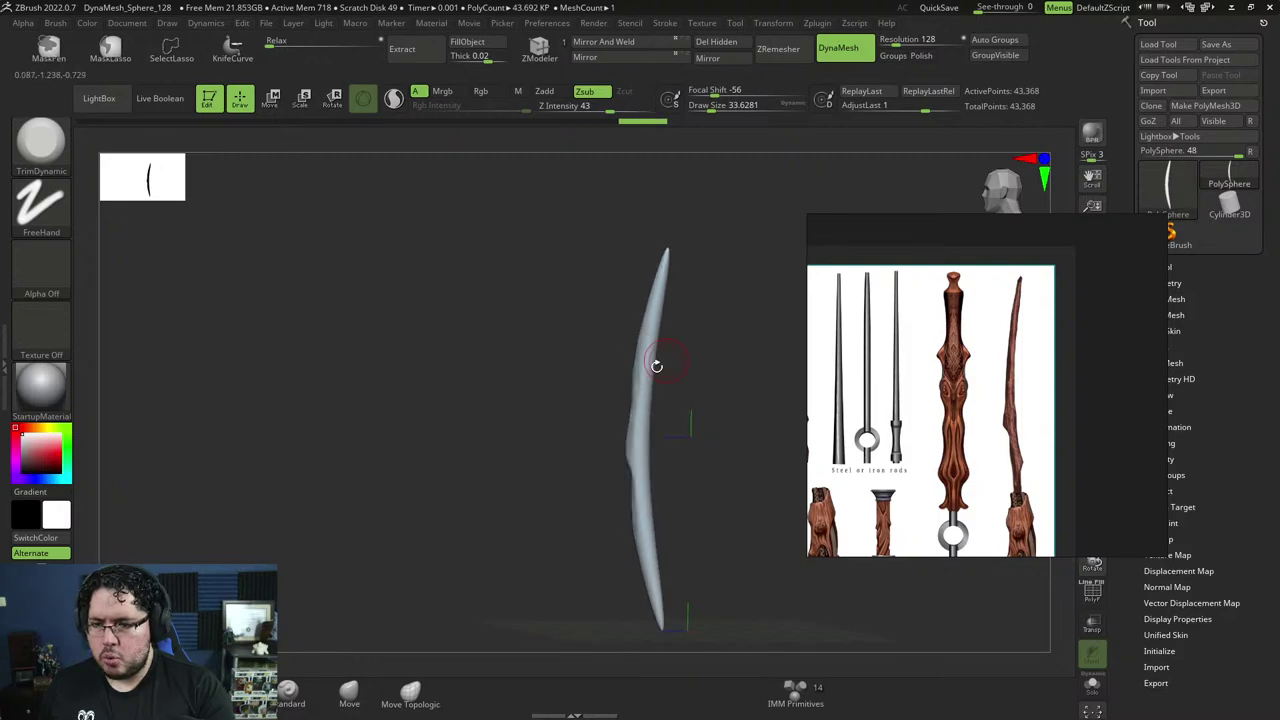
pyautogui.moveTo(639, 428); pyautogui.dragTo(674, 332)
pyautogui.moveTo(674, 332); pyautogui.dragTo(660, 340)
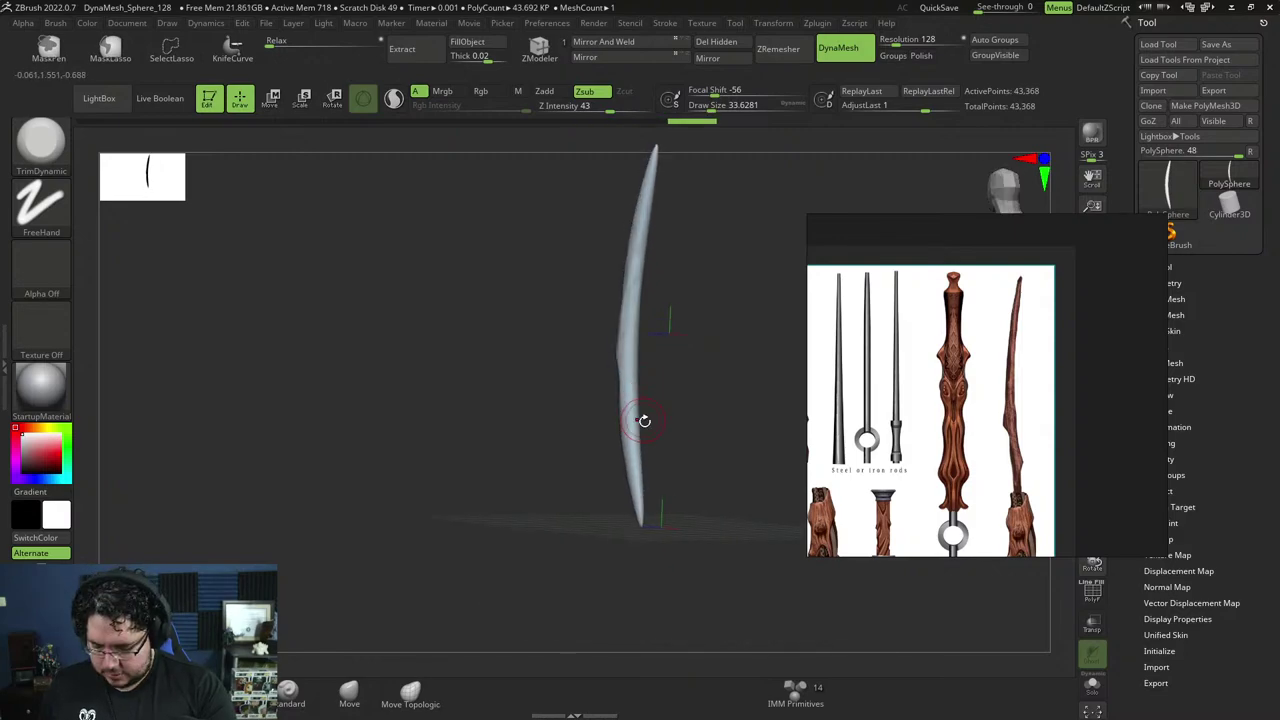
# With a smaller ClayBuildup brush, build up a bump on the wand's lower part.
pyautogui.press('b')
pyautogui.press('c')
pyautogui.press('b')
pyautogui.press('space')
pyautogui.moveTo(645, 405); pyautogui.dragTo(633, 442)
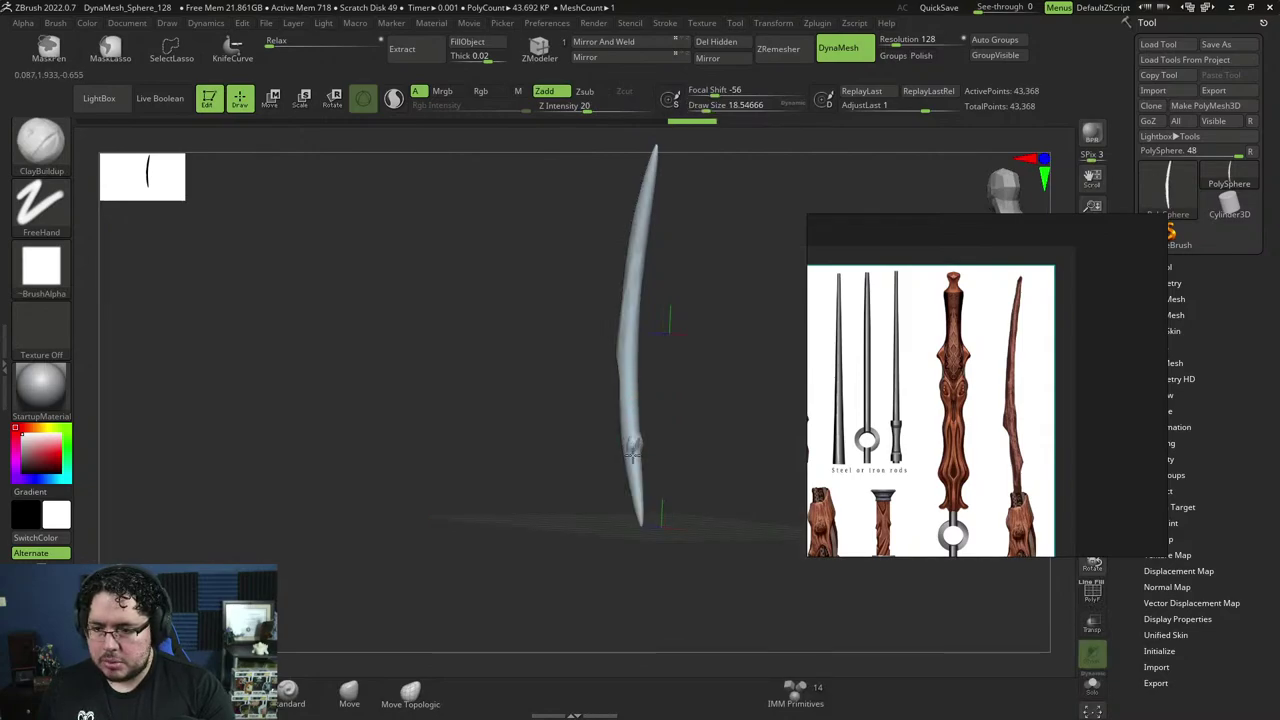
pyautogui.hotkey('ctrl', 'shift', 'z')
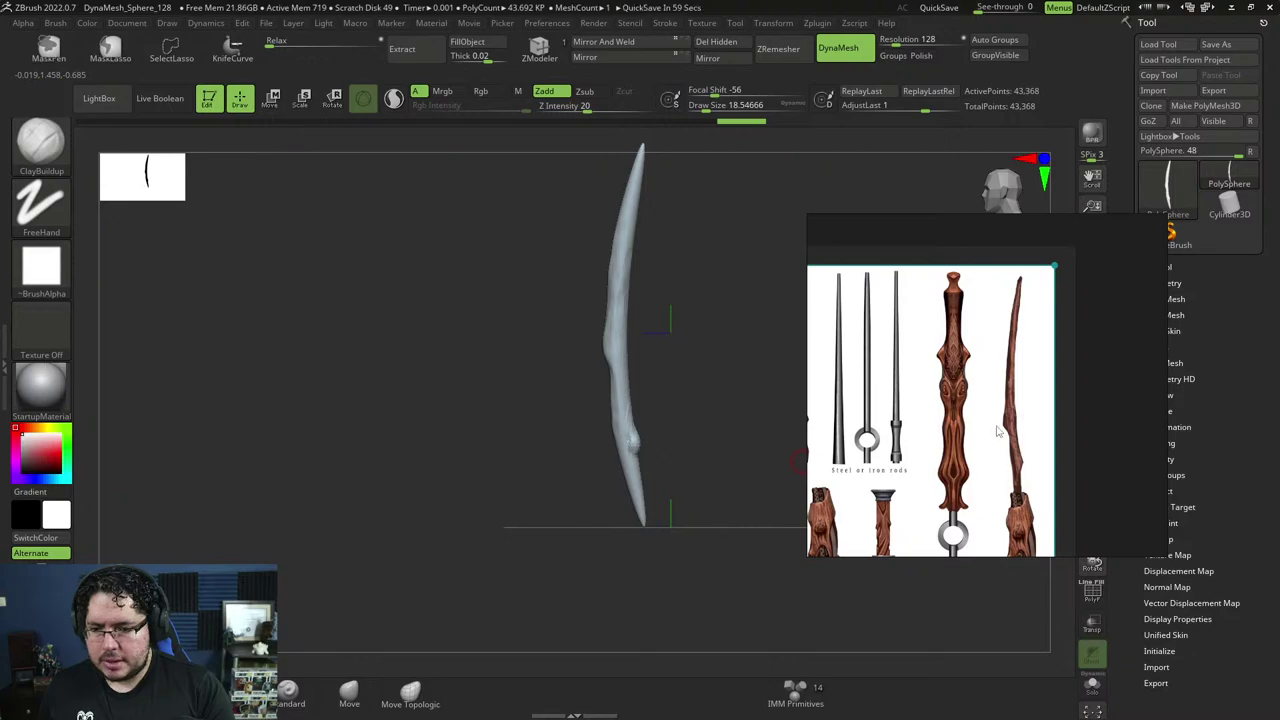
pyautogui.moveTo(664, 405); pyautogui.dragTo(688, 402)
pyautogui.moveTo(637, 445); pyautogui.dragTo(629, 420)
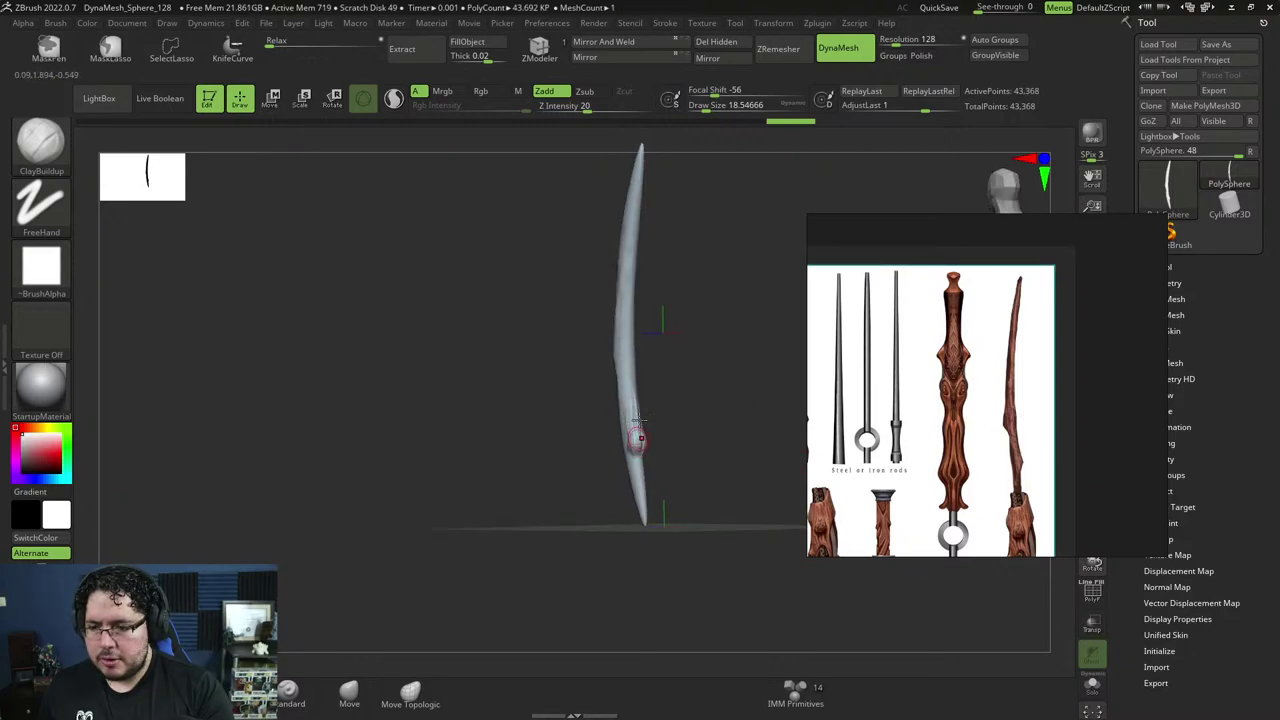
# Use an enlarged TrimDynamic brush to flatten the lower bump and the wand's tip.
pyautogui.hotkey('ctrl', 'shift', 'z')
pyautogui.press('b')
pyautogui.press('t')
pyautogui.press('d')
pyautogui.press('space')
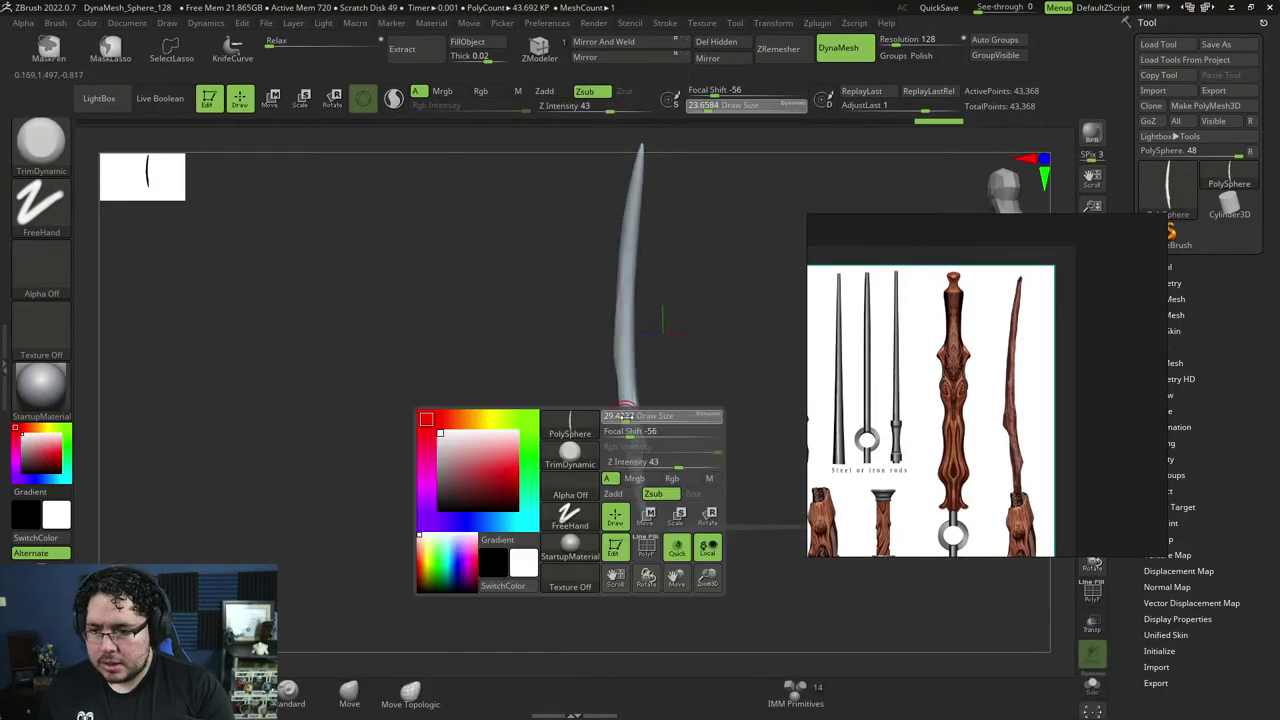
pyautogui.moveTo(634, 417); pyautogui.dragTo(639, 417)
pyautogui.moveTo(637, 408); pyautogui.dragTo(634, 452)
pyautogui.moveTo(627, 407)
pyautogui.mouseDown()
pyautogui.moveTo(643, 461)
pyautogui.moveTo(691, 480)
pyautogui.moveTo(677, 426)
pyautogui.moveTo(720, 409)
pyautogui.moveTo(623, 333)
pyautogui.mouseUp()
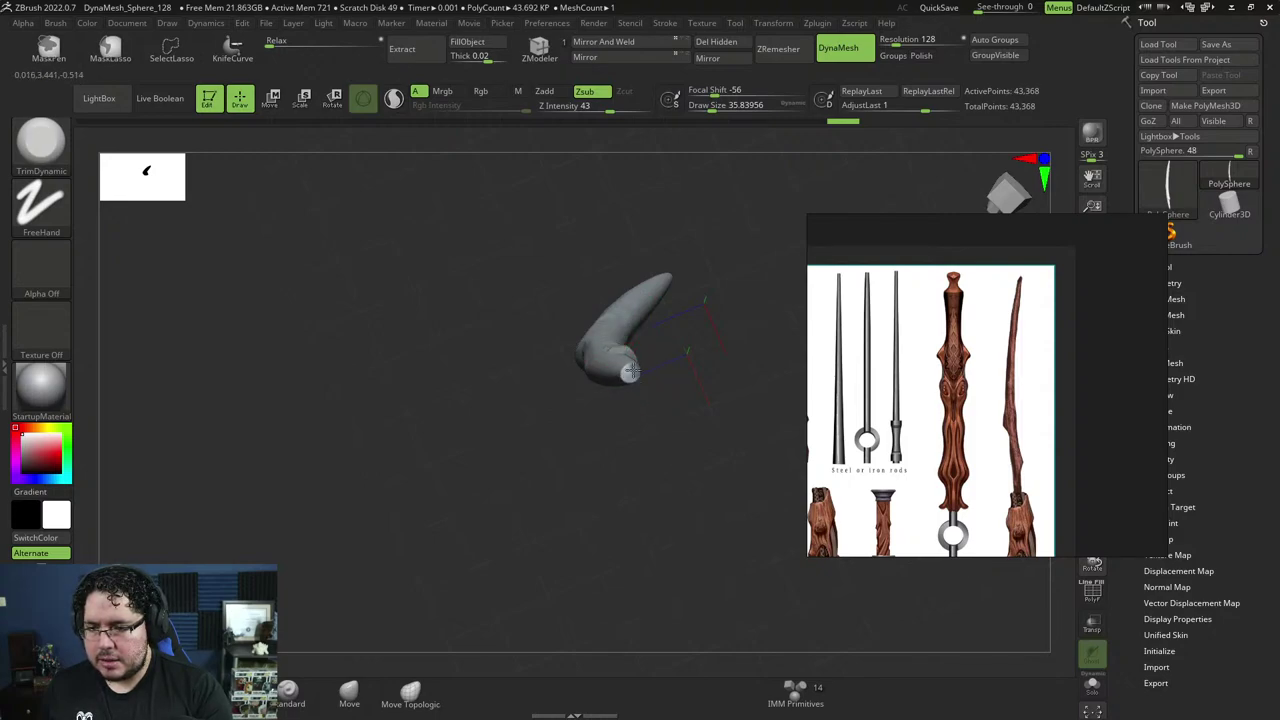
pyautogui.moveTo(633, 371)
pyautogui.mouseDown()
pyautogui.moveTo(709, 423)
pyautogui.moveTo(657, 349)
pyautogui.moveTo(679, 447)
pyautogui.moveTo(688, 249)
pyautogui.mouseUp()
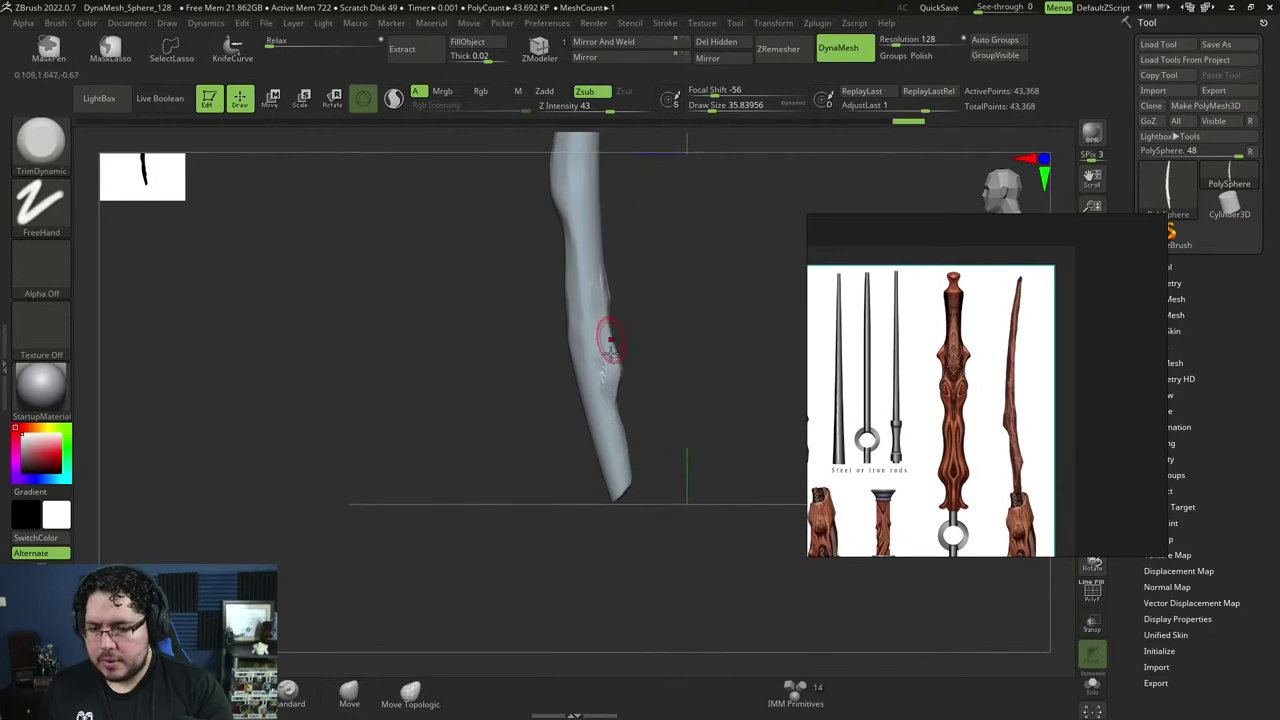
# With the Move brush, pull the wand's tip and lower end outward.
pyautogui.press('b')
pyautogui.press('m')
pyautogui.press('v')
pyautogui.press('space')
pyautogui.moveTo(633, 470)
pyautogui.mouseDown()
pyautogui.moveTo(643, 478)
pyautogui.moveTo(608, 492)
pyautogui.mouseUp()
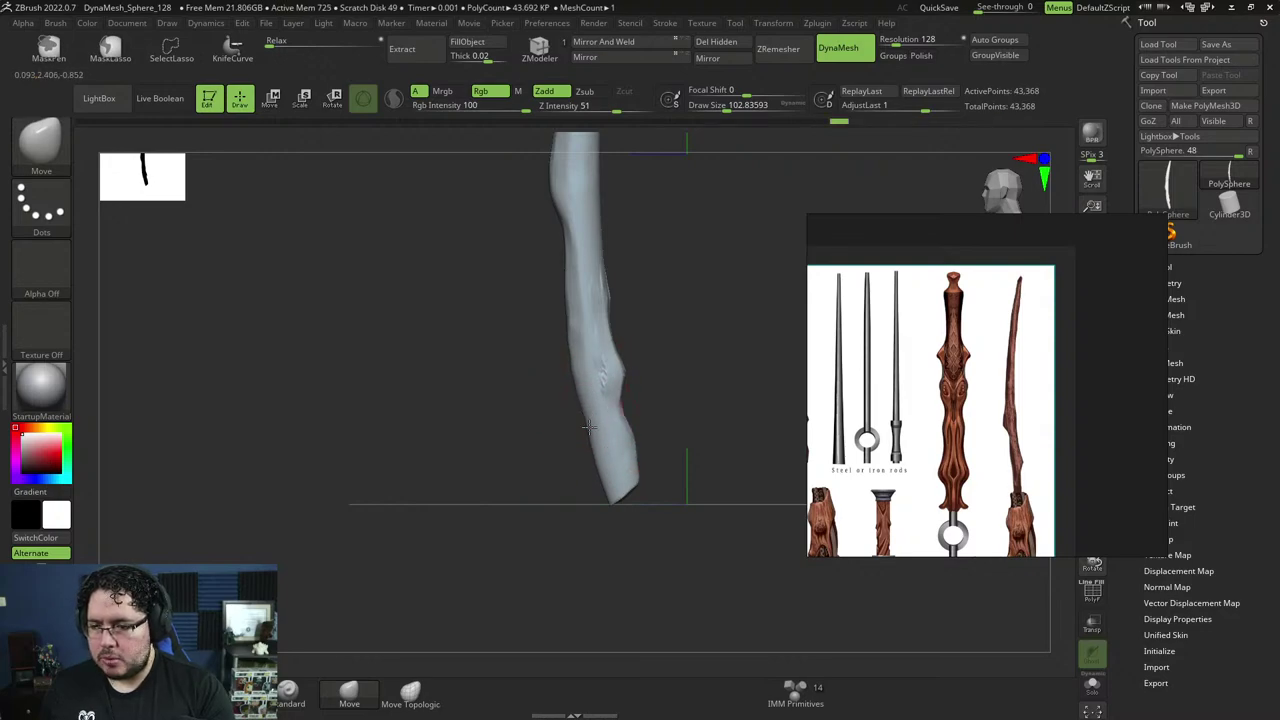
pyautogui.moveTo(586, 381)
pyautogui.mouseDown()
pyautogui.moveTo(594, 429)
pyautogui.moveTo(644, 418)
pyautogui.mouseUp()
# Resize the Move brush and flare the wand's tip outward from a diagonal view.
pyautogui.press('space')
pyautogui.moveTo(655, 366); pyautogui.dragTo(642, 413)
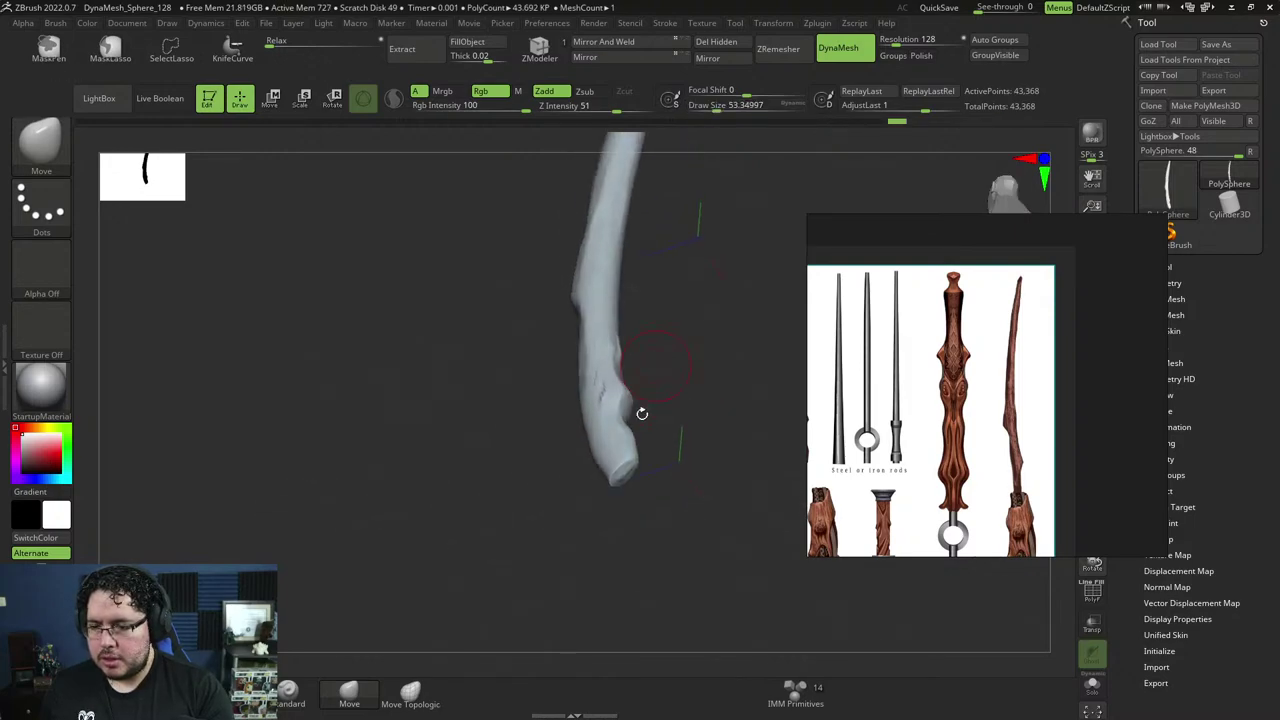
pyautogui.moveTo(677, 437)
pyautogui.mouseDown(button='right')
pyautogui.moveTo(623, 460)
pyautogui.moveTo(671, 397)
pyautogui.mouseUp(button='right')
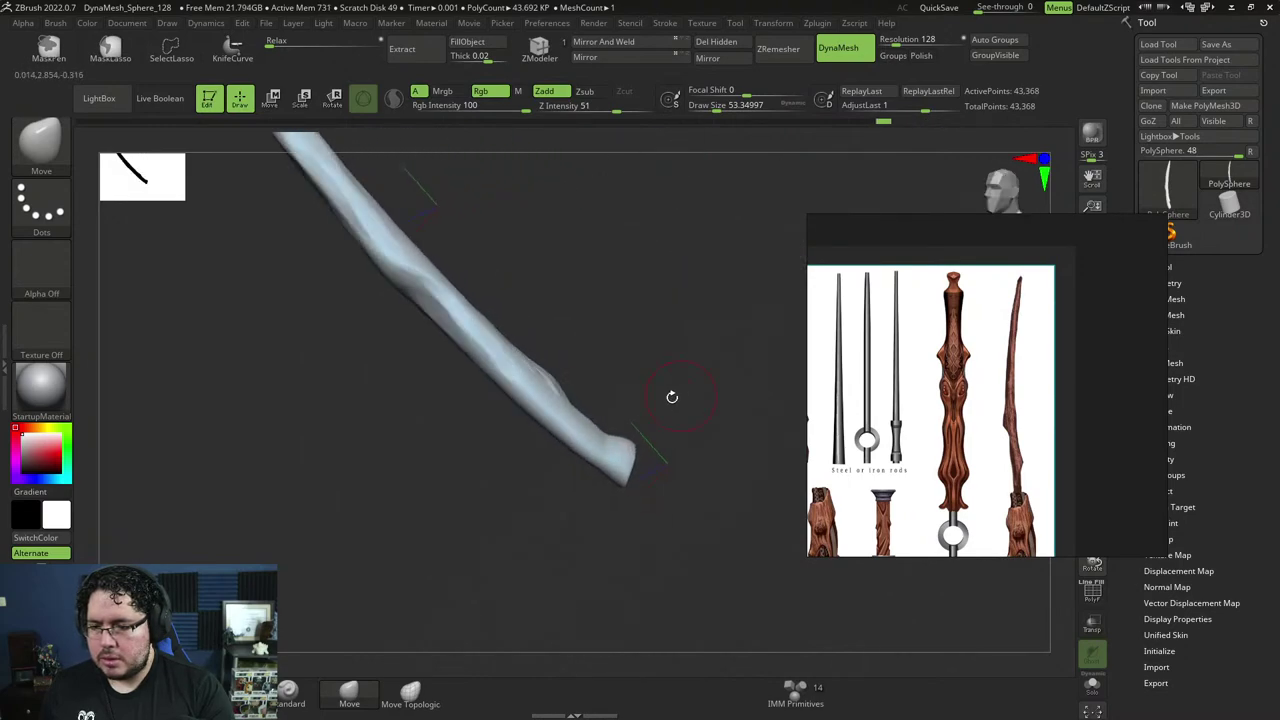
pyautogui.press('space')
pyautogui.moveTo(637, 404)
pyautogui.mouseDown()
pyautogui.moveTo(651, 404)
pyautogui.moveTo(609, 441)
pyautogui.moveTo(630, 425)
pyautogui.mouseUp()
pyautogui.press('space')
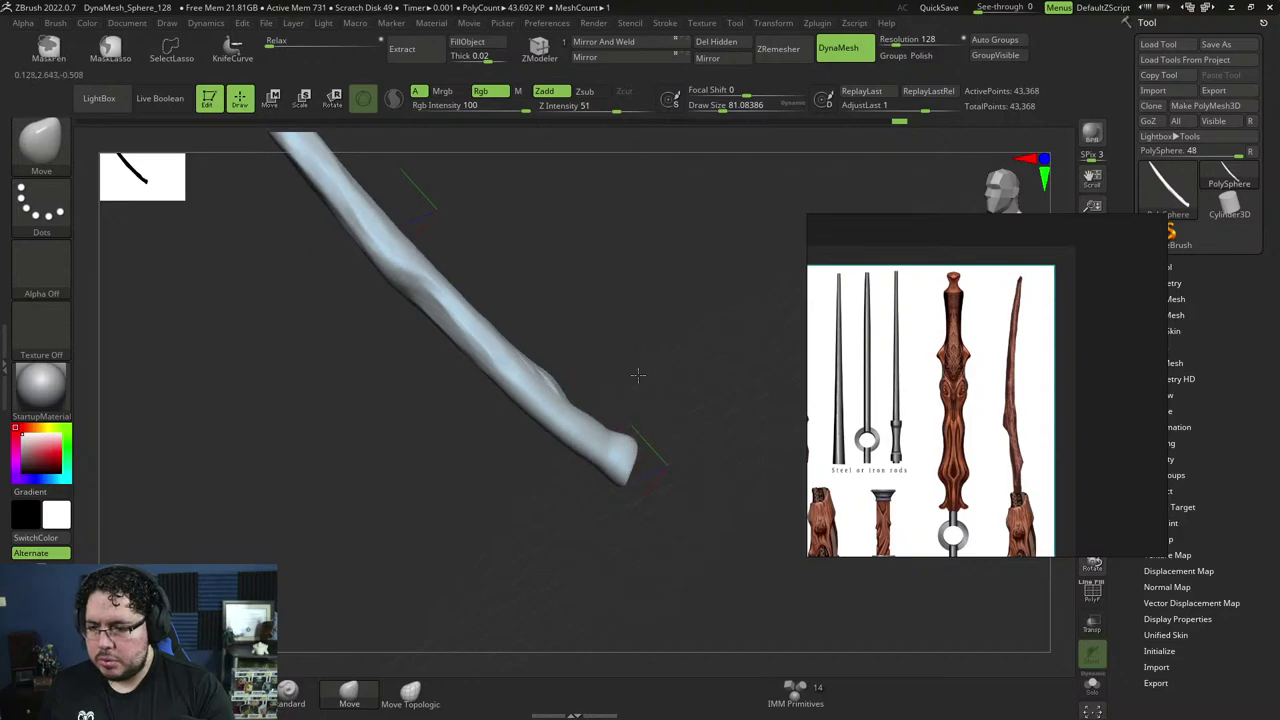
pyautogui.moveTo(640, 374)
pyautogui.keyDown('shift'); pyautogui.mouseDown(button='right')
pyautogui.moveTo(614, 380)
pyautogui.moveTo(661, 416)
pyautogui.mouseUp(button='right'); pyautogui.keyUp('shift')
pyautogui.press('space')
pyautogui.moveTo(657, 384); pyautogui.dragTo(652, 384)
pyautogui.moveTo(654, 392); pyautogui.dragTo(649, 403, button='right')
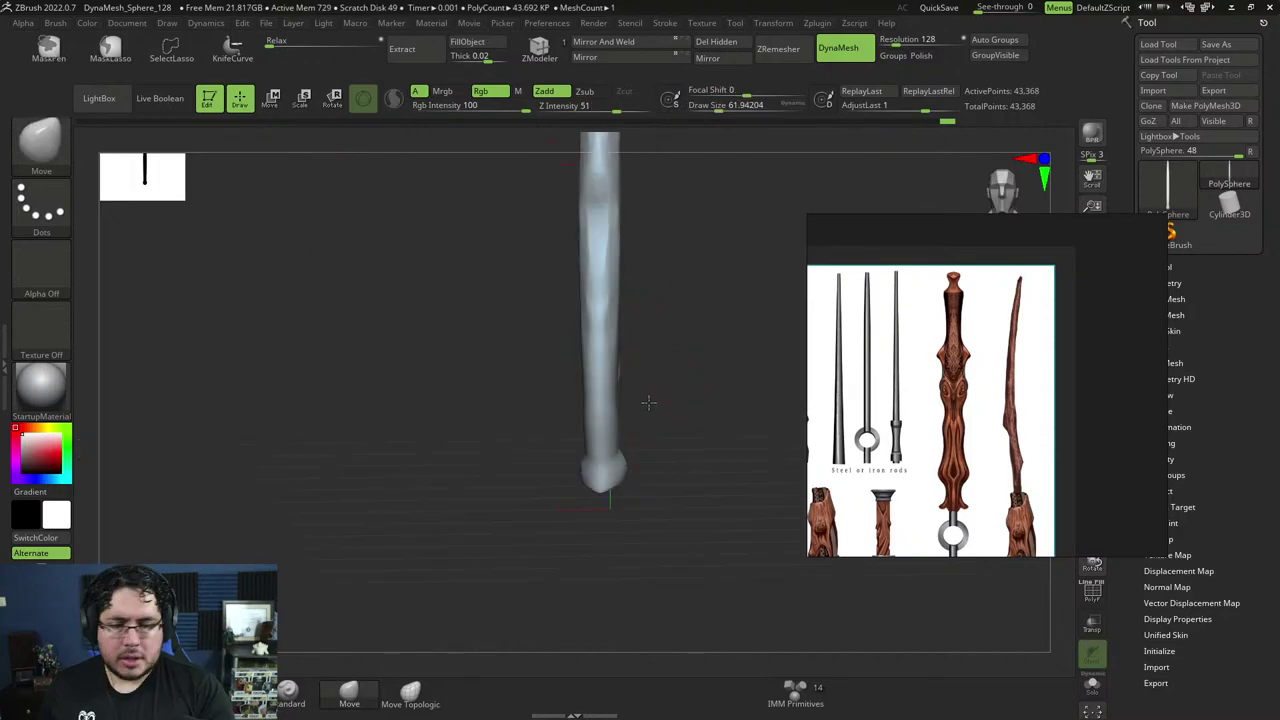
pyautogui.moveTo(625, 445); pyautogui.dragTo(630, 415, button='right')
# Switch to TrimDynamic and re-DynaMesh the wand at a lower density.
pyautogui.press('b')
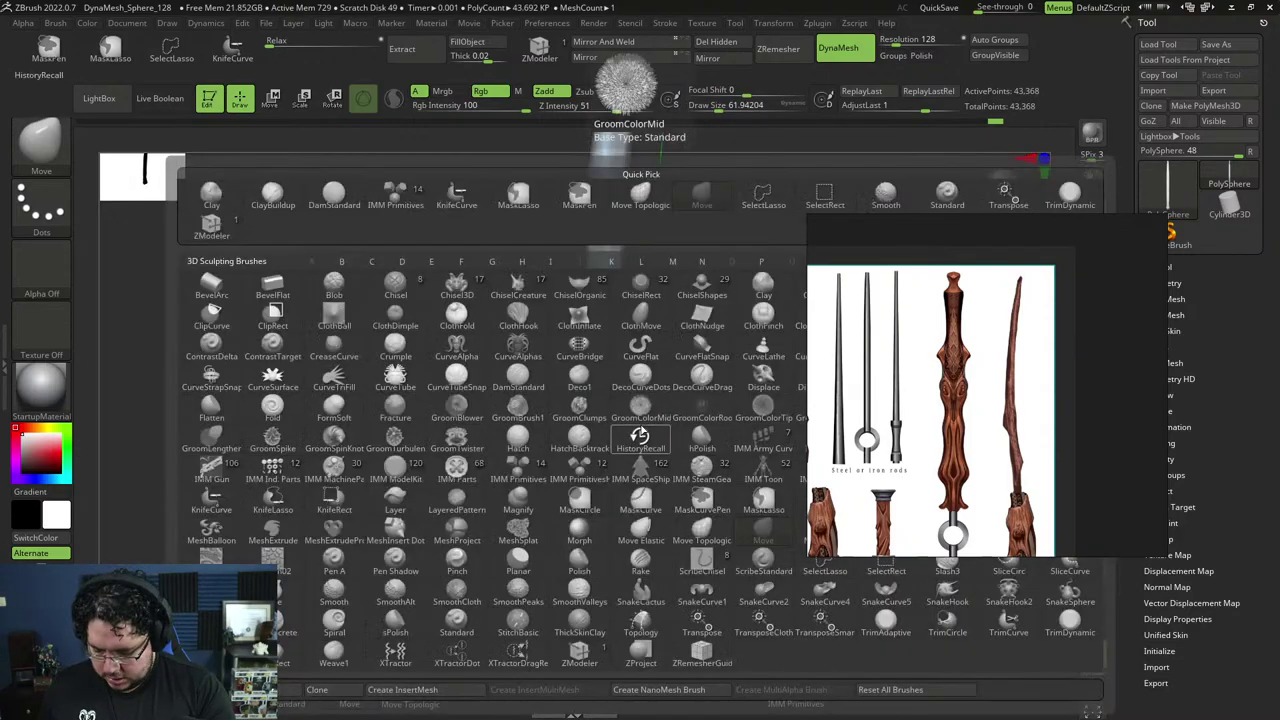
pyautogui.press('t')
pyautogui.press('d')
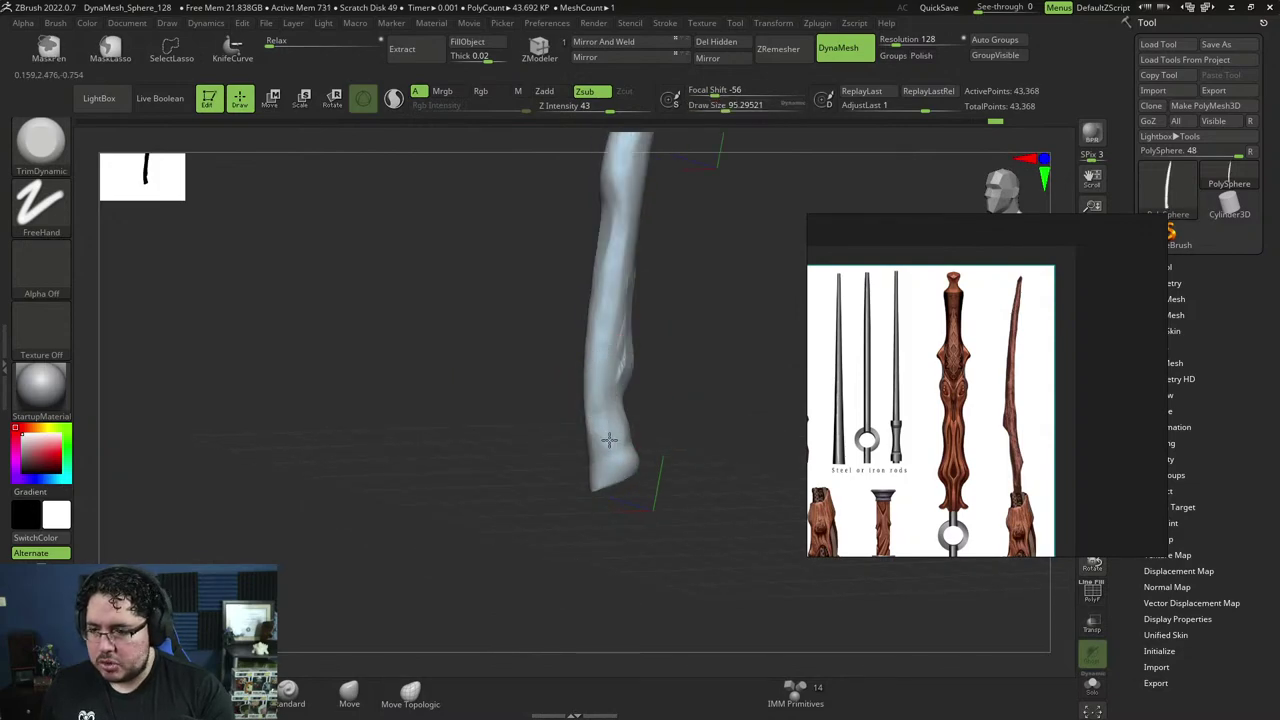
pyautogui.moveTo(623, 441); pyautogui.dragTo(690, 405, button='right')
pyautogui.keyDown('ctrl'); pyautogui.moveTo(696, 402); pyautogui.dragTo(704, 384); pyautogui.keyUp('ctrl')
pyautogui.moveTo(711, 397); pyautogui.dragTo(688, 392, button='right')
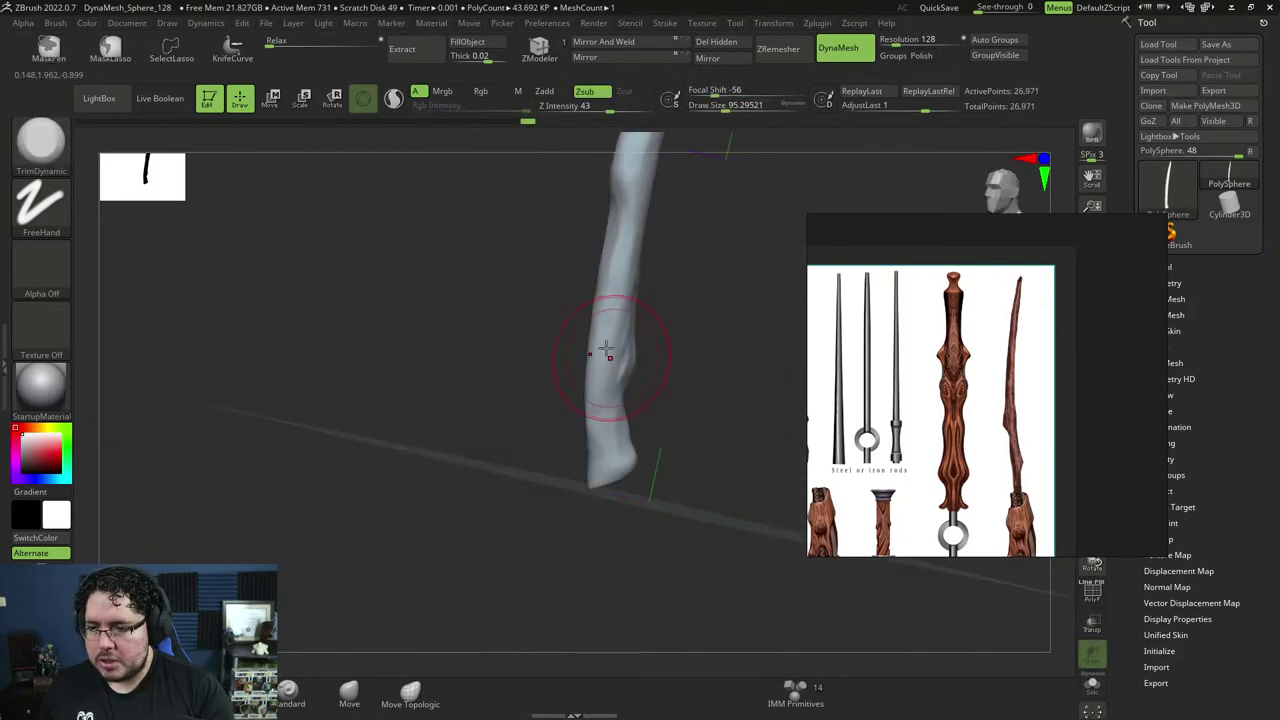
# Trim flat facets along the wand's left edge and patches down the shaft.
pyautogui.moveTo(606, 354); pyautogui.dragTo(589, 433)
pyautogui.moveTo(592, 335); pyautogui.dragTo(590, 400)
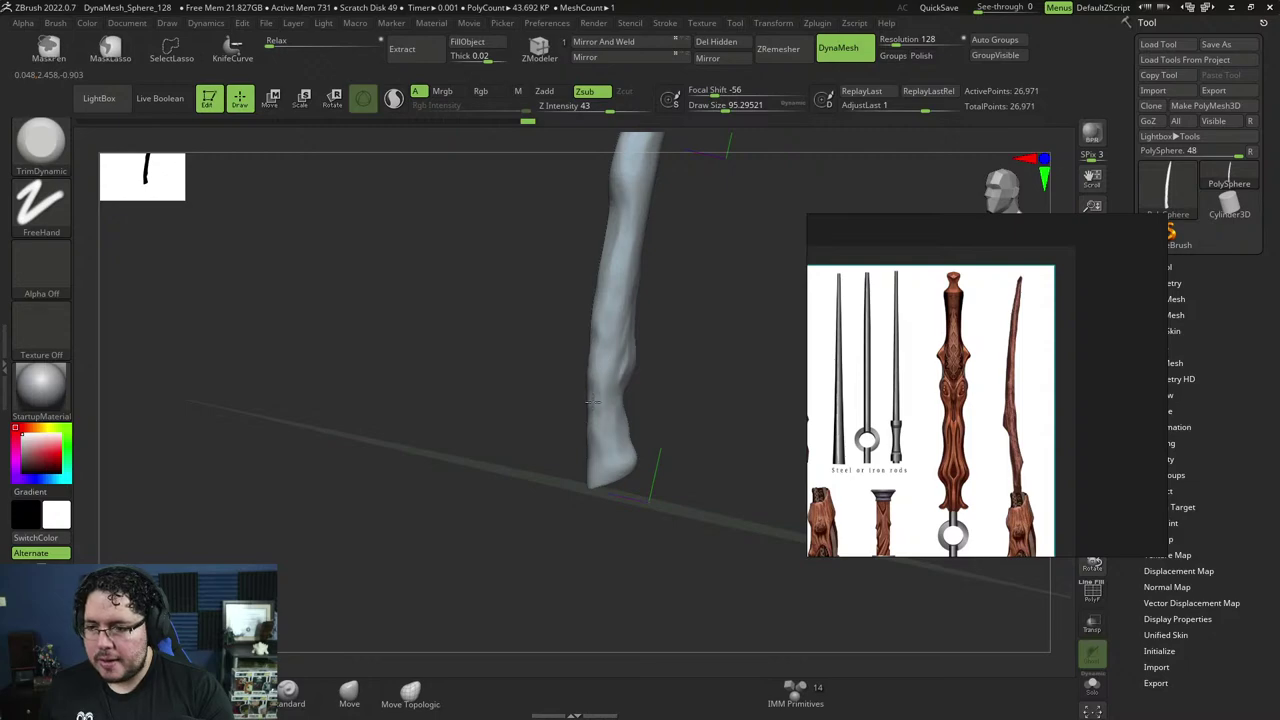
pyautogui.moveTo(610, 285); pyautogui.dragTo(597, 322)
pyautogui.moveTo(625, 390)
pyautogui.mouseDown(button='right')
pyautogui.moveTo(676, 337)
pyautogui.moveTo(690, 345)
pyautogui.mouseUp(button='right')
pyautogui.press('space')
pyautogui.moveTo(672, 322); pyautogui.dragTo(665, 317)
pyautogui.keyDown('alt'); pyautogui.moveTo(670, 305); pyautogui.dragTo(709, 400, button='right'); pyautogui.keyUp('alt')
pyautogui.moveTo(580, 397); pyautogui.dragTo(590, 400, button='right')
pyautogui.moveTo(590, 400); pyautogui.dragTo(567, 412)
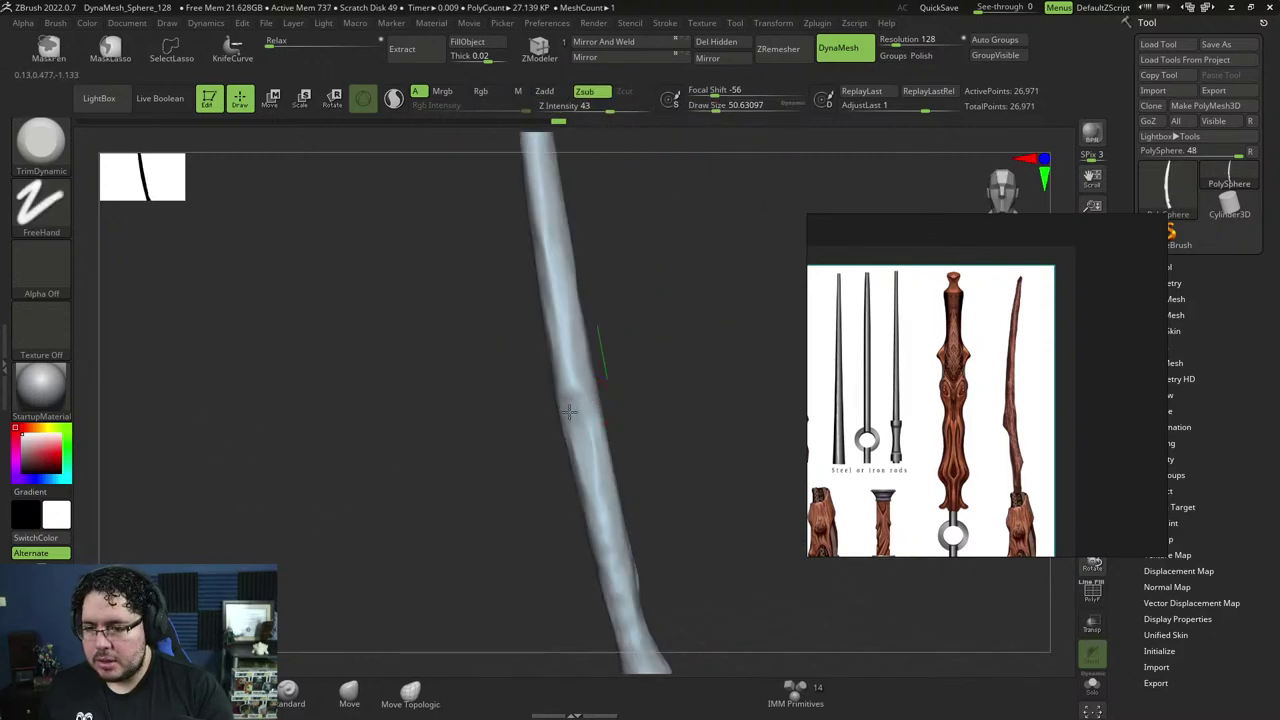
pyautogui.moveTo(577, 379); pyautogui.dragTo(572, 365, button='right')
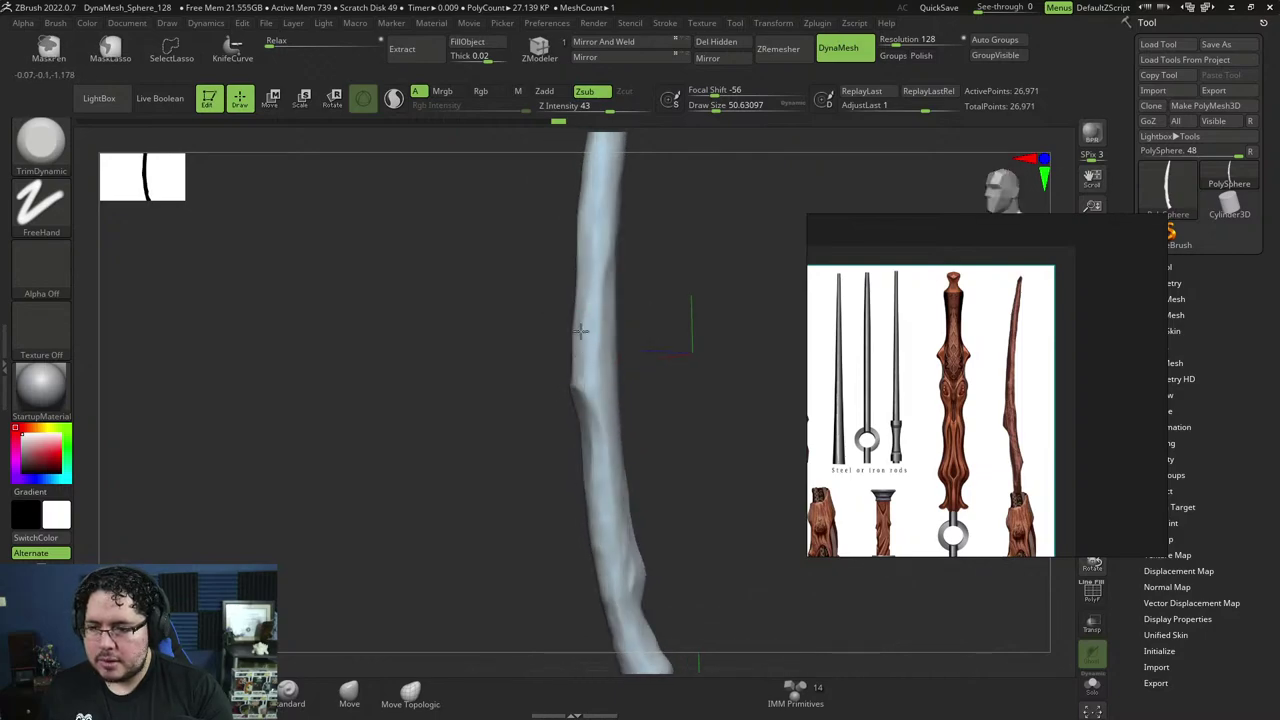
pyautogui.moveTo(587, 337); pyautogui.dragTo(583, 374)
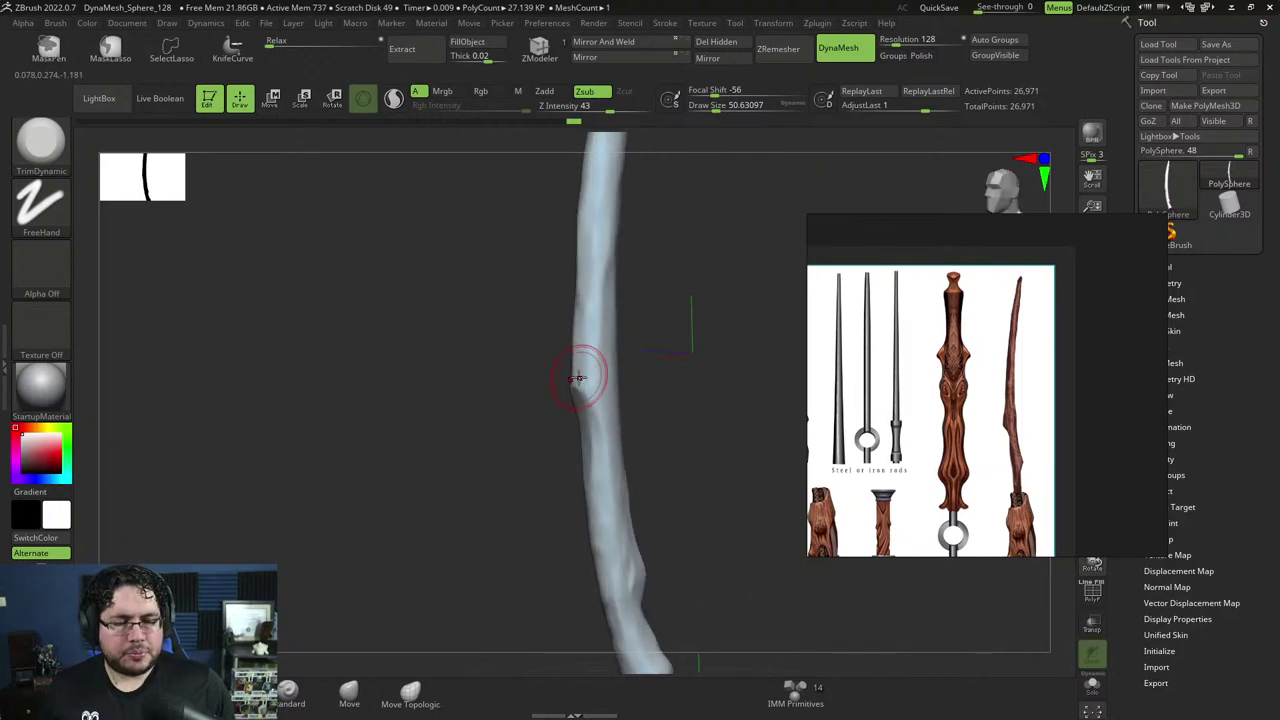
pyautogui.moveTo(1229, 175)
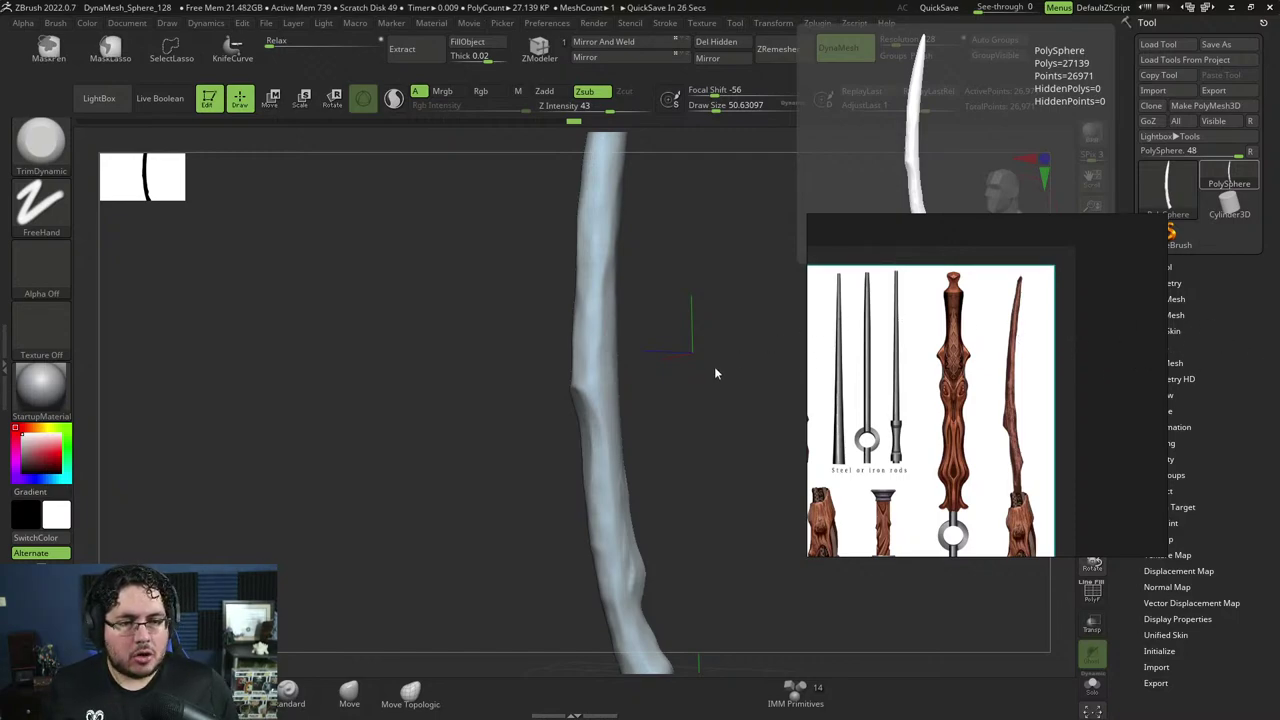
pyautogui.moveTo(714, 366); pyautogui.dragTo(676, 372)
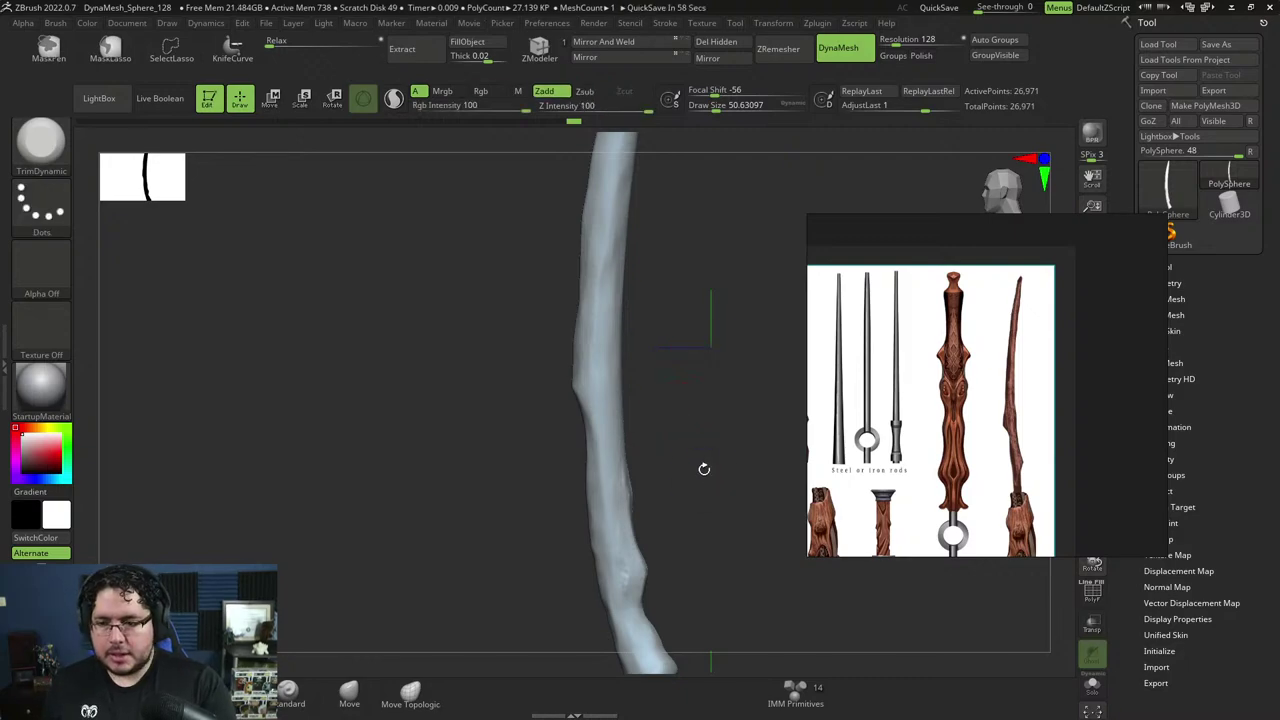
pyautogui.keyDown('shift'); pyautogui.moveTo(703, 466); pyautogui.dragTo(692, 498); pyautogui.keyUp('shift')
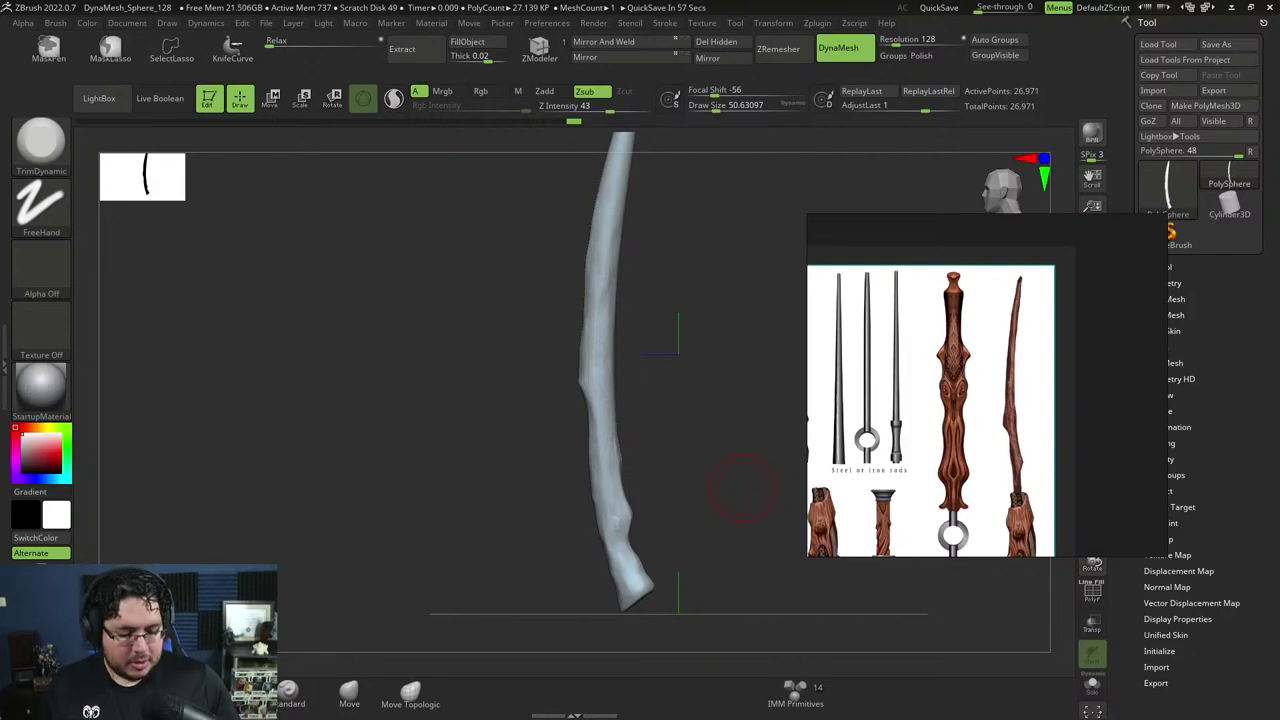
pyautogui.press('XF86AudioLowerVolume')
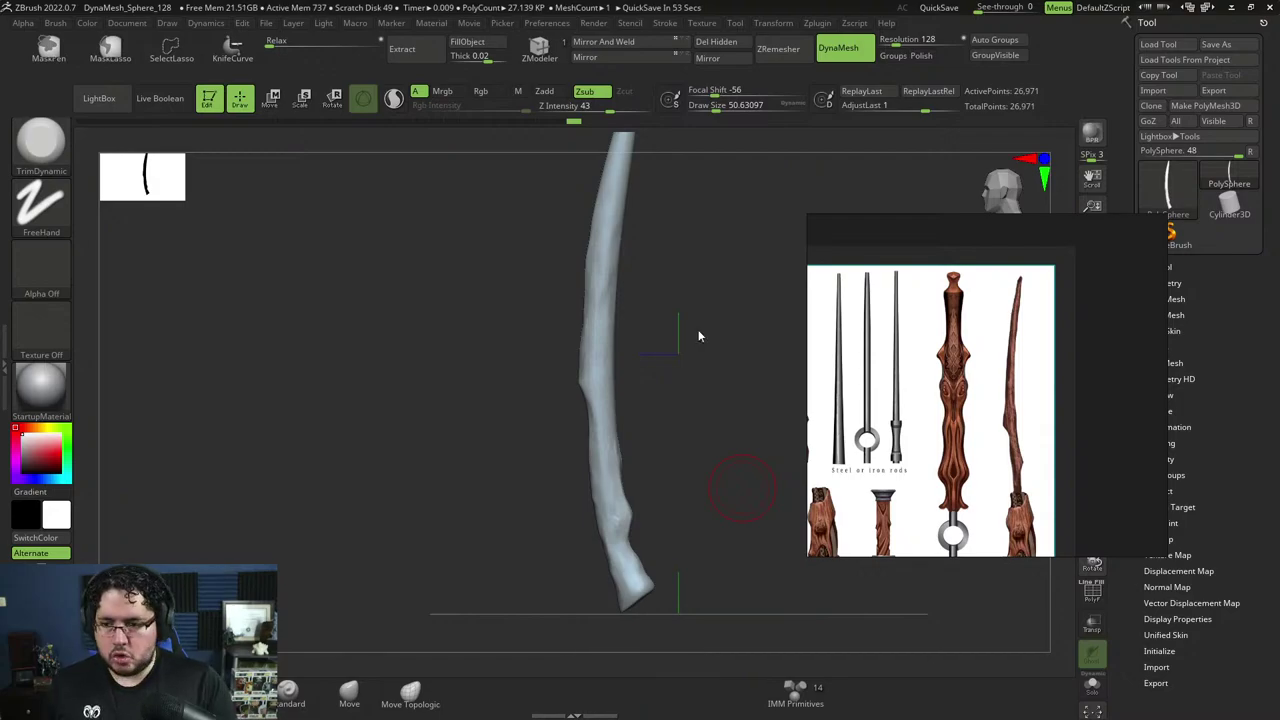
pyautogui.moveTo(720, 430); pyautogui.dragTo(682, 436)
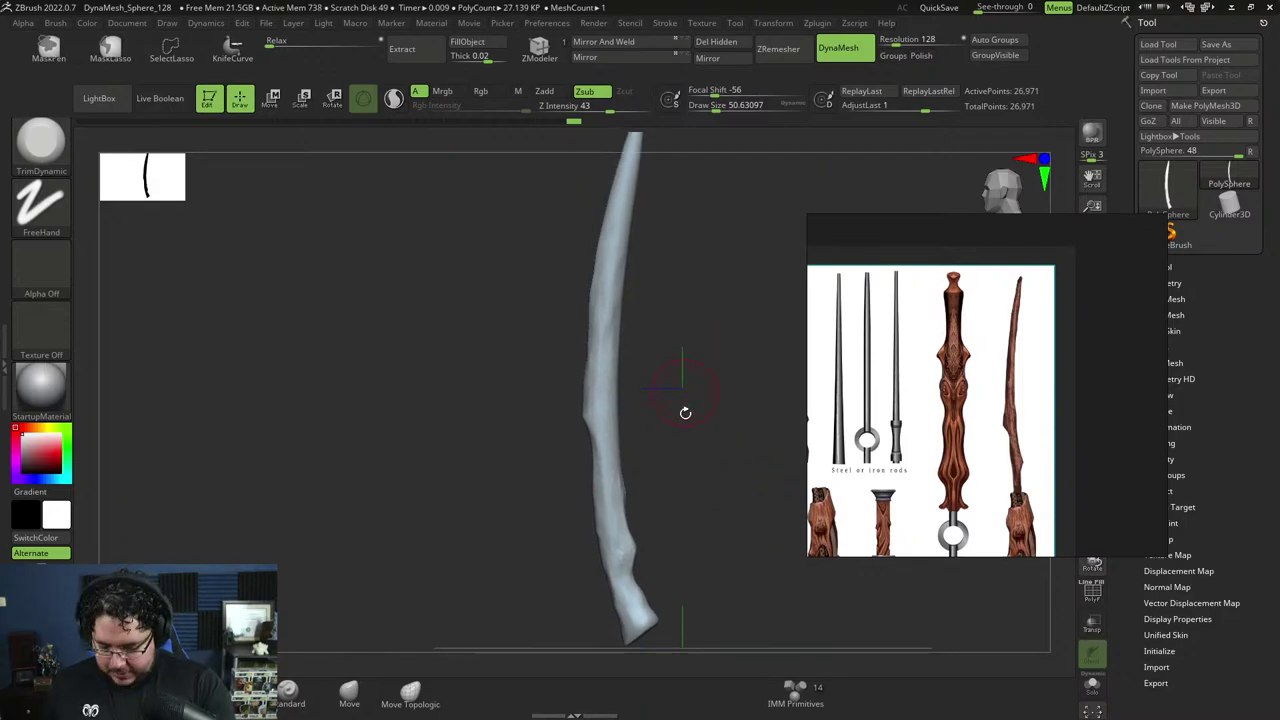
# With the Move brush, push the wand's left edge out into a stronger middle bend.
pyautogui.press('b')
pyautogui.press('m')
pyautogui.press('v')
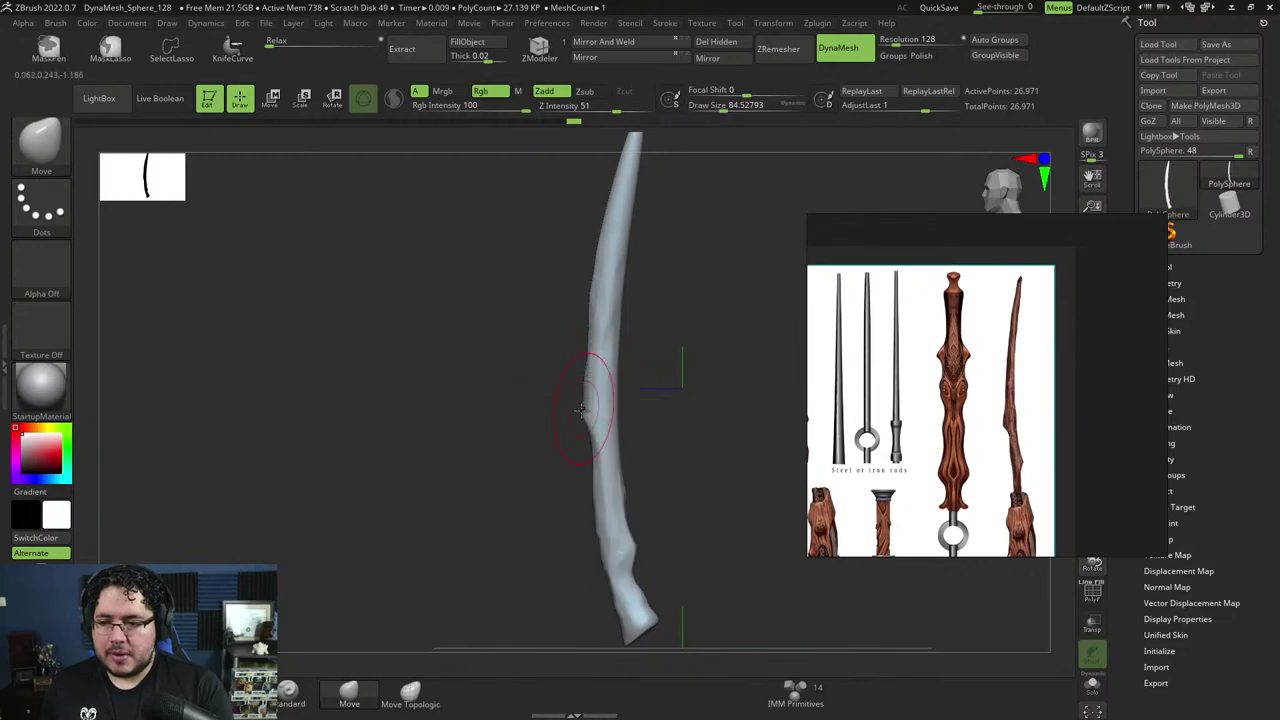
pyautogui.moveTo(583, 410); pyautogui.dragTo(577, 412)
pyautogui.moveTo(589, 368); pyautogui.dragTo(584, 365)
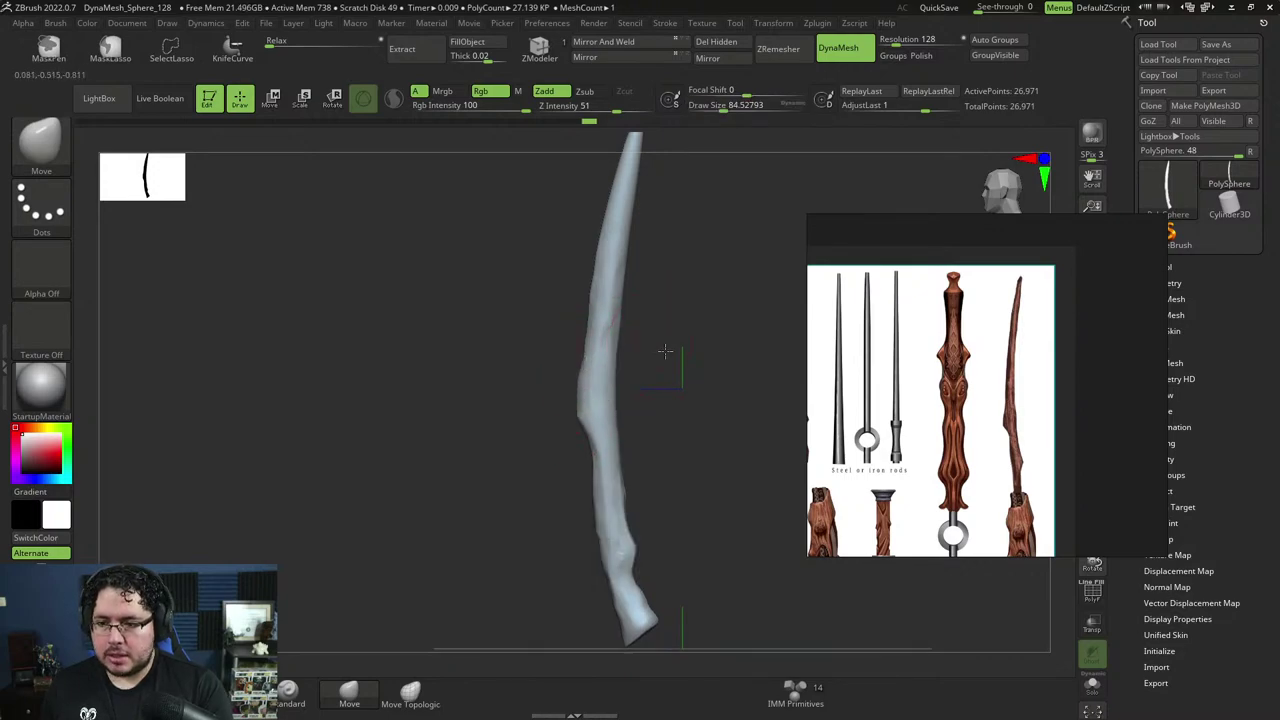
pyautogui.keyDown('alt'); pyautogui.moveTo(665, 351); pyautogui.dragTo(646, 434); pyautogui.keyUp('alt')
pyautogui.moveTo(646, 434); pyautogui.dragTo(672, 428)
pyautogui.moveTo(591, 424)
pyautogui.mouseDown()
pyautogui.moveTo(588, 409)
pyautogui.moveTo(665, 432)
pyautogui.moveTo(604, 424)
pyautogui.moveTo(617, 408)
pyautogui.moveTo(666, 432)
pyautogui.mouseUp()
pyautogui.press('space')
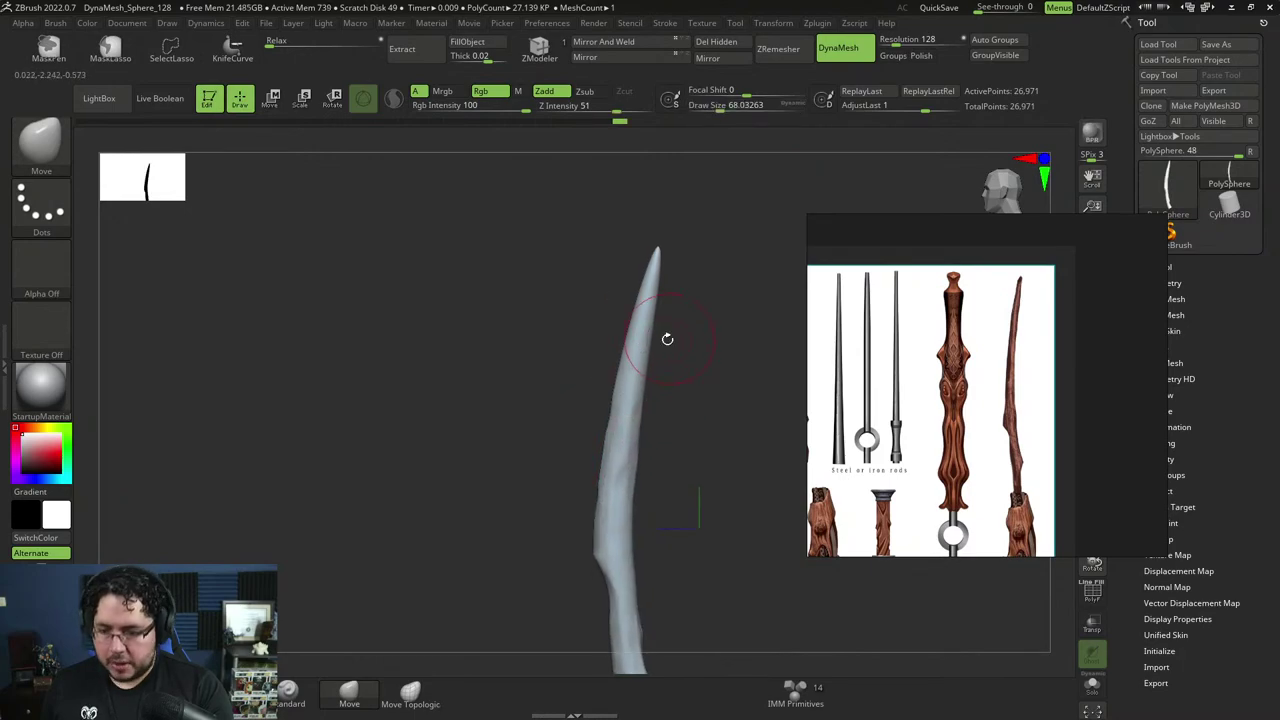
# Switch to a smaller TrimDynamic brush and flatten facets near the wand's tip.
pyautogui.press('b')
pyautogui.press('t')
pyautogui.press('d')
pyautogui.press('space')
pyautogui.moveTo(682, 341); pyautogui.dragTo(664, 342)
pyautogui.moveTo(680, 345)
pyautogui.mouseDown()
pyautogui.moveTo(632, 408)
pyautogui.moveTo(654, 280)
pyautogui.moveTo(676, 279)
pyautogui.moveTo(652, 272)
pyautogui.mouseUp()
pyautogui.press('space')
pyautogui.press('space')
pyautogui.moveTo(690, 285)
pyautogui.mouseDown()
pyautogui.moveTo(609, 334)
pyautogui.moveTo(530, 355)
pyautogui.moveTo(657, 346)
pyautogui.moveTo(706, 406)
pyautogui.mouseUp()
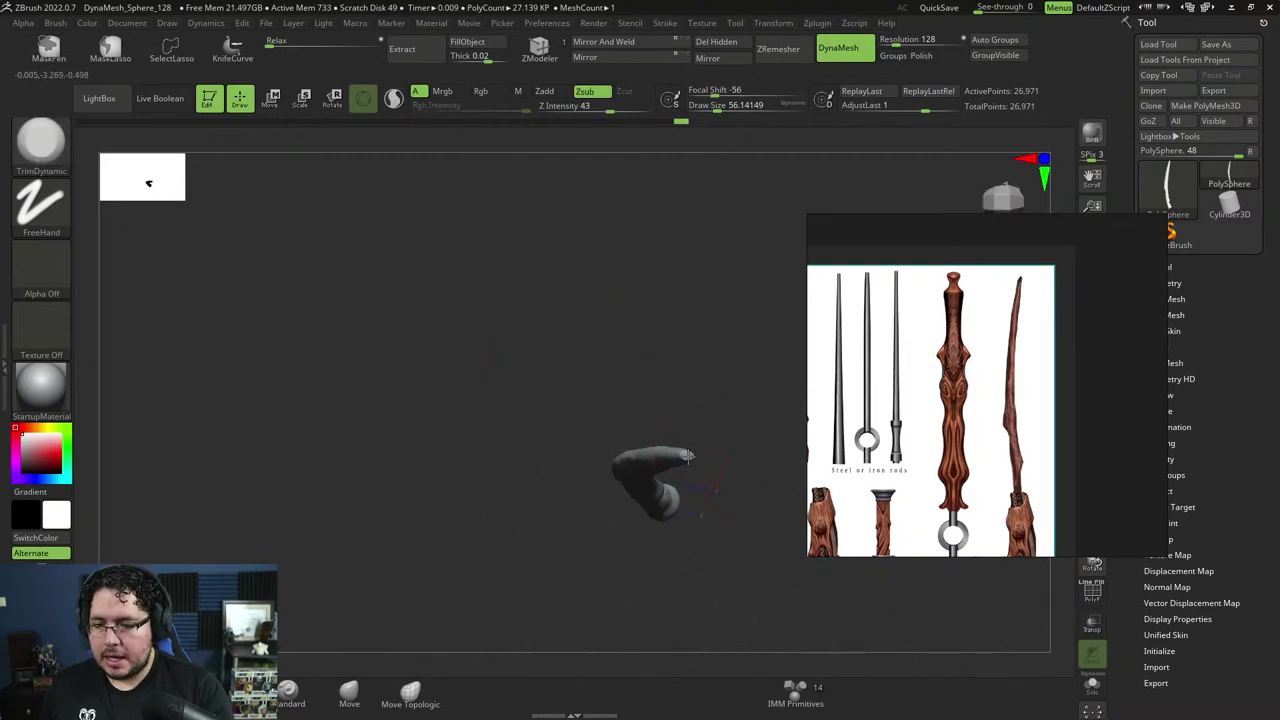
pyautogui.moveTo(690, 456)
pyautogui.mouseDown()
pyautogui.moveTo(669, 429)
pyautogui.moveTo(697, 455)
pyautogui.moveTo(721, 379)
pyautogui.moveTo(737, 400)
pyautogui.moveTo(591, 240)
pyautogui.mouseUp()
# Try a KnifeCurve slice across the staff tip, then undo it.
pyautogui.click(234, 50)
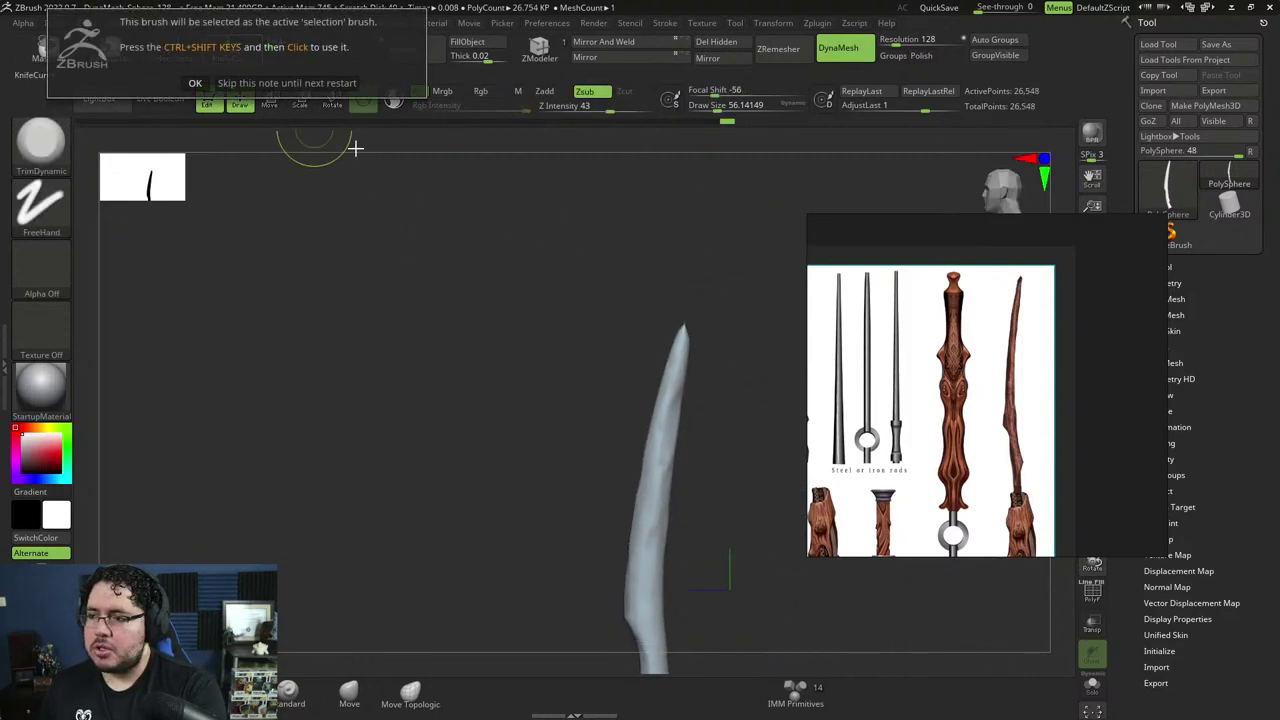
pyautogui.click(203, 84)
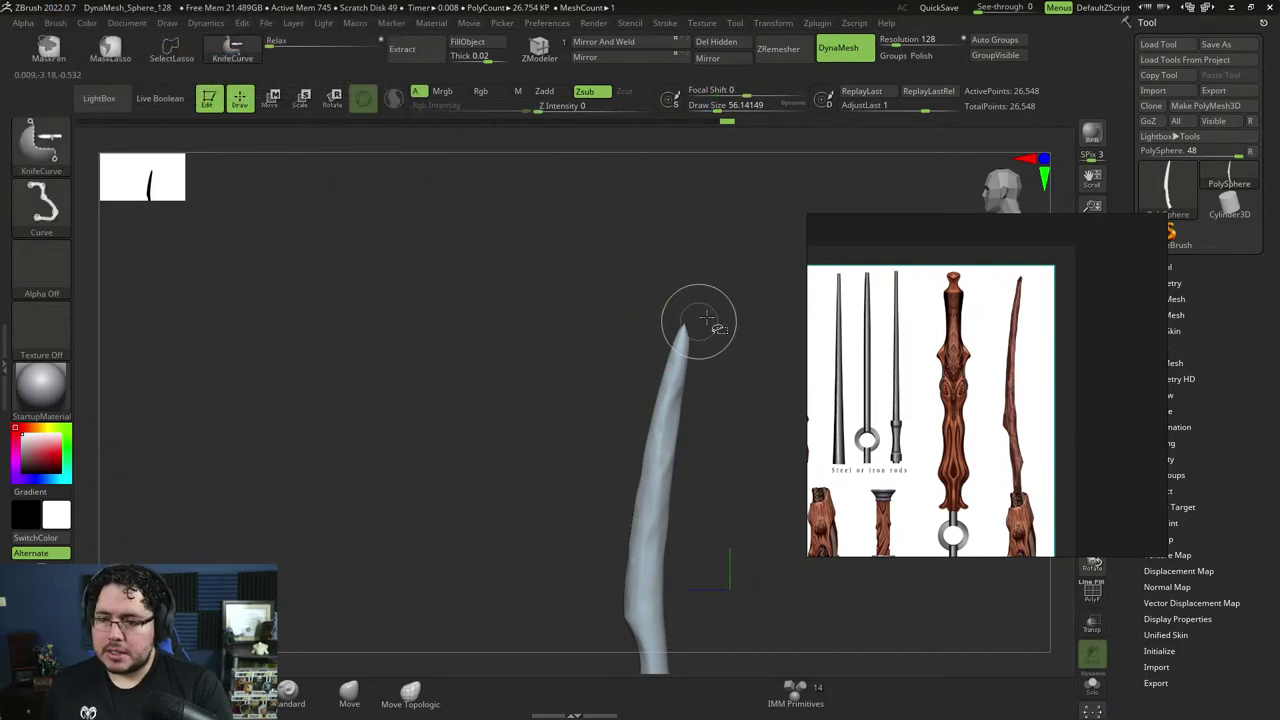
pyautogui.moveTo(717, 316)
pyautogui.keyDown('ctrl'); pyautogui.keyDown('shift'); pyautogui.mouseDown()
pyautogui.moveTo(631, 344)
pyautogui.moveTo(737, 262)
pyautogui.moveTo(754, 290)
pyautogui.mouseUp(); pyautogui.keyUp('shift'); pyautogui.keyUp('ctrl')
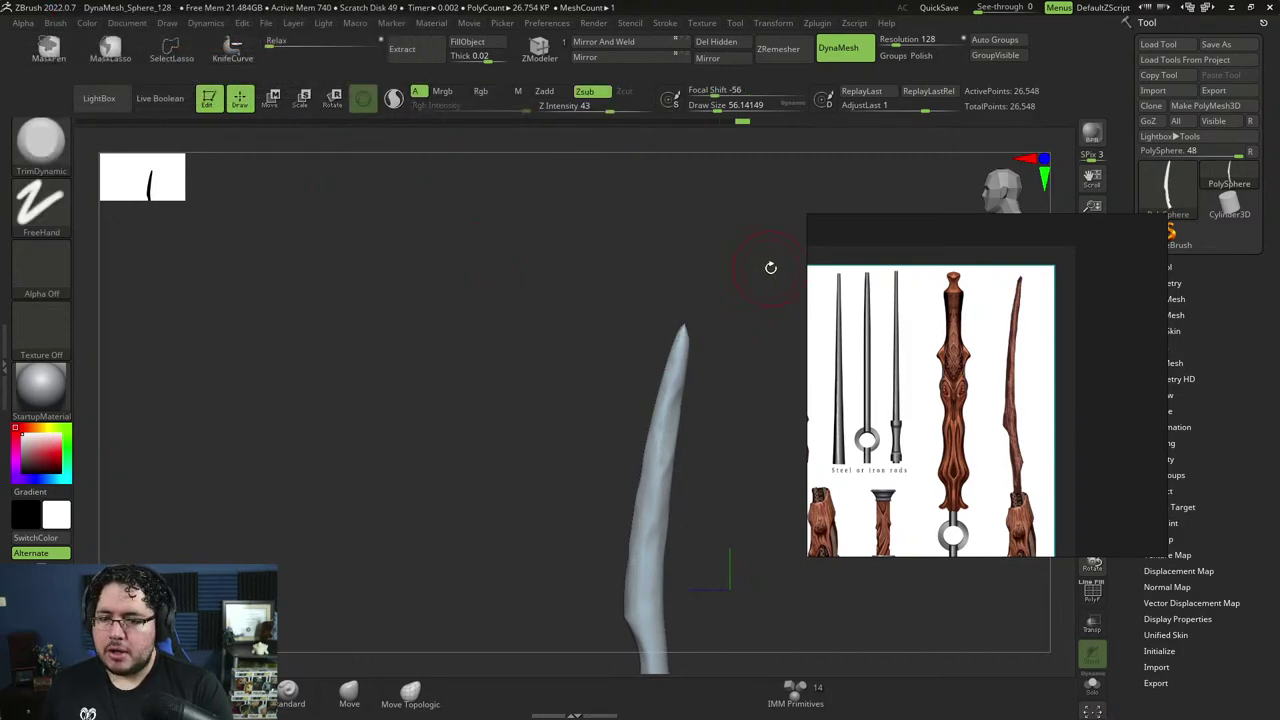
pyautogui.moveTo(634, 375)
pyautogui.keyDown('ctrl'); pyautogui.keyDown('shift'); pyautogui.mouseDown()
pyautogui.moveTo(753, 302)
pyautogui.moveTo(734, 366)
pyautogui.moveTo(714, 317)
pyautogui.moveTo(700, 359)
pyautogui.moveTo(677, 360)
pyautogui.moveTo(689, 357)
pyautogui.moveTo(690, 322)
pyautogui.moveTo(656, 322)
pyautogui.moveTo(692, 384)
pyautogui.moveTo(657, 317)
pyautogui.moveTo(664, 283)
pyautogui.mouseUp(); pyautogui.keyUp('shift'); pyautogui.keyUp('ctrl')
pyautogui.hotkey('ctrl', 'z')
# Load the DamStandard brush for carving cracks.
pyautogui.press('b')
pyautogui.press('d')
pyautogui.press('s')
pyautogui.press('s')
pyautogui.press('s')
pyautogui.press('s')
# Carve a short DamStandard crack at the kink, then trim the bend into facets with TrimDynamic at ~71 size.
pyautogui.keyDown('alt'); pyautogui.moveTo(700, 326); pyautogui.dragTo(702, 404); pyautogui.keyUp('alt')
pyautogui.press('b')
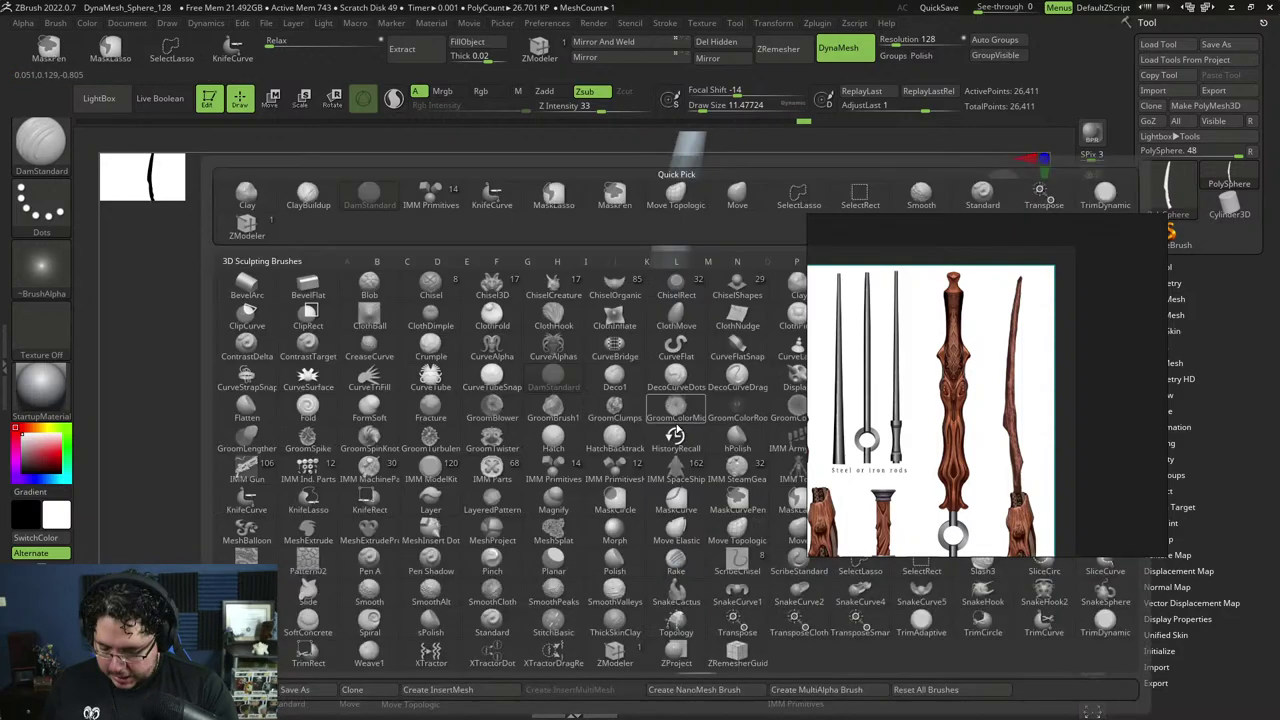
pyautogui.press('t')
pyautogui.press('d')
pyautogui.press('s')
pyautogui.moveTo(659, 405); pyautogui.dragTo(653, 425)
pyautogui.moveTo(715, 385); pyautogui.dragTo(762, 371)
pyautogui.moveTo(645, 430); pyautogui.dragTo(650, 460)
pyautogui.moveTo(692, 411)
pyautogui.mouseDown()
pyautogui.moveTo(723, 437)
pyautogui.moveTo(669, 451)
pyautogui.mouseUp()
pyautogui.moveTo(669, 451); pyautogui.dragTo(700, 422, button='right')
# Trim flat planes along the shaft with TrimDynamic, adjusting brush size between strokes.
pyautogui.press('space')
pyautogui.moveTo(698, 421); pyautogui.dragTo(673, 448)
pyautogui.press('space')
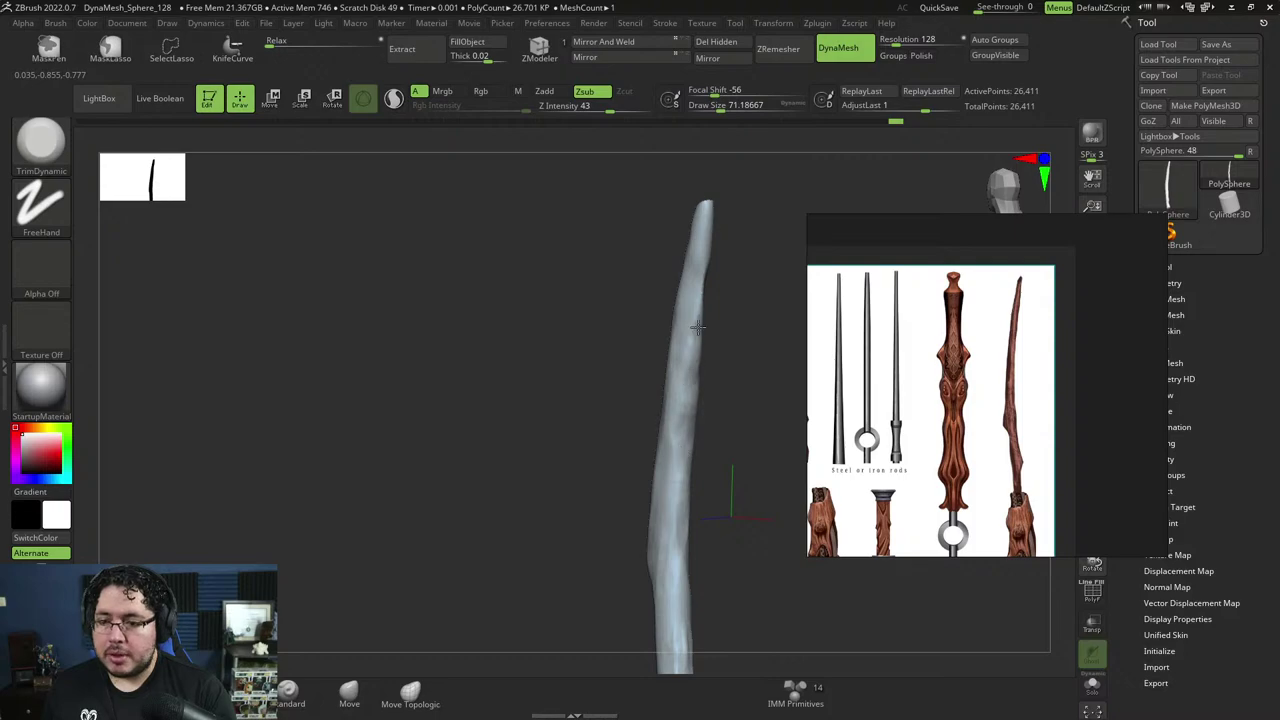
pyautogui.moveTo(698, 327); pyautogui.dragTo(692, 309)
pyautogui.moveTo(698, 309)
pyautogui.mouseDown(button='right')
pyautogui.moveTo(723, 277)
pyautogui.moveTo(740, 296)
pyautogui.mouseUp(button='right')
pyautogui.press('space')
pyautogui.moveTo(742, 296); pyautogui.dragTo(699, 324)
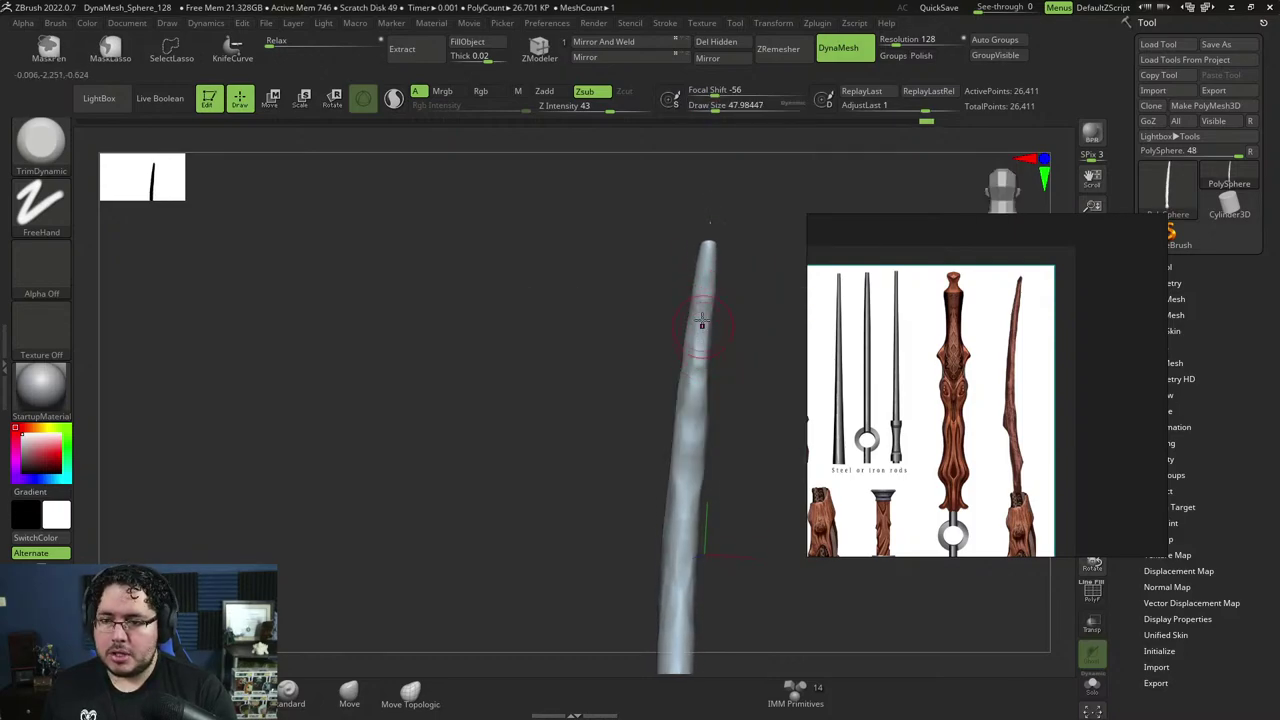
pyautogui.moveTo(744, 283)
pyautogui.mouseDown(button='right')
pyautogui.moveTo(757, 277)
pyautogui.moveTo(725, 343)
pyautogui.moveTo(754, 409)
pyautogui.moveTo(763, 394)
pyautogui.moveTo(737, 362)
pyautogui.moveTo(743, 294)
pyautogui.mouseUp(button='right')
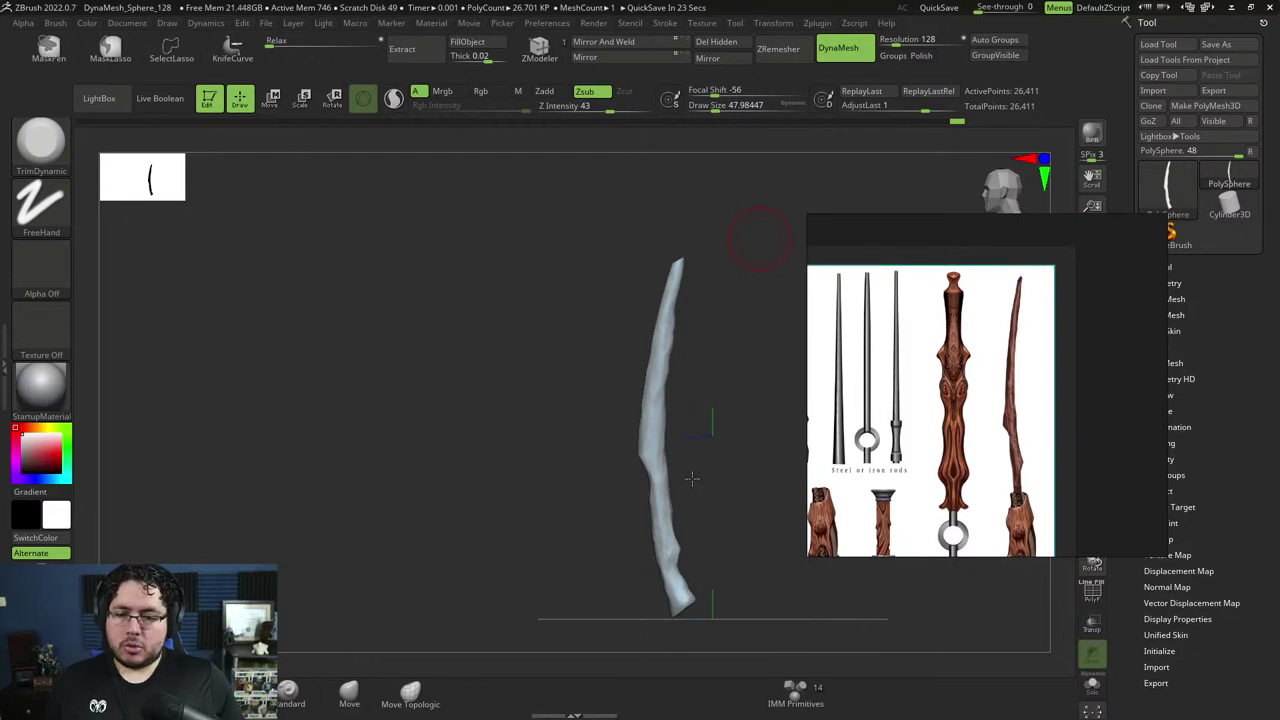
# Lower TrimDynamic draw size to about 43 and trim another flat strip down the shaft.
pyautogui.keyDown('shift'); pyautogui.moveTo(692, 479); pyautogui.dragTo(774, 444); pyautogui.keyUp('shift')
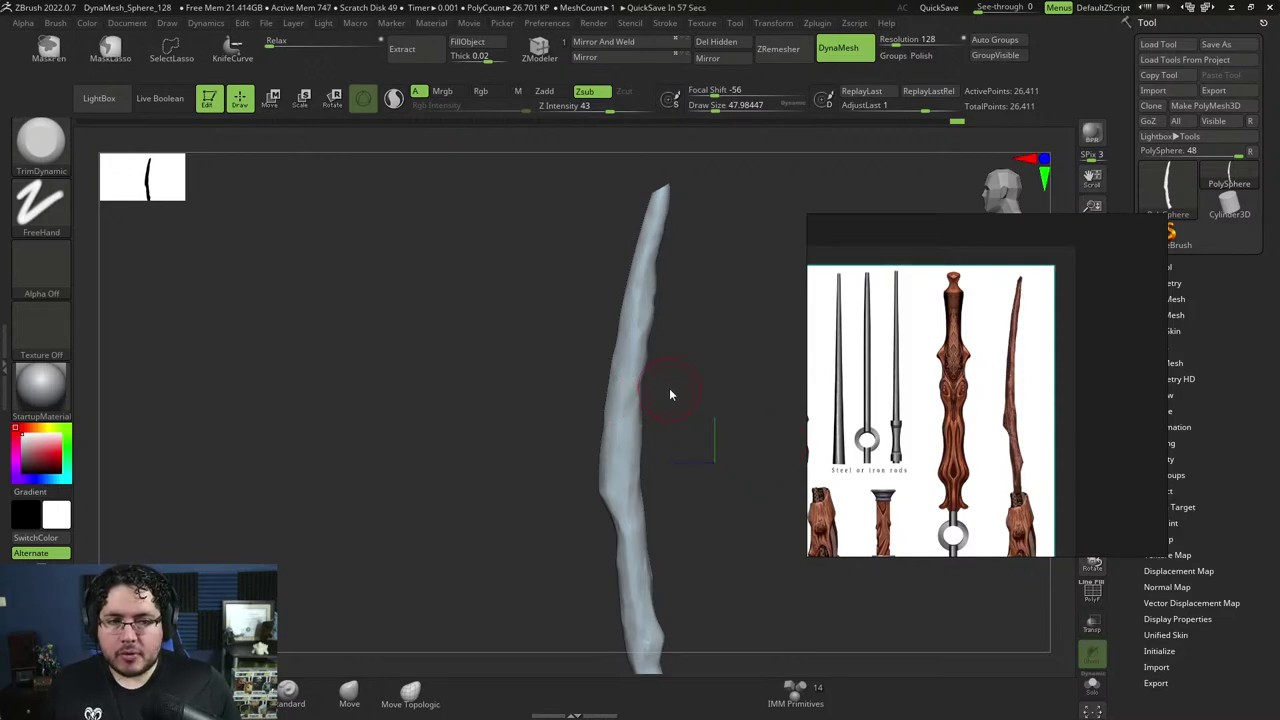
pyautogui.moveTo(673, 441)
pyautogui.mouseDown()
pyautogui.moveTo(686, 354)
pyautogui.moveTo(713, 442)
pyautogui.mouseUp()
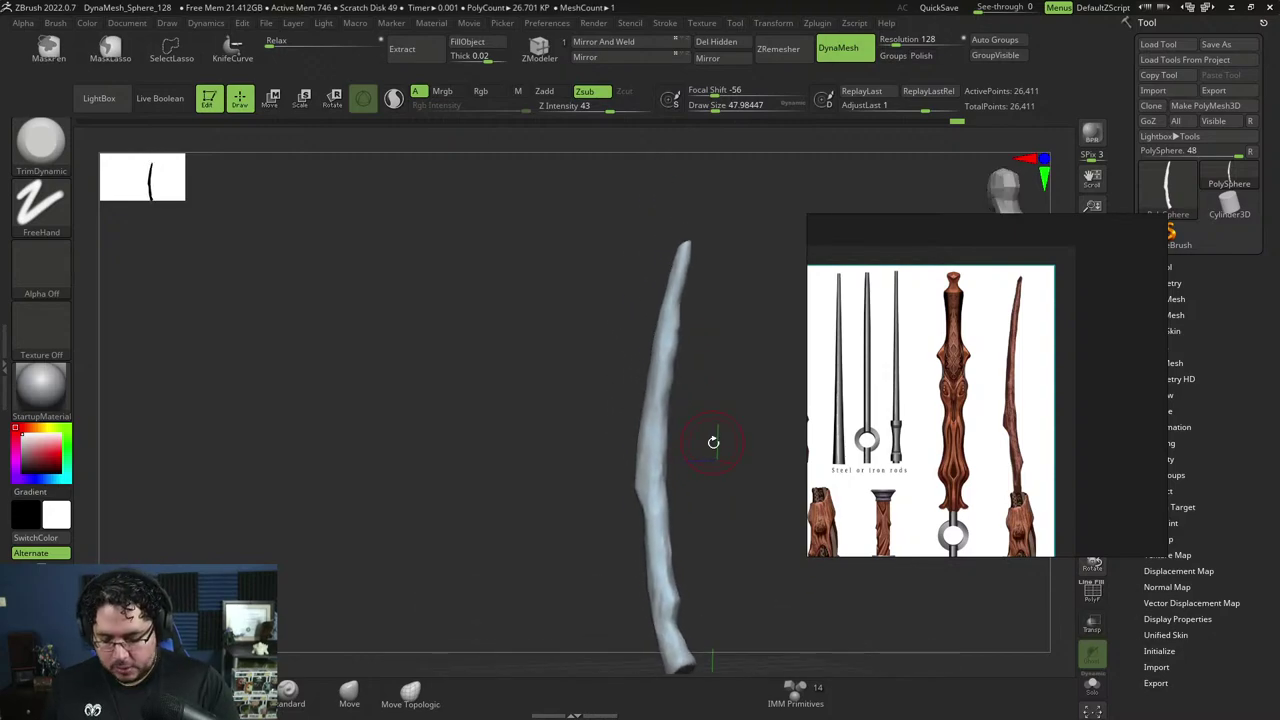
pyautogui.press('b')
pyautogui.press('t')
pyautogui.press('d')
pyautogui.press('space')
pyautogui.press('space')
pyautogui.moveTo(690, 385)
pyautogui.mouseDown()
pyautogui.moveTo(679, 357)
pyautogui.moveTo(658, 473)
pyautogui.moveTo(668, 341)
pyautogui.mouseUp()
pyautogui.moveTo(677, 474)
pyautogui.mouseDown()
pyautogui.moveTo(664, 470)
pyautogui.moveTo(658, 509)
pyautogui.moveTo(667, 415)
pyautogui.moveTo(726, 497)
pyautogui.moveTo(666, 519)
pyautogui.mouseUp()
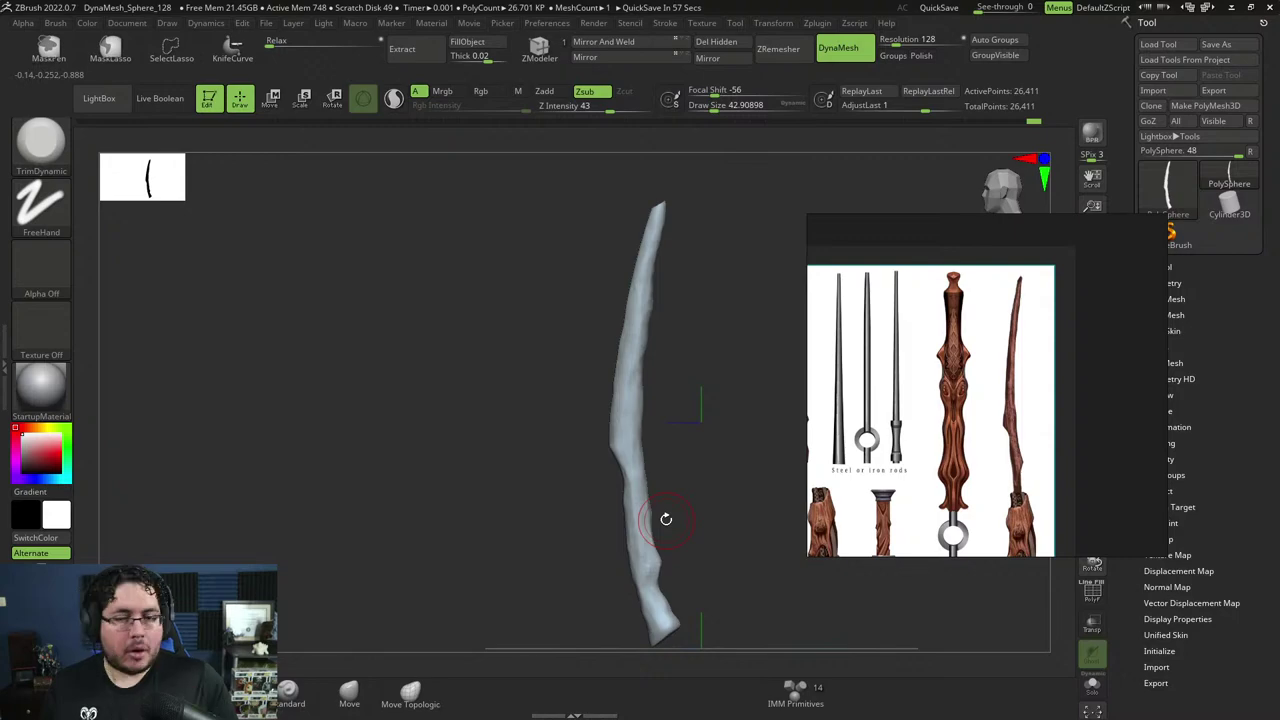
pyautogui.moveTo(979, 443); pyautogui.dragTo(942, 262, button='middle')
# Scroll the PureRef image to the carved handles, shift its window right, and rotate the wand.
pyautogui.scroll(-2, 949, 347)
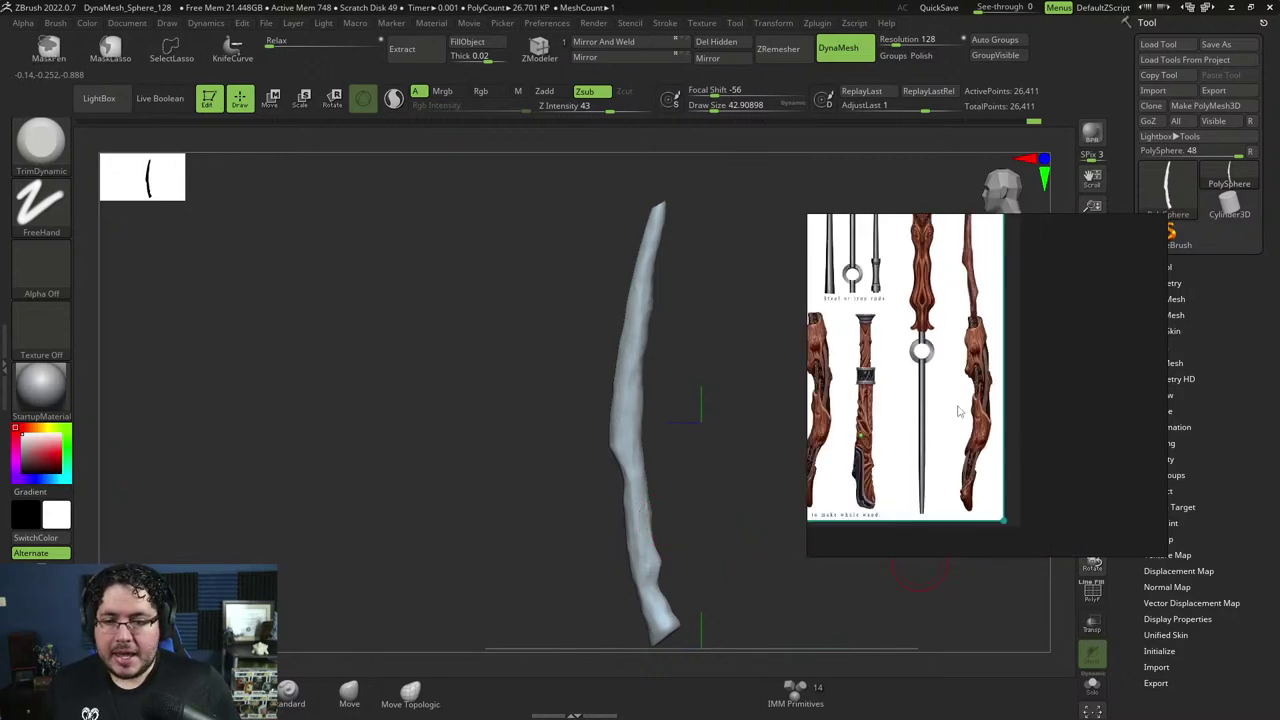
pyautogui.moveTo(959, 402); pyautogui.dragTo(958, 369, button='middle')
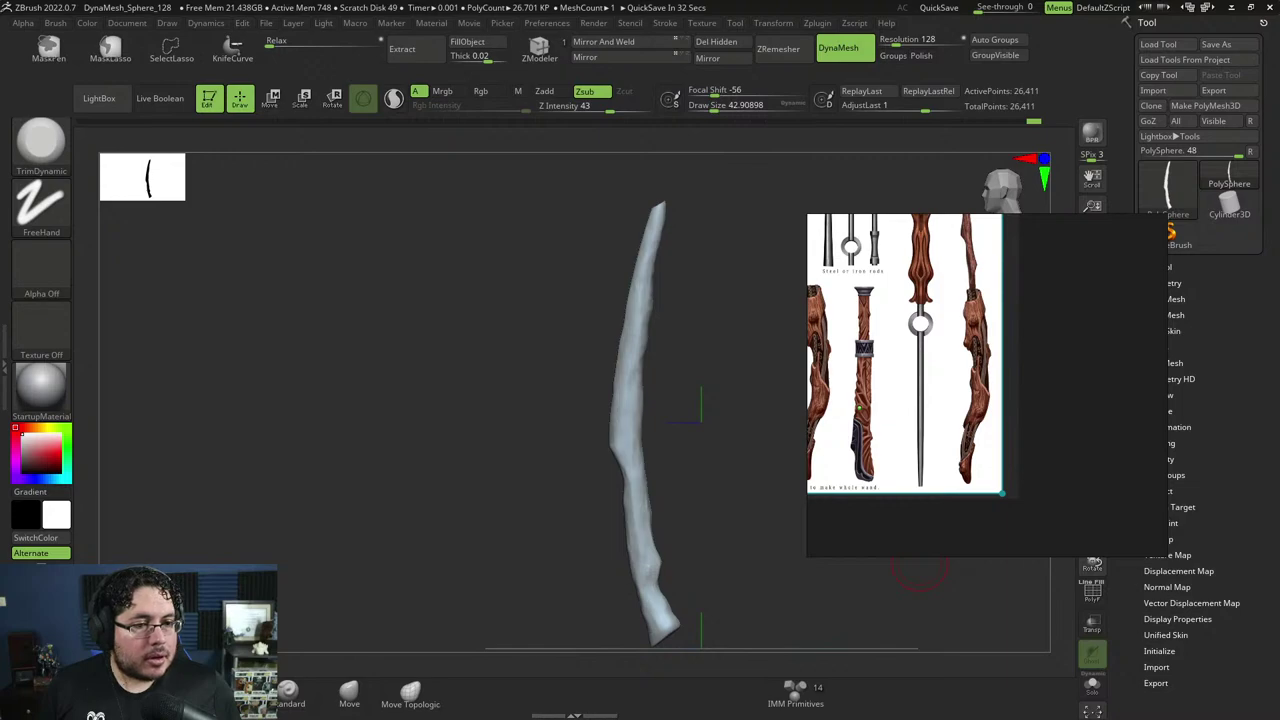
pyautogui.moveTo(676, 387)
pyautogui.mouseDown()
pyautogui.moveTo(706, 446)
pyautogui.moveTo(683, 474)
pyautogui.moveTo(692, 396)
pyautogui.moveTo(691, 457)
pyautogui.mouseUp()
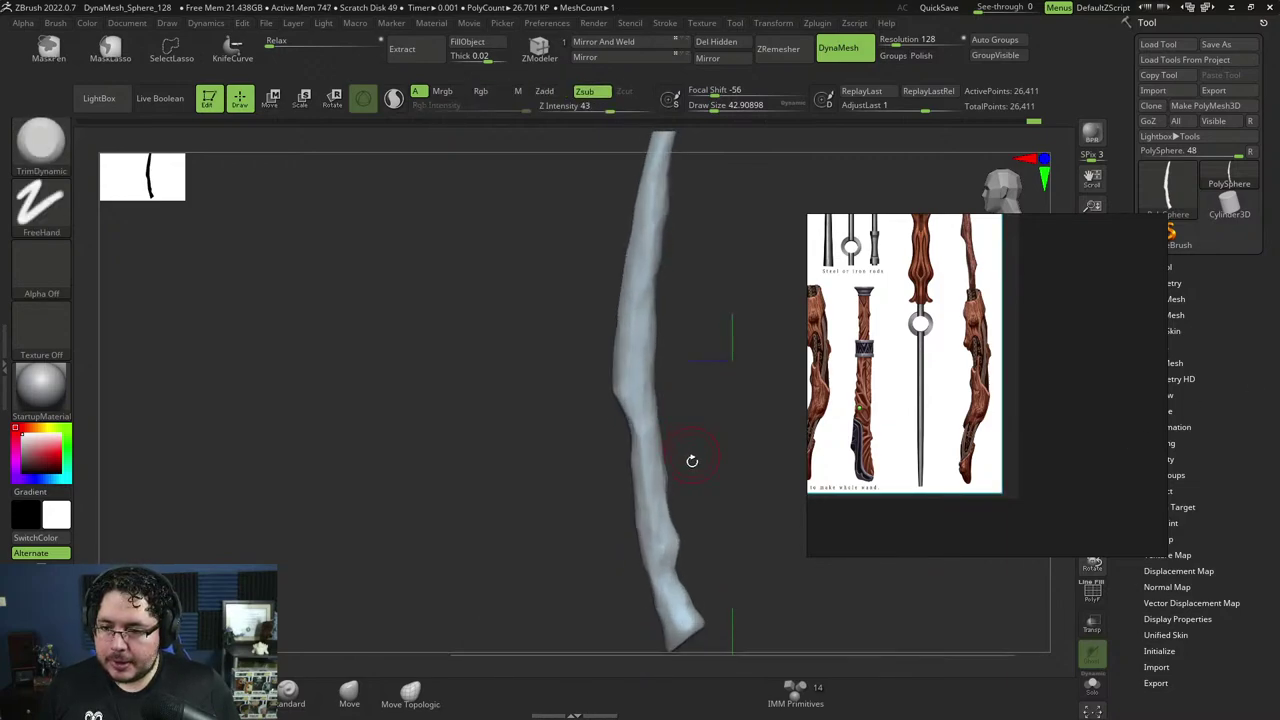
pyautogui.moveTo(1061, 422); pyautogui.dragTo(1081, 447)
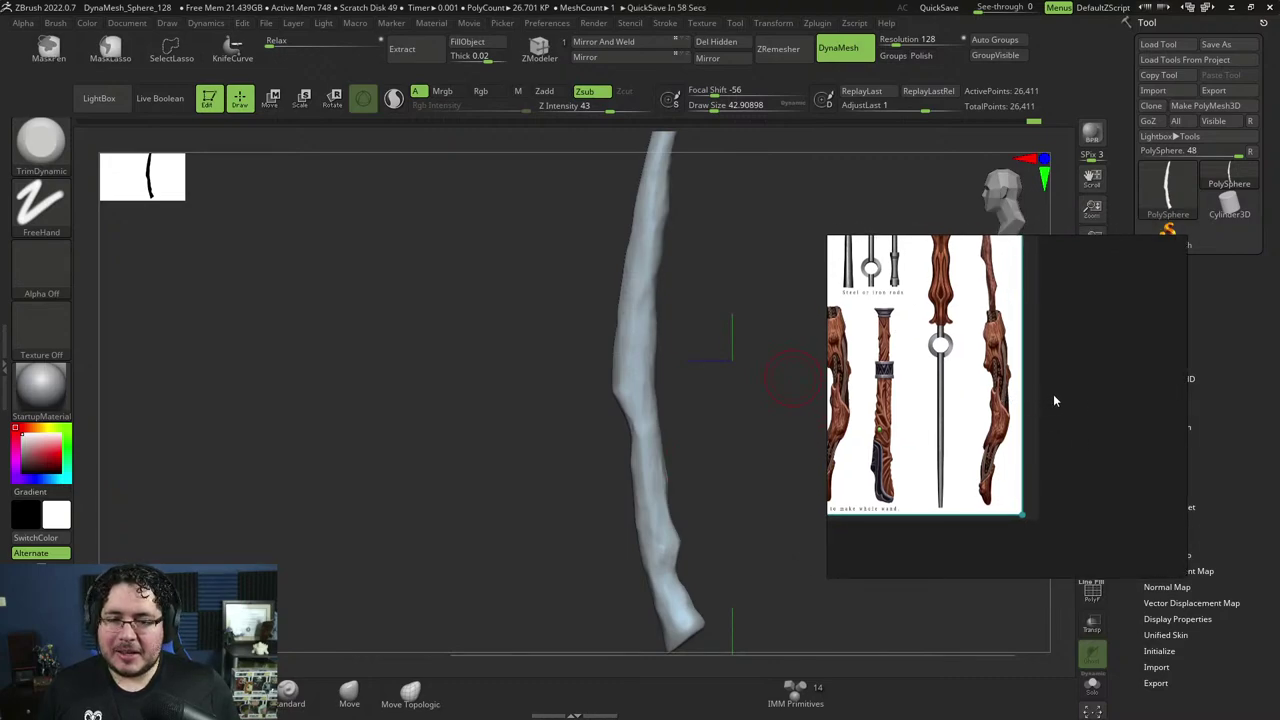
pyautogui.moveTo(704, 407)
pyautogui.mouseDown()
pyautogui.moveTo(729, 371)
pyautogui.moveTo(763, 414)
pyautogui.mouseUp()
# Build ClayBuildup clay over the shaft's notch, enlarge the brush to about 56, and smooth the knot.
pyautogui.press('b')
pyautogui.press('c')
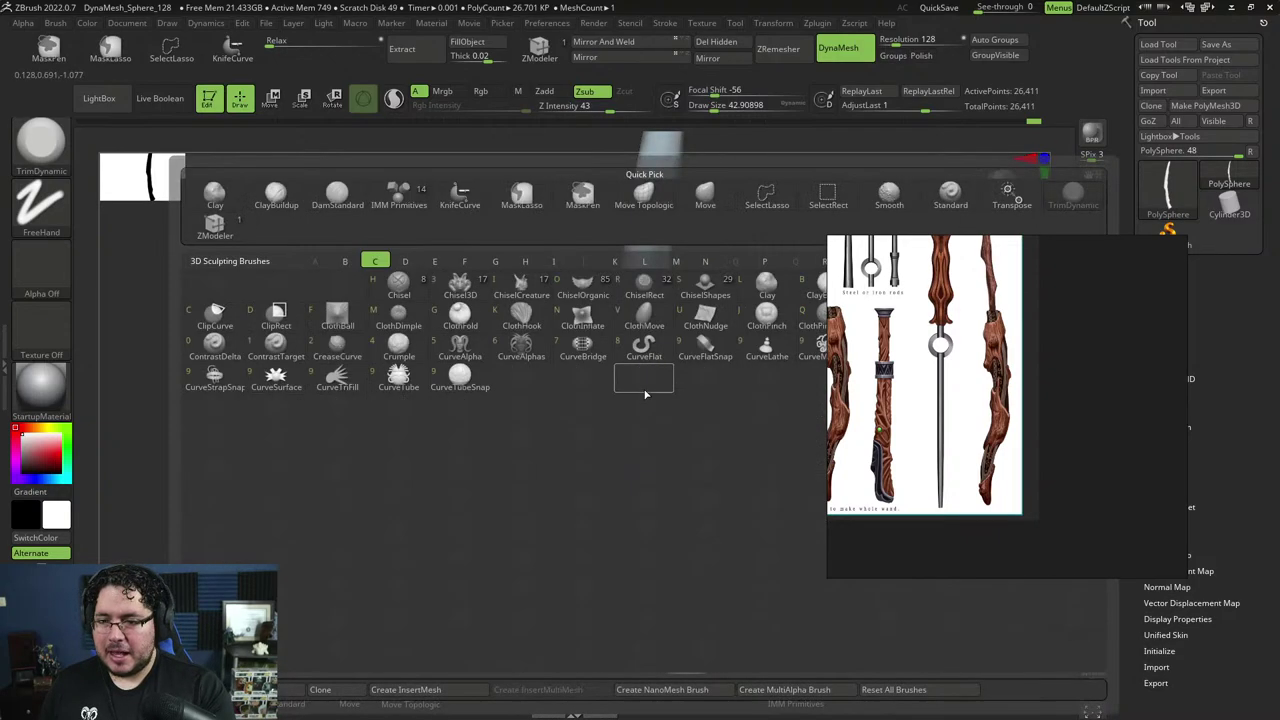
pyautogui.press('b')
pyautogui.press('space')
pyautogui.moveTo(642, 386)
pyautogui.mouseDown()
pyautogui.moveTo(707, 367)
pyautogui.moveTo(647, 375)
pyautogui.mouseUp()
pyautogui.press('space')
pyautogui.press('space')
pyautogui.moveTo(640, 381); pyautogui.dragTo(632, 400)
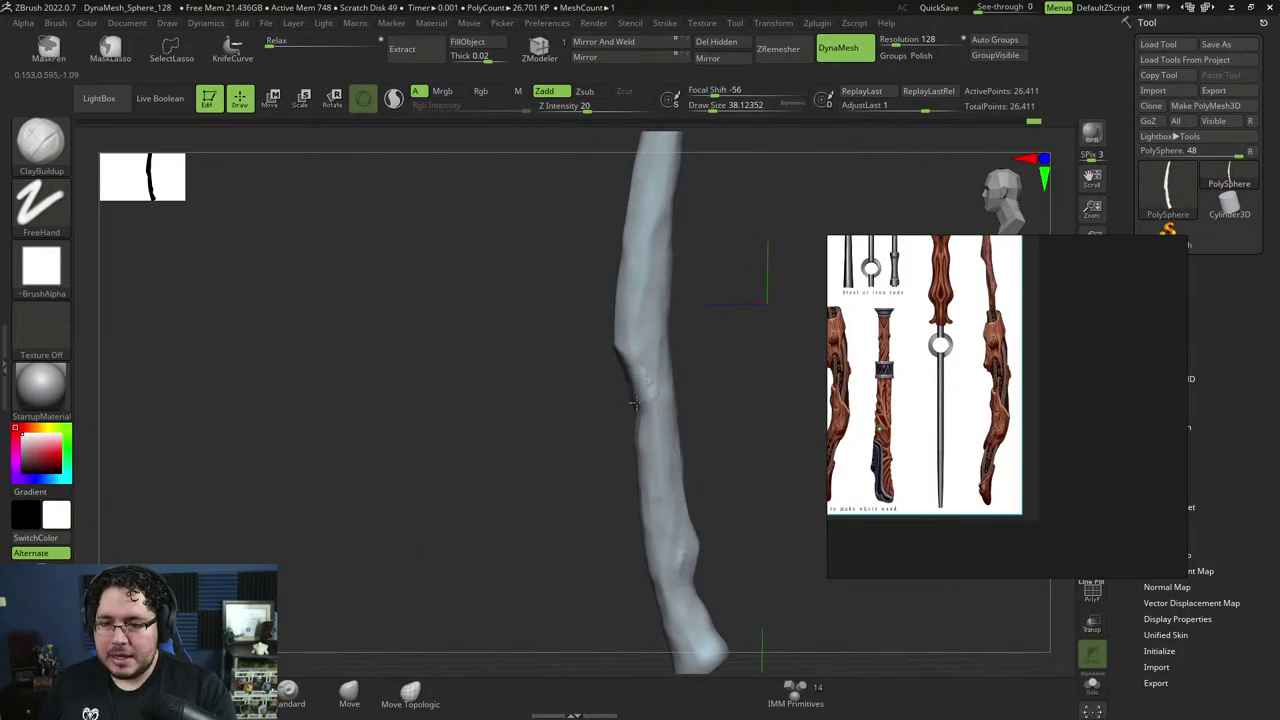
pyautogui.moveTo(634, 404); pyautogui.dragTo(652, 386)
pyautogui.moveTo(651, 394); pyautogui.dragTo(668, 388, button='right')
pyautogui.press(']')
pyautogui.moveTo(634, 384)
pyautogui.mouseDown()
pyautogui.moveTo(636, 405)
pyautogui.moveTo(623, 400)
pyautogui.mouseUp()
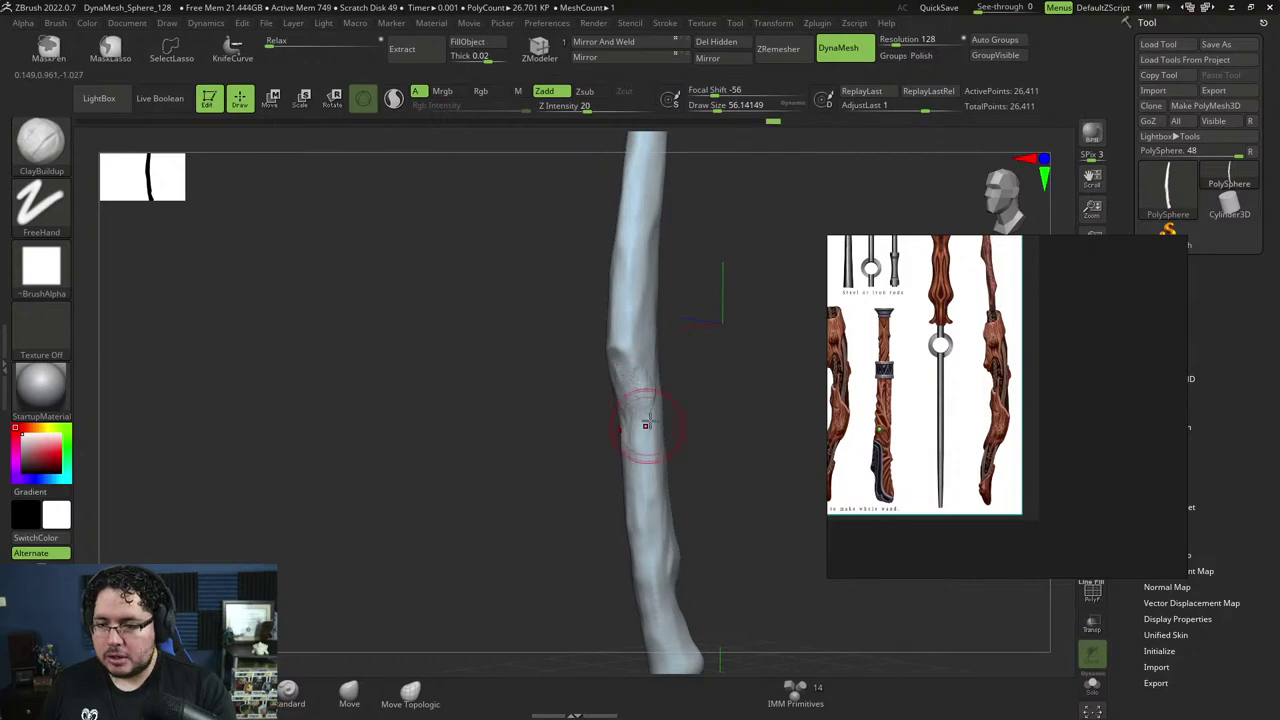
pyautogui.moveTo(649, 421); pyautogui.dragTo(672, 408, button='right')
pyautogui.moveTo(654, 394)
pyautogui.keyDown('shift'); pyautogui.mouseDown()
pyautogui.moveTo(646, 371)
pyautogui.moveTo(656, 400)
pyautogui.mouseUp(); pyautogui.keyUp('shift')
# Switch back to TrimDynamic and inspect the knot and silhouette from several angles.
pyautogui.press('b')
pyautogui.press('t')
pyautogui.press('d')
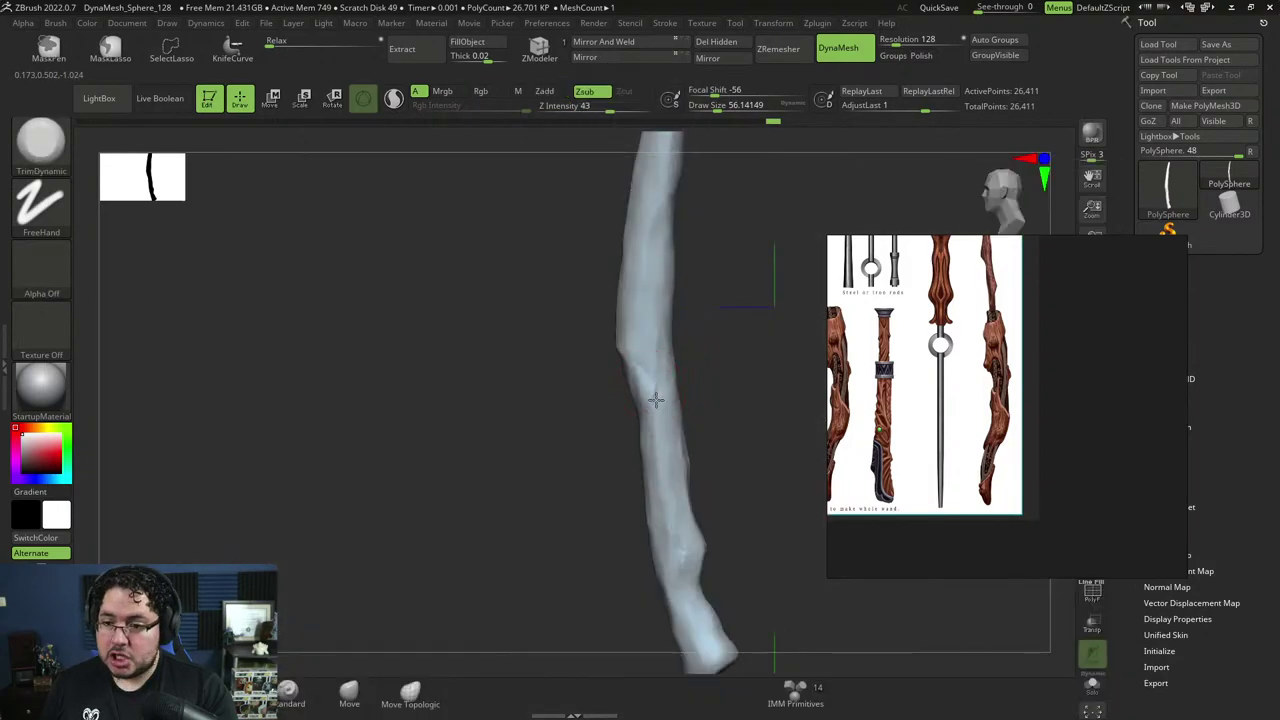
pyautogui.moveTo(651, 428)
pyautogui.mouseDown(button='right')
pyautogui.moveTo(624, 393)
pyautogui.moveTo(672, 397)
pyautogui.moveTo(647, 393)
pyautogui.moveTo(694, 426)
pyautogui.moveTo(672, 380)
pyautogui.mouseUp(button='right')
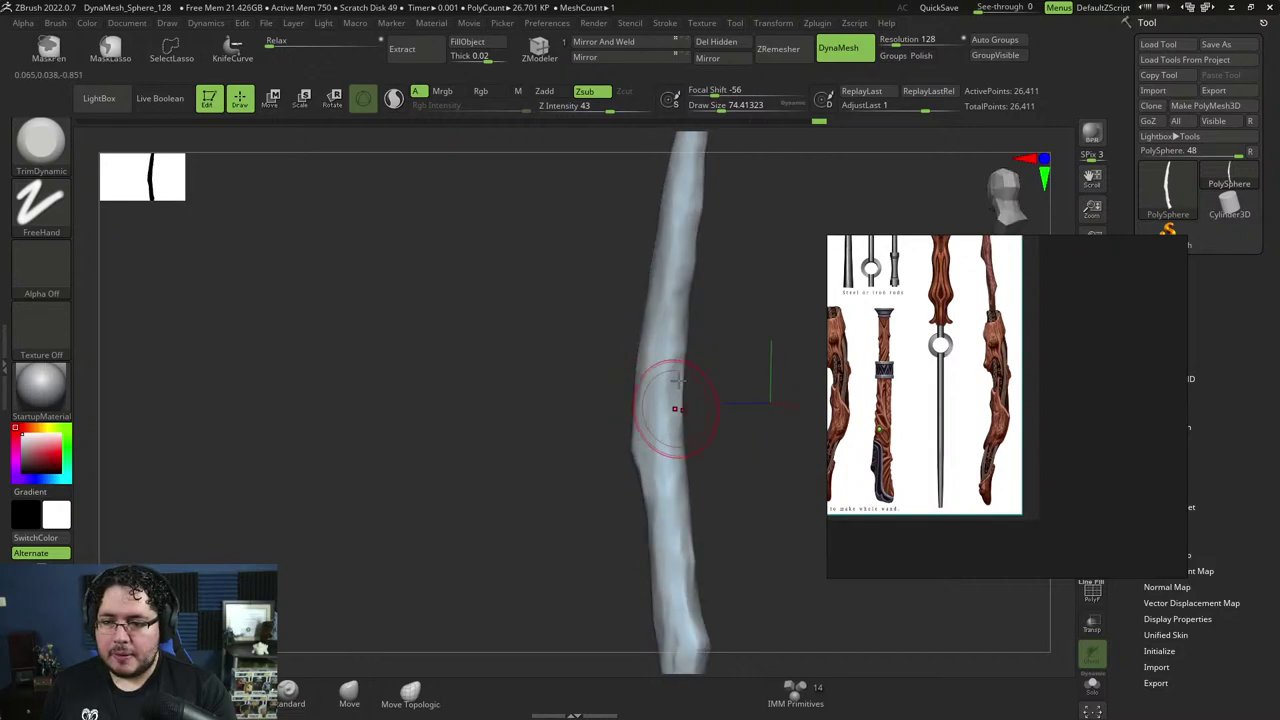
pyautogui.moveTo(657, 371); pyautogui.dragTo(650, 357, button='right')
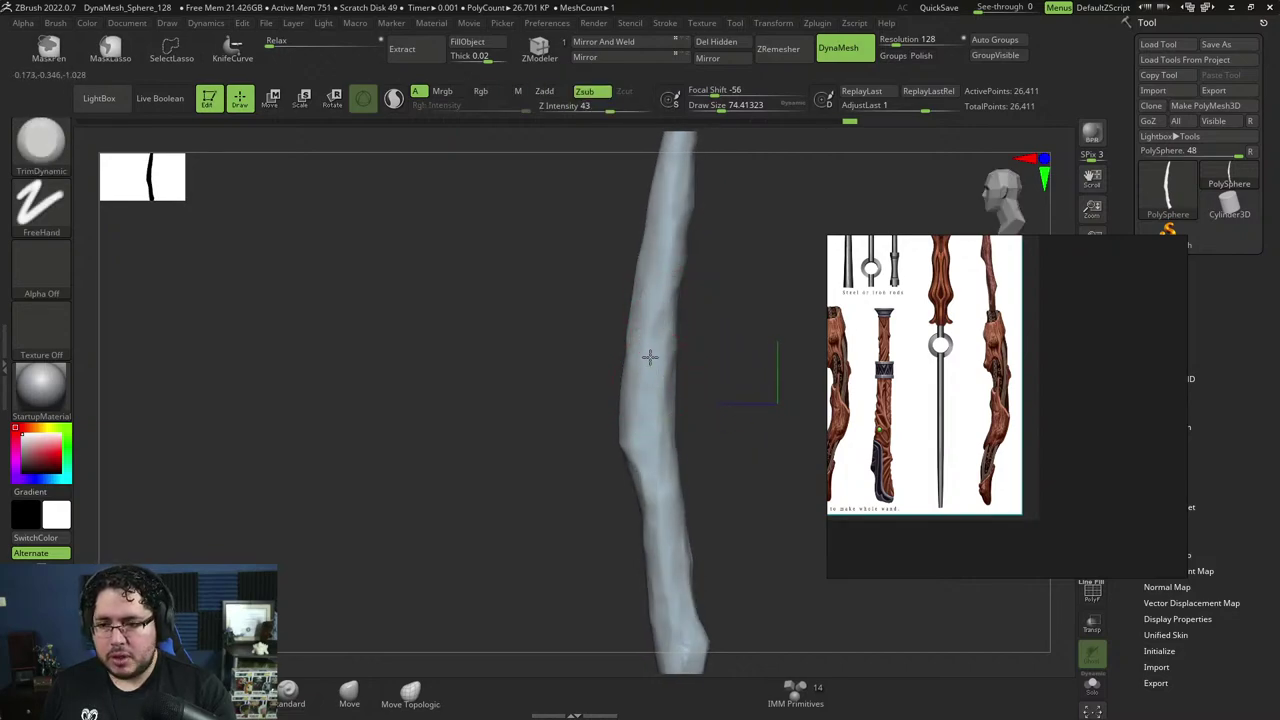
pyautogui.moveTo(581, 429)
pyautogui.mouseDown(button='right')
pyautogui.moveTo(627, 424)
pyautogui.moveTo(669, 371)
pyautogui.moveTo(683, 477)
pyautogui.moveTo(697, 419)
pyautogui.moveTo(686, 409)
pyautogui.mouseUp(button='right')
# With the Move brush, nudge the wand's lower end, then push the staff's middle left at size ~127.
pyautogui.press('b')
pyautogui.press('m')
pyautogui.press('v')
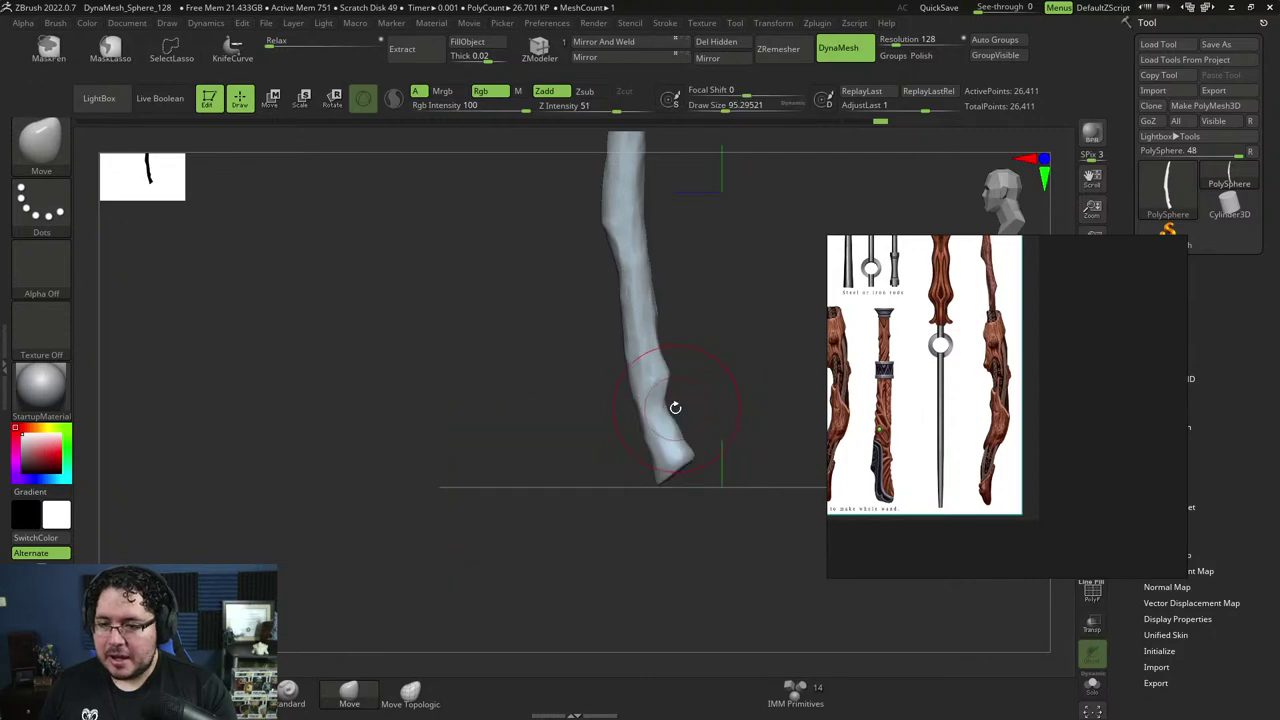
pyautogui.moveTo(647, 414); pyautogui.dragTo(657, 404)
pyautogui.press(']')
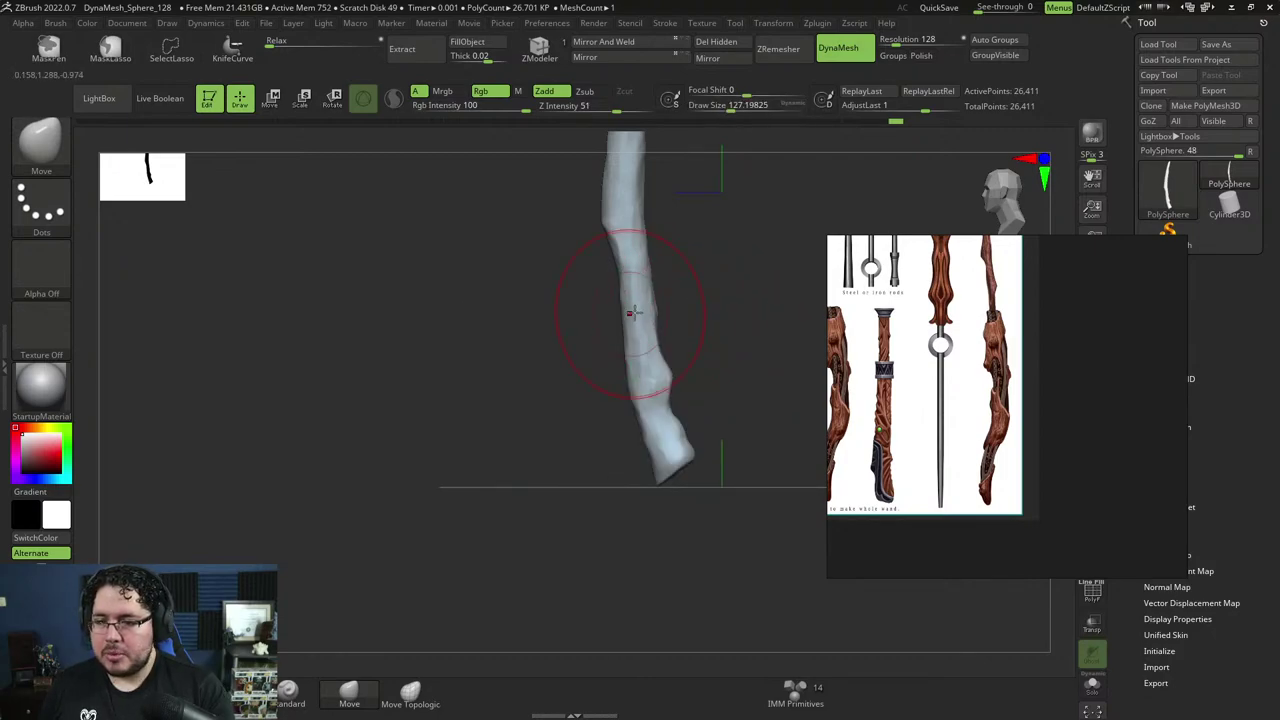
pyautogui.moveTo(638, 313)
pyautogui.mouseDown()
pyautogui.moveTo(626, 266)
pyautogui.moveTo(697, 386)
pyautogui.mouseUp()
# At brush size ~107, bring the staff's top into view and push its left edge slightly right.
pyautogui.press('space')
pyautogui.keyDown('alt'); pyautogui.moveTo(683, 341); pyautogui.dragTo(691, 407); pyautogui.keyUp('alt')
pyautogui.moveTo(691, 363)
pyautogui.keyDown('alt'); pyautogui.mouseDown()
pyautogui.moveTo(691, 406)
pyautogui.moveTo(643, 396)
pyautogui.mouseUp(); pyautogui.keyUp('alt')
pyautogui.moveTo(649, 314); pyautogui.dragTo(655, 306)
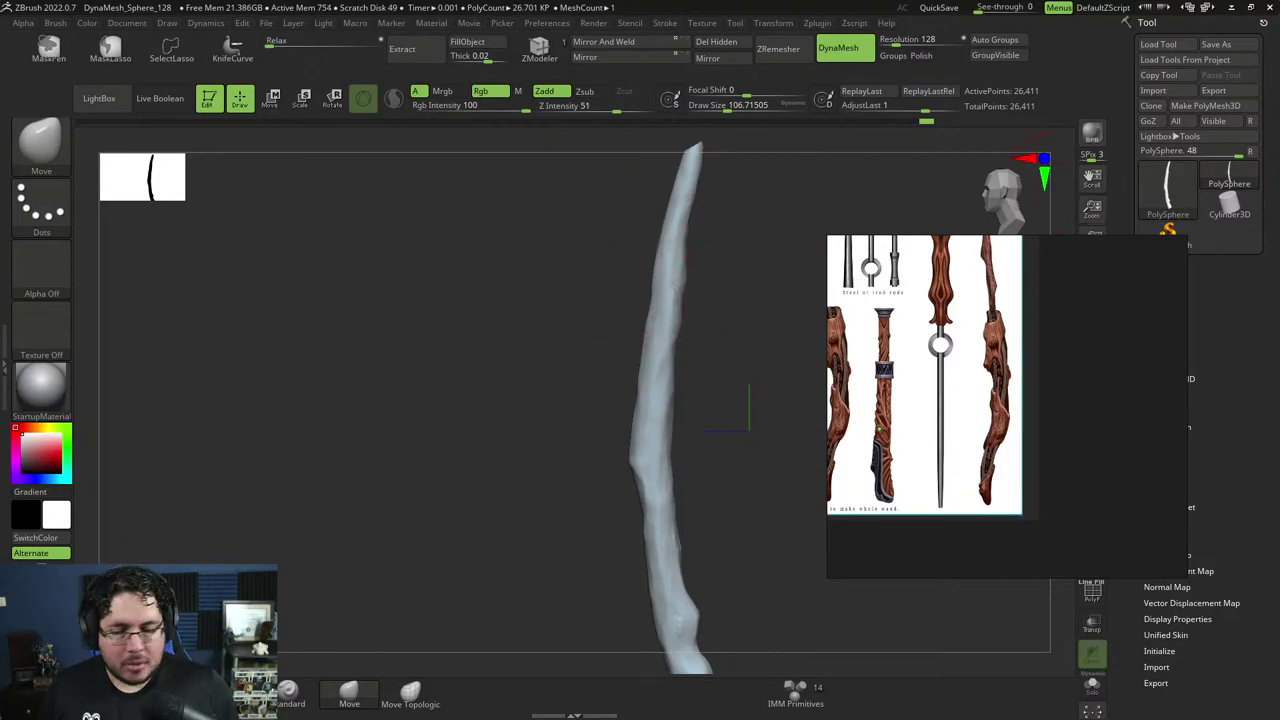
pyautogui.press('super')
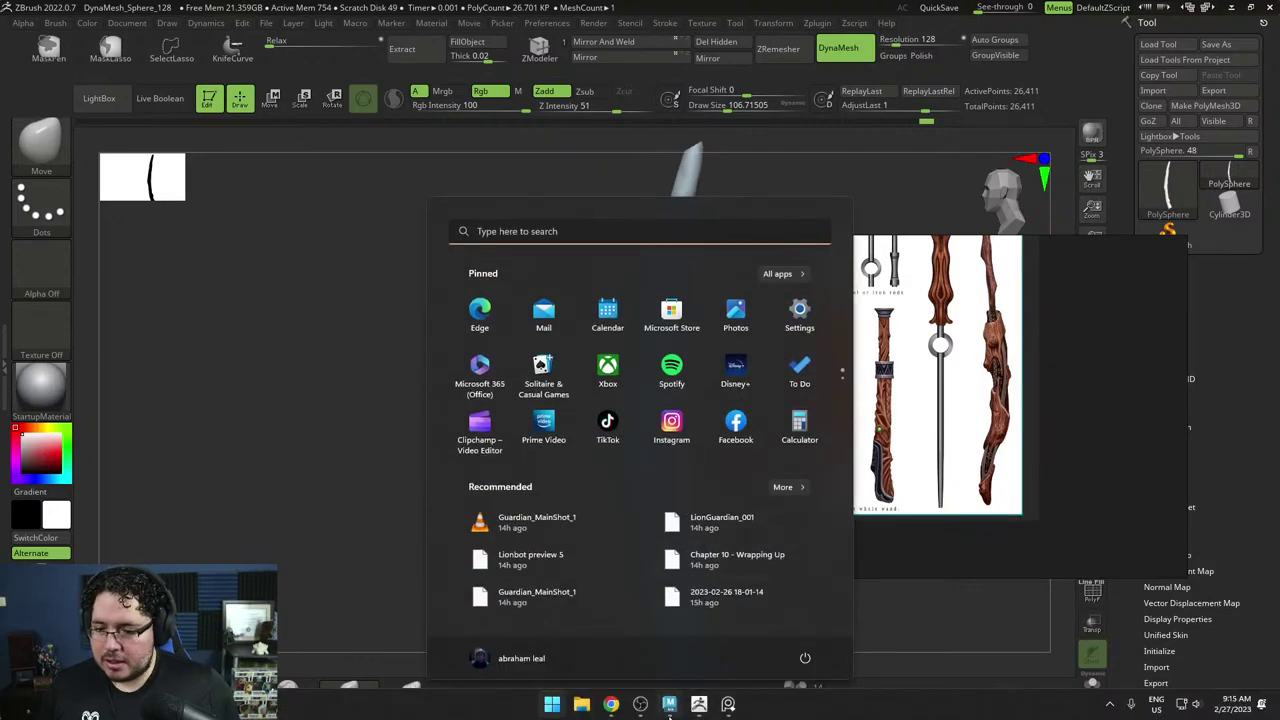
# Switch to Maya and open BeautyRenders.ma, choosing Don't Save for the untitled scene.
pyautogui.click(669, 706)
pyautogui.hotkey('ctrl', 'o')
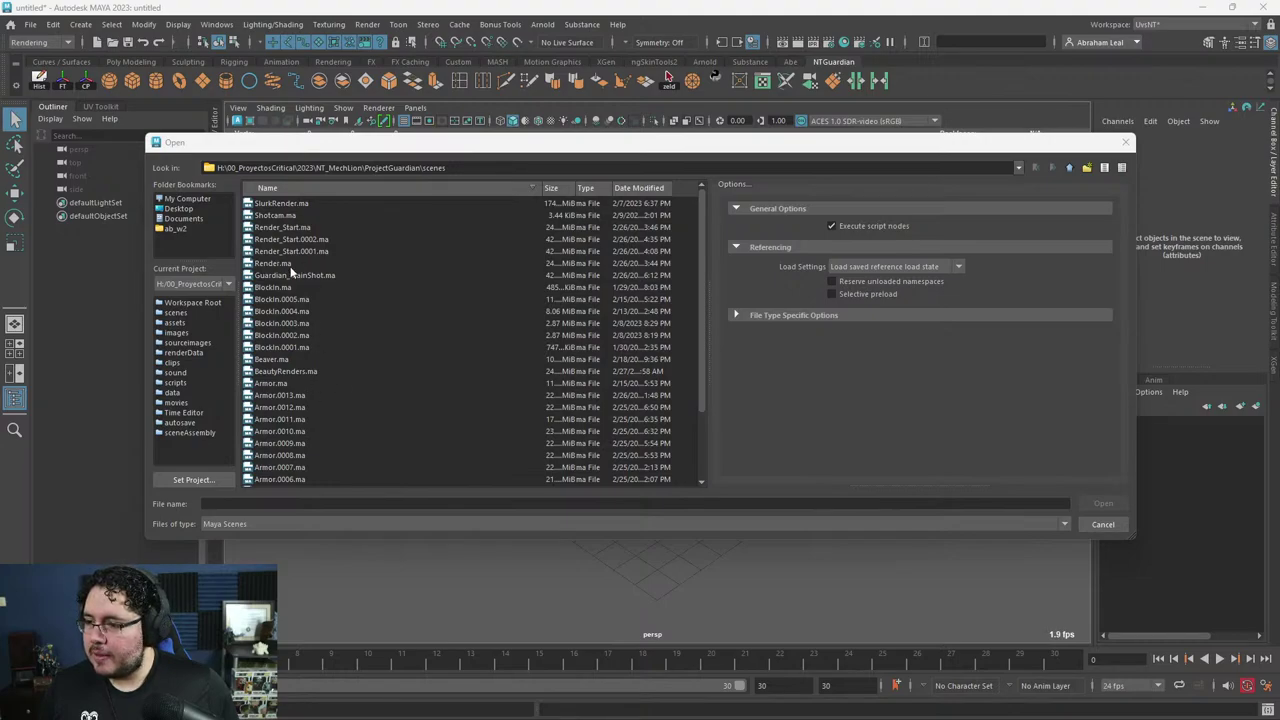
pyautogui.click(286, 372)
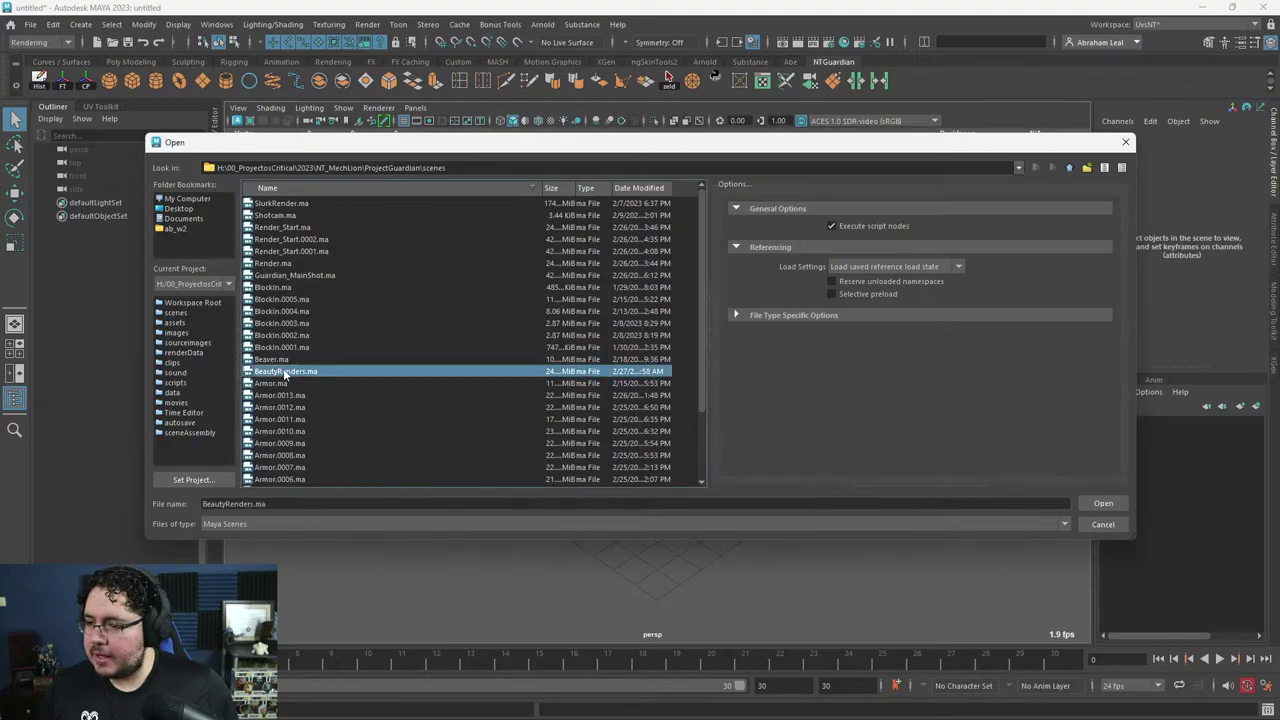
pyautogui.click(1103, 503)
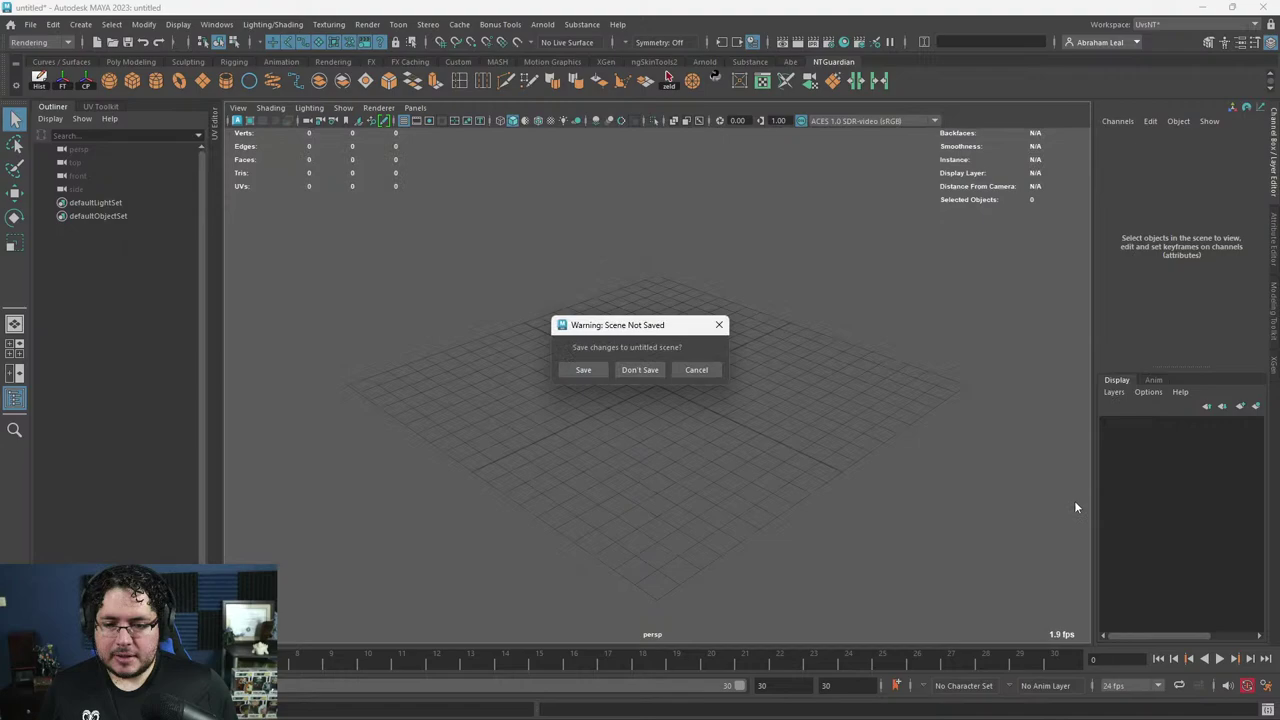
pyautogui.click(638, 372)
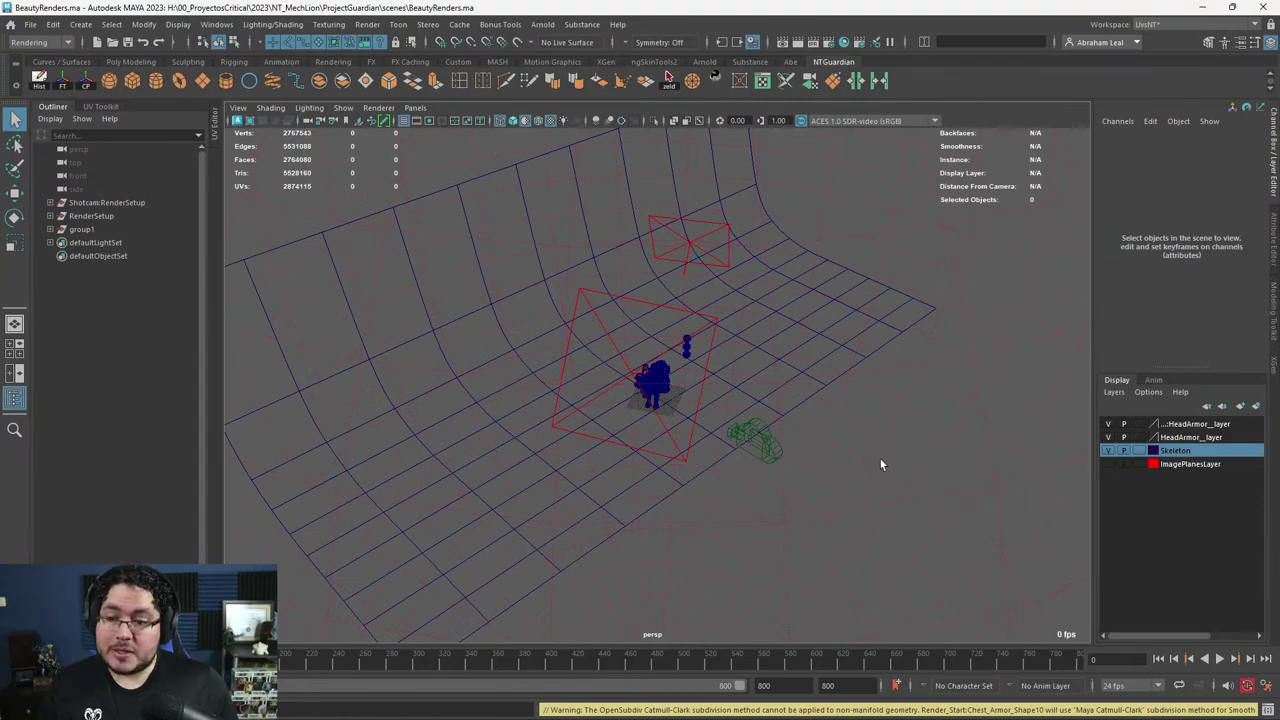
# Set the viewport to plain shaded display with wireframe on shaded, framing the lion.
pyautogui.press('6')
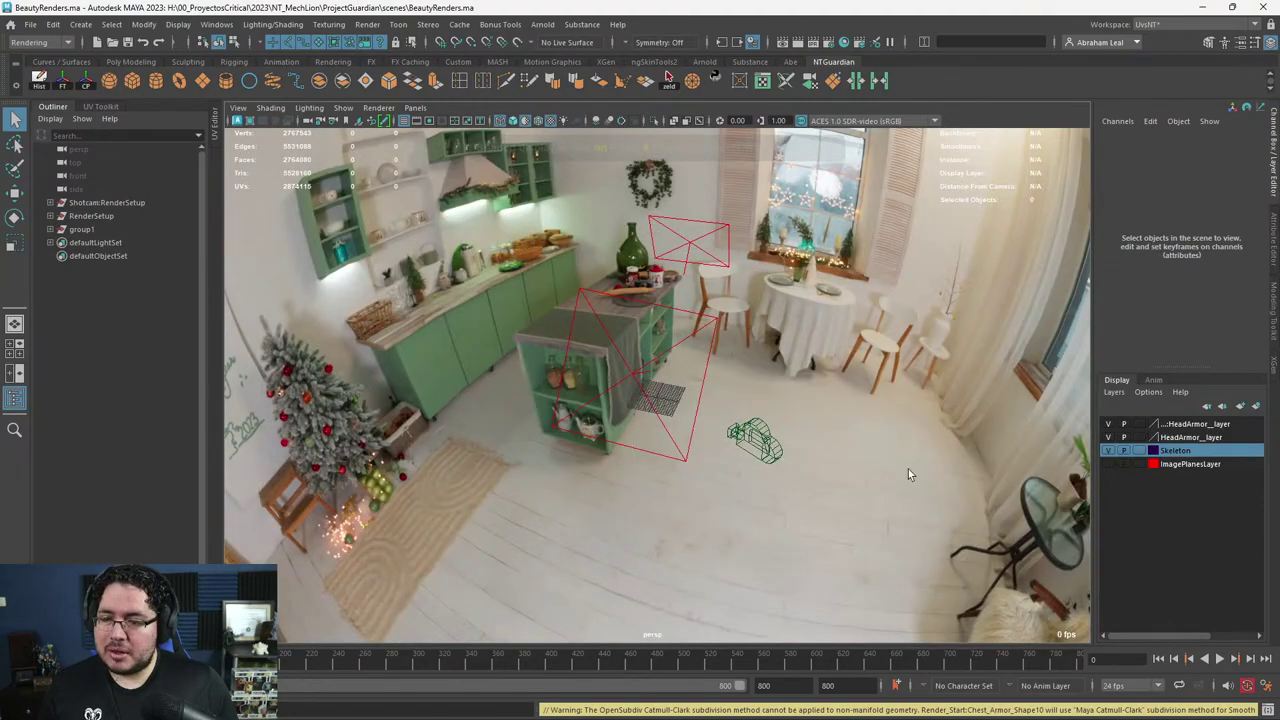
pyautogui.press('5')
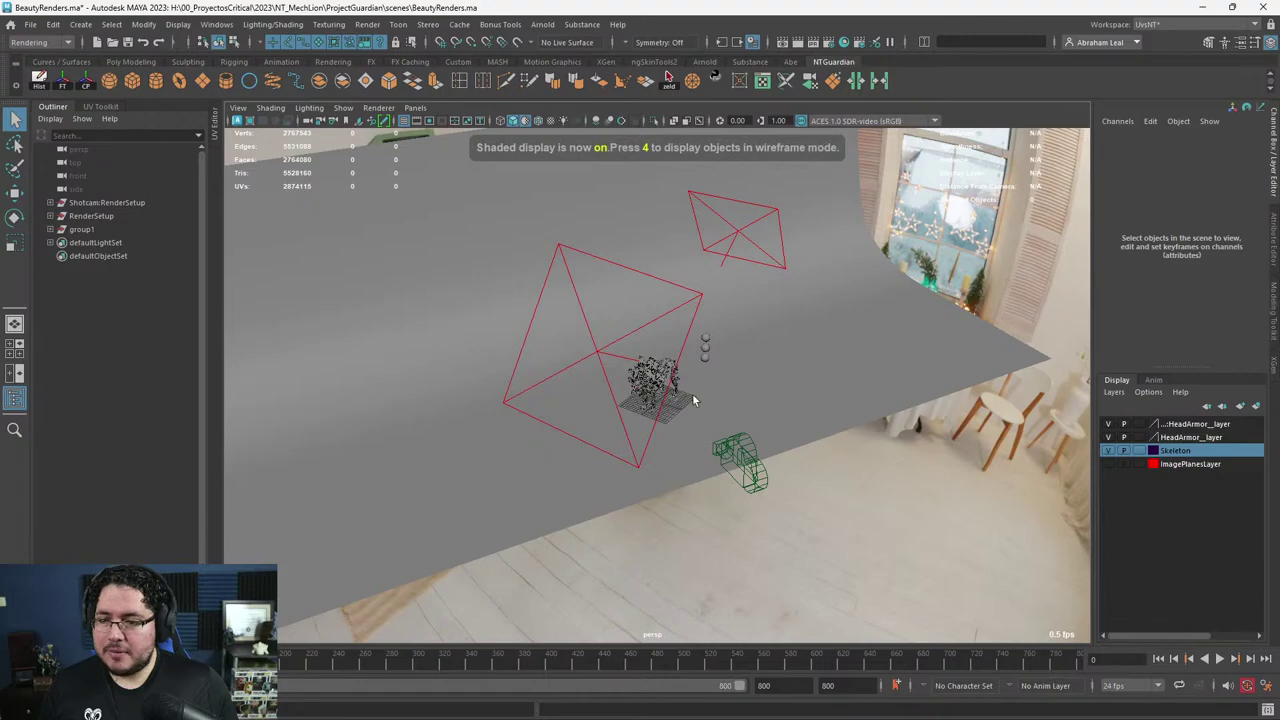
pyautogui.scroll(6, 694, 399)
pyautogui.keyDown('alt'); pyautogui.moveTo(694, 399); pyautogui.dragTo(620, 352); pyautogui.keyUp('alt')
pyautogui.keyDown('alt'); pyautogui.moveTo(620, 352); pyautogui.dragTo(721, 427, button='right'); pyautogui.keyUp('alt')
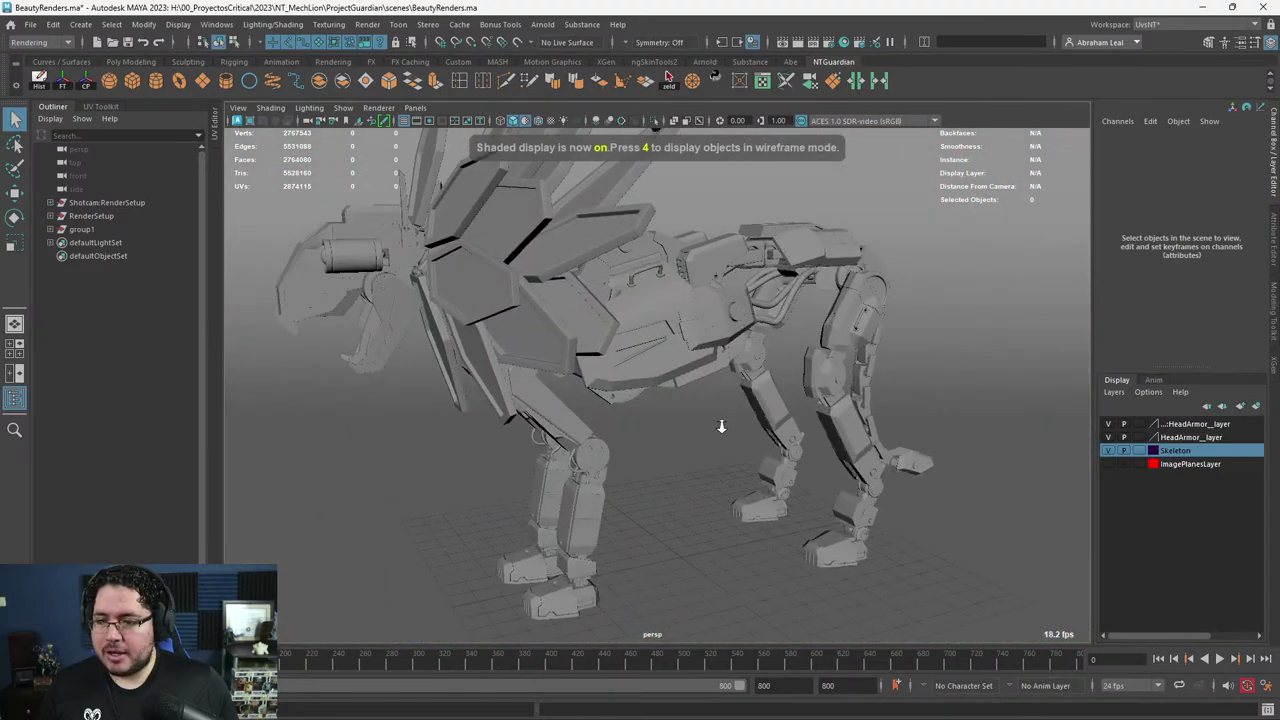
pyautogui.keyDown('alt'); pyautogui.moveTo(721, 427); pyautogui.dragTo(768, 446, button='middle'); pyautogui.keyUp('alt')
pyautogui.keyDown('alt'); pyautogui.moveTo(768, 446); pyautogui.dragTo(695, 370, button='right'); pyautogui.keyUp('alt')
pyautogui.moveTo(695, 370)
pyautogui.keyDown('alt'); pyautogui.mouseDown()
pyautogui.moveTo(659, 333)
pyautogui.moveTo(655, 382)
pyautogui.moveTo(760, 385)
pyautogui.moveTo(612, 388)
pyautogui.moveTo(666, 334)
pyautogui.moveTo(704, 338)
pyautogui.mouseUp(); pyautogui.keyUp('alt')
pyautogui.click(540, 121)
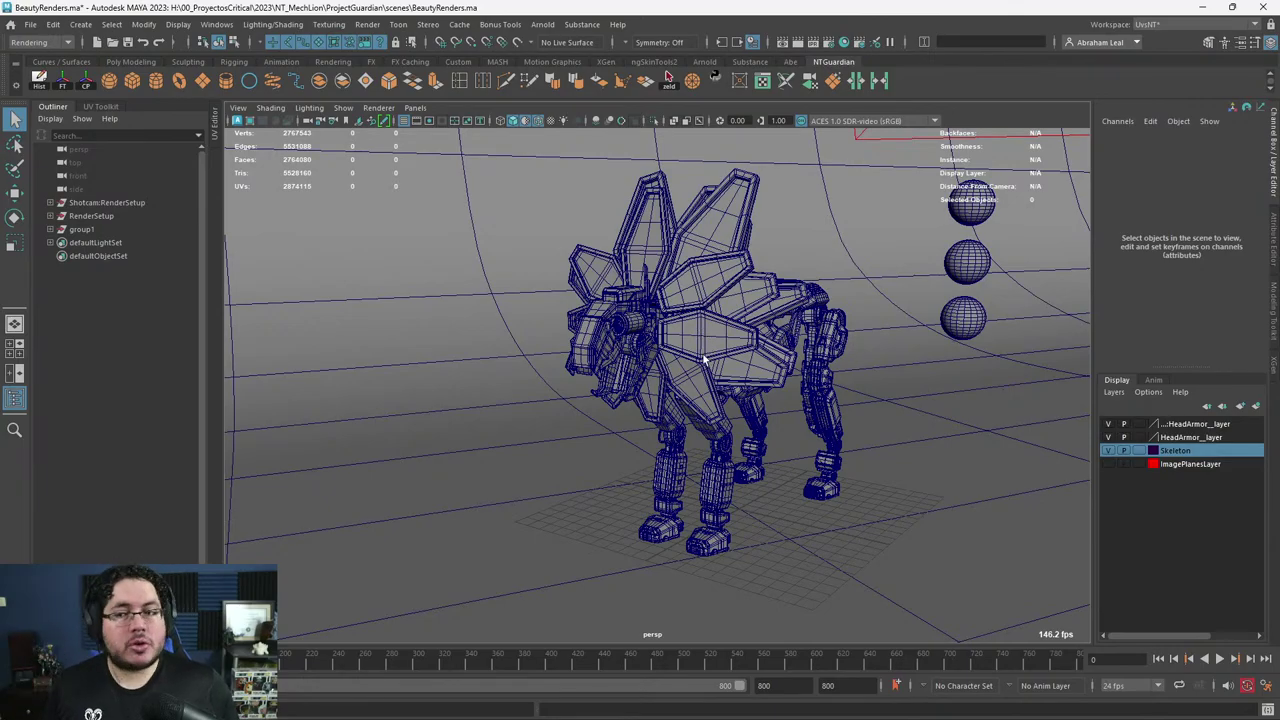
# Orbit and zoom around the robot lion until the whole robot is framed.
pyautogui.keyDown('alt'); pyautogui.moveTo(710, 390); pyautogui.dragTo(703, 418); pyautogui.keyUp('alt')
pyautogui.keyDown('alt'); pyautogui.moveTo(704, 417); pyautogui.dragTo(686, 434, button='middle'); pyautogui.keyUp('alt')
pyautogui.keyDown('alt'); pyautogui.moveTo(686, 434); pyautogui.dragTo(843, 486, button='right'); pyautogui.keyUp('alt')
pyautogui.keyDown('alt'); pyautogui.moveTo(742, 451); pyautogui.dragTo(697, 317); pyautogui.keyUp('alt')
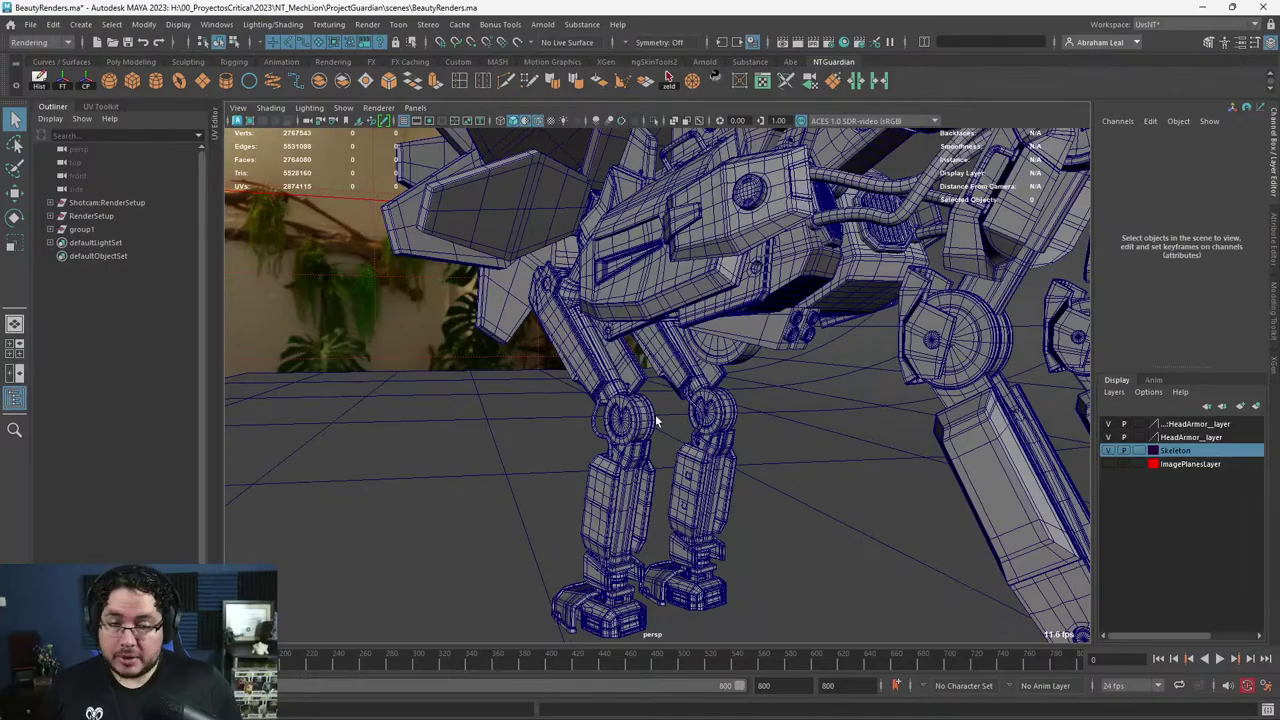
pyautogui.keyDown('alt'); pyautogui.moveTo(654, 423); pyautogui.dragTo(700, 419); pyautogui.keyUp('alt')
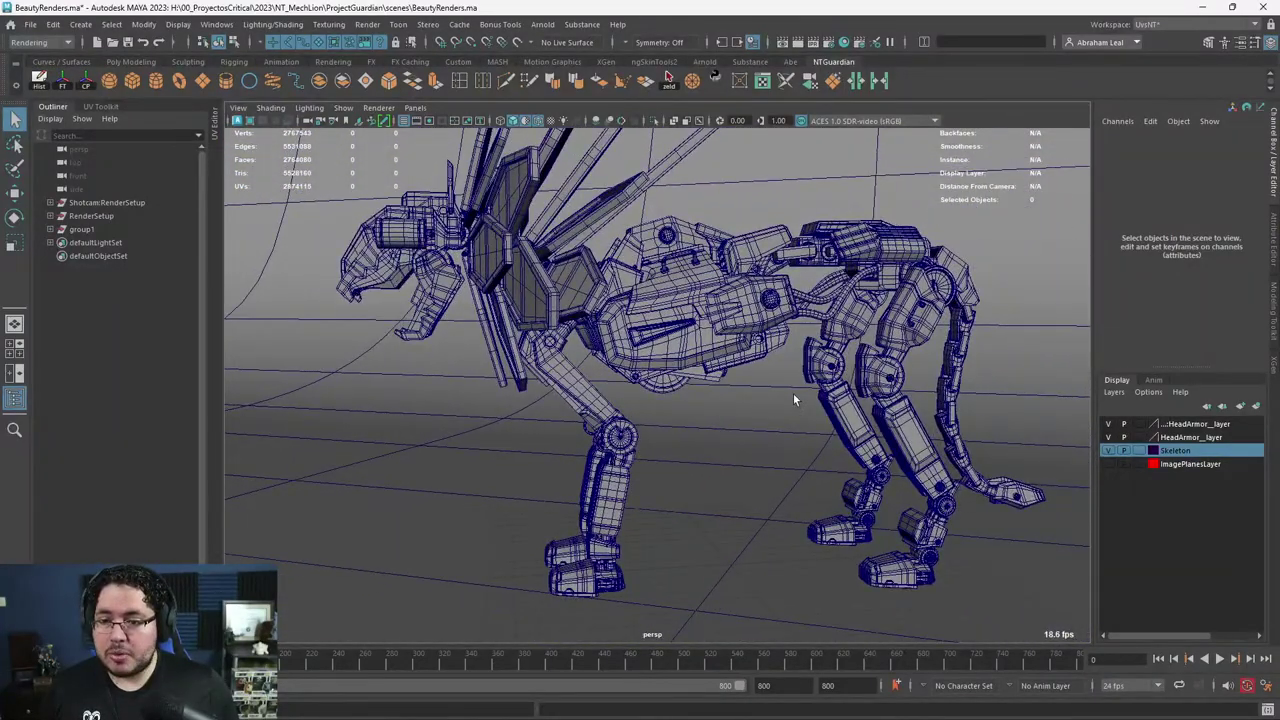
pyautogui.moveTo(862, 400)
pyautogui.keyDown('alt'); pyautogui.mouseDown()
pyautogui.moveTo(829, 445)
pyautogui.moveTo(891, 349)
pyautogui.moveTo(872, 393)
pyautogui.moveTo(966, 403)
pyautogui.moveTo(914, 410)
pyautogui.moveTo(700, 369)
pyautogui.moveTo(827, 411)
pyautogui.moveTo(840, 400)
pyautogui.mouseUp(); pyautogui.keyUp('alt')
pyautogui.press('super')
pyautogui.keyDown('alt'); pyautogui.moveTo(930, 503); pyautogui.dragTo(817, 467); pyautogui.keyUp('alt')
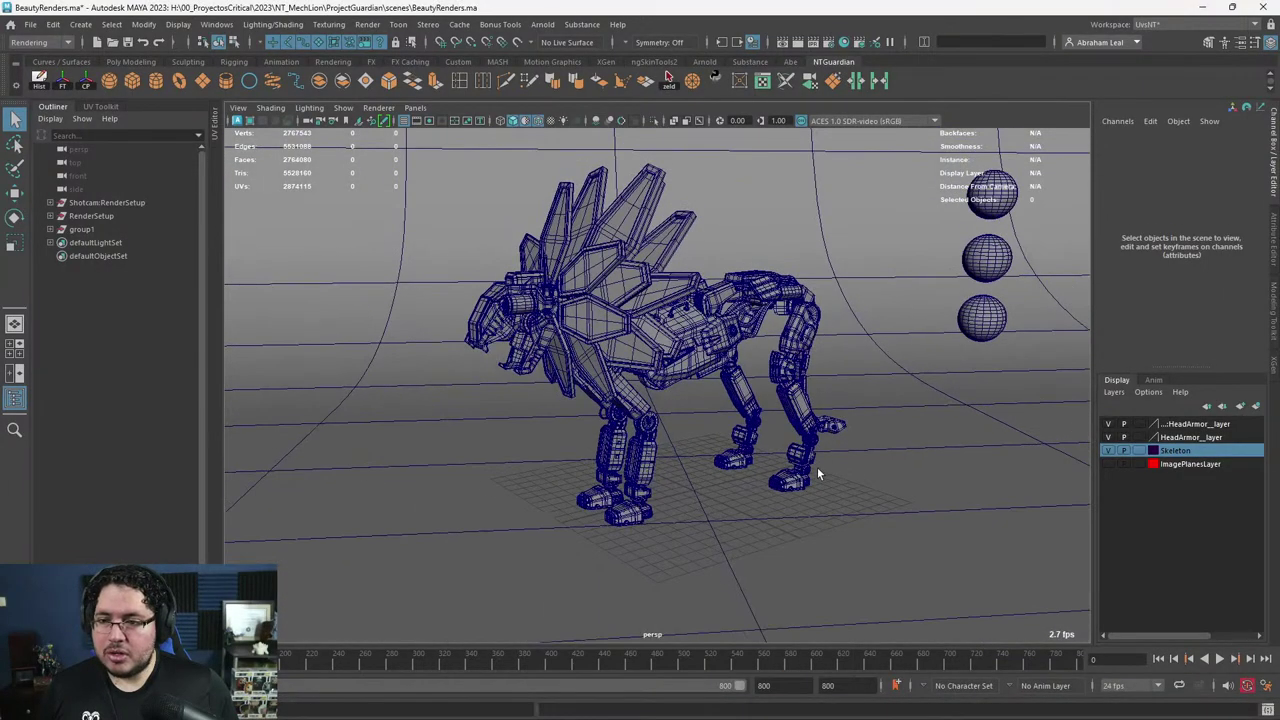
pyautogui.keyDown('alt'); pyautogui.moveTo(817, 467); pyautogui.dragTo(818, 507, button='middle'); pyautogui.keyUp('alt')
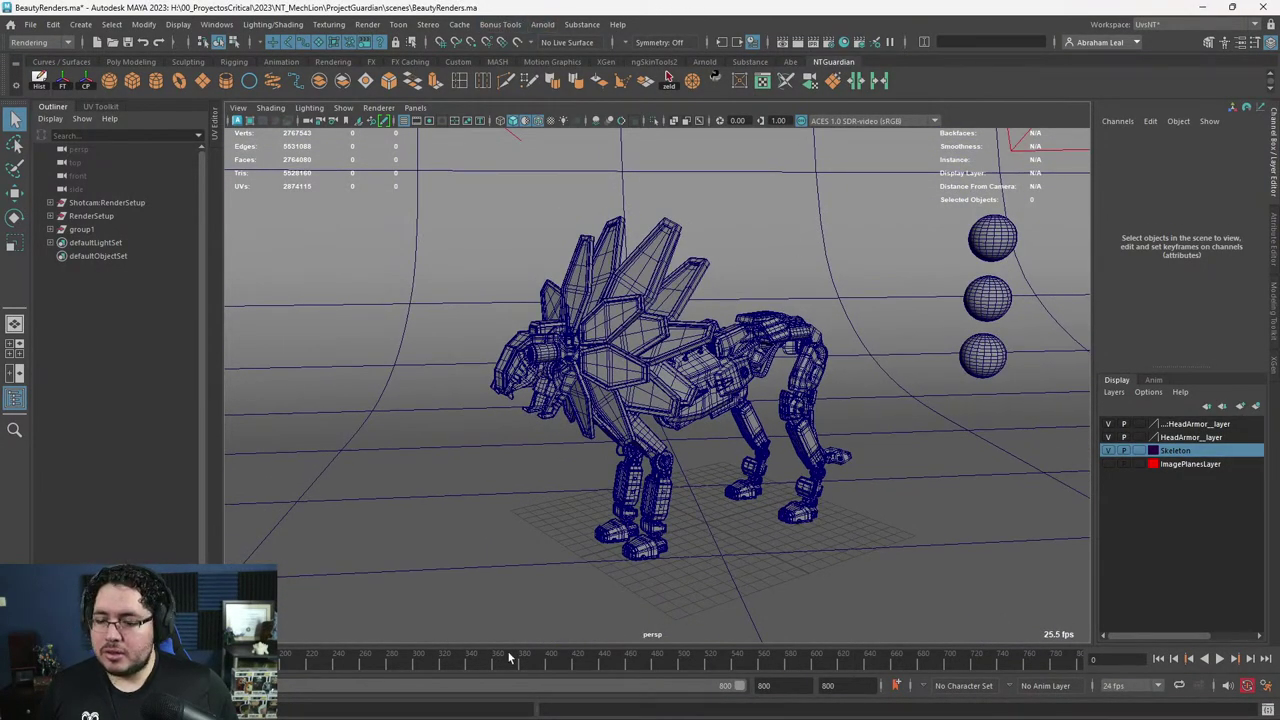
# Scrub the timeline back to frame 0 and start an Arnold interactive render.
pyautogui.moveTo(510, 659); pyautogui.dragTo(20, 662)
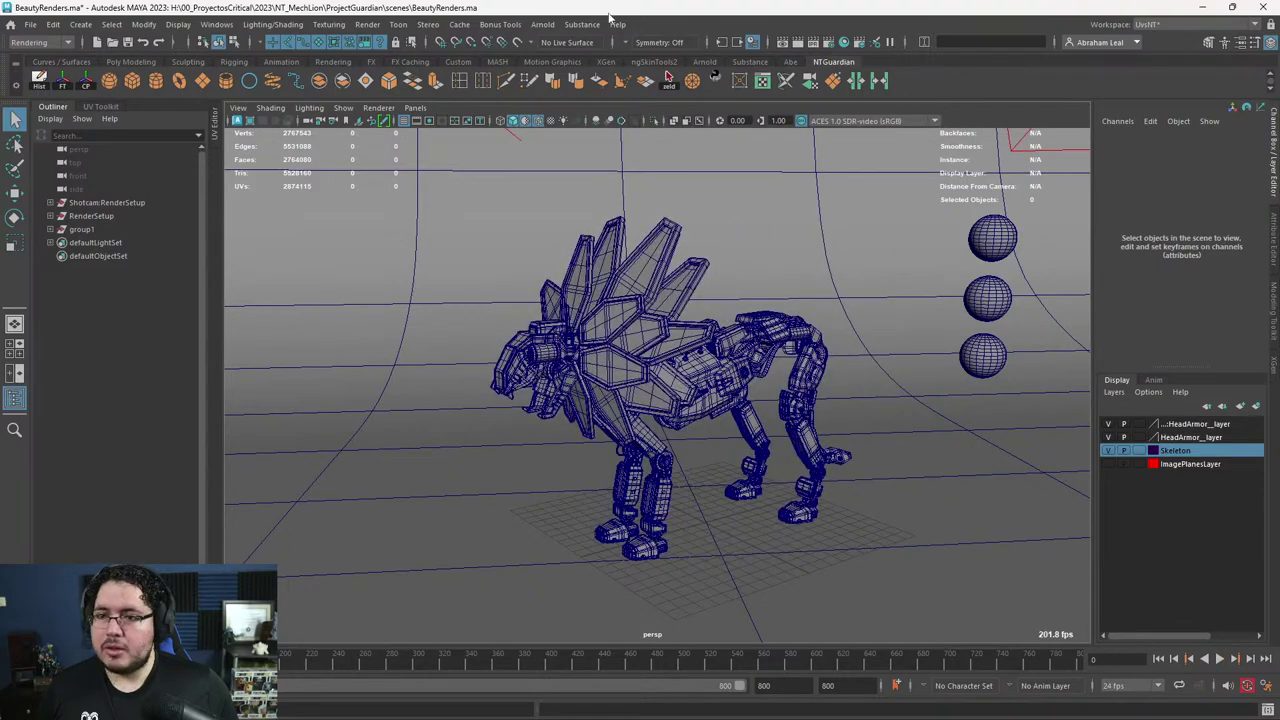
pyautogui.click(542, 24)
pyautogui.click(566, 47)
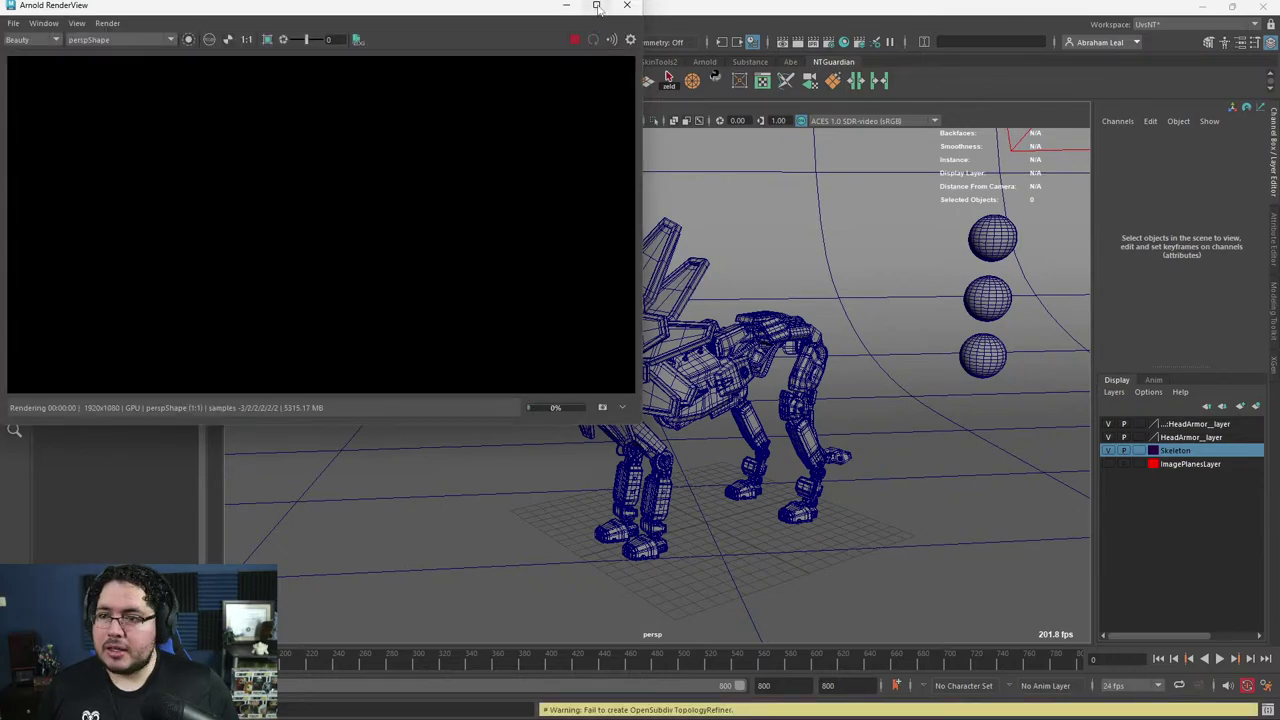
# Maximize the Arnold RenderView and switch the render camera to Shotcam:ShotcamShape.
pyautogui.click(597, 7)
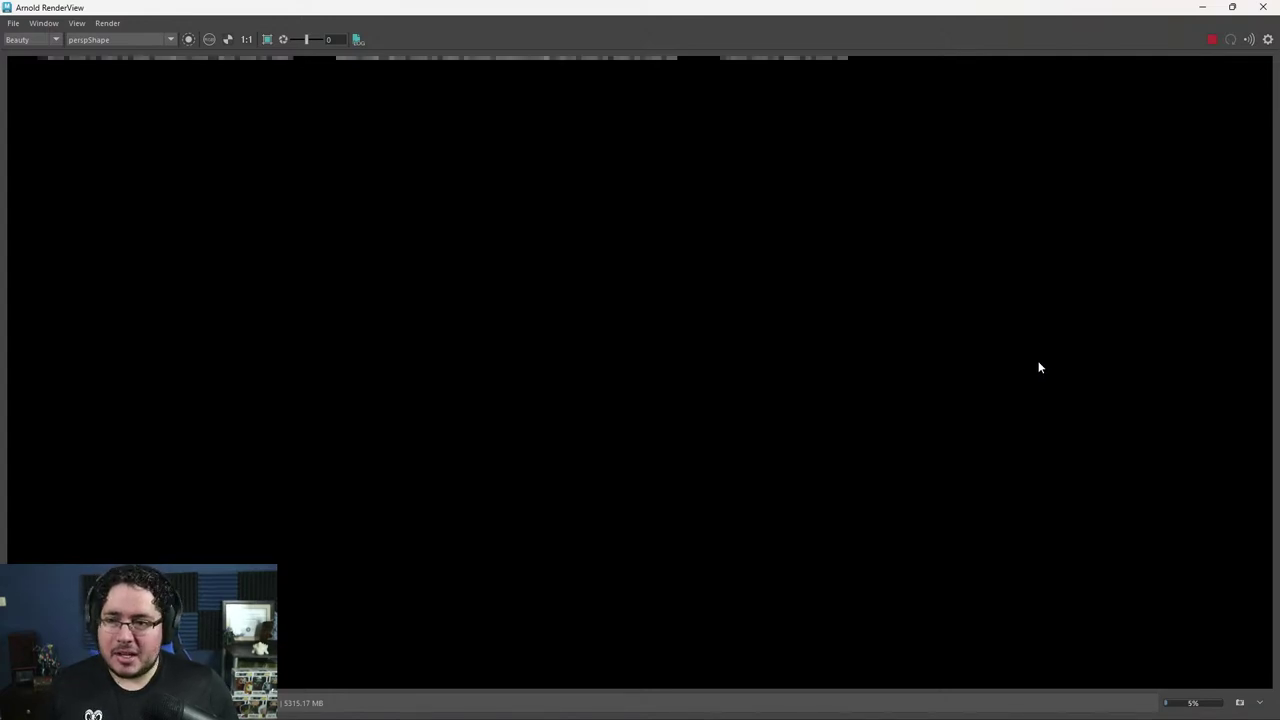
pyautogui.scroll(2, 1039, 365)
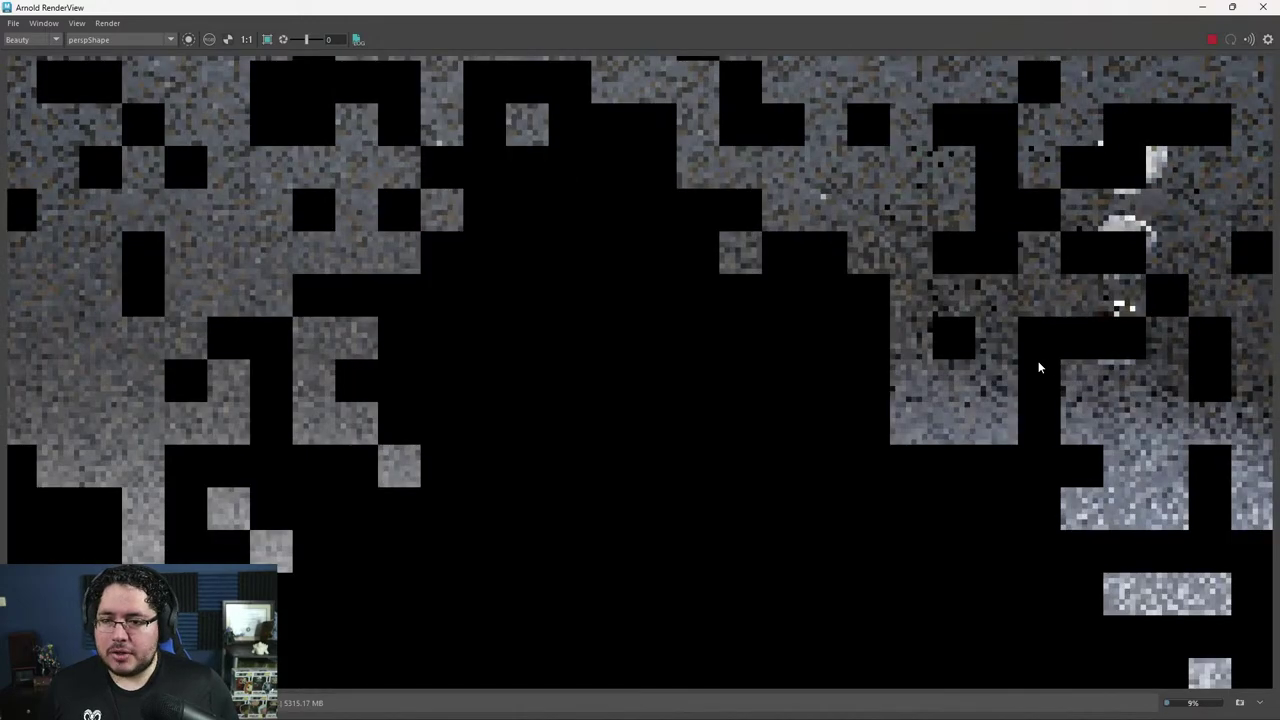
pyautogui.scroll(-2, 1039, 365)
pyautogui.moveTo(1020, 362); pyautogui.dragTo(978, 348, button='middle')
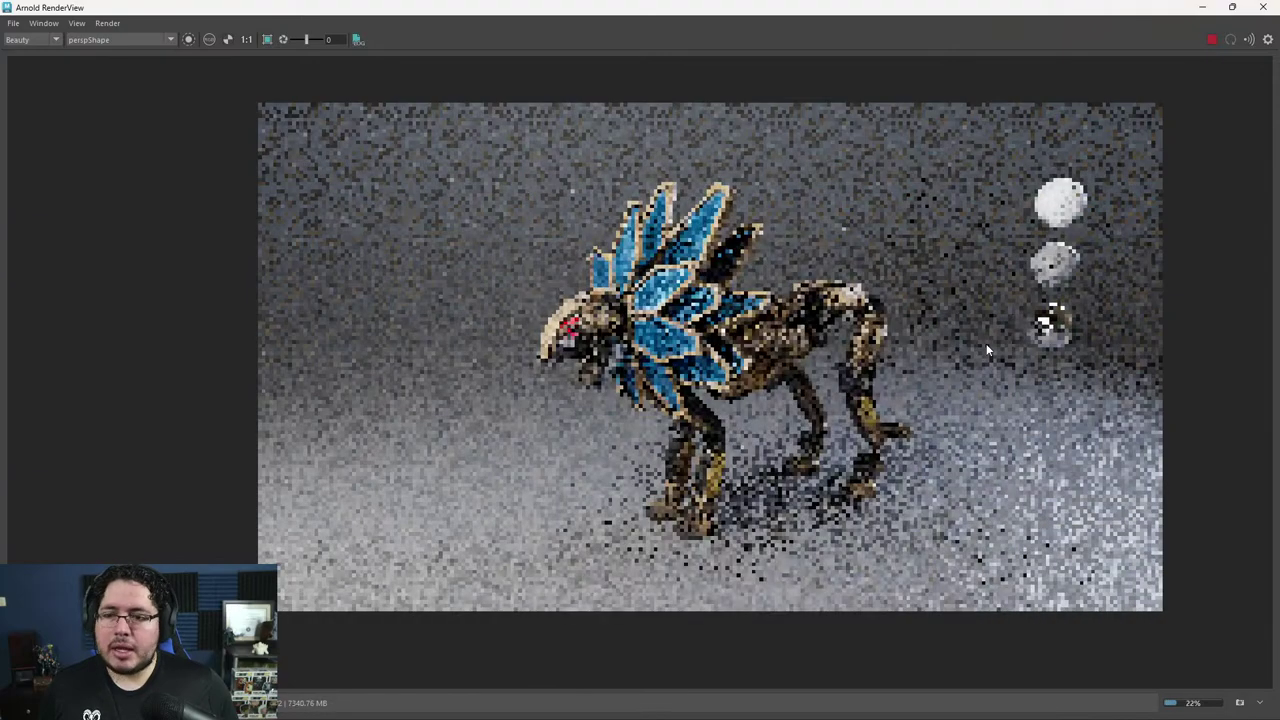
pyautogui.click(171, 42)
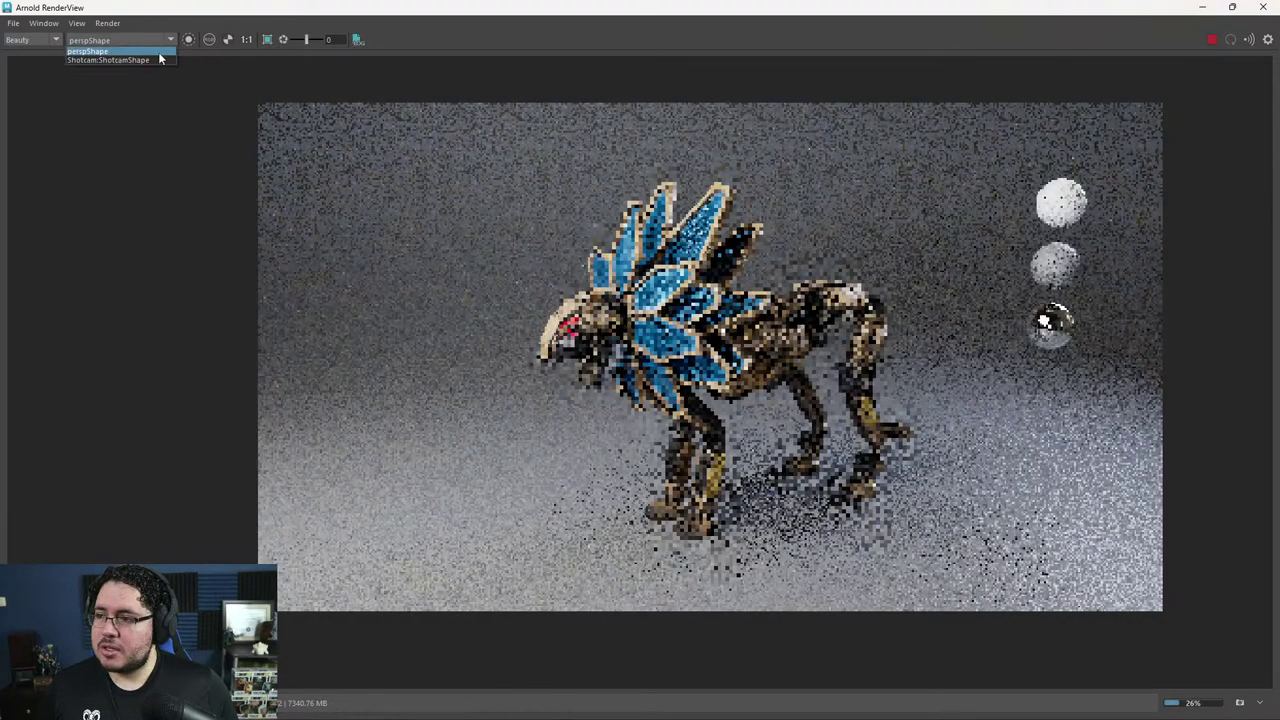
pyautogui.click(153, 56)
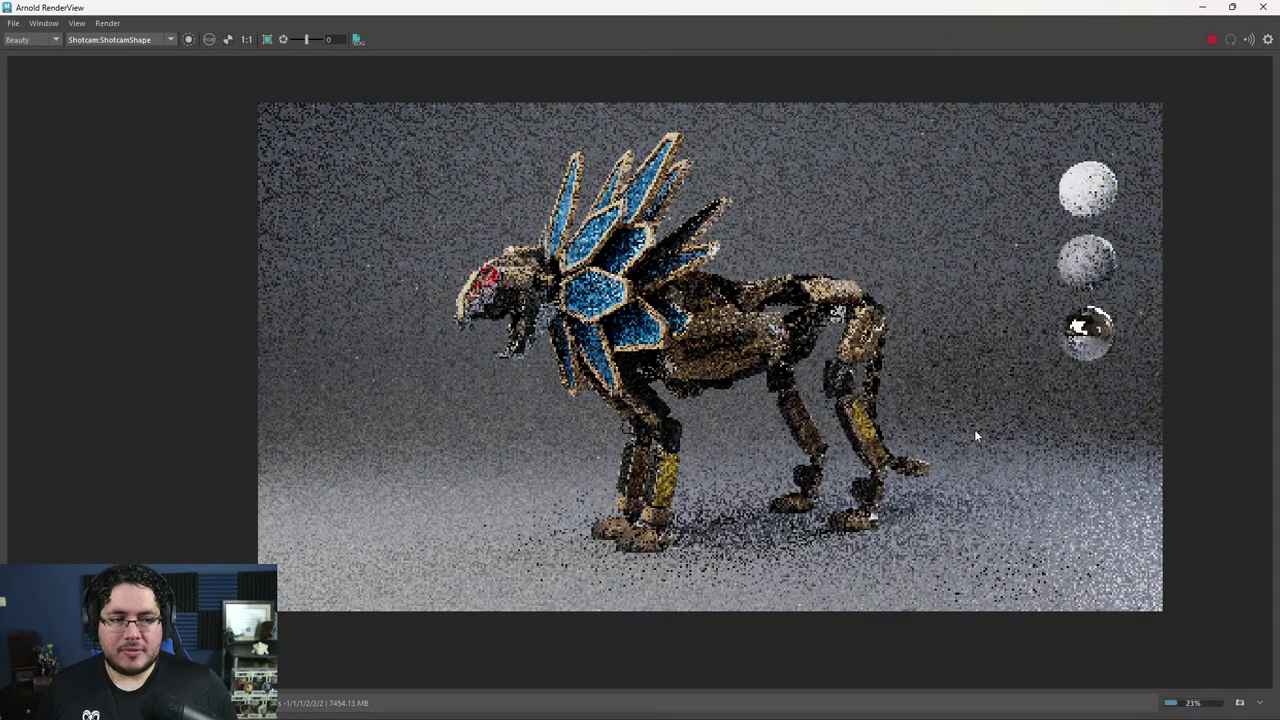
# Let the shot-camera render refine while zooming and panning around the preview.
pyautogui.scroll(2, 760, 393)
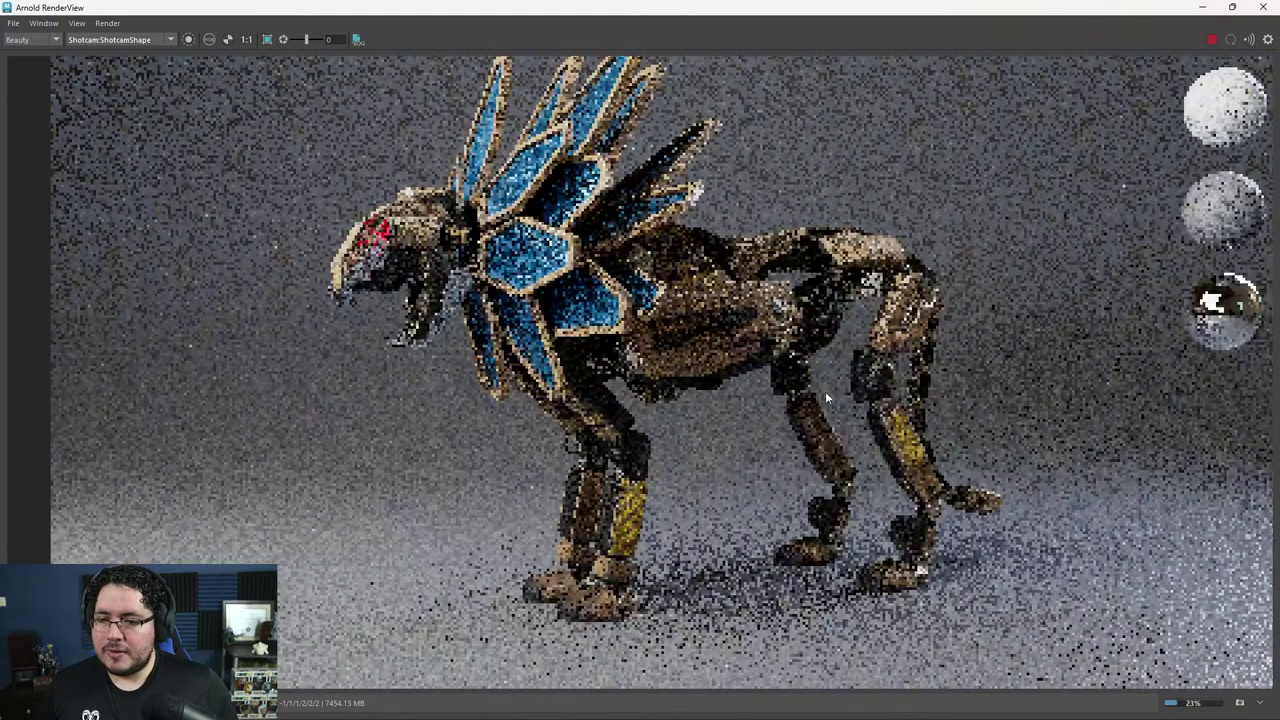
pyautogui.scroll(-2, 870, 400)
pyautogui.scroll(3, 870, 405)
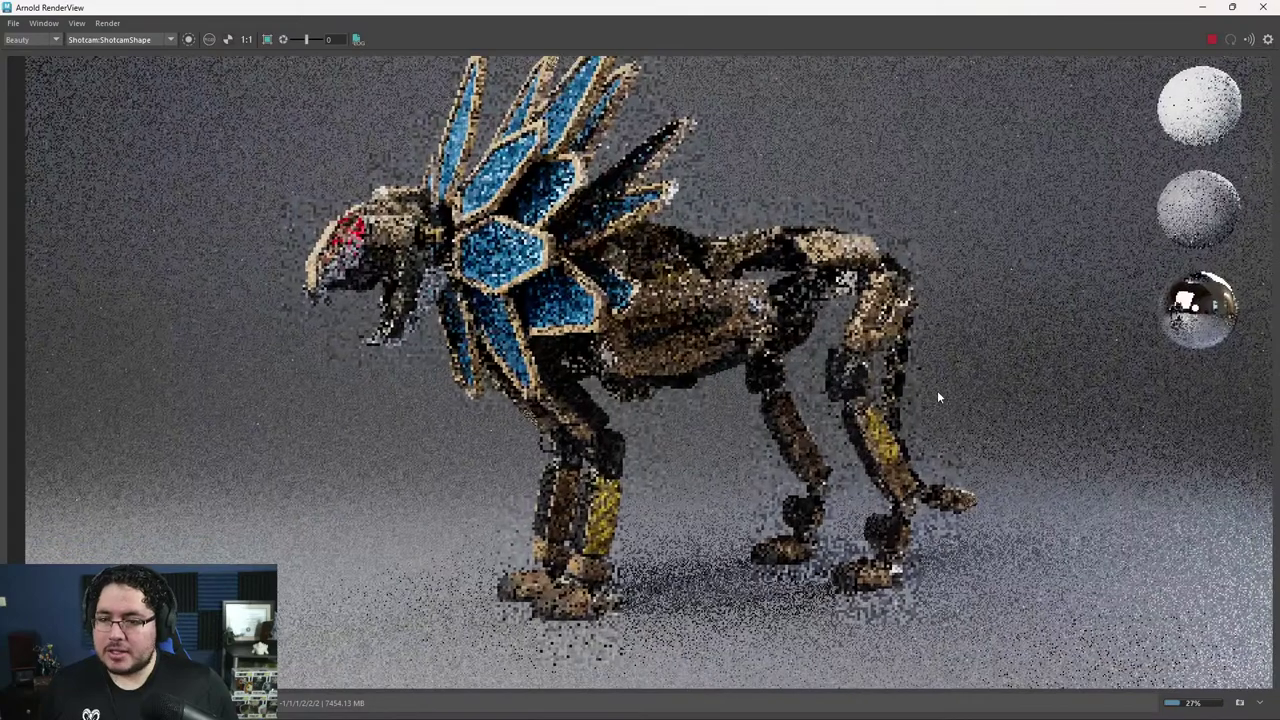
pyautogui.scroll(-2, 936, 390)
pyautogui.scroll(2, 936, 390)
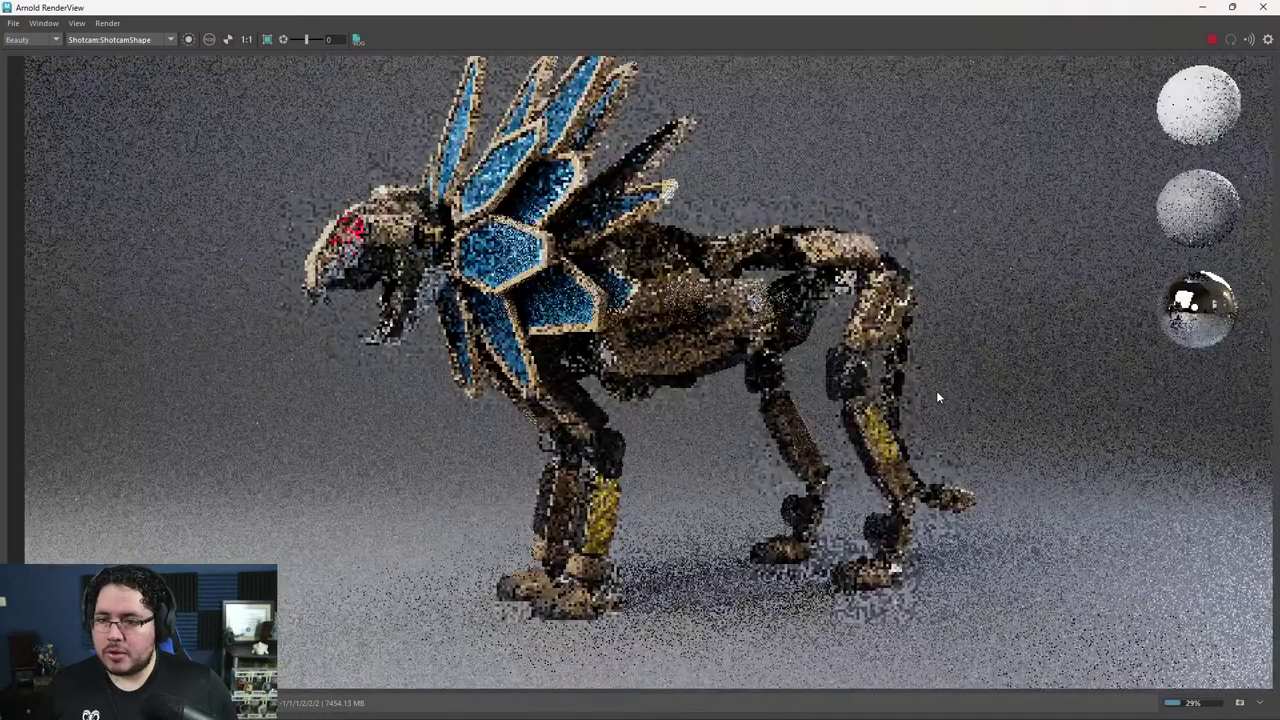
pyautogui.scroll(-3, 953, 385)
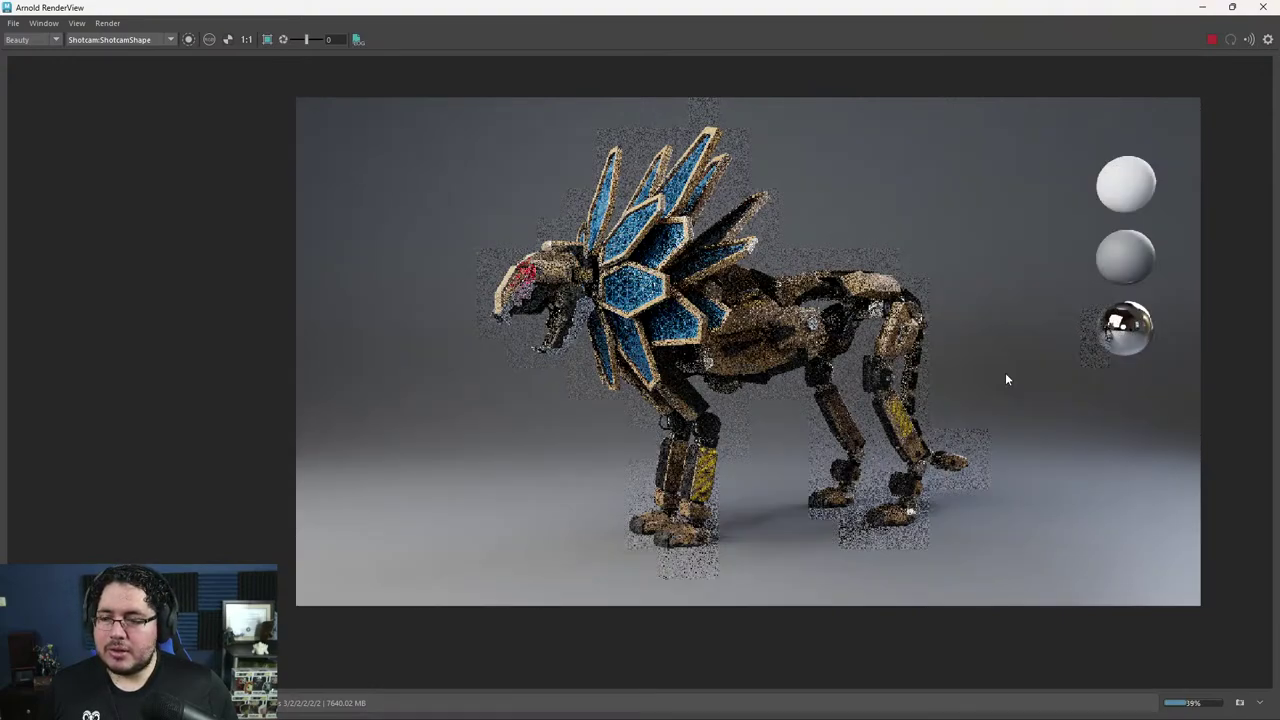
pyautogui.scroll(2, 1005, 379)
pyautogui.scroll(2, 652, 365)
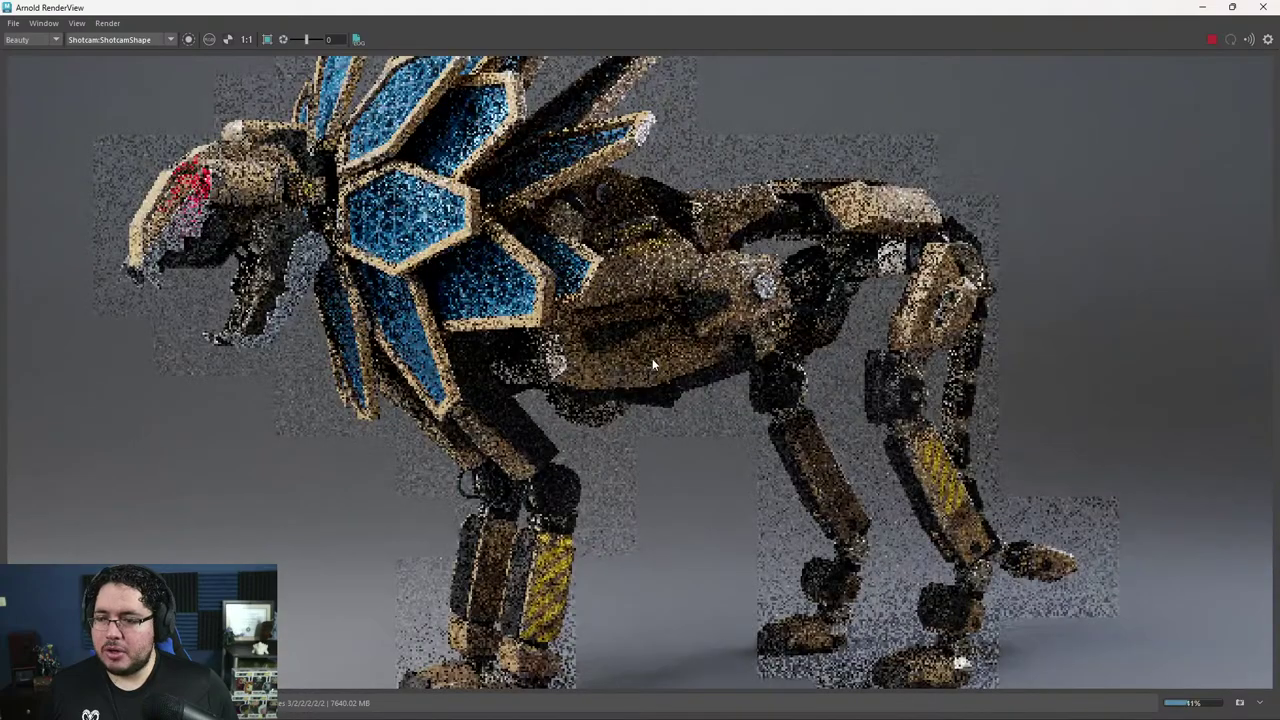
pyautogui.scroll(-3, 700, 375)
pyautogui.moveTo(838, 397); pyautogui.dragTo(836, 387, button='middle')
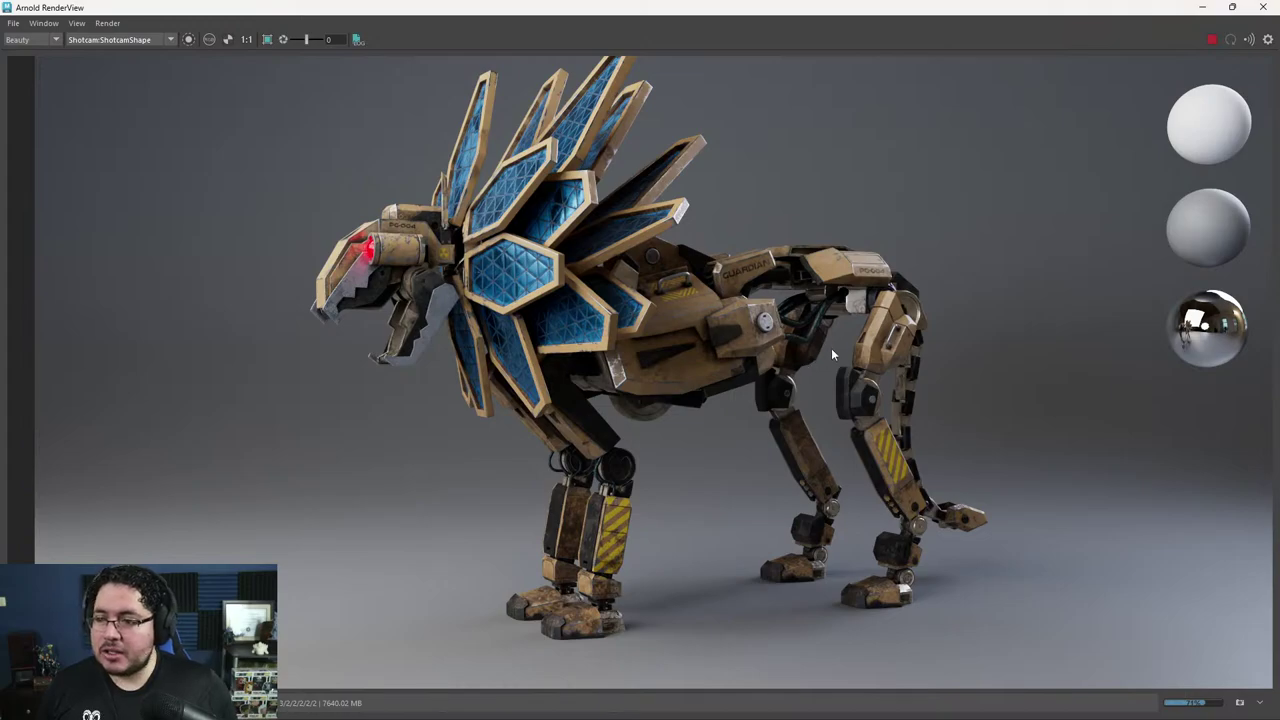
pyautogui.moveTo(840, 348); pyautogui.dragTo(867, 370, button='middle')
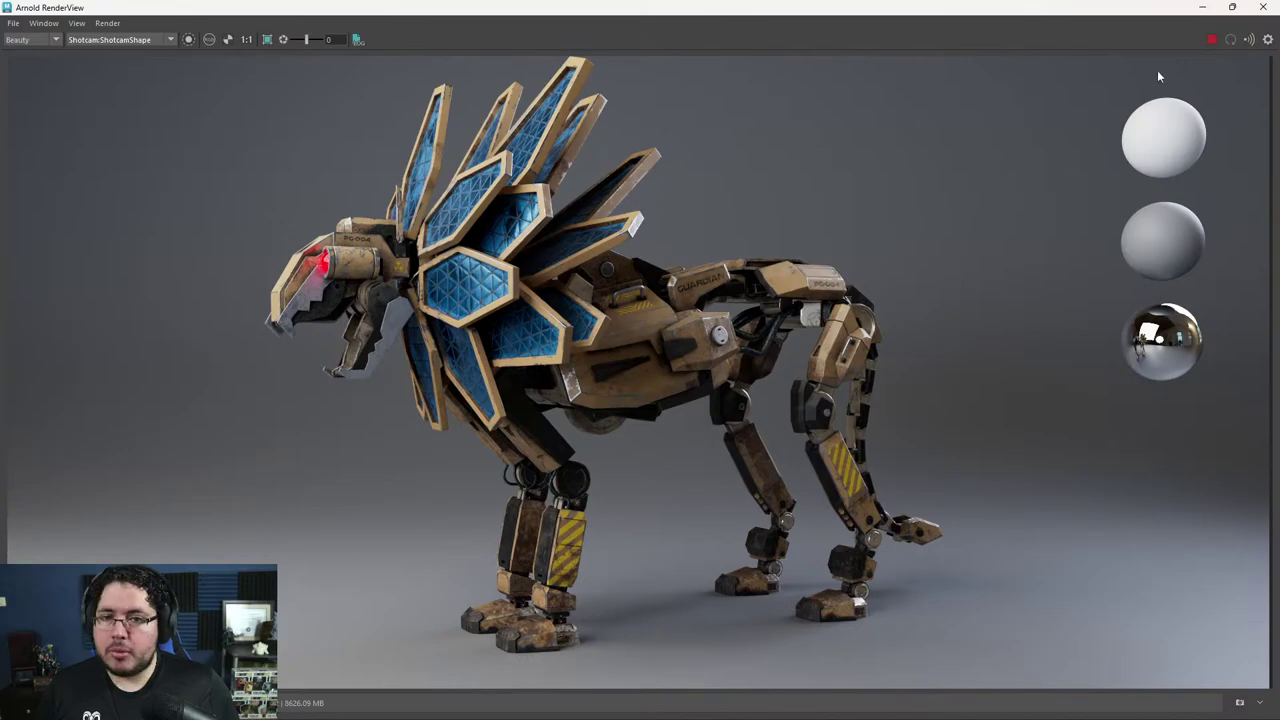
# Stop the IPR render and open the project's images folder in File Explorer.
pyautogui.click(1208, 42)
pyautogui.press('super')
pyautogui.click(585, 706)
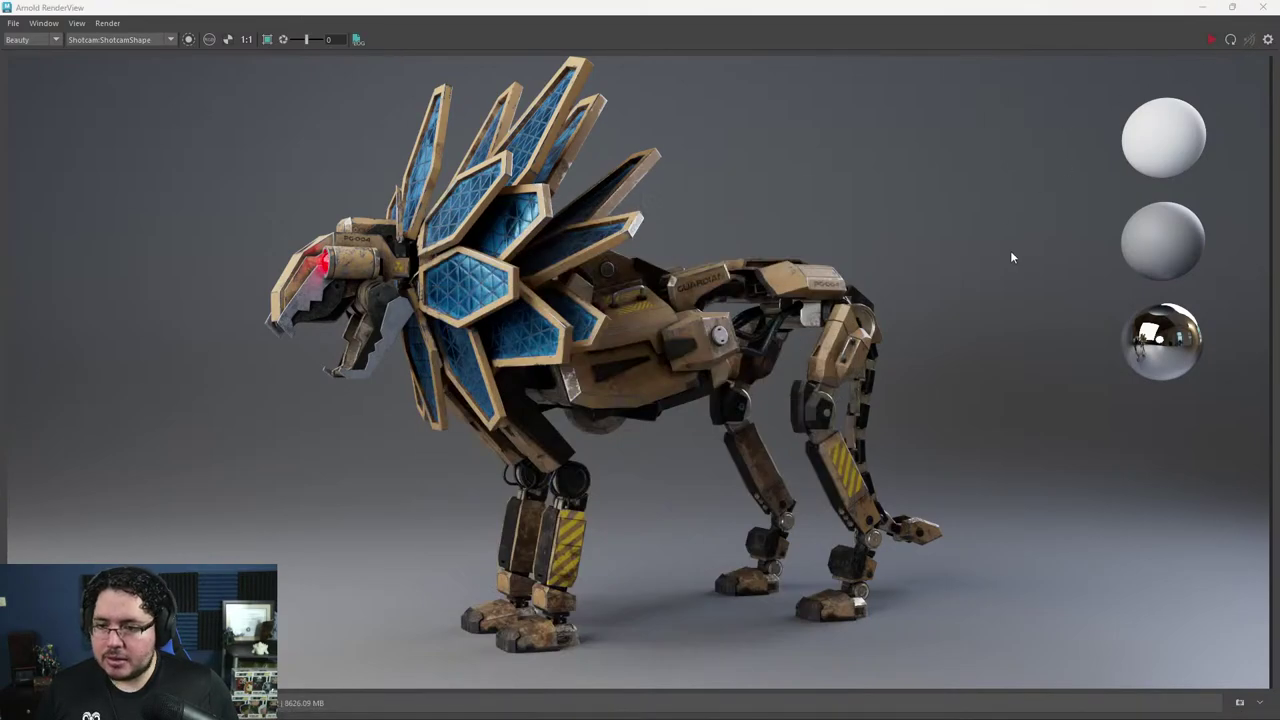
pyautogui.moveTo(1279, 74); pyautogui.dragTo(880, 3)
pyautogui.click(581, 491)
# Preview the Guardian_MainShot_1.0121 render, then open LionGuardian_001 in Photos.
pyautogui.scroll(-15, 846, 266)
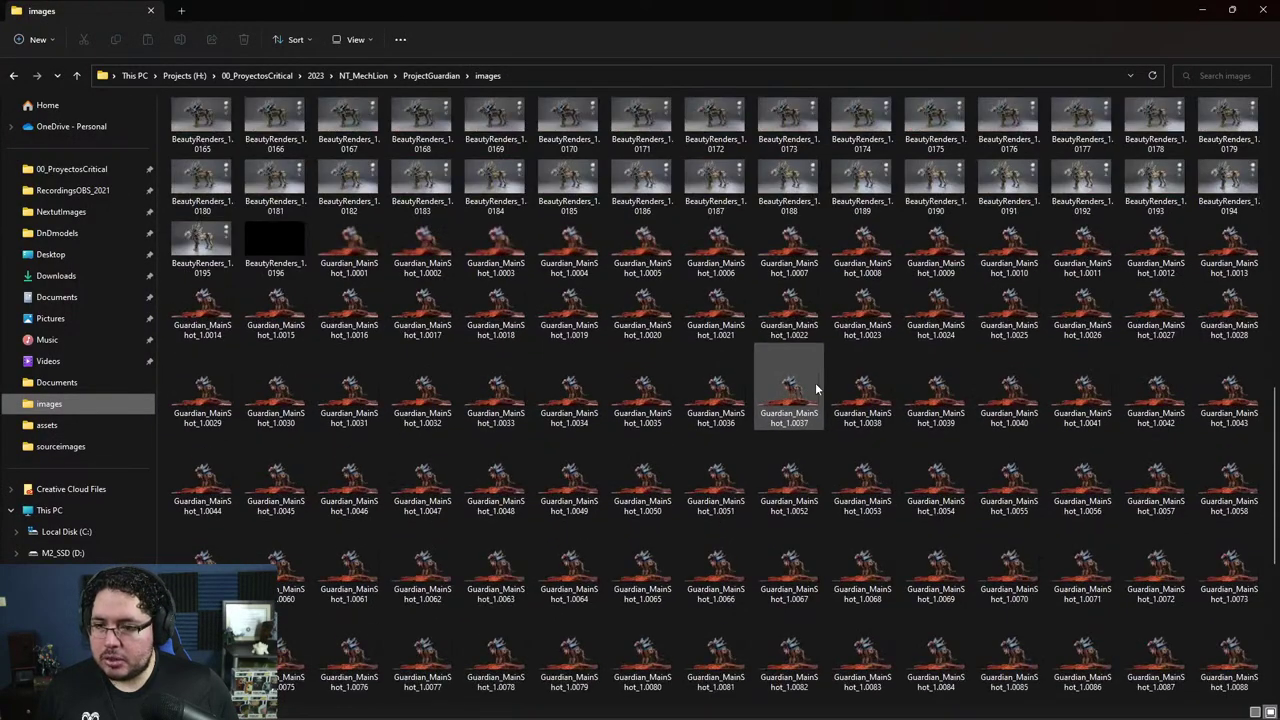
pyautogui.doubleClick(334, 607)
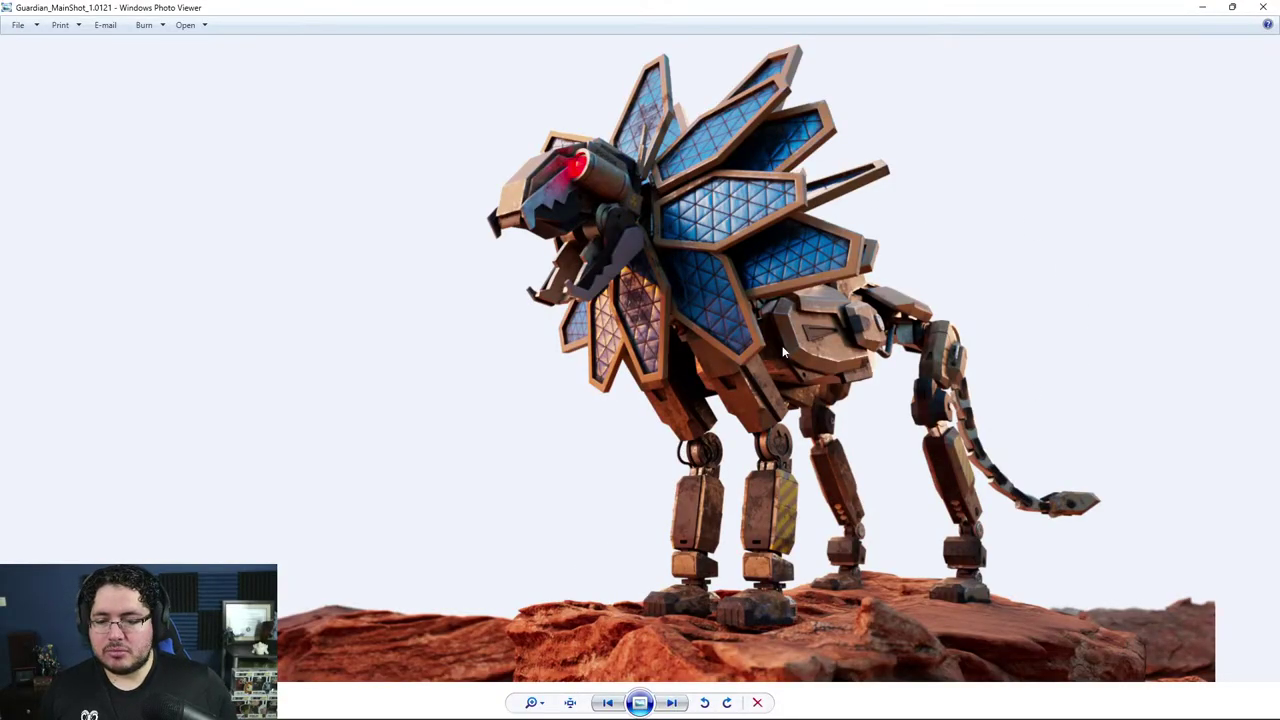
pyautogui.click(1263, 7)
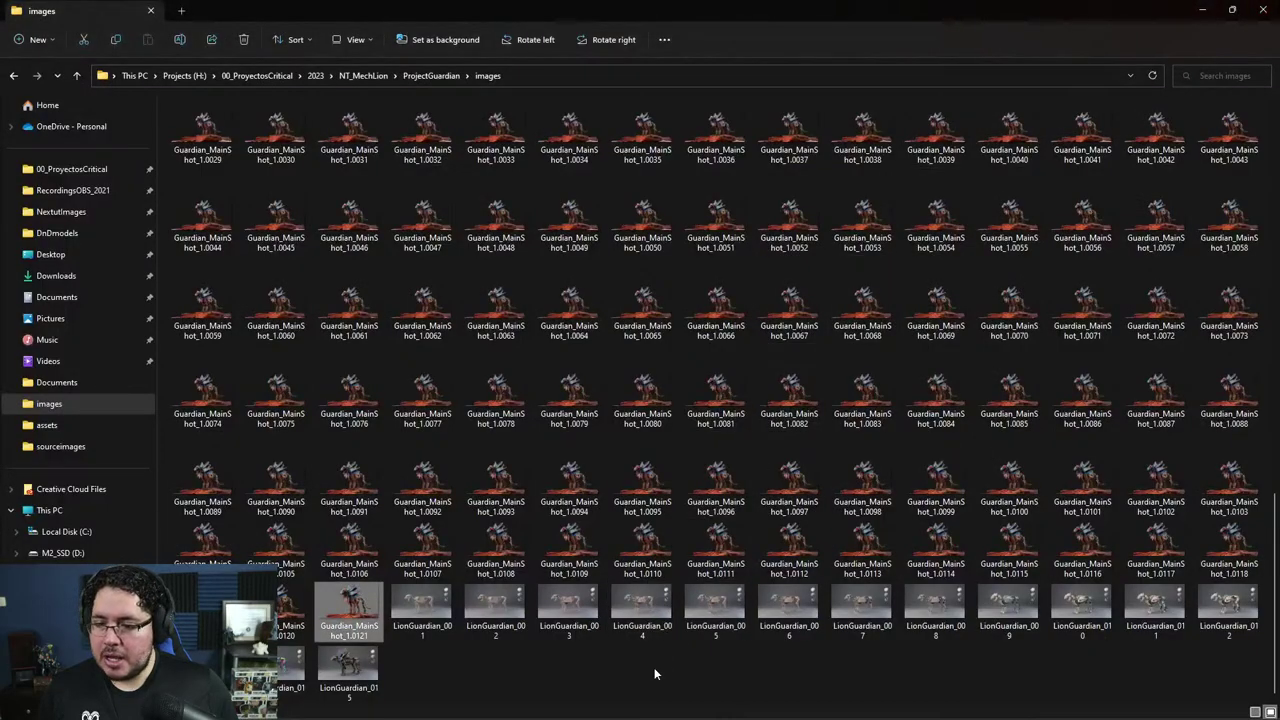
pyautogui.click(437, 607)
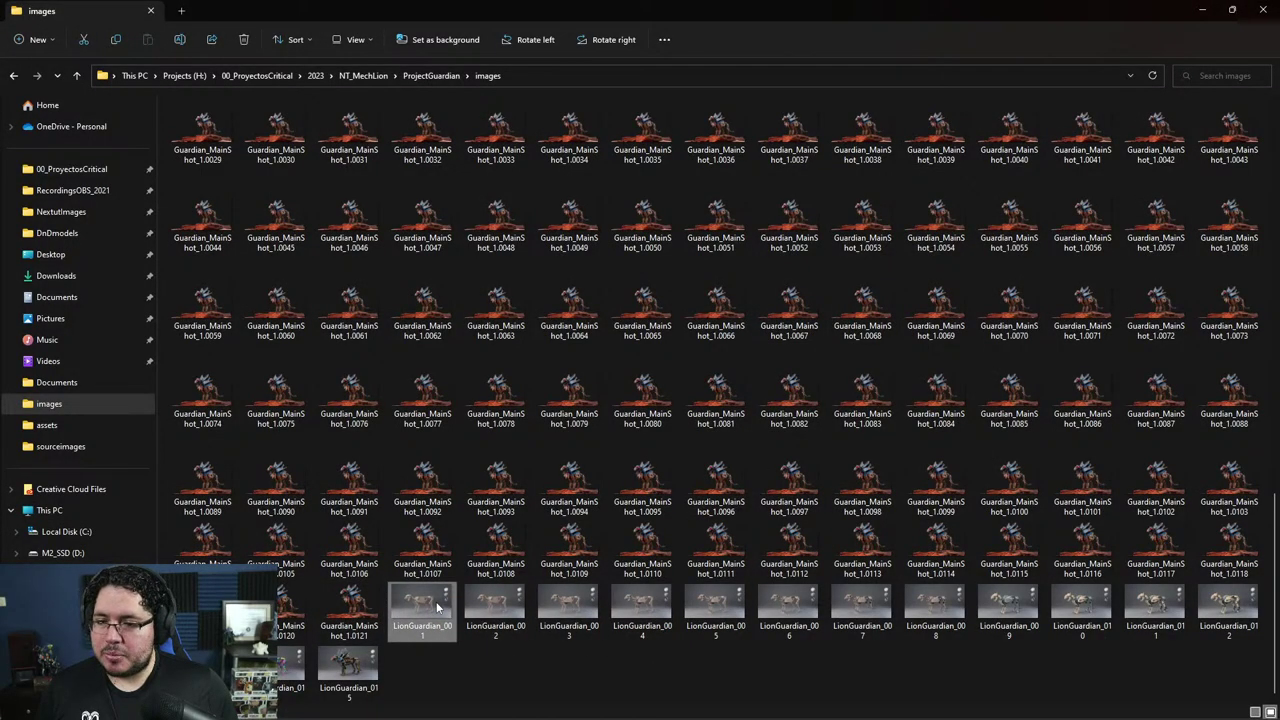
pyautogui.doubleClick(437, 607)
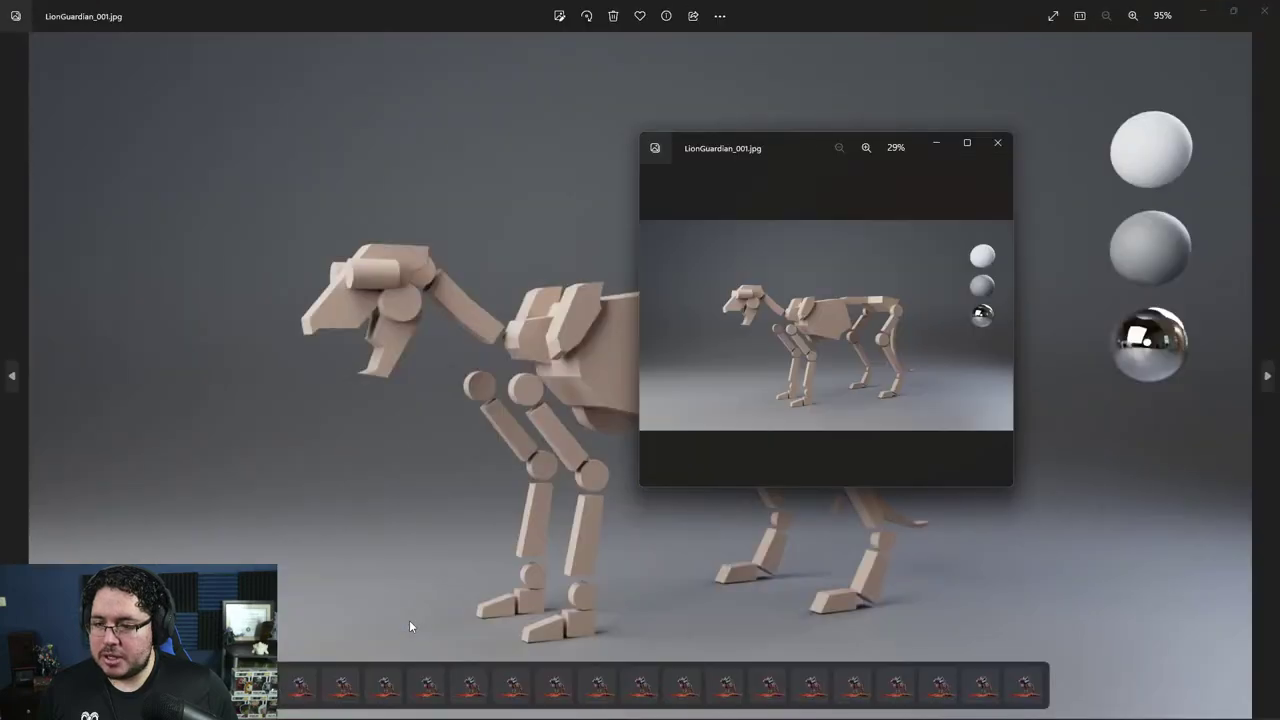
pyautogui.click(997, 142)
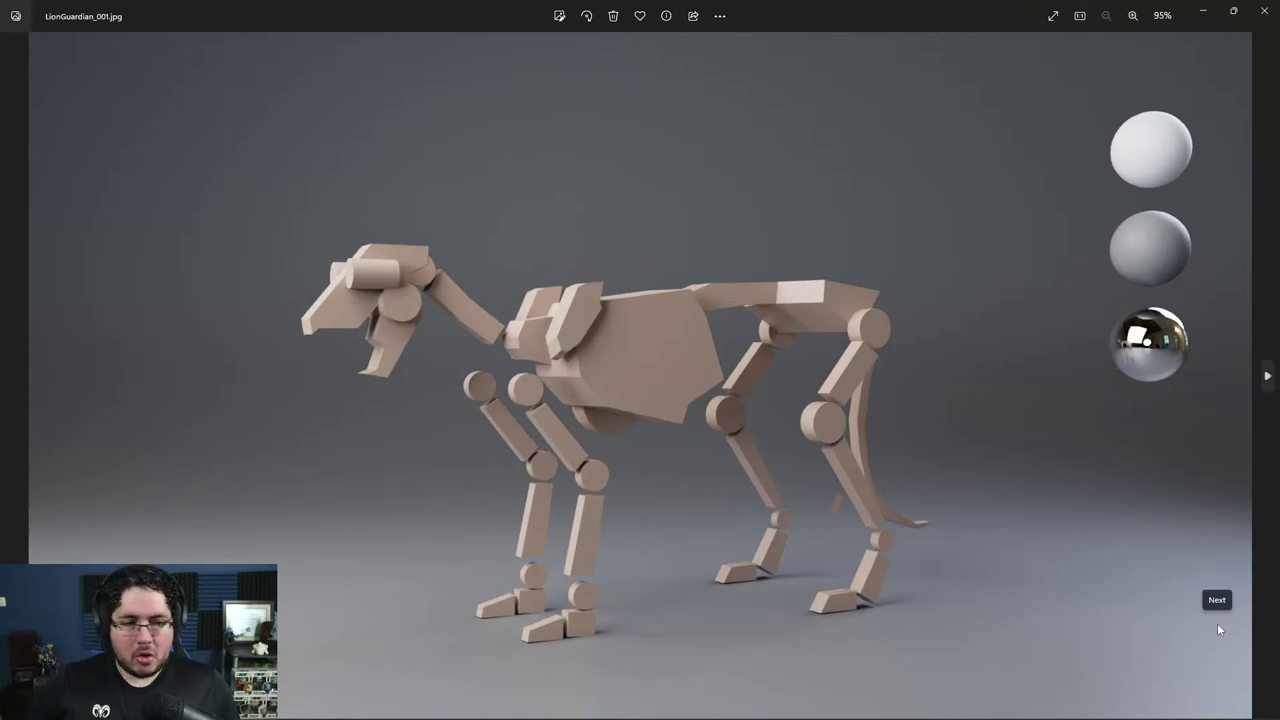
# Step through the LionGuardian renders from 002 up to LionGuardian_014.
pyautogui.press('Right')
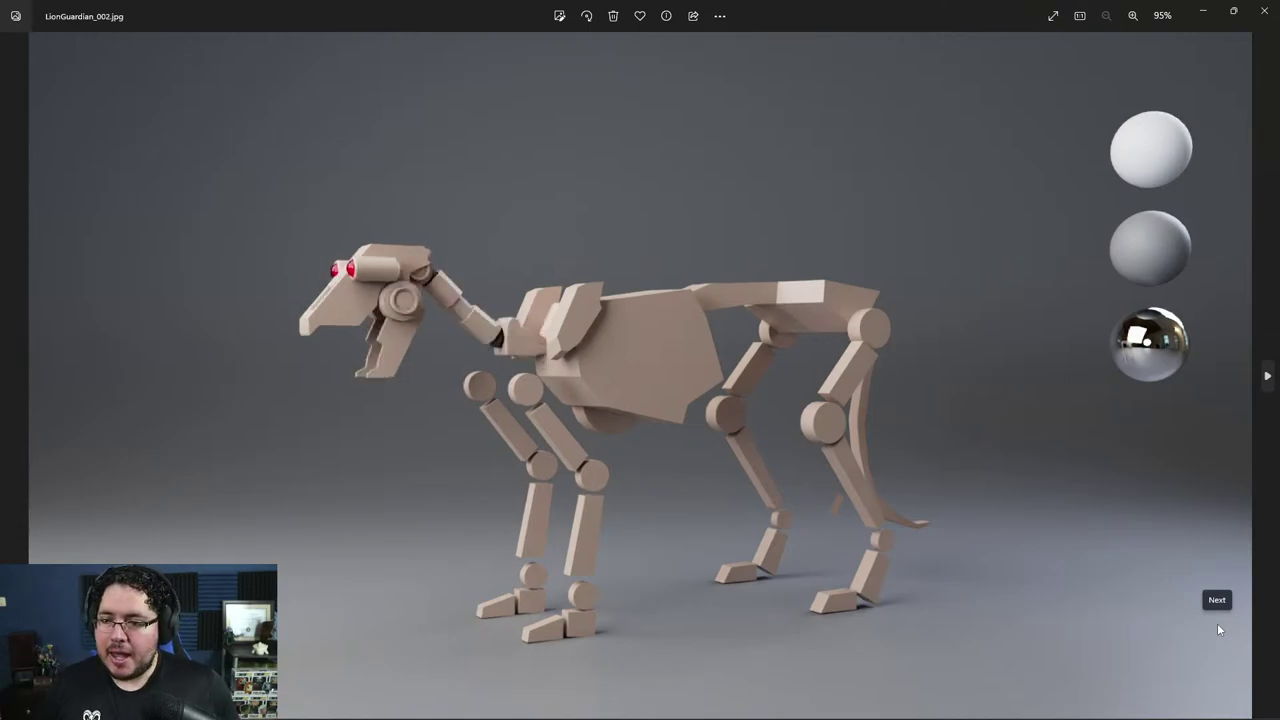
pyautogui.press('Right')
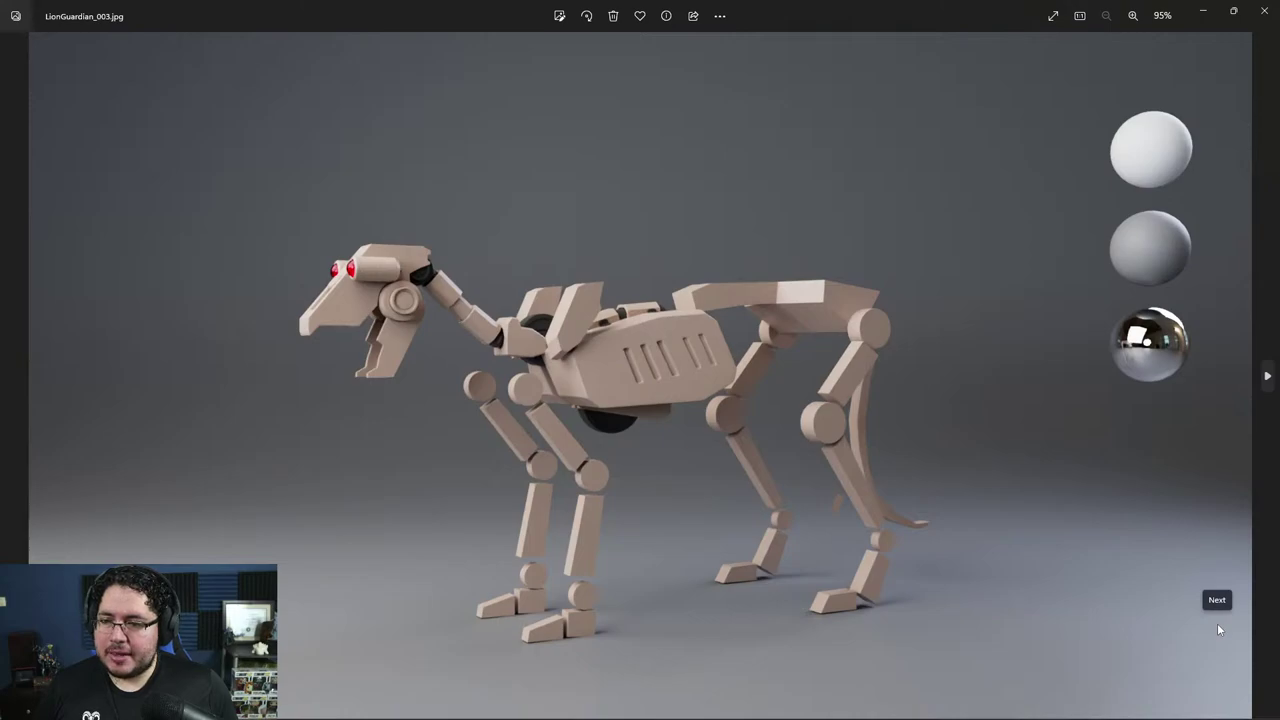
pyautogui.press('Right')
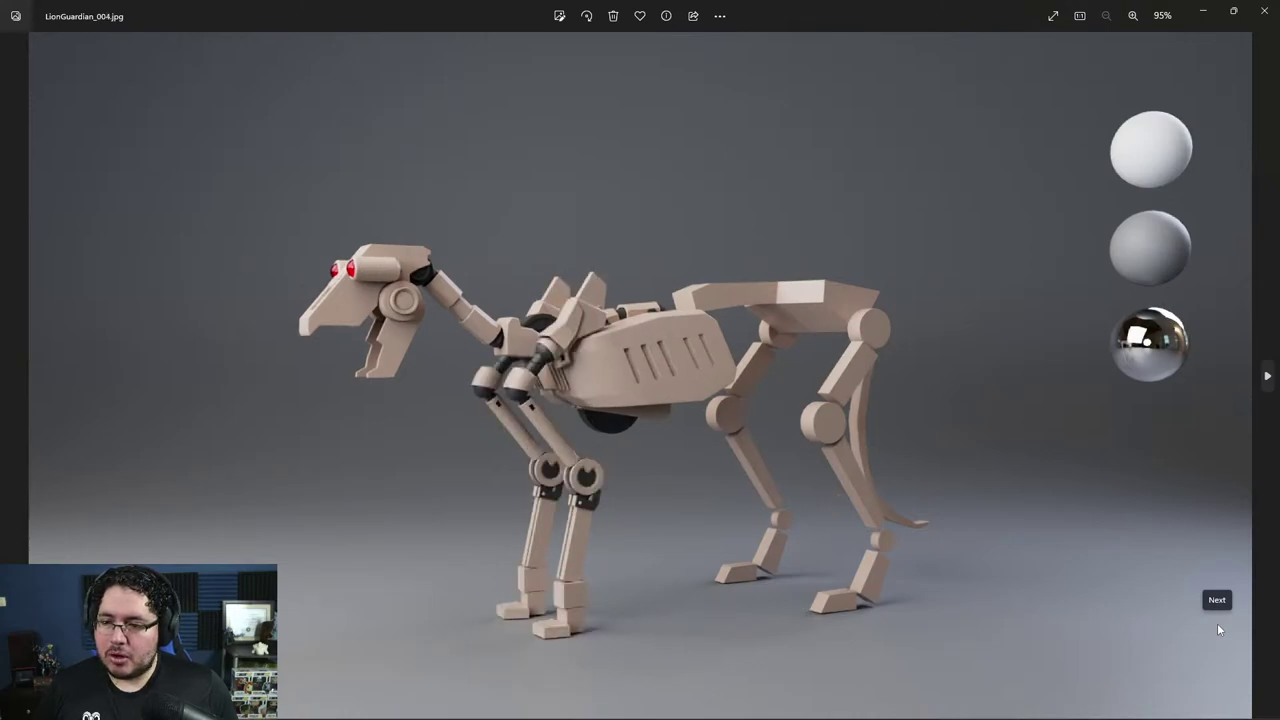
pyautogui.press('Right')
pyautogui.press('Right')
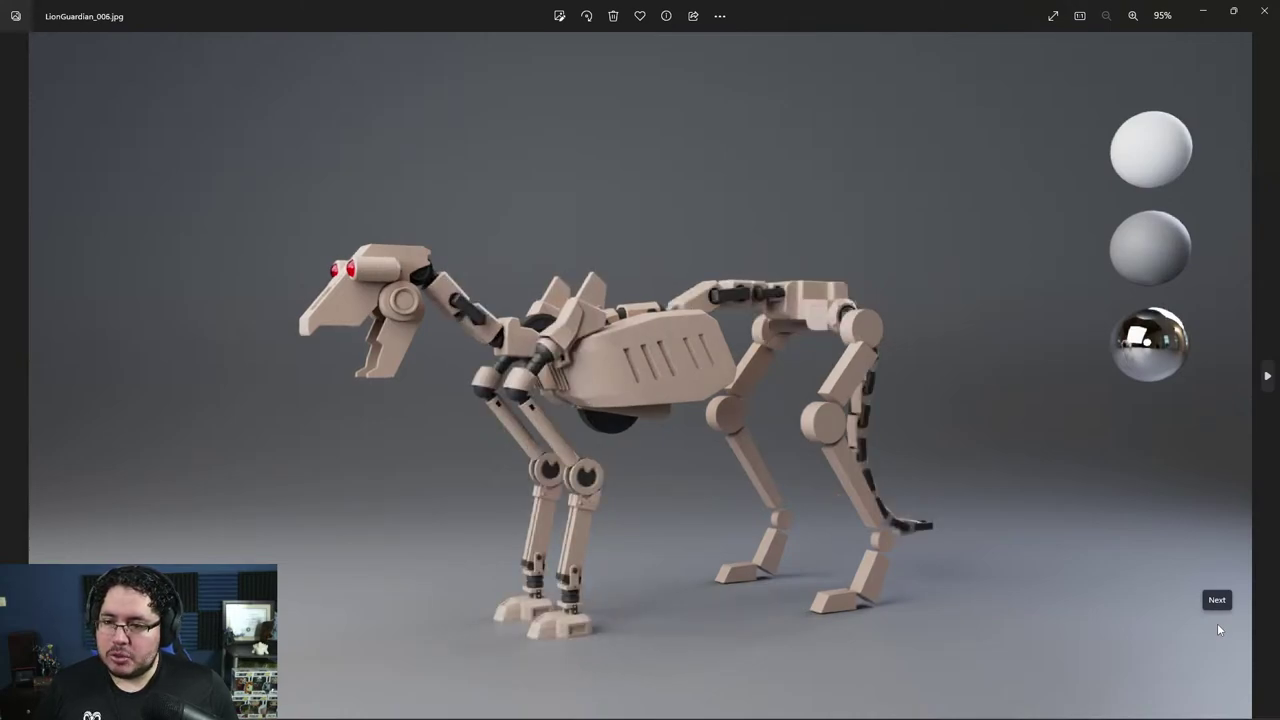
pyautogui.press('Right')
pyautogui.press('Right')
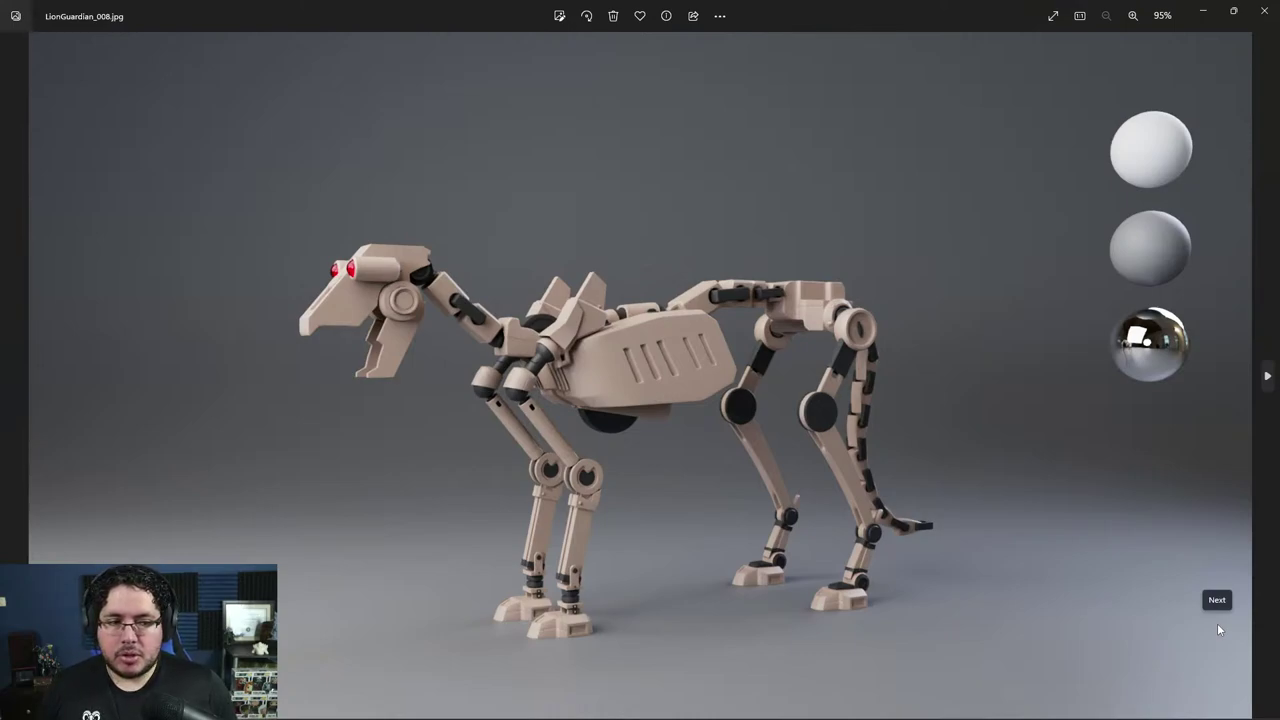
pyautogui.click(1219, 629)
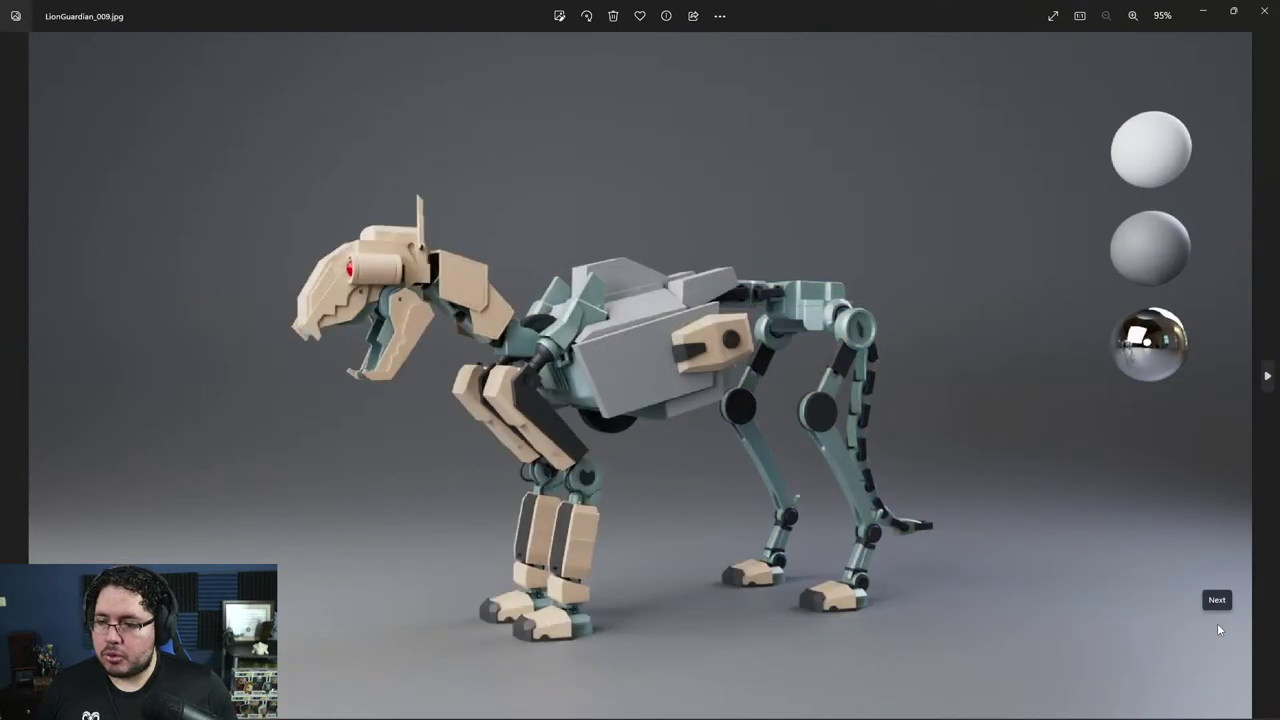
pyautogui.click(1219, 629)
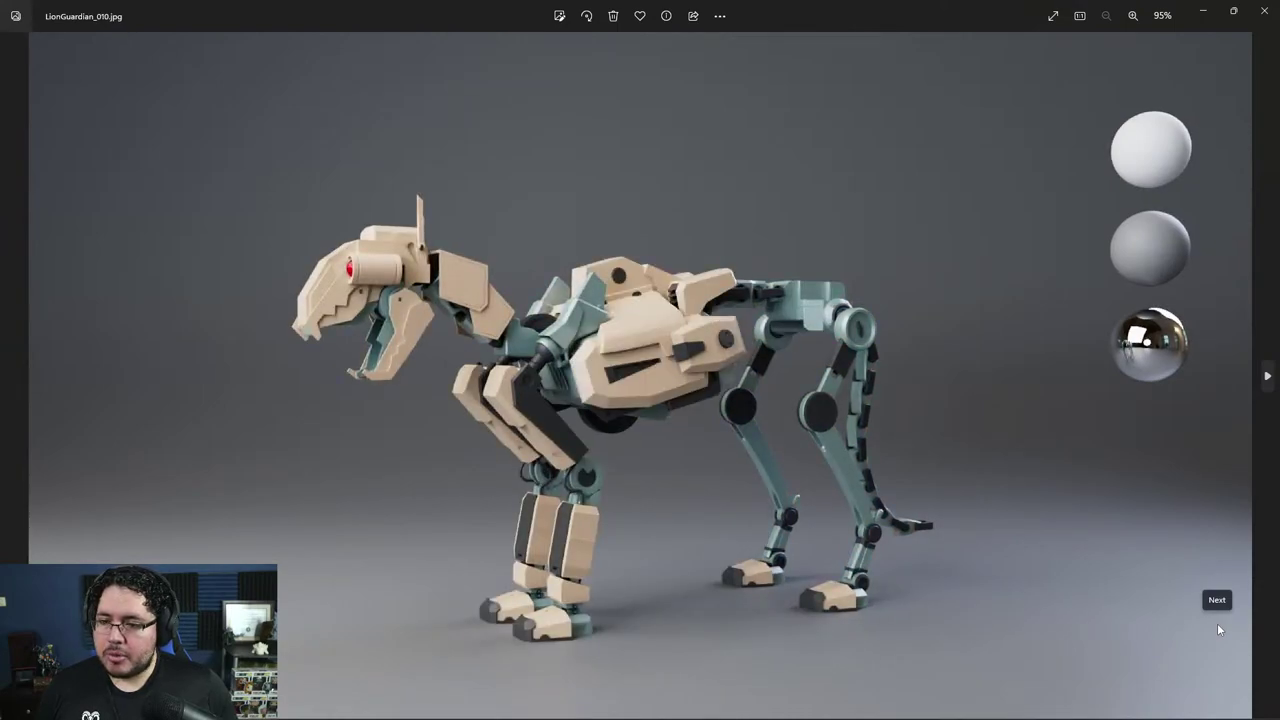
pyautogui.click(1219, 629)
pyautogui.click(1219, 629)
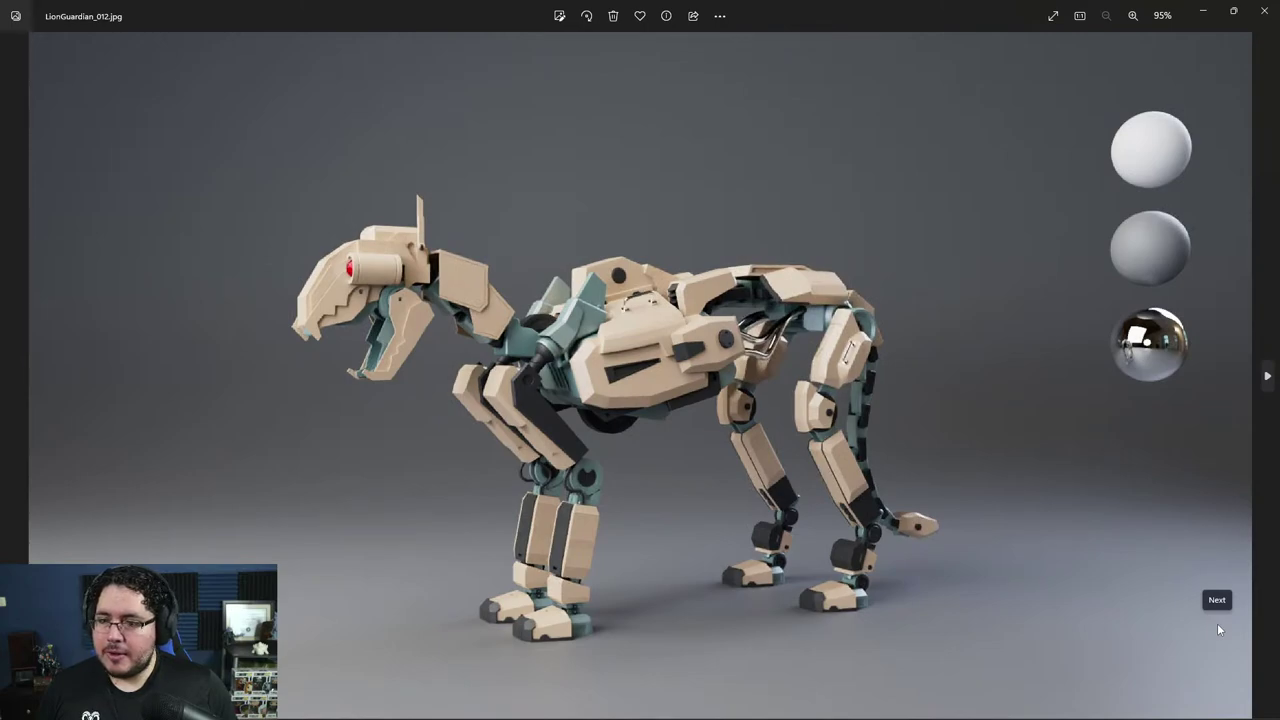
pyautogui.click(1219, 629)
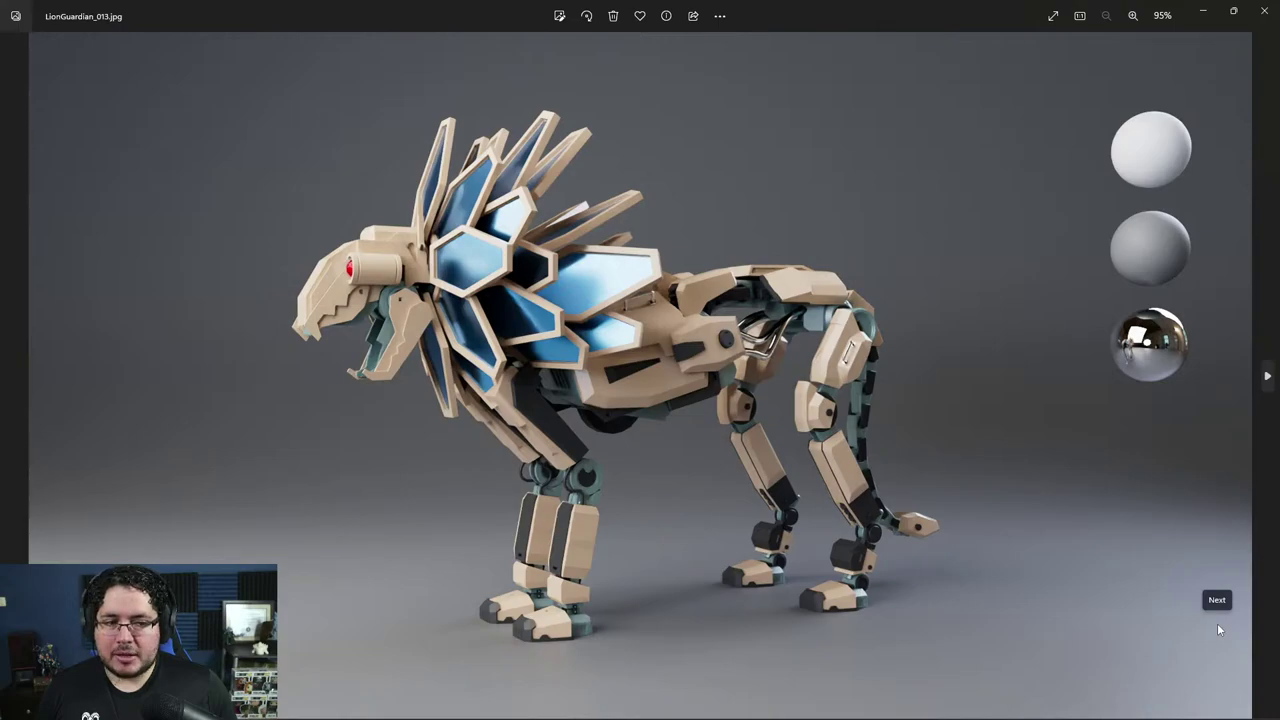
pyautogui.click(1218, 628)
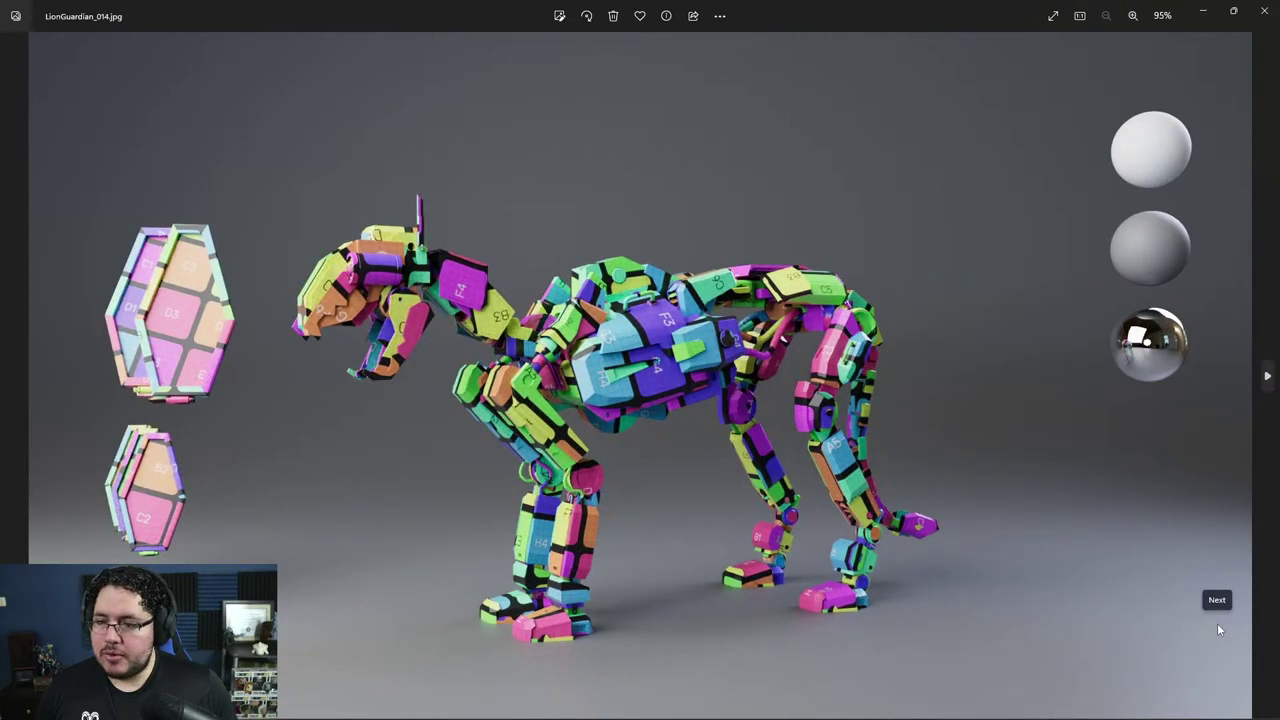
# Advance to LionGuardian_015, the textured lion with blue mane panels.
pyautogui.click(1218, 629)
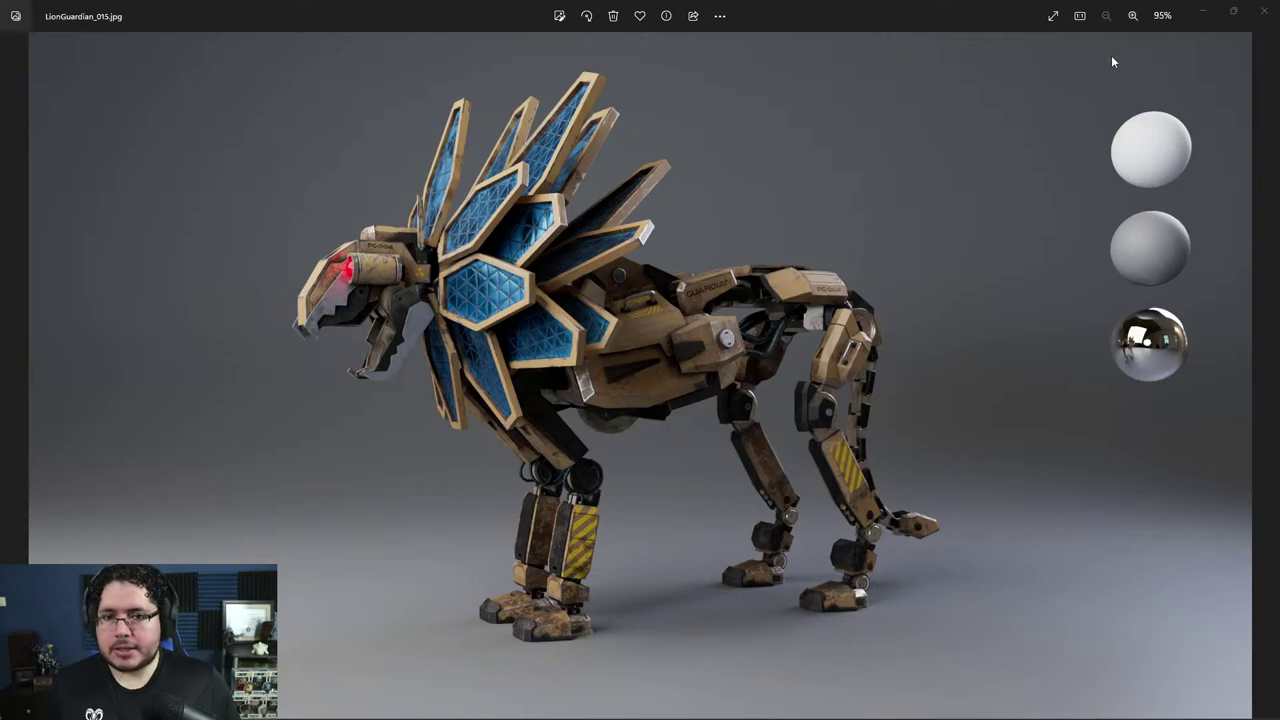
pyautogui.click(1264, 10)
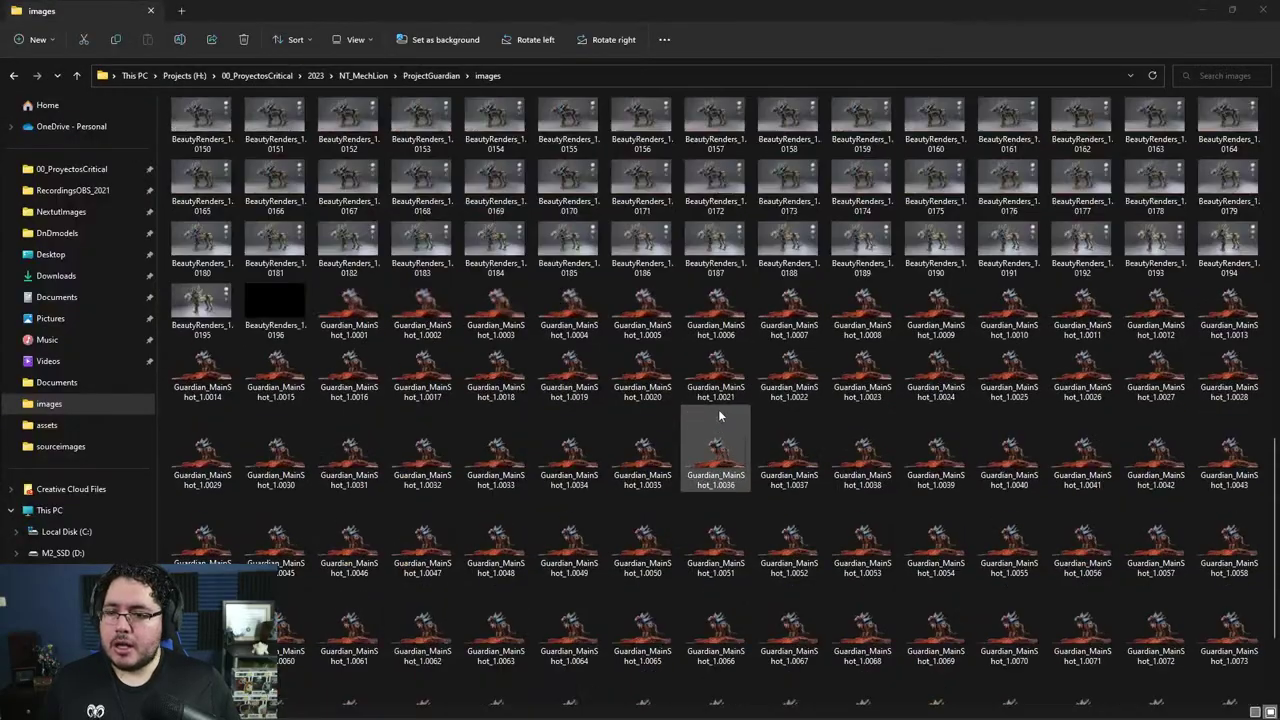
pyautogui.scroll(10, 718, 409)
pyautogui.doubleClick(289, 146)
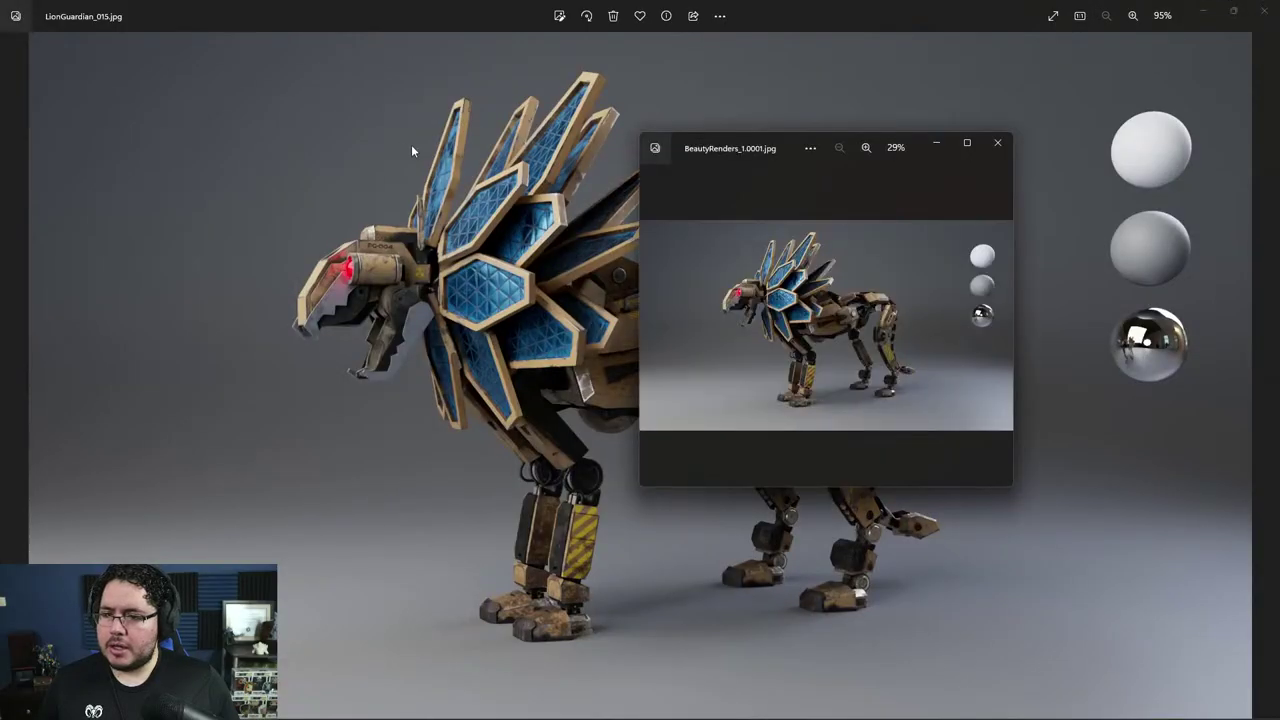
pyautogui.click(966, 143)
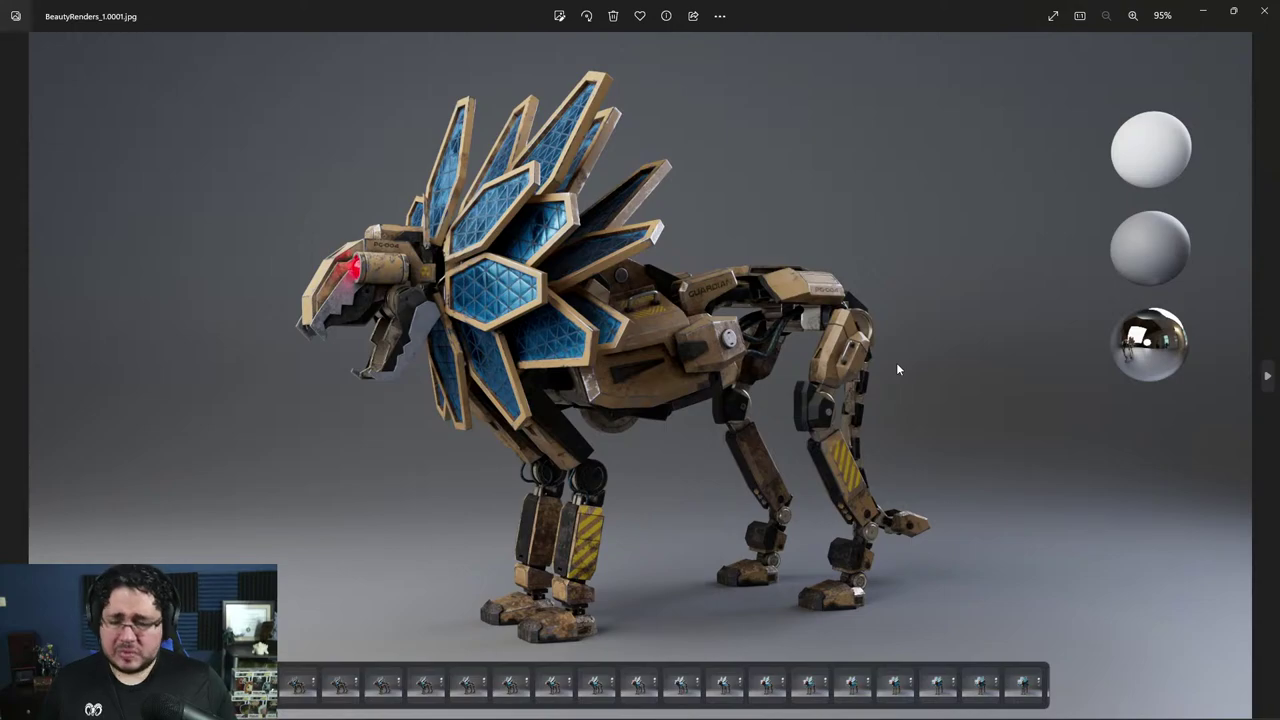
pyautogui.press('Right')
pyautogui.press('Right')
pyautogui.press('Right')
pyautogui.press('Right')
pyautogui.press('Right')
pyautogui.press('Right')
pyautogui.press('Right')
pyautogui.press('Right')
pyautogui.press('Right')
pyautogui.press('Right')
pyautogui.press('Right')
pyautogui.press('Right')
pyautogui.press('Right')
pyautogui.press('Right')
pyautogui.press('Right')
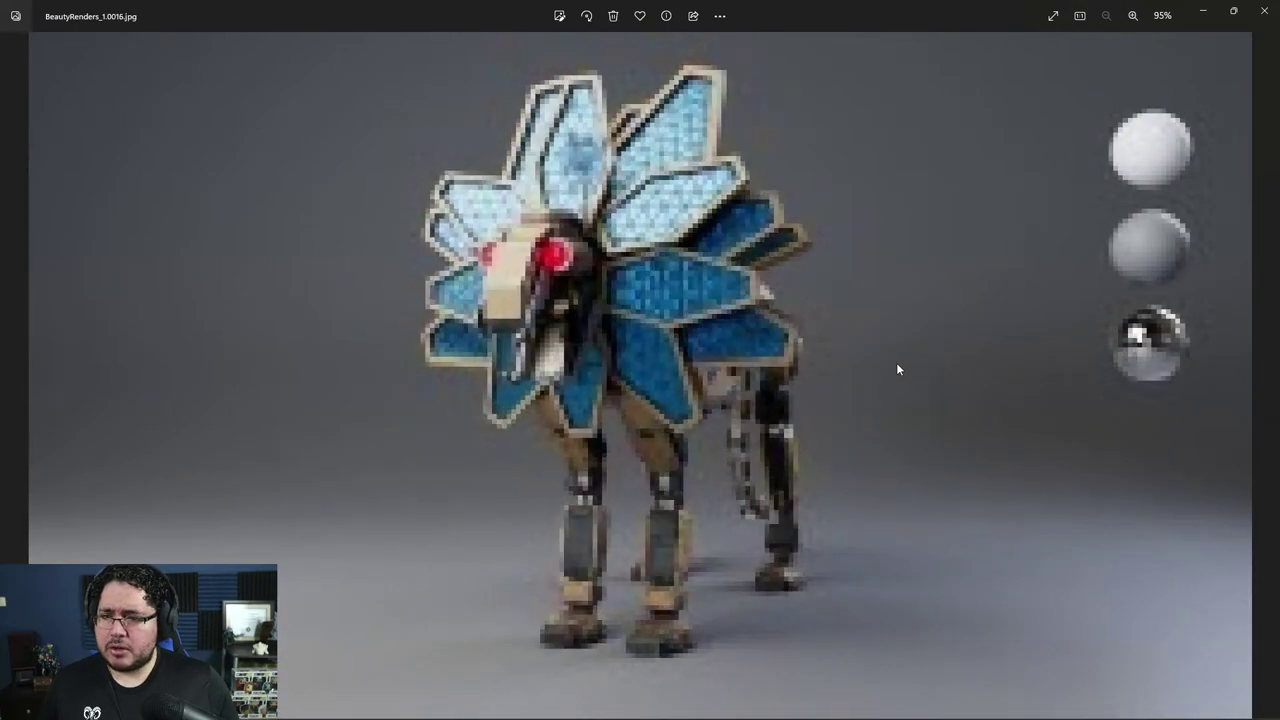
pyautogui.press('Right')
pyautogui.press('Right')
pyautogui.press('Right')
pyautogui.press('Right')
pyautogui.press('Right')
pyautogui.press('Right')
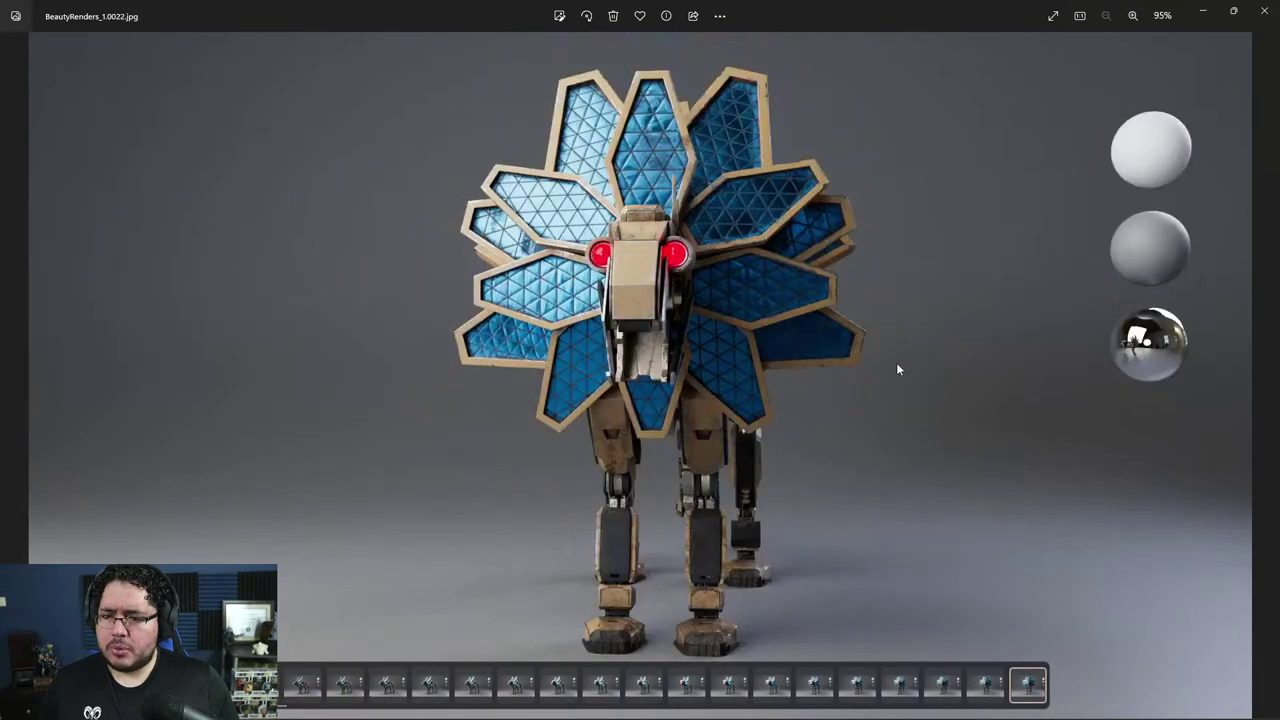
pyautogui.press('Right')
pyautogui.press('Right')
pyautogui.press('Right')
pyautogui.press('Right')
pyautogui.press('Right')
pyautogui.press('Right')
pyautogui.press('Right')
pyautogui.press('Right')
pyautogui.press('Right')
pyautogui.press('Right')
pyautogui.press('Right')
pyautogui.press('Right')
pyautogui.press('Right')
pyautogui.press('Right')
pyautogui.press('Right')
pyautogui.press('Right')
pyautogui.press('Right')
pyautogui.press('Right')
pyautogui.press('Right')
pyautogui.press('Right')
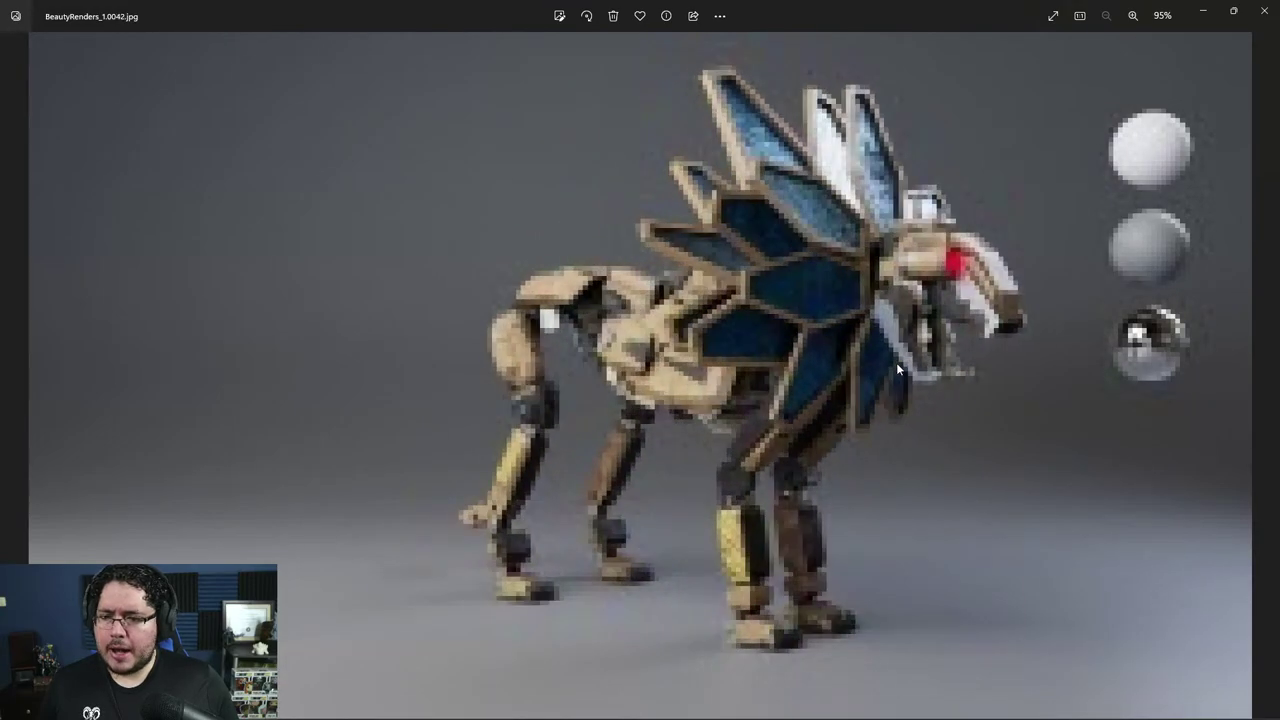
pyautogui.press('Right')
pyautogui.press('Right')
pyautogui.press('Right')
pyautogui.press('Right')
pyautogui.press('Right')
pyautogui.press('Right')
pyautogui.press('Right')
pyautogui.press('Right')
pyautogui.press('Right')
pyautogui.press('Right')
pyautogui.press('Right')
pyautogui.press('Right')
pyautogui.press('Right')
pyautogui.press('Right')
pyautogui.press('Right')
pyautogui.press('Right')
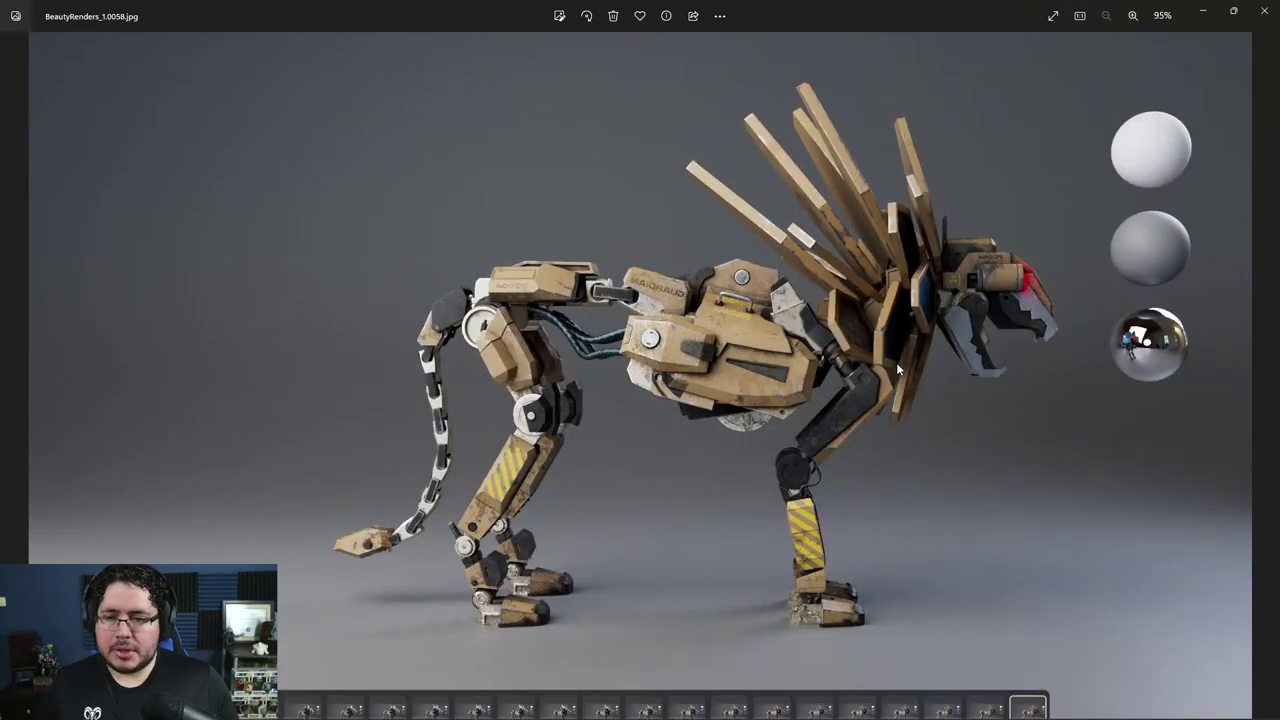
pyautogui.press('Right')
pyautogui.press('Right')
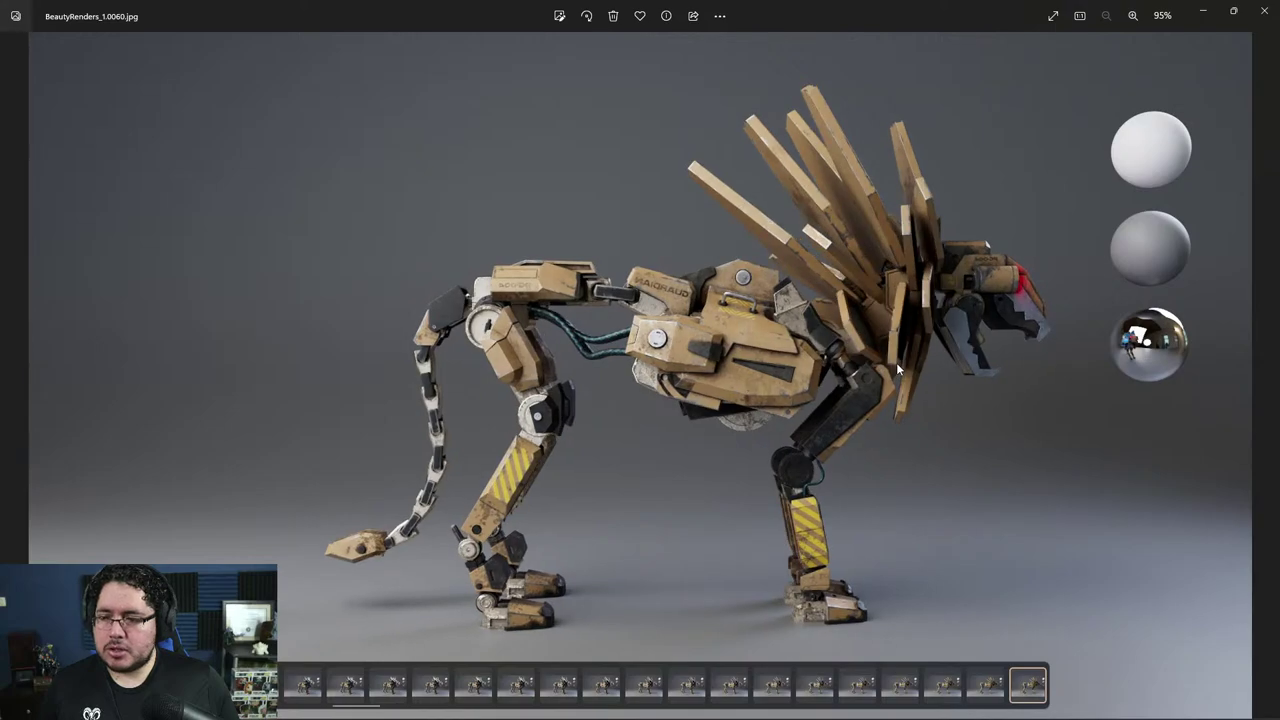
pyautogui.press('Right')
pyautogui.press('Right')
pyautogui.press('Right')
pyautogui.press('Right')
pyautogui.press('Right')
pyautogui.press('Right')
pyautogui.press('Right')
pyautogui.press('Right')
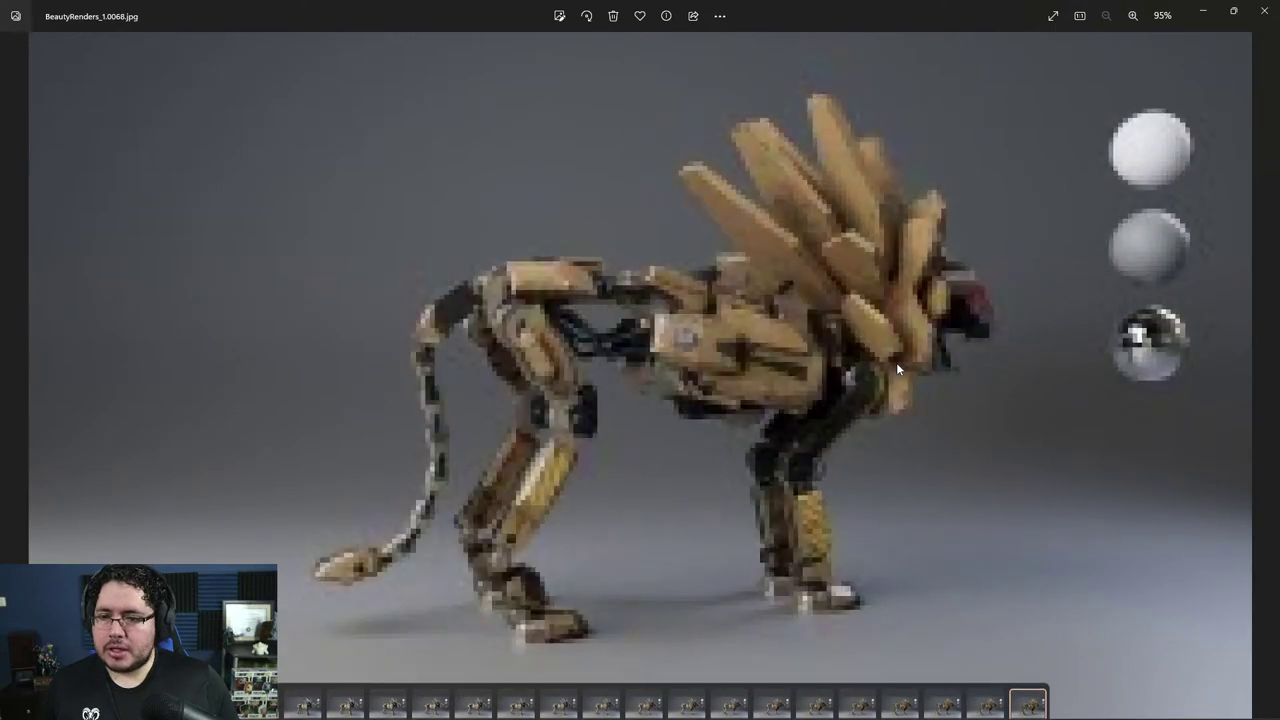
pyautogui.press('Right')
pyautogui.press('Right')
pyautogui.press('Right')
pyautogui.press('Right')
pyautogui.press('Right')
pyautogui.press('Right')
pyautogui.press('Right')
pyautogui.press('Right')
pyautogui.press('Right')
pyautogui.press('Right')
pyautogui.press('Right')
pyautogui.press('Right')
pyautogui.press('Right')
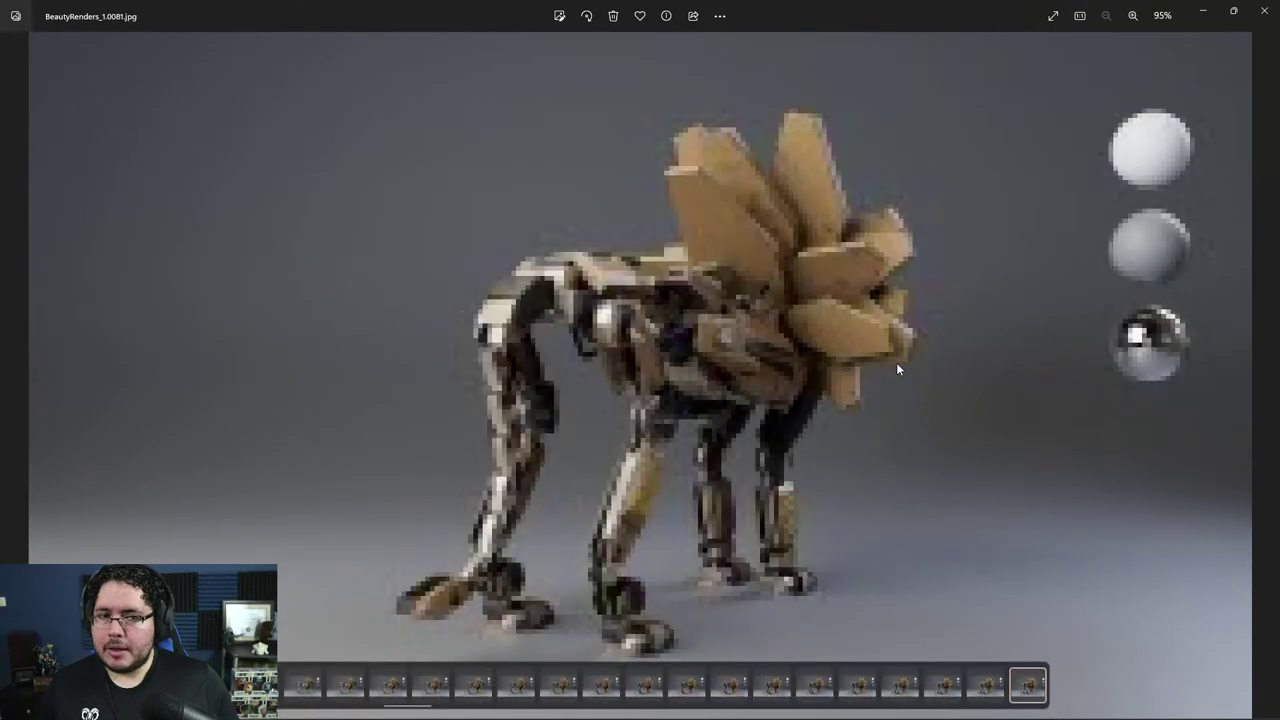
pyautogui.press('Right')
pyautogui.press('Right')
pyautogui.press('Right')
pyautogui.press('Right')
pyautogui.press('Right')
pyautogui.press('Right')
pyautogui.press('Right')
pyautogui.press('Right')
pyautogui.press('Right')
pyautogui.press('Right')
pyautogui.press('Right')
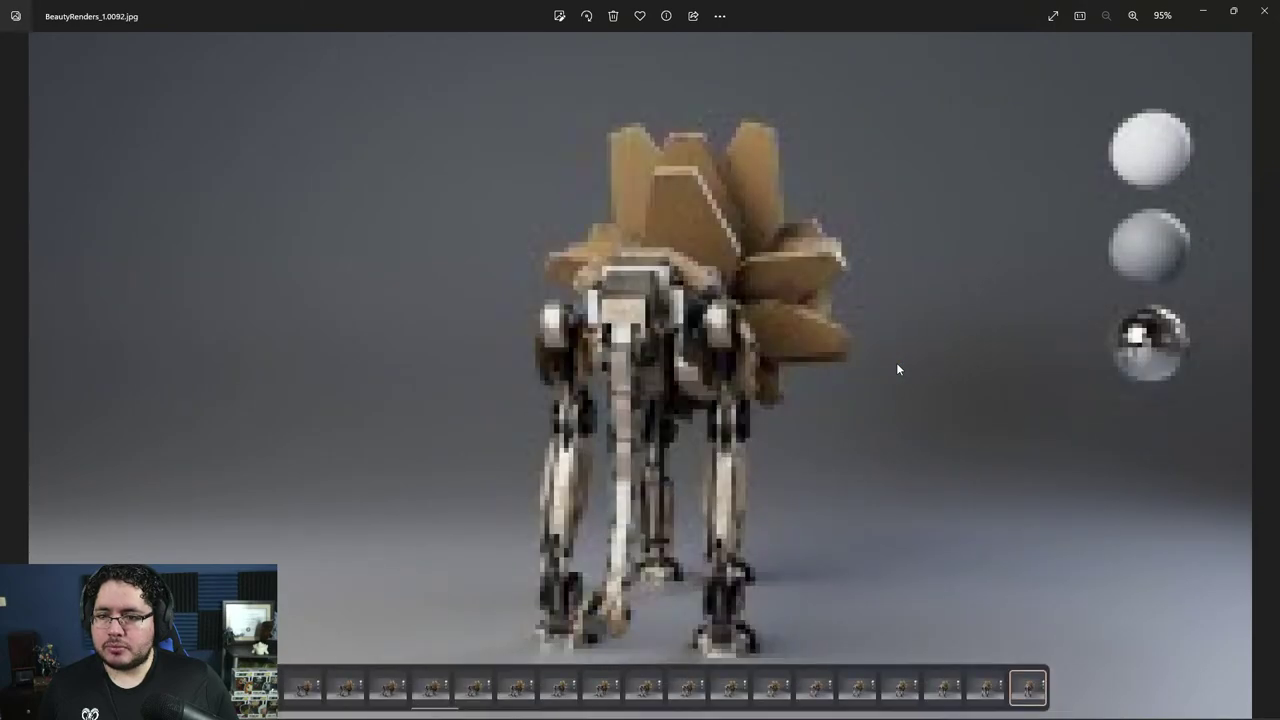
pyautogui.press('Right')
pyautogui.press('Right')
pyautogui.press('Right')
pyautogui.press('Right')
pyautogui.press('Right')
pyautogui.press('Right')
pyautogui.press('Right')
pyautogui.press('Right')
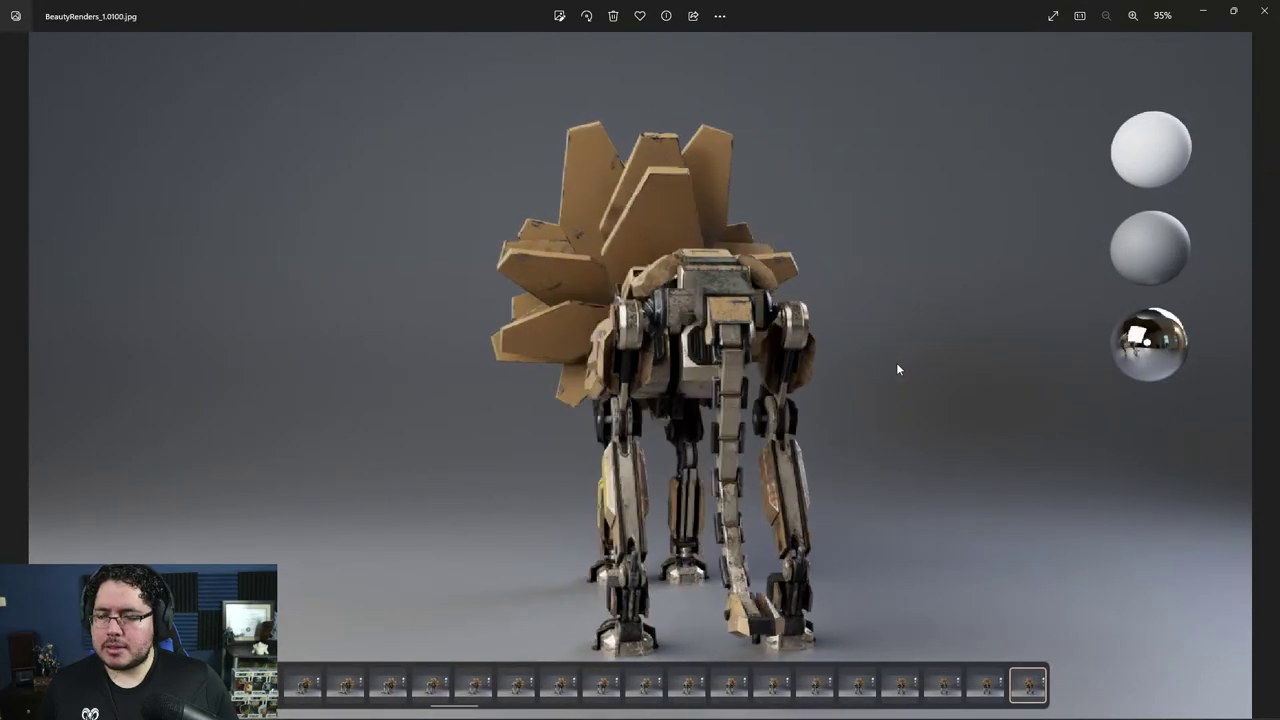
pyautogui.press('Right')
pyautogui.press('Right')
pyautogui.press('Right')
pyautogui.press('Right')
pyautogui.press('Right')
pyautogui.press('Right')
pyautogui.press('Right')
pyautogui.press('Right')
pyautogui.press('Right')
pyautogui.press('Right')
pyautogui.press('Right')
pyautogui.press('Right')
pyautogui.press('Right')
pyautogui.press('Right')
pyautogui.press('Right')
pyautogui.press('Right')
pyautogui.press('Right')
pyautogui.press('Right')
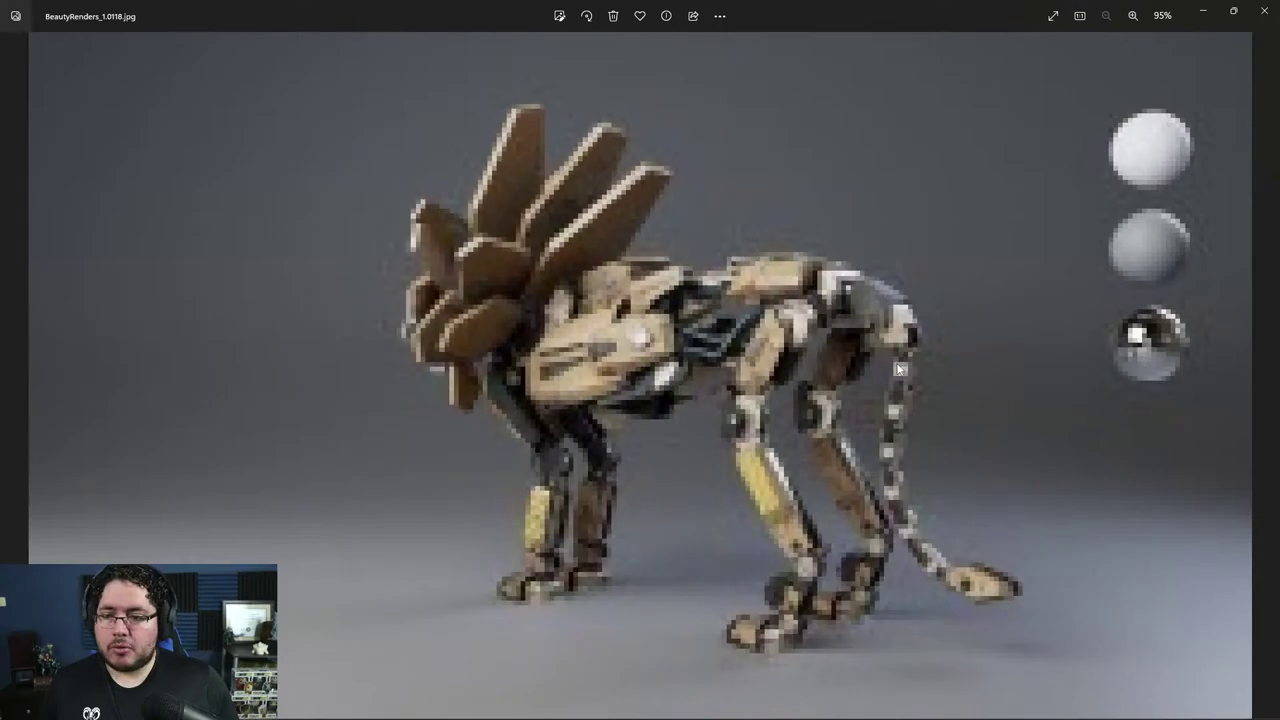
pyautogui.press('Right')
pyautogui.press('Right')
pyautogui.press('Right')
pyautogui.press('Right')
pyautogui.press('Right')
pyautogui.press('Right')
pyautogui.press('Right')
pyautogui.press('Right')
pyautogui.press('Right')
pyautogui.press('Right')
pyautogui.press('Right')
pyautogui.press('Right')
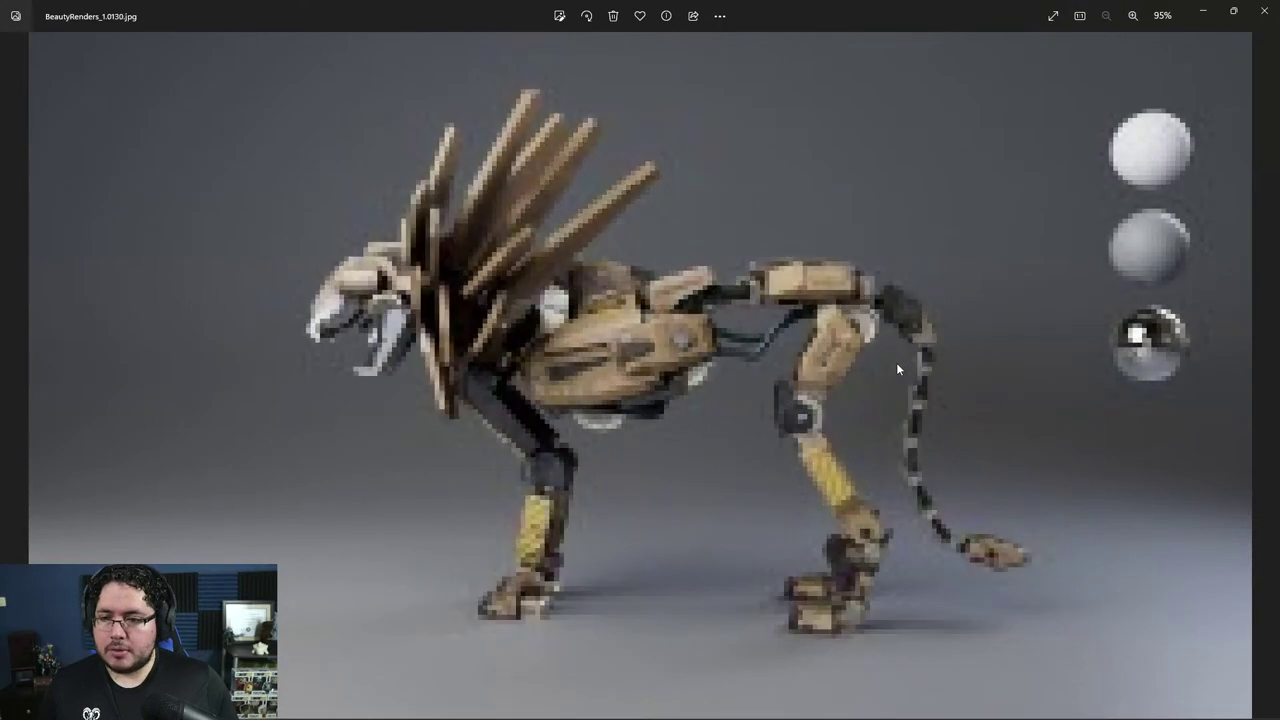
pyautogui.press('Right')
pyautogui.press('Right')
pyautogui.press('Right')
pyautogui.press('Right')
pyautogui.press('Right')
pyautogui.press('Right')
pyautogui.press('Right')
pyautogui.press('Right')
pyautogui.press('Right')
pyautogui.press('Right')
pyautogui.press('Right')
pyautogui.press('Right')
pyautogui.press('Right')
pyautogui.press('Right')
pyautogui.press('Right')
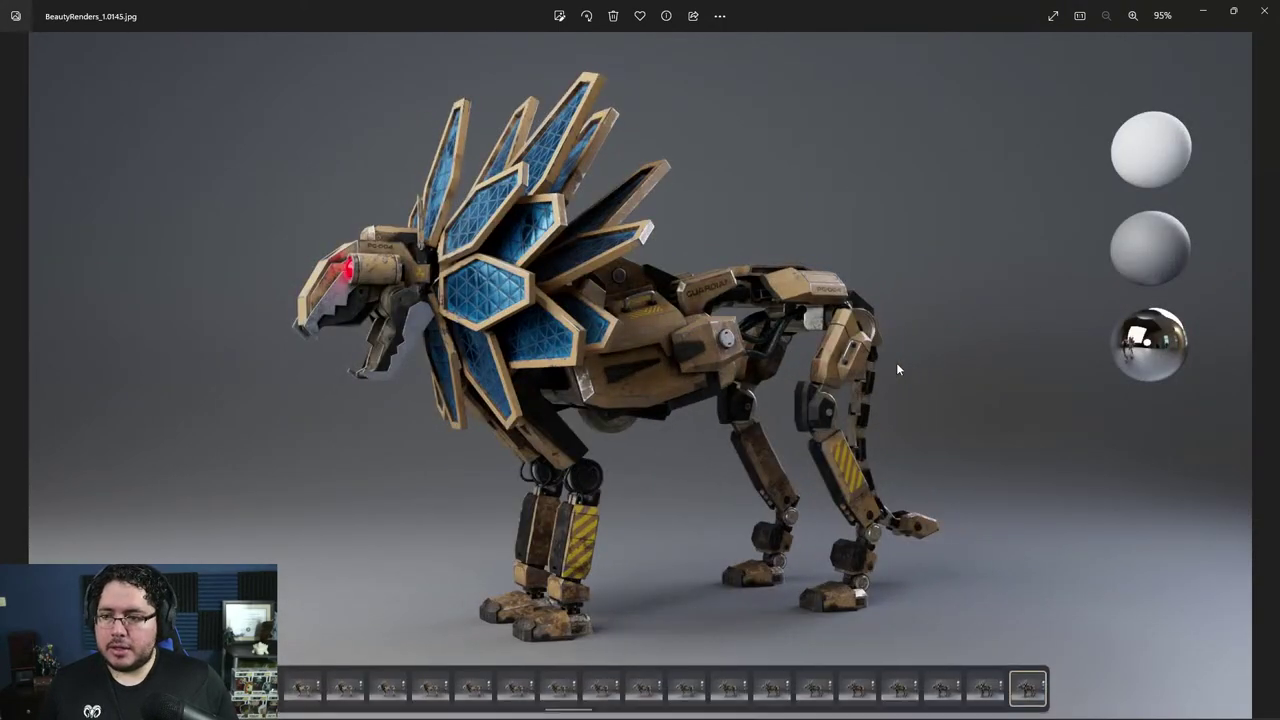
pyautogui.press('Right')
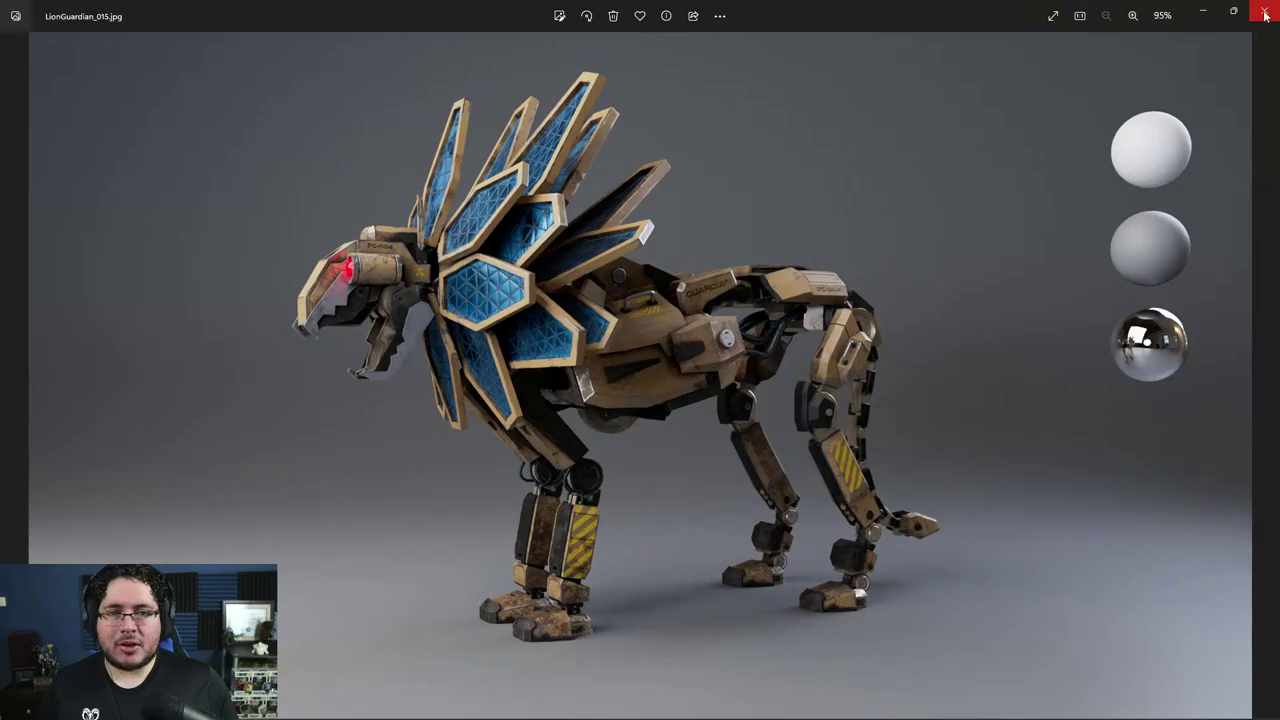
pyautogui.click(1265, 14)
# Minimize File Explorer, close the Arnold RenderView, and restore the Maya window.
pyautogui.click(1202, 9)
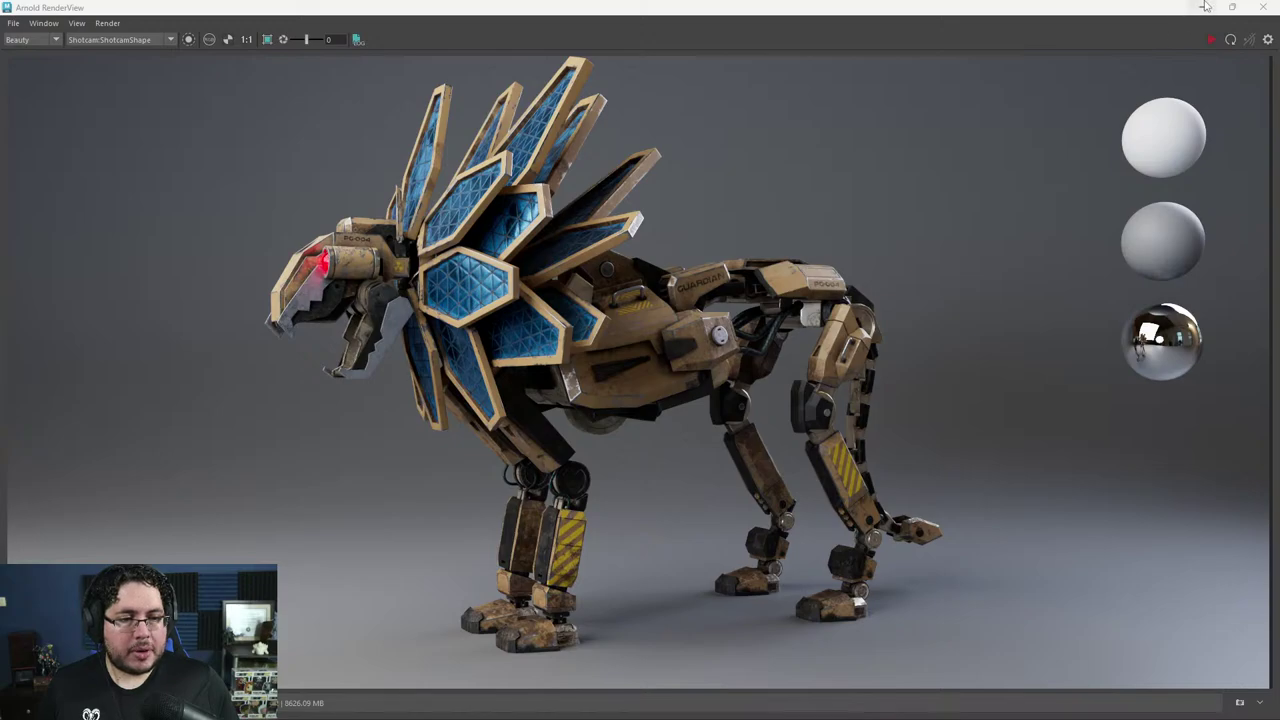
pyautogui.click(1266, 8)
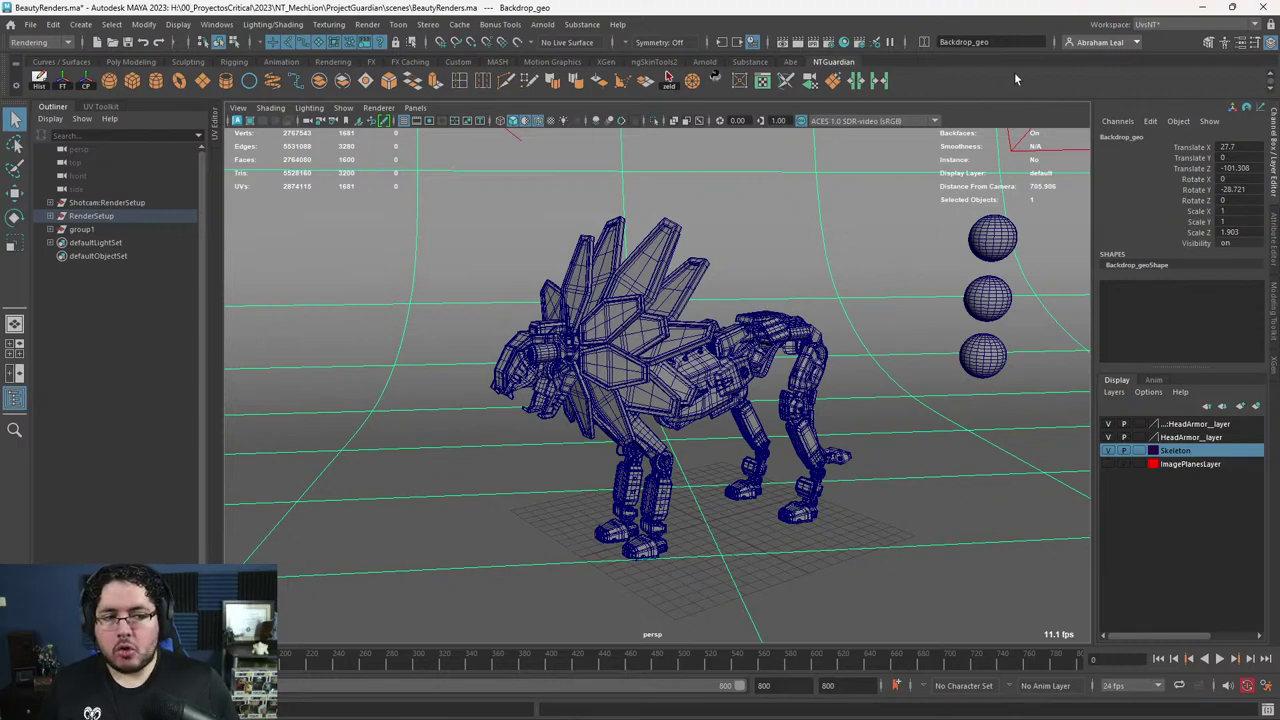
pyautogui.click(1231, 7)
# Bring ZBrush forward, reframe the wand handle edge-on, and set Draw Size to about 25.5.
pyautogui.click(777, 8)
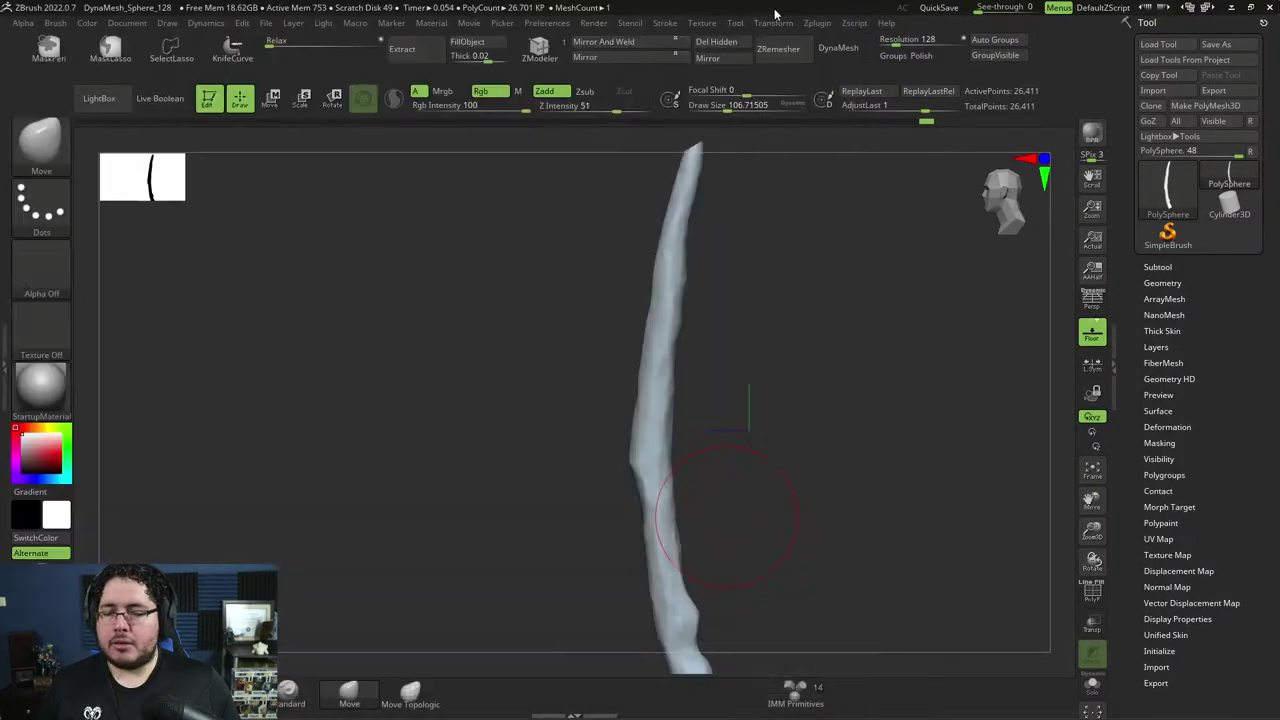
pyautogui.keyDown('alt'); pyautogui.moveTo(827, 362); pyautogui.dragTo(834, 357); pyautogui.keyUp('alt')
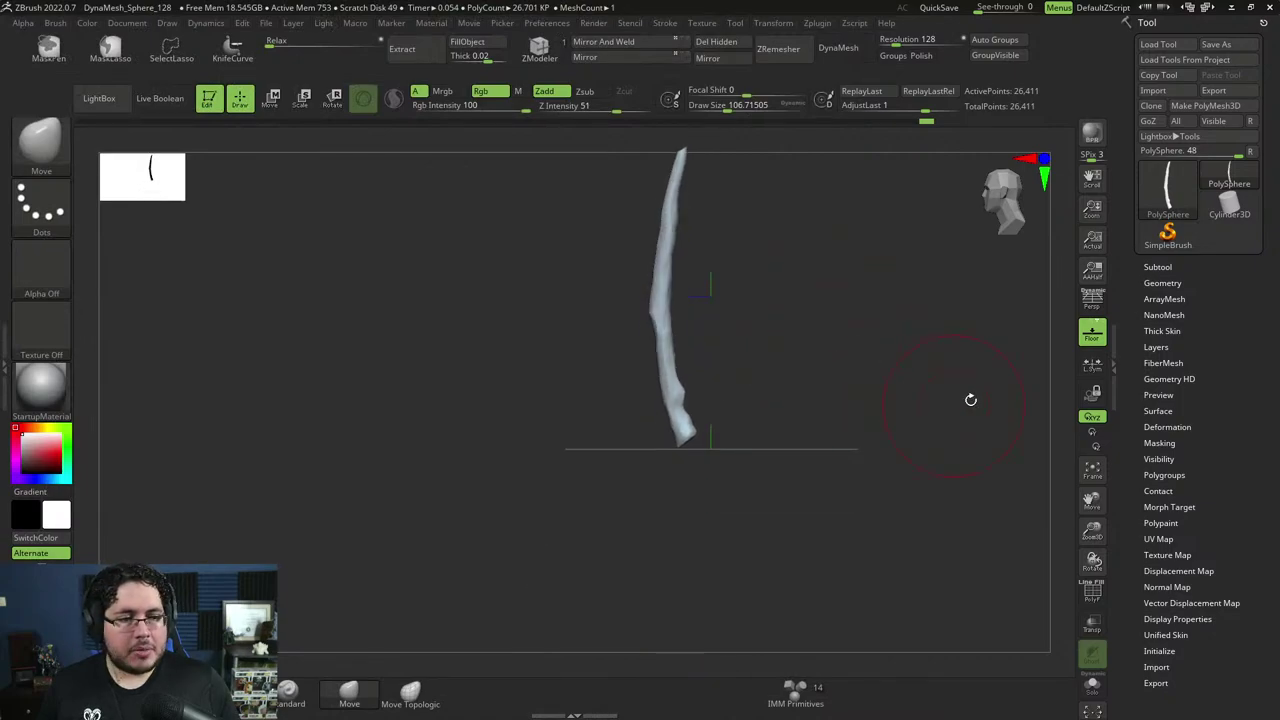
pyautogui.moveTo(938, 376)
pyautogui.keyDown('alt'); pyautogui.mouseDown()
pyautogui.moveTo(941, 434)
pyautogui.moveTo(934, 373)
pyautogui.moveTo(921, 420)
pyautogui.mouseUp(); pyautogui.keyUp('alt')
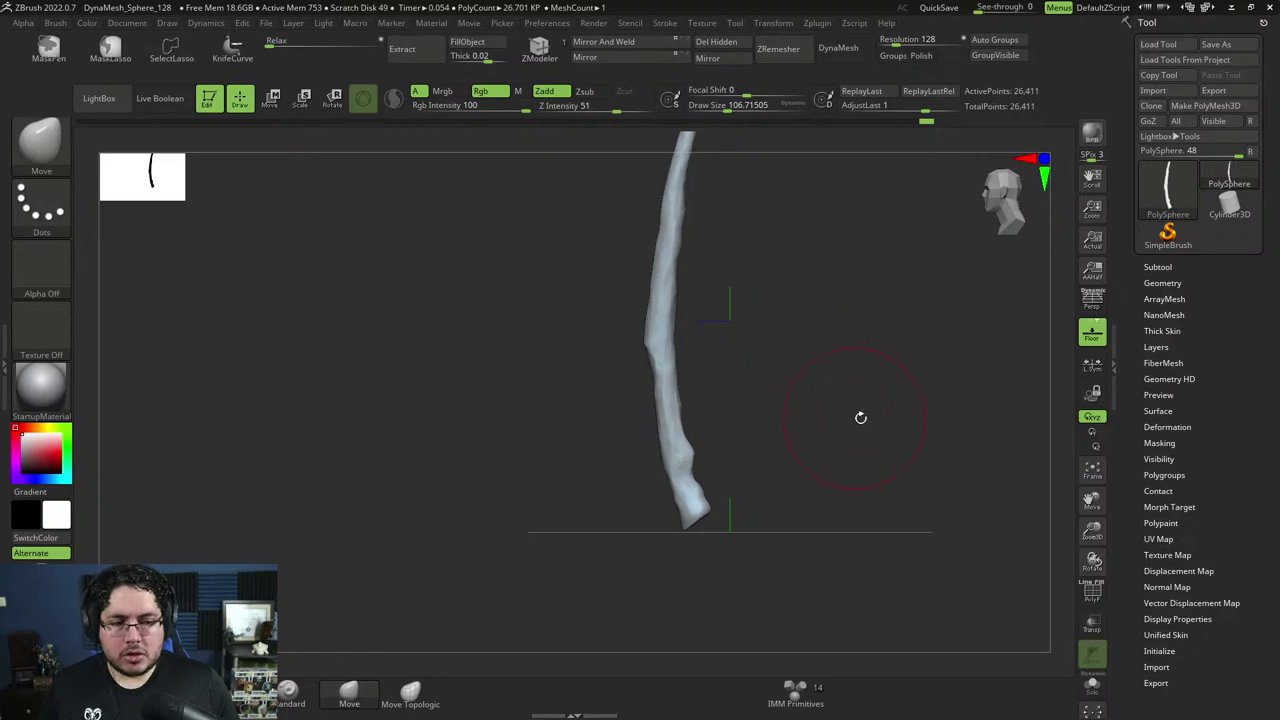
pyautogui.moveTo(860, 417)
pyautogui.mouseDown()
pyautogui.moveTo(846, 337)
pyautogui.moveTo(851, 374)
pyautogui.moveTo(858, 360)
pyautogui.mouseUp()
pyautogui.press('space')
pyautogui.press('space')
pyautogui.moveTo(858, 360); pyautogui.dragTo(837, 360)
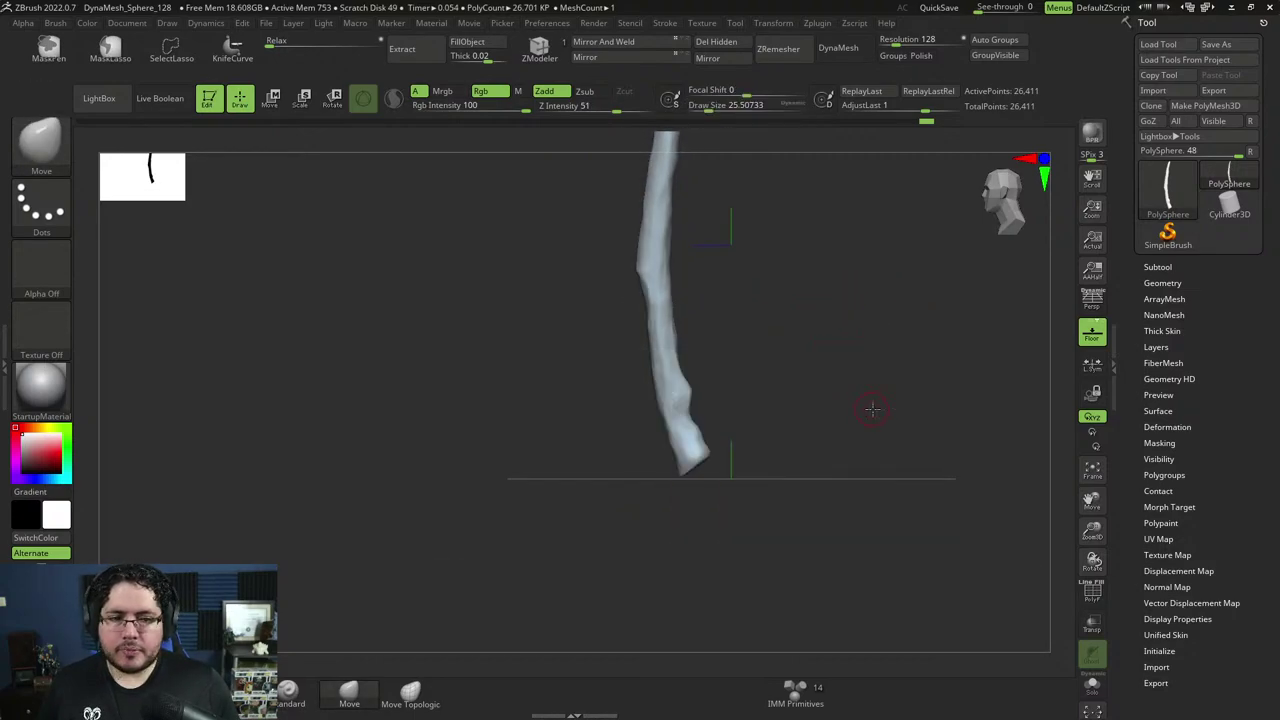
pyautogui.moveTo(872, 409); pyautogui.dragTo(870, 385)
# Insert a cube as a new subtool and select it for transforming.
pyautogui.click(1157, 267)
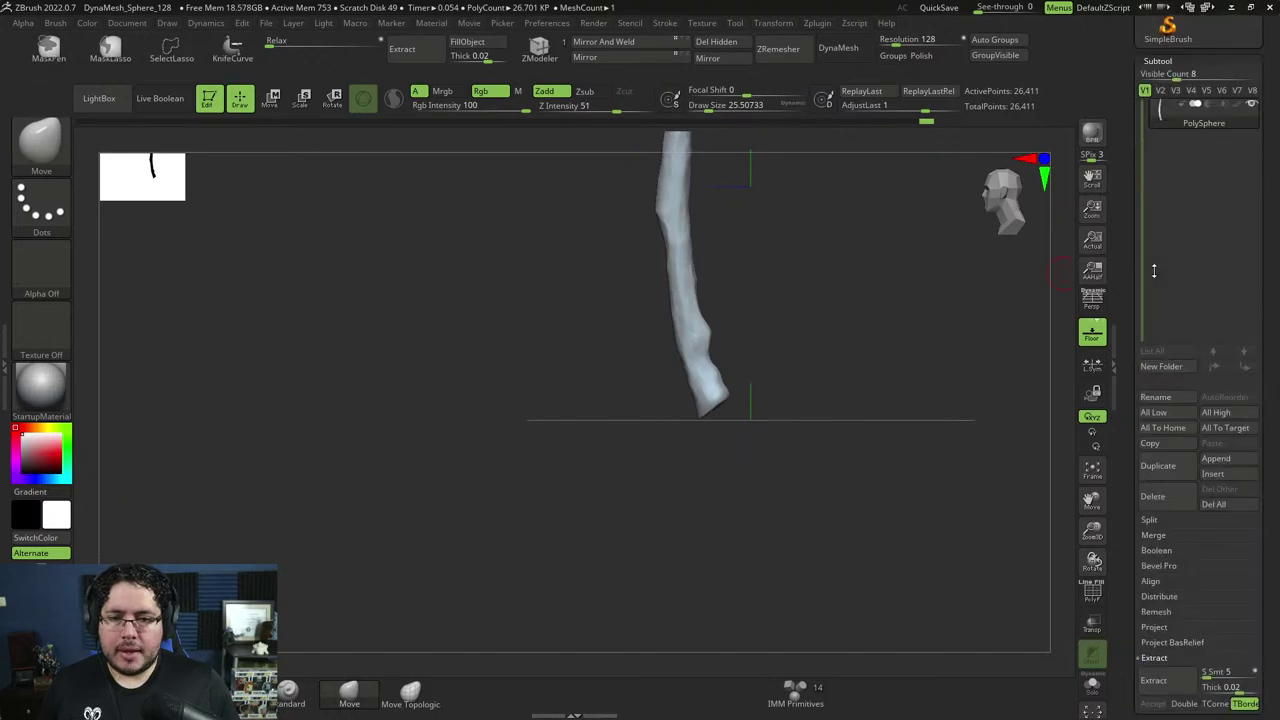
pyautogui.click(1230, 474)
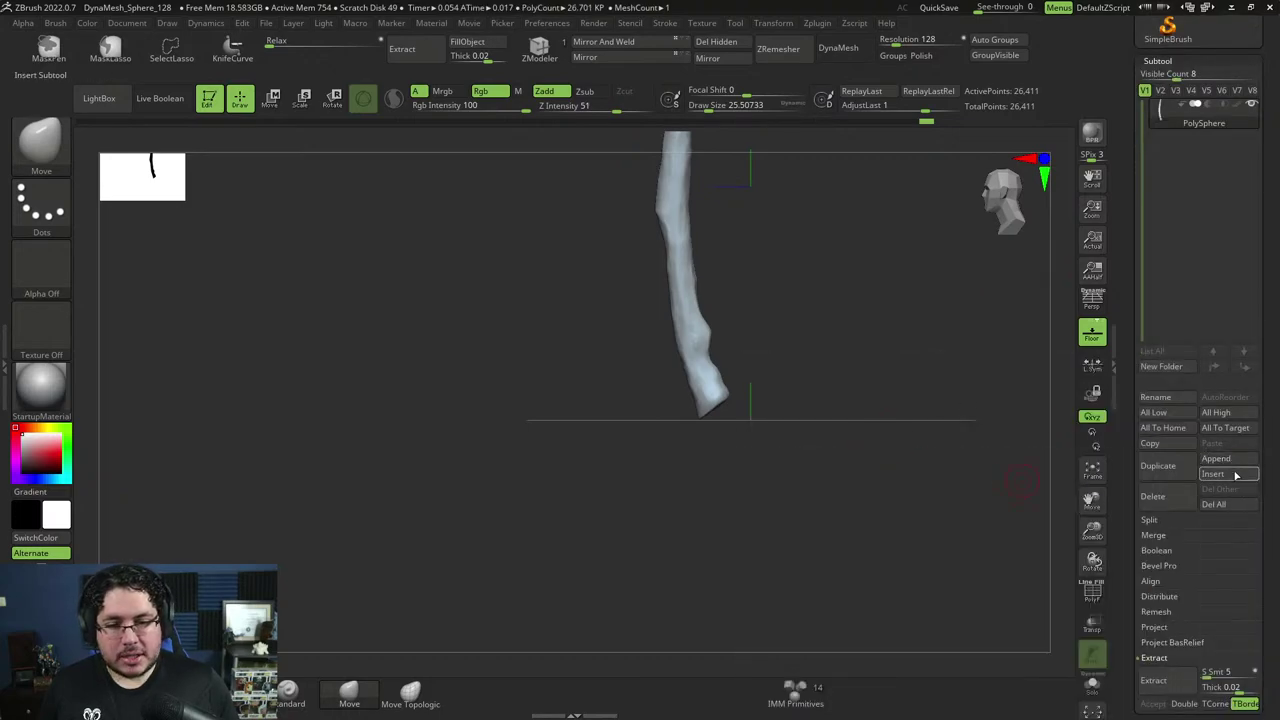
pyautogui.click(1236, 475)
pyautogui.click(850, 443)
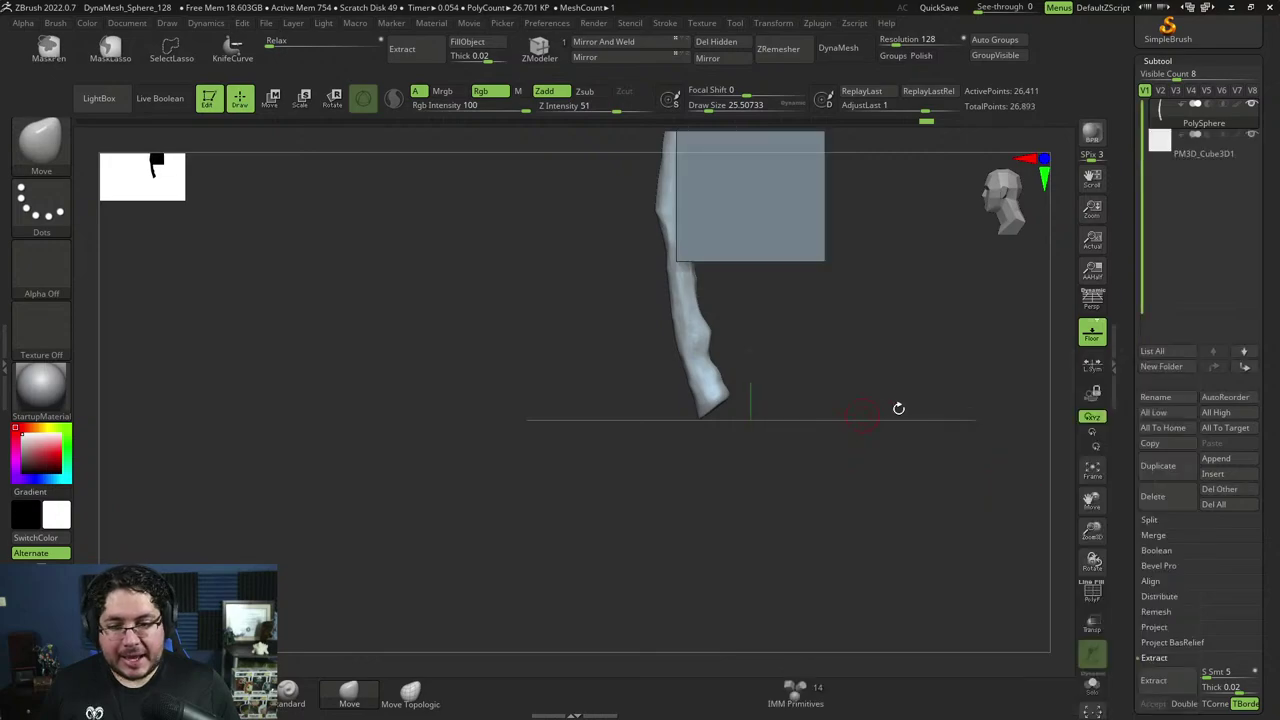
pyautogui.press('w')
pyautogui.keyDown('alt'); pyautogui.click(796, 246); pyautogui.keyUp('alt')
# Move the cube down in front of the handle and stretch it into an upright bar.
pyautogui.keyDown('alt'); pyautogui.moveTo(883, 208); pyautogui.dragTo(897, 307); pyautogui.keyUp('alt')
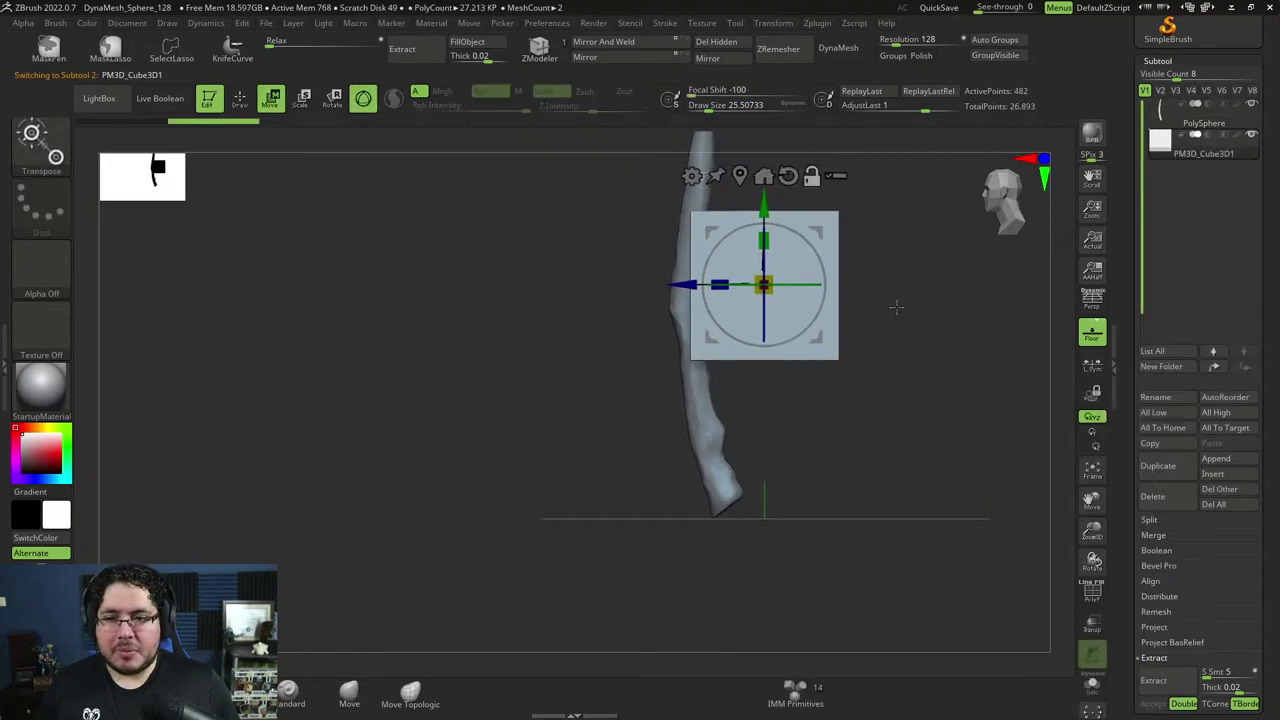
pyautogui.moveTo(764, 205); pyautogui.dragTo(764, 449)
pyautogui.keyDown('alt'); pyautogui.moveTo(897, 412); pyautogui.dragTo(909, 263); pyautogui.keyUp('alt')
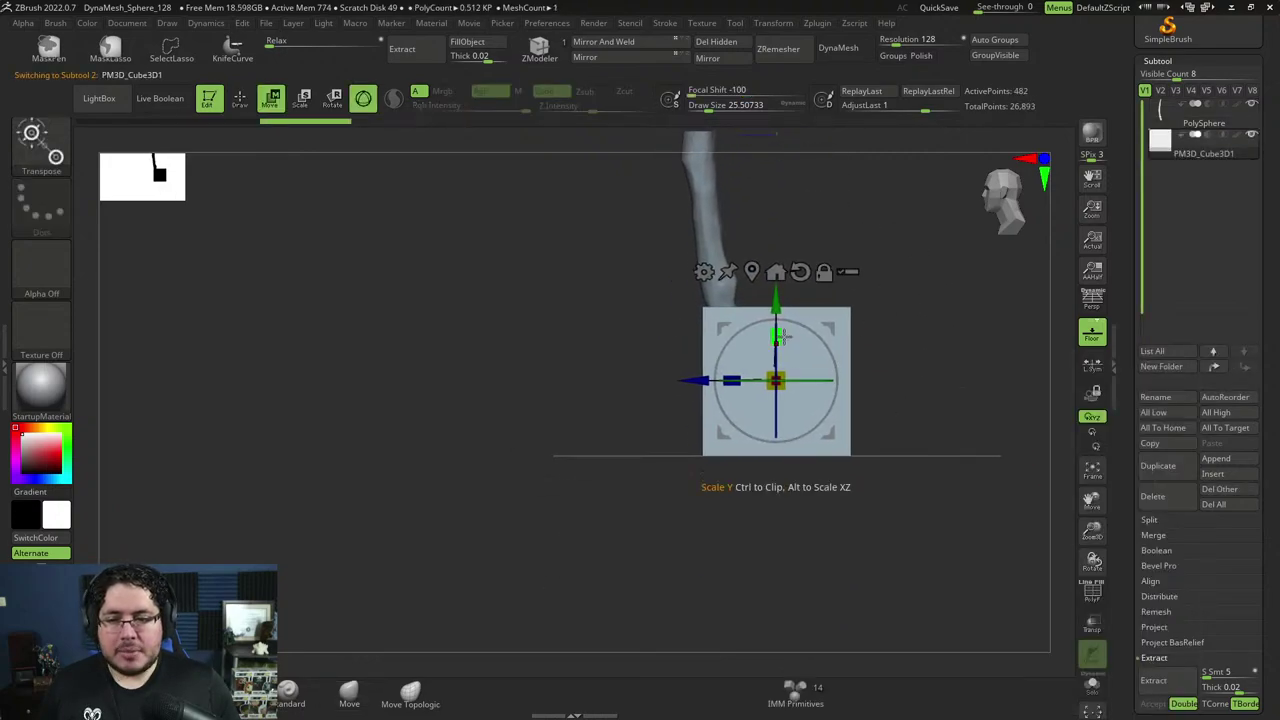
pyautogui.moveTo(777, 336); pyautogui.dragTo(776, 367)
pyautogui.moveTo(697, 448); pyautogui.dragTo(672, 603)
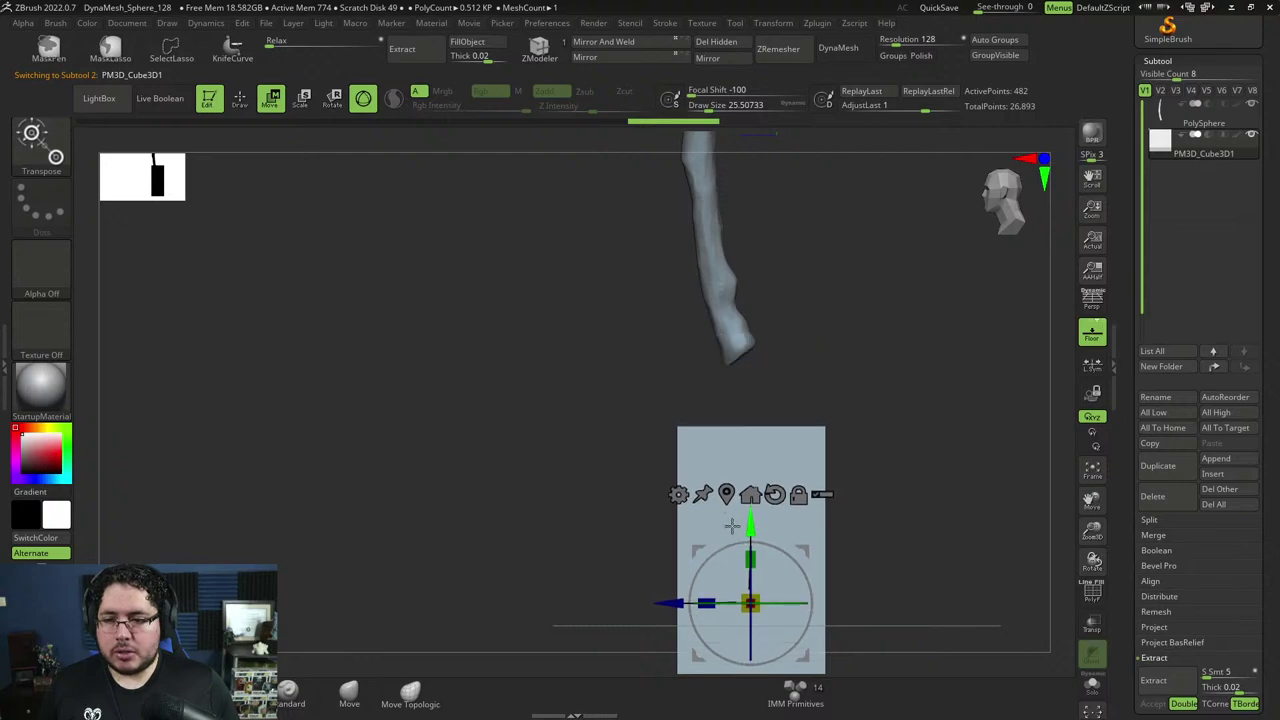
pyautogui.moveTo(732, 525); pyautogui.dragTo(885, 430)
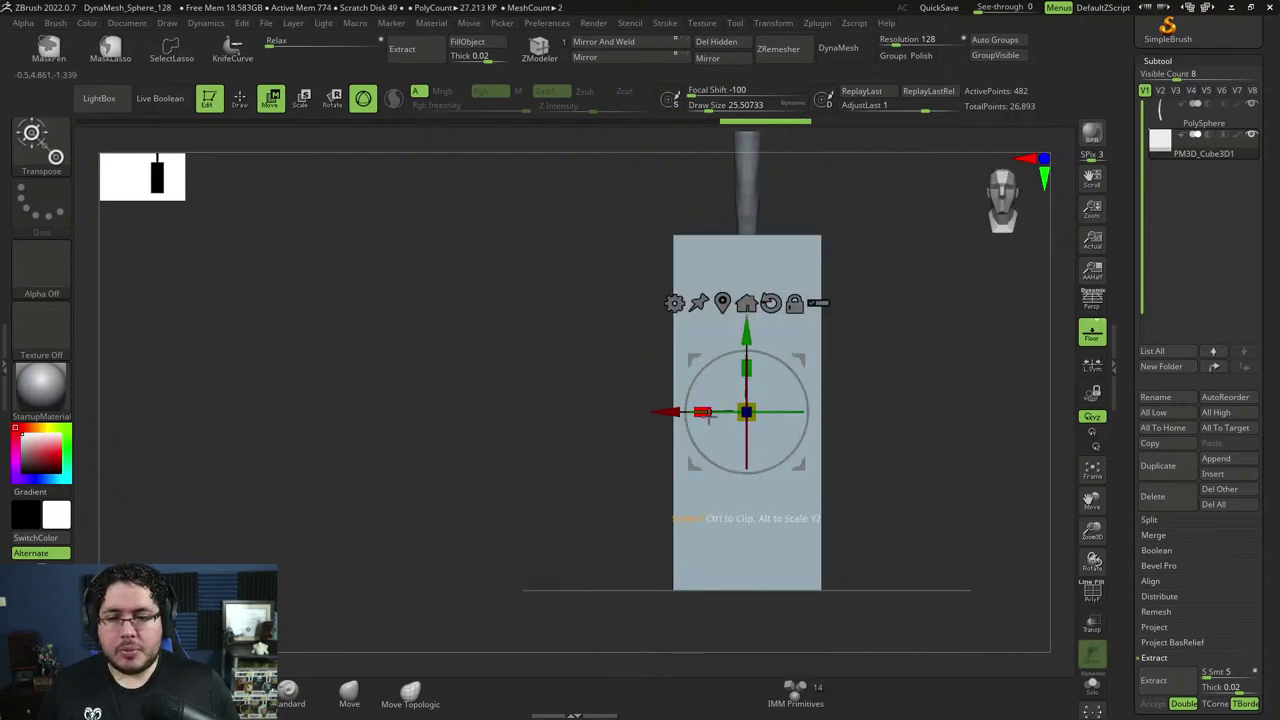
pyautogui.moveTo(707, 420); pyautogui.dragTo(773, 407)
# Give the block a square footprint, rescale it, and align it directly beneath the shaft.
pyautogui.moveTo(555, 454); pyautogui.dragTo(566, 592)
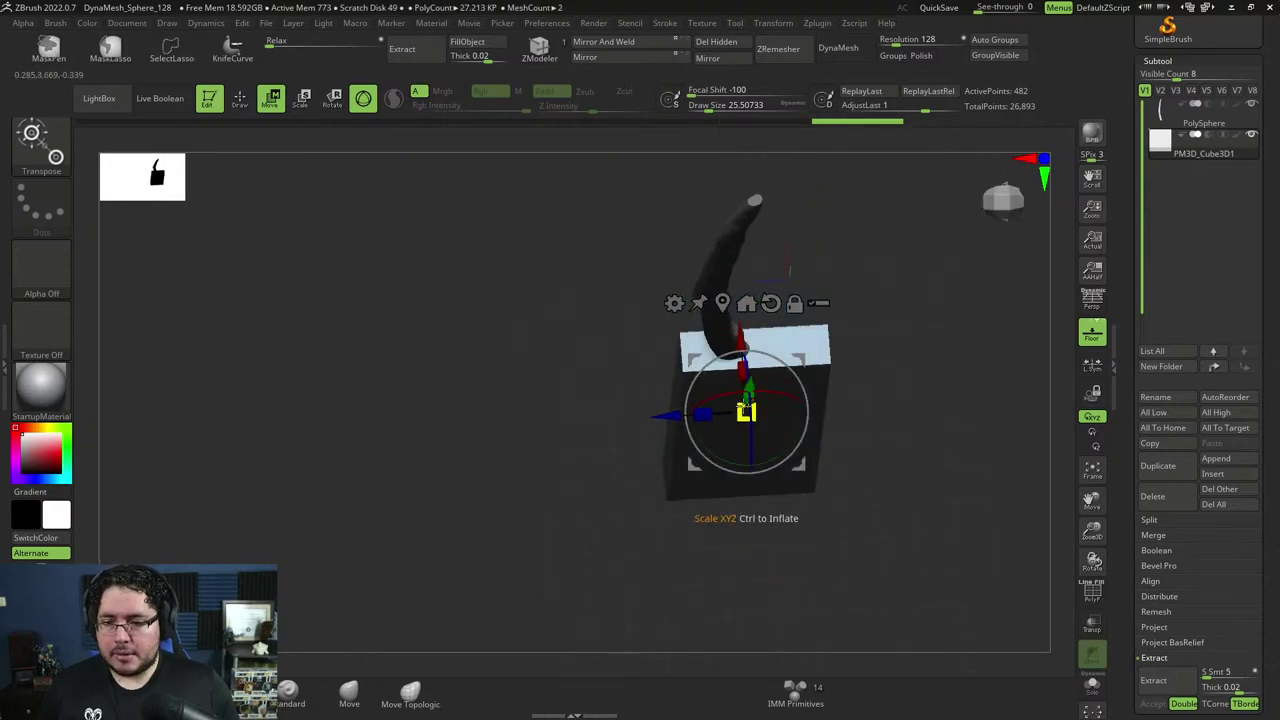
pyautogui.moveTo(880, 395); pyautogui.dragTo(891, 472)
pyautogui.moveTo(747, 368); pyautogui.dragTo(747, 361)
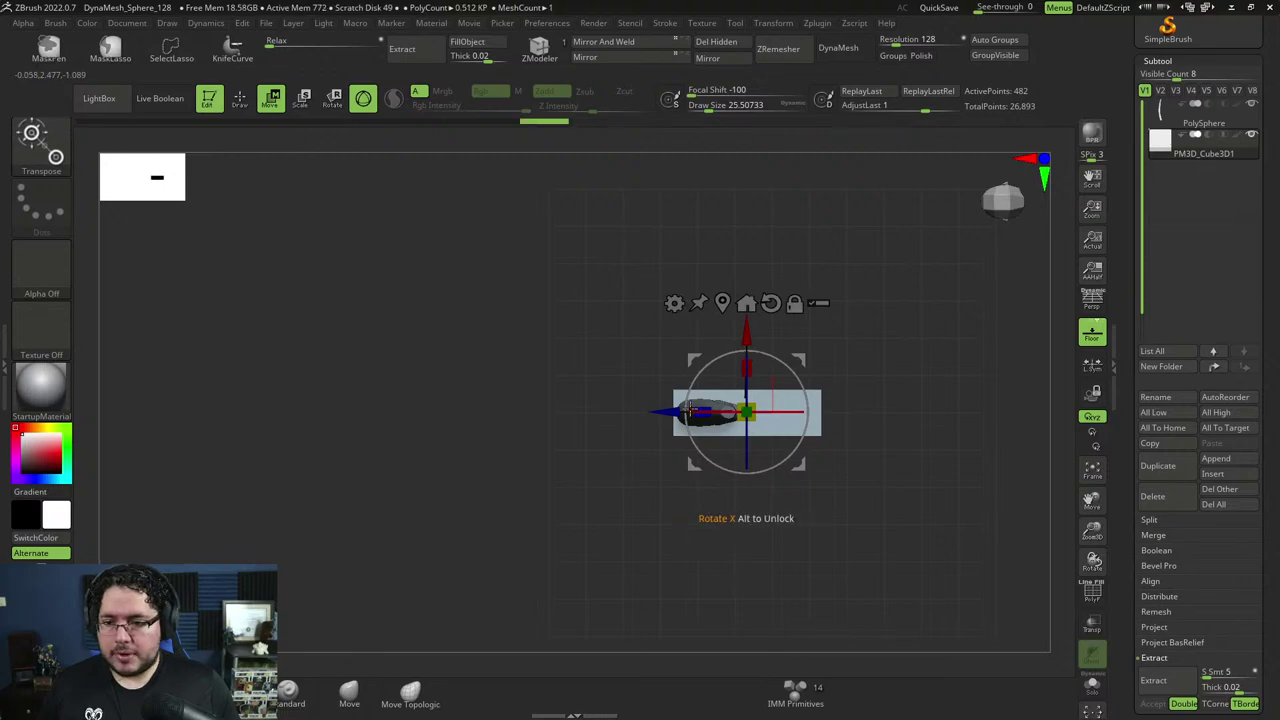
pyautogui.moveTo(703, 411); pyautogui.dragTo(805, 415)
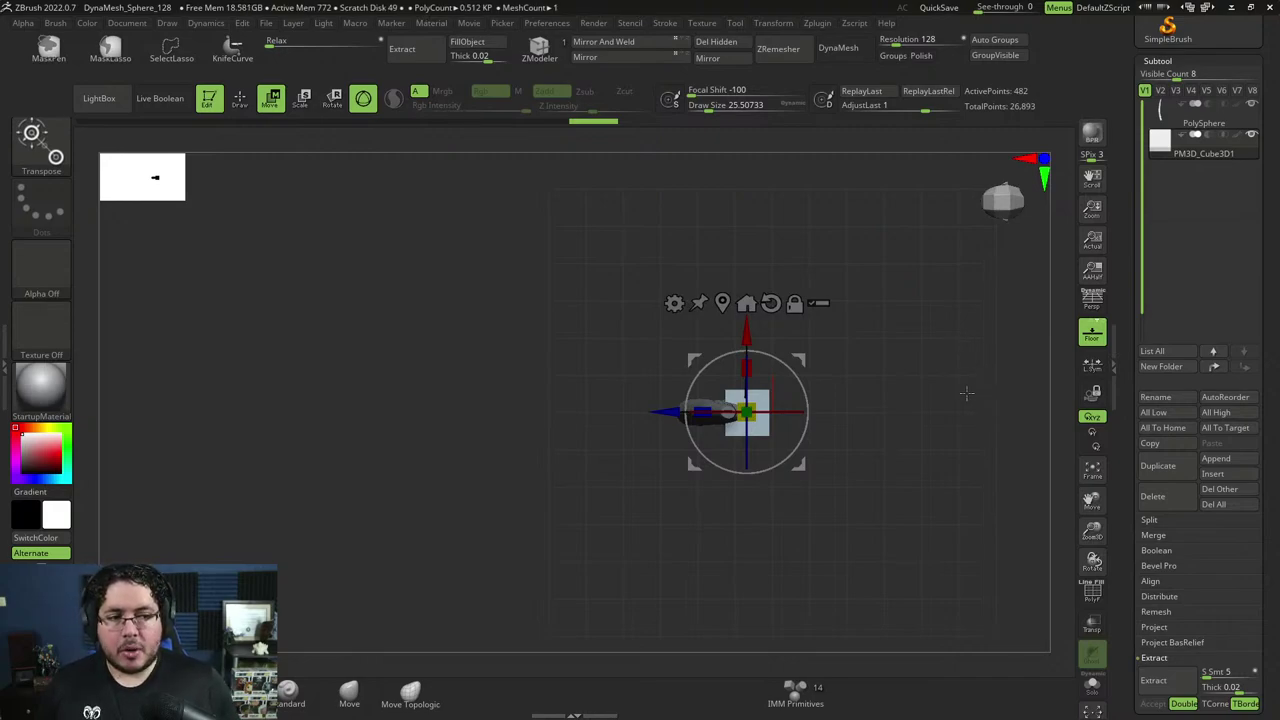
pyautogui.keyDown('shift'); pyautogui.moveTo(962, 463); pyautogui.dragTo(908, 374); pyautogui.keyUp('shift')
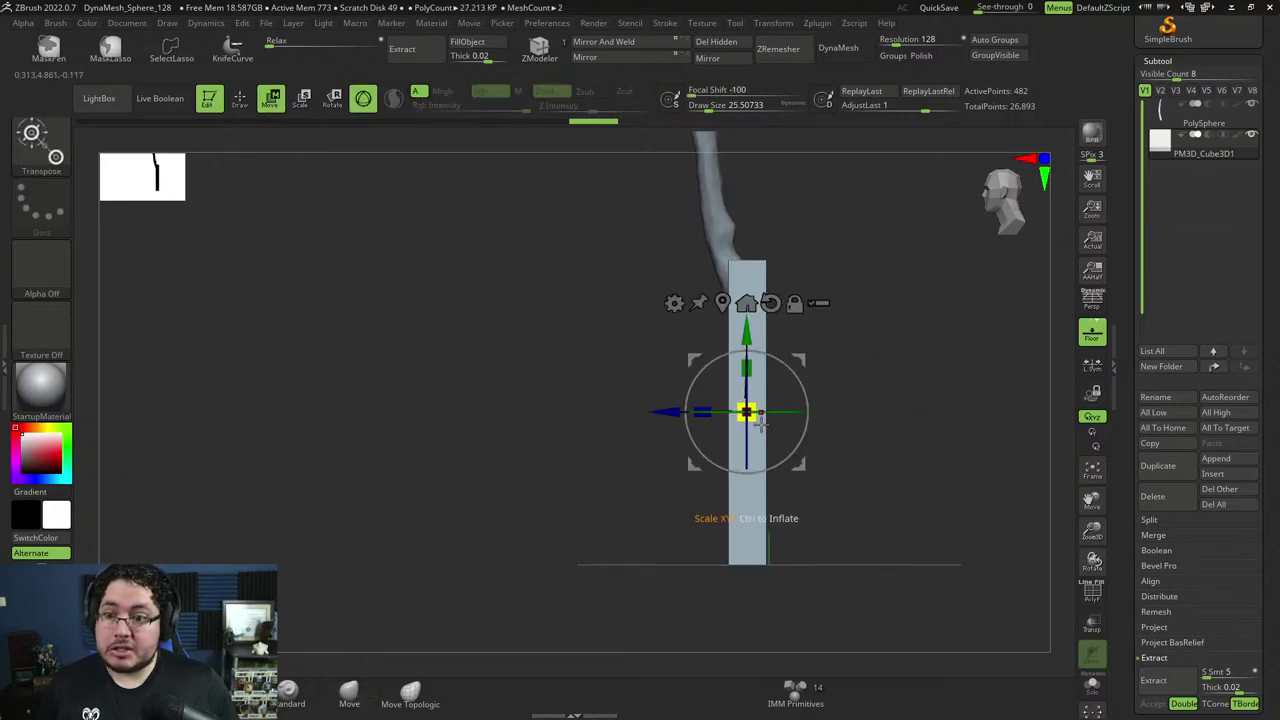
pyautogui.moveTo(755, 419); pyautogui.dragTo(762, 415)
pyautogui.moveTo(750, 366); pyautogui.dragTo(750, 370)
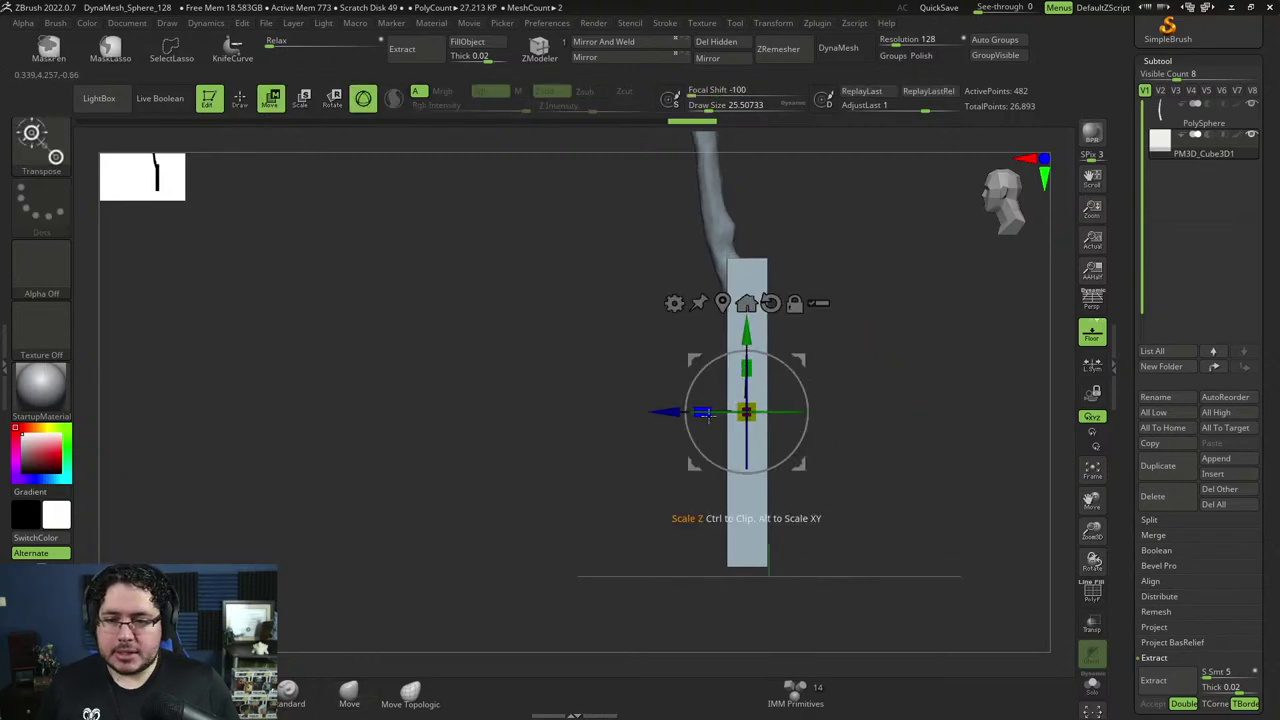
pyautogui.moveTo(707, 415); pyautogui.dragTo(704, 415)
pyautogui.moveTo(751, 345)
pyautogui.mouseDown()
pyautogui.moveTo(751, 368)
pyautogui.moveTo(751, 351)
pyautogui.mouseUp()
pyautogui.moveTo(678, 415); pyautogui.dragTo(665, 415)
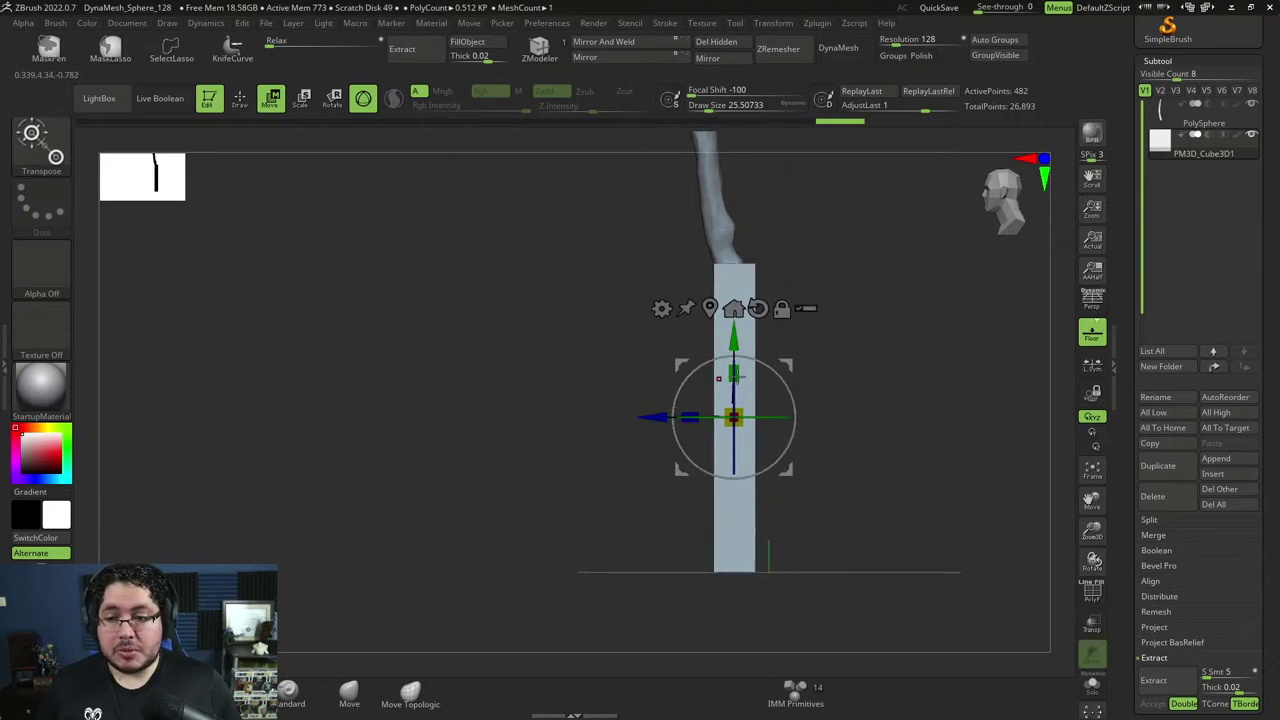
# Switch back to the Move sculpting brush and enlarge its draw size.
pyautogui.press('q')
pyautogui.press('space')
pyautogui.moveTo(793, 345); pyautogui.dragTo(843, 343)
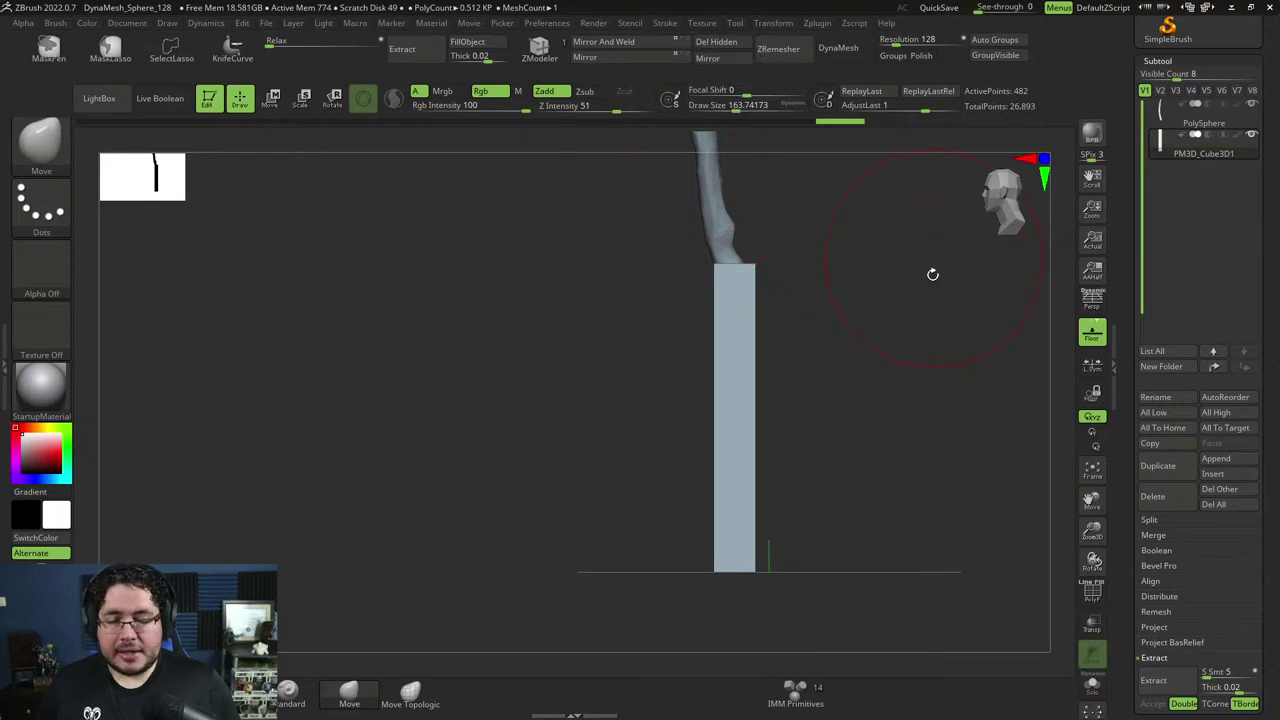
# DynaMesh the column for even, dense geometry, and shrink the brush.
pyautogui.press('space')
pyautogui.moveTo(930, 326); pyautogui.dragTo(890, 312)
pyautogui.press('space')
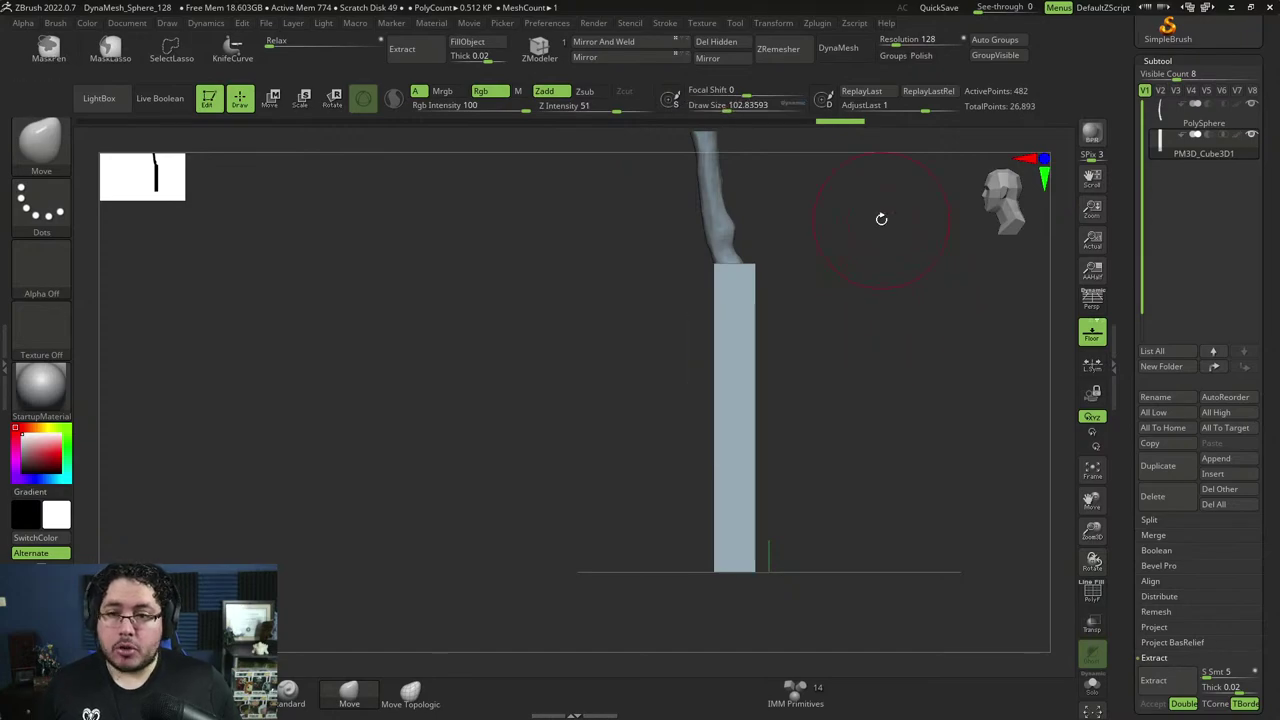
pyautogui.click(838, 48)
pyautogui.press('space')
pyautogui.moveTo(829, 278)
pyautogui.mouseDown()
pyautogui.moveTo(816, 278)
pyautogui.moveTo(841, 372)
pyautogui.mouseUp()
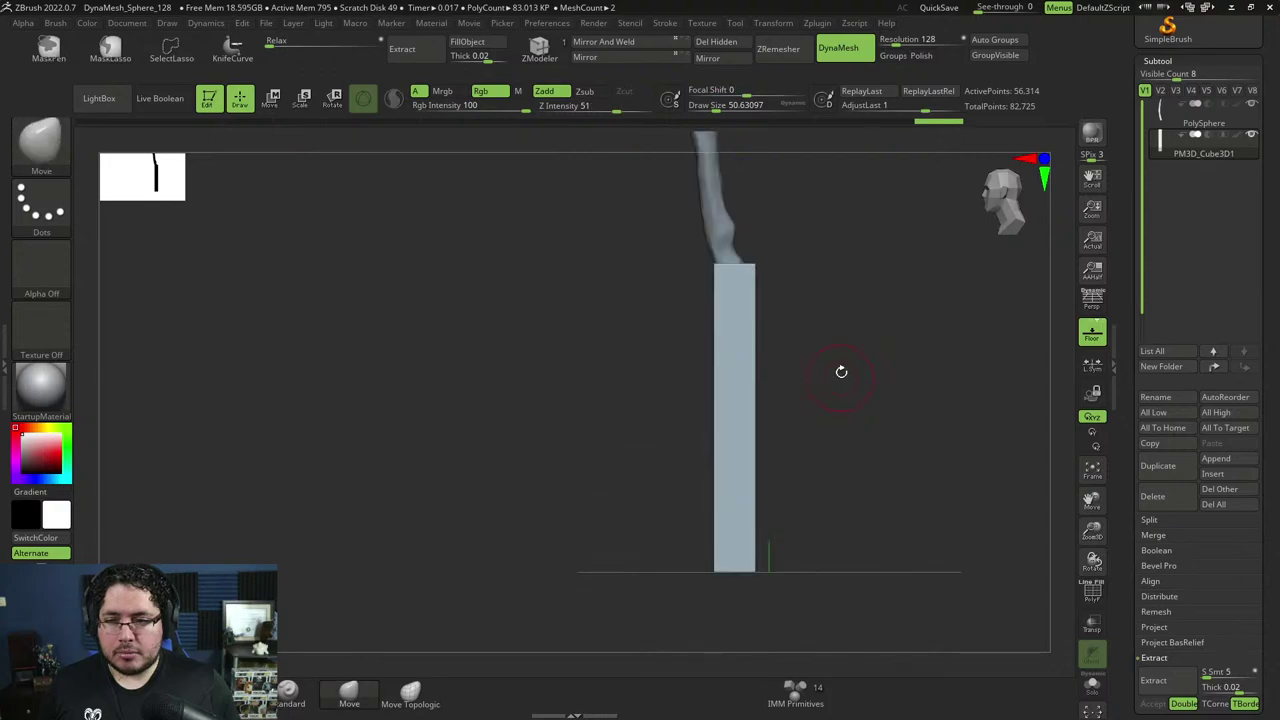
# Bend the column into a wavy shape with the resized Move brush.
pyautogui.press('b')
pyautogui.press('Escape')
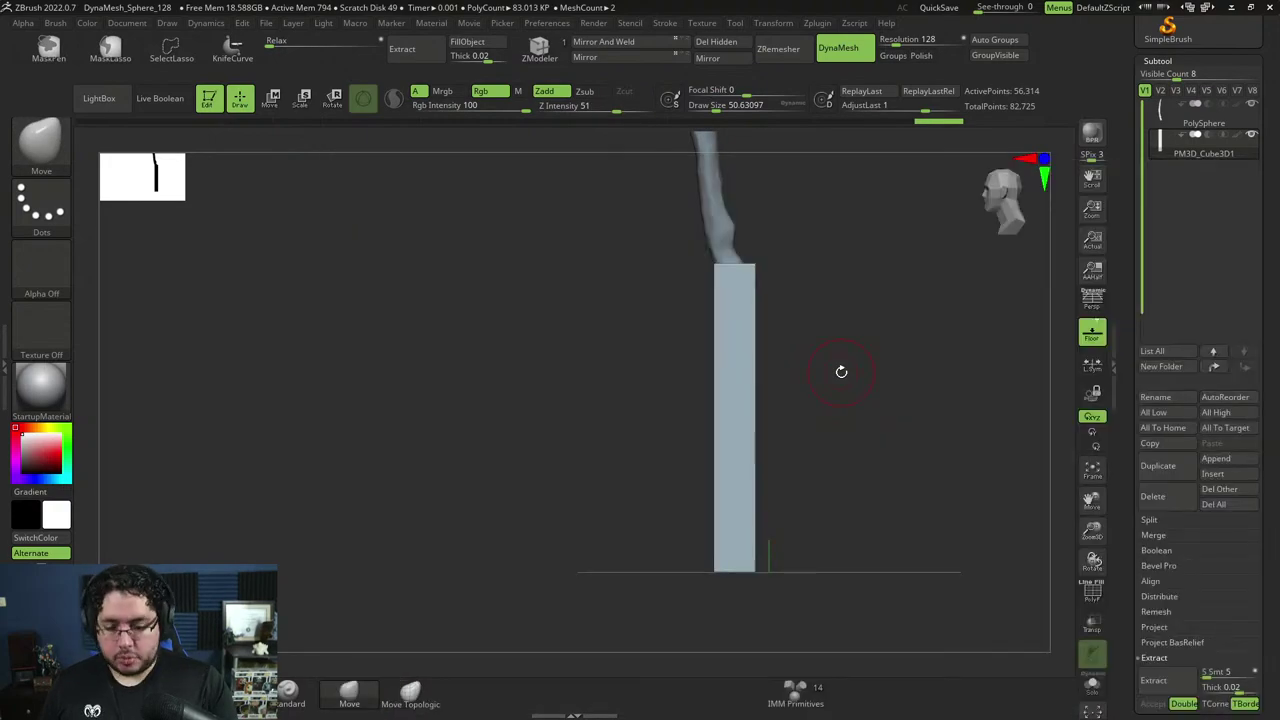
pyautogui.press('b')
pyautogui.press('Escape')
pyautogui.press('space')
pyautogui.moveTo(811, 349); pyautogui.dragTo(788, 397)
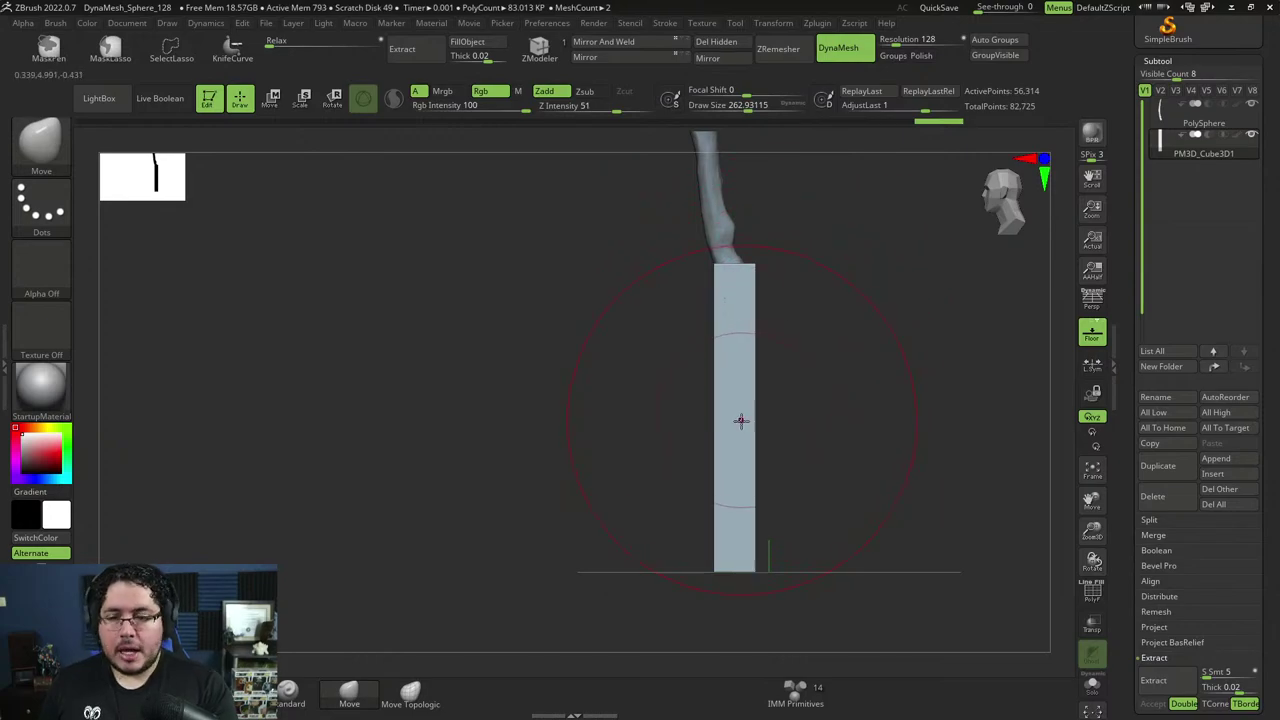
pyautogui.press('space')
pyautogui.click(748, 430)
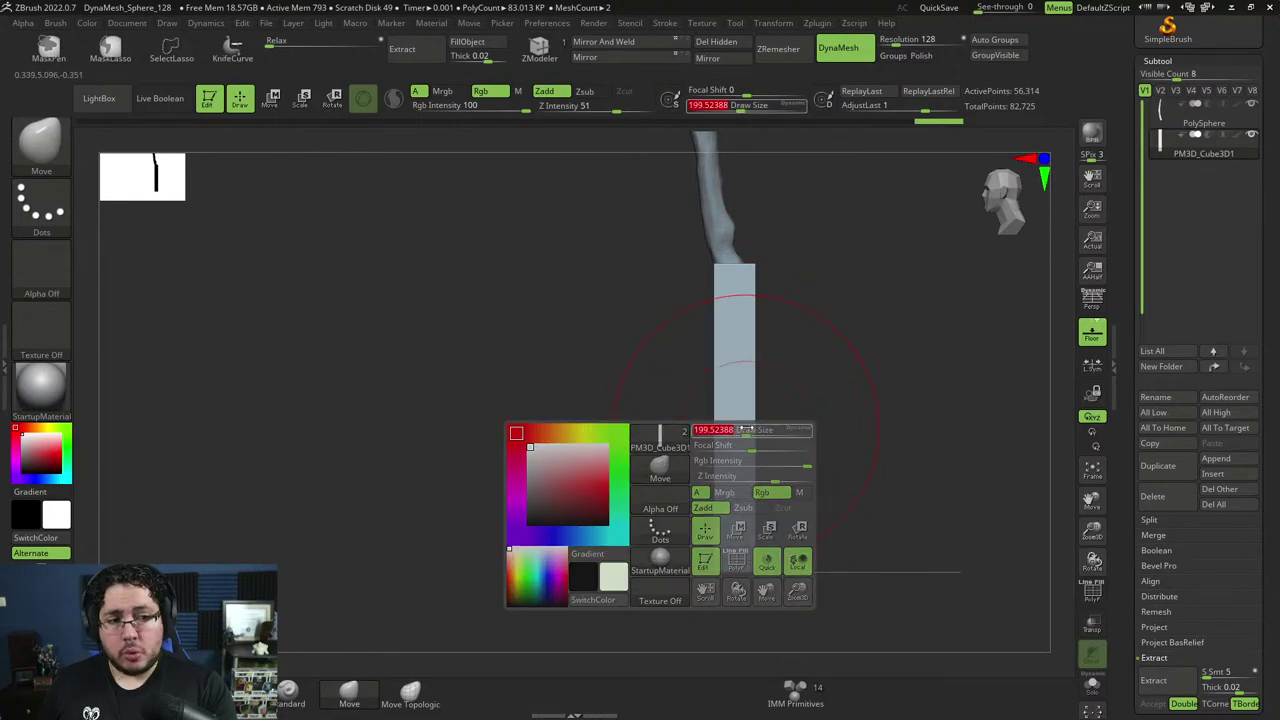
pyautogui.moveTo(747, 444); pyautogui.dragTo(749, 441)
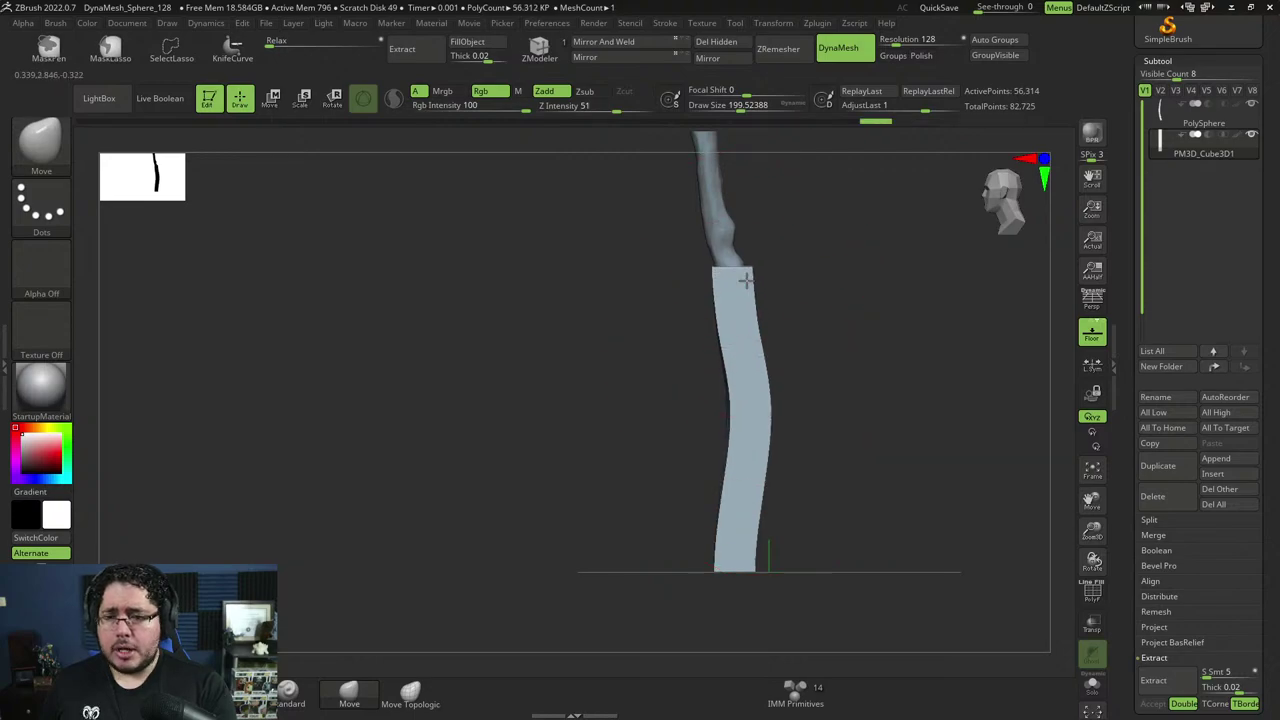
# Undo and redo the bend to compare the straight and wavy column.
pyautogui.press('space')
pyautogui.moveTo(747, 277); pyautogui.dragTo(731, 284)
pyautogui.moveTo(798, 296); pyautogui.dragTo(814, 305)
pyautogui.keyDown('alt'); pyautogui.moveTo(818, 389); pyautogui.dragTo(827, 332); pyautogui.keyUp('alt')
pyautogui.press('space')
pyautogui.moveTo(819, 336); pyautogui.dragTo(813, 336)
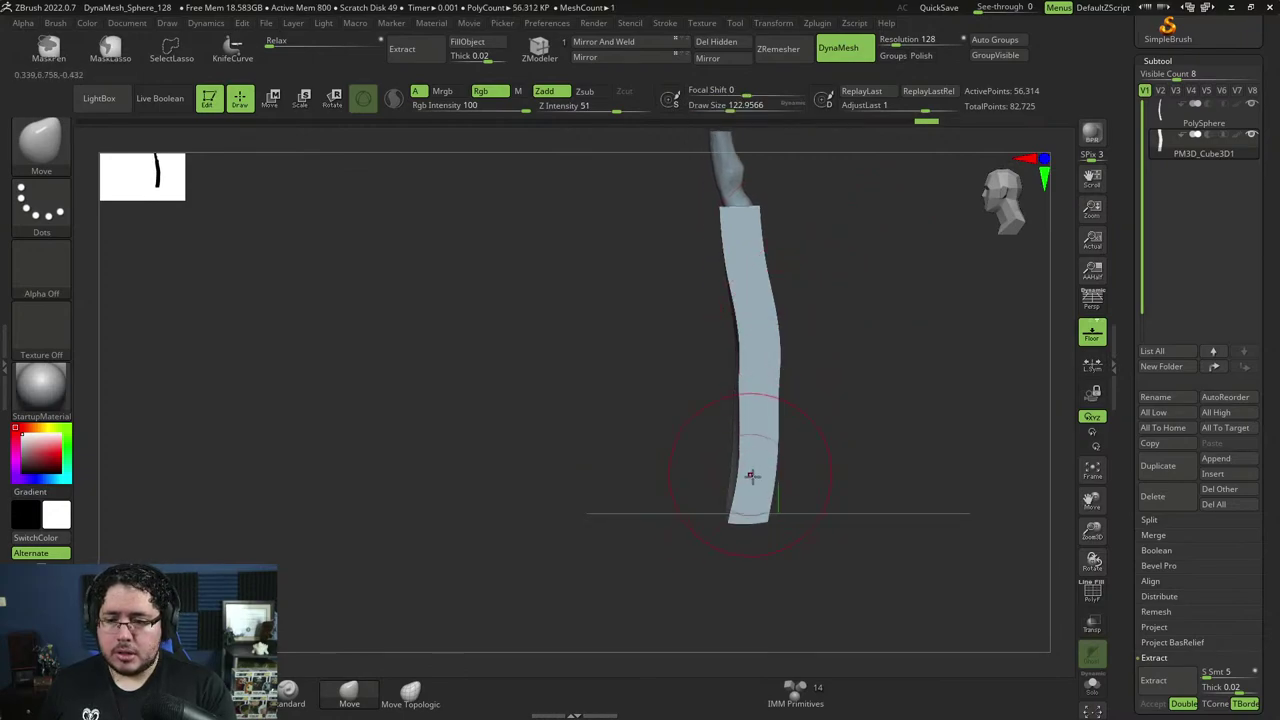
pyautogui.press('ctrl')
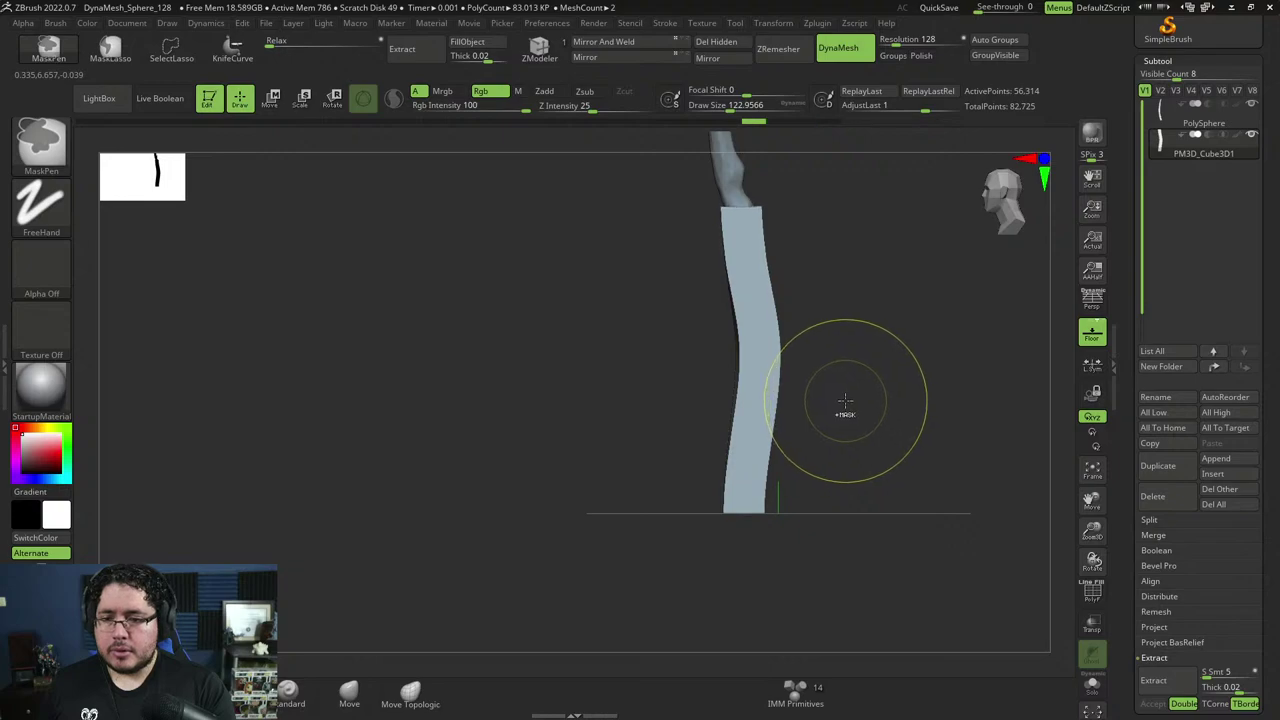
pyautogui.hotkey('ctrl', 'z')
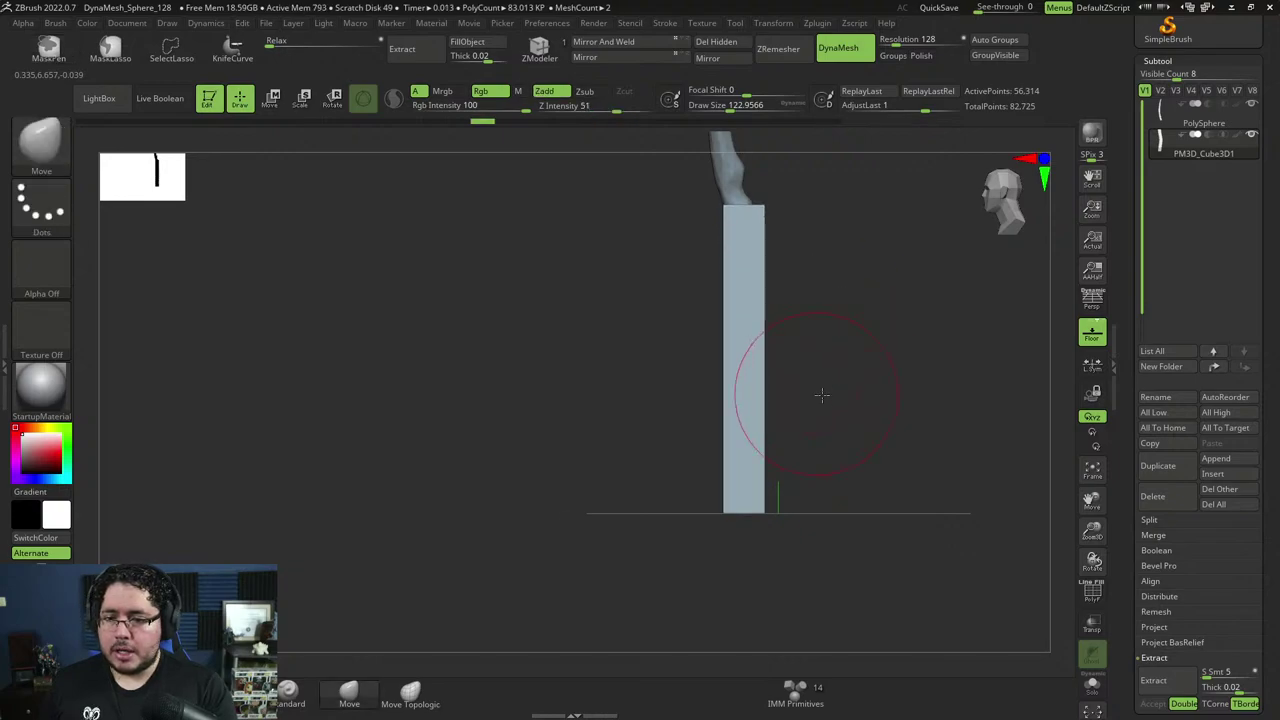
pyautogui.press('space')
pyautogui.moveTo(798, 394); pyautogui.dragTo(800, 394)
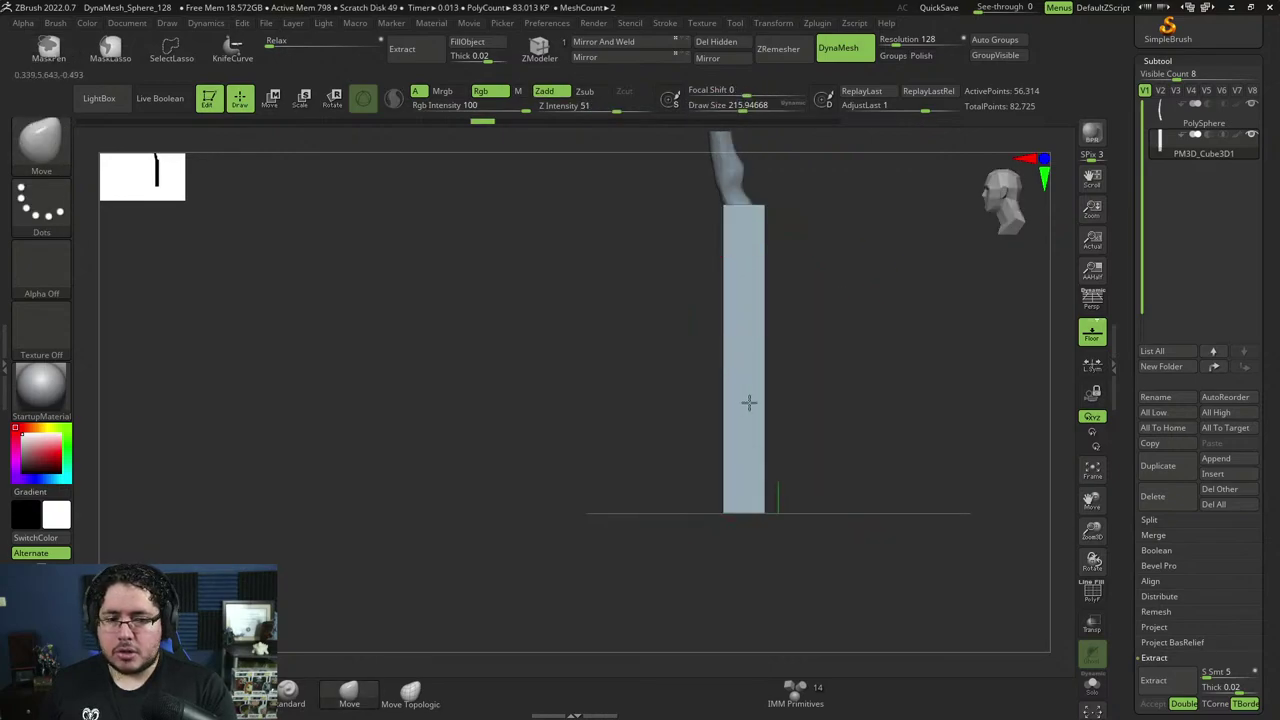
pyautogui.hotkey('ctrl', 'shift', 'z')
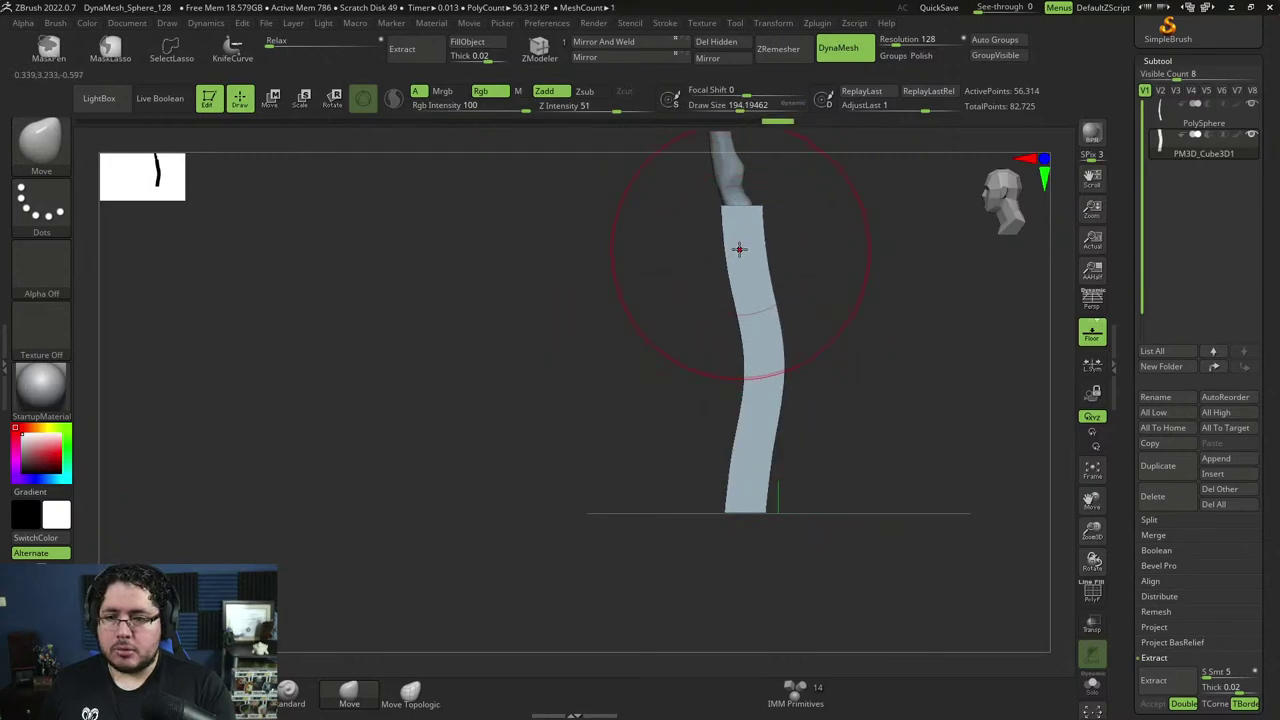
# Nudge the top of the column, then undo the tweak and orbit around it.
pyautogui.moveTo(737, 233); pyautogui.dragTo(750, 222)
pyautogui.press('space')
pyautogui.press('space')
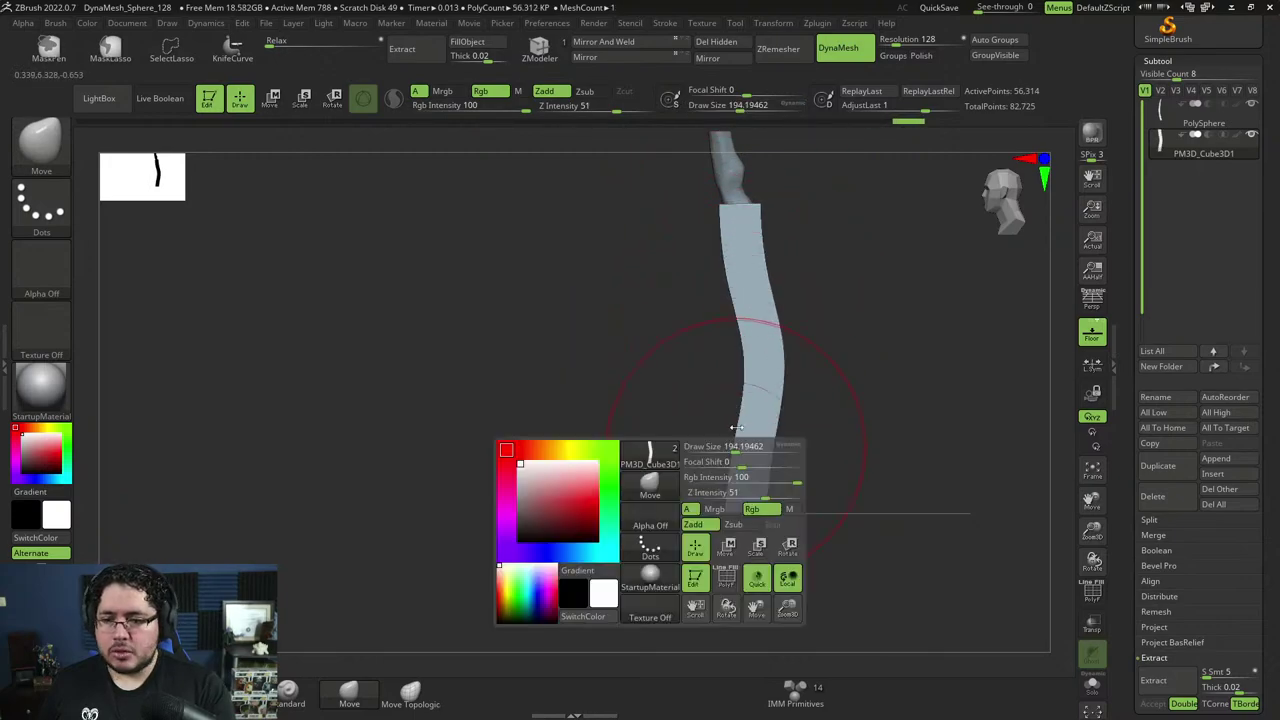
pyautogui.moveTo(735, 444)
pyautogui.mouseDown()
pyautogui.moveTo(715, 446)
pyautogui.moveTo(754, 480)
pyautogui.mouseUp()
pyautogui.press('space')
pyautogui.hotkey('ctrl', 'z')
pyautogui.hotkey('ctrl', 'z')
pyautogui.hotkey('ctrl', 'z')
pyautogui.hotkey('ctrl', 'z')
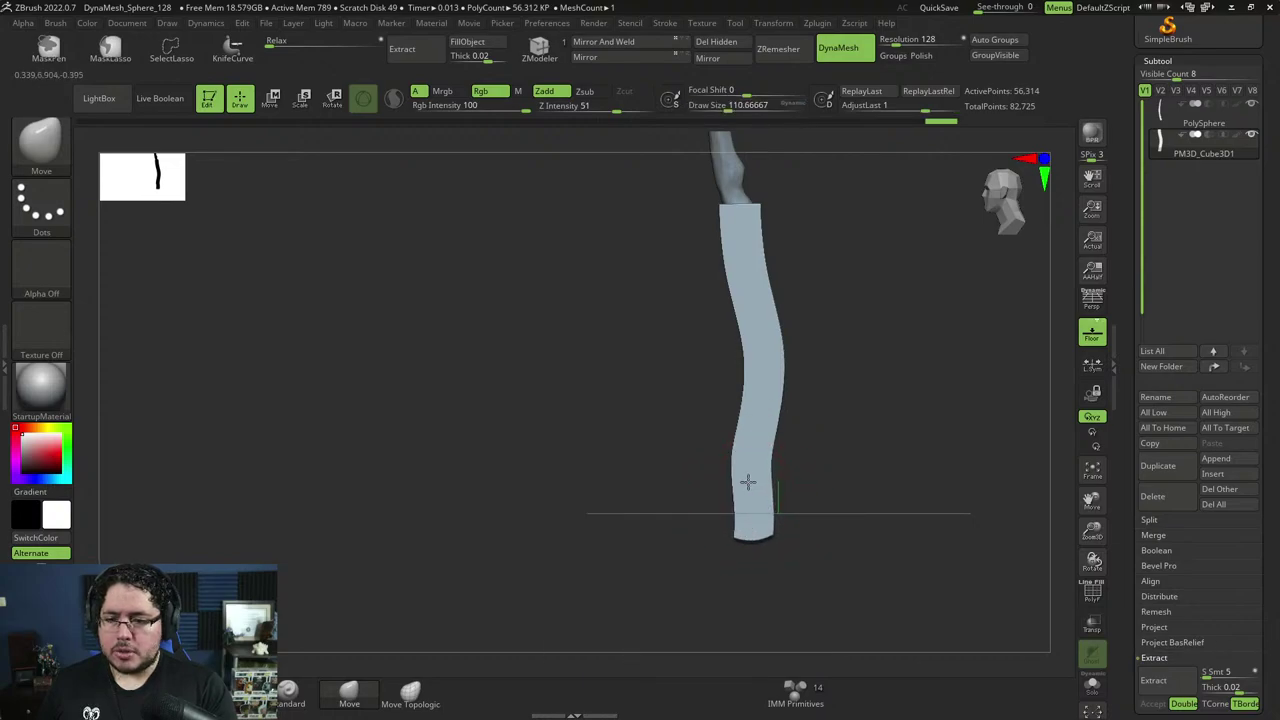
pyautogui.moveTo(814, 419)
pyautogui.mouseDown()
pyautogui.moveTo(760, 296)
pyautogui.moveTo(786, 274)
pyautogui.moveTo(737, 296)
pyautogui.mouseUp()
# Load the TrimDynamic brush for carving the handle.
pyautogui.press('b')
pyautogui.press('t')
pyautogui.press('d')
pyautogui.press('space')
# Trim the handle's upper front edge flat, comparing the result with undo and redo.
pyautogui.moveTo(738, 248)
pyautogui.mouseDown()
pyautogui.moveTo(747, 271)
pyautogui.moveTo(736, 231)
pyautogui.mouseUp()
pyautogui.press('space')
pyautogui.moveTo(743, 270); pyautogui.dragTo(736, 230)
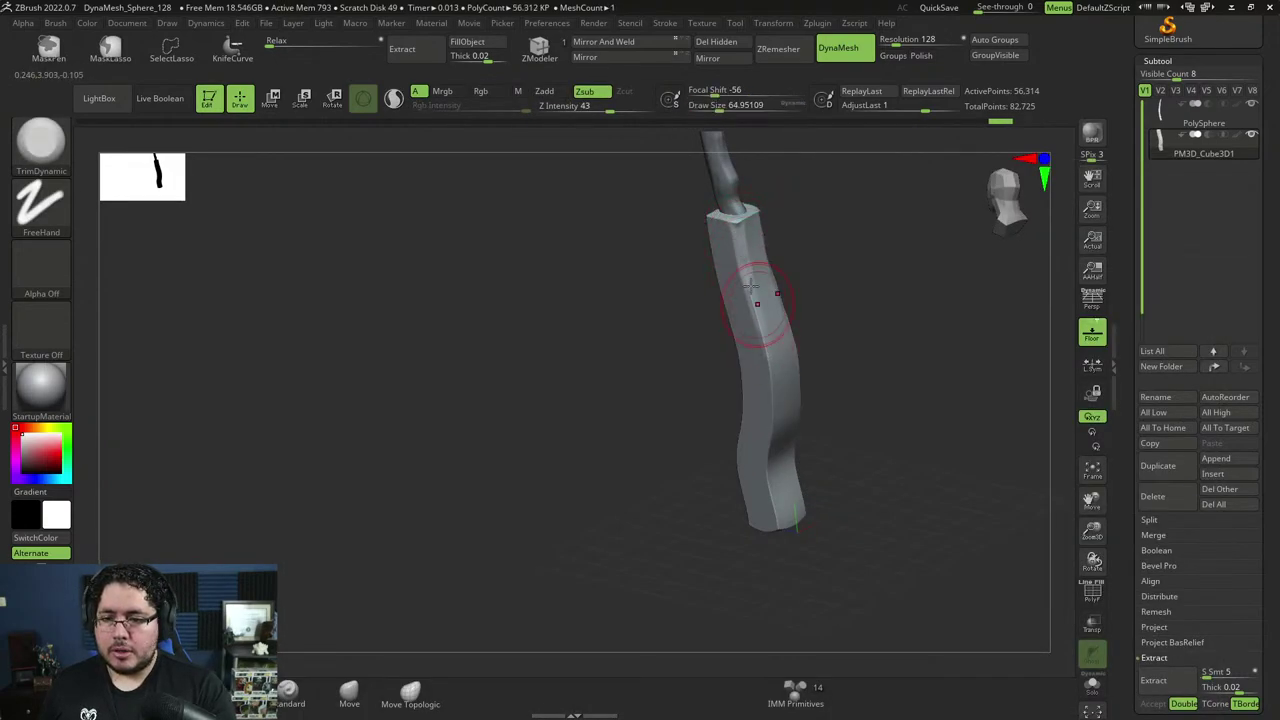
pyautogui.hotkey('ctrl', 'z')
pyautogui.hotkey('ctrl', 'shift', 'z')
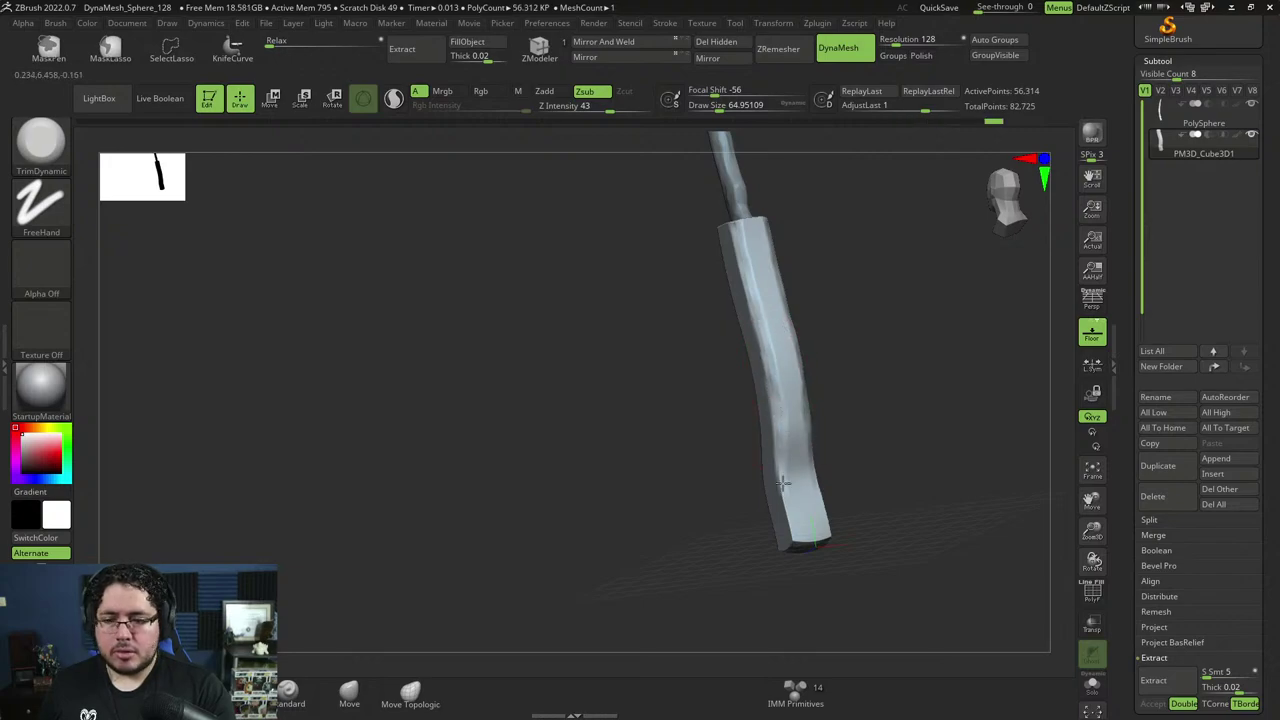
pyautogui.hotkey('ctrl', 'z')
pyautogui.hotkey('ctrl', 'shift', 'z')
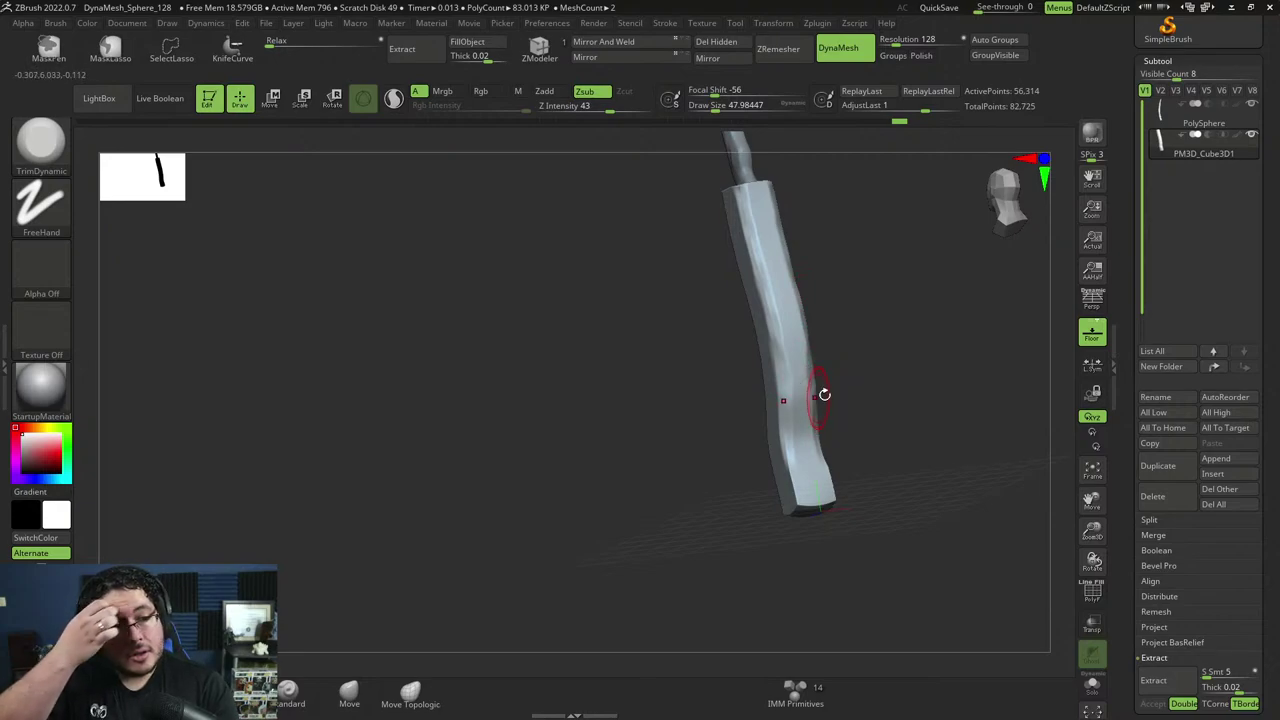
# Try flattening the handle's lower end, then undo that stroke.
pyautogui.moveTo(846, 397); pyautogui.dragTo(863, 376)
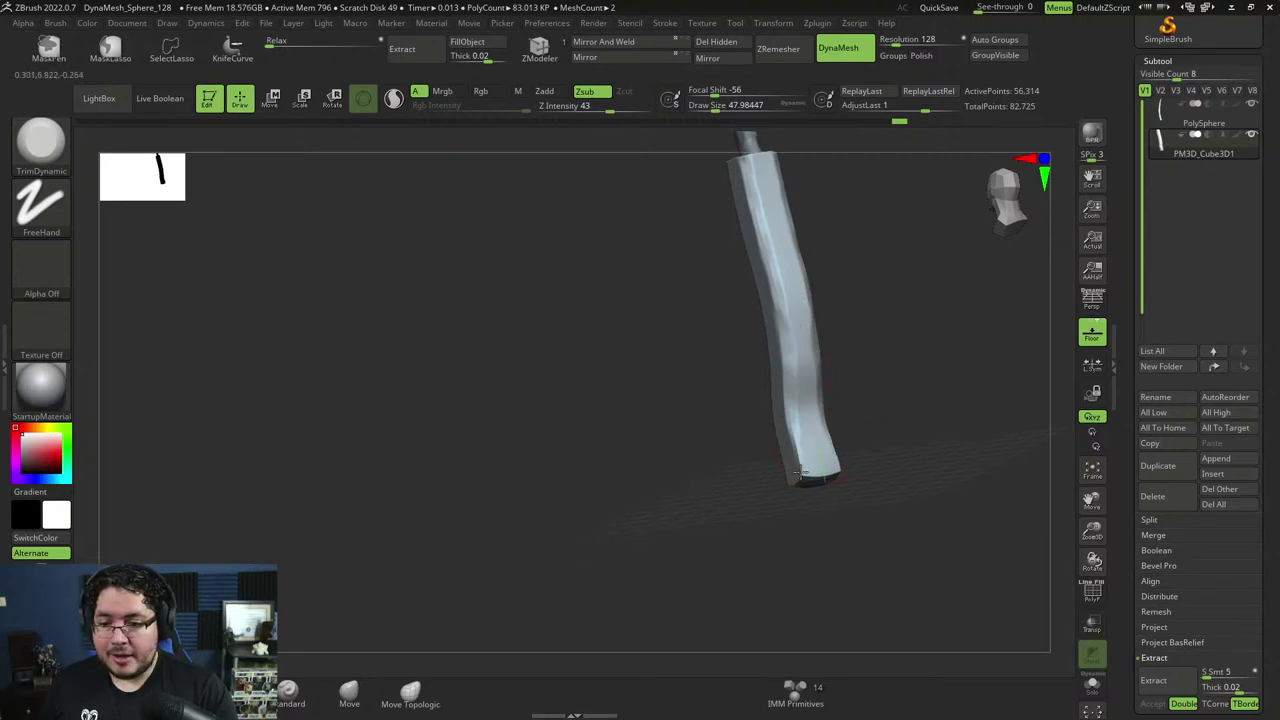
pyautogui.moveTo(806, 472); pyautogui.dragTo(801, 440)
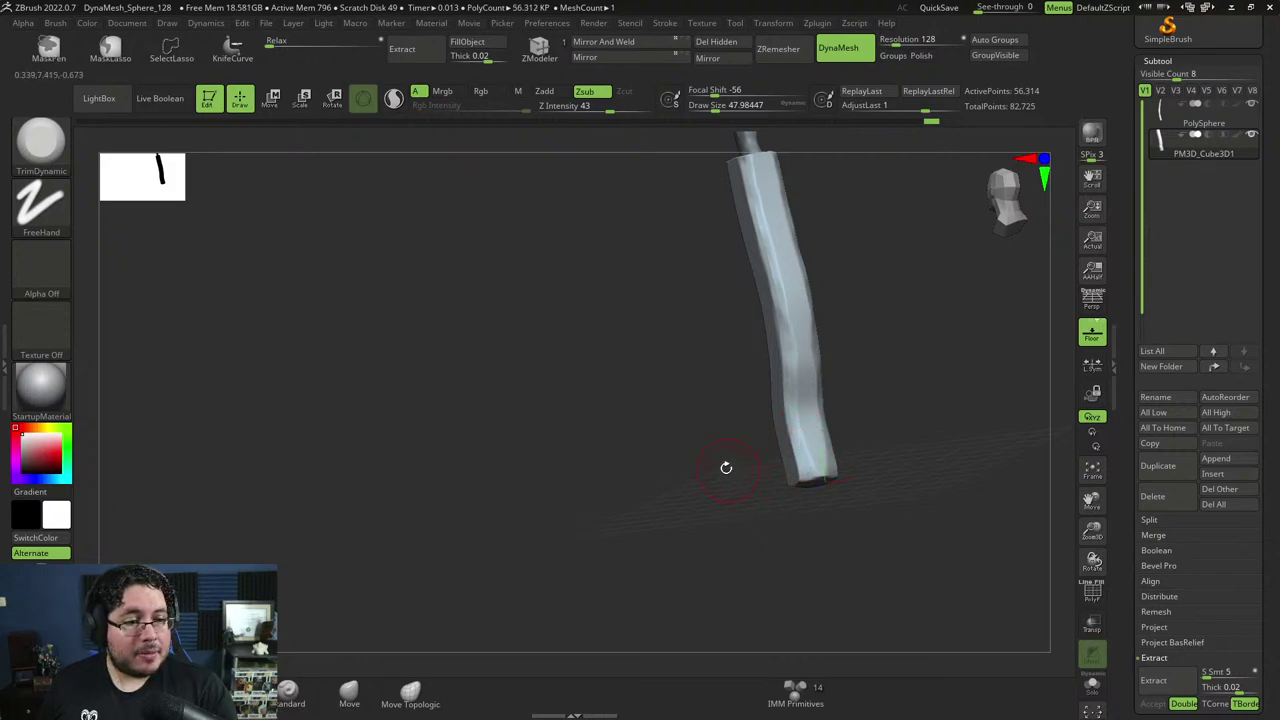
pyautogui.hotkey('ctrl', 'z')
pyautogui.moveTo(714, 459); pyautogui.dragTo(822, 300)
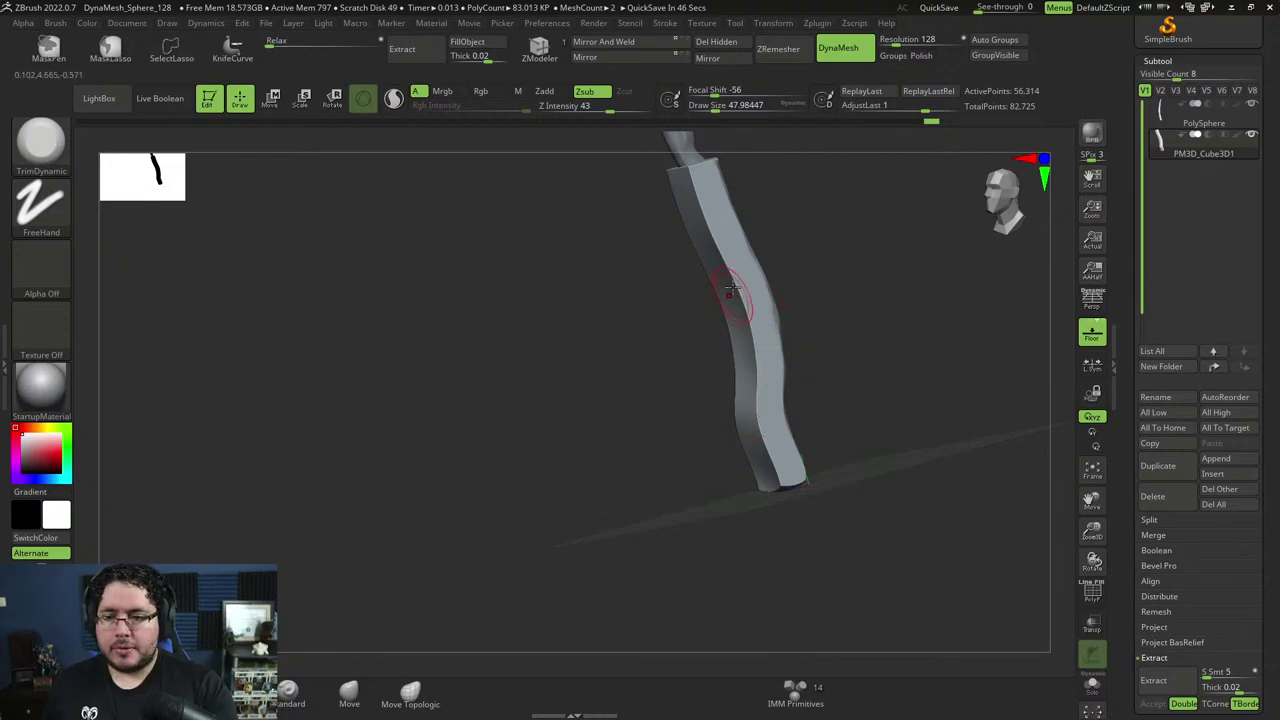
# Flatten the handle's front edges, lower tip and upper left edge.
pyautogui.moveTo(732, 282); pyautogui.dragTo(754, 358)
pyautogui.press('space')
pyautogui.moveTo(752, 323)
pyautogui.mouseDown()
pyautogui.moveTo(770, 468)
pyautogui.moveTo(797, 481)
pyautogui.mouseUp()
pyautogui.moveTo(800, 478); pyautogui.dragTo(786, 440, button='right')
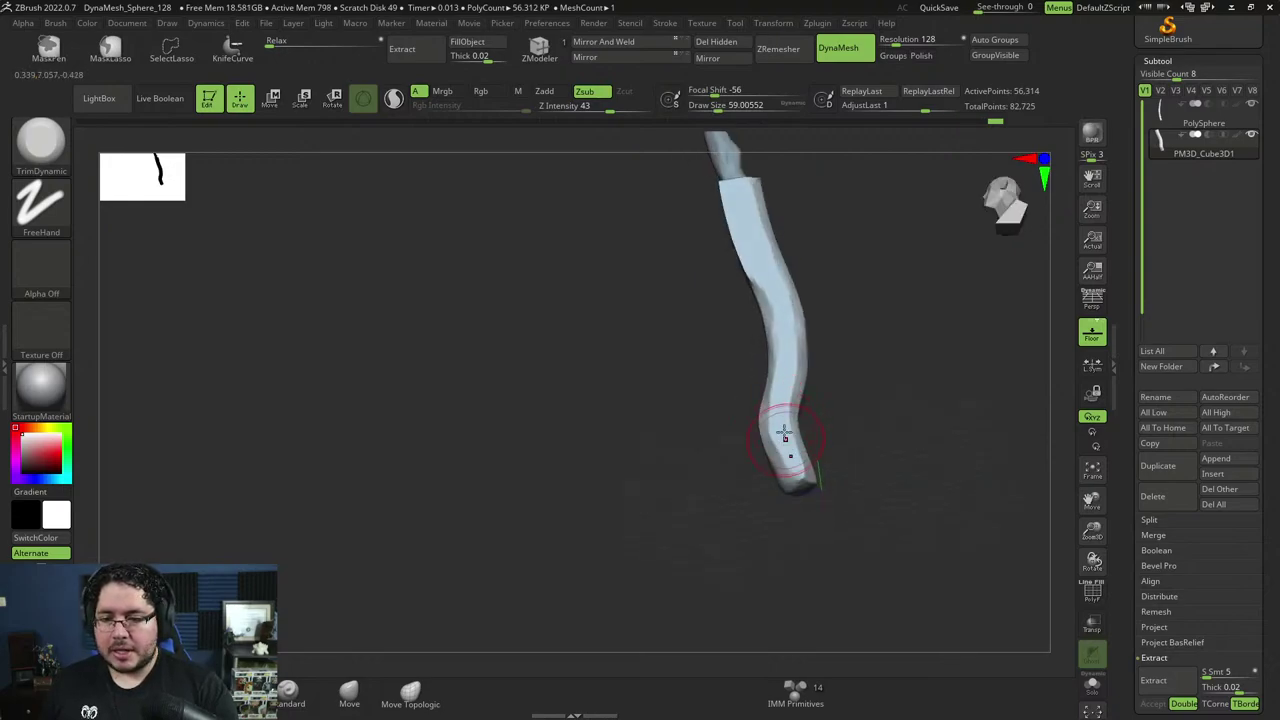
pyautogui.moveTo(786, 434); pyautogui.dragTo(808, 482)
pyautogui.moveTo(840, 462)
pyautogui.mouseDown(button='right')
pyautogui.moveTo(802, 450)
pyautogui.moveTo(829, 330)
pyautogui.moveTo(785, 284)
pyautogui.mouseUp(button='right')
pyautogui.moveTo(745, 282)
pyautogui.mouseDown()
pyautogui.moveTo(762, 362)
pyautogui.moveTo(737, 286)
pyautogui.mouseUp()
# Inspect the handle from several sides and flatten its lower bend.
pyautogui.moveTo(737, 285); pyautogui.dragTo(797, 217, button='right')
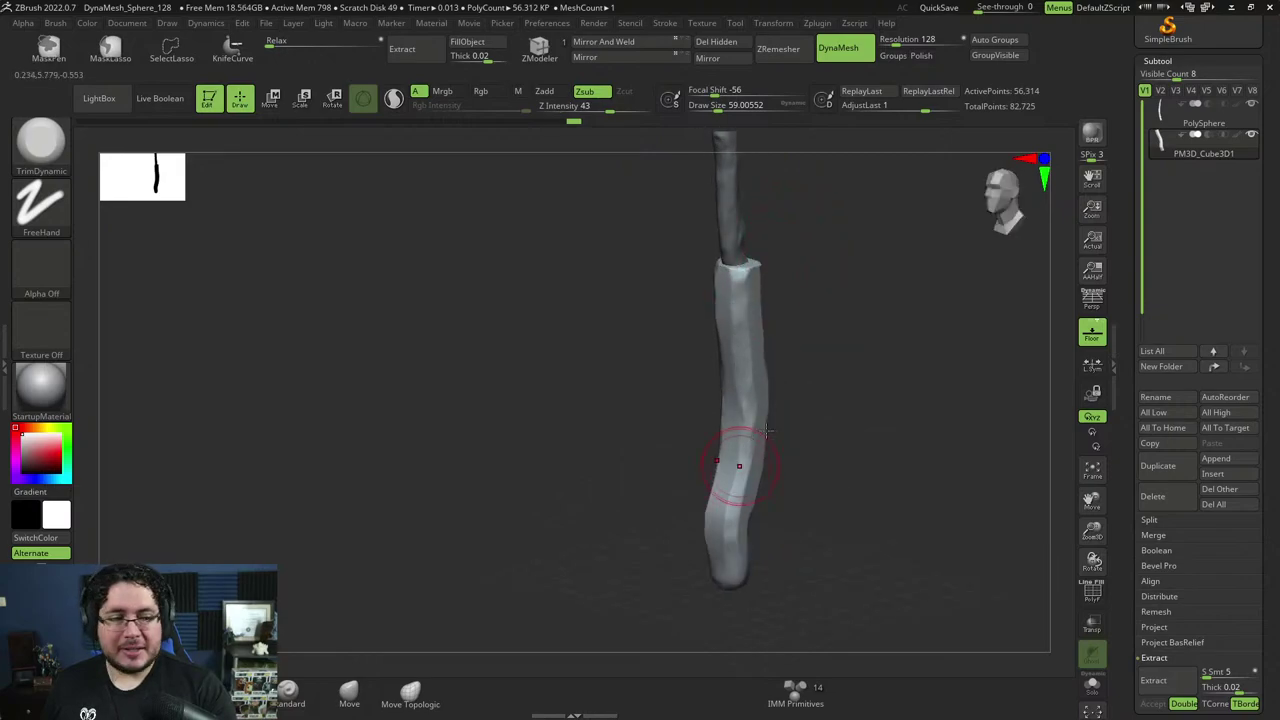
pyautogui.moveTo(737, 457); pyautogui.dragTo(831, 298, button='right')
pyautogui.moveTo(846, 366)
pyautogui.mouseDown(button='right')
pyautogui.moveTo(857, 351)
pyautogui.moveTo(847, 343)
pyautogui.mouseUp(button='right')
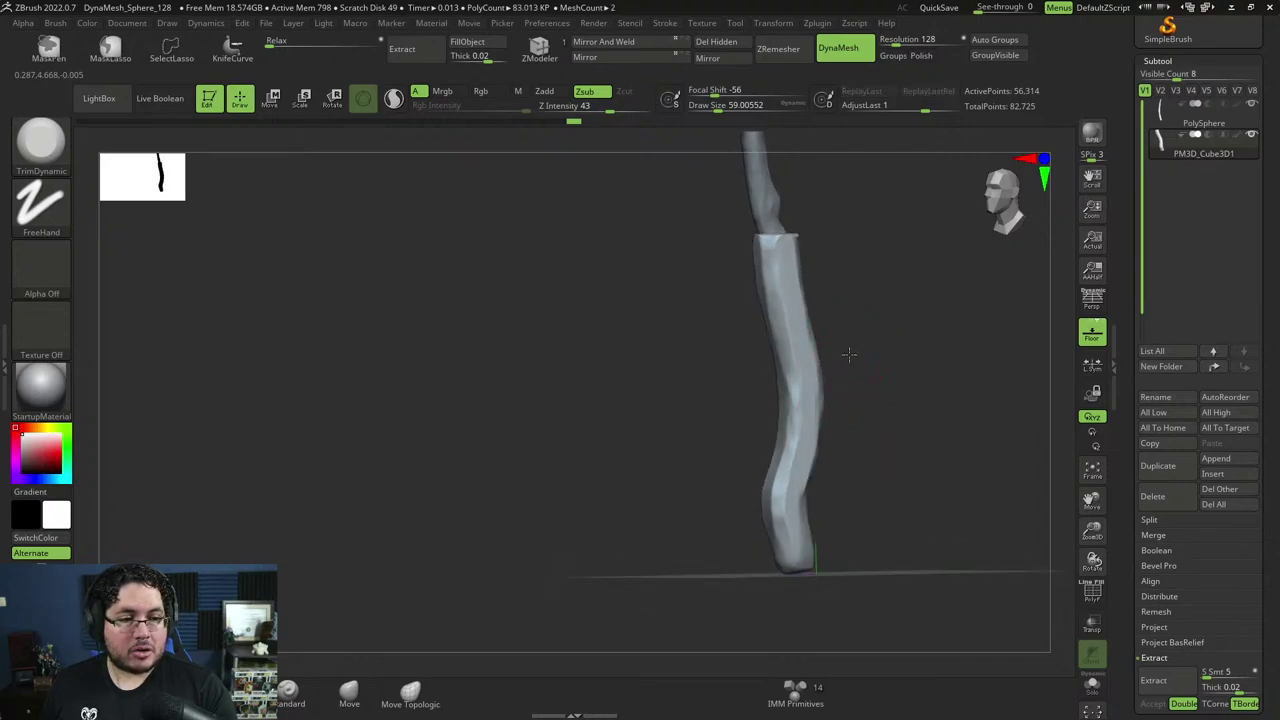
pyautogui.moveTo(849, 357); pyautogui.dragTo(794, 347, button='right')
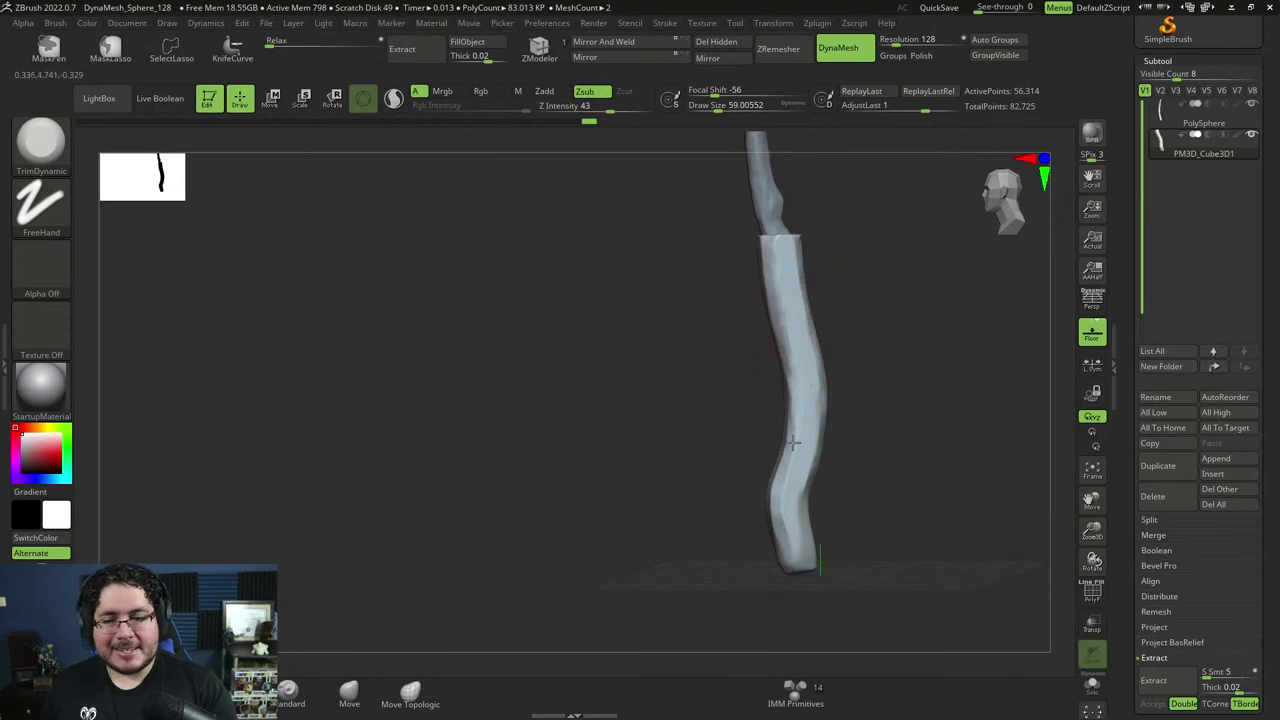
pyautogui.moveTo(789, 522); pyautogui.dragTo(806, 480)
pyautogui.moveTo(815, 462); pyautogui.dragTo(807, 474, button='right')
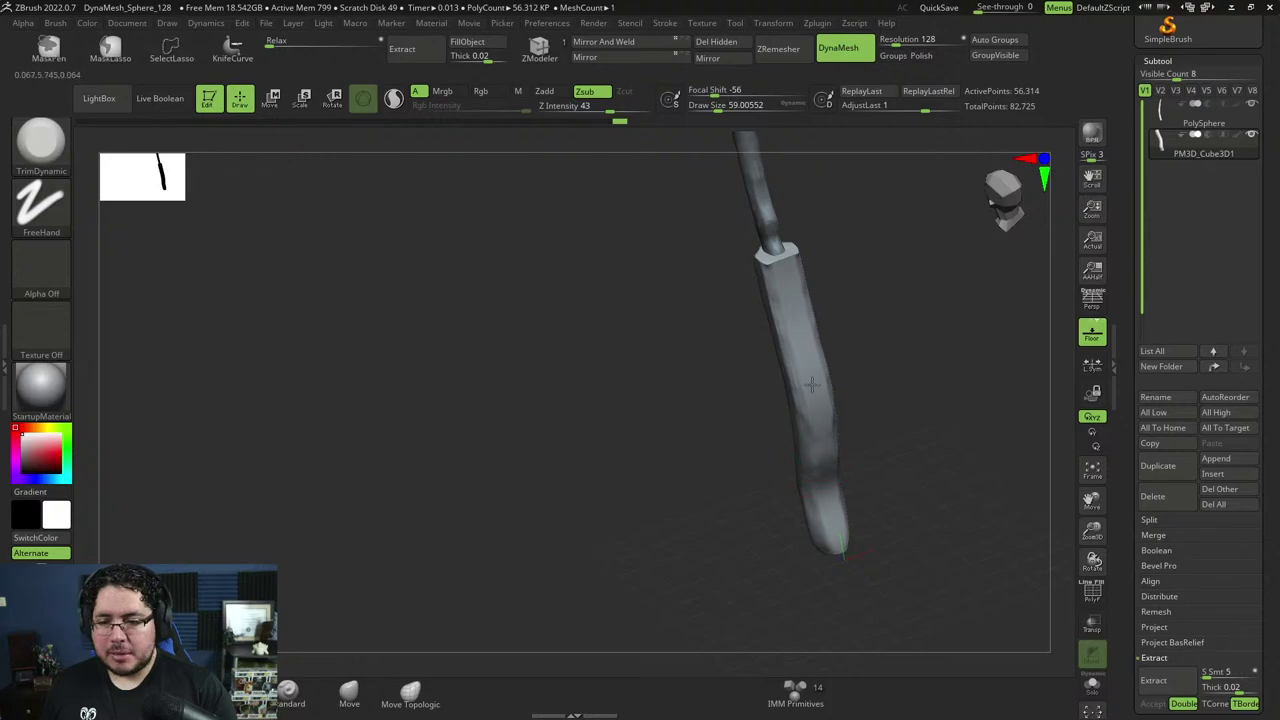
# Trim the ring's rim, undo the ring, and reinsert it at the stick's joint.
pyautogui.moveTo(800, 420)
pyautogui.mouseDown(button='right')
pyautogui.moveTo(863, 380)
pyautogui.moveTo(795, 405)
pyautogui.mouseUp(button='right')
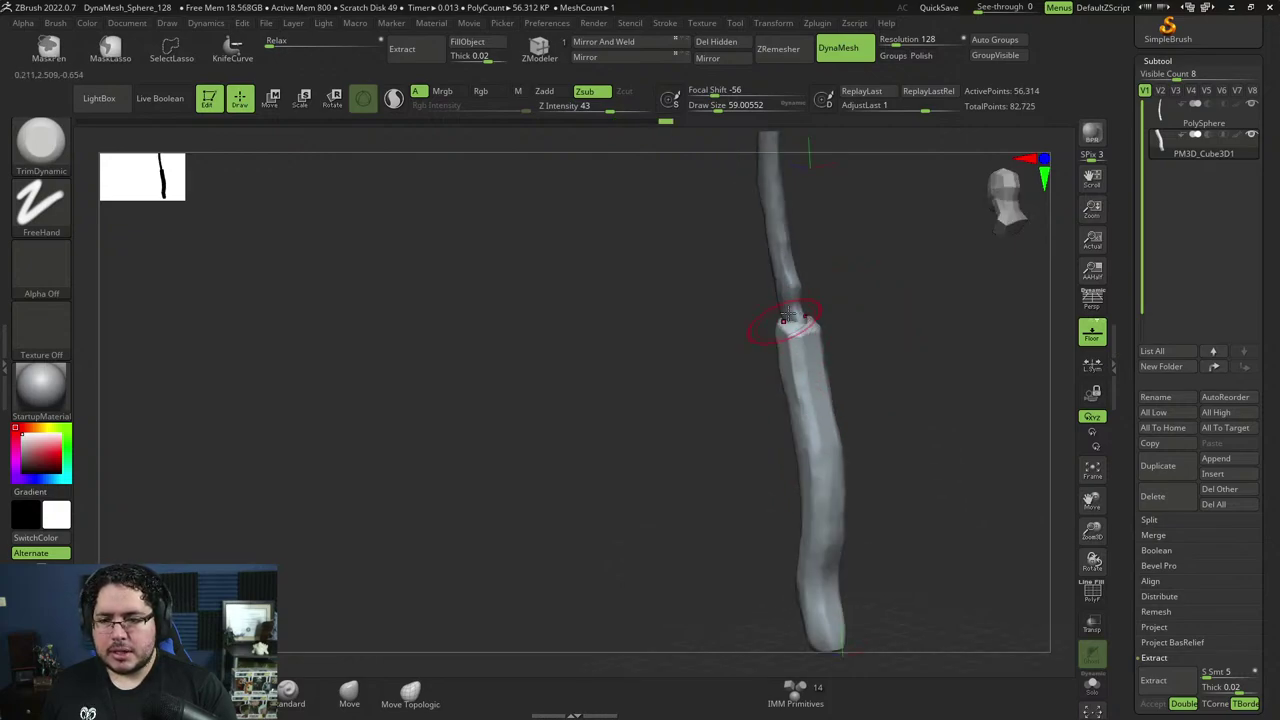
pyautogui.moveTo(788, 320); pyautogui.dragTo(771, 380, button='right')
pyautogui.moveTo(784, 312); pyautogui.dragTo(796, 332)
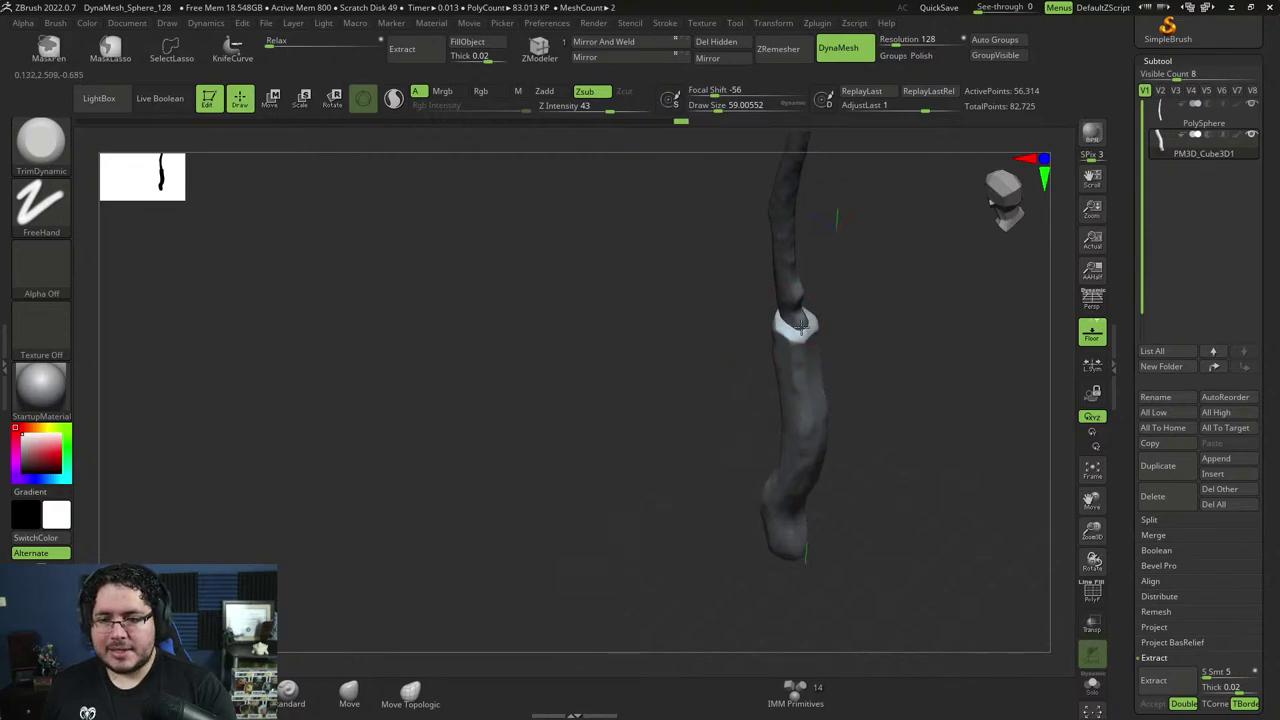
pyautogui.hotkey('ctrl', 'z')
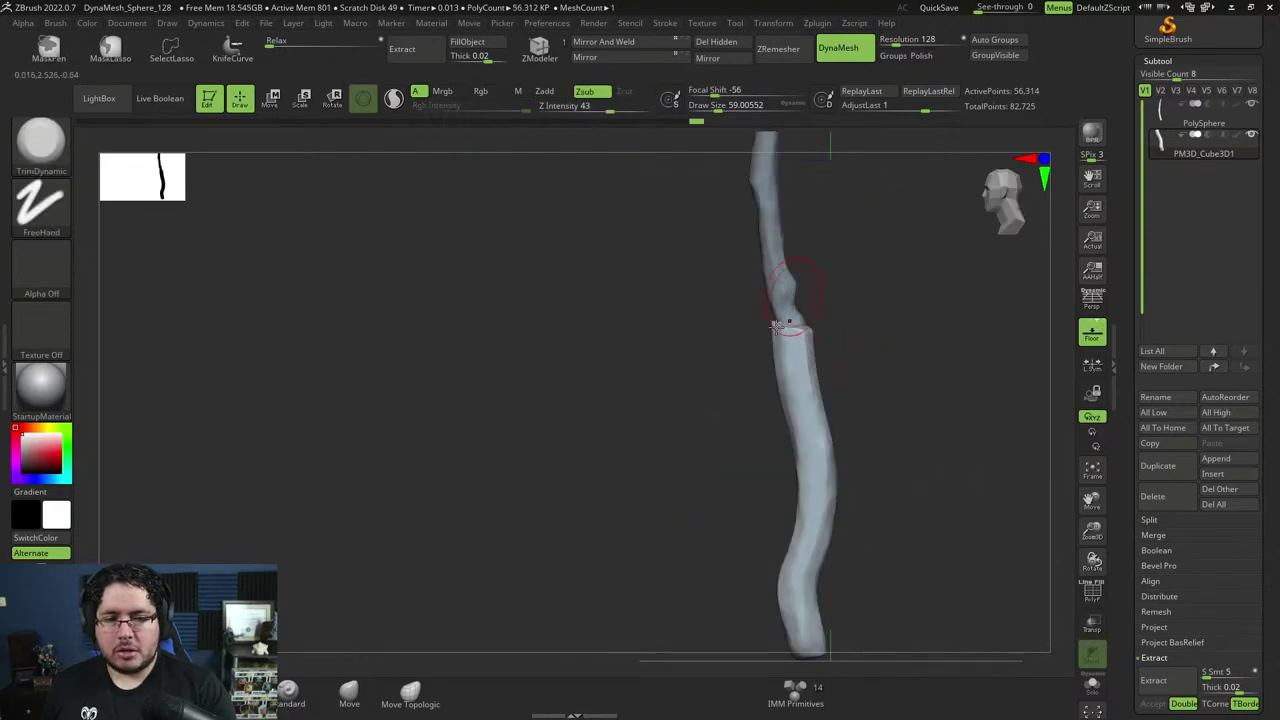
pyautogui.click(784, 324)
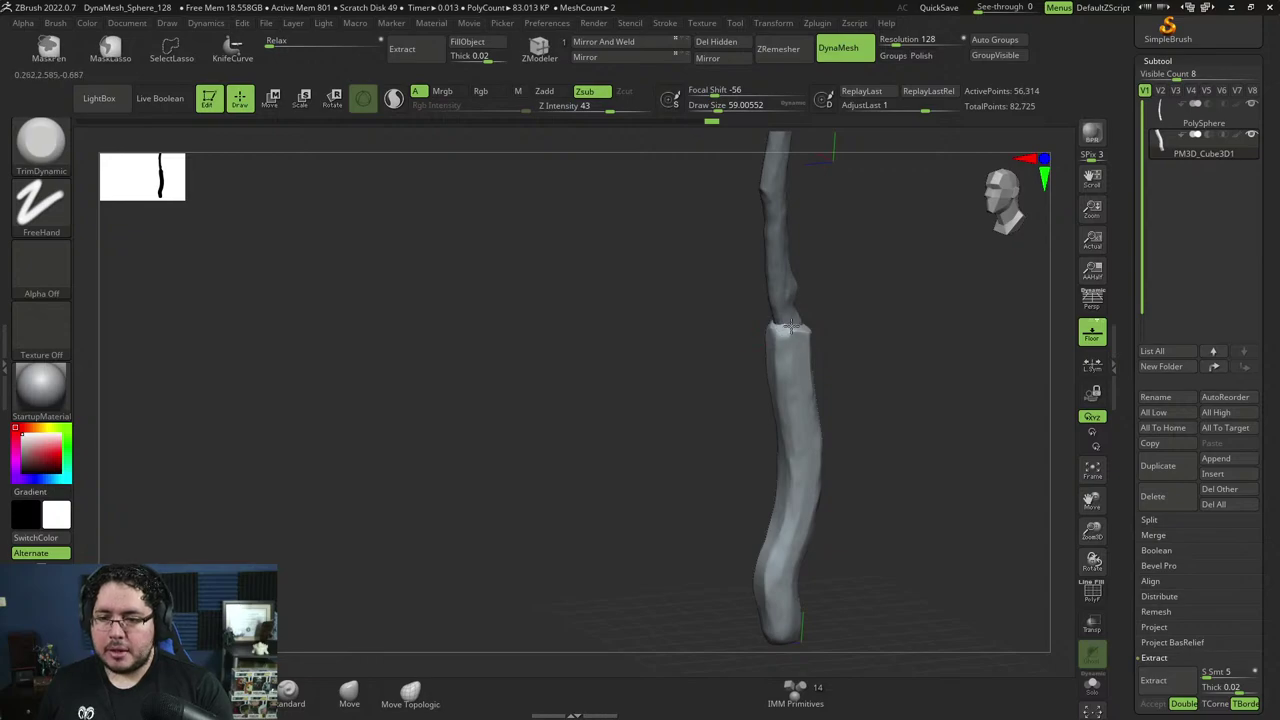
# Trim the handle's top rim flat against the shaft with TrimDynamic at about 64.95 draw size.
pyautogui.moveTo(840, 371)
pyautogui.mouseDown()
pyautogui.moveTo(862, 381)
pyautogui.moveTo(864, 400)
pyautogui.mouseUp()
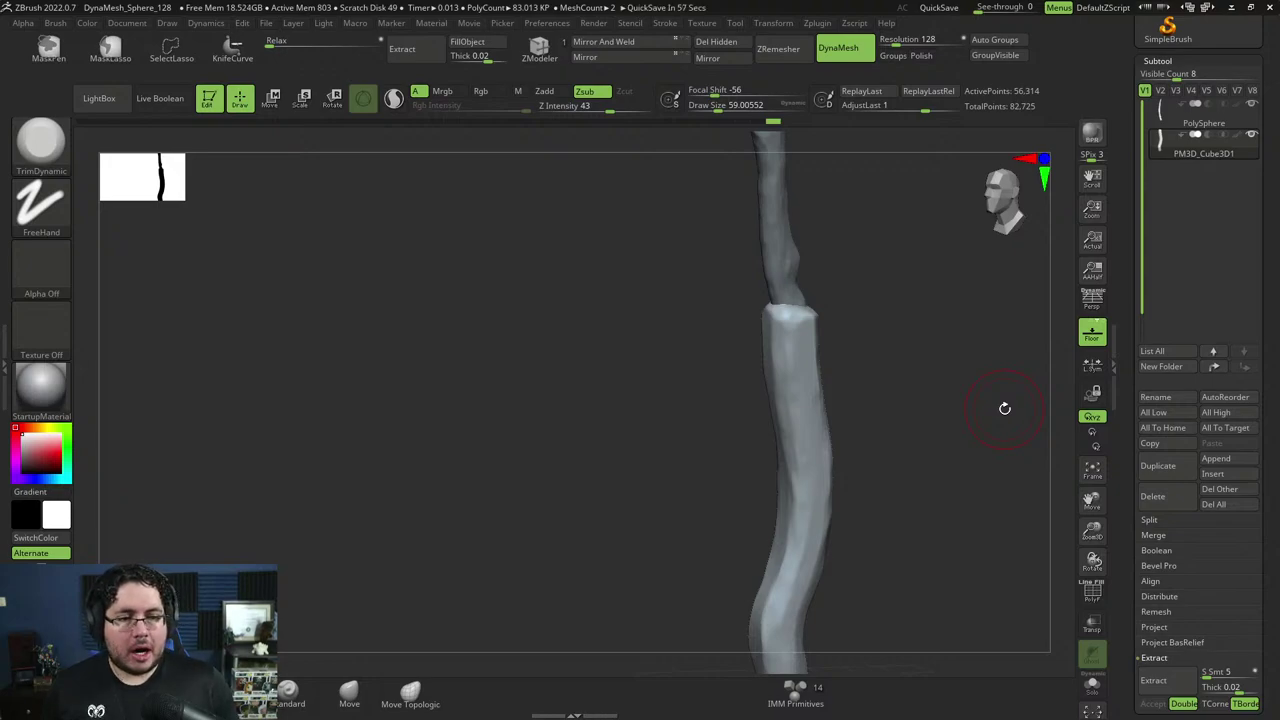
pyautogui.moveTo(700, 443)
pyautogui.mouseDown()
pyautogui.moveTo(863, 426)
pyautogui.moveTo(860, 317)
pyautogui.moveTo(757, 284)
pyautogui.moveTo(811, 280)
pyautogui.mouseUp()
pyautogui.press('space')
pyautogui.moveTo(845, 282); pyautogui.dragTo(792, 282)
pyautogui.moveTo(868, 268)
pyautogui.mouseDown()
pyautogui.moveTo(877, 246)
pyautogui.moveTo(857, 323)
pyautogui.moveTo(867, 362)
pyautogui.mouseUp()
# Select the DamStandard brush and reduce its draw size.
pyautogui.moveTo(867, 362); pyautogui.dragTo(766, 291, button='right')
pyautogui.press('b')
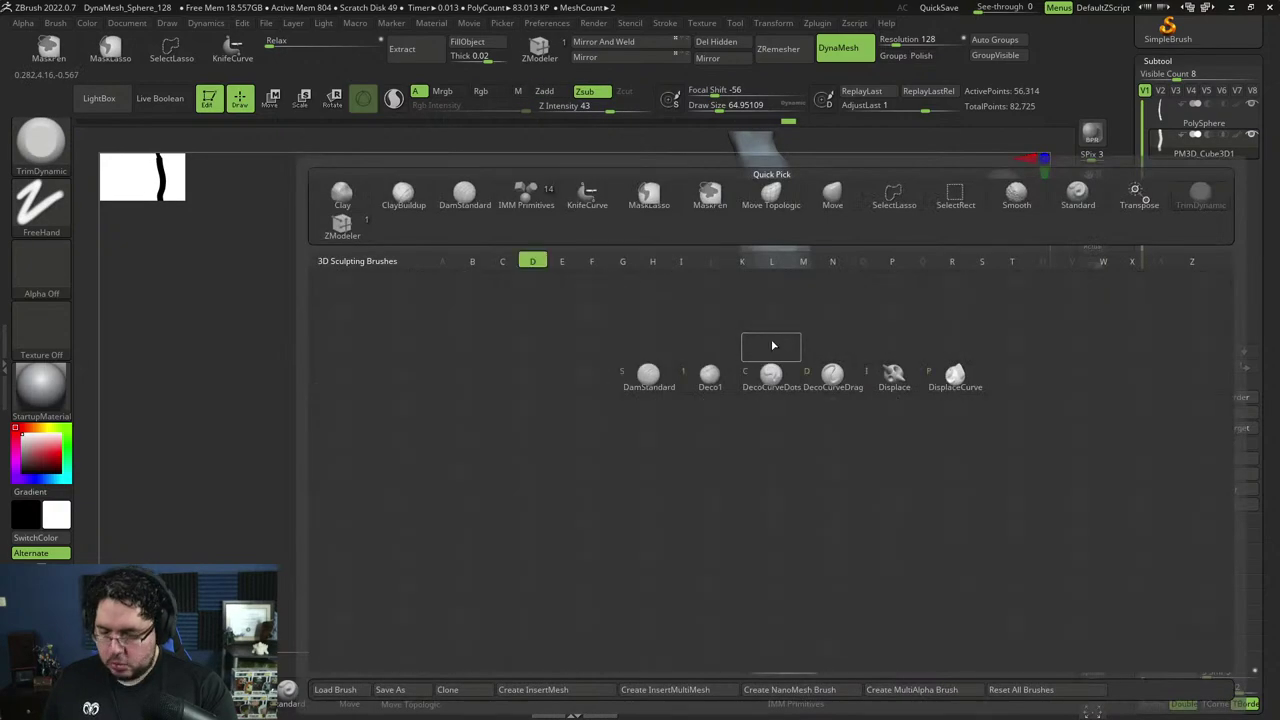
pyautogui.press('d')
pyautogui.press('s')
pyautogui.press('space')
pyautogui.moveTo(763, 333); pyautogui.dragTo(761, 333)
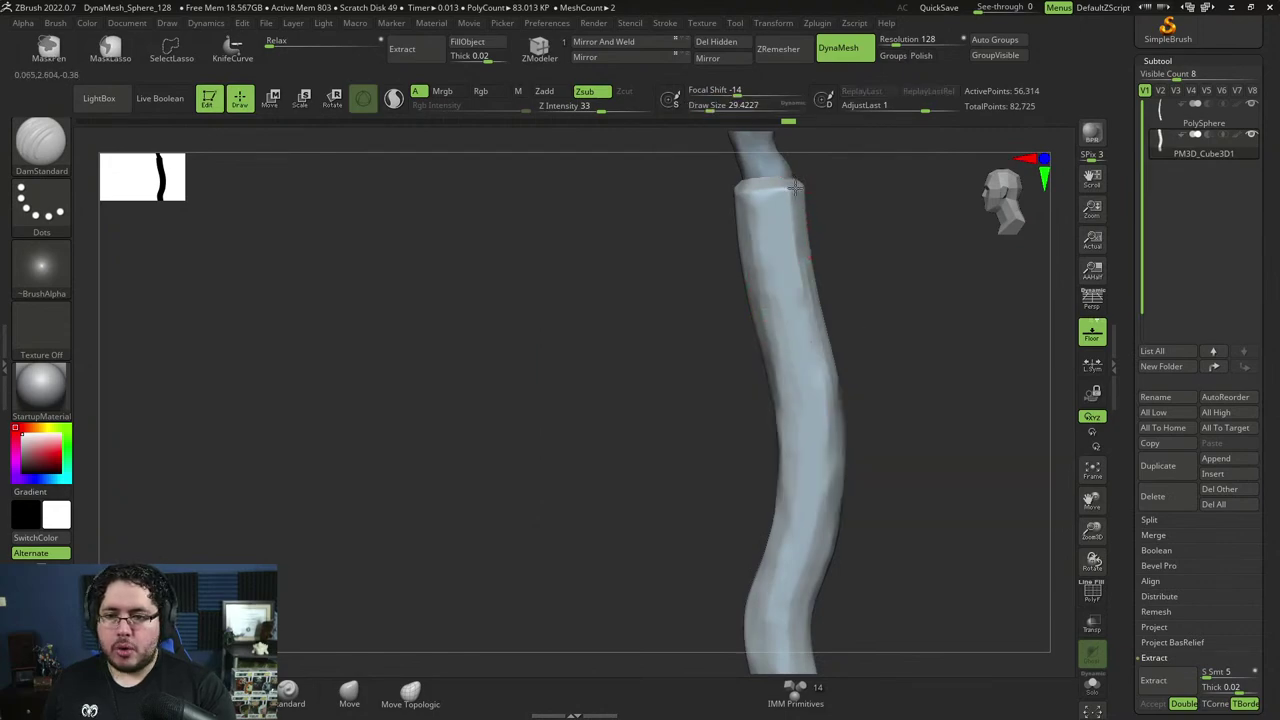
# Carve a groove along the handle's top edge and a diagonal V-groove on its side.
pyautogui.moveTo(796, 183)
pyautogui.mouseDown()
pyautogui.moveTo(794, 224)
pyautogui.moveTo(767, 231)
pyautogui.mouseUp()
pyautogui.moveTo(783, 216); pyautogui.dragTo(816, 218, button='right')
pyautogui.moveTo(793, 216)
pyautogui.mouseDown()
pyautogui.moveTo(722, 223)
pyautogui.moveTo(794, 218)
pyautogui.mouseUp()
pyautogui.moveTo(885, 261); pyautogui.dragTo(843, 272)
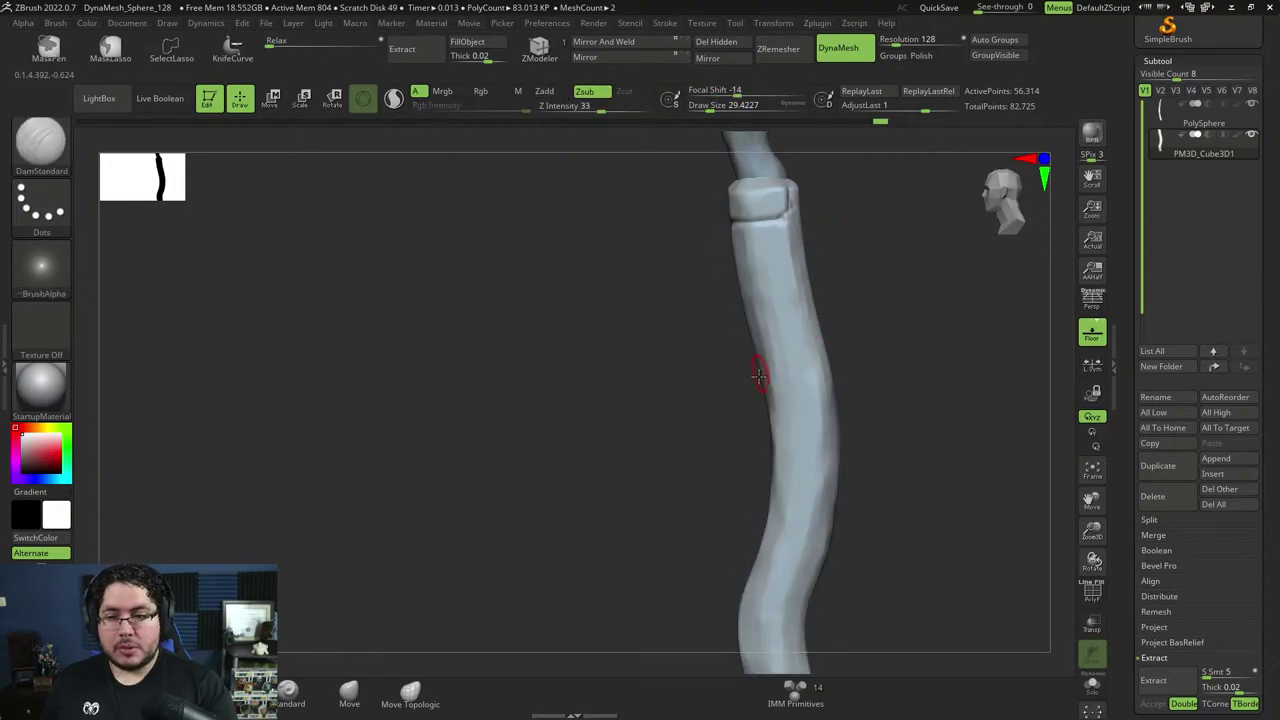
pyautogui.moveTo(757, 371); pyautogui.dragTo(740, 388)
pyautogui.moveTo(740, 388); pyautogui.dragTo(772, 348)
pyautogui.moveTo(852, 312); pyautogui.dragTo(818, 306)
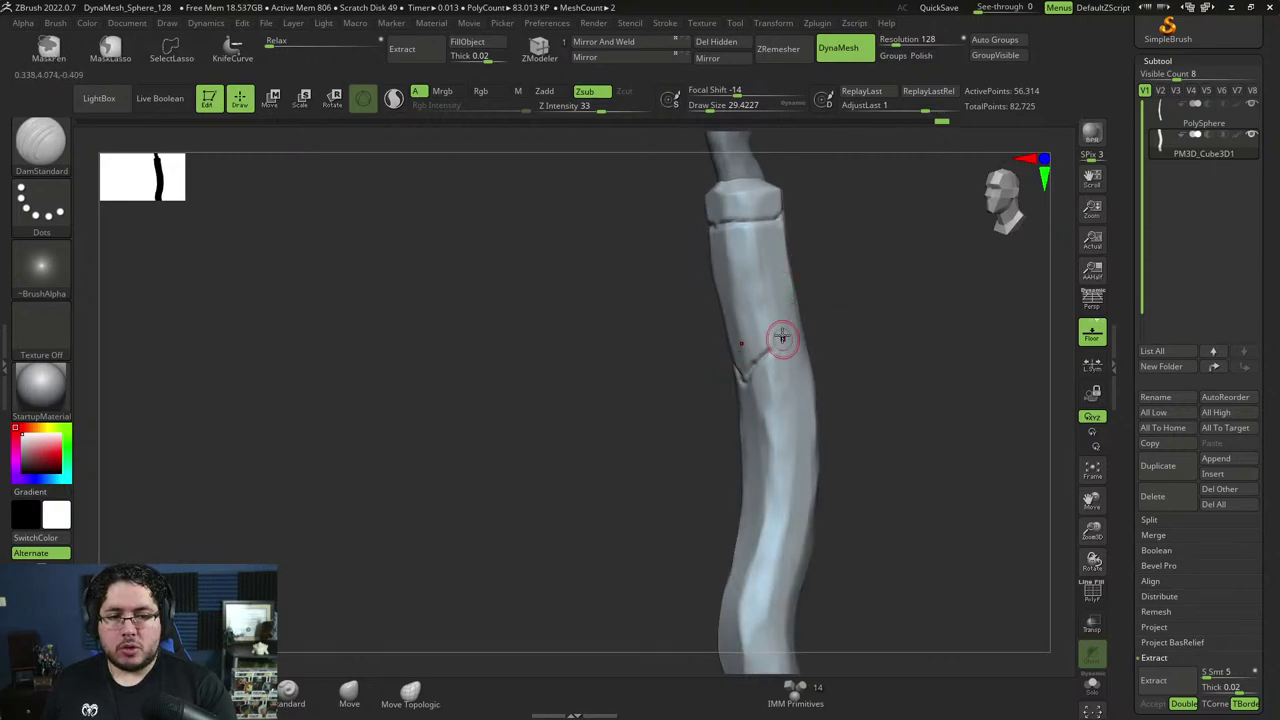
pyautogui.moveTo(752, 372); pyautogui.dragTo(771, 335)
pyautogui.moveTo(850, 328); pyautogui.dragTo(816, 333)
pyautogui.moveTo(816, 332)
pyautogui.mouseDown(button='right')
pyautogui.moveTo(794, 371)
pyautogui.moveTo(829, 309)
pyautogui.moveTo(797, 325)
pyautogui.mouseUp(button='right')
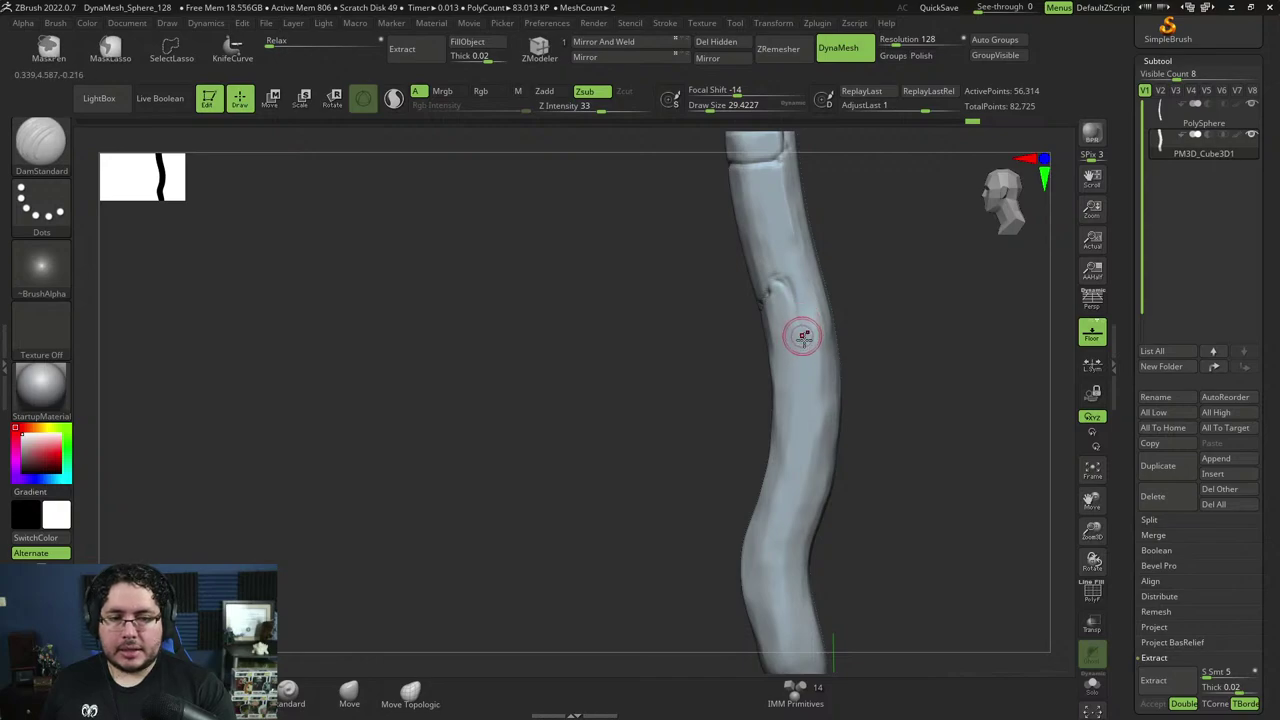
pyautogui.moveTo(857, 269); pyautogui.dragTo(822, 335, button='right')
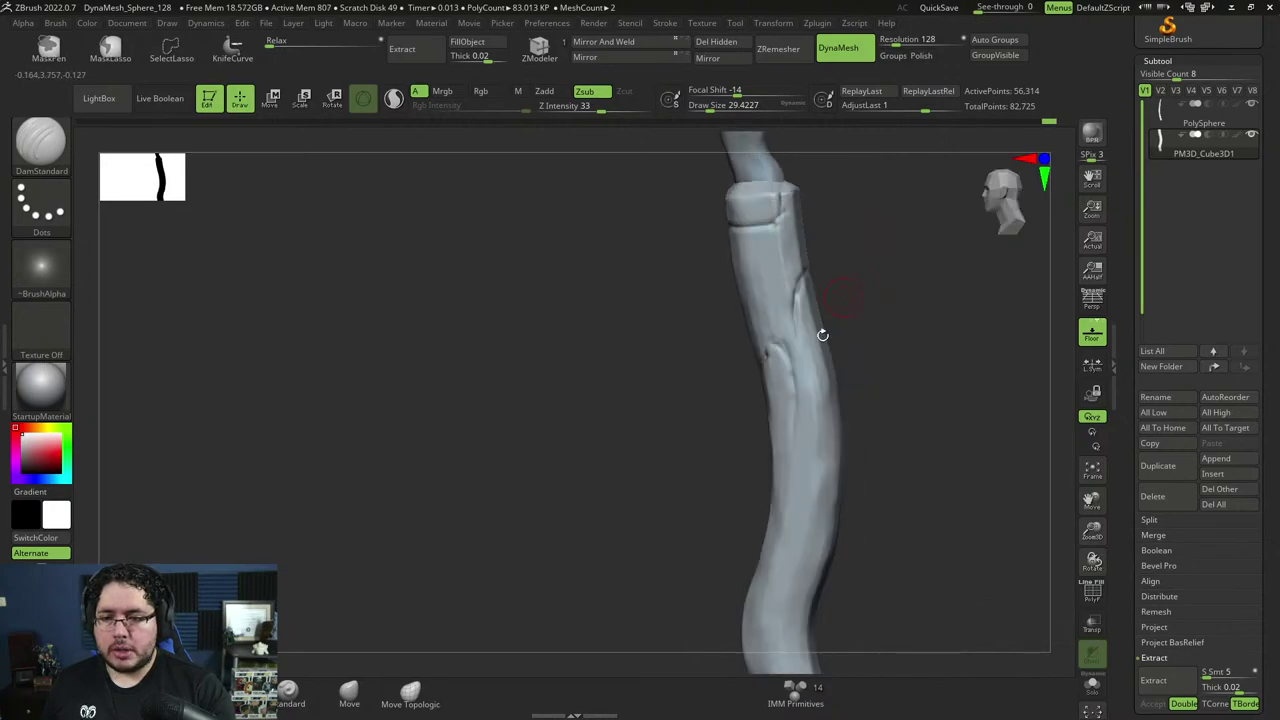
# Carve several creases down the handle's side and into its left edge.
pyautogui.moveTo(801, 372); pyautogui.dragTo(797, 442)
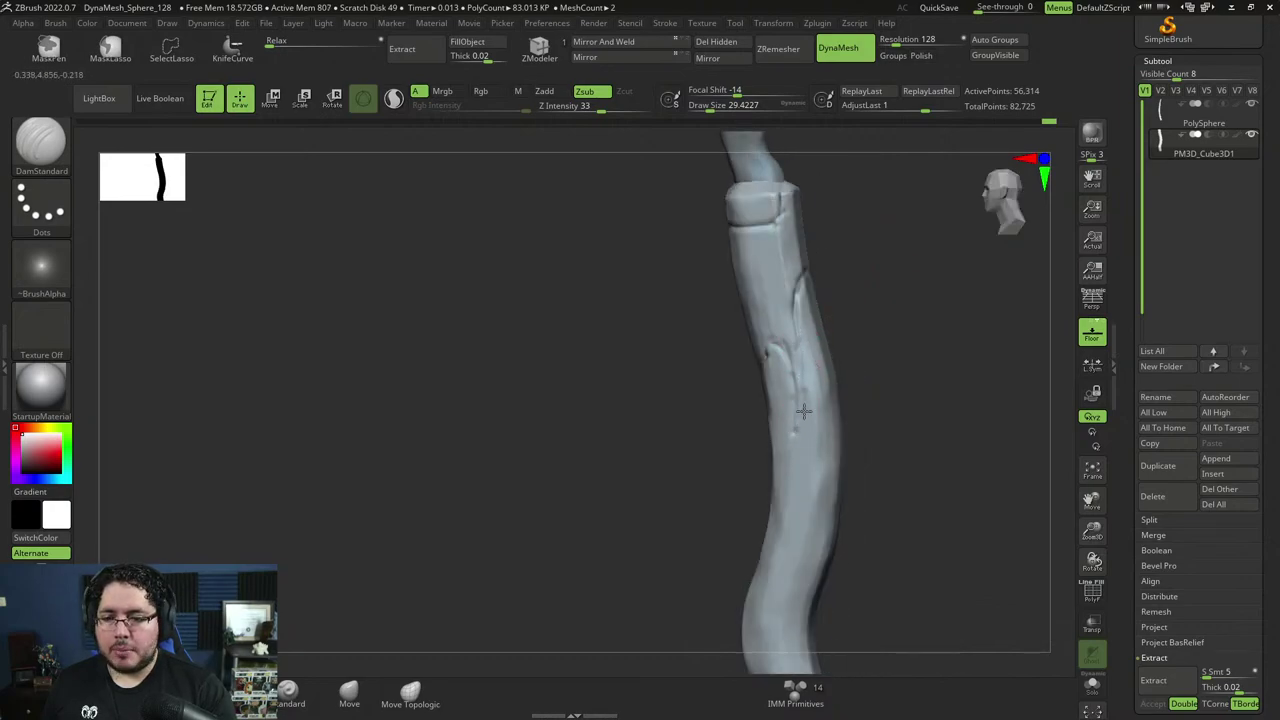
pyautogui.moveTo(814, 359)
pyautogui.mouseDown(button='right')
pyautogui.moveTo(883, 351)
pyautogui.moveTo(881, 308)
pyautogui.mouseUp(button='right')
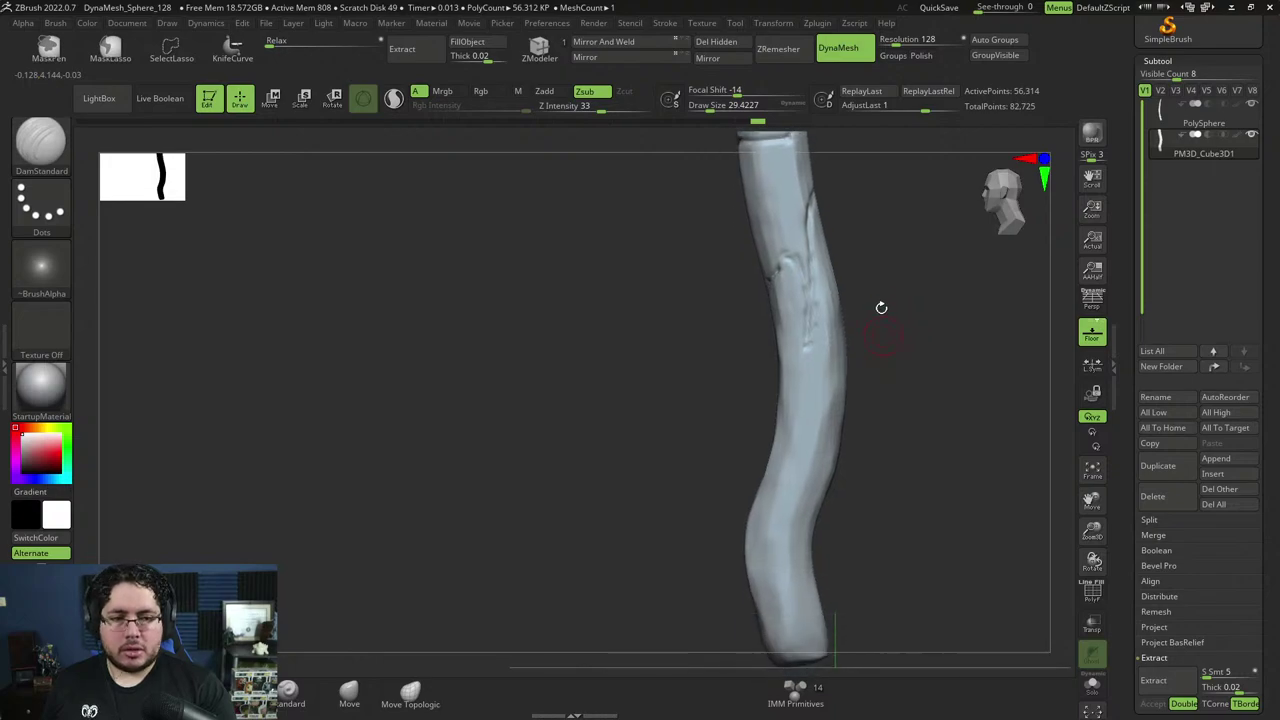
pyautogui.moveTo(800, 364); pyautogui.dragTo(803, 425)
pyautogui.moveTo(836, 447); pyautogui.dragTo(869, 340, button='right')
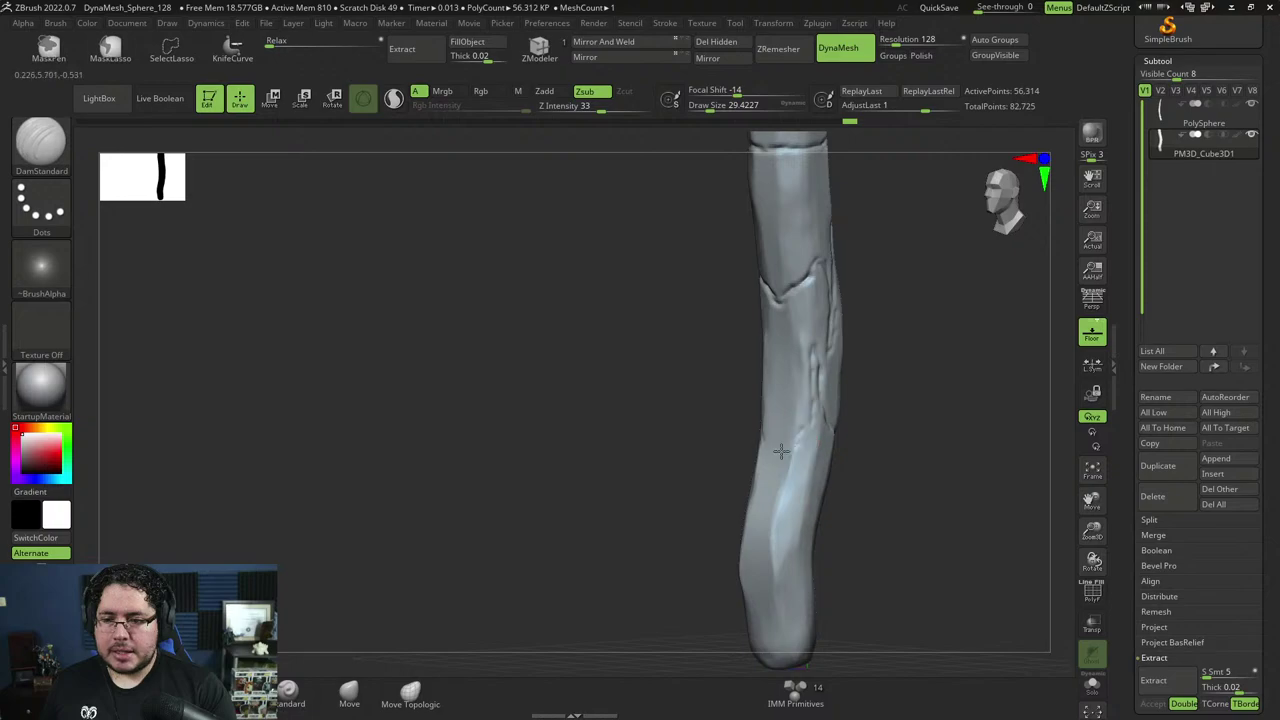
pyautogui.moveTo(776, 450); pyautogui.dragTo(771, 432)
# Move the PureRef reference to the lower left and carve curved grooves near the handle's base.
pyautogui.moveTo(1279, 385); pyautogui.dragTo(354, 444, button='right')
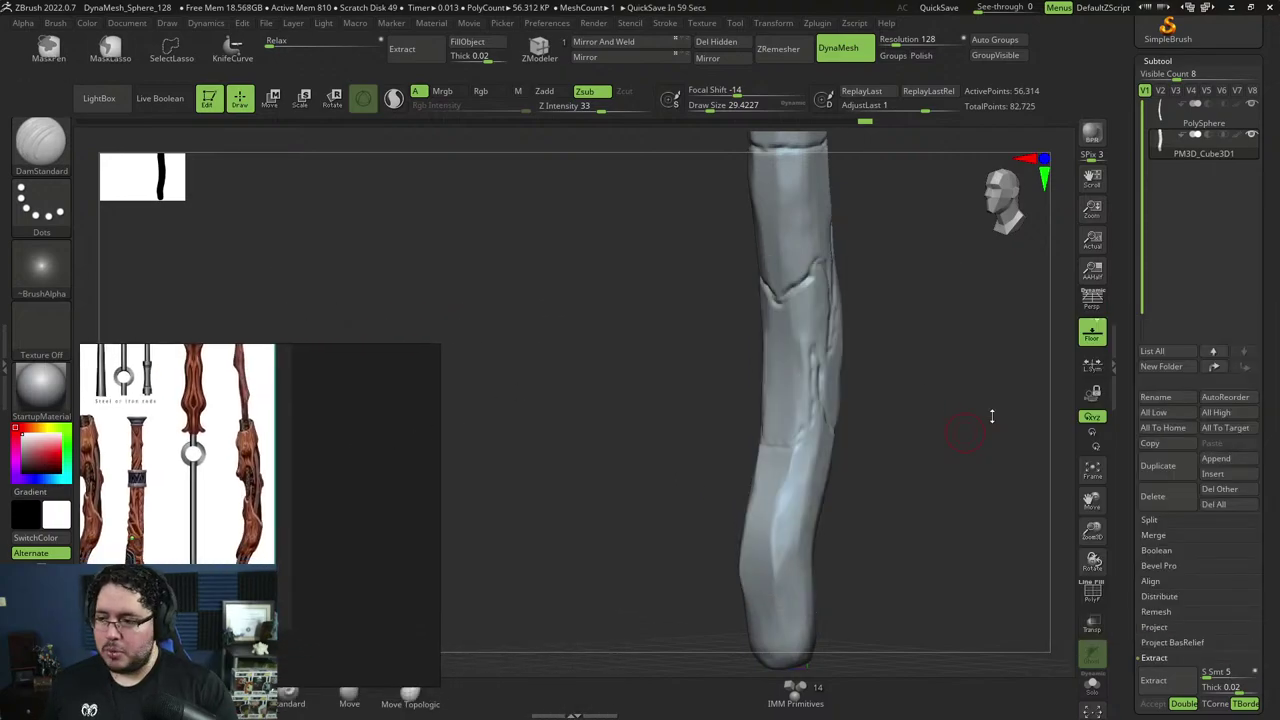
pyautogui.moveTo(896, 453); pyautogui.dragTo(625, 402)
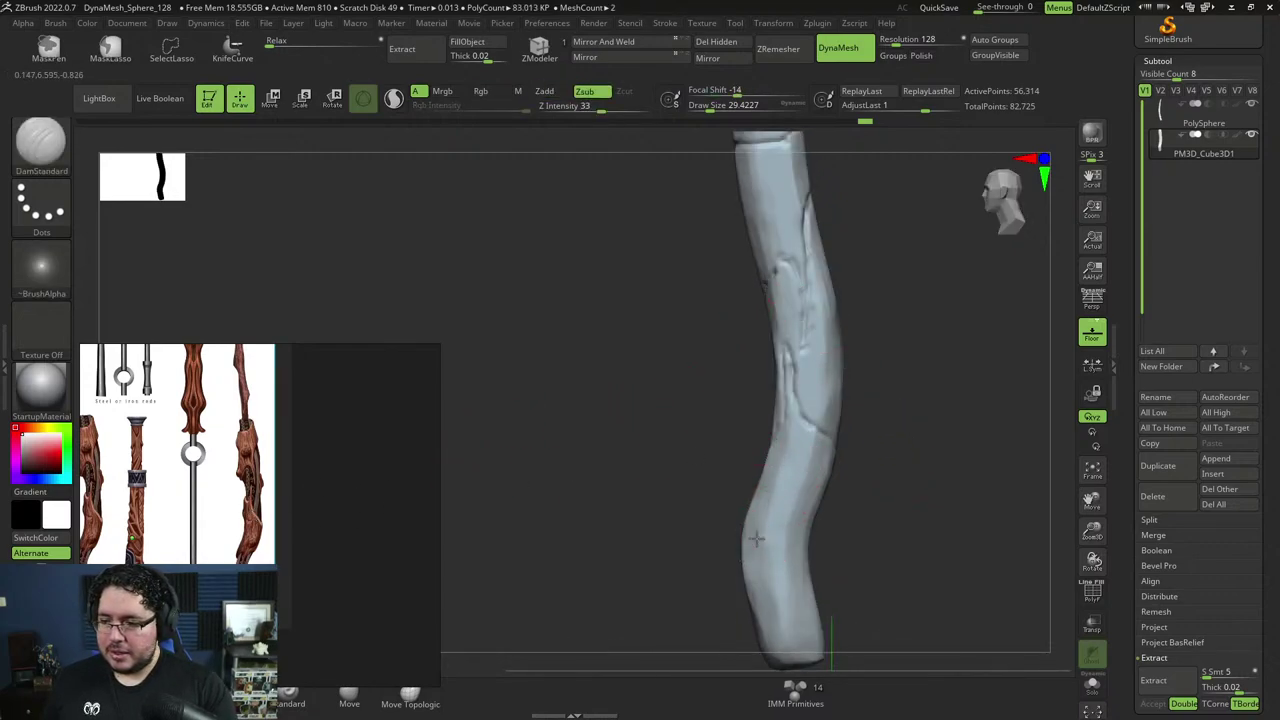
pyautogui.moveTo(756, 539)
pyautogui.mouseDown()
pyautogui.moveTo(740, 553)
pyautogui.moveTo(763, 534)
pyautogui.moveTo(785, 610)
pyautogui.mouseUp()
pyautogui.moveTo(792, 561)
pyautogui.mouseDown()
pyautogui.moveTo(789, 572)
pyautogui.moveTo(815, 515)
pyautogui.moveTo(793, 559)
pyautogui.mouseUp()
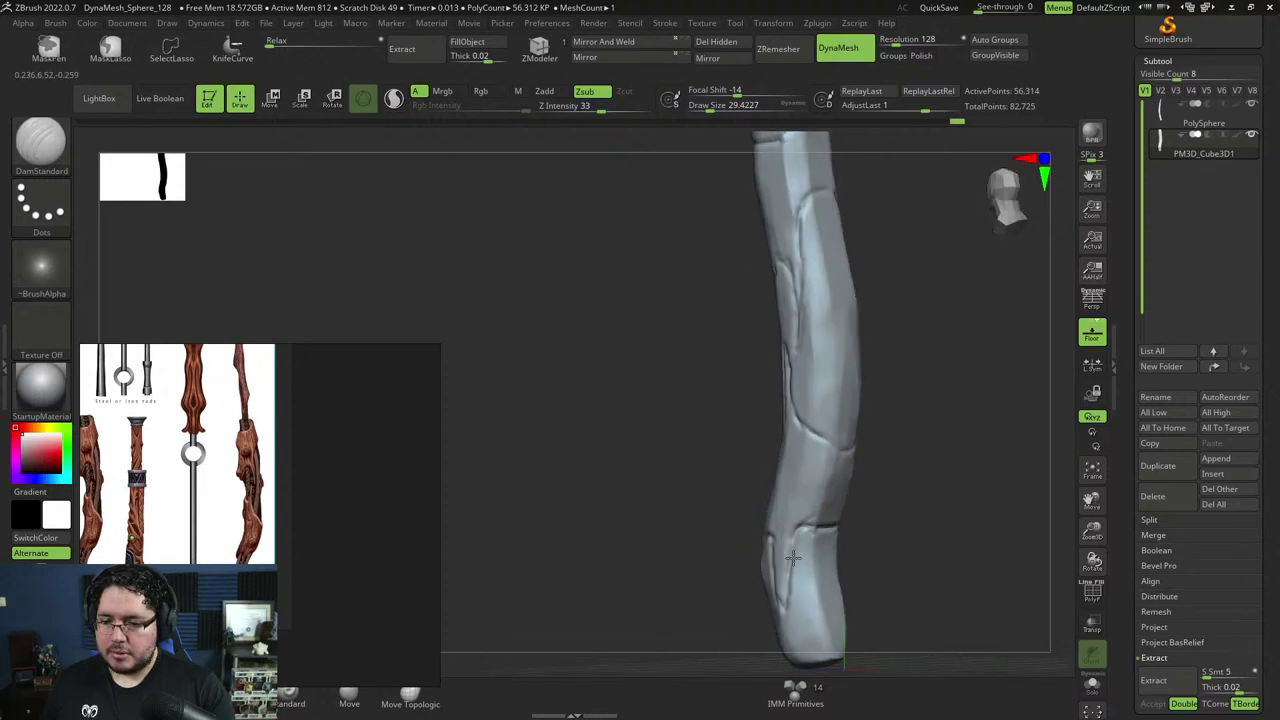
pyautogui.keyDown('alt'); pyautogui.moveTo(874, 533); pyautogui.dragTo(876, 460); pyautogui.keyUp('alt')
pyautogui.moveTo(828, 518)
pyautogui.mouseDown()
pyautogui.moveTo(801, 567)
pyautogui.moveTo(916, 552)
pyautogui.mouseUp()
pyautogui.moveTo(823, 532)
pyautogui.mouseDown()
pyautogui.moveTo(772, 599)
pyautogui.moveTo(786, 600)
pyautogui.moveTo(768, 596)
pyautogui.moveTo(860, 514)
pyautogui.moveTo(880, 460)
pyautogui.moveTo(866, 470)
pyautogui.moveTo(867, 428)
pyautogui.mouseUp()
# Switch to the Move brush at draw size 88 and snap to a side view.
pyautogui.press('b')
pyautogui.press('m')
pyautogui.press('v')
pyautogui.press('space')
pyautogui.press('space')
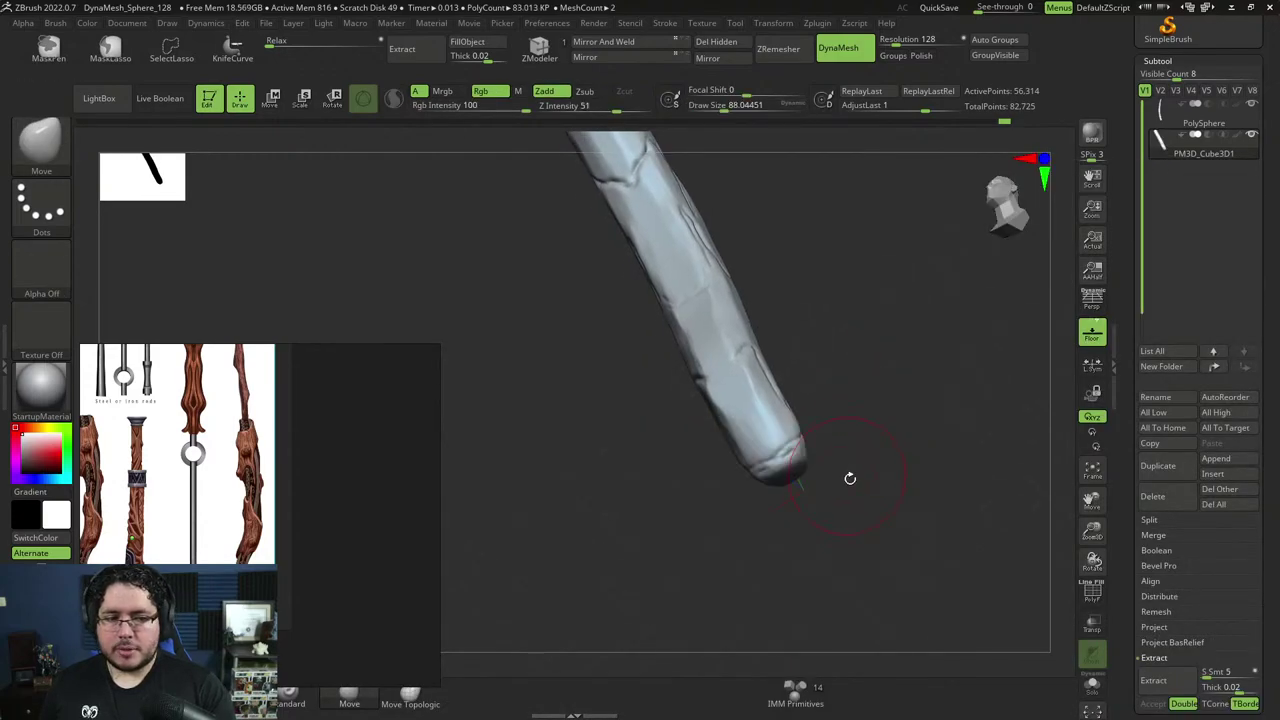
pyautogui.moveTo(850, 478); pyautogui.dragTo(860, 389)
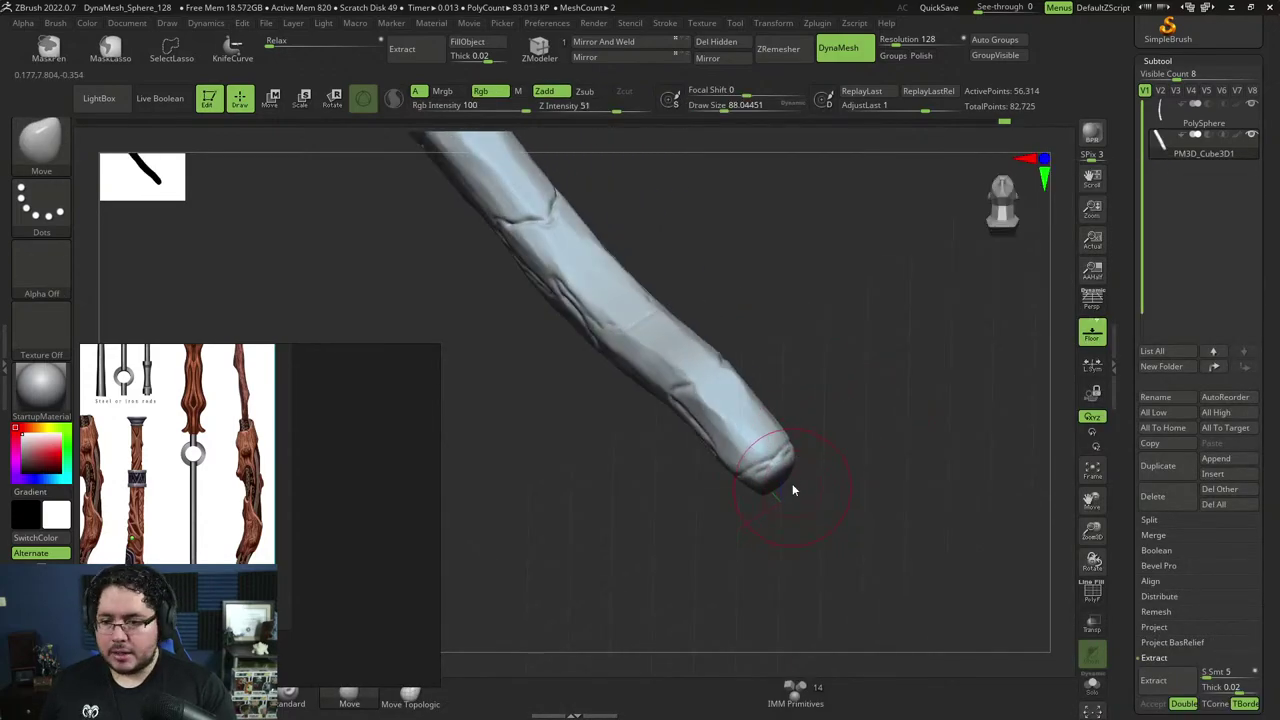
pyautogui.press('space')
# Pull the handle's tip downward into a curve and check the bend from another angle.
pyautogui.keyDown('shift'); pyautogui.moveTo(824, 482); pyautogui.dragTo(791, 517); pyautogui.keyUp('shift')
pyautogui.moveTo(822, 466); pyautogui.dragTo(849, 504)
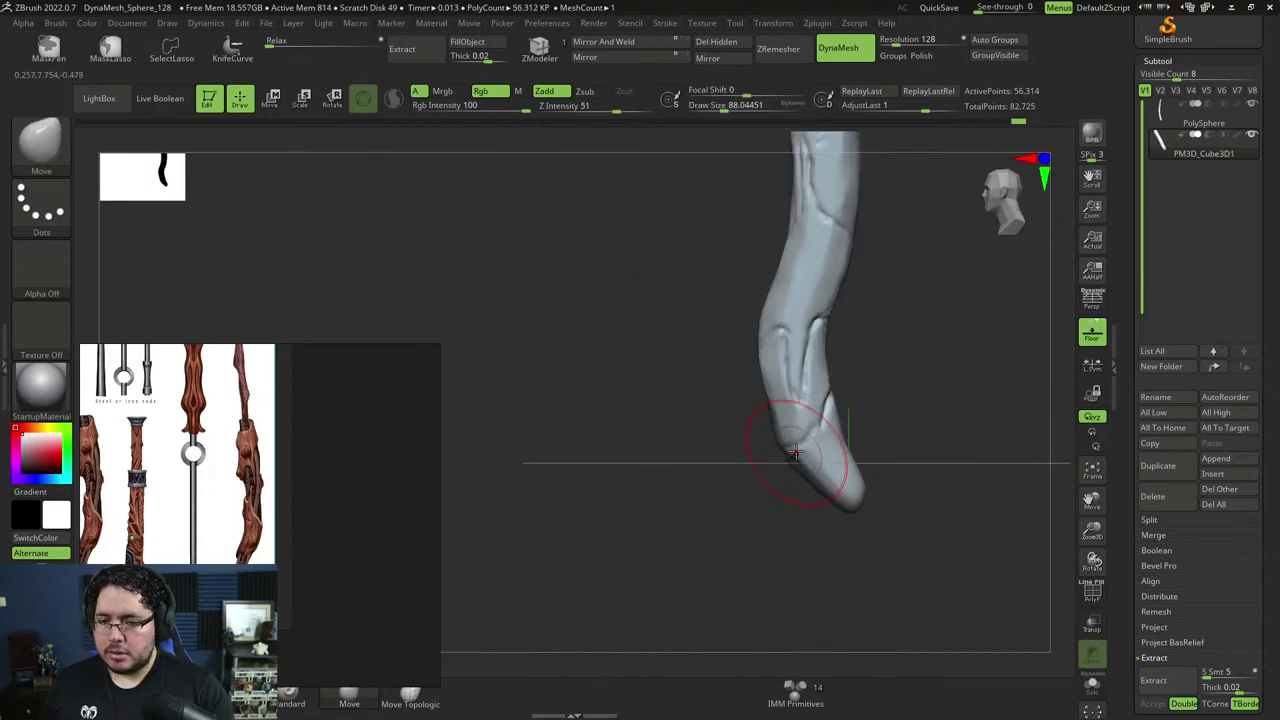
pyautogui.moveTo(796, 453); pyautogui.dragTo(794, 447)
pyautogui.press('space')
pyautogui.click(857, 374)
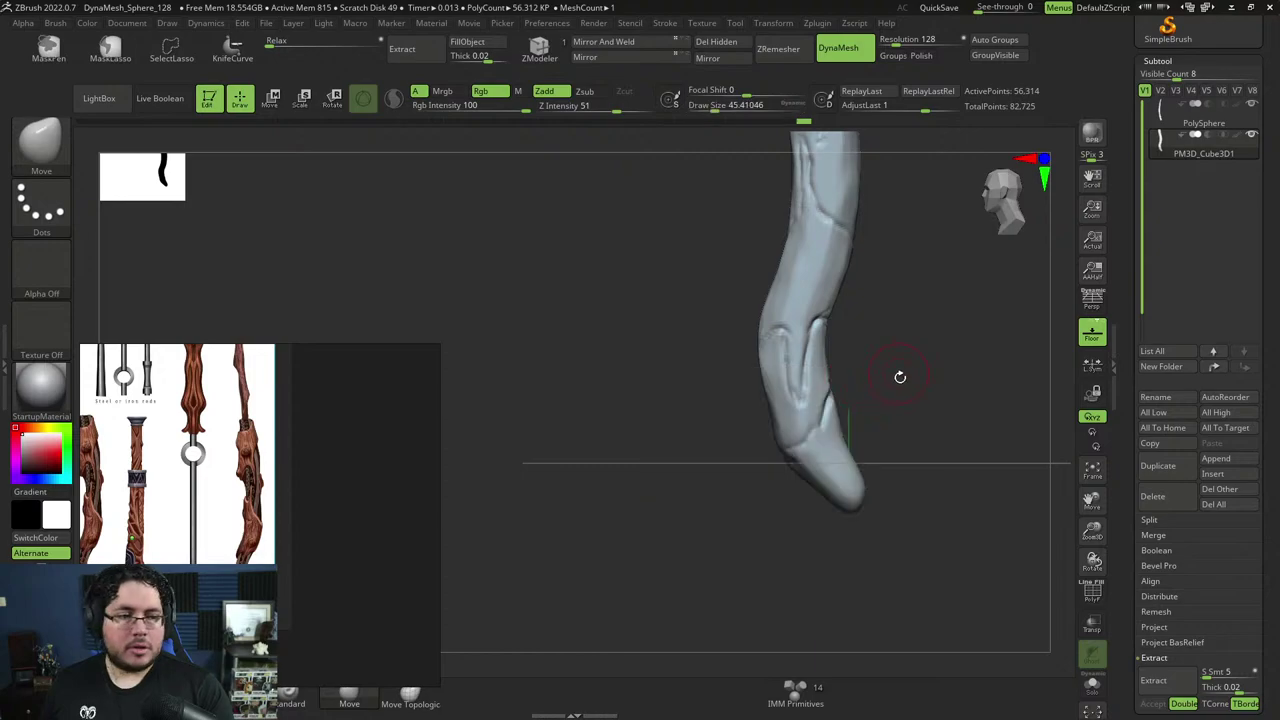
pyautogui.moveTo(900, 377)
pyautogui.mouseDown()
pyautogui.moveTo(911, 429)
pyautogui.moveTo(913, 386)
pyautogui.mouseUp()
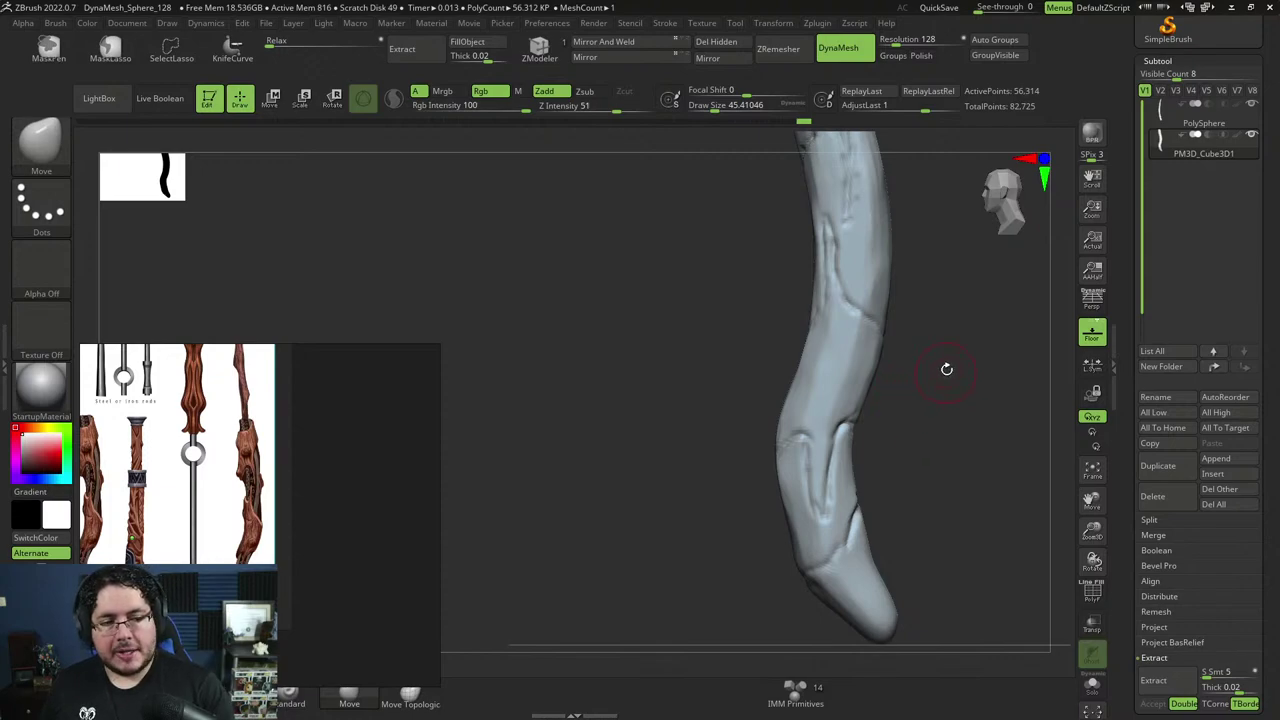
pyautogui.moveTo(946, 369)
pyautogui.mouseDown()
pyautogui.moveTo(935, 480)
pyautogui.moveTo(963, 420)
pyautogui.moveTo(920, 423)
pyautogui.mouseUp()
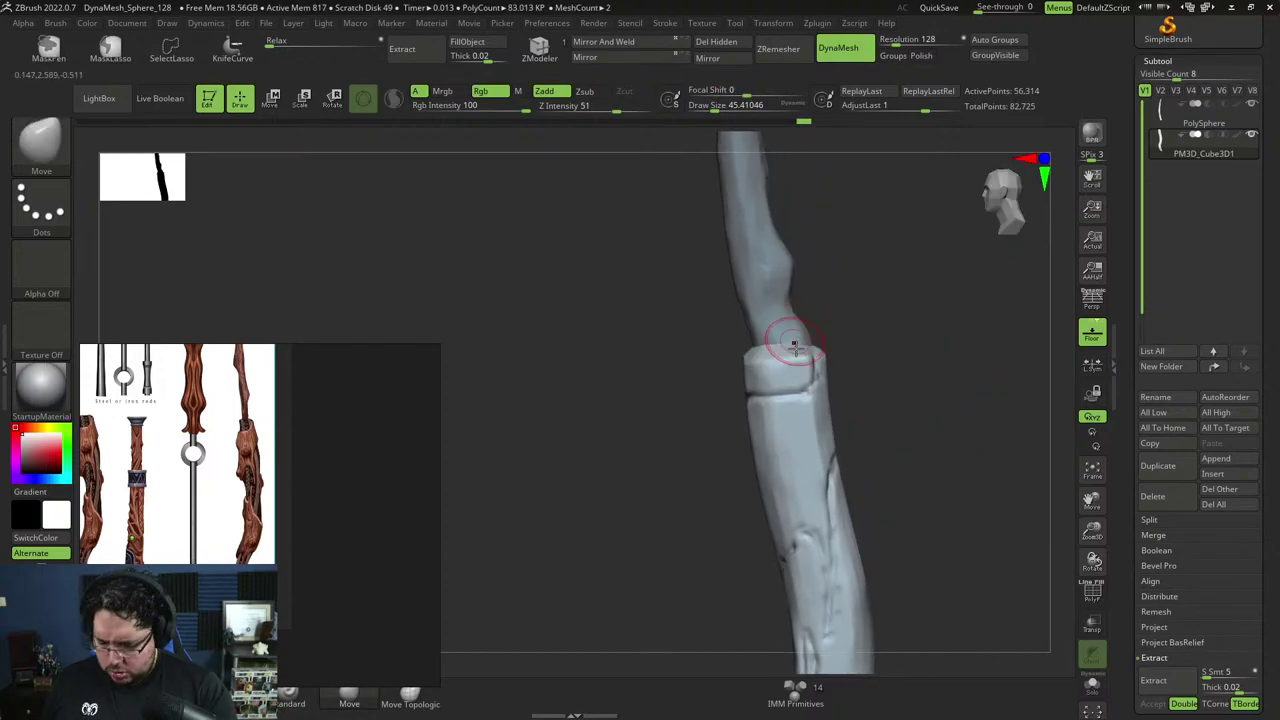
# Load ClayBuildup and fill the collar's crevice with clay.
pyautogui.press('b')
pyautogui.press('c')
pyautogui.press('b')
pyautogui.press('space')
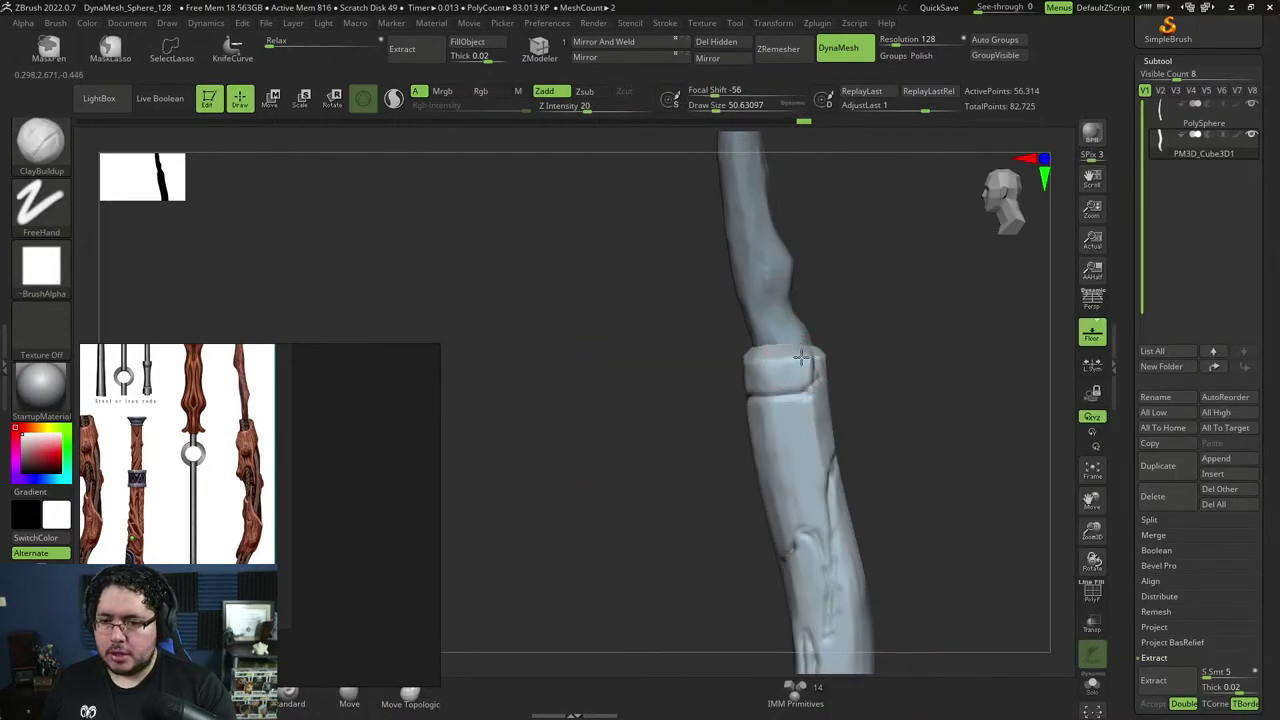
pyautogui.moveTo(801, 357)
pyautogui.mouseDown()
pyautogui.moveTo(806, 374)
pyautogui.moveTo(807, 352)
pyautogui.mouseUp()
pyautogui.moveTo(804, 348); pyautogui.dragTo(800, 349, button='right')
pyautogui.press('space')
pyautogui.click(800, 349)
pyautogui.moveTo(800, 358)
pyautogui.mouseDown()
pyautogui.moveTo(799, 374)
pyautogui.moveTo(770, 385)
pyautogui.mouseUp()
pyautogui.moveTo(770, 372); pyautogui.dragTo(772, 367, button='right')
# Build up clay on the collar's sides with a larger brush, orbiting around the band.
pyautogui.press('space')
pyautogui.click(769, 366)
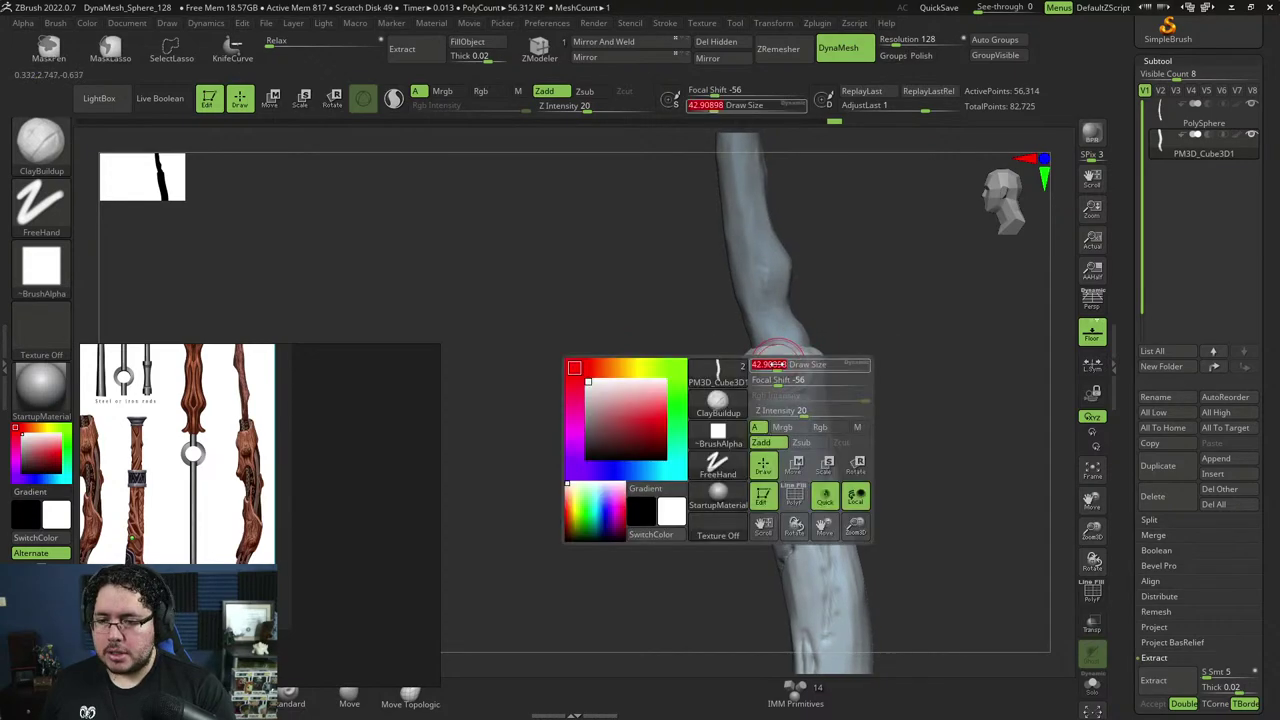
pyautogui.moveTo(776, 384); pyautogui.dragTo(764, 390)
pyautogui.moveTo(738, 389); pyautogui.dragTo(750, 375, button='right')
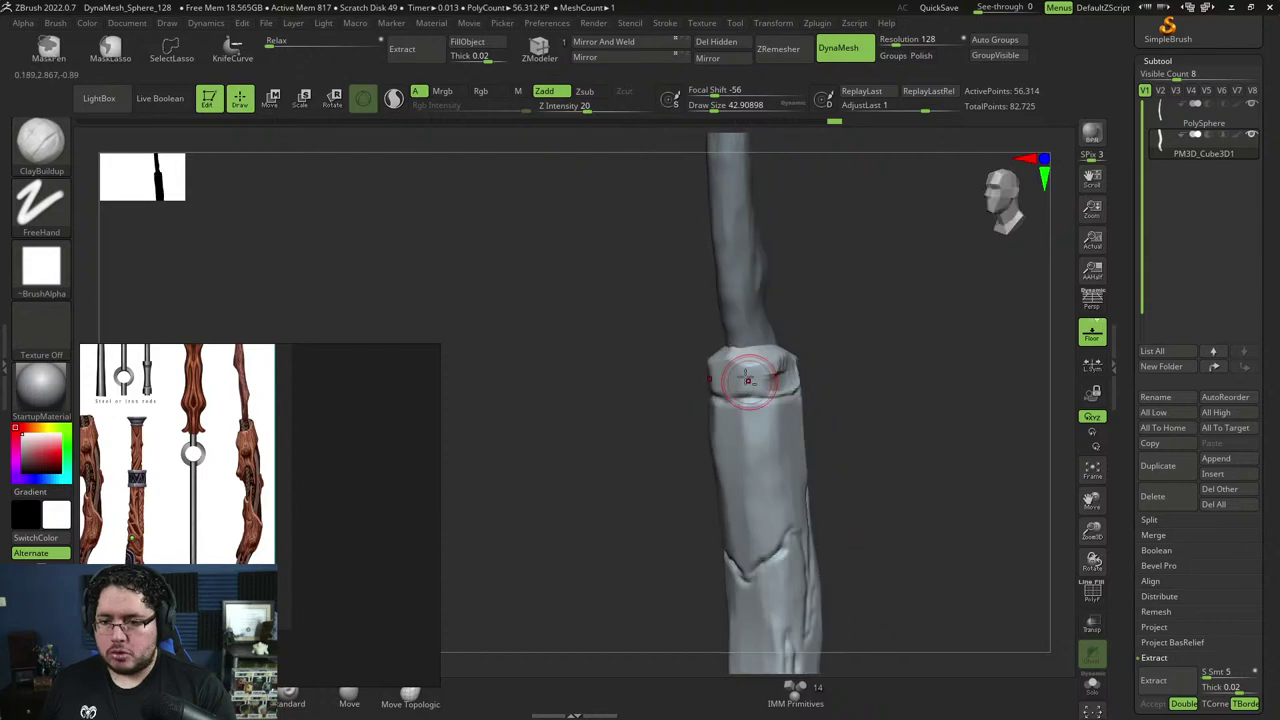
pyautogui.moveTo(752, 378)
pyautogui.mouseDown()
pyautogui.moveTo(724, 382)
pyautogui.moveTo(737, 373)
pyautogui.moveTo(718, 366)
pyautogui.moveTo(755, 352)
pyautogui.mouseUp()
pyautogui.moveTo(775, 370); pyautogui.dragTo(772, 352, button='right')
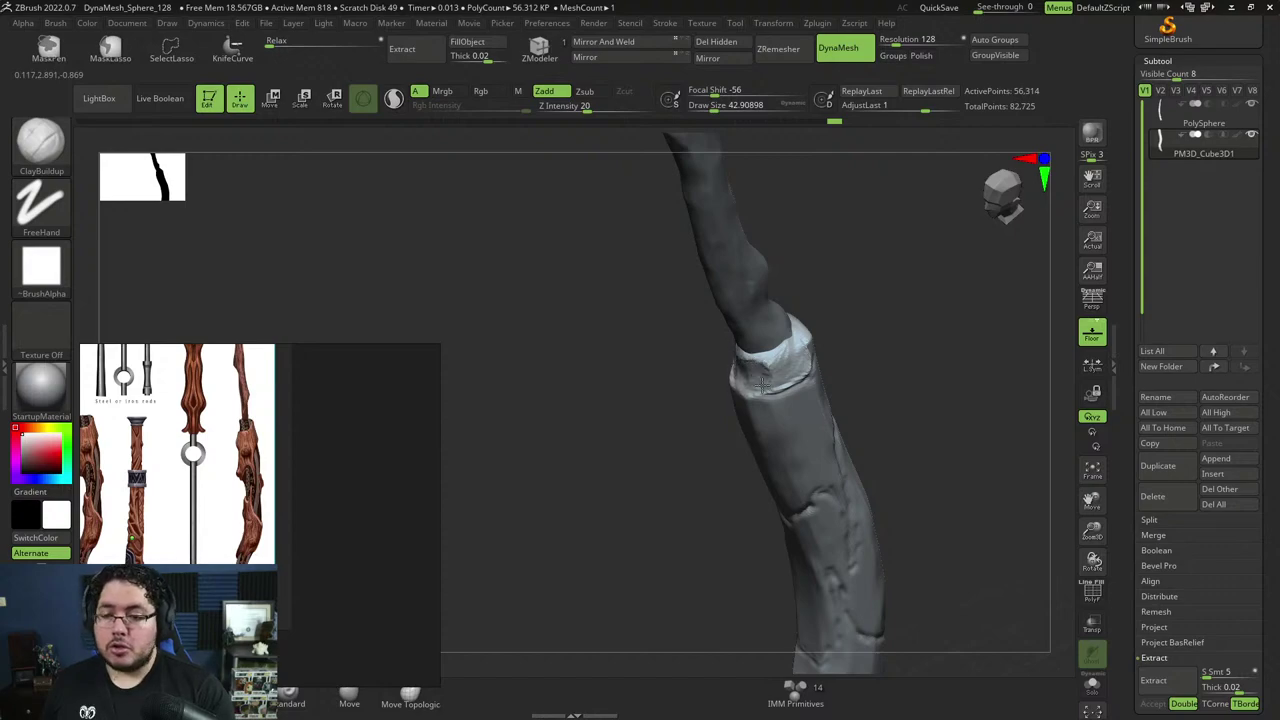
pyautogui.moveTo(776, 384); pyautogui.dragTo(795, 365, button='right')
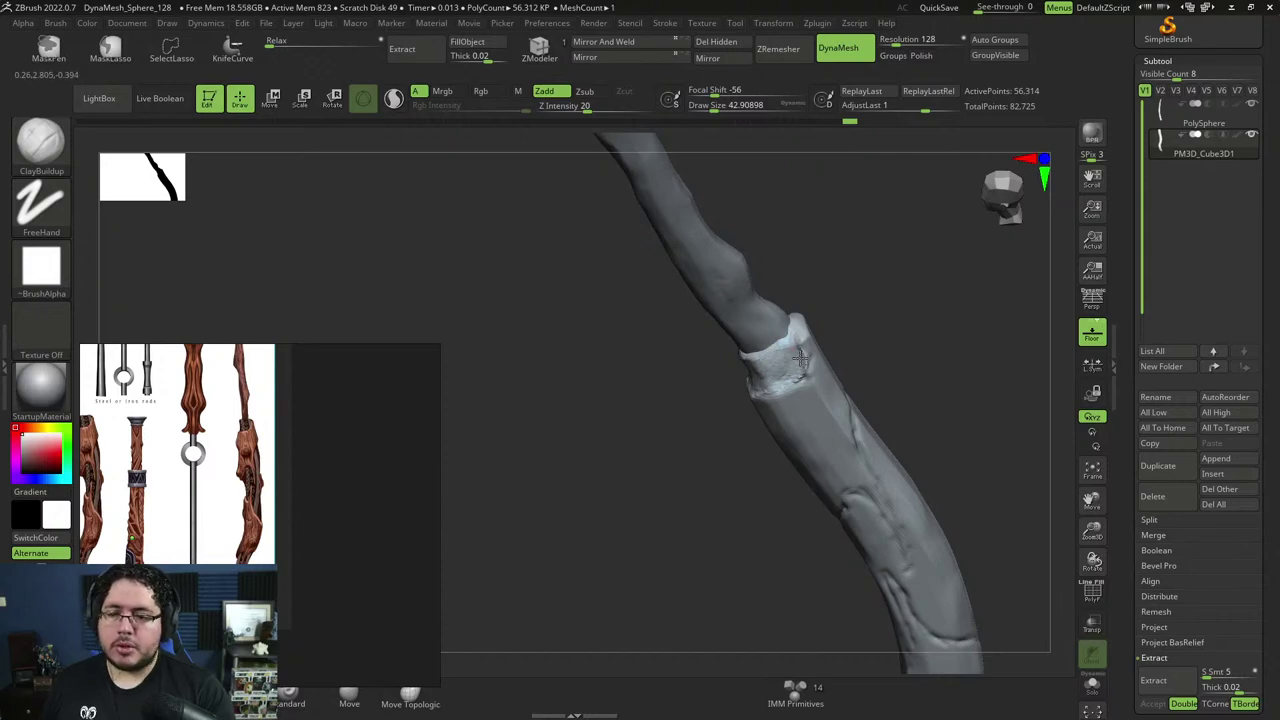
pyautogui.moveTo(801, 358); pyautogui.dragTo(806, 364)
# Adjust the ClayBuildup size and orbit to inspect the collar rim in profile.
pyautogui.press('space')
pyautogui.moveTo(799, 341); pyautogui.dragTo(806, 334, button='right')
pyautogui.press('space')
pyautogui.moveTo(806, 333); pyautogui.dragTo(803, 332)
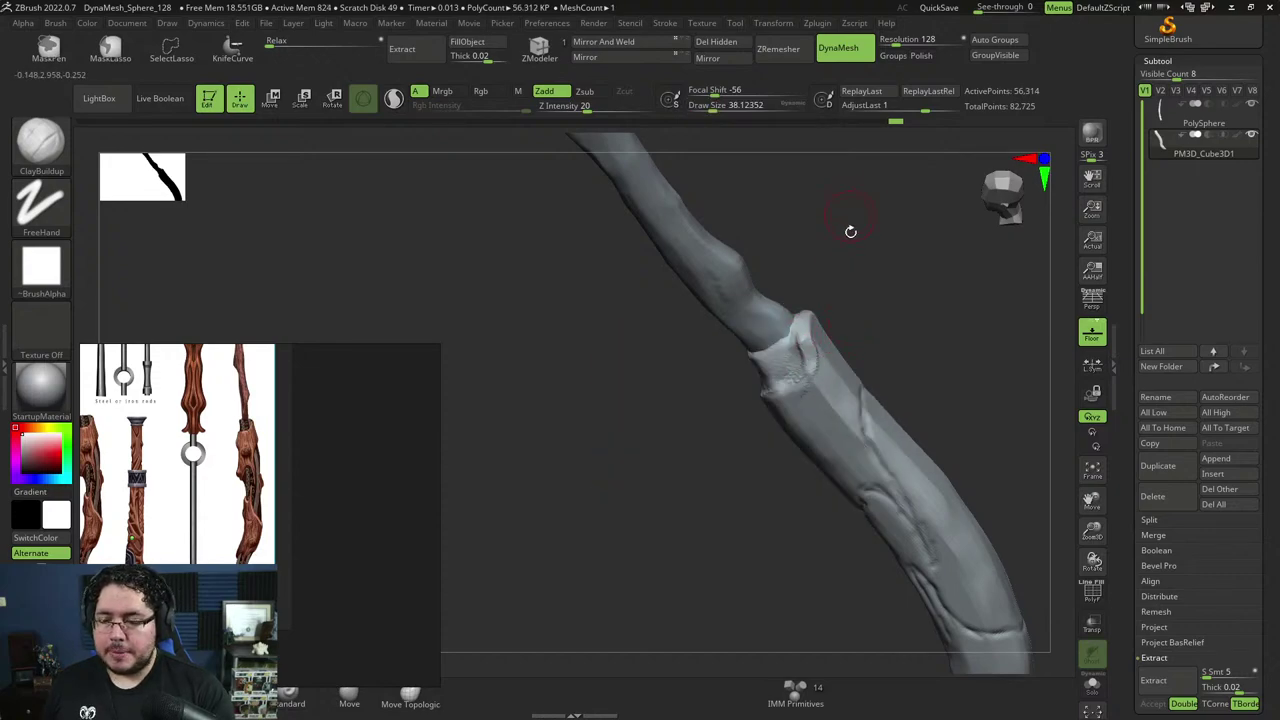
pyautogui.moveTo(877, 312); pyautogui.dragTo(852, 335)
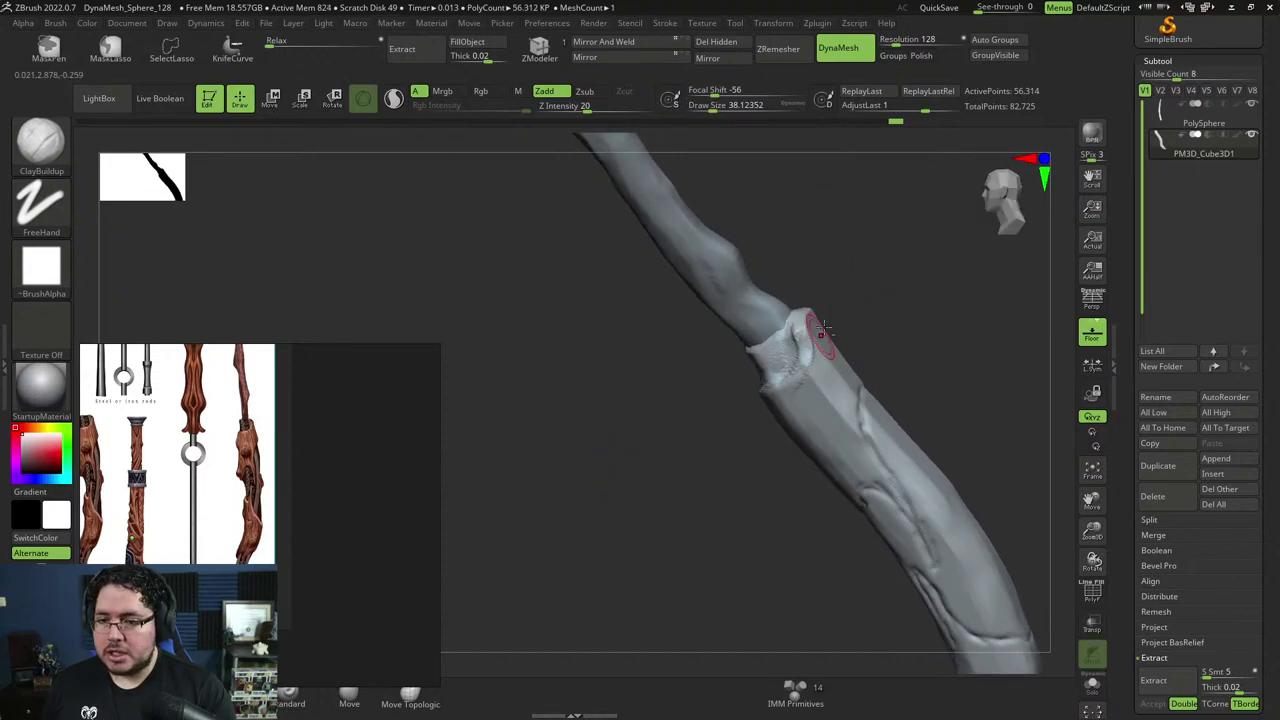
pyautogui.keyDown('ctrl'); pyautogui.moveTo(819, 328); pyautogui.dragTo(814, 360, button='right'); pyautogui.keyUp('ctrl')
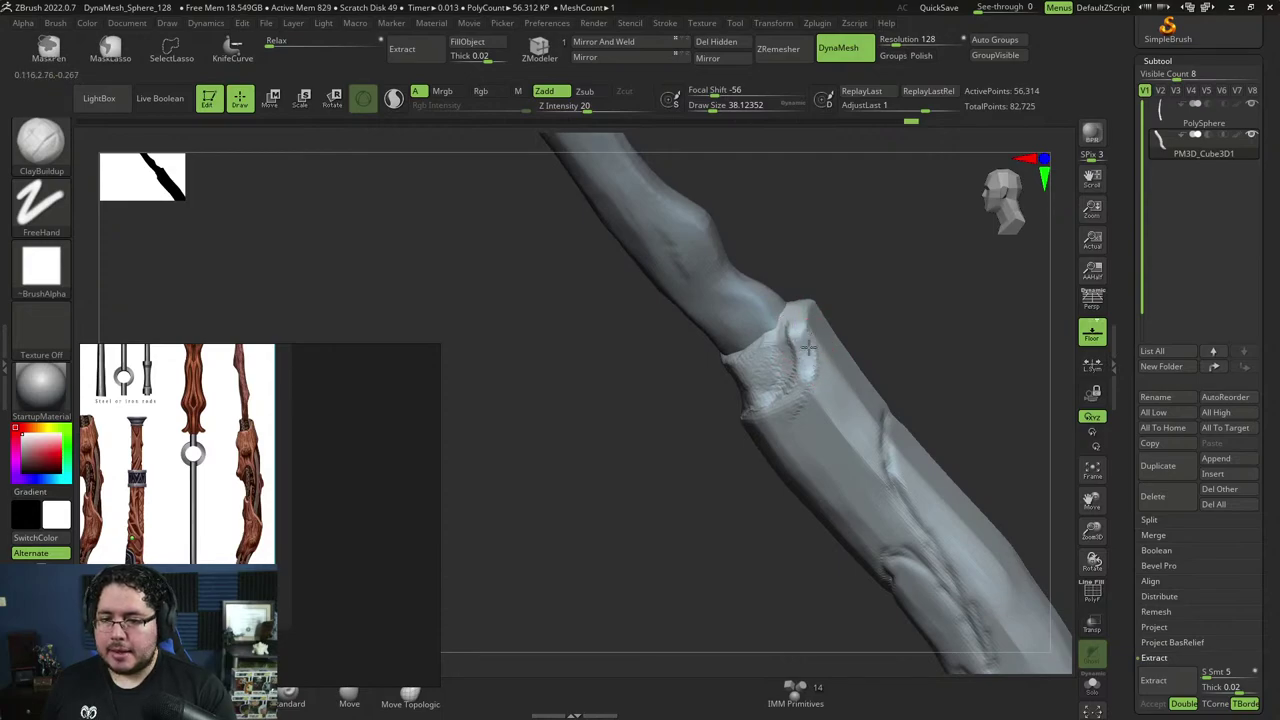
pyautogui.moveTo(833, 390)
pyautogui.mouseDown(button='right')
pyautogui.moveTo(894, 343)
pyautogui.moveTo(891, 380)
pyautogui.moveTo(874, 289)
pyautogui.moveTo(897, 340)
pyautogui.moveTo(883, 300)
pyautogui.moveTo(862, 310)
pyautogui.mouseUp(button='right')
pyautogui.press('space')
pyautogui.click(834, 340)
pyautogui.press('[')
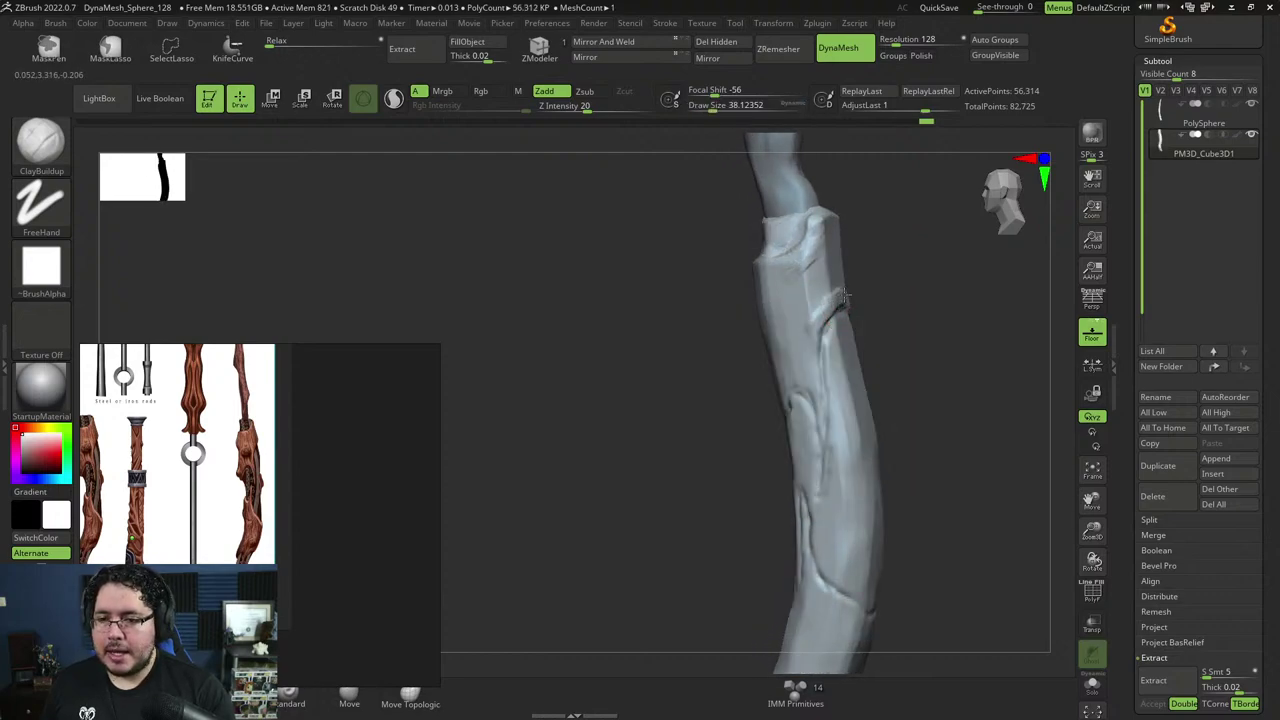
pyautogui.moveTo(829, 298); pyautogui.dragTo(817, 348, button='right')
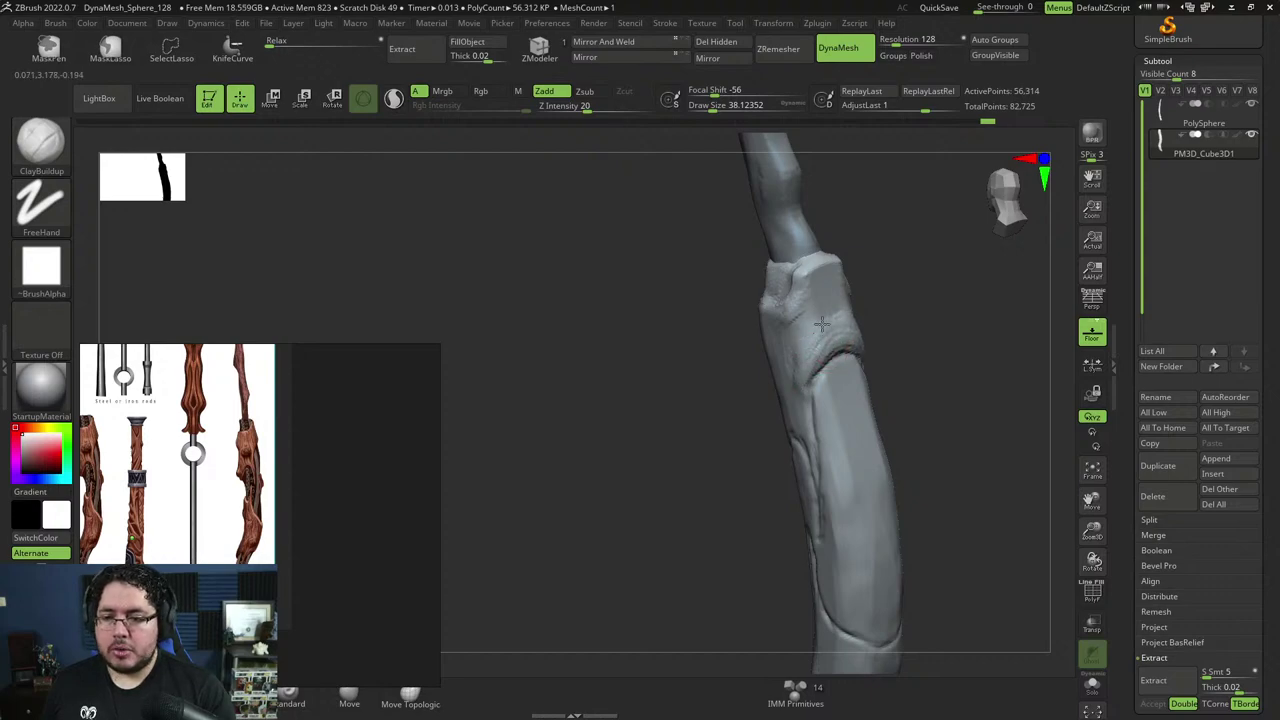
# Build a clay ridge down the collar's side with ClayBuildup, brush around 25.5 then 33.6.
pyautogui.moveTo(896, 300); pyautogui.dragTo(860, 249)
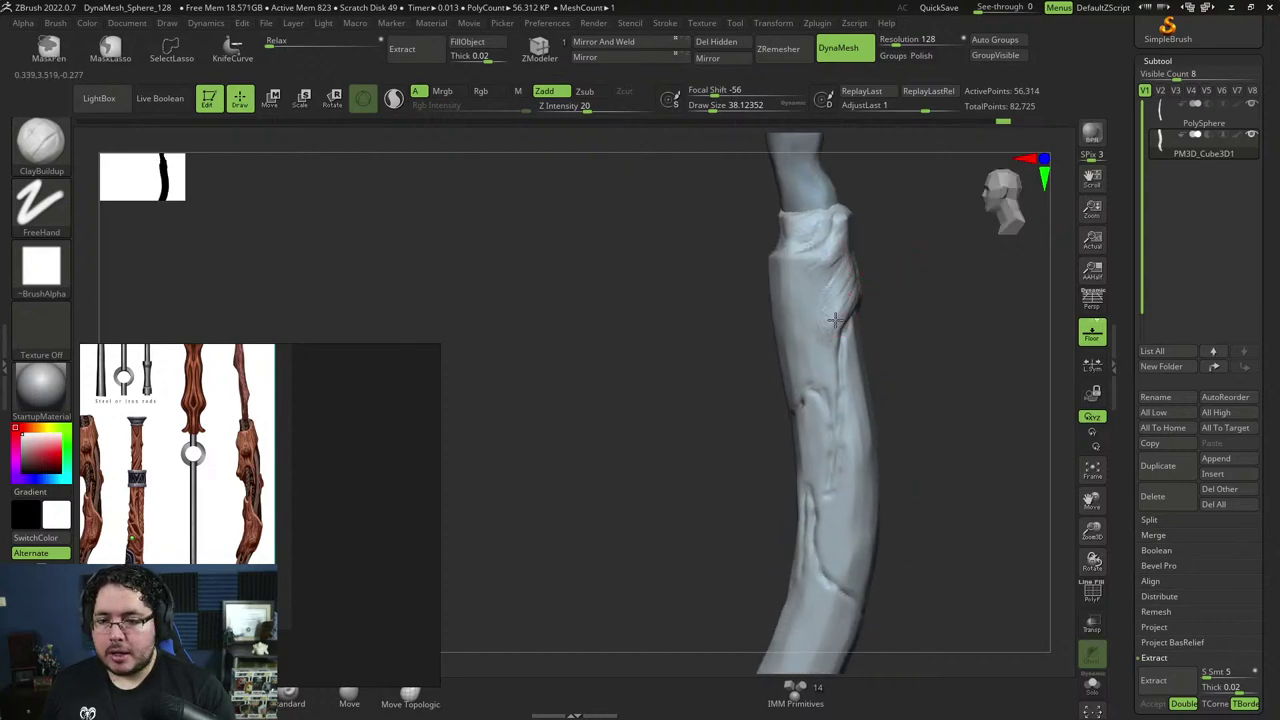
pyautogui.press('space')
pyautogui.moveTo(836, 326); pyautogui.dragTo(828, 326)
pyautogui.press('space')
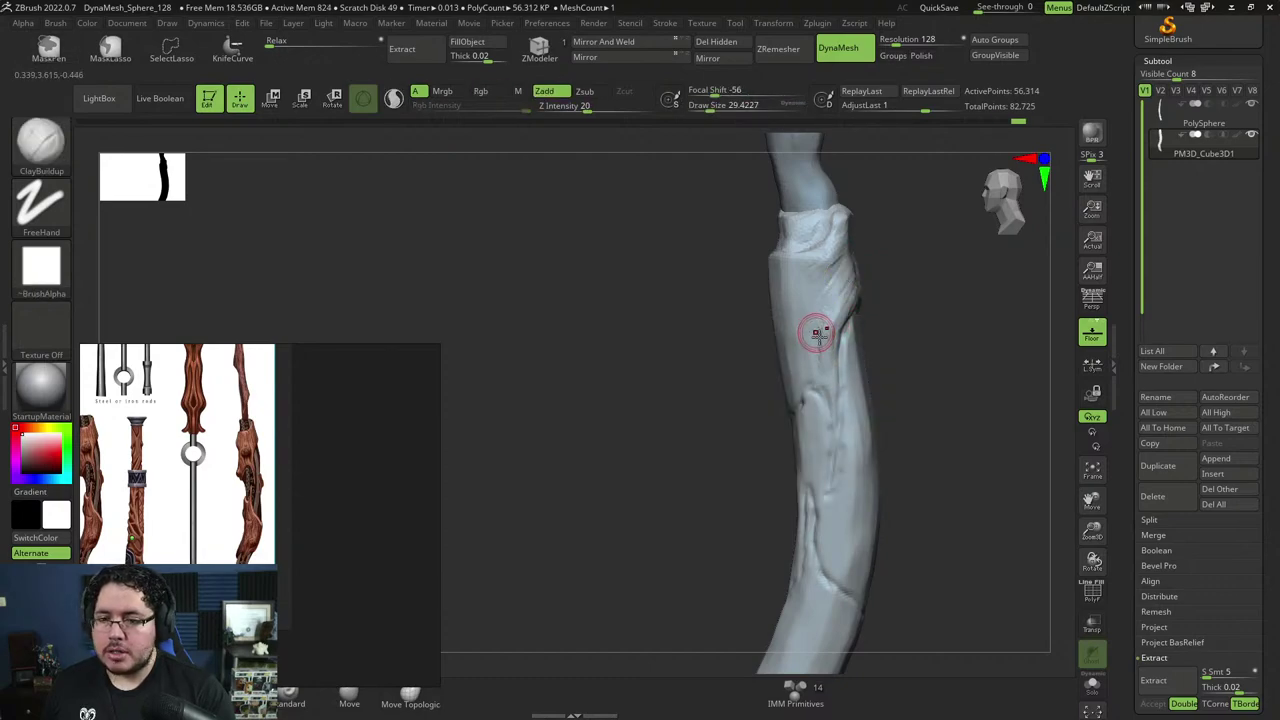
pyautogui.moveTo(818, 322)
pyautogui.mouseDown()
pyautogui.moveTo(835, 443)
pyautogui.moveTo(825, 385)
pyautogui.mouseUp()
pyautogui.press('space')
pyautogui.press(']')
pyautogui.press(']')
pyautogui.press(']')
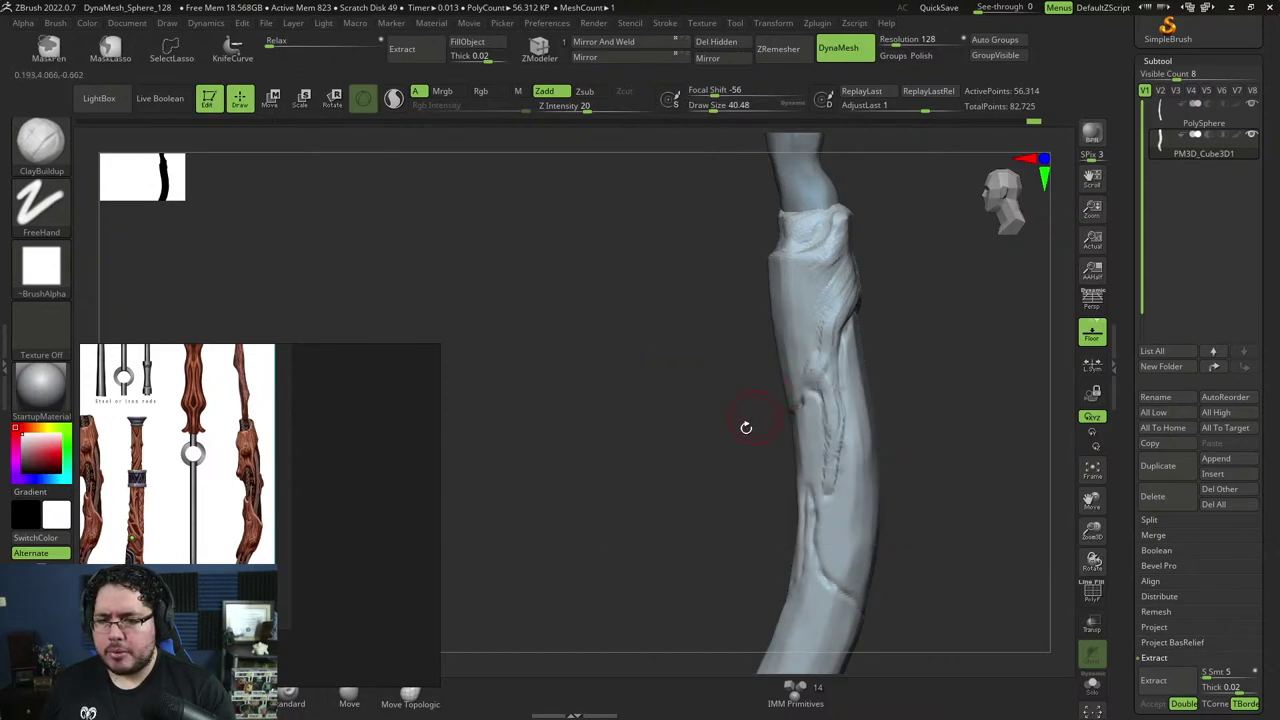
pyautogui.moveTo(746, 427); pyautogui.dragTo(787, 410)
pyautogui.press('space')
pyautogui.moveTo(789, 363); pyautogui.dragTo(768, 412)
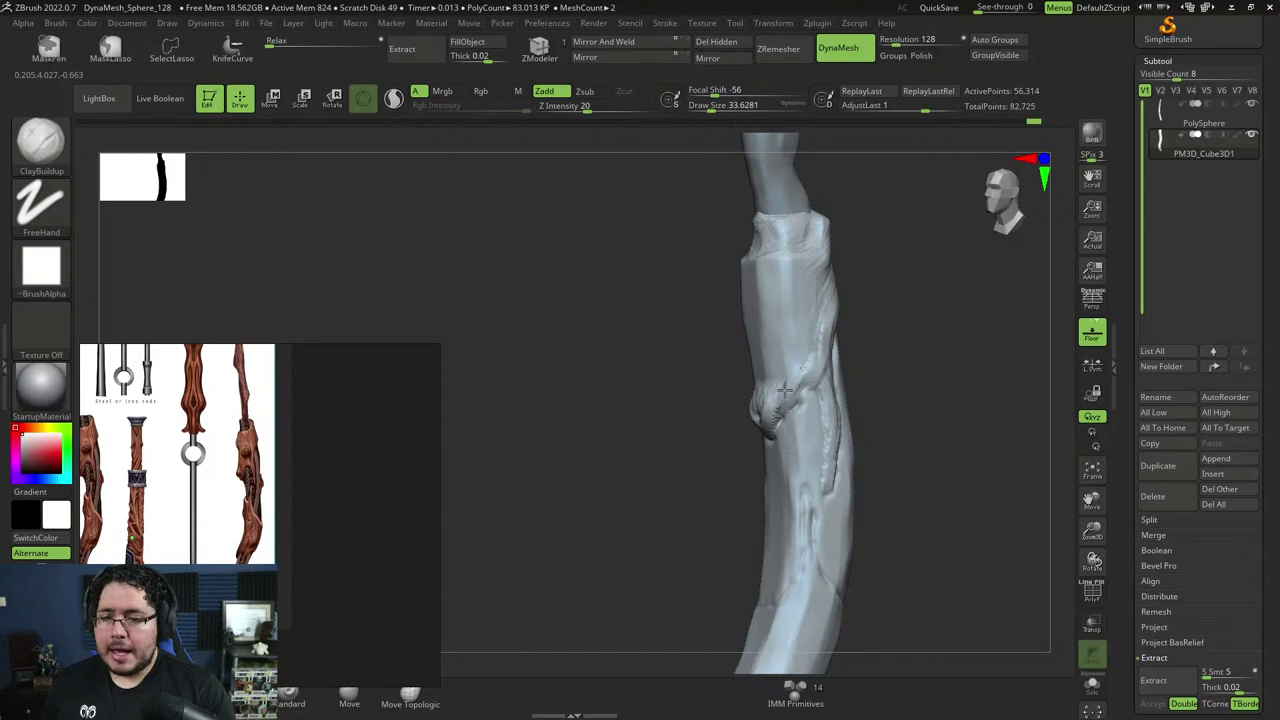
pyautogui.moveTo(785, 390); pyautogui.dragTo(784, 372)
# Fill out the knot with more clay, brush enlarged to about 56 then reduced to 43.
pyautogui.press('space')
pyautogui.moveTo(784, 372); pyautogui.dragTo(793, 372)
pyautogui.moveTo(788, 376)
pyautogui.mouseDown()
pyautogui.moveTo(785, 362)
pyautogui.moveTo(765, 382)
pyautogui.mouseUp()
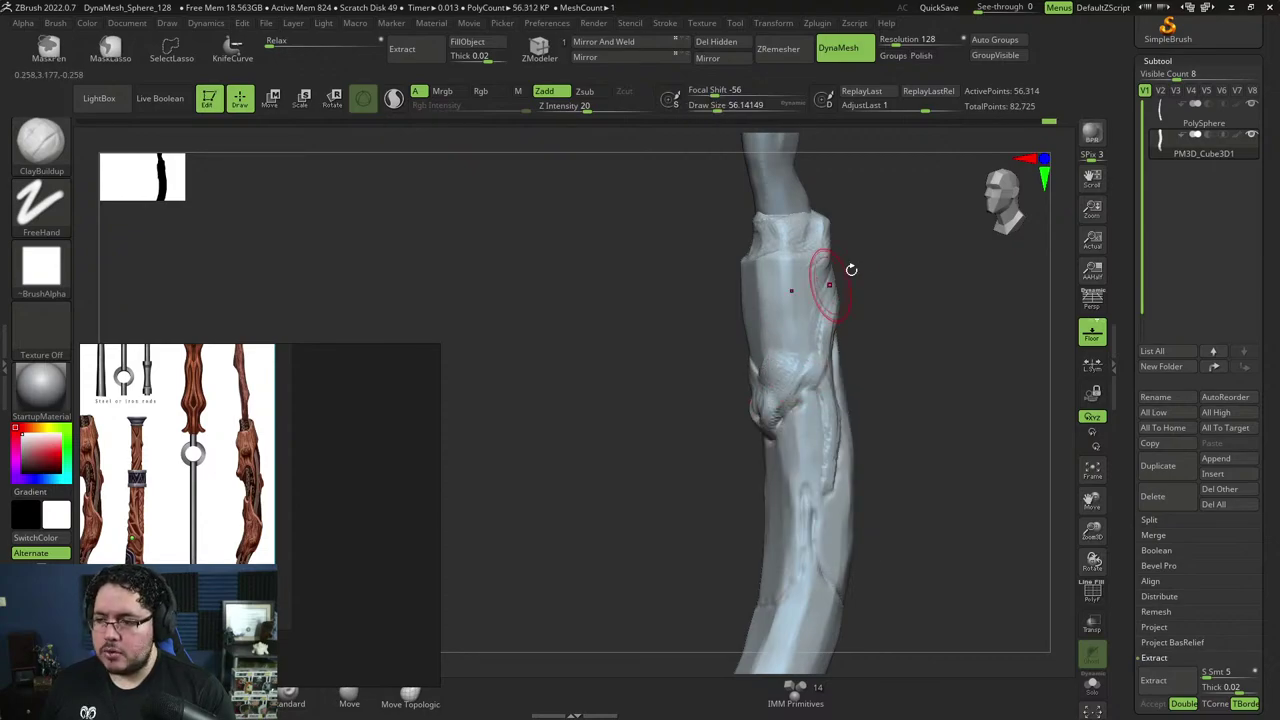
pyautogui.press('space')
pyautogui.moveTo(851, 270)
pyautogui.keyDown('alt'); pyautogui.mouseDown()
pyautogui.moveTo(864, 320)
pyautogui.moveTo(810, 343)
pyautogui.mouseUp(); pyautogui.keyUp('alt')
pyautogui.moveTo(788, 396); pyautogui.dragTo(778, 403)
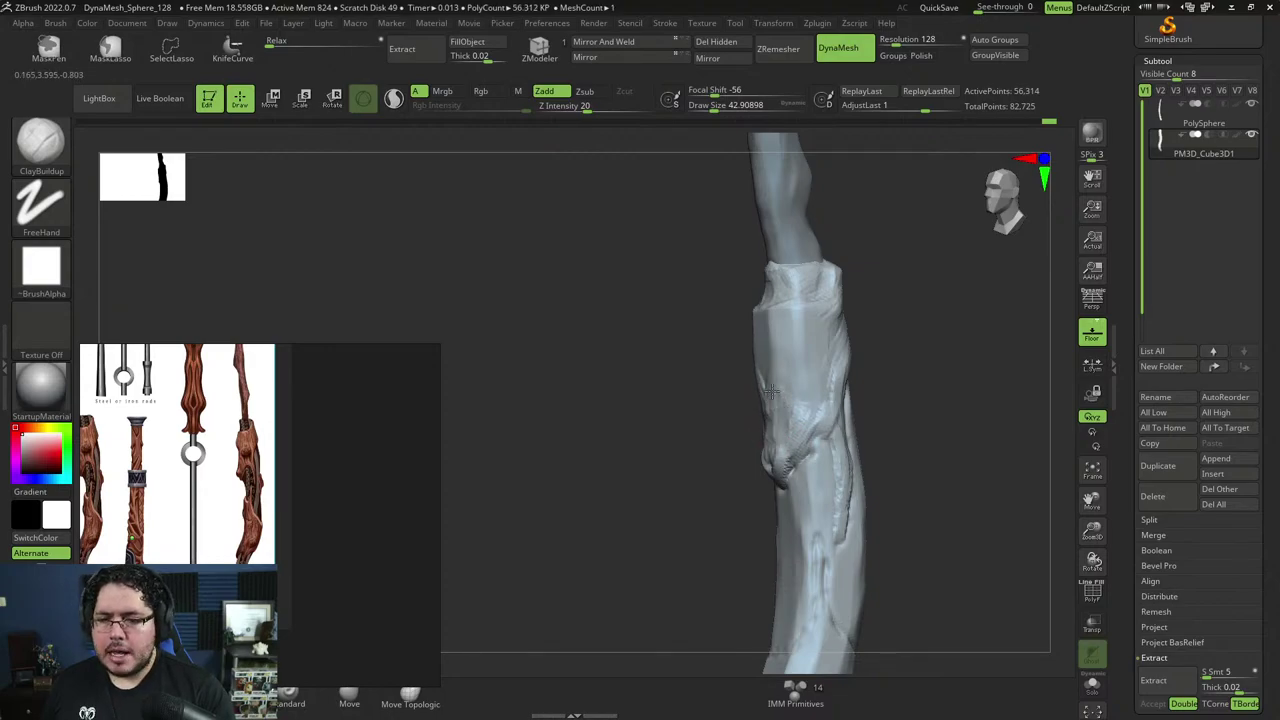
pyautogui.moveTo(776, 344); pyautogui.dragTo(768, 382)
pyautogui.moveTo(862, 282)
pyautogui.keyDown('alt'); pyautogui.mouseDown()
pyautogui.moveTo(866, 329)
pyautogui.moveTo(851, 334)
pyautogui.mouseUp(); pyautogui.keyUp('alt')
pyautogui.press('space')
pyautogui.moveTo(851, 335); pyautogui.dragTo(837, 315)
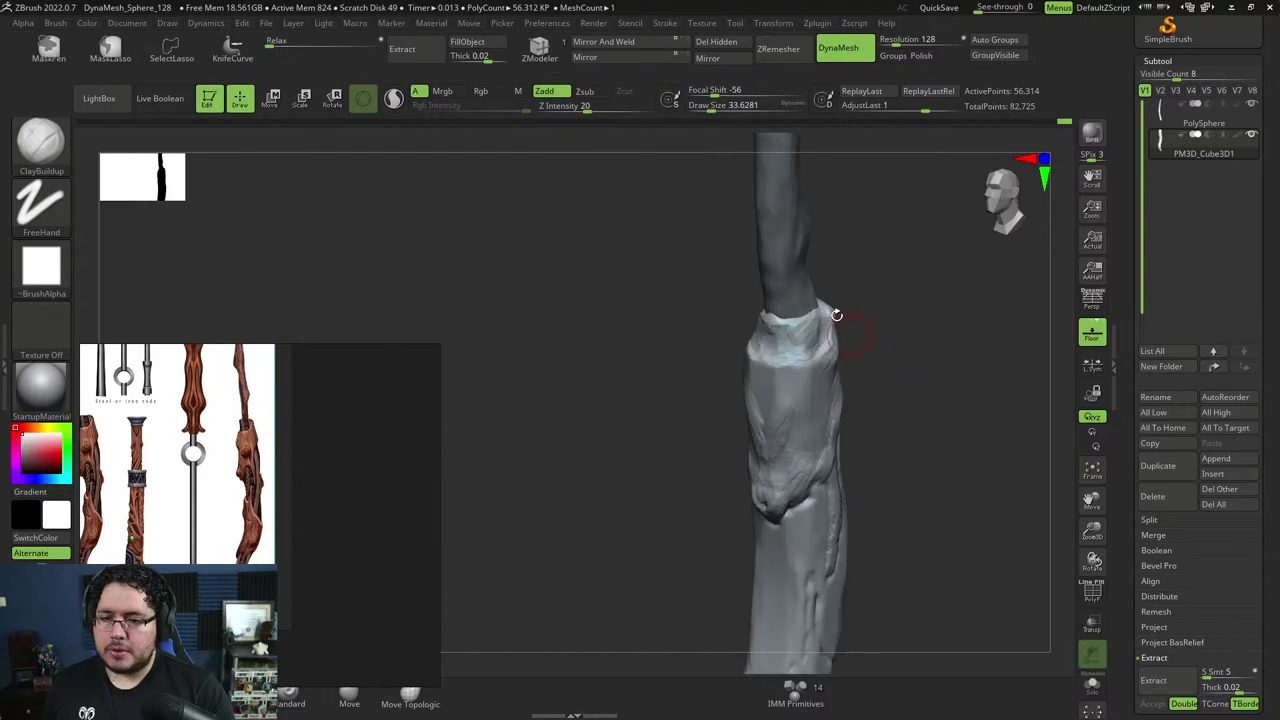
# Switch to DamStandard at about 25.5 size and carve a crease along the collar's top rim.
pyautogui.press('b')
pyautogui.press('d')
pyautogui.press('s')
pyautogui.press('space')
pyautogui.moveTo(831, 260); pyautogui.dragTo(833, 300)
pyautogui.press('space')
pyautogui.moveTo(784, 358)
pyautogui.mouseDown()
pyautogui.moveTo(767, 366)
pyautogui.moveTo(830, 325)
pyautogui.mouseUp()
pyautogui.moveTo(868, 308); pyautogui.dragTo(830, 312)
# Finish the crease on the collar's top rim and orbit in closer around the collar.
pyautogui.moveTo(795, 361); pyautogui.dragTo(820, 351)
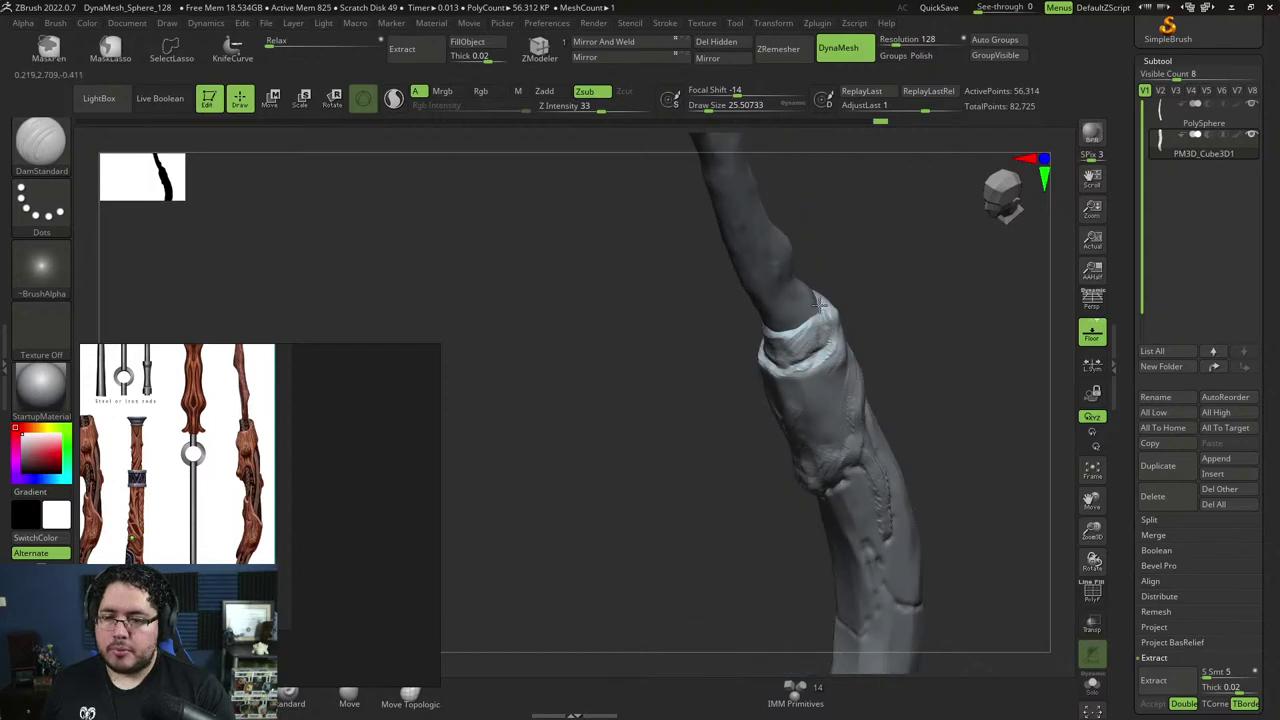
pyautogui.moveTo(818, 304); pyautogui.dragTo(871, 246)
pyautogui.moveTo(877, 366)
pyautogui.mouseDown()
pyautogui.moveTo(826, 301)
pyautogui.moveTo(893, 268)
pyautogui.mouseUp()
pyautogui.press('space')
pyautogui.moveTo(818, 348); pyautogui.dragTo(812, 350)
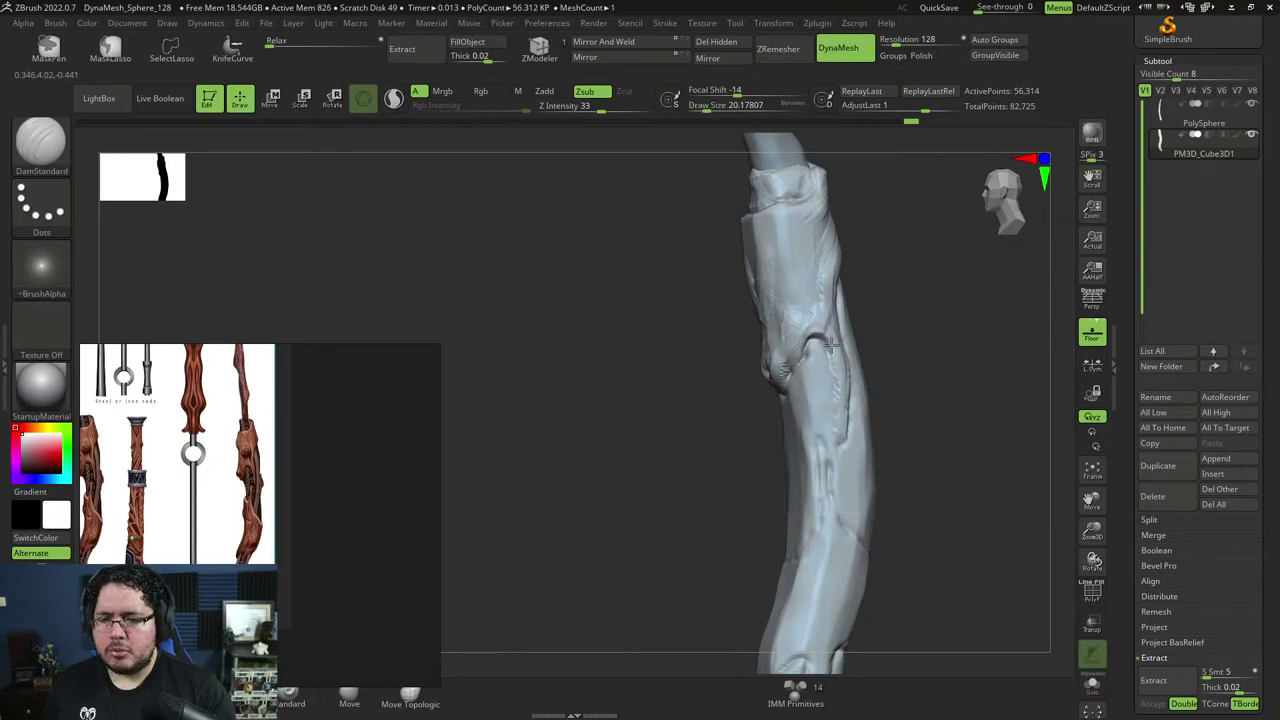
pyautogui.moveTo(869, 334)
pyautogui.mouseDown()
pyautogui.moveTo(888, 289)
pyautogui.moveTo(894, 346)
pyautogui.mouseUp()
pyautogui.moveTo(870, 294); pyautogui.dragTo(886, 226)
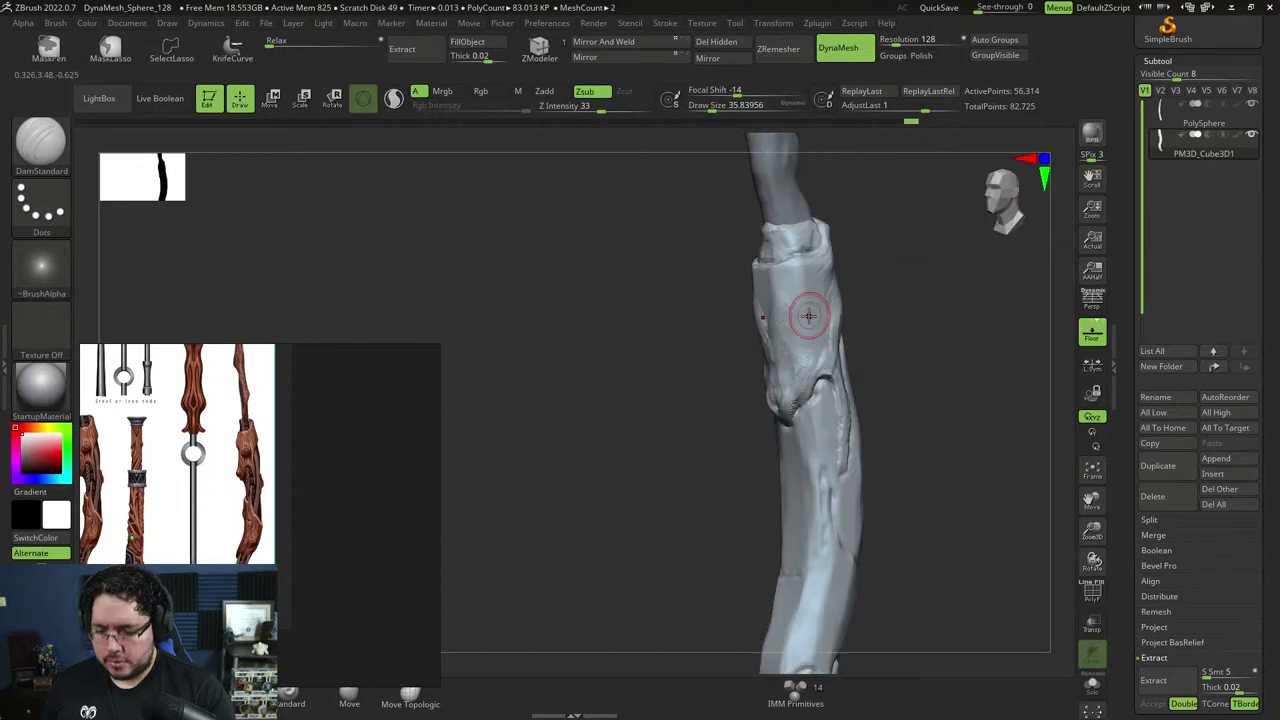
# Switch back to ClayBuildup and add small clay strokes to bulk out the collar's front.
pyautogui.press('b')
pyautogui.press('c')
pyautogui.press('b')
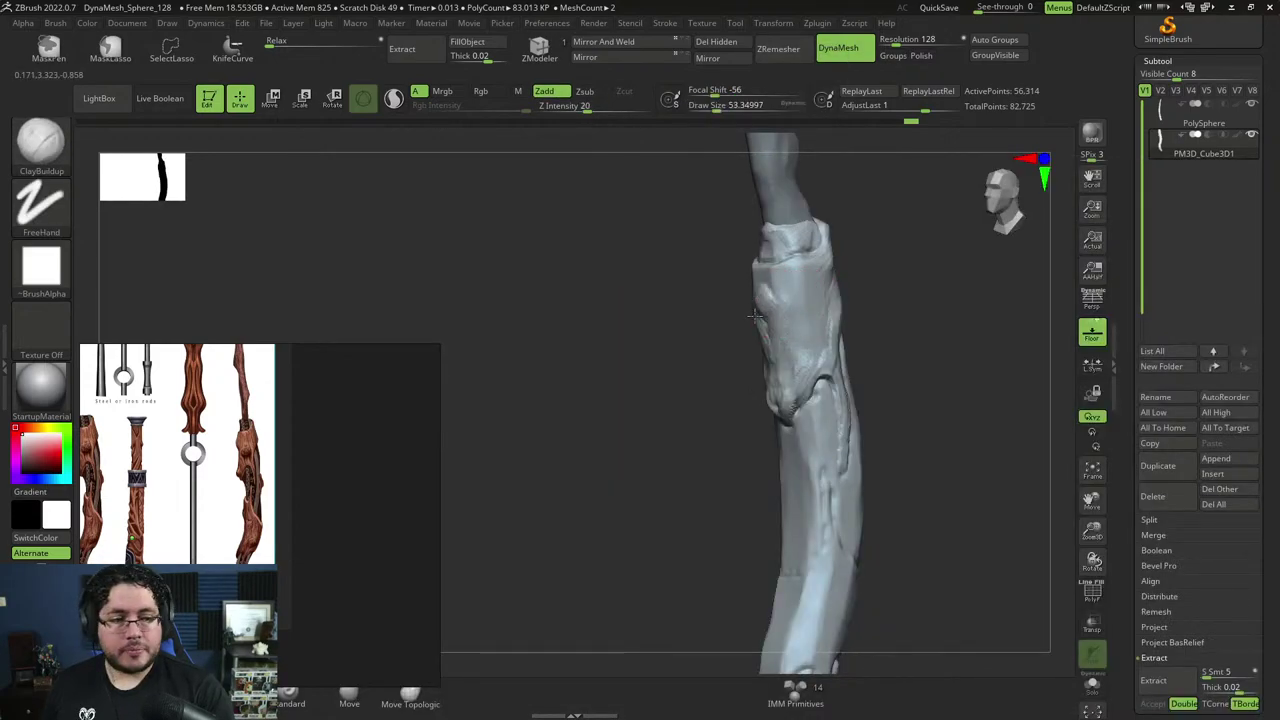
pyautogui.moveTo(755, 316); pyautogui.dragTo(740, 327)
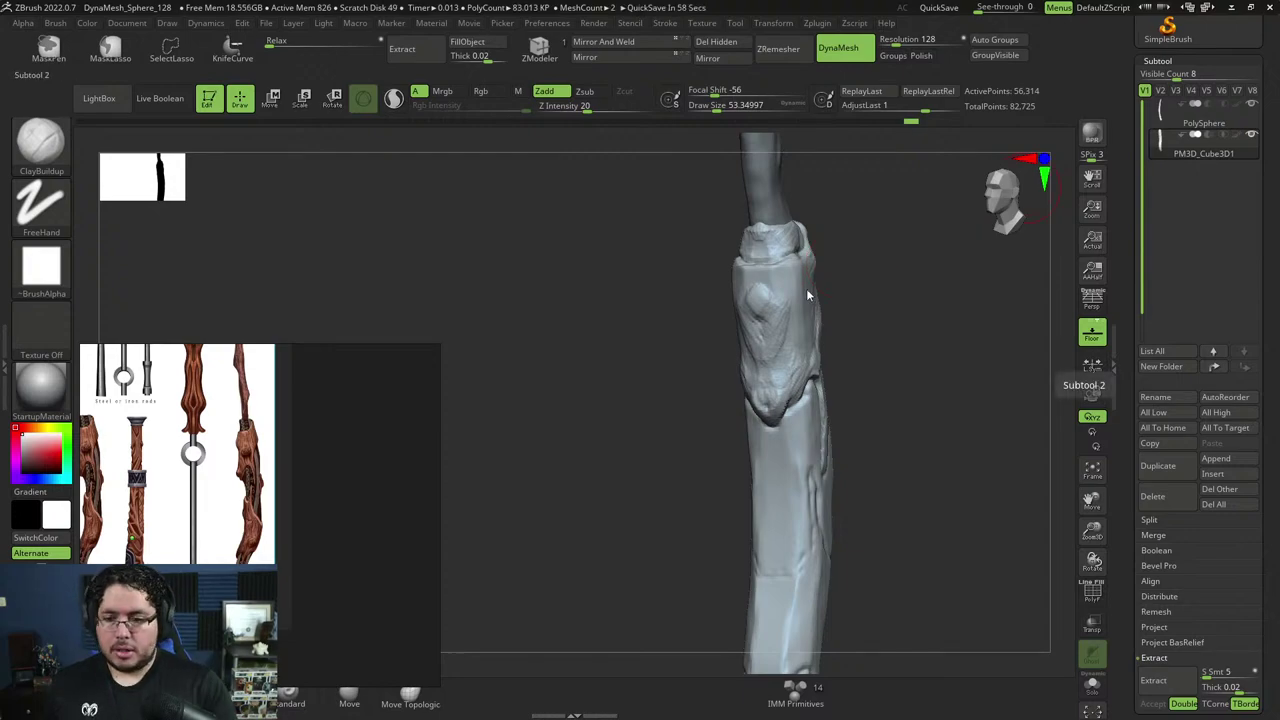
pyautogui.moveTo(897, 329); pyautogui.dragTo(800, 251)
pyautogui.press('space')
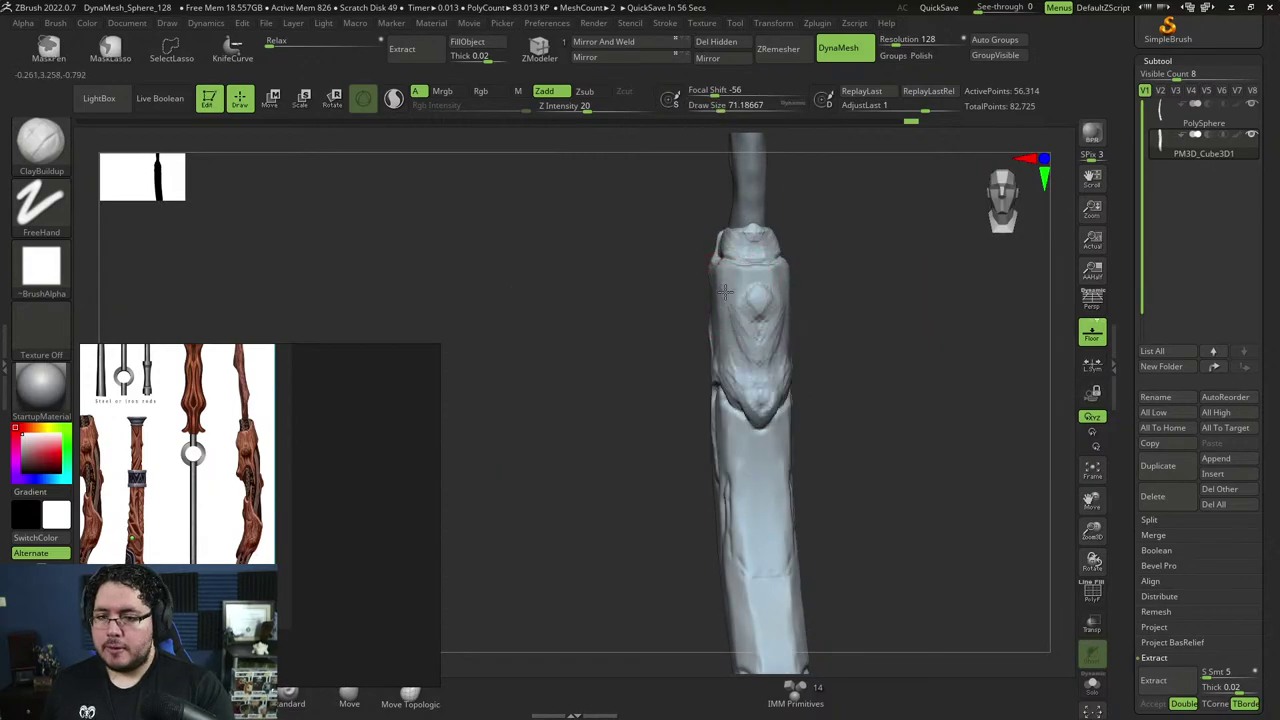
pyautogui.moveTo(746, 284)
pyautogui.mouseDown()
pyautogui.moveTo(732, 305)
pyautogui.moveTo(752, 303)
pyautogui.moveTo(753, 332)
pyautogui.moveTo(739, 281)
pyautogui.moveTo(750, 323)
pyautogui.mouseUp()
pyautogui.press('space')
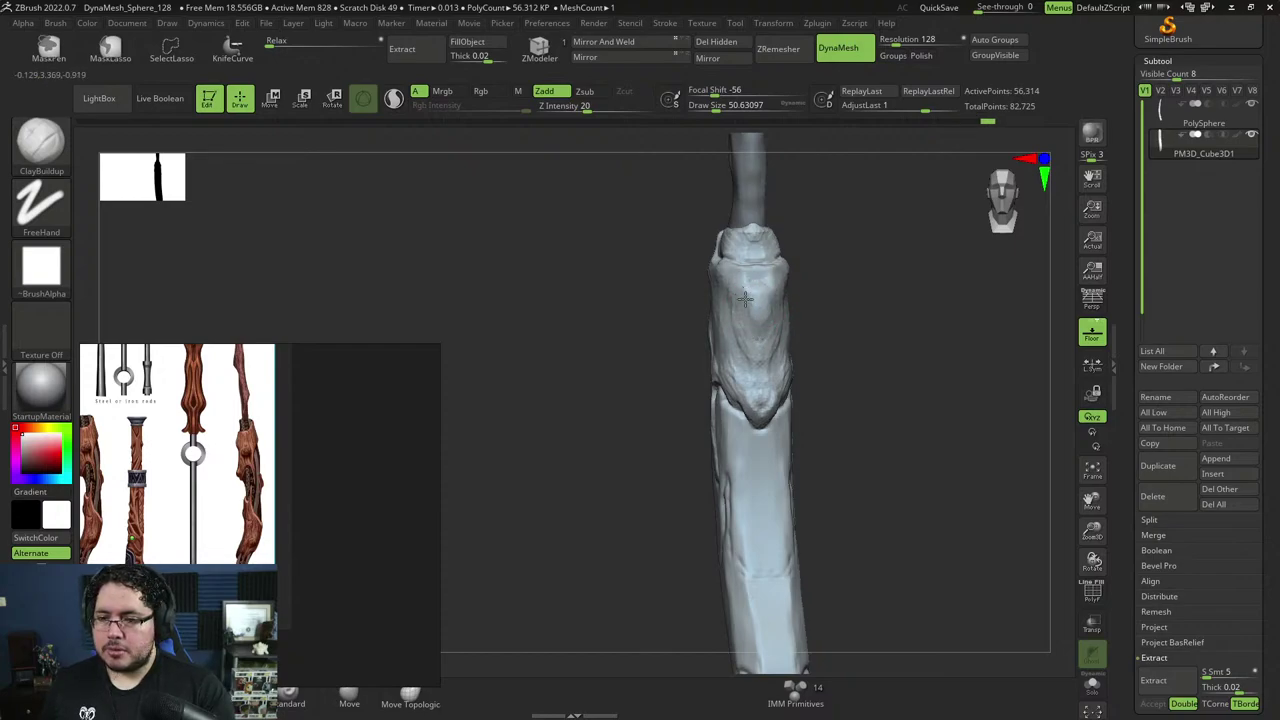
pyautogui.moveTo(745, 299); pyautogui.dragTo(660, 306, button='right')
pyautogui.moveTo(780, 318); pyautogui.dragTo(768, 295)
pyautogui.keyDown('ctrl'); pyautogui.moveTo(745, 370); pyautogui.dragTo(725, 337, button='right'); pyautogui.keyUp('ctrl')
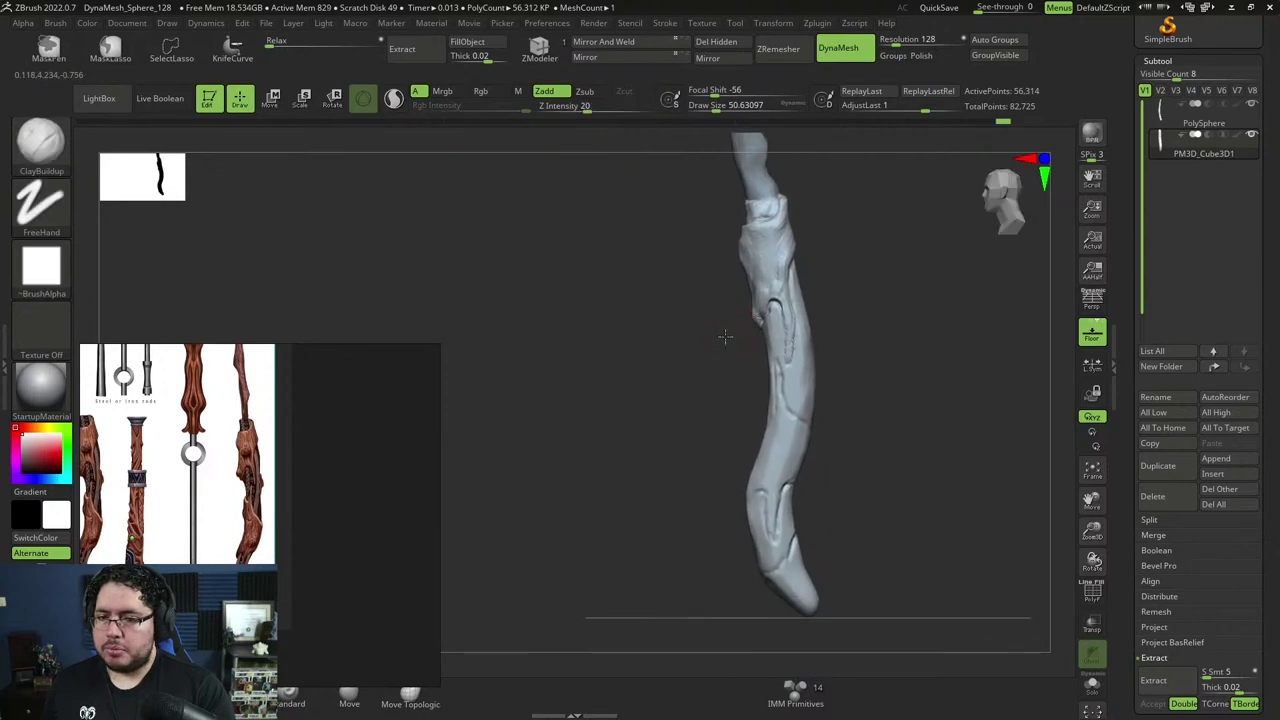
pyautogui.moveTo(725, 336); pyautogui.dragTo(708, 296)
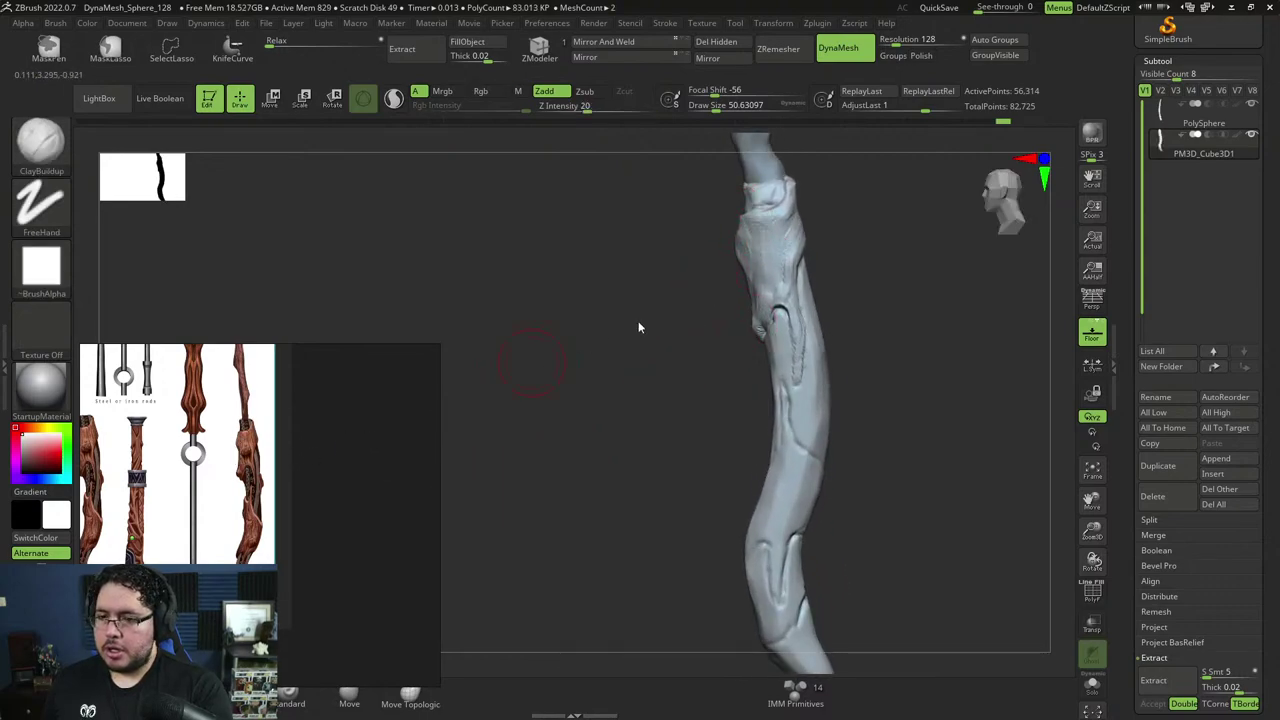
pyautogui.moveTo(638, 327); pyautogui.dragTo(730, 352)
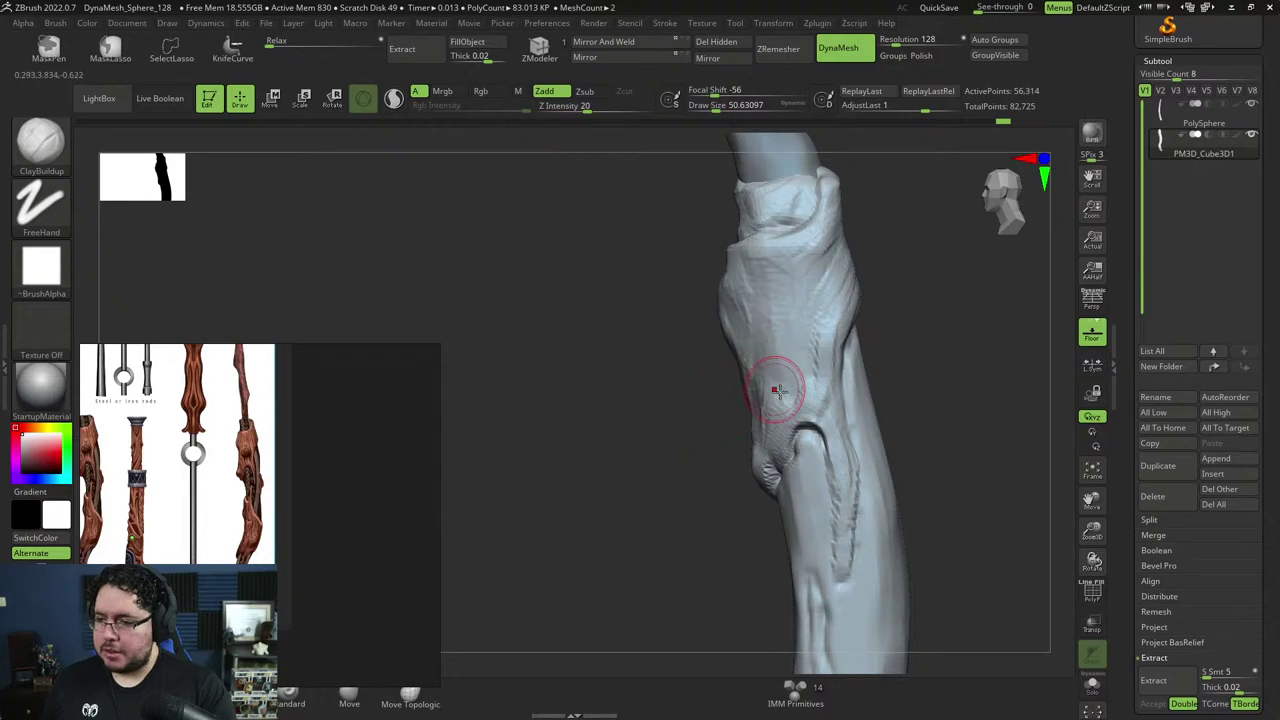
# Load the Move brush with Draw Size raised to about 189.
pyautogui.press('b')
pyautogui.press('m')
pyautogui.press('v')
pyautogui.press('space')
pyautogui.press('space')
pyautogui.moveTo(800, 372); pyautogui.dragTo(838, 369)
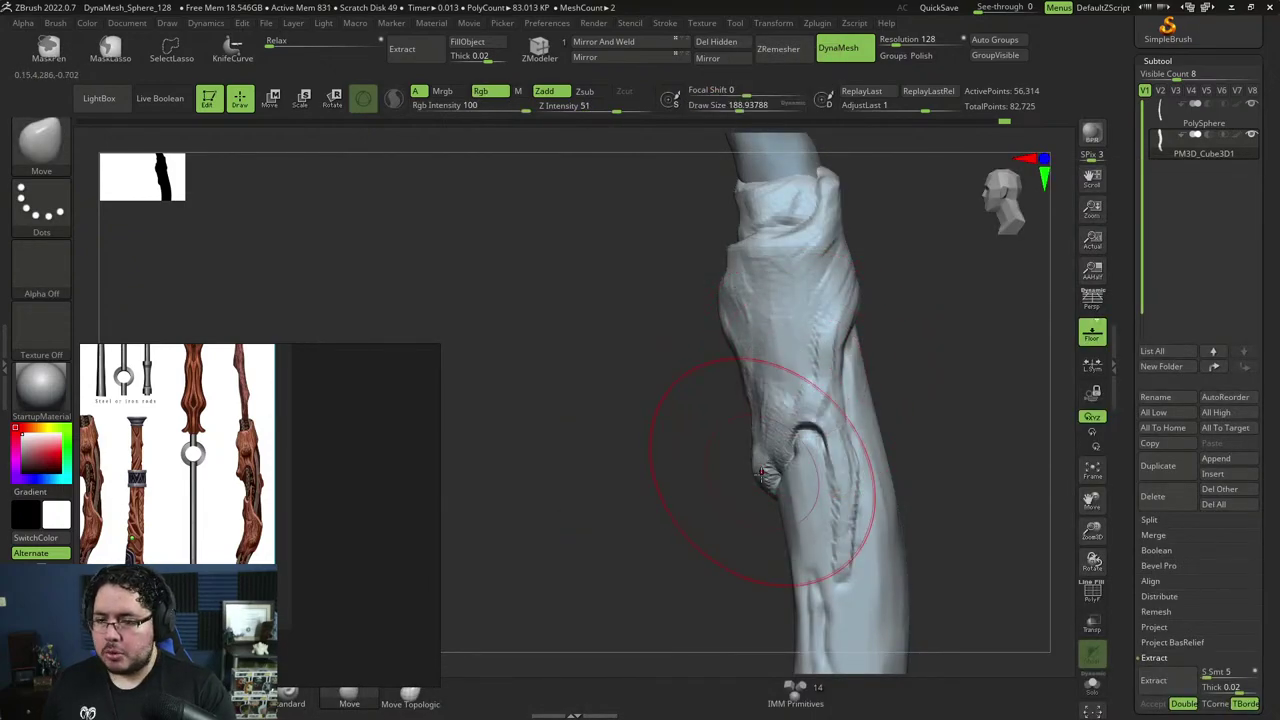
# Pull the knot lower and outward with the Move brush, then reduce its size to about 78.
pyautogui.moveTo(762, 472); pyautogui.dragTo(757, 488)
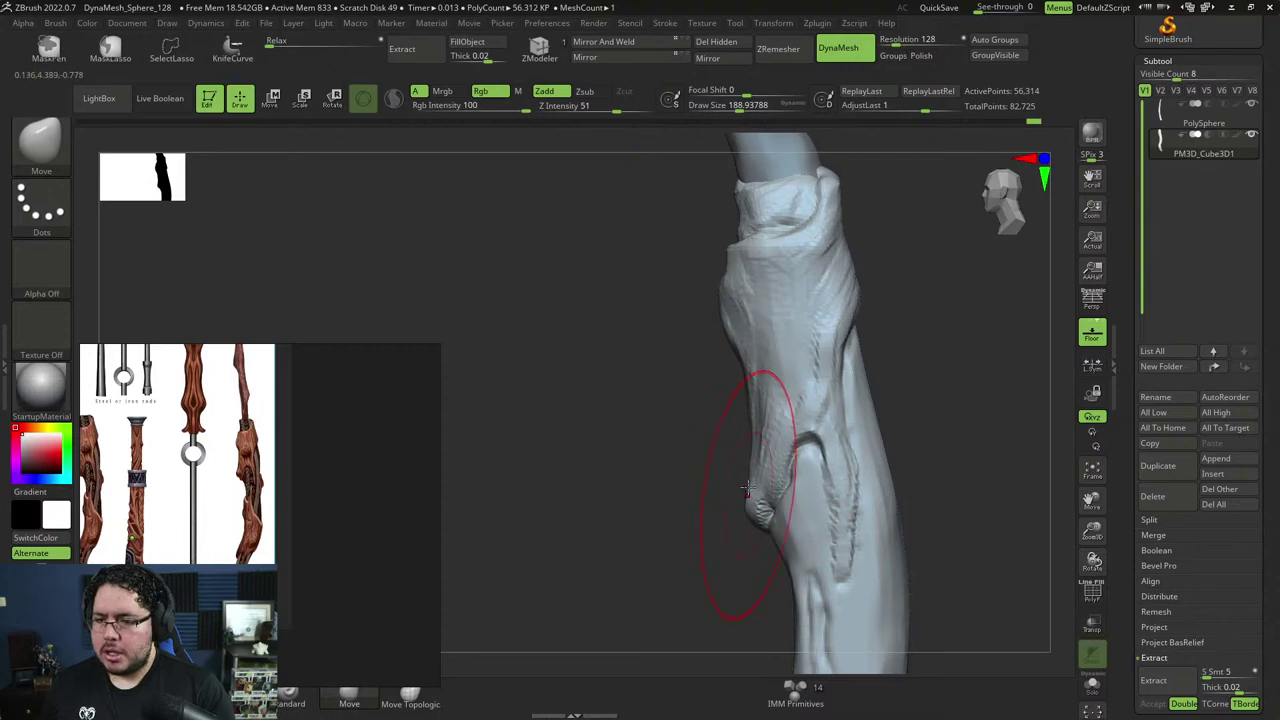
pyautogui.press('space')
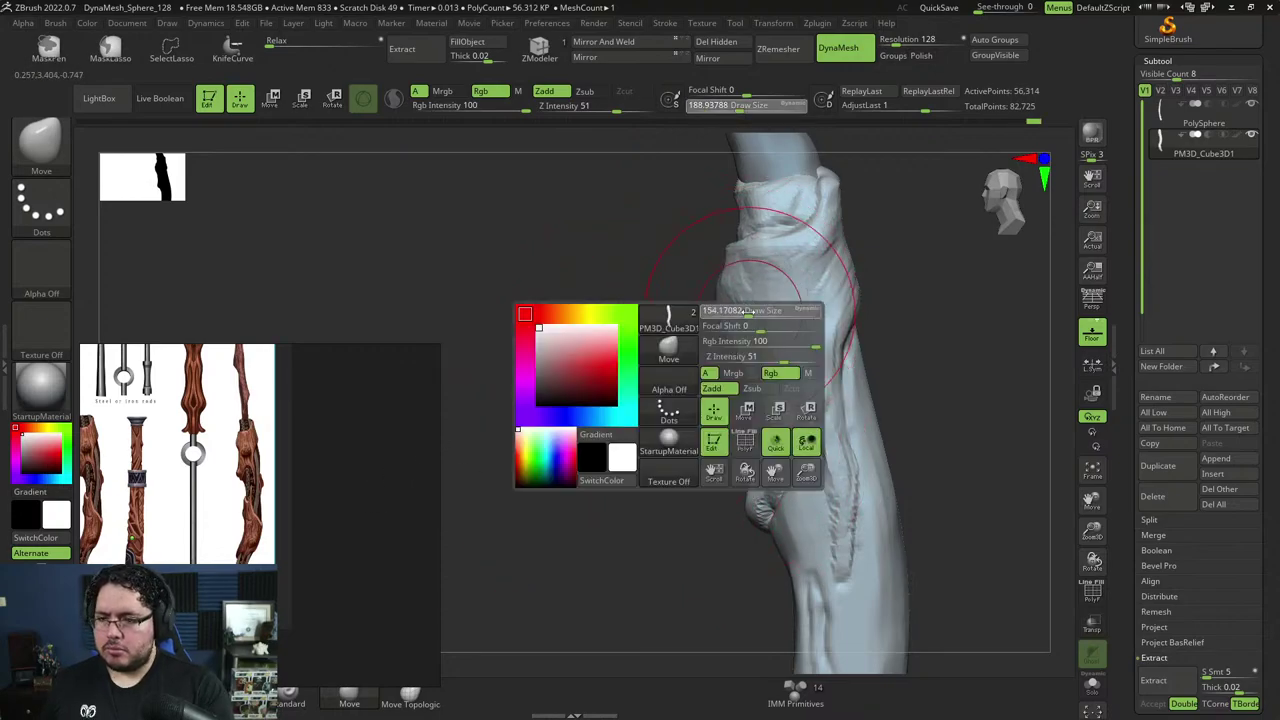
pyautogui.moveTo(745, 323); pyautogui.dragTo(768, 344)
pyautogui.press('space')
pyautogui.press('space')
pyautogui.moveTo(795, 392); pyautogui.dragTo(786, 393)
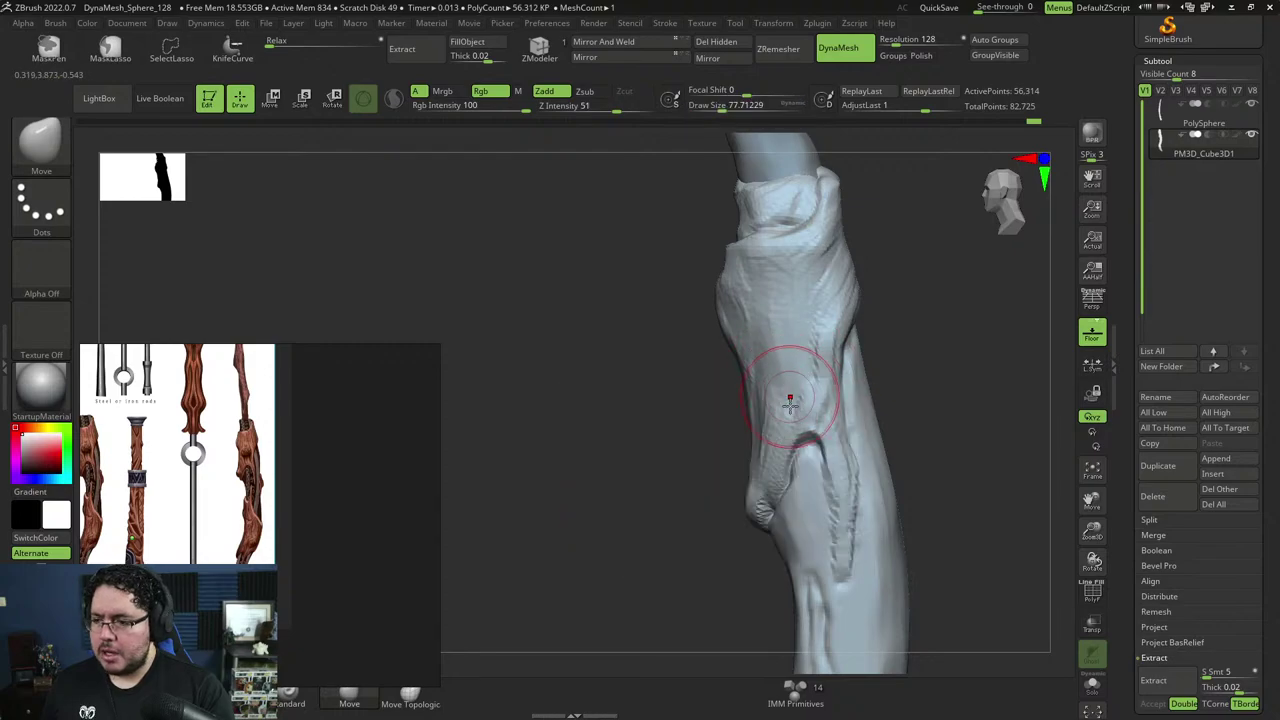
pyautogui.moveTo(914, 370)
pyautogui.mouseDown()
pyautogui.moveTo(929, 377)
pyautogui.moveTo(928, 365)
pyautogui.moveTo(846, 377)
pyautogui.mouseUp()
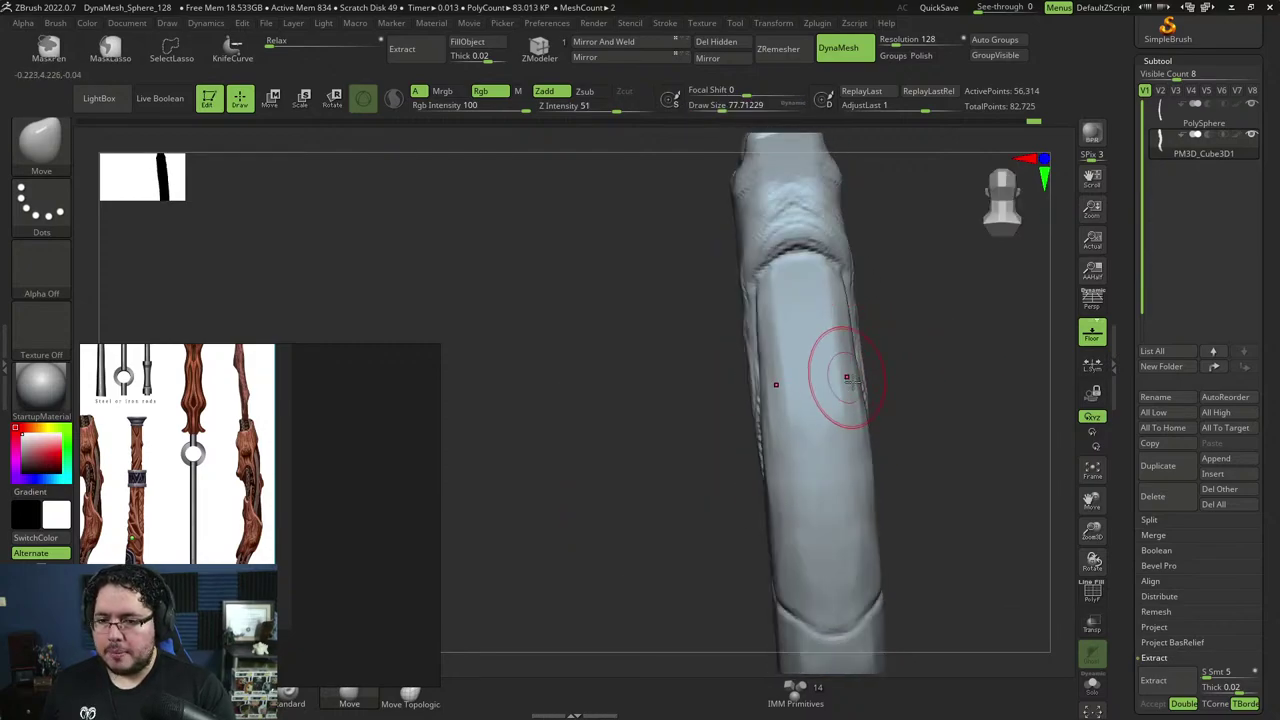
pyautogui.moveTo(916, 358)
pyautogui.mouseDown()
pyautogui.moveTo(969, 380)
pyautogui.moveTo(940, 287)
pyautogui.moveTo(887, 316)
pyautogui.mouseUp()
# With ClayBuildup at about 38 size, stroke a clay band across the recess bottom on the handle's front.
pyautogui.press('space')
pyautogui.press('b')
pyautogui.press('c')
pyautogui.press('b')
pyautogui.press('space')
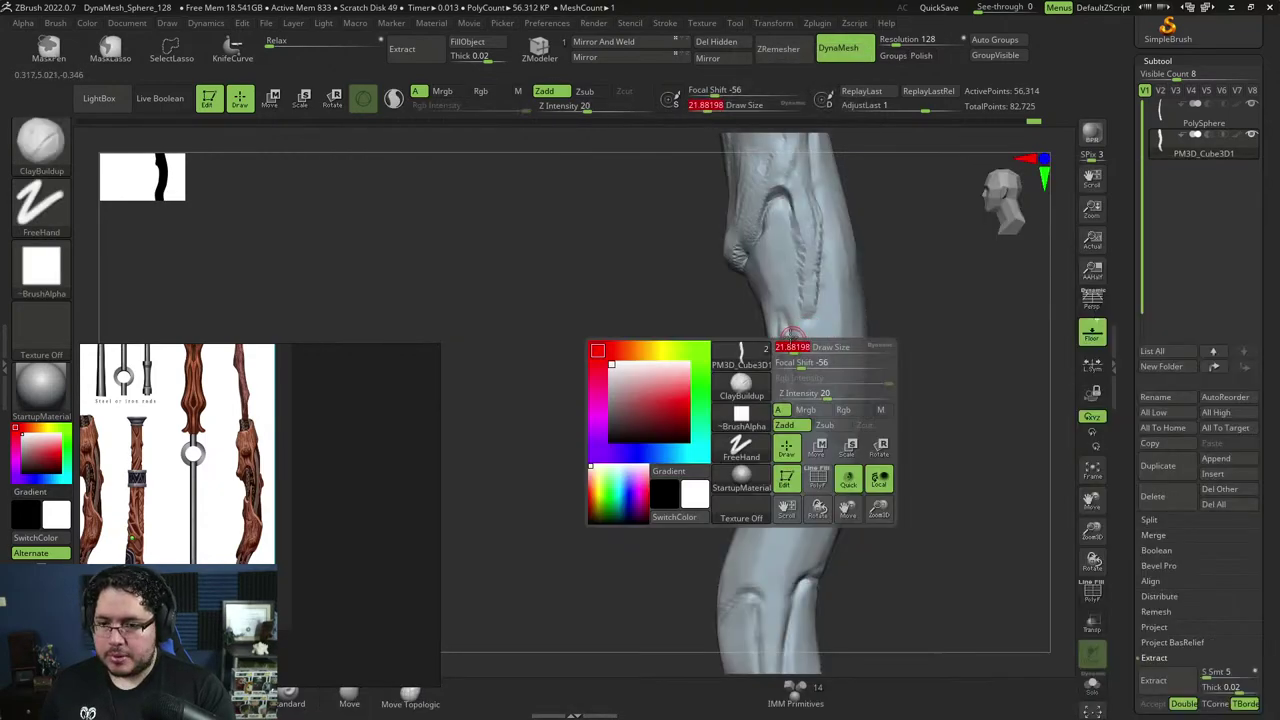
pyautogui.moveTo(789, 336); pyautogui.dragTo(792, 337)
pyautogui.moveTo(790, 337); pyautogui.dragTo(783, 412)
pyautogui.press('space')
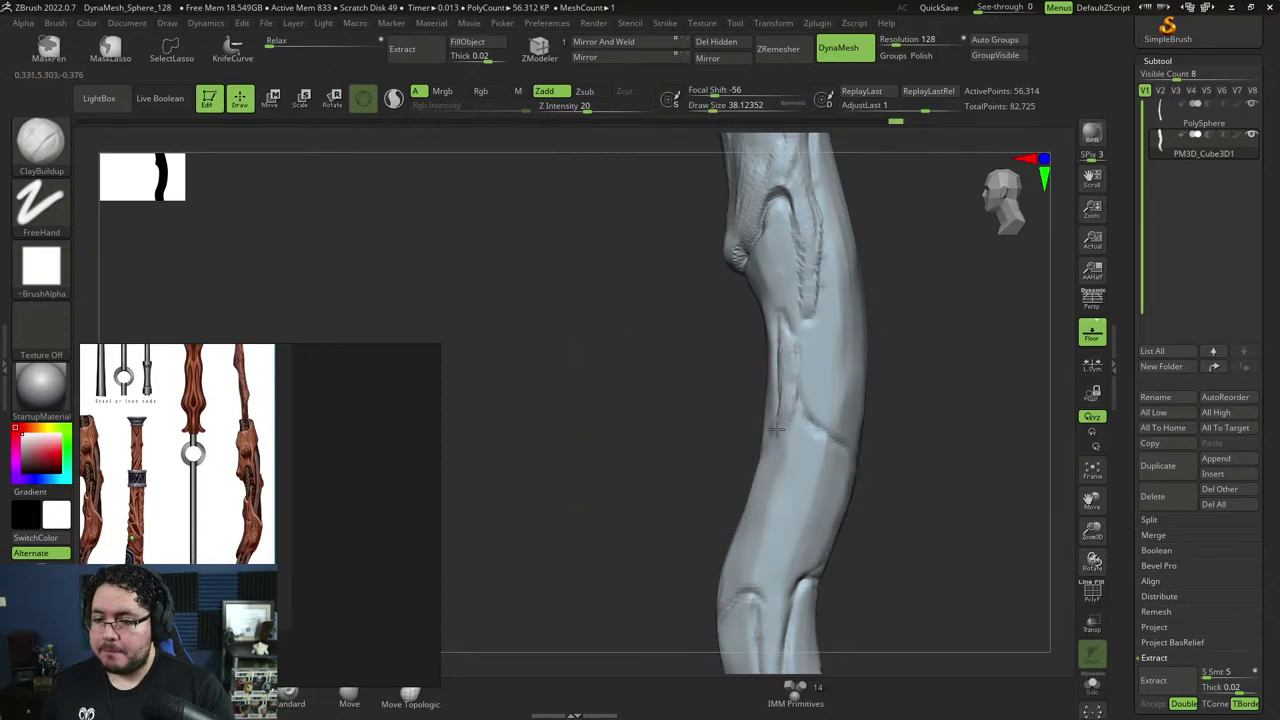
pyautogui.moveTo(767, 440); pyautogui.dragTo(856, 436, button='right')
pyautogui.moveTo(785, 418)
pyautogui.mouseDown()
pyautogui.moveTo(771, 453)
pyautogui.moveTo(697, 450)
pyautogui.moveTo(693, 418)
pyautogui.moveTo(708, 455)
pyautogui.mouseUp()
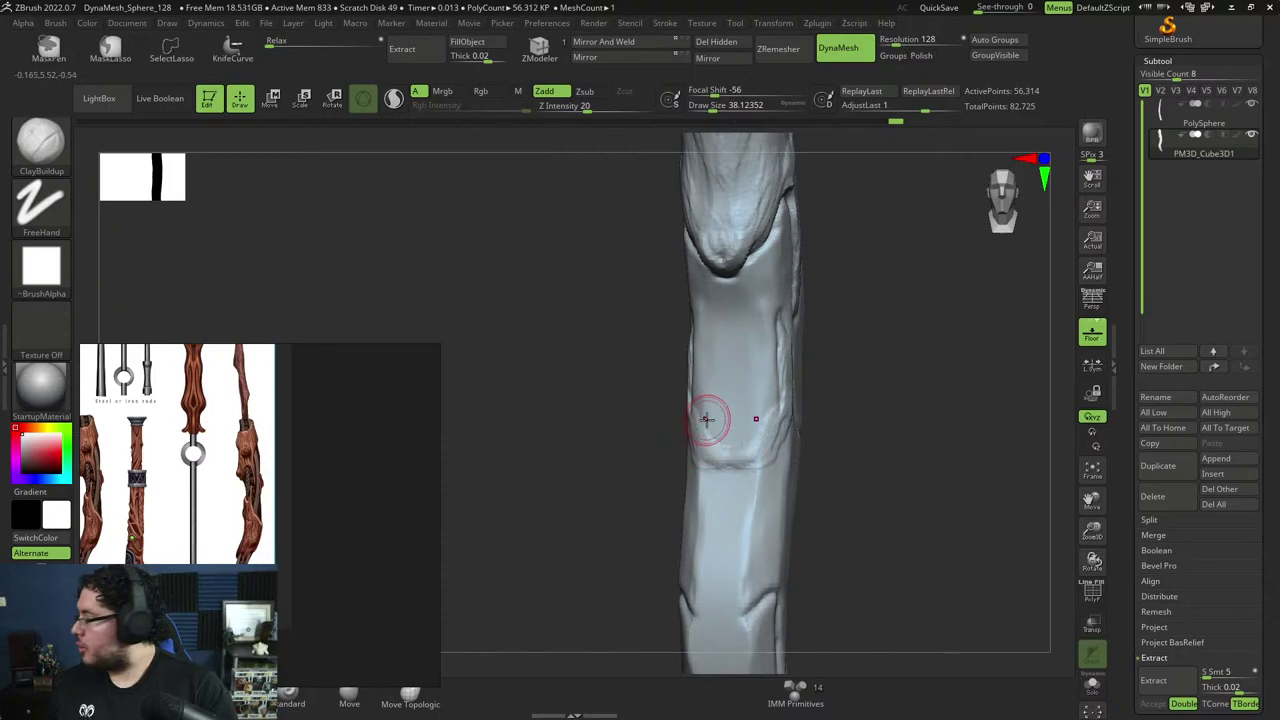
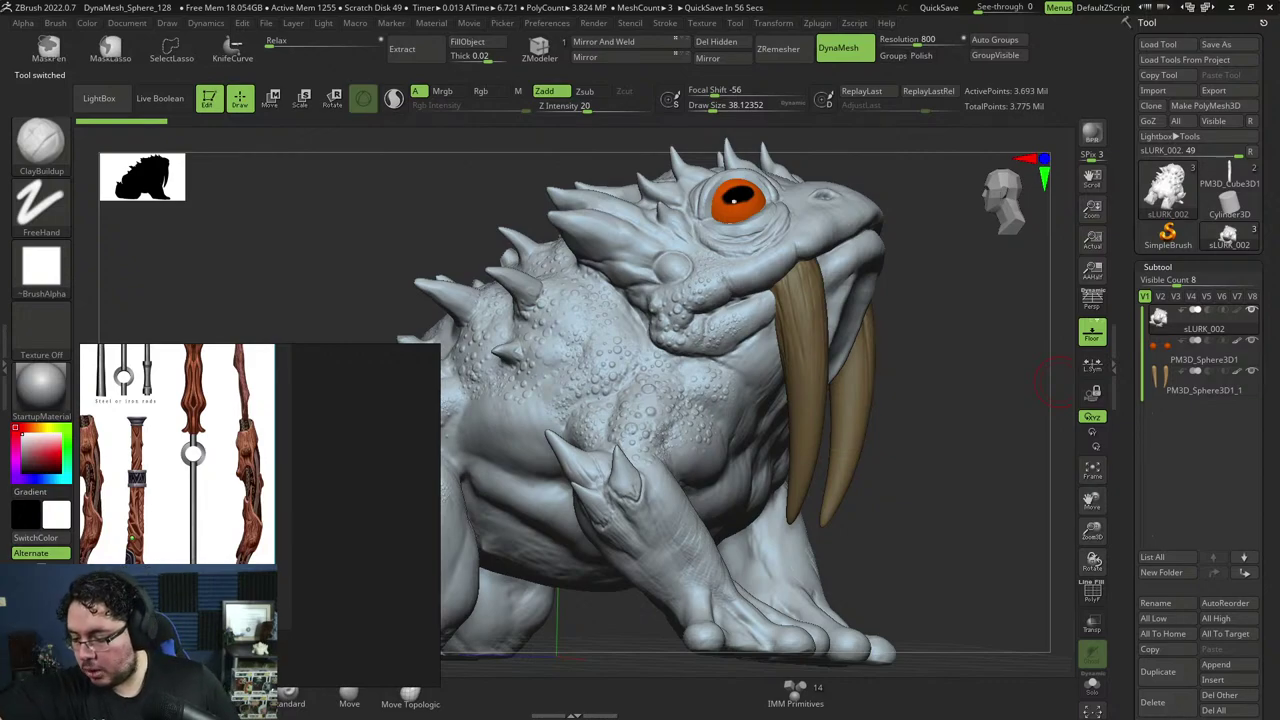
# Switch to the PM3D_Cube3D1 wand and bring its handle into view.
pyautogui.click(1240, 192)
pyautogui.moveTo(846, 329); pyautogui.dragTo(966, 408)
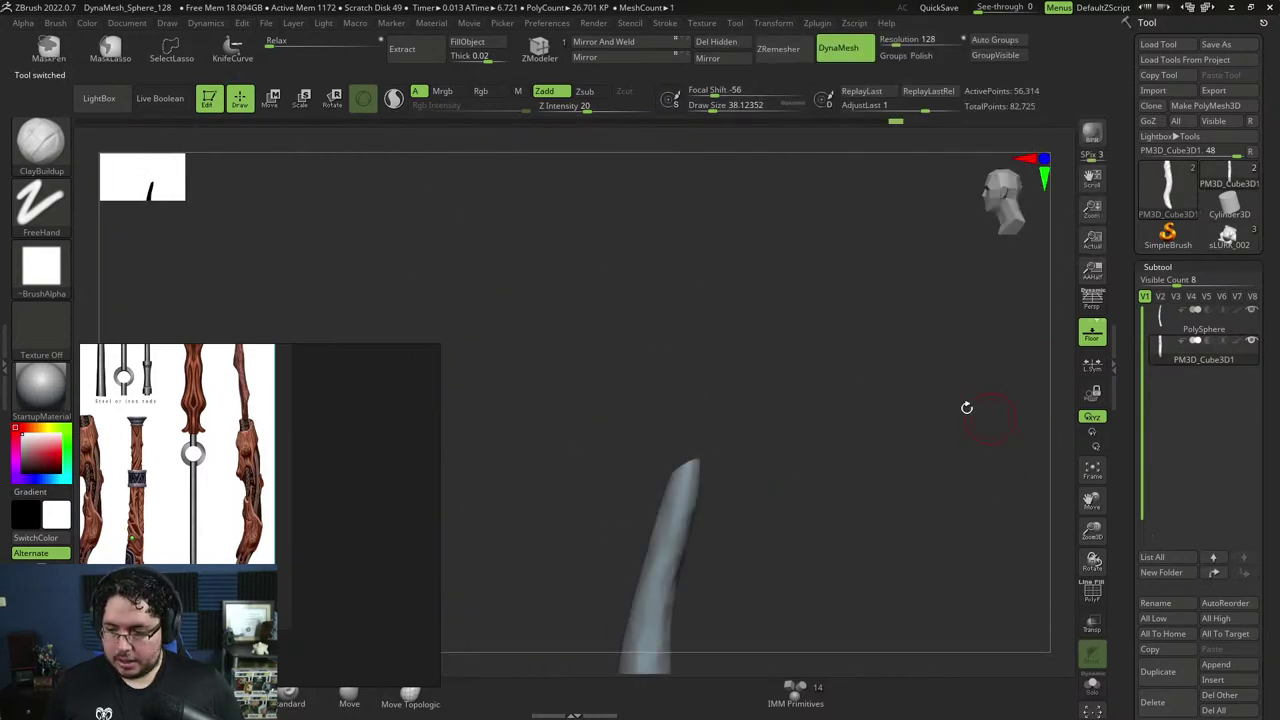
pyautogui.moveTo(934, 489); pyautogui.dragTo(1016, 460)
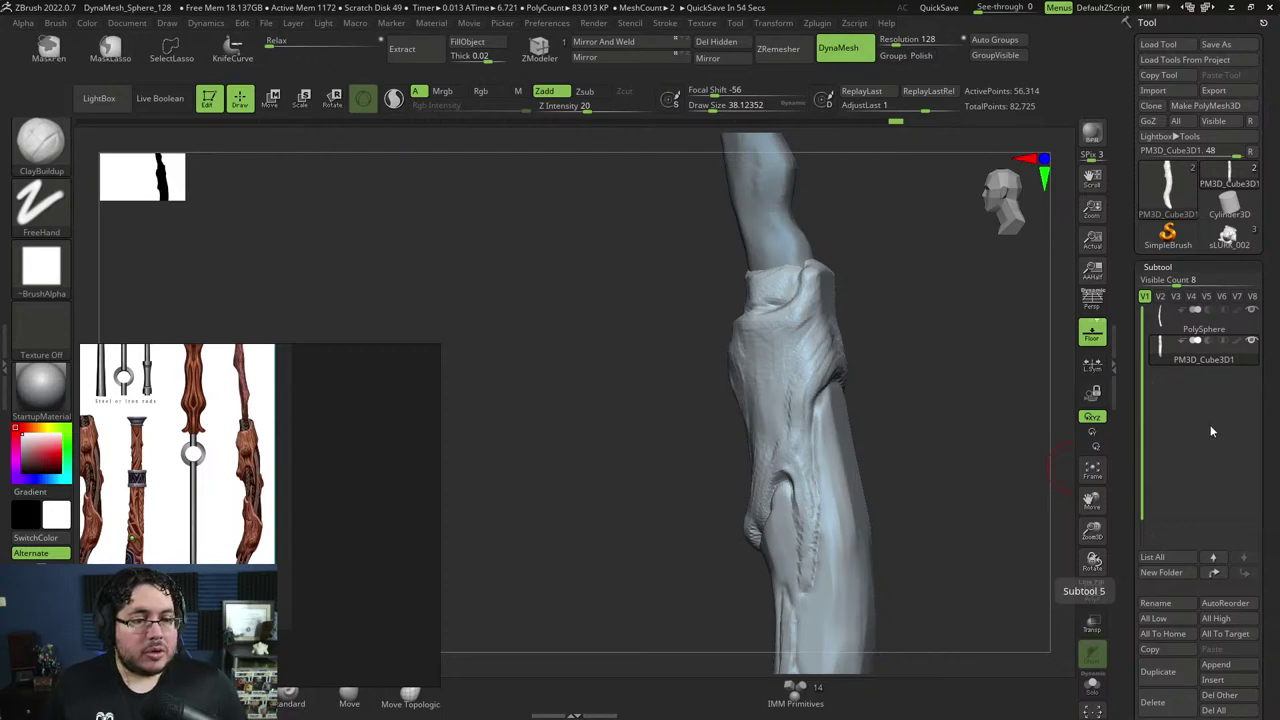
pyautogui.moveTo(946, 432)
pyautogui.mouseDown()
pyautogui.moveTo(966, 457)
pyautogui.moveTo(959, 428)
pyautogui.mouseUp()
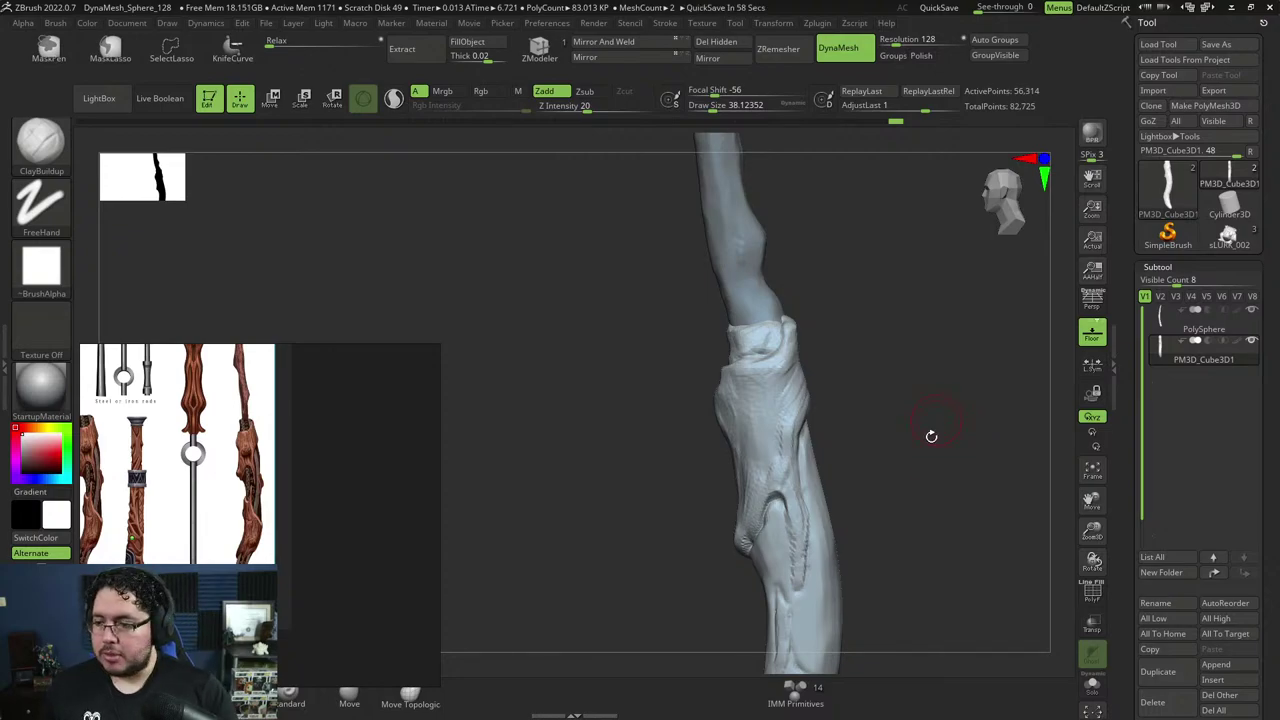
pyautogui.keyDown('alt'); pyautogui.moveTo(941, 505); pyautogui.dragTo(896, 412); pyautogui.keyUp('alt')
pyautogui.keyDown('alt'); pyautogui.moveTo(874, 511); pyautogui.dragTo(881, 368); pyautogui.keyUp('alt')
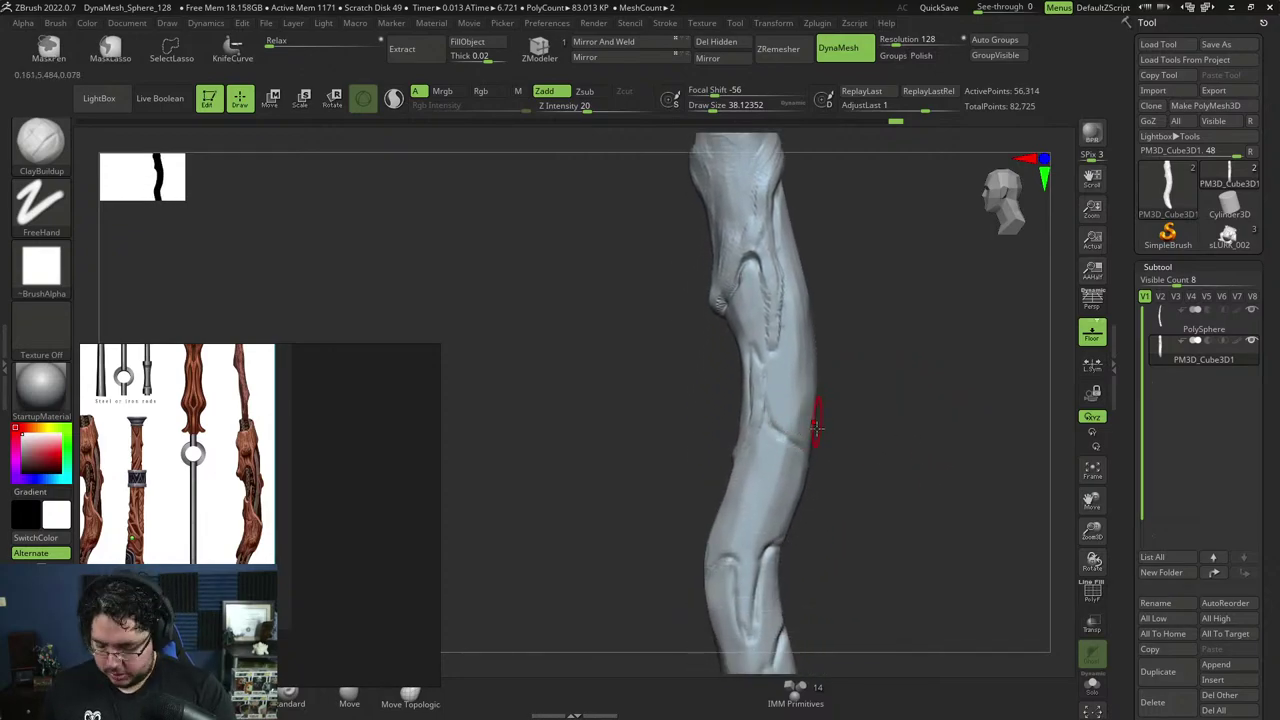
# With ClayBuildup at about size 22, carve and deepen a groove along the handle.
pyautogui.press('b')
pyautogui.press('space')
pyautogui.moveTo(815, 425); pyautogui.dragTo(799, 421)
pyautogui.moveTo(754, 380); pyautogui.dragTo(748, 392)
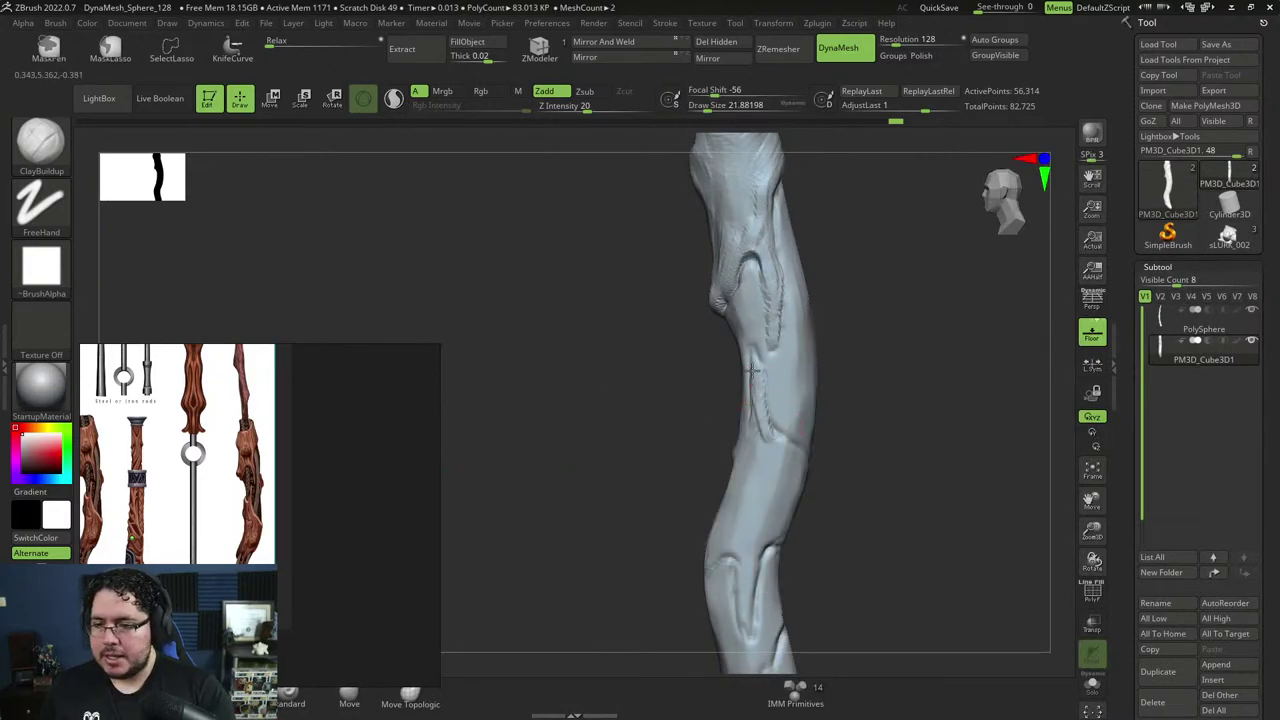
pyautogui.press('space')
pyautogui.moveTo(755, 366); pyautogui.dragTo(763, 418)
pyautogui.moveTo(752, 400)
pyautogui.mouseDown()
pyautogui.moveTo(769, 478)
pyautogui.moveTo(832, 486)
pyautogui.moveTo(839, 446)
pyautogui.mouseUp()
pyautogui.moveTo(772, 486); pyautogui.dragTo(776, 448)
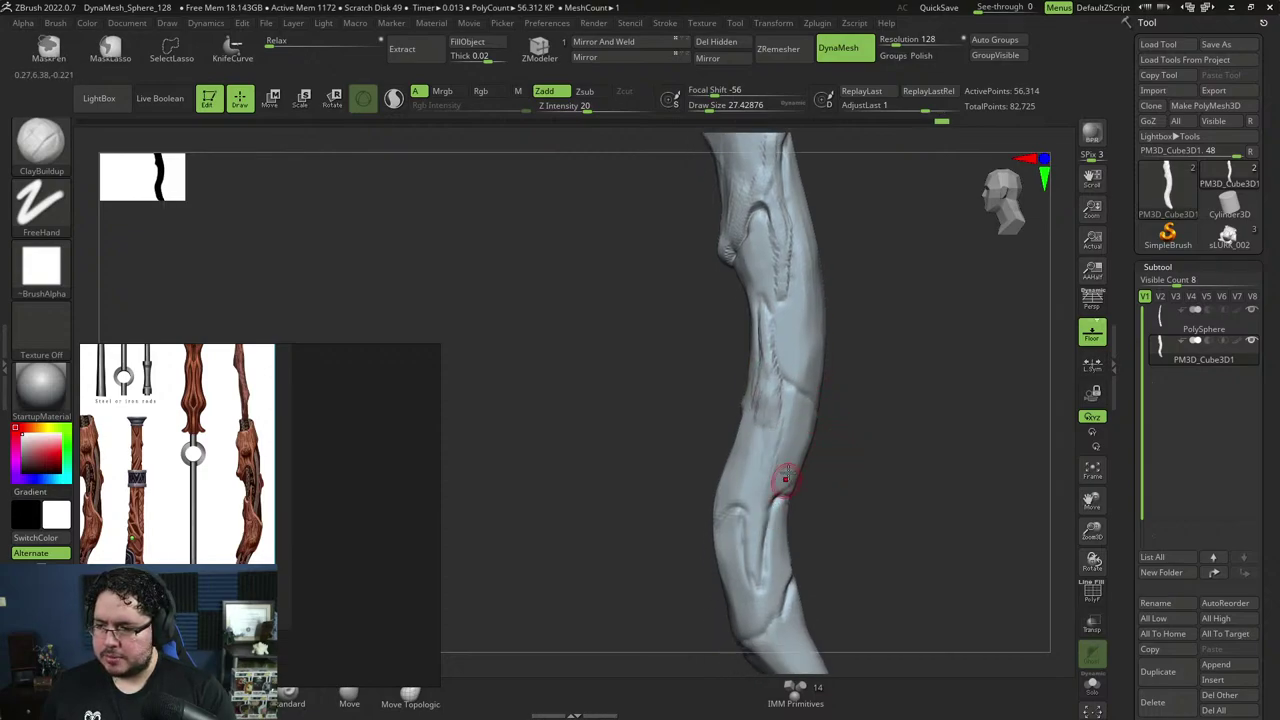
# On the wand's other side, reshape the groove left of the notch at brush size 38.
pyautogui.moveTo(908, 389)
pyautogui.mouseDown()
pyautogui.moveTo(877, 397)
pyautogui.moveTo(934, 420)
pyautogui.moveTo(872, 438)
pyautogui.mouseUp()
pyautogui.press('space')
pyautogui.moveTo(832, 379); pyautogui.dragTo(835, 379)
pyautogui.moveTo(882, 364)
pyautogui.mouseDown()
pyautogui.moveTo(799, 347)
pyautogui.moveTo(751, 354)
pyautogui.mouseUp()
pyautogui.press('space')
pyautogui.moveTo(750, 306); pyautogui.dragTo(768, 404)
pyautogui.press('space')
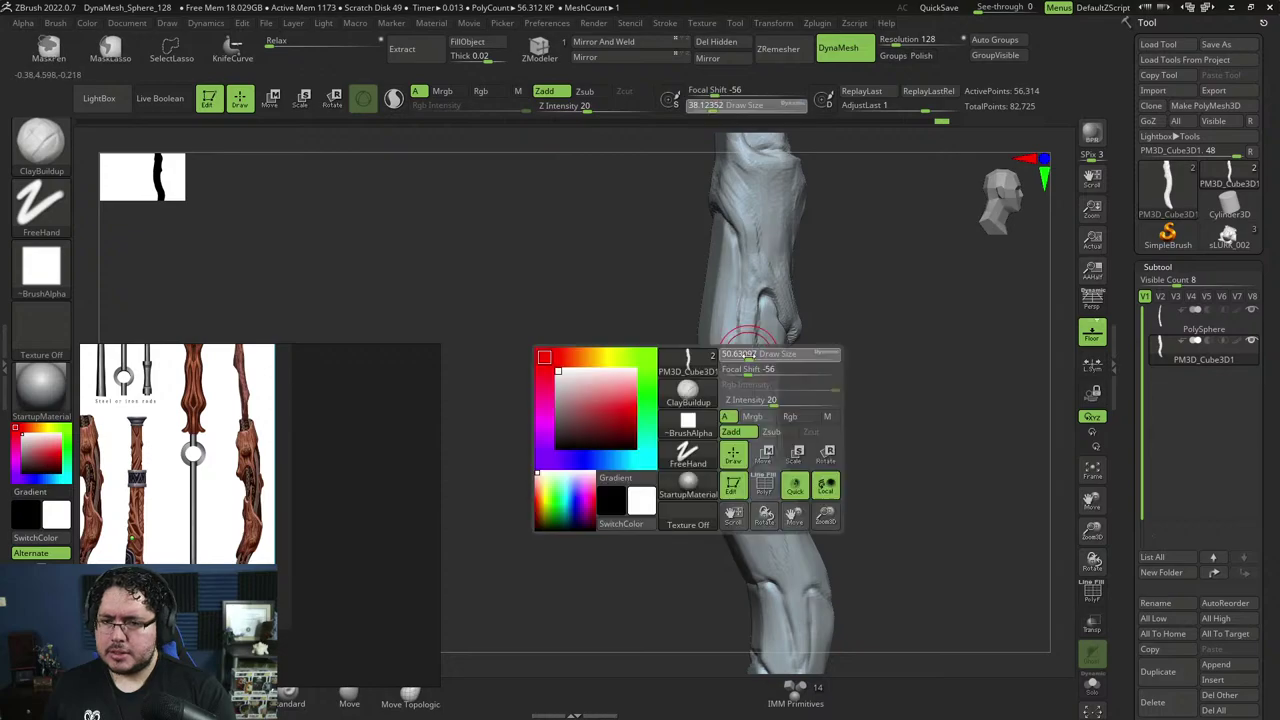
# Turn the wand's flat side to the front and set the brush to about 29.
pyautogui.moveTo(747, 355)
pyautogui.mouseDown()
pyautogui.moveTo(917, 339)
pyautogui.moveTo(822, 392)
pyautogui.moveTo(750, 338)
pyautogui.mouseUp()
pyautogui.press('space')
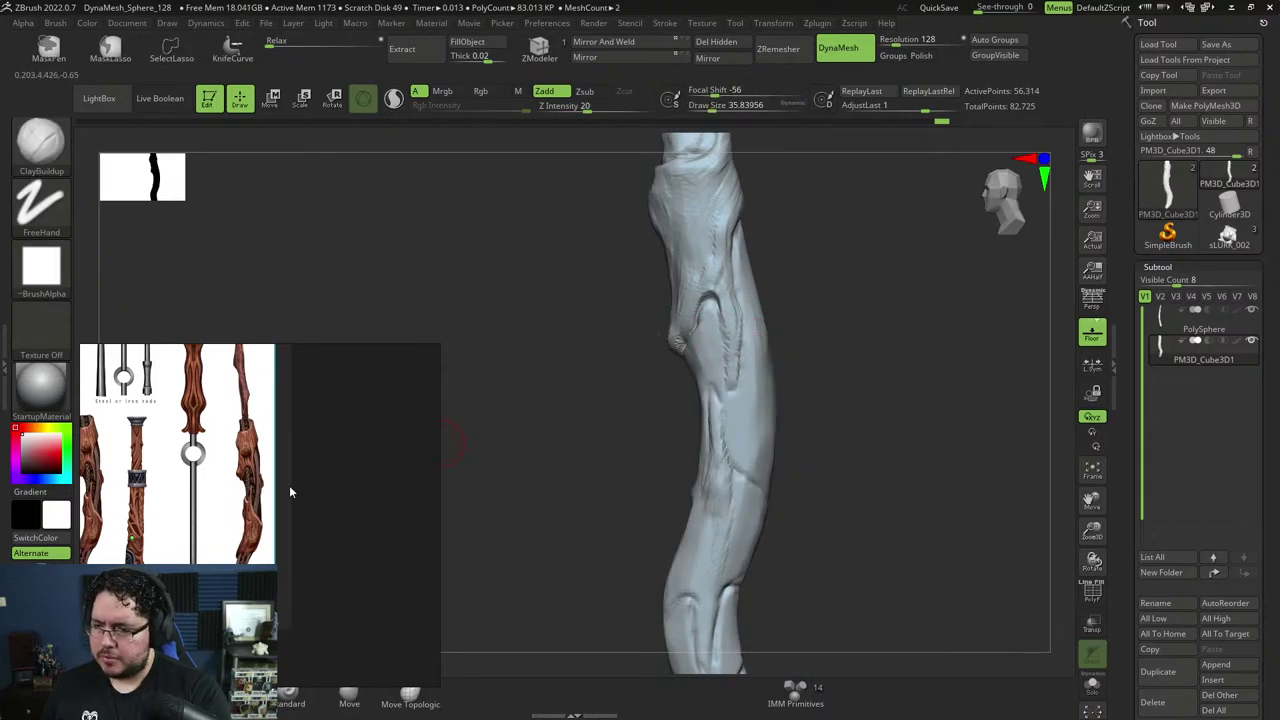
pyautogui.moveTo(862, 350); pyautogui.dragTo(825, 349)
pyautogui.press('space')
pyautogui.moveTo(828, 350)
pyautogui.mouseDown()
pyautogui.moveTo(736, 336)
pyautogui.moveTo(737, 318)
pyautogui.mouseUp()
pyautogui.press('space')
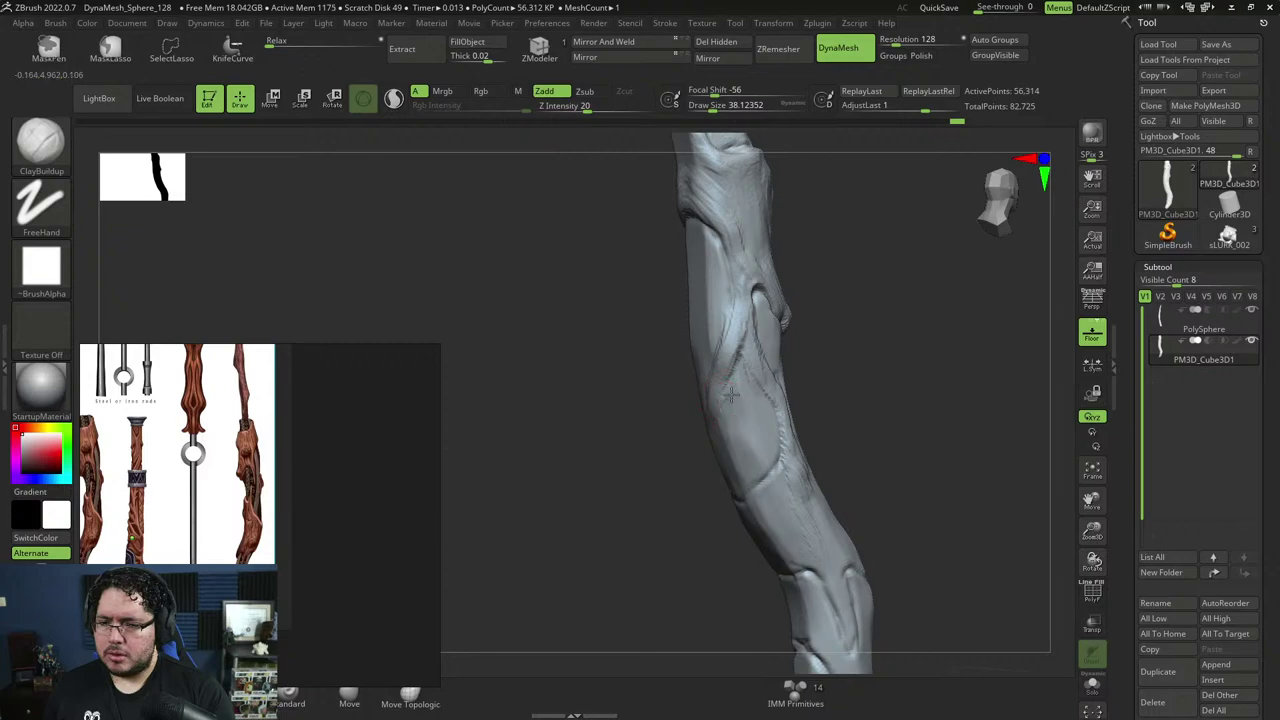
# Rotate around the wand and resize the brush to about 34.
pyautogui.moveTo(731, 396); pyautogui.dragTo(777, 268)
pyautogui.moveTo(844, 325)
pyautogui.mouseDown()
pyautogui.moveTo(929, 303)
pyautogui.moveTo(794, 400)
pyautogui.moveTo(716, 380)
pyautogui.mouseUp()
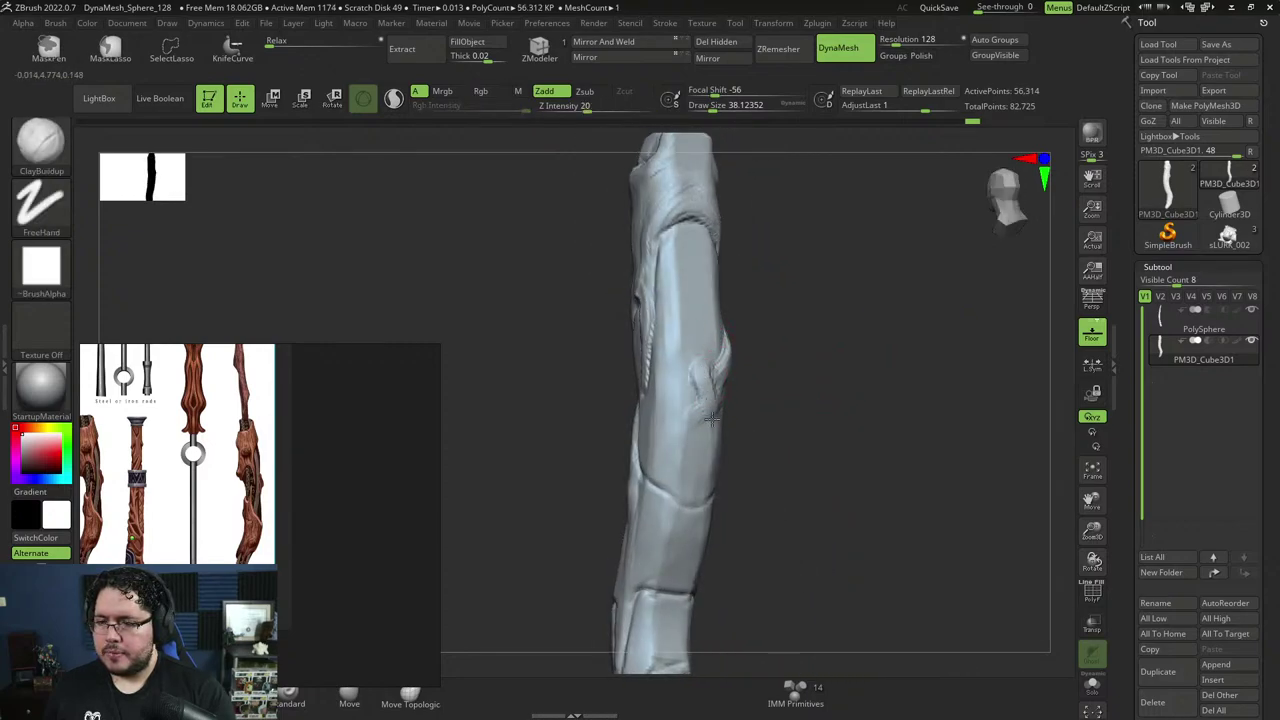
pyautogui.moveTo(848, 402); pyautogui.dragTo(726, 384)
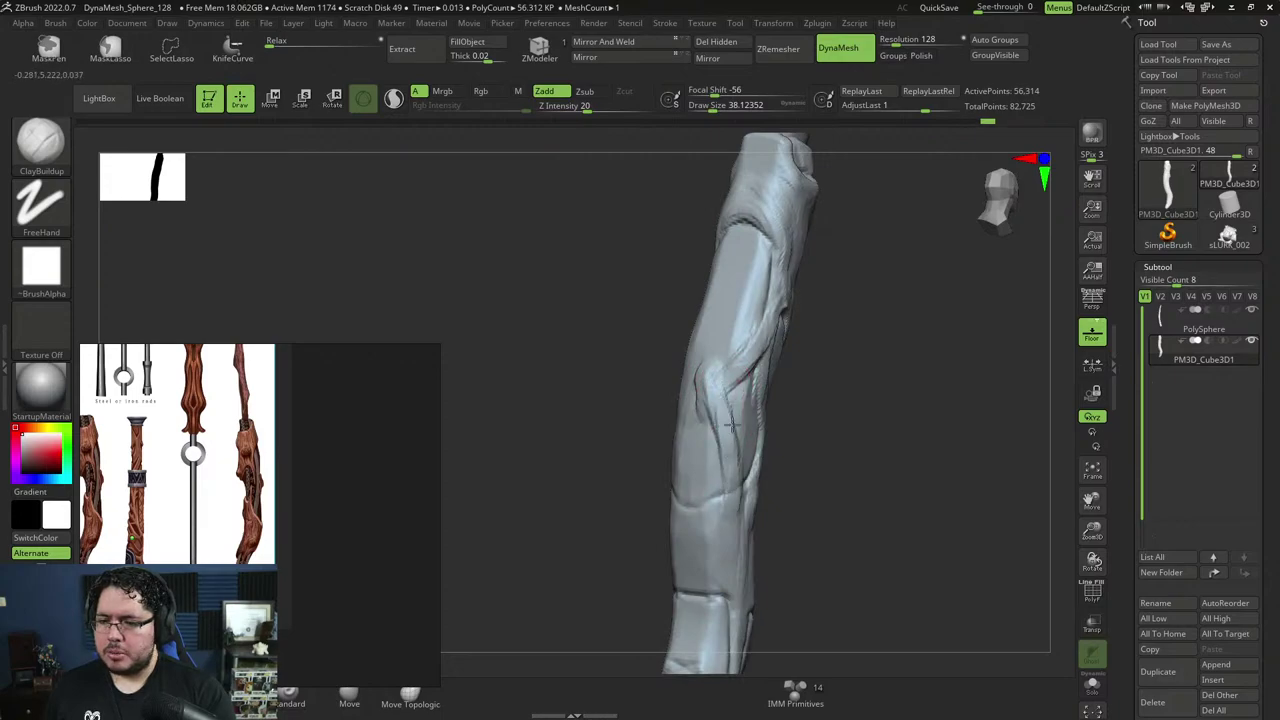
pyautogui.moveTo(846, 410); pyautogui.dragTo(700, 470)
pyautogui.press('space')
pyautogui.moveTo(731, 396)
pyautogui.mouseDown()
pyautogui.moveTo(749, 478)
pyautogui.moveTo(737, 409)
pyautogui.moveTo(835, 379)
pyautogui.mouseUp()
pyautogui.press('space')
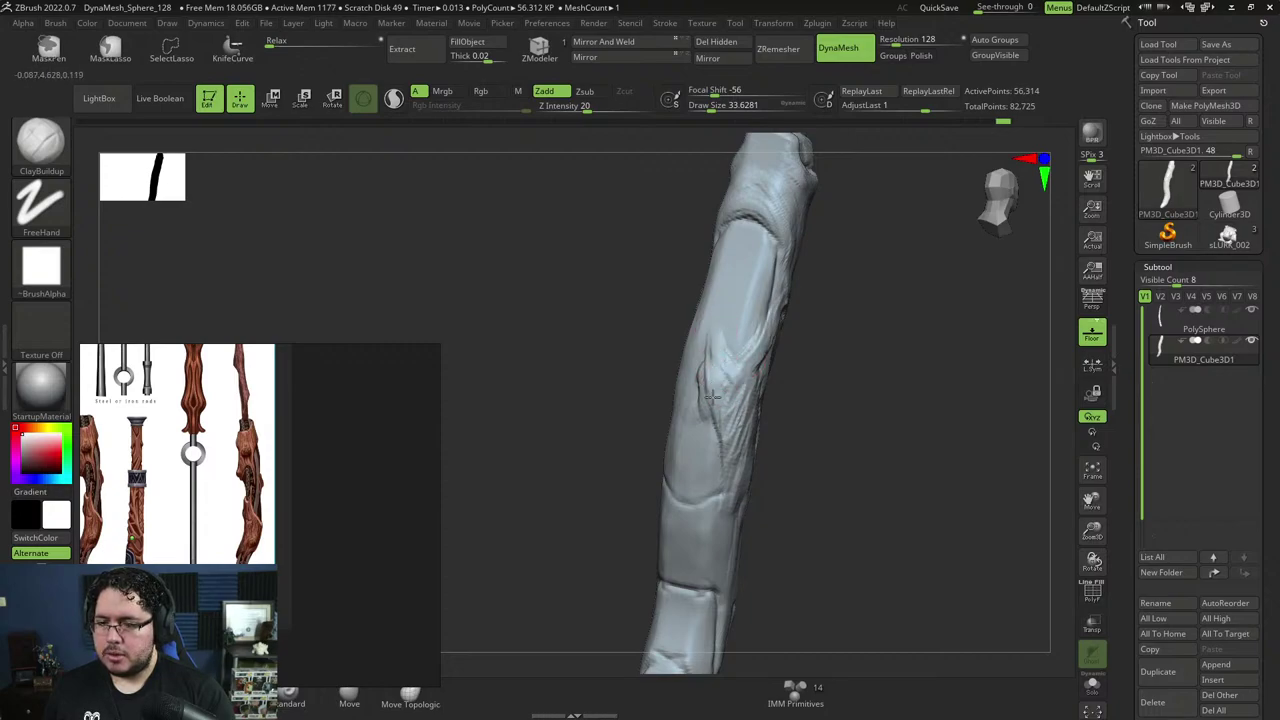
# Add clay to the carved area, then set the brush size to about 36.
pyautogui.moveTo(726, 406); pyautogui.dragTo(734, 396, button='right')
pyautogui.moveTo(724, 509); pyautogui.dragTo(726, 512)
pyautogui.moveTo(803, 443); pyautogui.dragTo(830, 440)
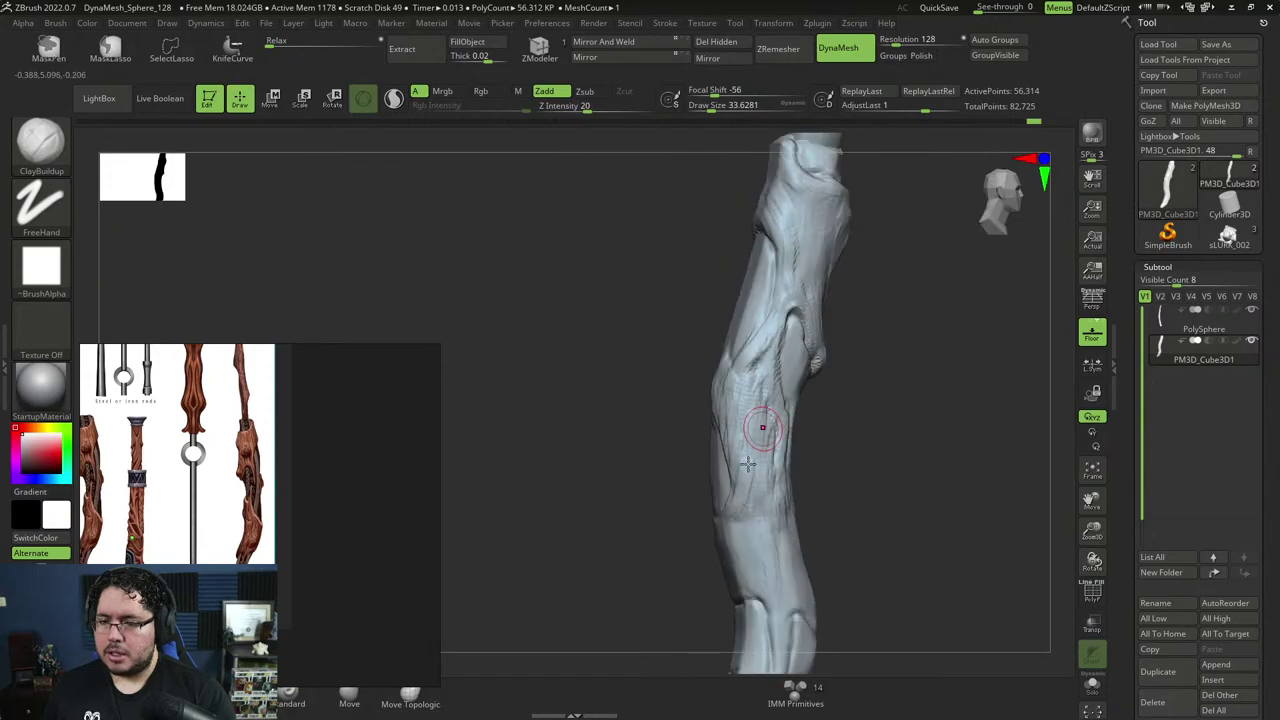
pyautogui.press('space')
pyautogui.moveTo(750, 445); pyautogui.dragTo(755, 444)
pyautogui.press('space')
pyautogui.moveTo(757, 375); pyautogui.dragTo(753, 375)
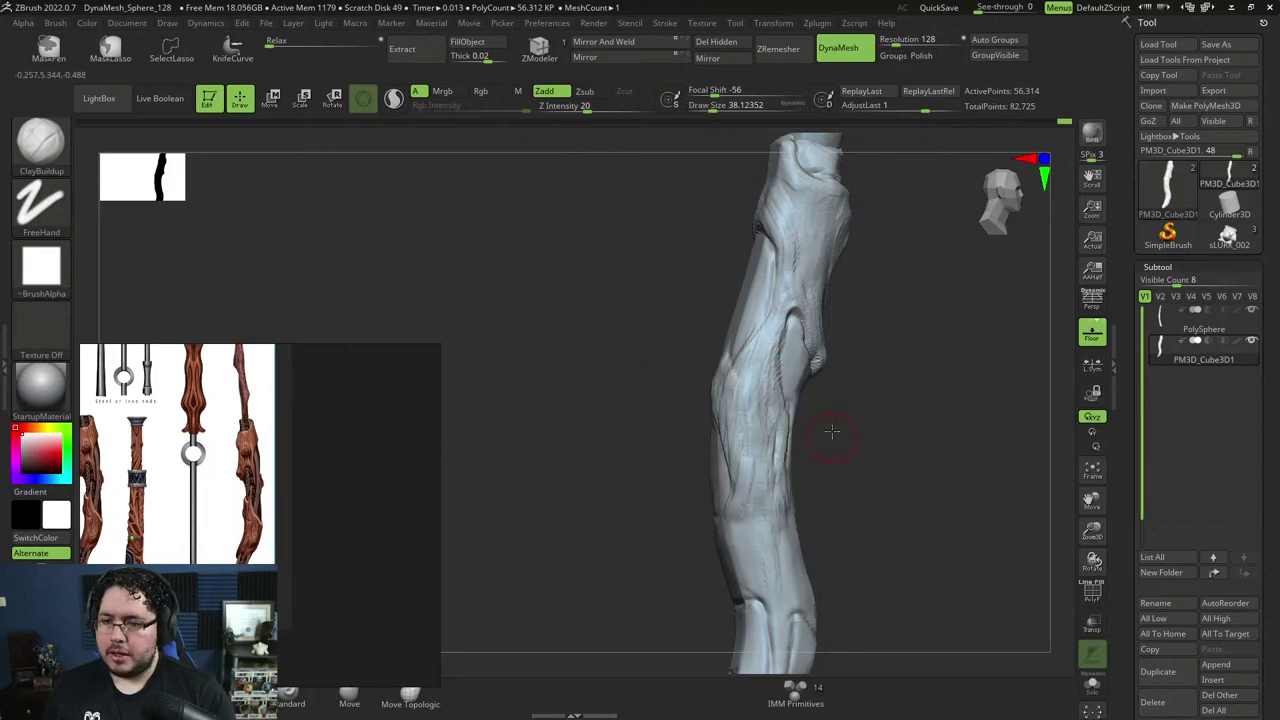
# At brush size 50, build up clay marks on the handle and its flat side.
pyautogui.moveTo(831, 431)
pyautogui.mouseDown(button='right')
pyautogui.moveTo(890, 409)
pyautogui.moveTo(860, 390)
pyautogui.moveTo(905, 410)
pyautogui.moveTo(894, 466)
pyautogui.moveTo(877, 446)
pyautogui.moveTo(877, 457)
pyautogui.moveTo(880, 400)
pyautogui.moveTo(766, 312)
pyautogui.mouseUp(button='right')
pyautogui.press('space')
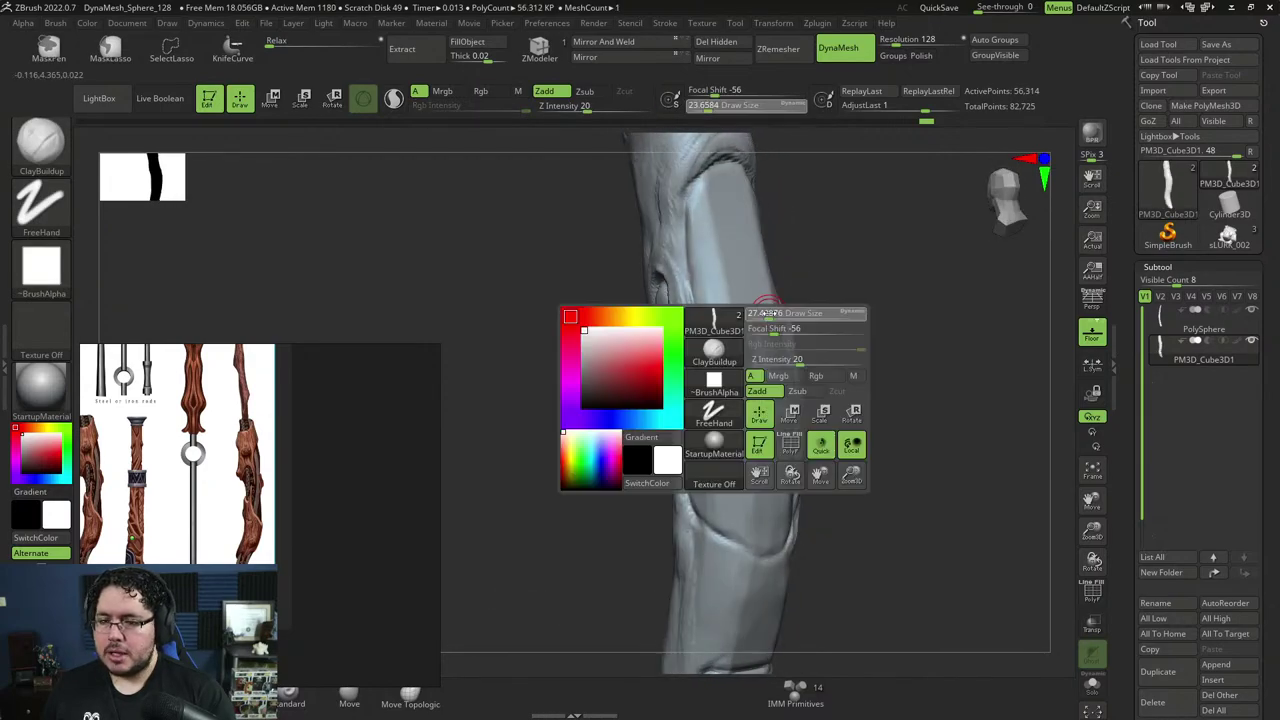
pyautogui.moveTo(768, 313); pyautogui.dragTo(776, 313)
pyautogui.moveTo(772, 318); pyautogui.dragTo(759, 388)
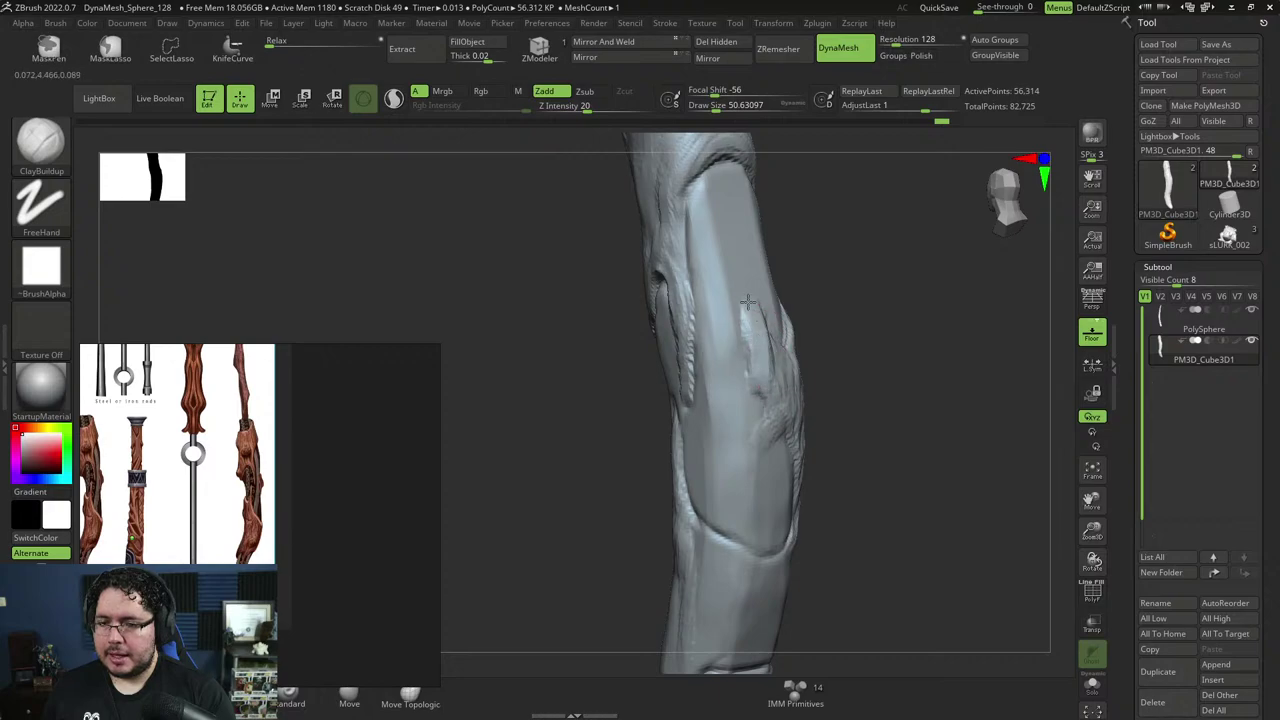
pyautogui.moveTo(748, 300); pyautogui.dragTo(763, 310, button='right')
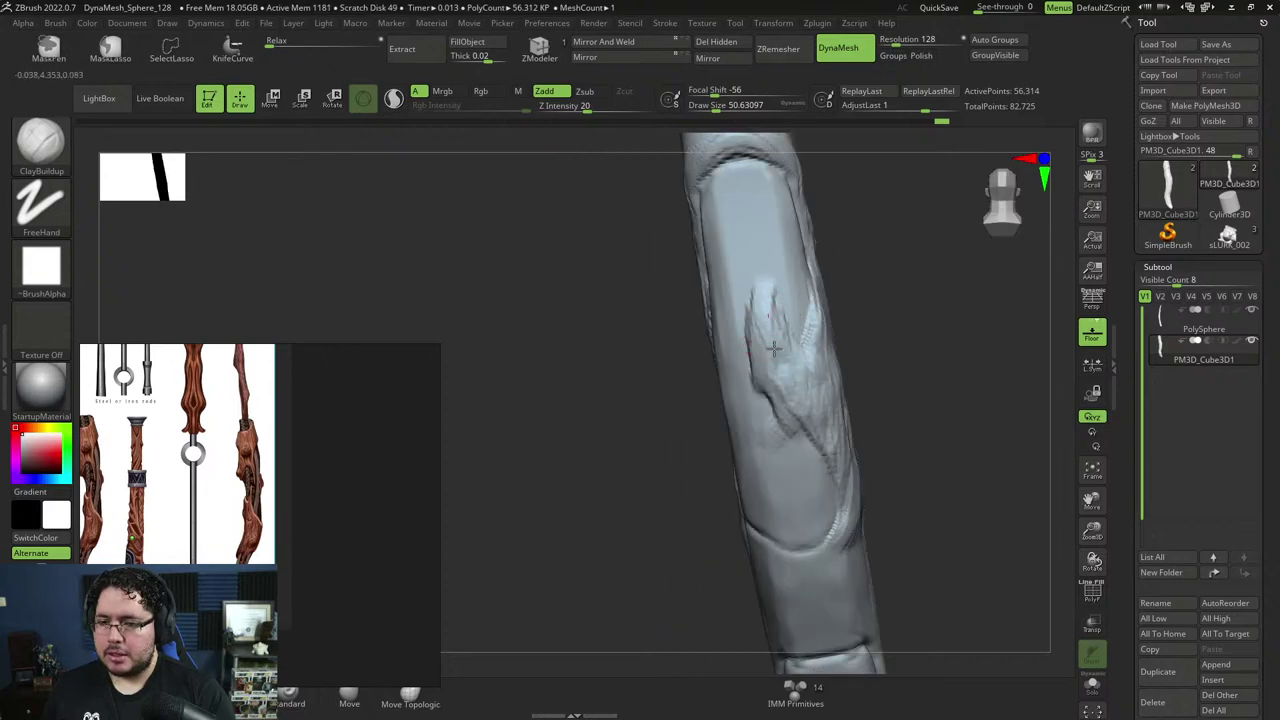
pyautogui.moveTo(774, 348); pyautogui.dragTo(778, 366)
# Switch to TrimDynamic at about size 68 and flatten the handle surface.
pyautogui.press('b')
pyautogui.press('t')
pyautogui.press('d')
pyautogui.press('space')
pyautogui.moveTo(770, 306); pyautogui.dragTo(776, 306)
pyautogui.moveTo(769, 315); pyautogui.dragTo(770, 347)
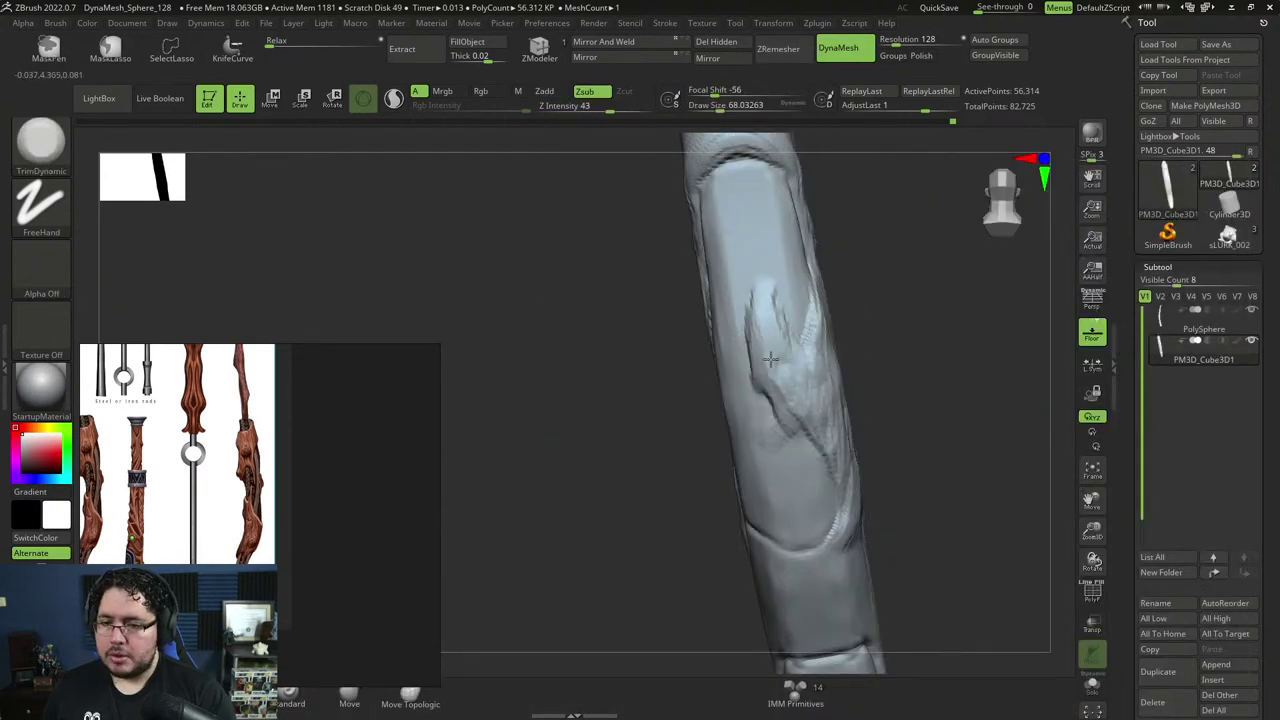
pyautogui.moveTo(886, 364); pyautogui.dragTo(920, 341, button='right')
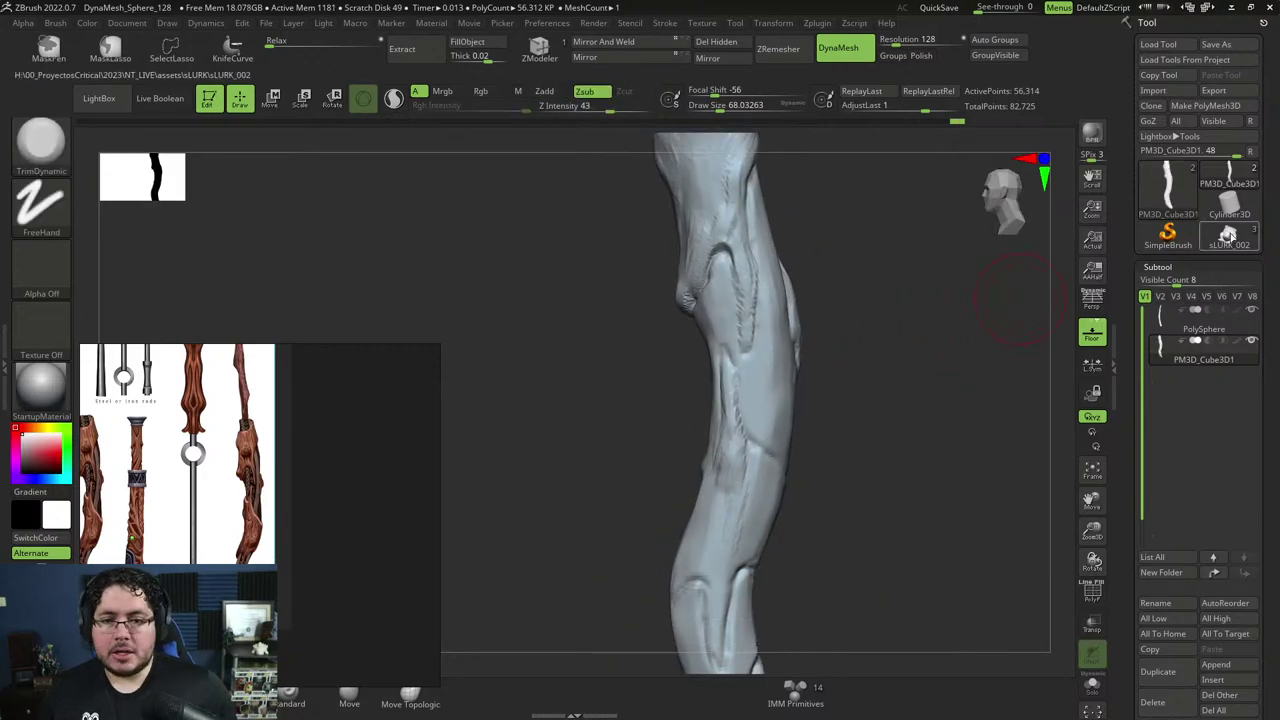
# Switch to the sLURK_002 creature and select its two eye subtools.
pyautogui.click(1229, 238)
pyautogui.moveTo(886, 451); pyautogui.dragTo(676, 228, button='right')
pyautogui.keyDown('alt'); pyautogui.click(718, 225); pyautogui.keyUp('alt')
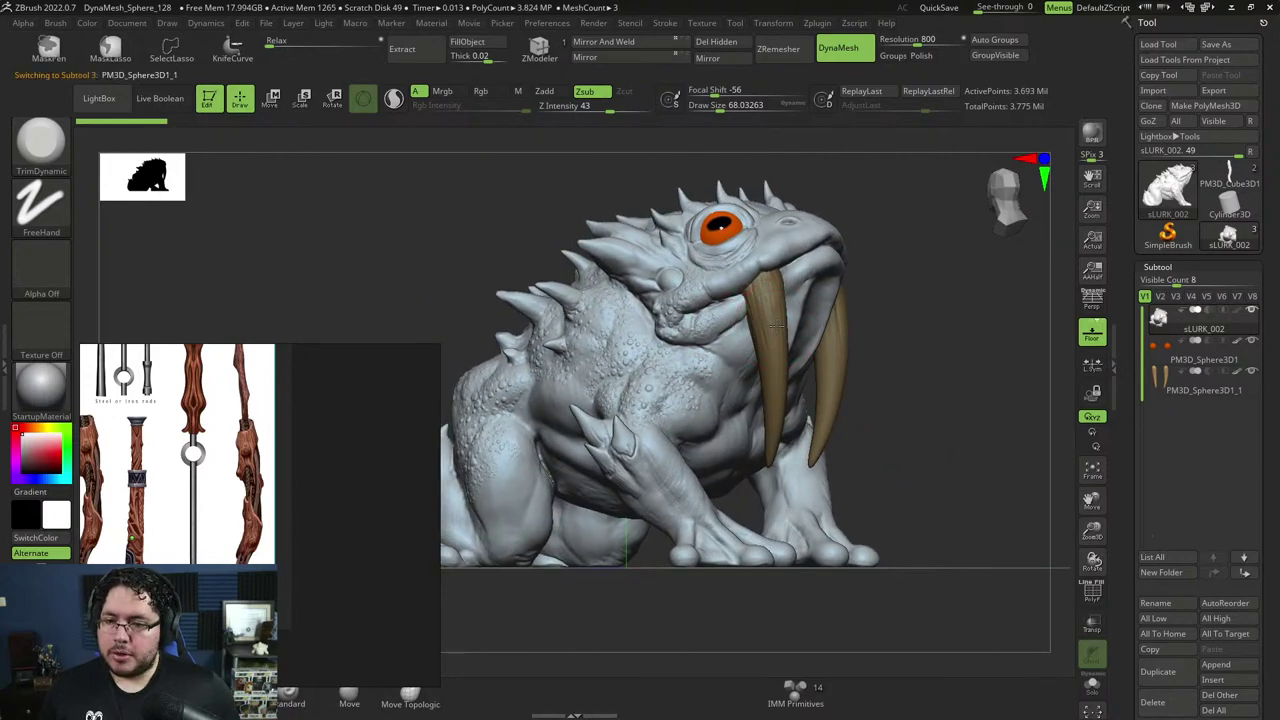
pyautogui.keyDown('alt'); pyautogui.click(722, 228); pyautogui.keyUp('alt')
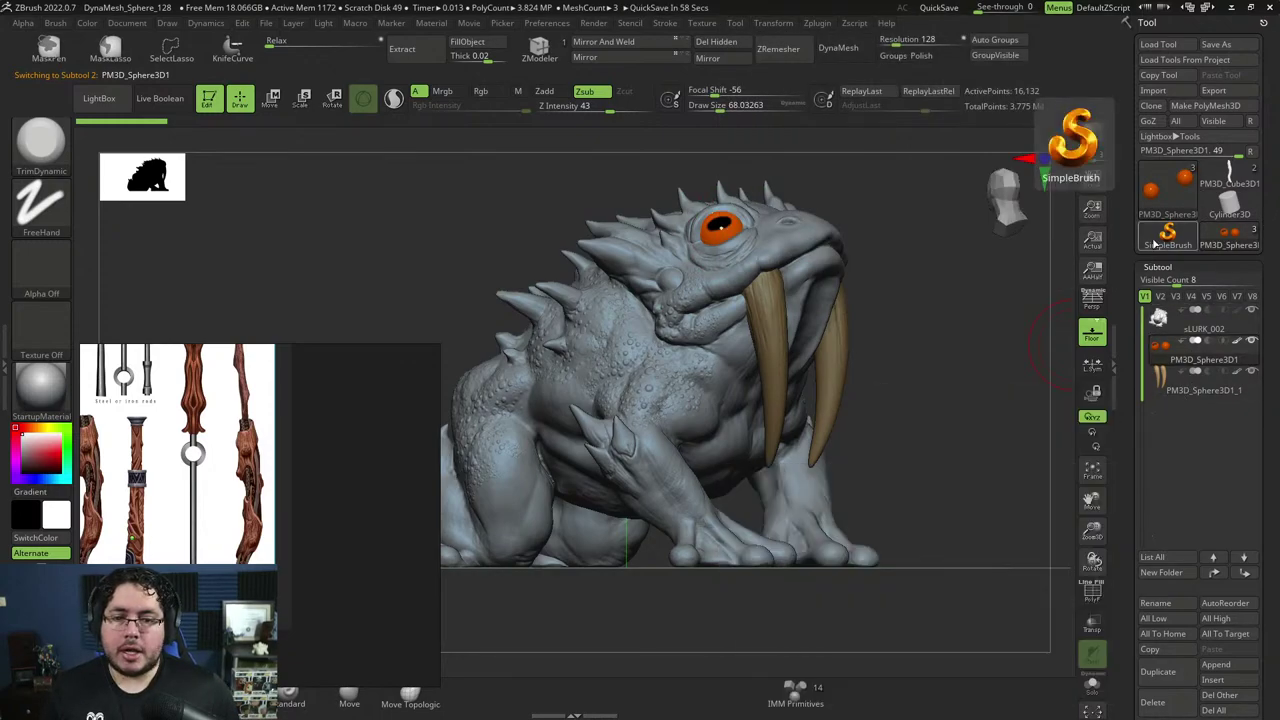
# Return to the PM3D_Cube3D1 wand, toggle LightBox, and frame the handle.
pyautogui.click(1229, 178)
pyautogui.moveTo(974, 354); pyautogui.dragTo(961, 356)
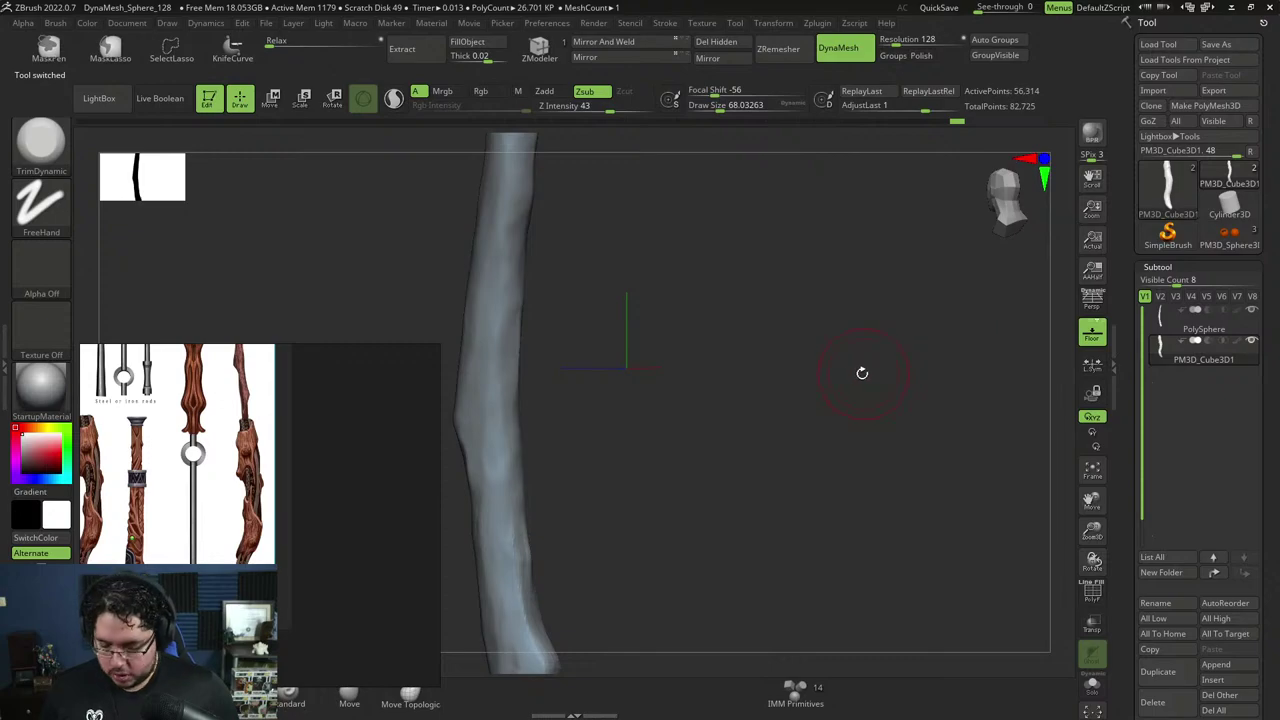
pyautogui.press(',')
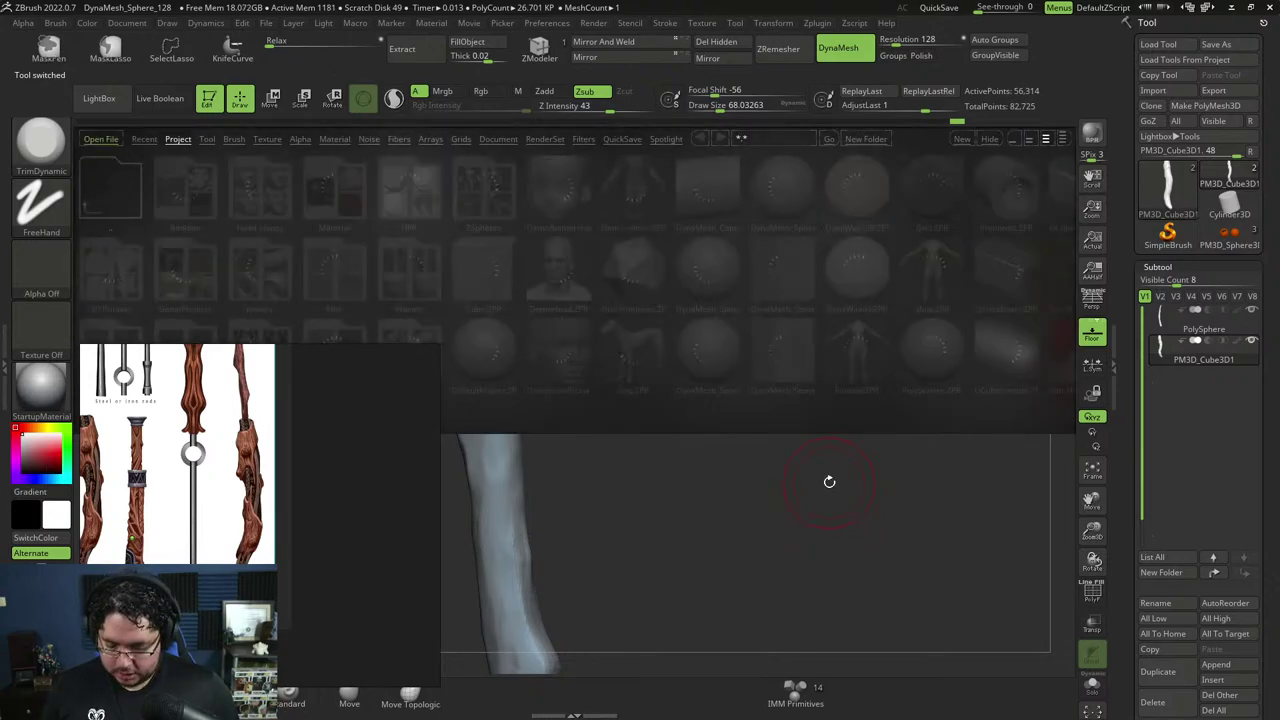
pyautogui.moveTo(874, 554); pyautogui.dragTo(892, 531)
pyautogui.press(',')
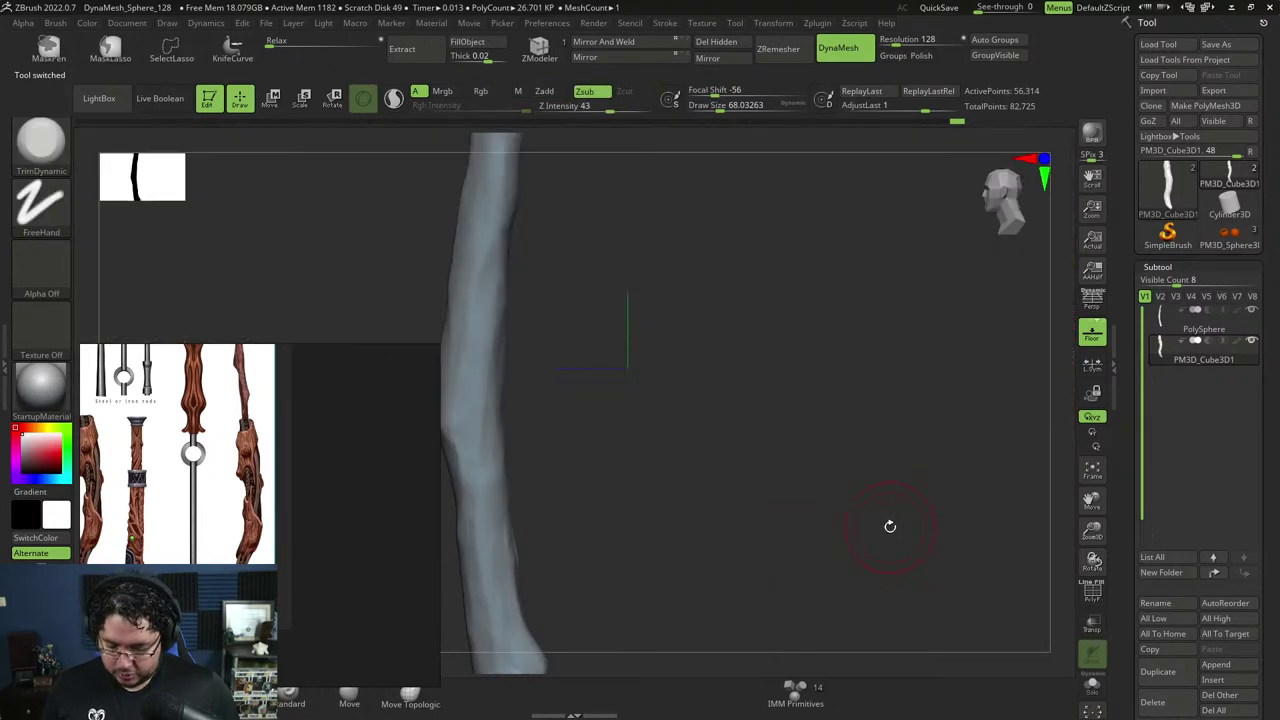
pyautogui.press('f')
pyautogui.keyDown('alt'); pyautogui.moveTo(826, 443); pyautogui.dragTo(996, 321); pyautogui.keyUp('alt')
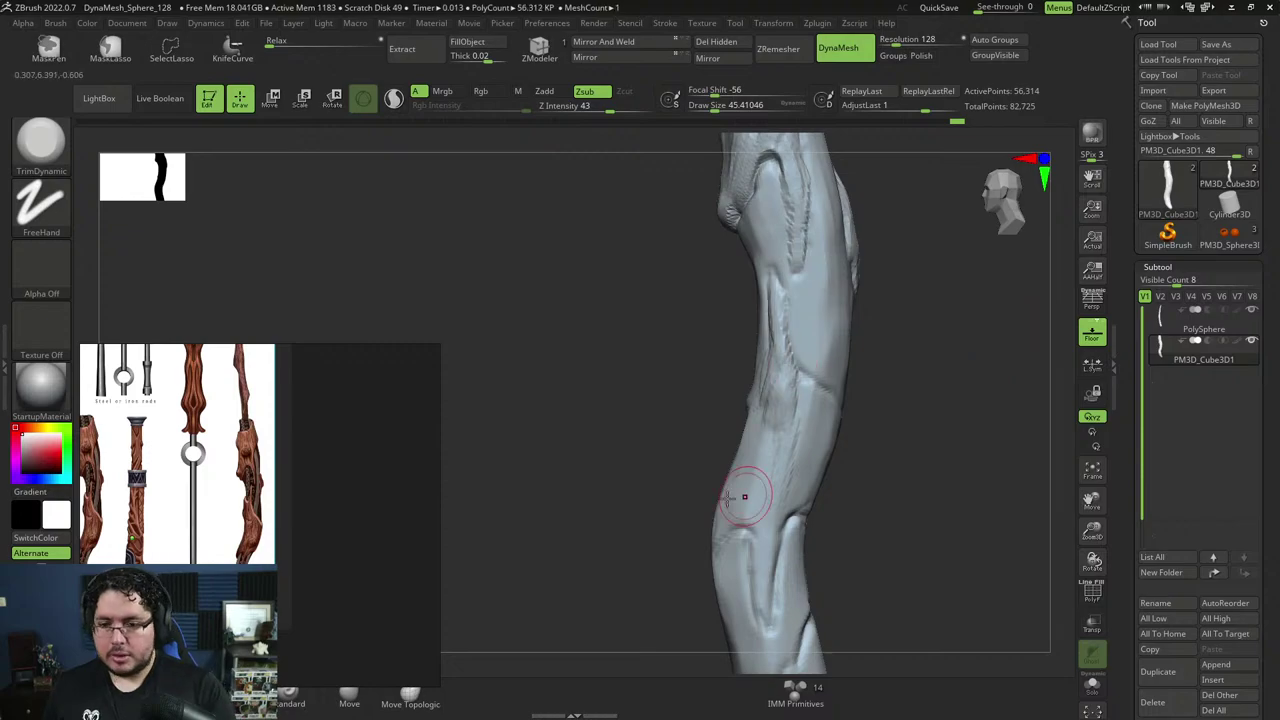
# Enlarge the brush to about 51 and carve up and down the handle.
pyautogui.press('space')
pyautogui.moveTo(758, 434); pyautogui.dragTo(764, 434)
pyautogui.moveTo(903, 391); pyautogui.dragTo(945, 394)
pyautogui.moveTo(799, 429); pyautogui.dragTo(780, 446)
# Select ClayBuildup with B-C-B and stroke clay down the handle.
pyautogui.press('b')
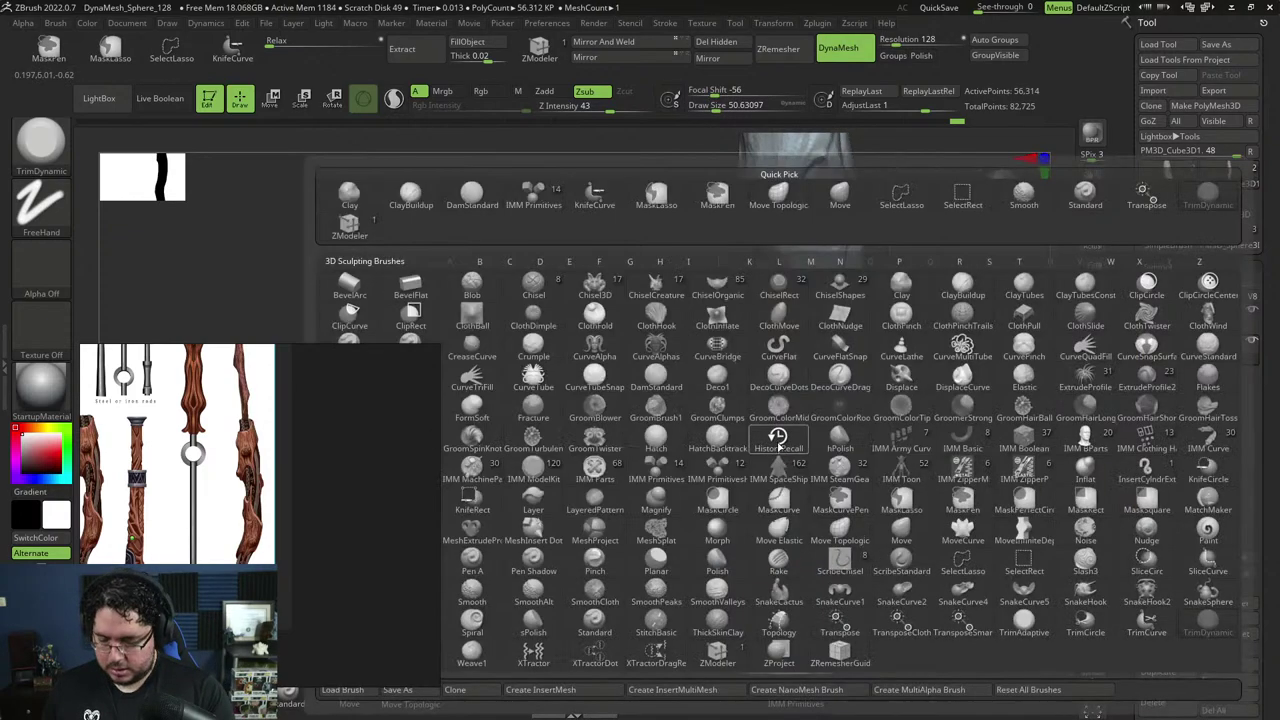
pyautogui.press('c')
pyautogui.press('b')
pyautogui.press('s')
pyautogui.press('space')
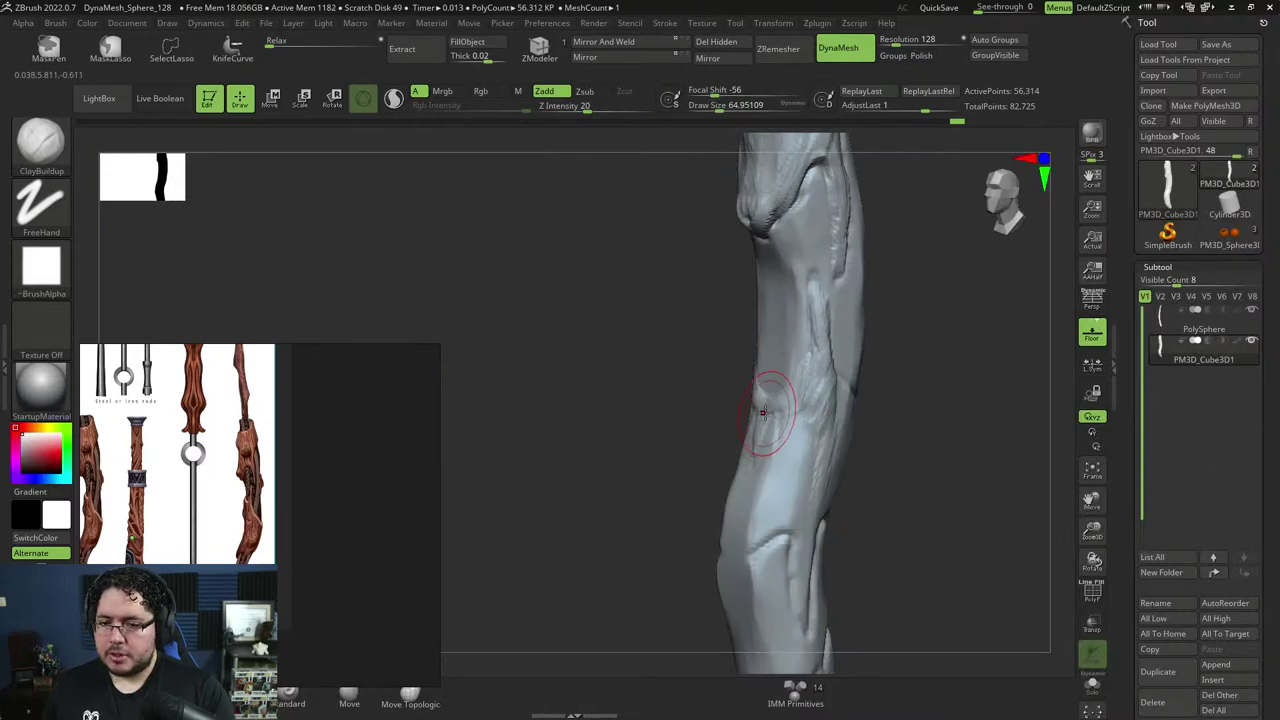
pyautogui.press('space')
pyautogui.moveTo(771, 423)
pyautogui.mouseDown()
pyautogui.moveTo(786, 457)
pyautogui.moveTo(760, 508)
pyautogui.mouseUp()
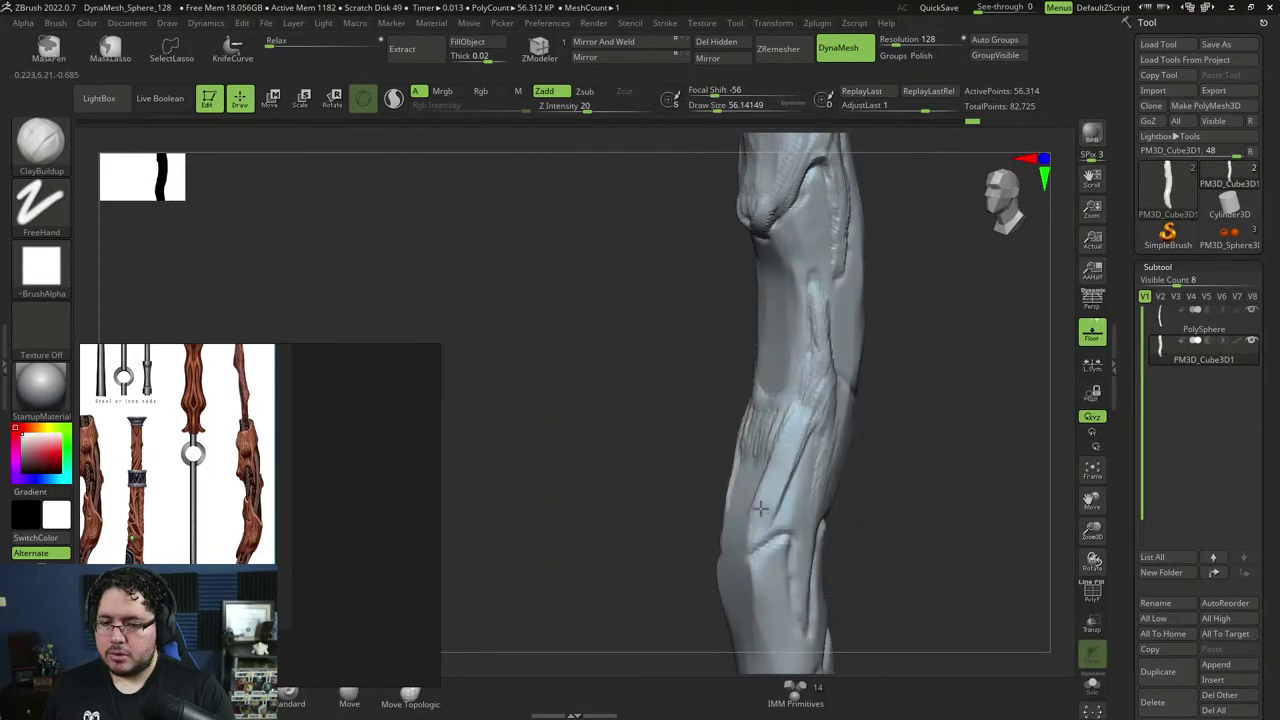
# Extend the clay strand and build up the mid-handle groove with repeated strokes.
pyautogui.keyDown('alt'); pyautogui.moveTo(811, 457); pyautogui.dragTo(823, 396, button='right'); pyautogui.keyUp('alt')
pyautogui.moveTo(772, 448)
pyautogui.mouseDown()
pyautogui.moveTo(739, 528)
pyautogui.moveTo(754, 413)
pyautogui.mouseUp()
pyautogui.moveTo(741, 466)
pyautogui.mouseDown()
pyautogui.moveTo(755, 432)
pyautogui.moveTo(781, 421)
pyautogui.mouseUp()
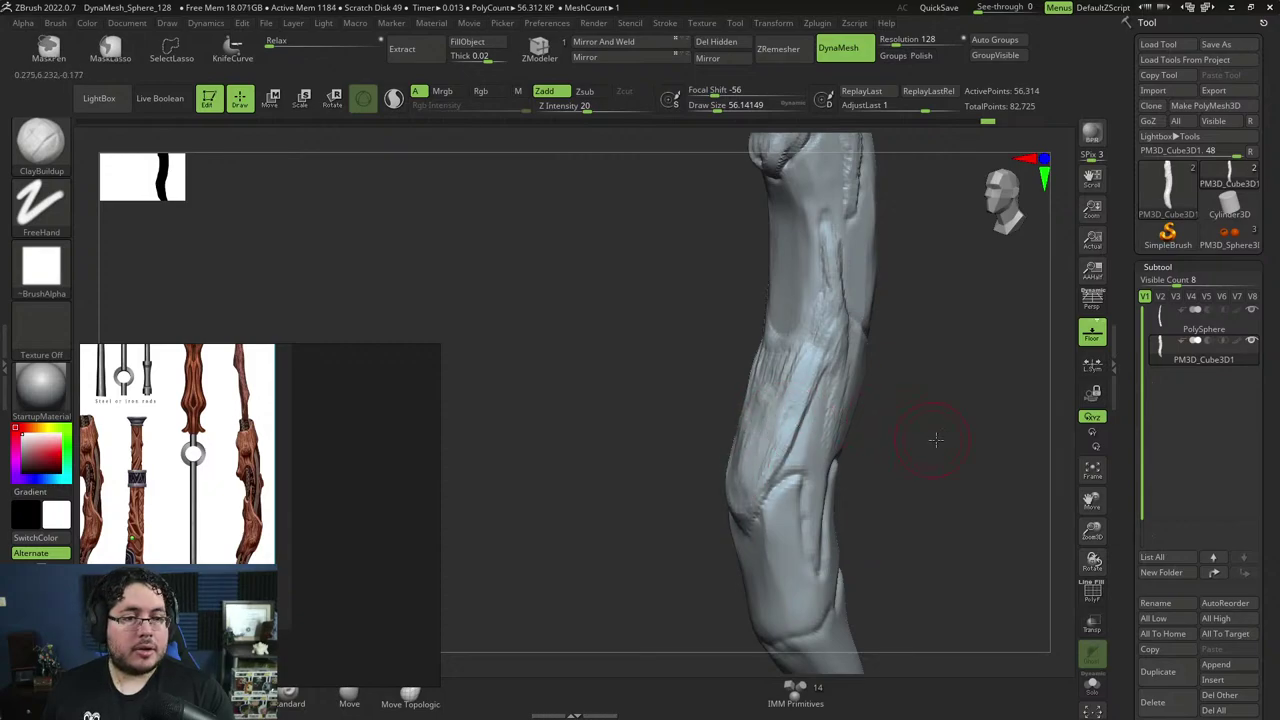
pyautogui.moveTo(934, 443); pyautogui.dragTo(908, 412)
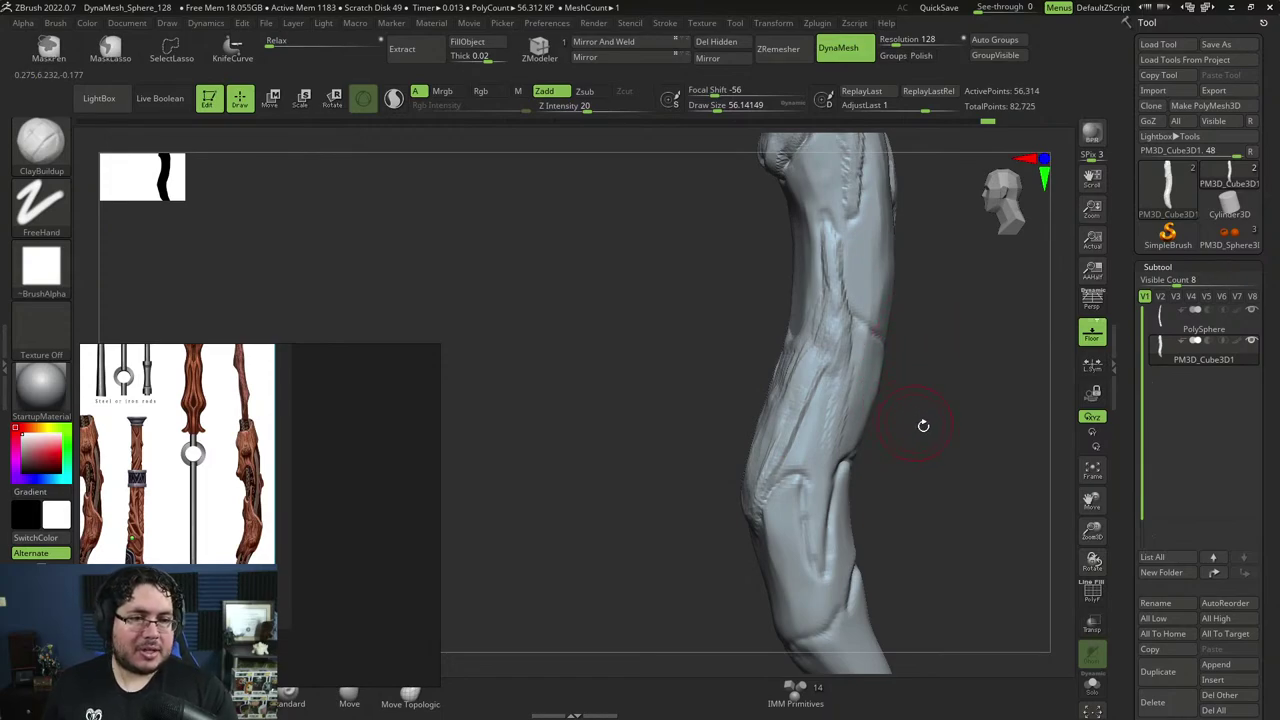
pyautogui.moveTo(934, 436); pyautogui.dragTo(822, 403)
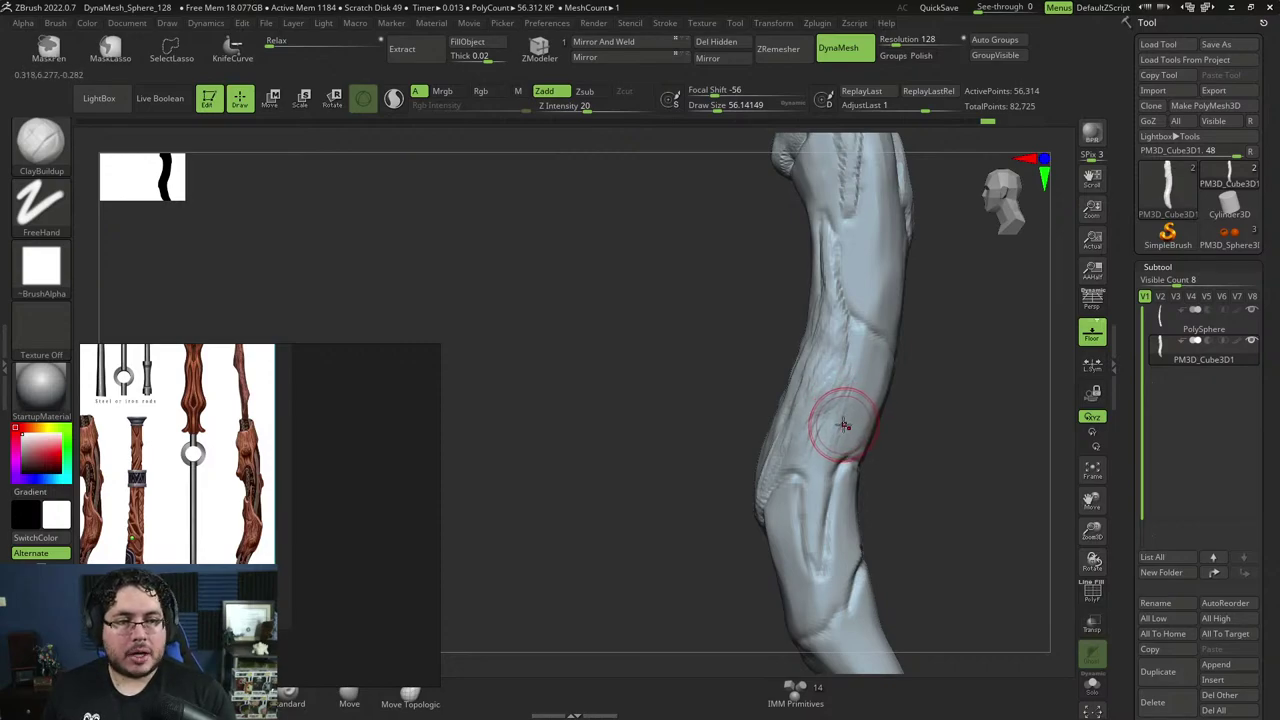
# Shrink the brush to about 40 and add more clay along the handle.
pyautogui.moveTo(852, 431)
pyautogui.mouseDown(button='right')
pyautogui.moveTo(888, 468)
pyautogui.moveTo(846, 440)
pyautogui.mouseUp(button='right')
pyautogui.press('space')
pyautogui.moveTo(862, 432); pyautogui.dragTo(804, 407)
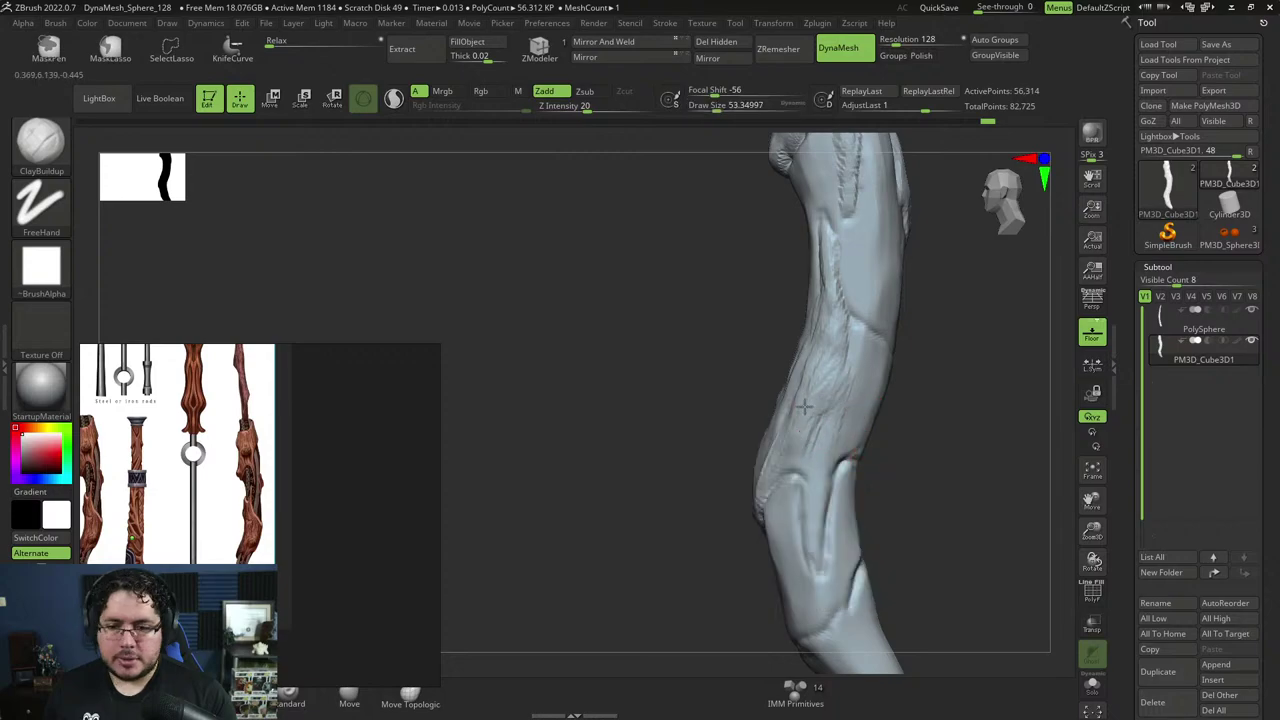
pyautogui.press('space')
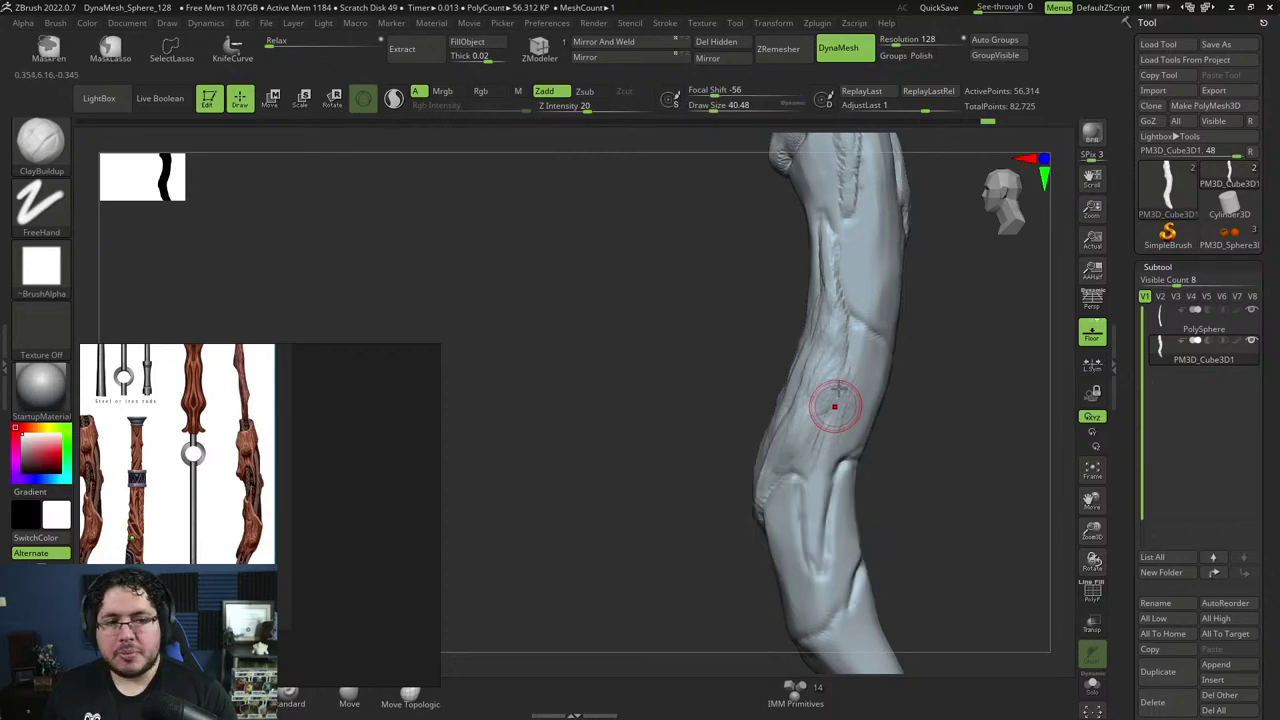
pyautogui.moveTo(914, 403)
pyautogui.mouseDown()
pyautogui.moveTo(950, 356)
pyautogui.moveTo(837, 380)
pyautogui.mouseUp()
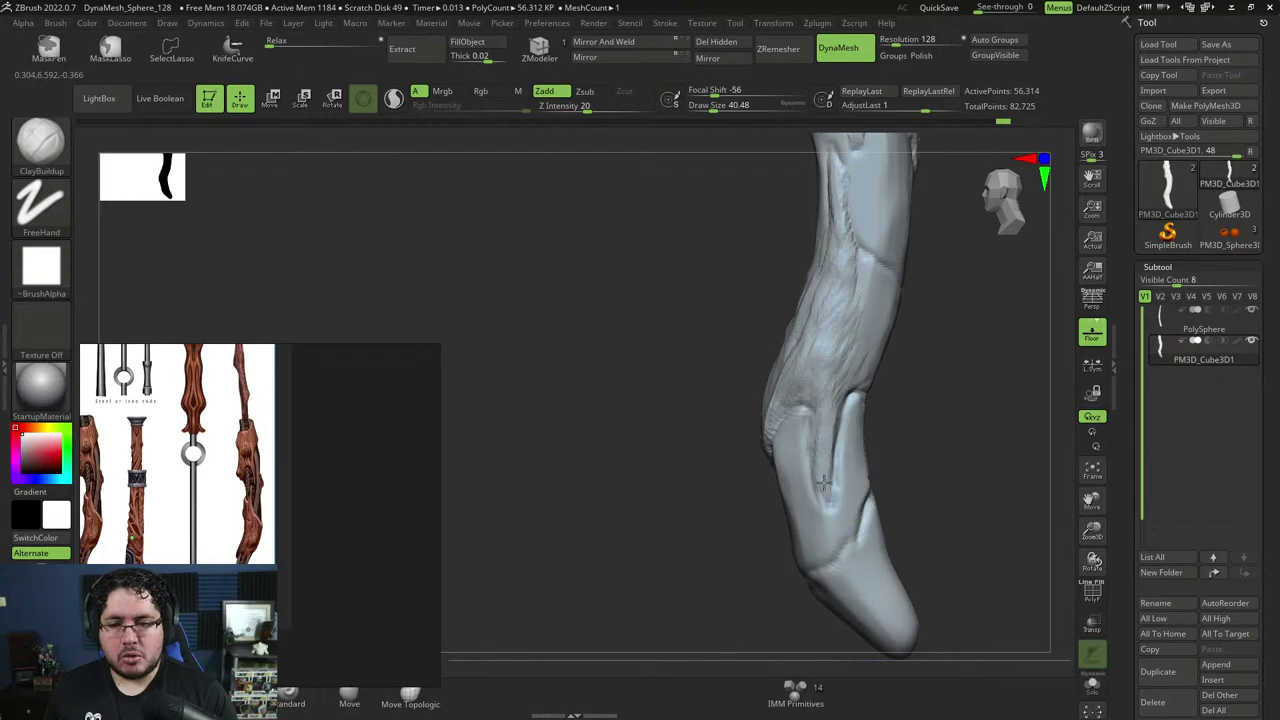
# Build up clay along the handle and middle ridge, with brush sizes between about 38 and 62.
pyautogui.moveTo(802, 406); pyautogui.dragTo(822, 360)
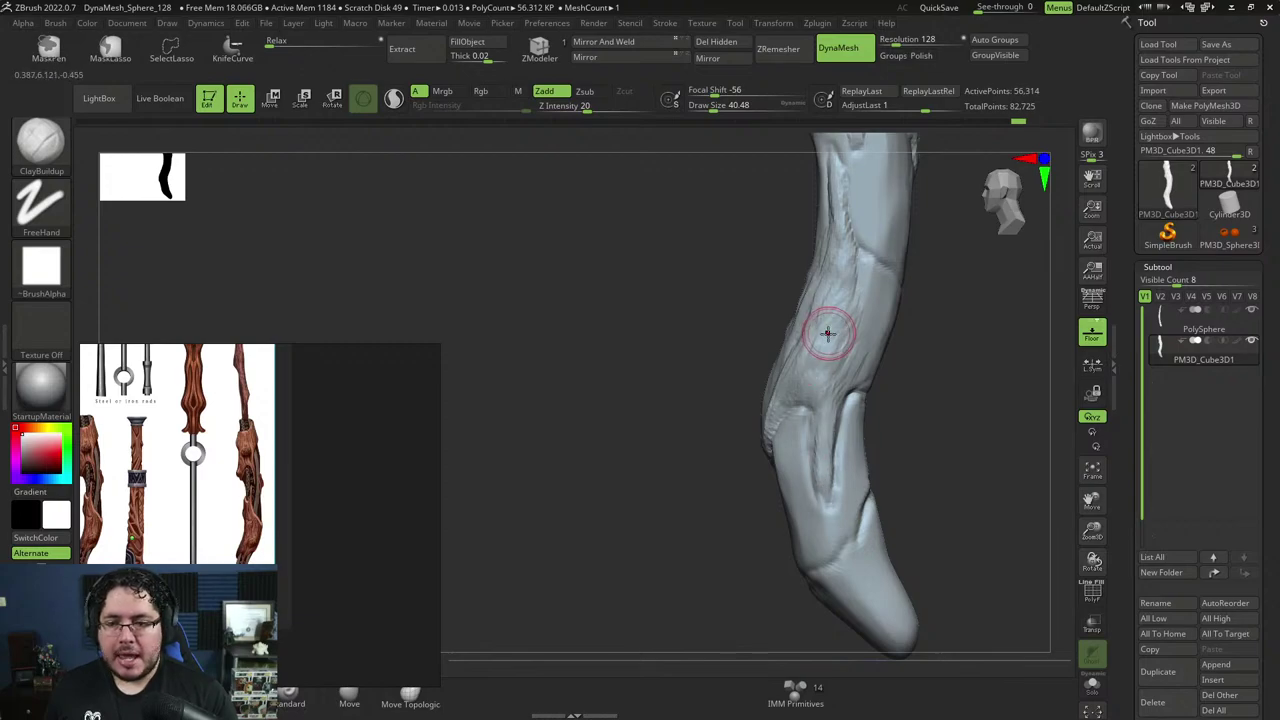
pyautogui.press('space')
pyautogui.click(819, 355)
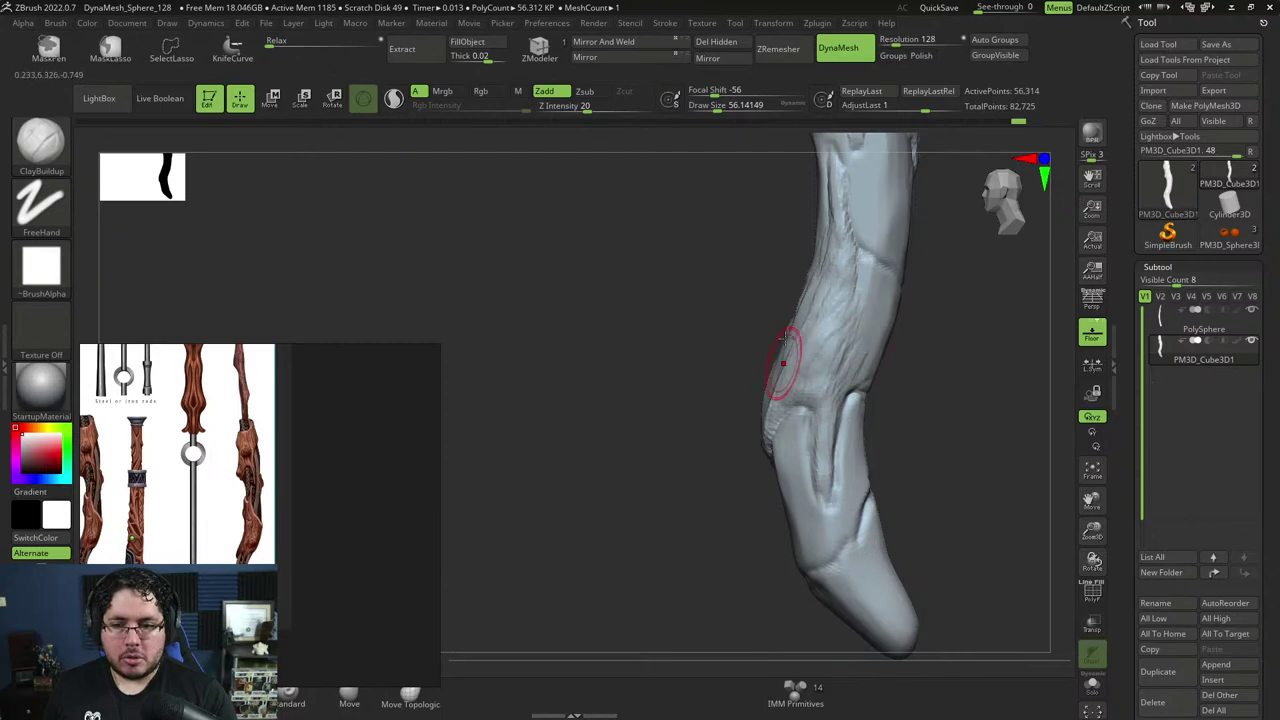
pyautogui.moveTo(790, 352)
pyautogui.mouseDown(button='right')
pyautogui.moveTo(805, 335)
pyautogui.moveTo(864, 325)
pyautogui.mouseUp(button='right')
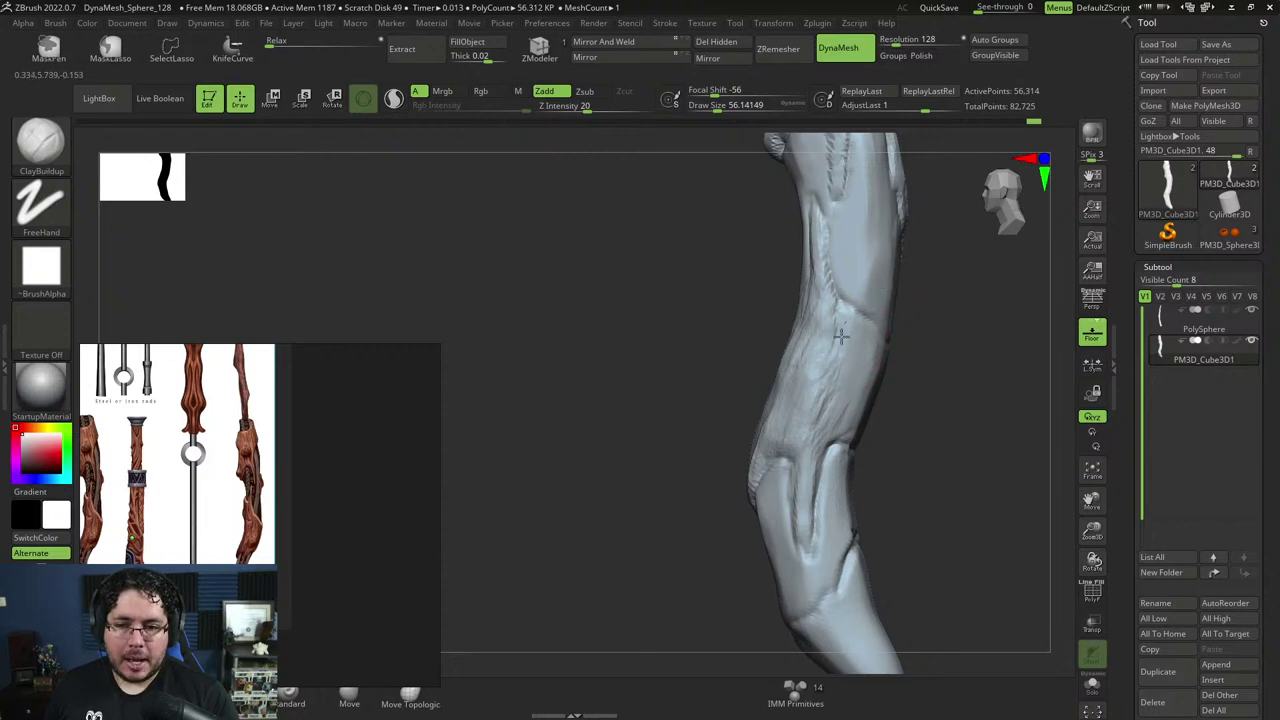
pyautogui.moveTo(838, 353); pyautogui.dragTo(828, 372)
pyautogui.moveTo(960, 407)
pyautogui.keyDown('alt'); pyautogui.mouseDown()
pyautogui.moveTo(944, 367)
pyautogui.moveTo(910, 406)
pyautogui.mouseUp(); pyautogui.keyUp('alt')
pyautogui.moveTo(832, 316); pyautogui.dragTo(817, 343)
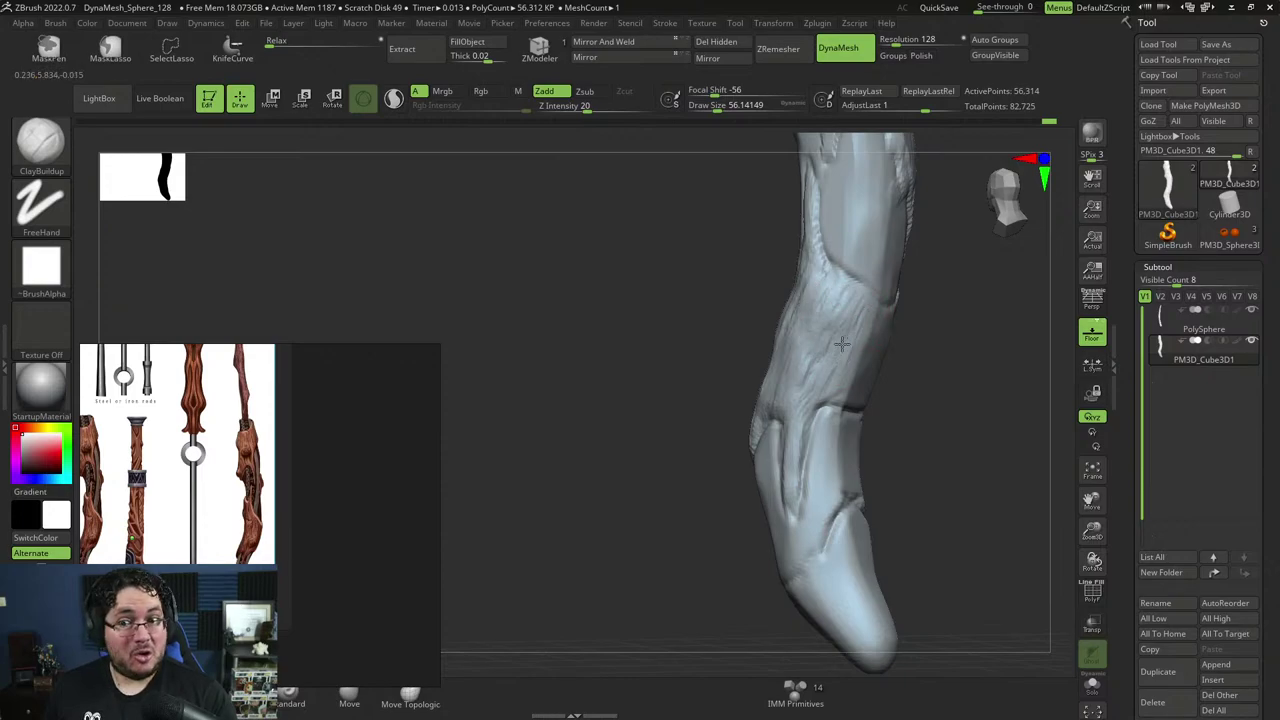
pyautogui.moveTo(841, 366); pyautogui.dragTo(833, 398)
pyautogui.moveTo(948, 390)
pyautogui.mouseDown()
pyautogui.moveTo(910, 385)
pyautogui.moveTo(936, 359)
pyautogui.mouseUp()
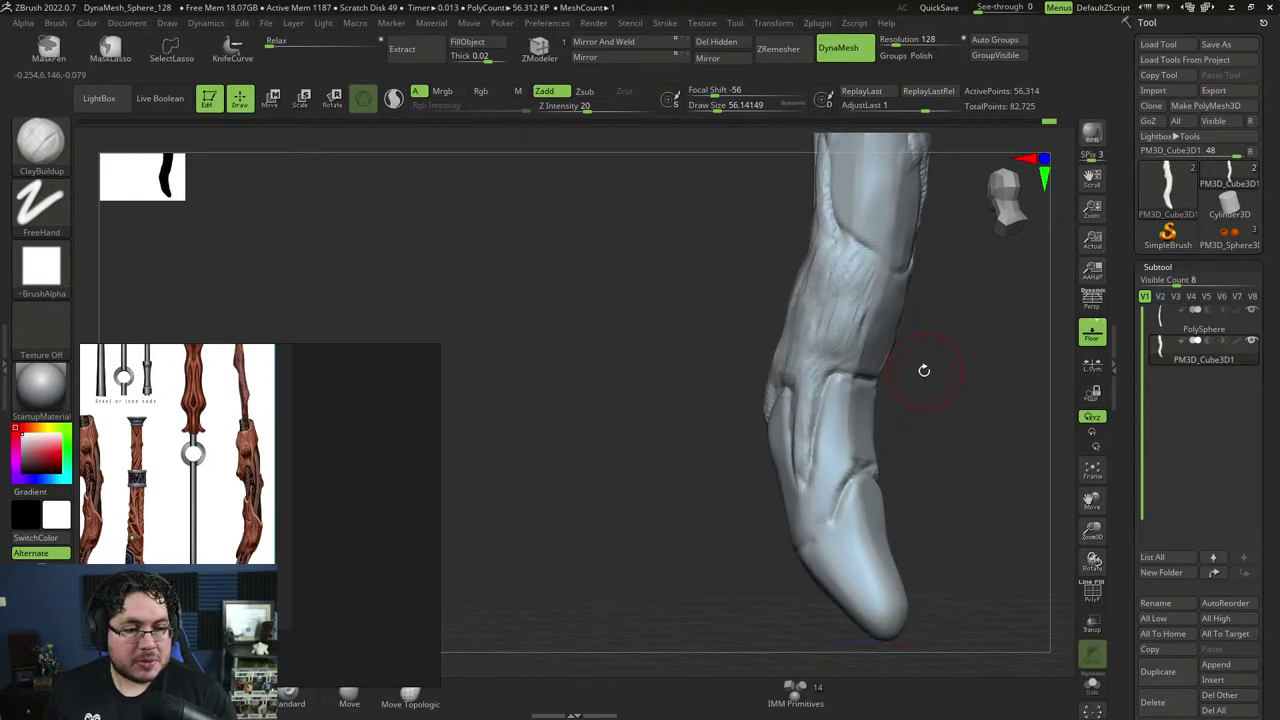
pyautogui.moveTo(924, 376); pyautogui.dragTo(878, 345)
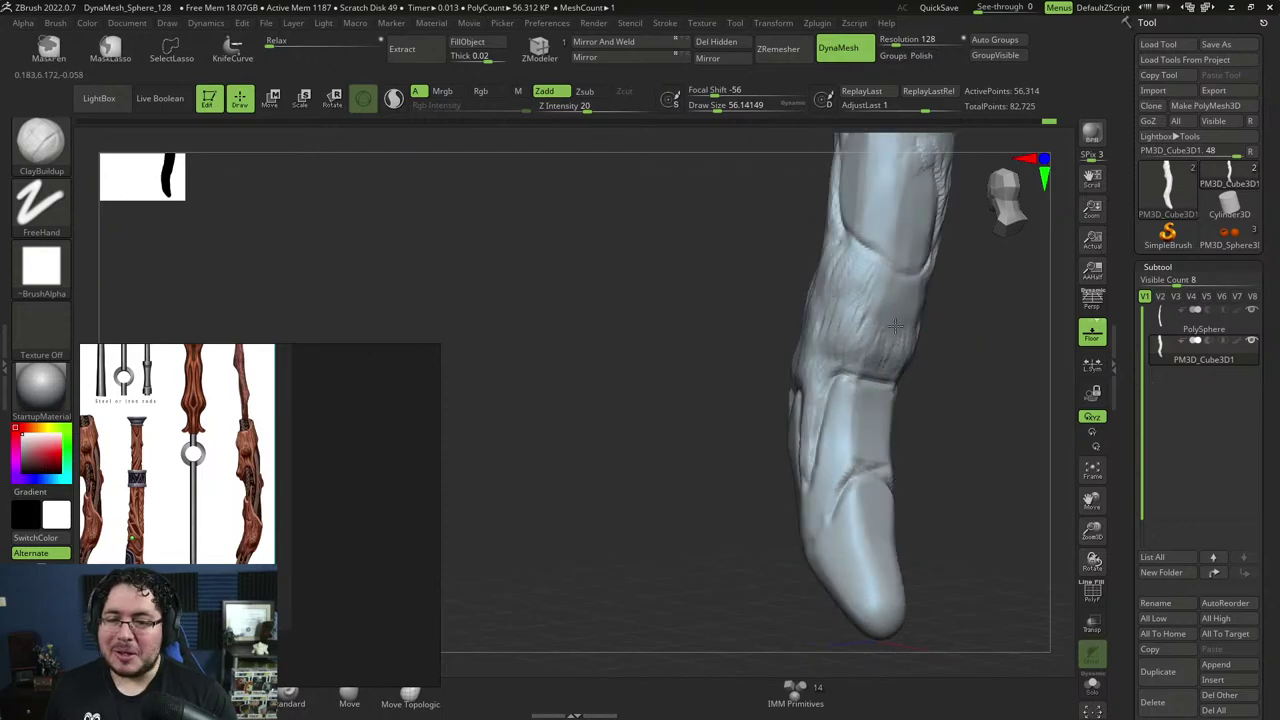
pyautogui.moveTo(962, 312); pyautogui.dragTo(926, 318)
pyautogui.press('space')
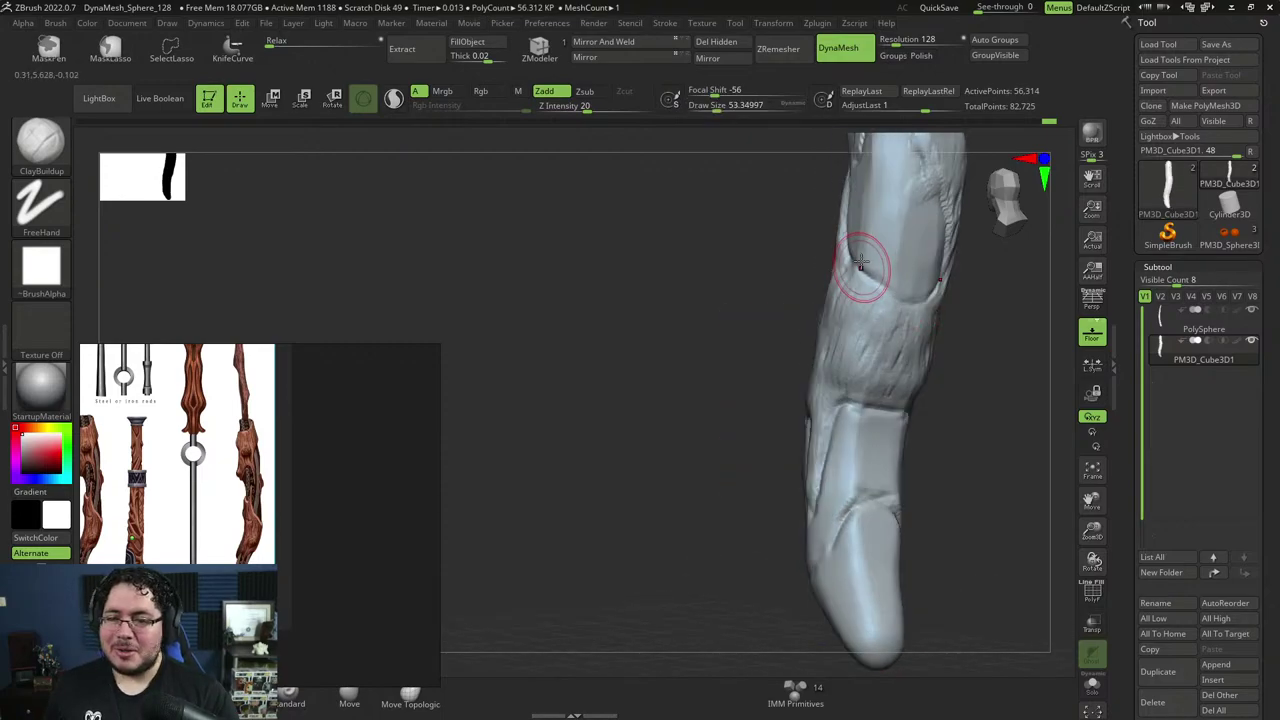
pyautogui.press('space')
pyautogui.moveTo(863, 266)
pyautogui.mouseDown()
pyautogui.moveTo(850, 264)
pyautogui.moveTo(890, 306)
pyautogui.moveTo(938, 303)
pyautogui.moveTo(928, 328)
pyautogui.mouseUp()
pyautogui.press(']')
pyautogui.moveTo(1012, 338); pyautogui.dragTo(897, 326)
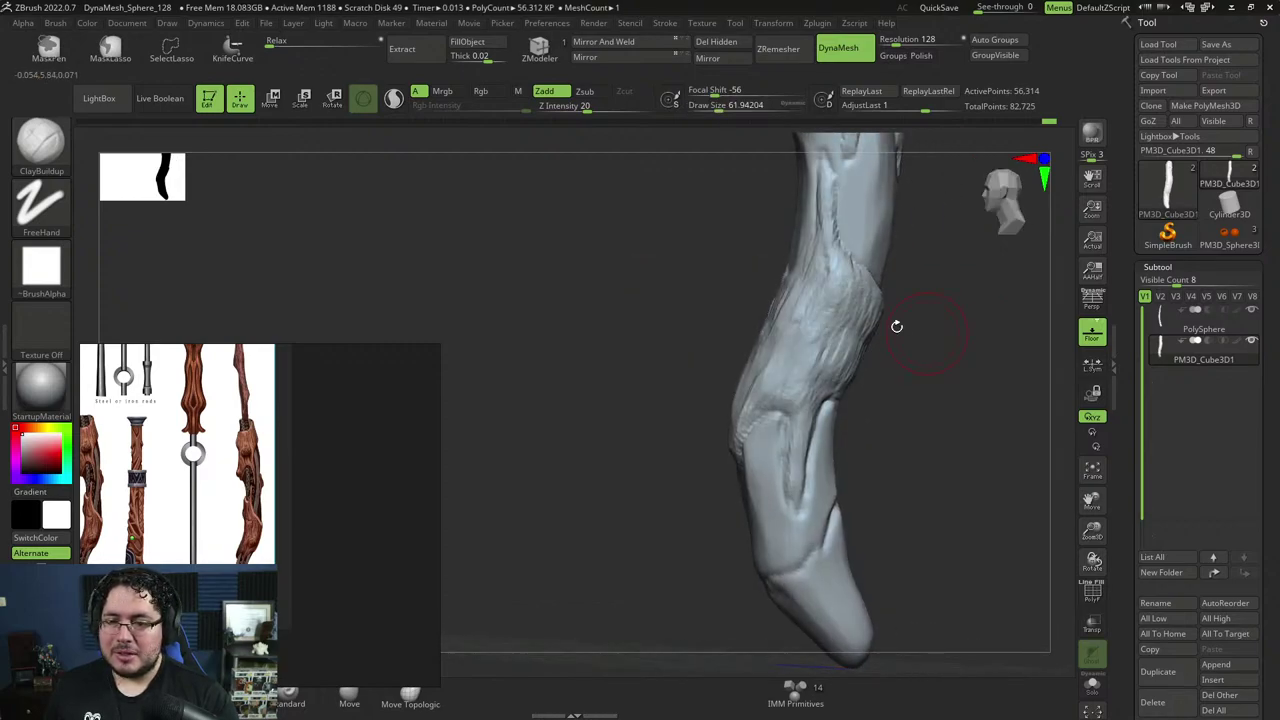
pyautogui.moveTo(846, 260); pyautogui.dragTo(835, 296)
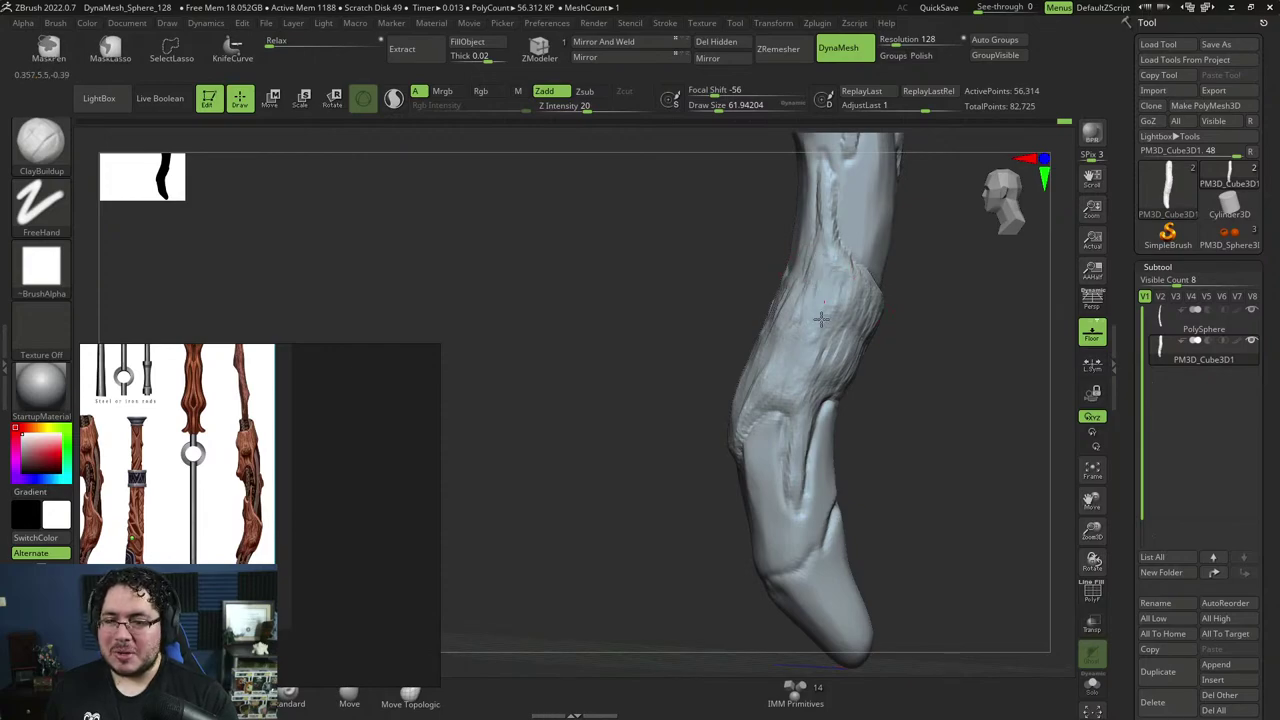
pyautogui.moveTo(935, 346)
pyautogui.mouseDown()
pyautogui.moveTo(829, 351)
pyautogui.moveTo(855, 360)
pyautogui.moveTo(924, 331)
pyautogui.moveTo(908, 361)
pyautogui.moveTo(884, 350)
pyautogui.moveTo(866, 297)
pyautogui.moveTo(857, 329)
pyautogui.mouseUp()
pyautogui.press('space')
pyautogui.press('space')
pyautogui.press('space')
pyautogui.press('space')
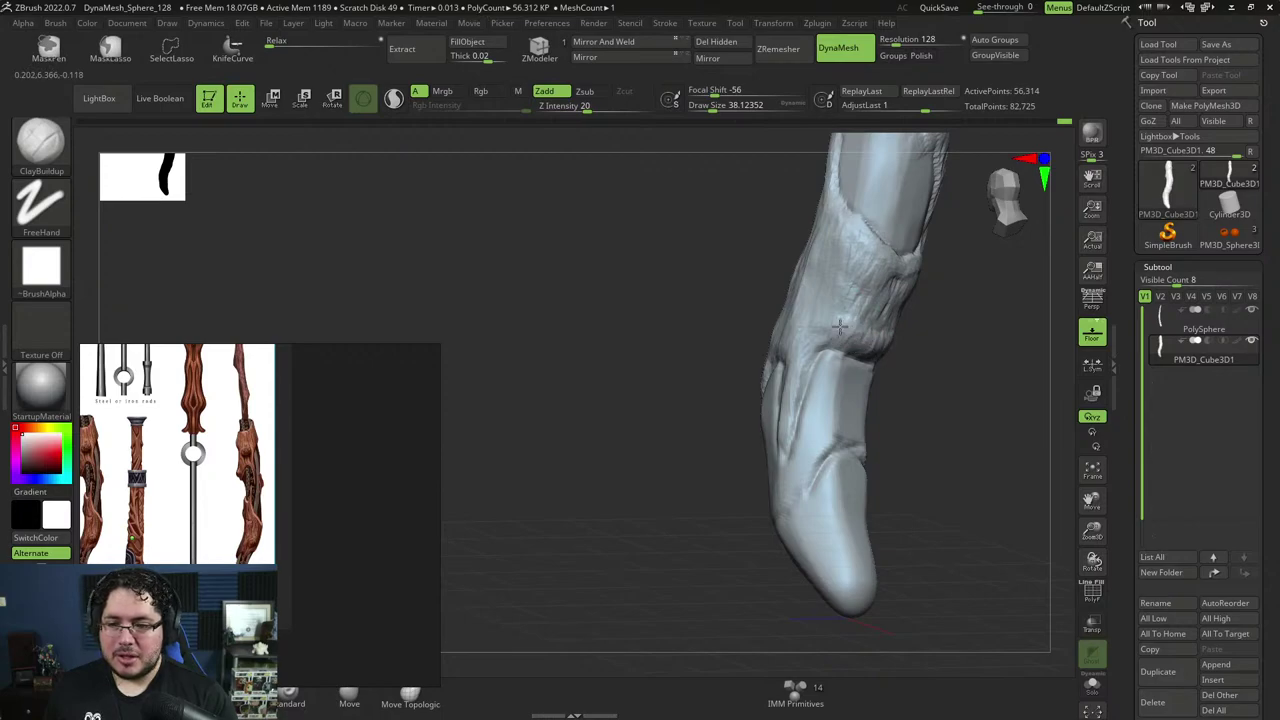
# Sculpt two creases down the wand's lower end and add clay near the tip.
pyautogui.moveTo(838, 325); pyautogui.dragTo(864, 311, button='right')
pyautogui.moveTo(894, 353)
pyautogui.mouseDown(button='right')
pyautogui.moveTo(861, 322)
pyautogui.moveTo(873, 322)
pyautogui.mouseUp(button='right')
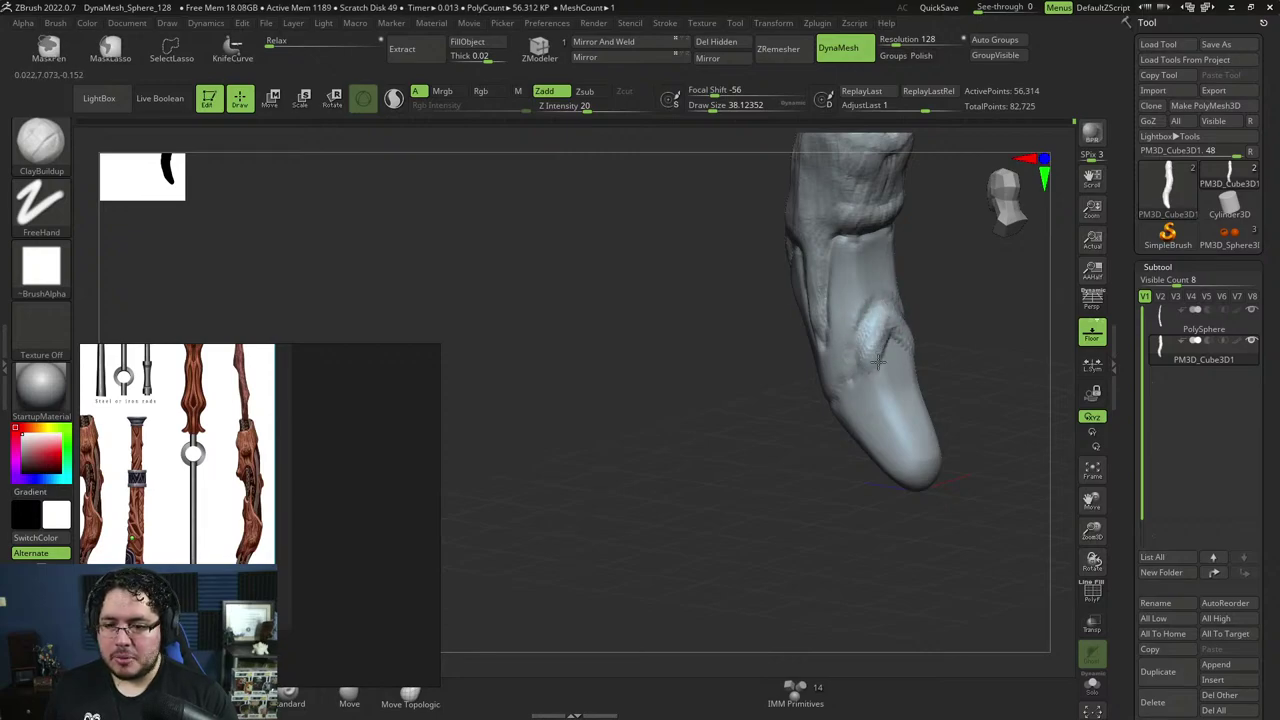
pyautogui.press(']')
pyautogui.moveTo(894, 338); pyautogui.dragTo(855, 381)
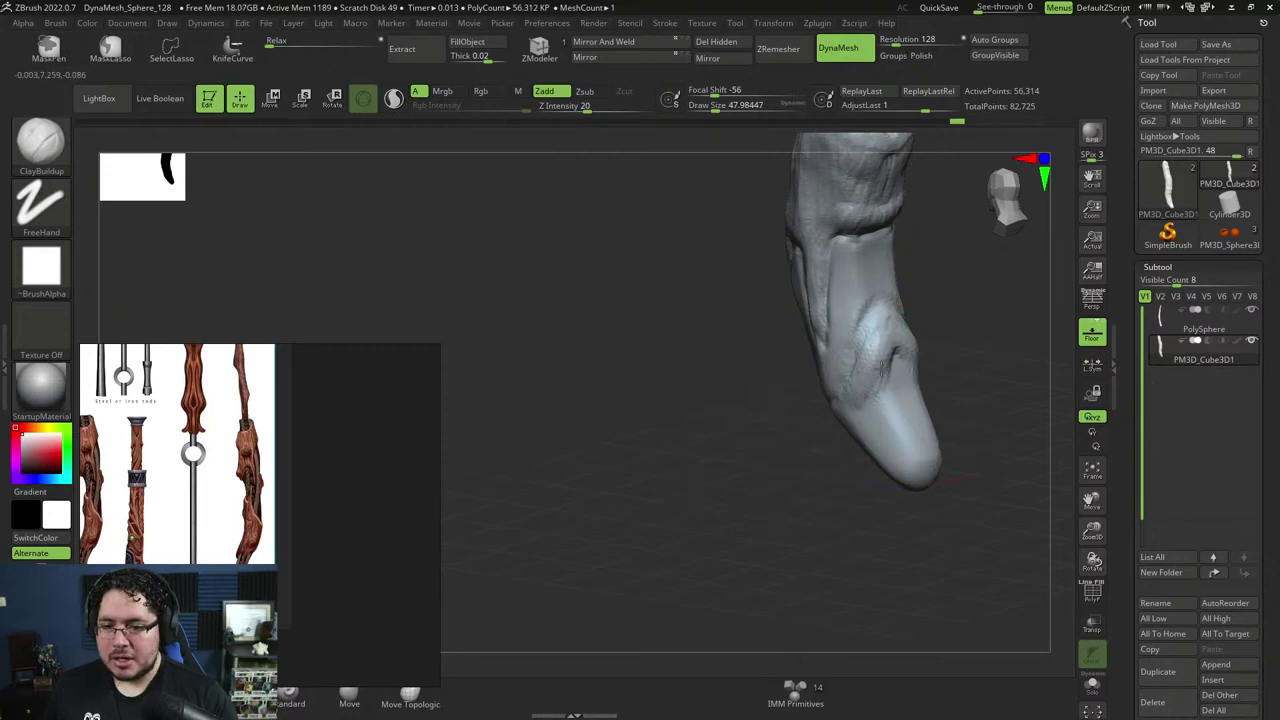
pyautogui.moveTo(910, 332); pyautogui.dragTo(895, 386)
pyautogui.press(']')
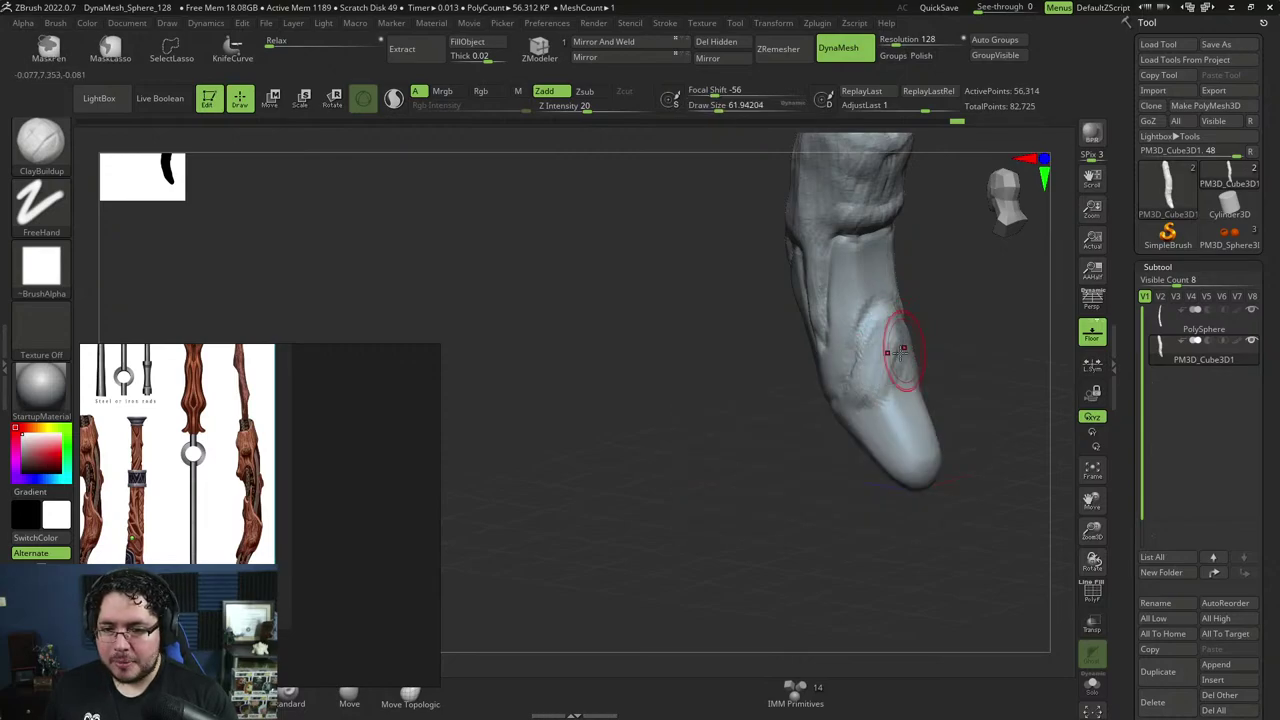
pyautogui.moveTo(943, 371); pyautogui.dragTo(866, 394, button='right')
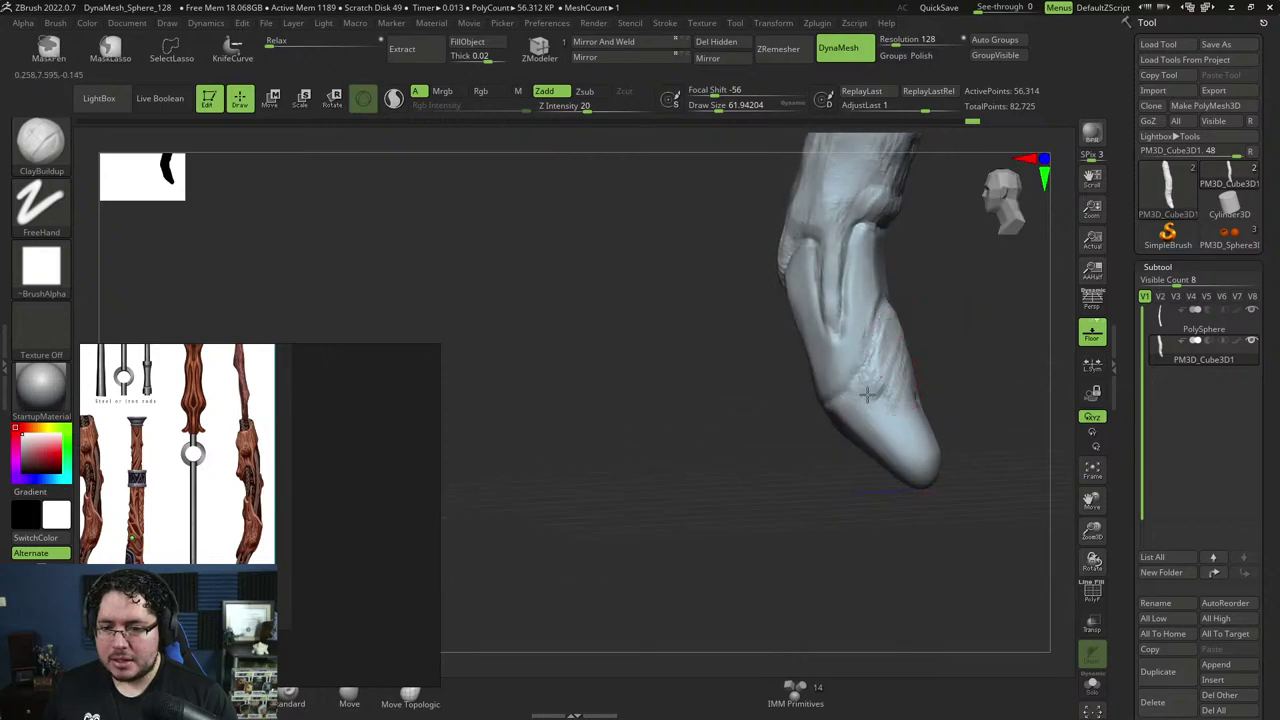
pyautogui.moveTo(943, 371)
pyautogui.mouseDown(button='right')
pyautogui.moveTo(875, 455)
pyautogui.moveTo(858, 400)
pyautogui.moveTo(957, 320)
pyautogui.moveTo(829, 423)
pyautogui.mouseUp(button='right')
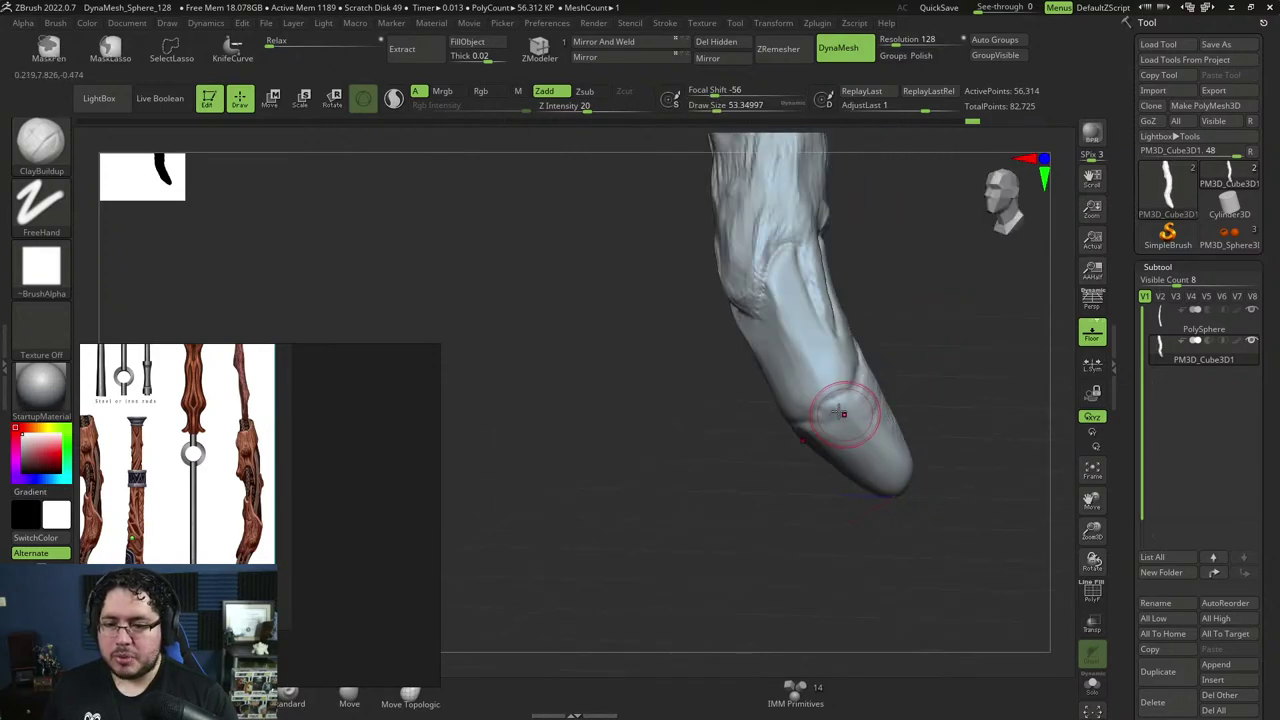
pyautogui.moveTo(866, 384); pyautogui.dragTo(869, 376, button='right')
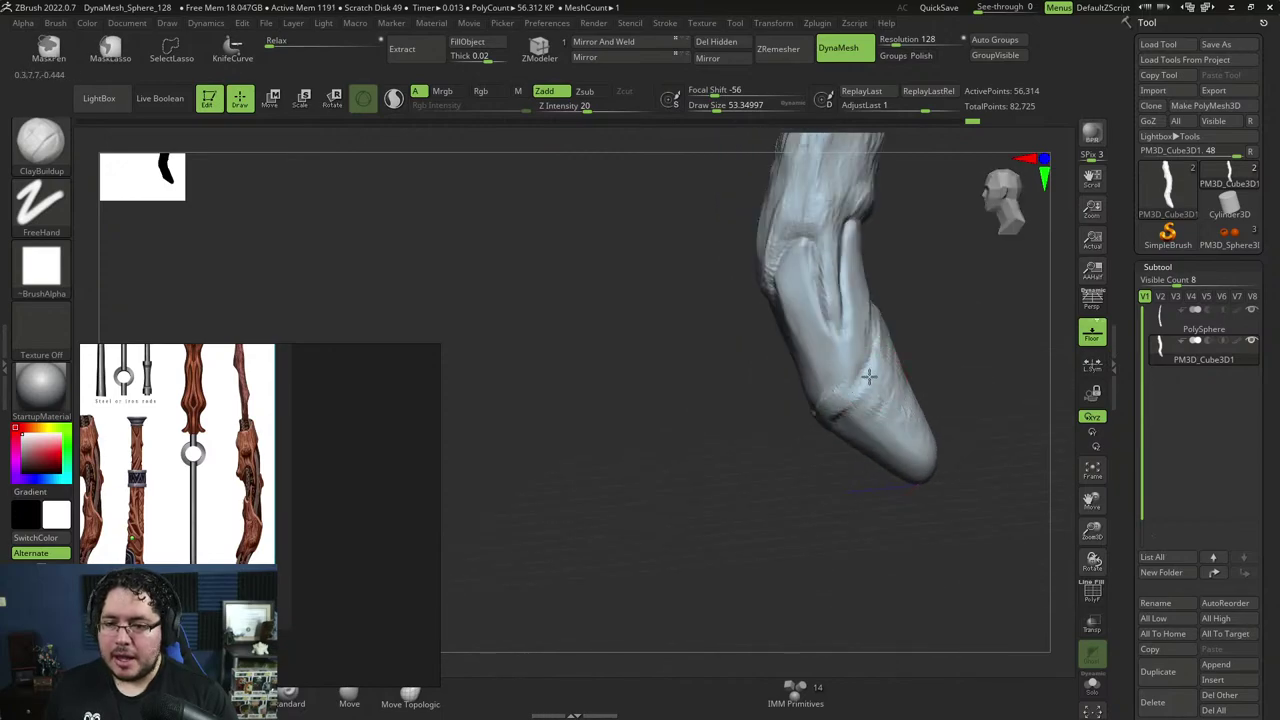
pyautogui.press('space')
pyautogui.moveTo(882, 358)
pyautogui.mouseDown()
pyautogui.moveTo(892, 345)
pyautogui.moveTo(870, 355)
pyautogui.mouseUp()
pyautogui.moveTo(828, 441); pyautogui.dragTo(836, 407, button='right')
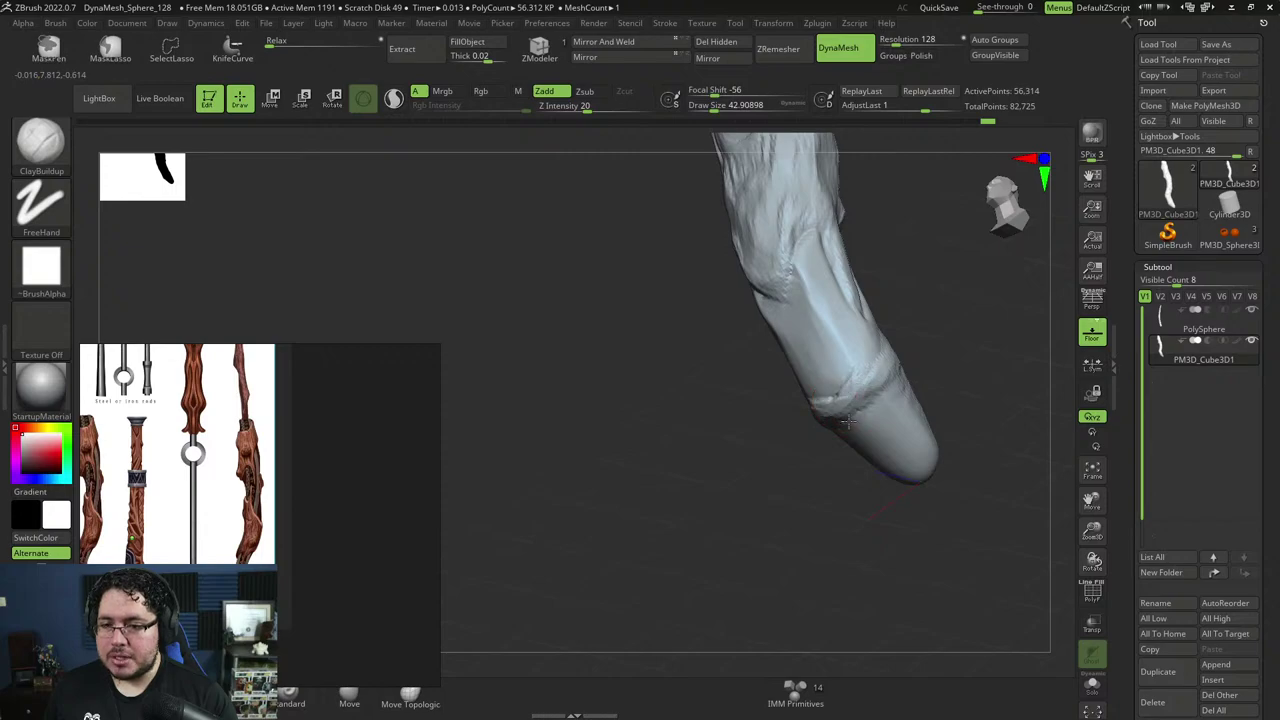
pyautogui.moveTo(931, 369)
pyautogui.mouseDown(button='right')
pyautogui.moveTo(900, 335)
pyautogui.moveTo(857, 368)
pyautogui.mouseUp(button='right')
# Switch to the DamStandard crease-carving brush (B, D, S) for grooves on the tip.
pyautogui.press('b')
pyautogui.press('d')
pyautogui.press('s')
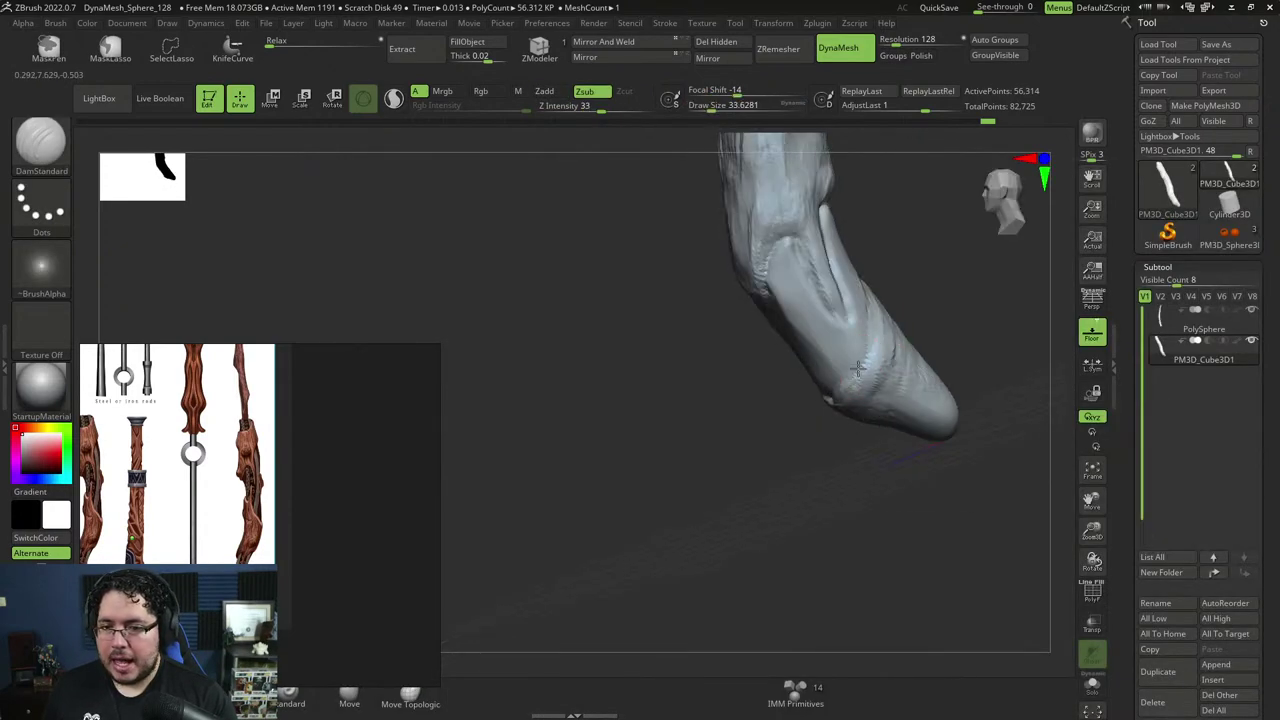
pyautogui.moveTo(913, 290)
pyautogui.mouseDown(button='right')
pyautogui.moveTo(865, 337)
pyautogui.moveTo(849, 465)
pyautogui.moveTo(830, 486)
pyautogui.moveTo(923, 357)
pyautogui.moveTo(894, 371)
pyautogui.moveTo(906, 394)
pyautogui.moveTo(877, 294)
pyautogui.moveTo(861, 403)
pyautogui.moveTo(889, 383)
pyautogui.moveTo(891, 423)
pyautogui.moveTo(891, 384)
pyautogui.moveTo(860, 426)
pyautogui.moveTo(855, 410)
pyautogui.mouseUp(button='right')
# With the Move brush at about size 95, push the tip's lower-left edge, then undo it.
pyautogui.press('b')
pyautogui.press('m')
pyautogui.press('v')
pyautogui.press('space')
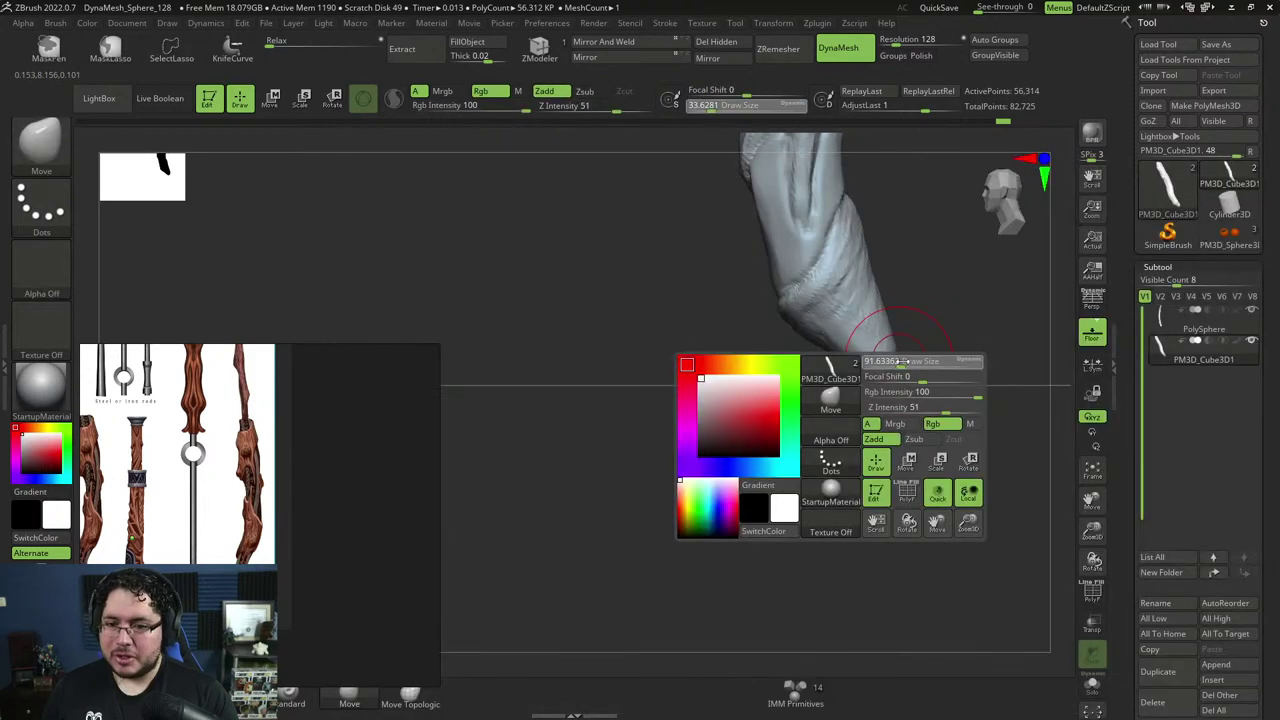
pyautogui.moveTo(903, 361); pyautogui.dragTo(900, 349)
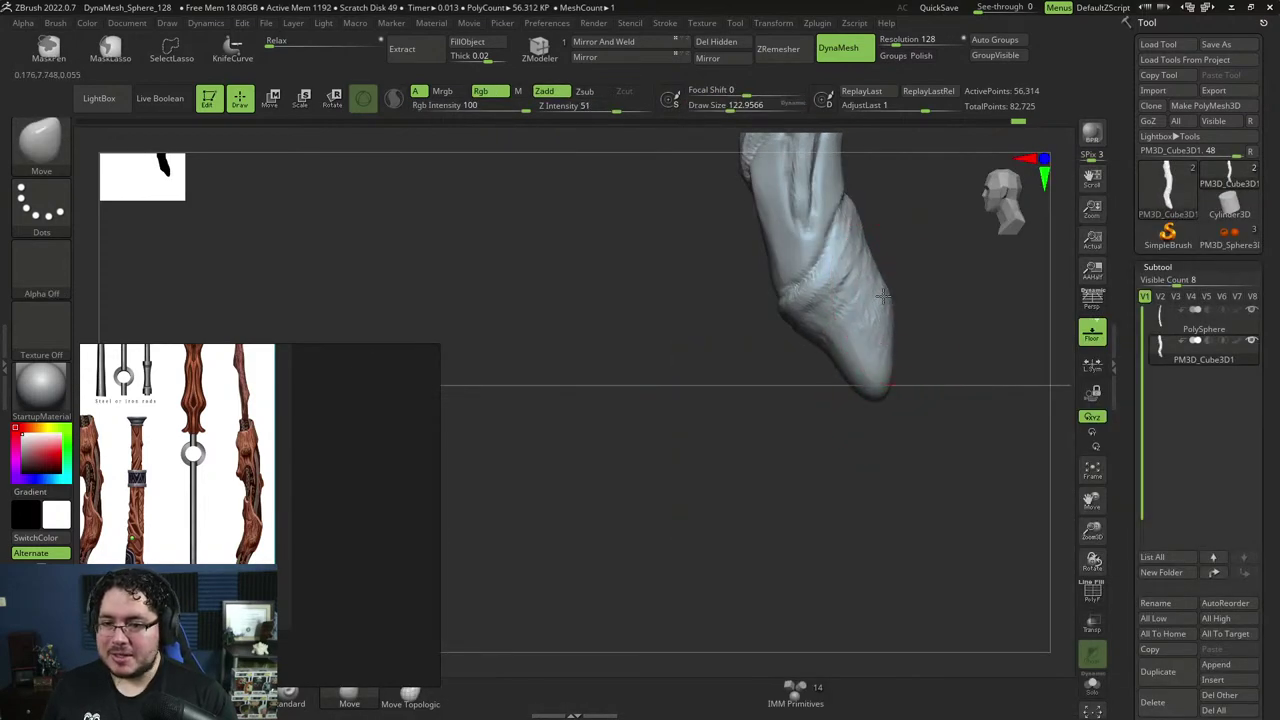
pyautogui.press('[')
pyautogui.moveTo(834, 348); pyautogui.dragTo(844, 344)
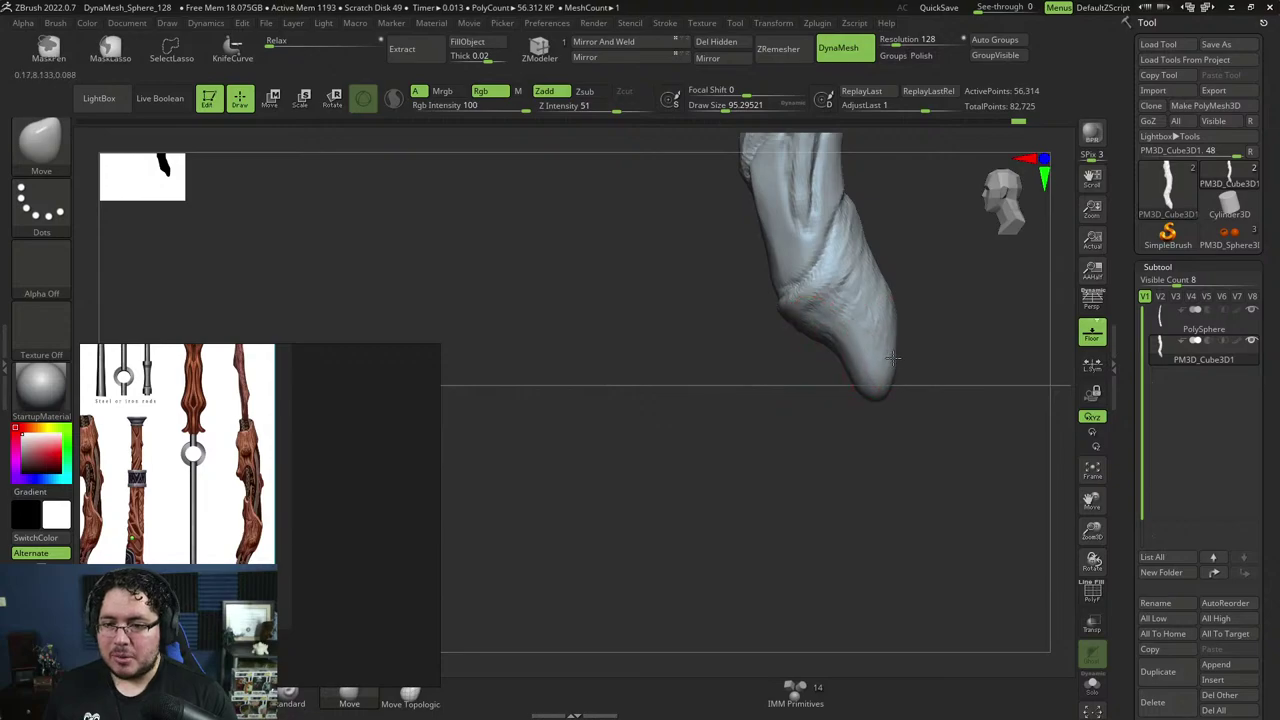
pyautogui.moveTo(884, 311)
pyautogui.mouseDown(button='right')
pyautogui.moveTo(920, 329)
pyautogui.moveTo(945, 310)
pyautogui.mouseUp(button='right')
pyautogui.hotkey('ctrl', 'z')
pyautogui.moveTo(944, 310)
pyautogui.mouseDown()
pyautogui.moveTo(937, 286)
pyautogui.moveTo(923, 403)
pyautogui.moveTo(937, 394)
pyautogui.mouseUp()
# Resize the Move brush to about 81, inspect the tip, then reduce it to about 48.
pyautogui.press(']')
pyautogui.press('[')
pyautogui.press('[')
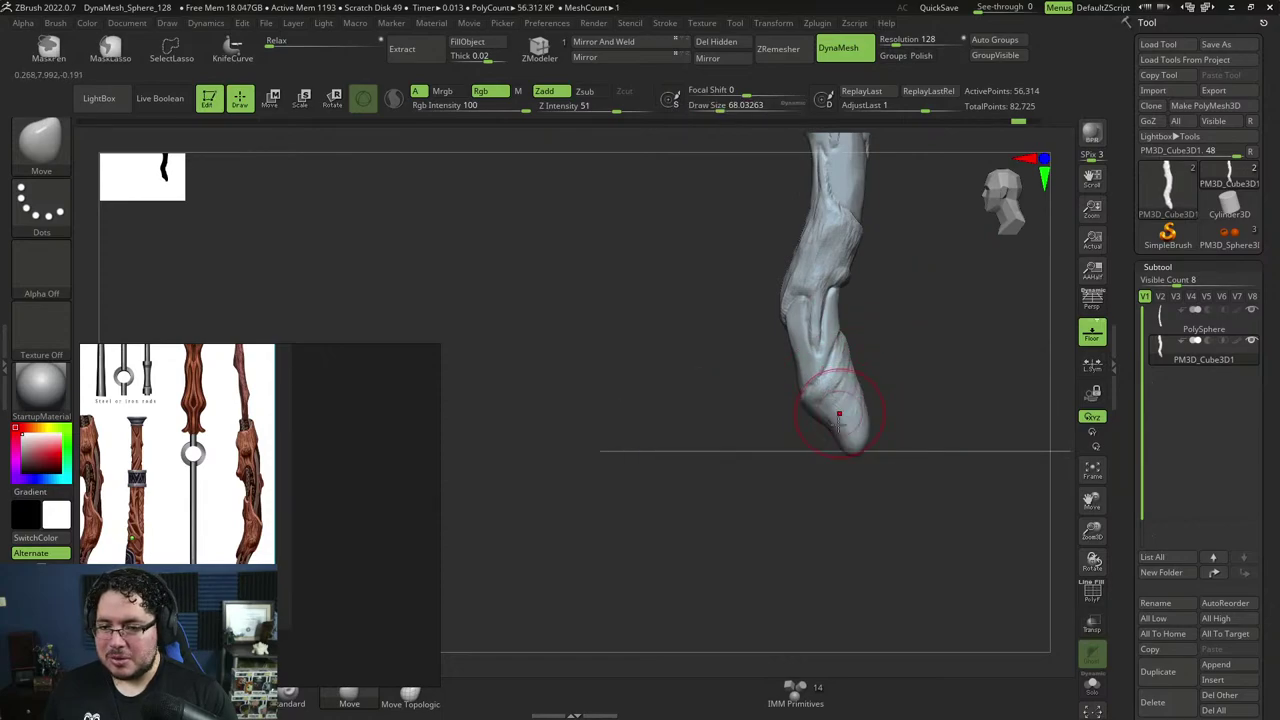
pyautogui.moveTo(856, 403)
pyautogui.mouseDown(button='right')
pyautogui.moveTo(866, 385)
pyautogui.moveTo(940, 398)
pyautogui.moveTo(852, 397)
pyautogui.mouseUp(button='right')
pyautogui.press('space')
pyautogui.moveTo(848, 397); pyautogui.dragTo(853, 397)
pyautogui.moveTo(846, 405); pyautogui.dragTo(856, 392, button='right')
pyautogui.press('space')
pyautogui.moveTo(853, 392); pyautogui.dragTo(853, 392)
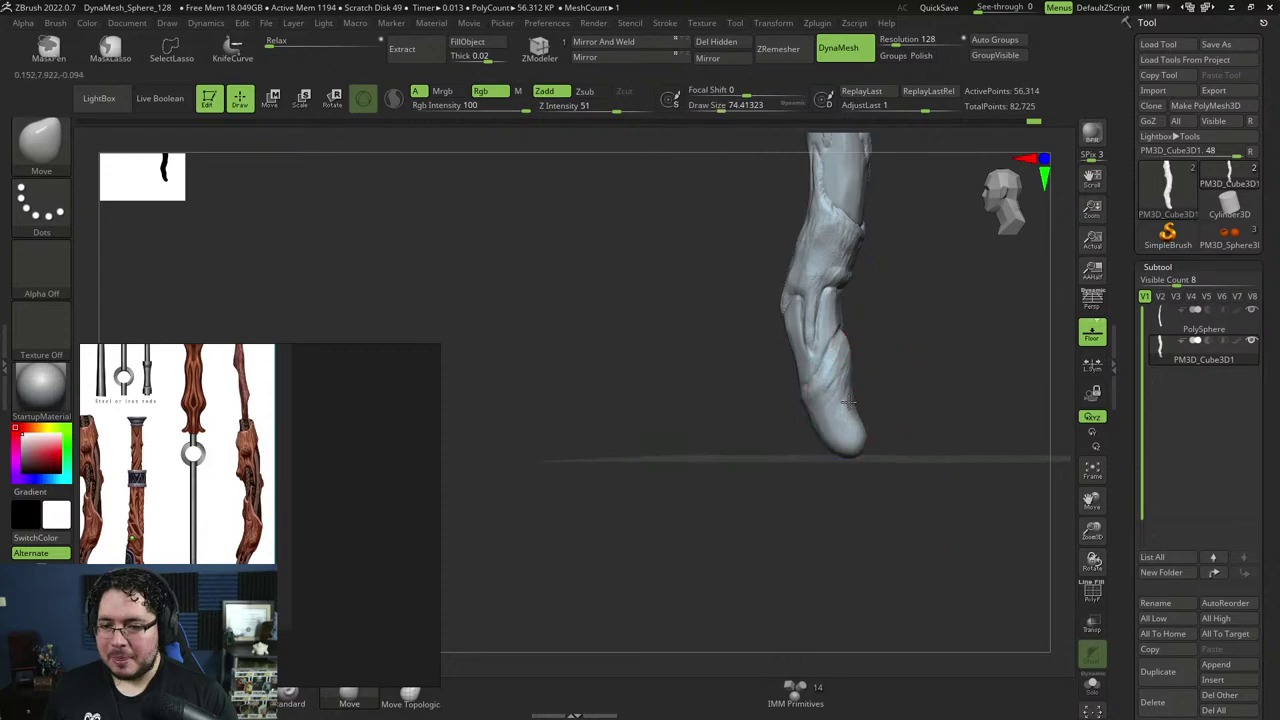
pyautogui.moveTo(890, 376); pyautogui.dragTo(906, 381, button='right')
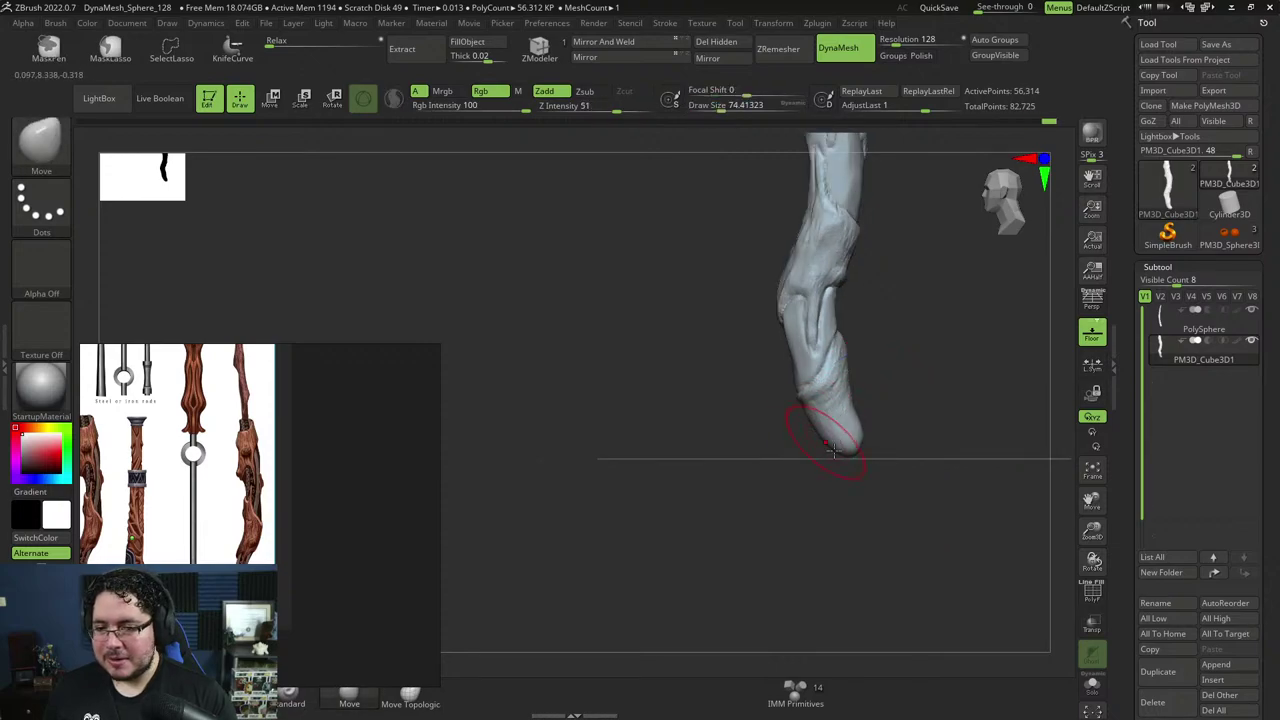
pyautogui.press('space')
pyautogui.moveTo(849, 442); pyautogui.dragTo(852, 443)
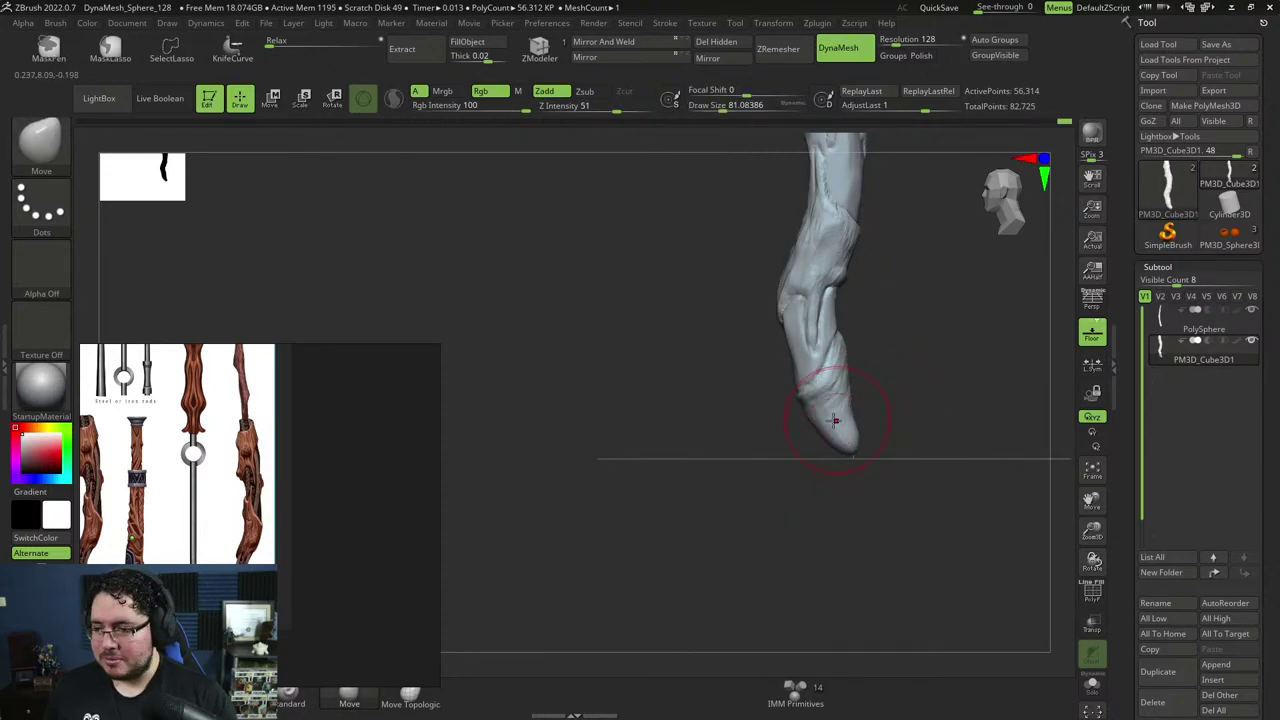
pyautogui.moveTo(862, 380)
pyautogui.mouseDown()
pyautogui.moveTo(923, 420)
pyautogui.moveTo(871, 366)
pyautogui.moveTo(920, 414)
pyautogui.moveTo(937, 349)
pyautogui.moveTo(923, 354)
pyautogui.moveTo(934, 420)
pyautogui.moveTo(932, 339)
pyautogui.moveTo(874, 363)
pyautogui.mouseUp()
pyautogui.press('[')
pyautogui.press('[')
pyautogui.press('[')
pyautogui.press('[')
pyautogui.press('[')
# Carve a thin groove into the handle with the ClayBuildup brush at about size 25.
pyautogui.press('b')
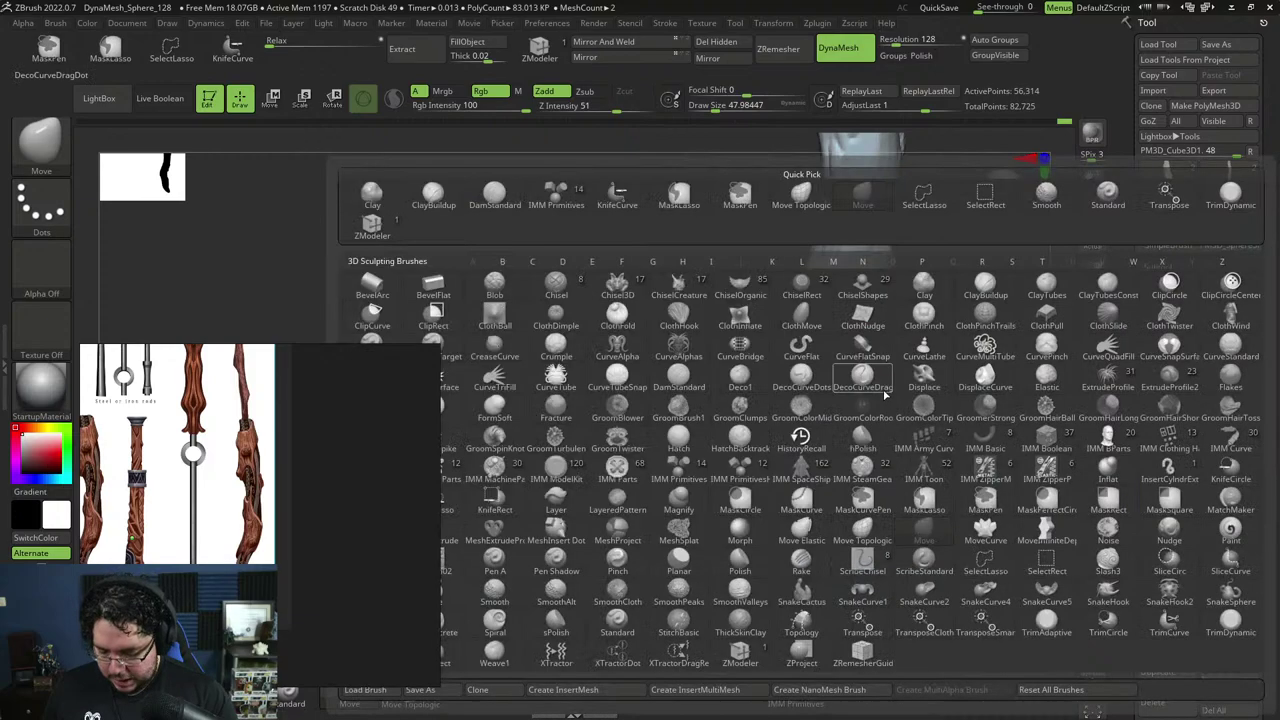
pyautogui.press('c')
pyautogui.press('b')
pyautogui.press('space')
pyautogui.press('space')
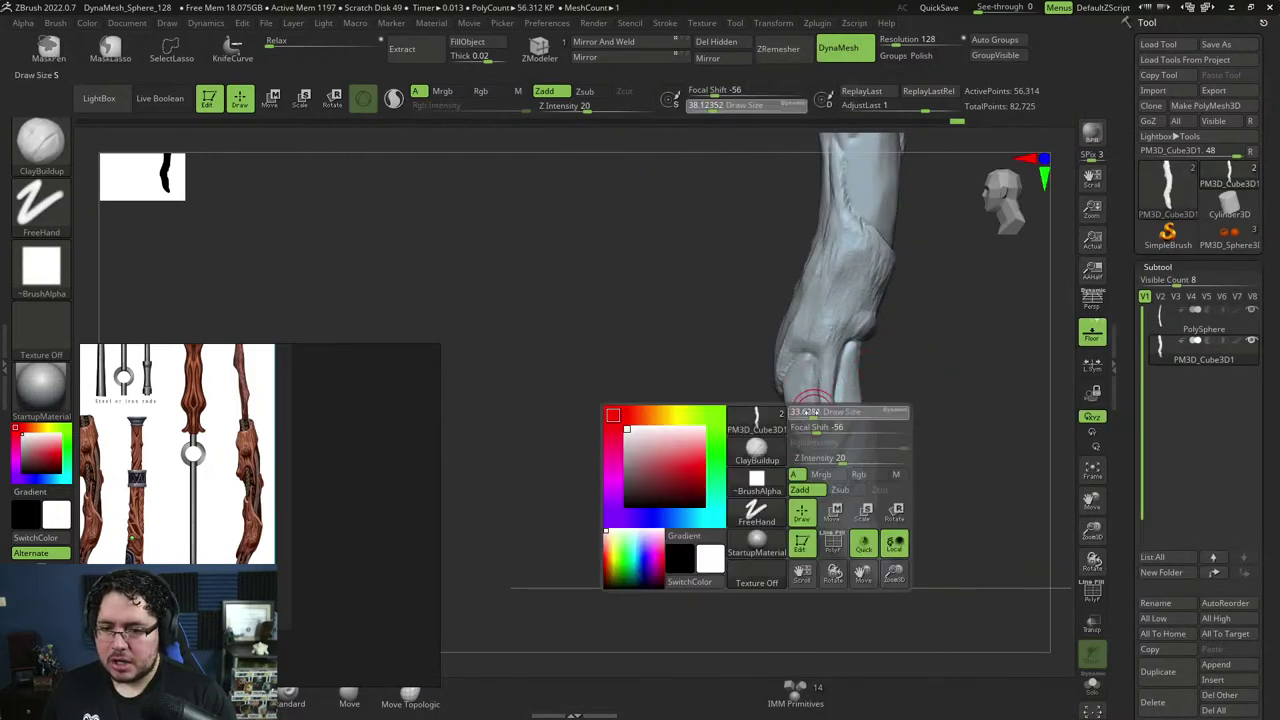
pyautogui.moveTo(812, 412); pyautogui.dragTo(805, 412)
pyautogui.moveTo(816, 372)
pyautogui.mouseDown()
pyautogui.moveTo(818, 444)
pyautogui.moveTo(894, 391)
pyautogui.moveTo(897, 406)
pyautogui.moveTo(883, 354)
pyautogui.moveTo(903, 370)
pyautogui.moveTo(843, 286)
pyautogui.mouseUp()
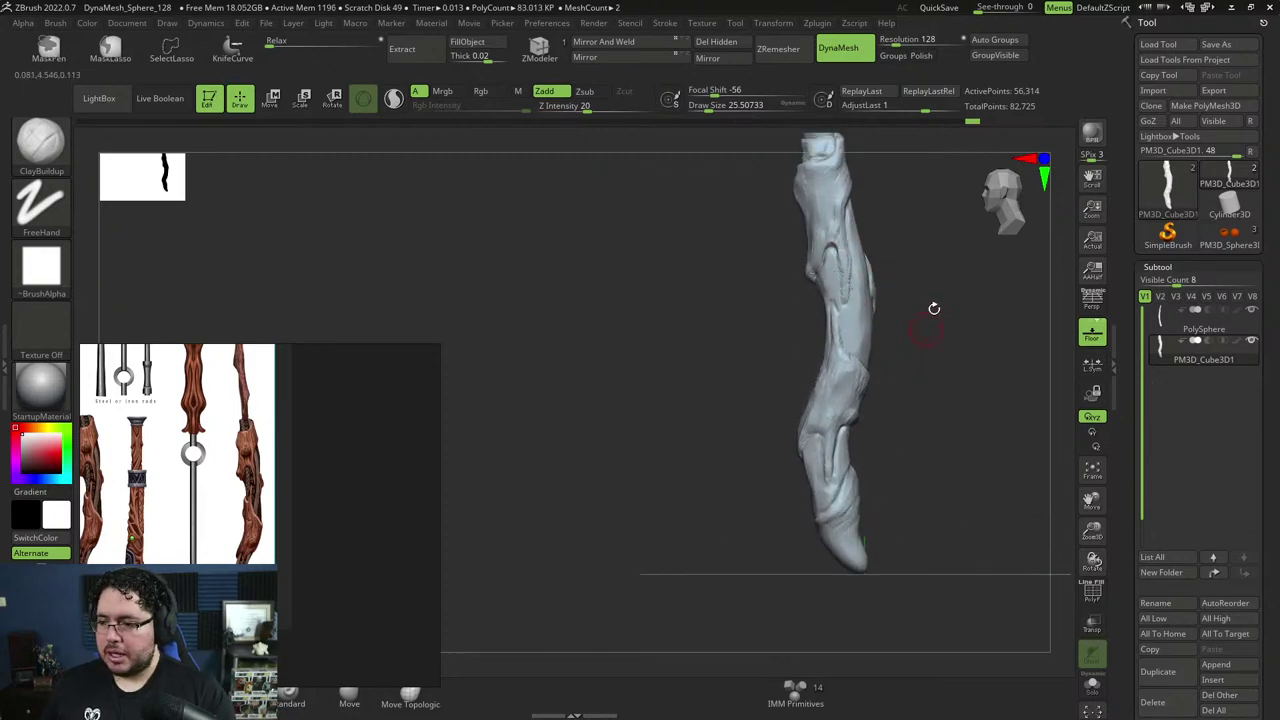
# Raise the DynaMesh resolution to 336 and remesh the wand twice.
pyautogui.moveTo(934, 306); pyautogui.dragTo(931, 352)
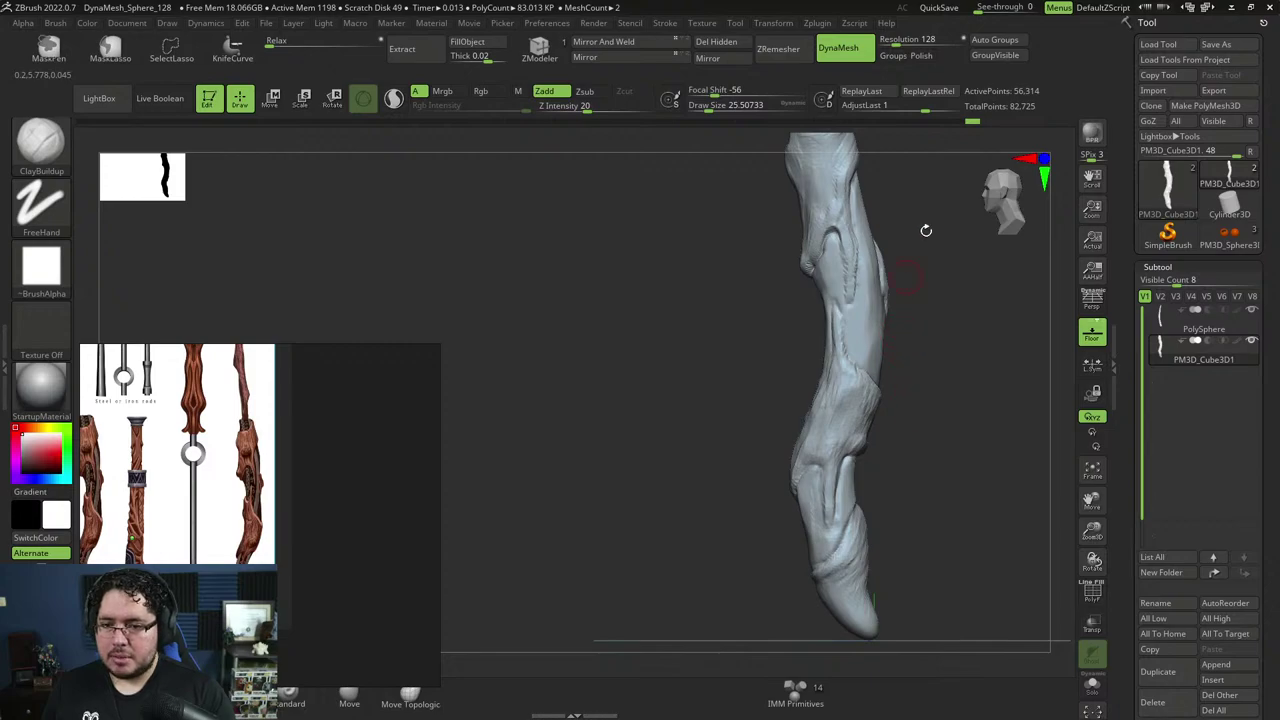
pyautogui.moveTo(926, 230)
pyautogui.mouseDown()
pyautogui.moveTo(915, 378)
pyautogui.moveTo(940, 400)
pyautogui.moveTo(923, 277)
pyautogui.mouseUp()
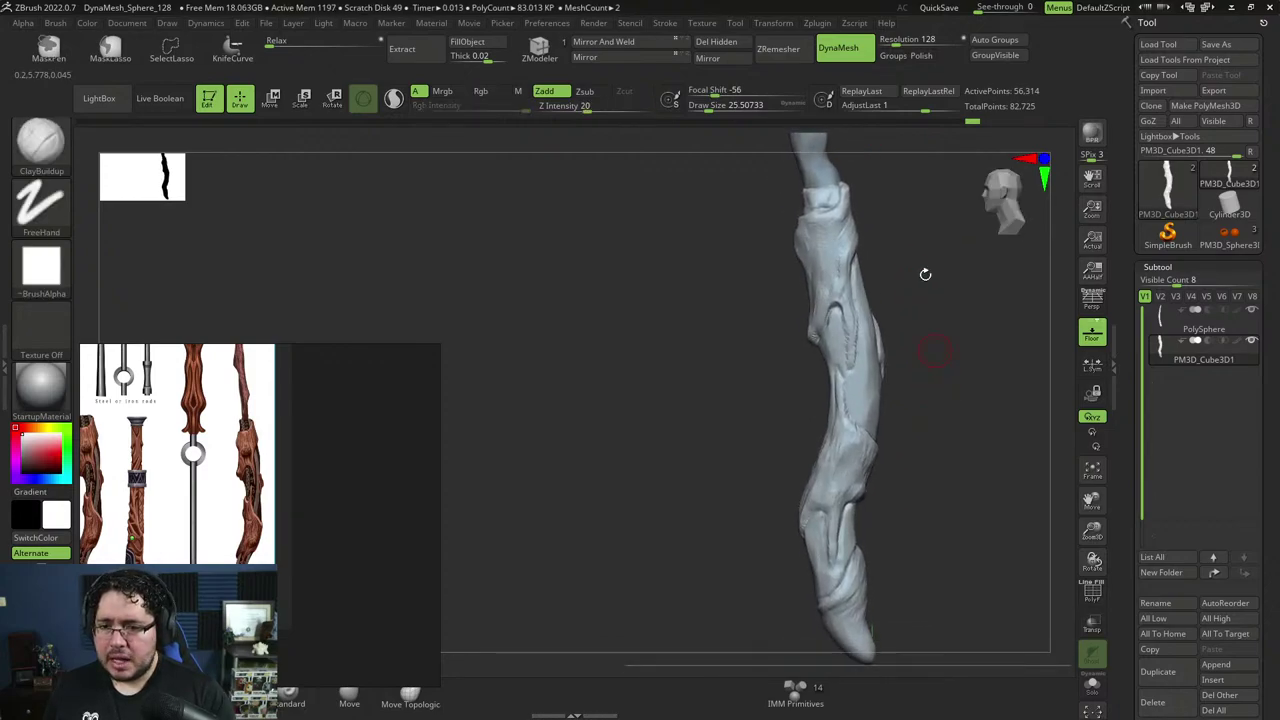
pyautogui.click(904, 42)
pyautogui.keyDown('ctrl'); pyautogui.moveTo(946, 363); pyautogui.dragTo(953, 442); pyautogui.keyUp('ctrl')
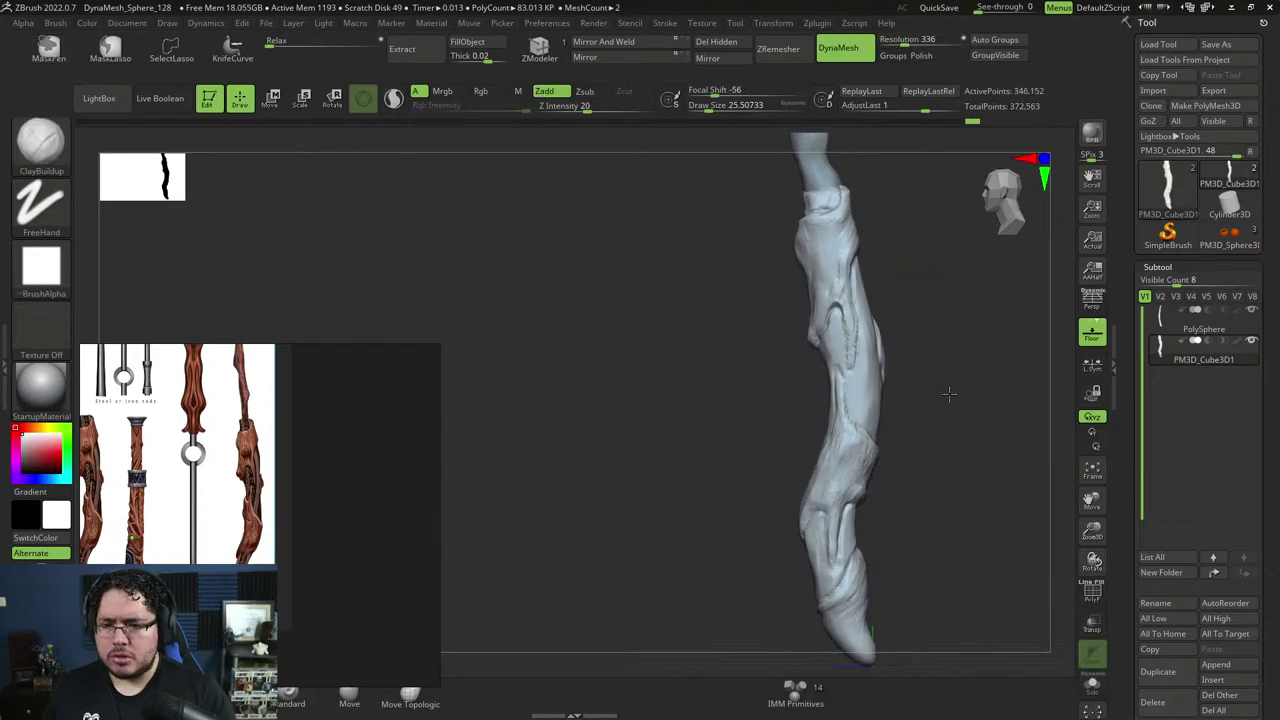
pyautogui.keyDown('alt'); pyautogui.moveTo(949, 394); pyautogui.dragTo(940, 460); pyautogui.keyUp('alt')
pyautogui.keyDown('ctrl'); pyautogui.moveTo(918, 406); pyautogui.dragTo(928, 472); pyautogui.keyUp('ctrl')
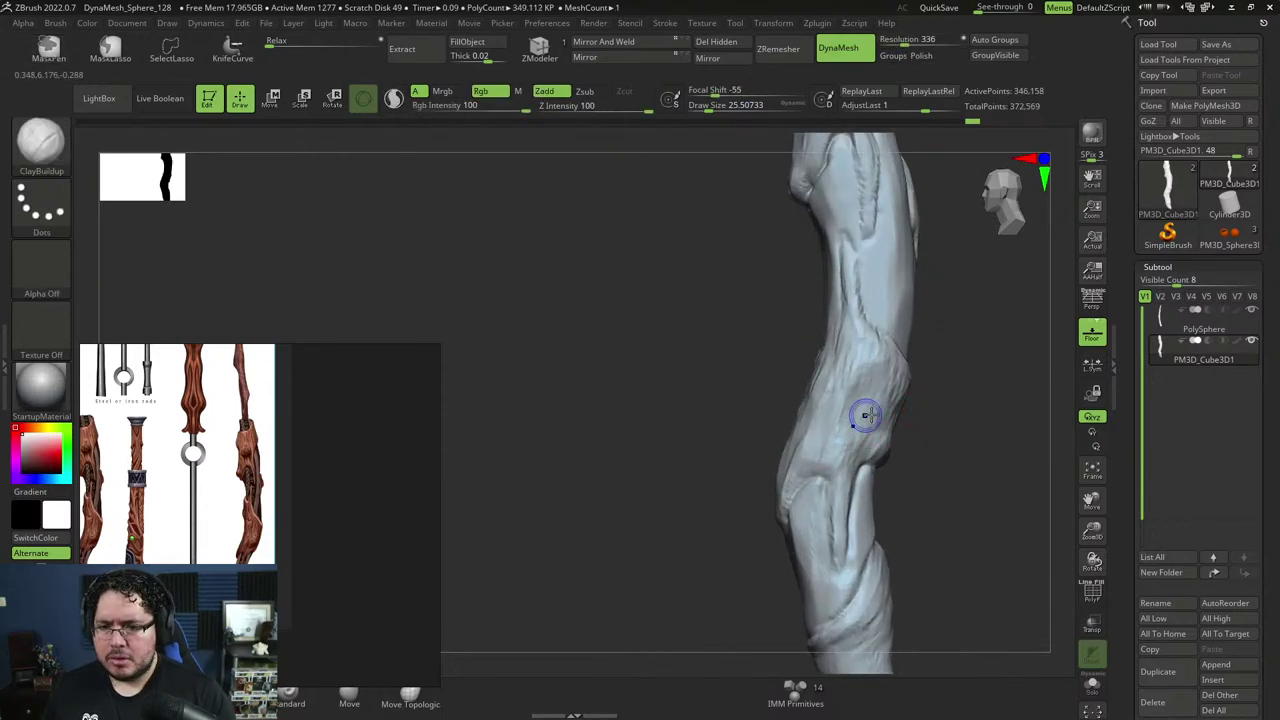
pyautogui.moveTo(920, 404); pyautogui.dragTo(948, 398)
# Add clay strokes down the handle and branch, resizing the brush between about 22 and 36.
pyautogui.press('space')
pyautogui.click(869, 332)
pyautogui.moveTo(869, 338); pyautogui.dragTo(882, 362)
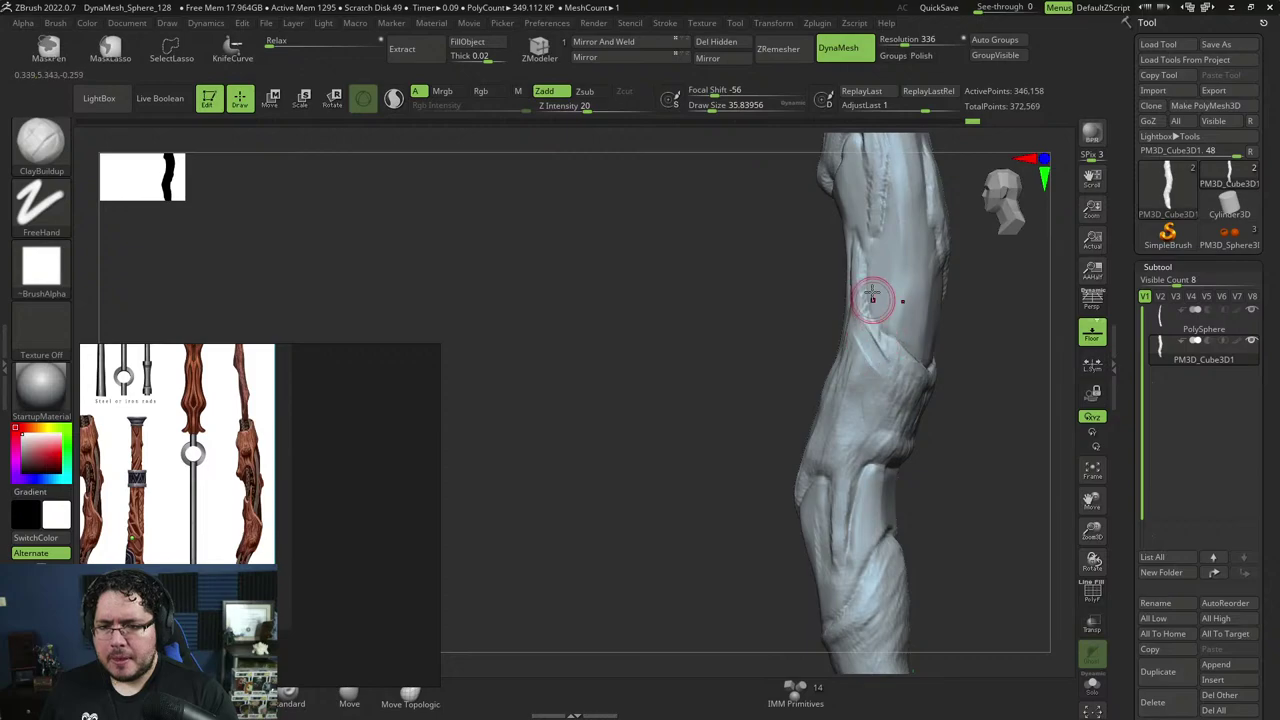
pyautogui.moveTo(873, 297); pyautogui.dragTo(909, 346)
pyautogui.press('space')
pyautogui.click(880, 318)
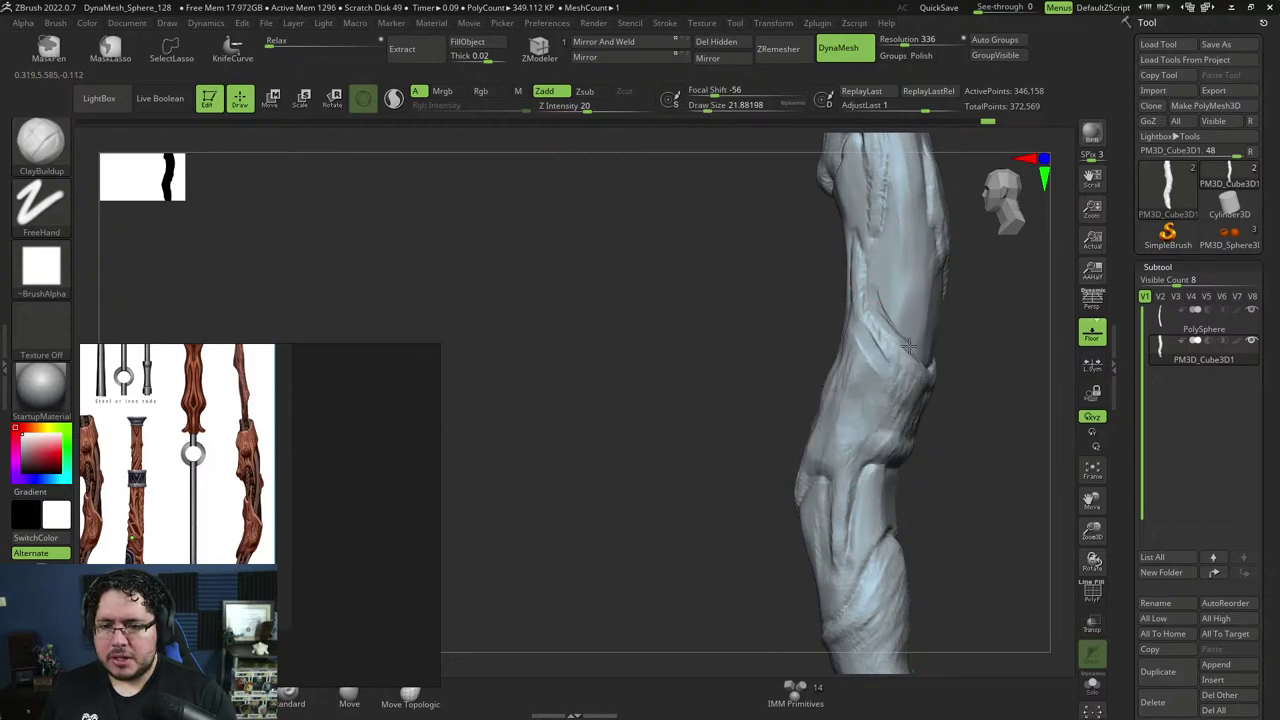
pyautogui.press('space')
pyautogui.click(971, 340)
pyautogui.keyDown('alt'); pyautogui.moveTo(963, 287); pyautogui.dragTo(971, 334); pyautogui.keyUp('alt')
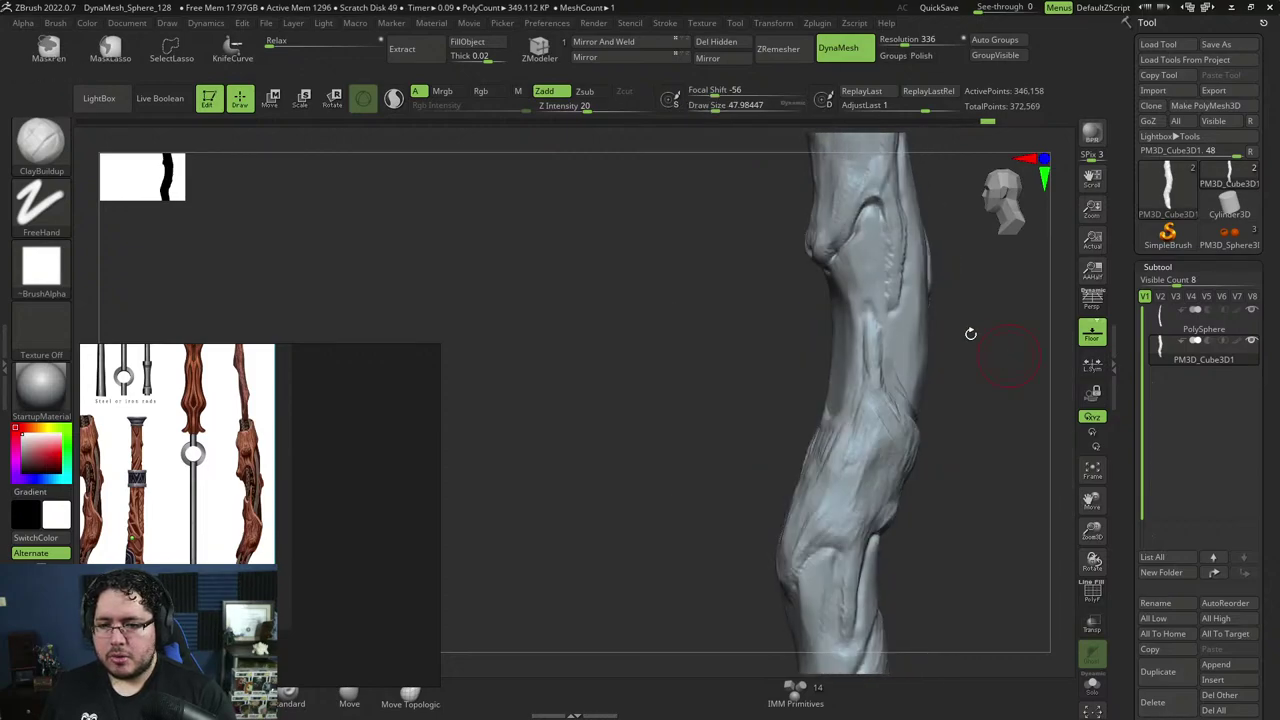
pyautogui.press('space')
pyautogui.click(959, 328)
pyautogui.moveTo(887, 313); pyautogui.dragTo(876, 309)
# Build and fill clay along the branch ridge at brush sizes of about 31 to 45.
pyautogui.press('space')
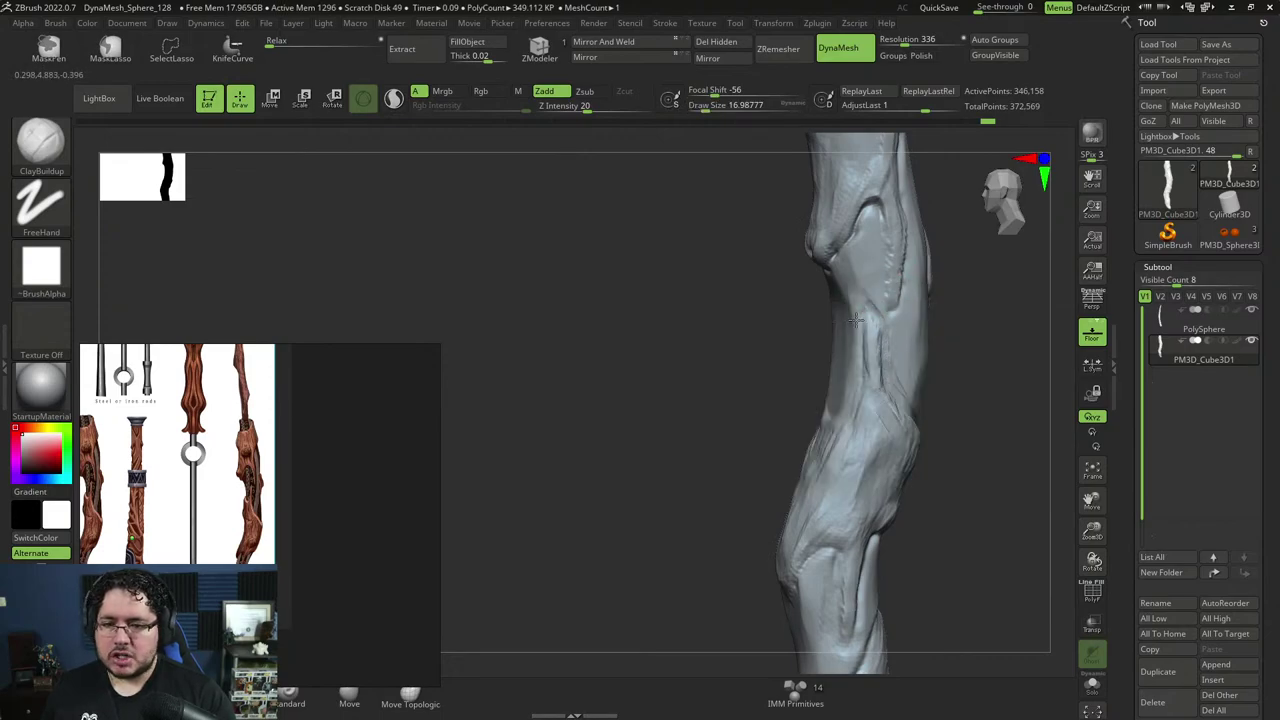
pyautogui.moveTo(938, 254); pyautogui.dragTo(955, 248)
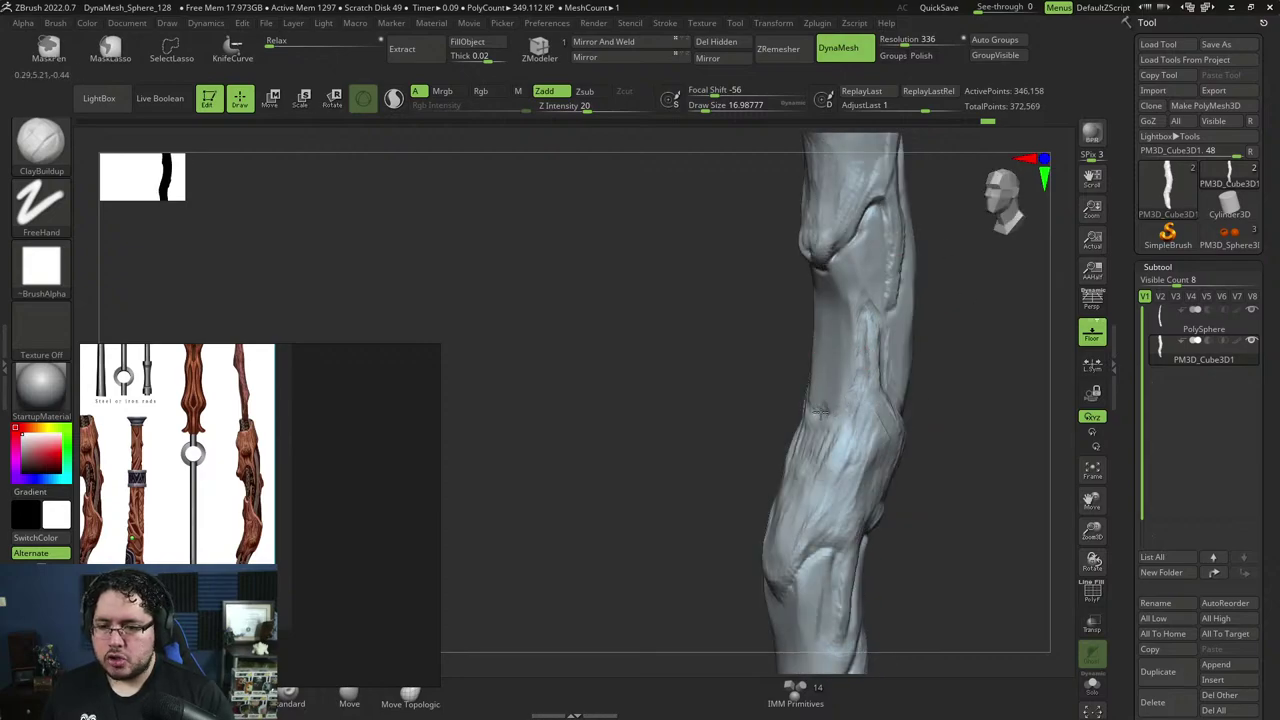
pyautogui.press('space')
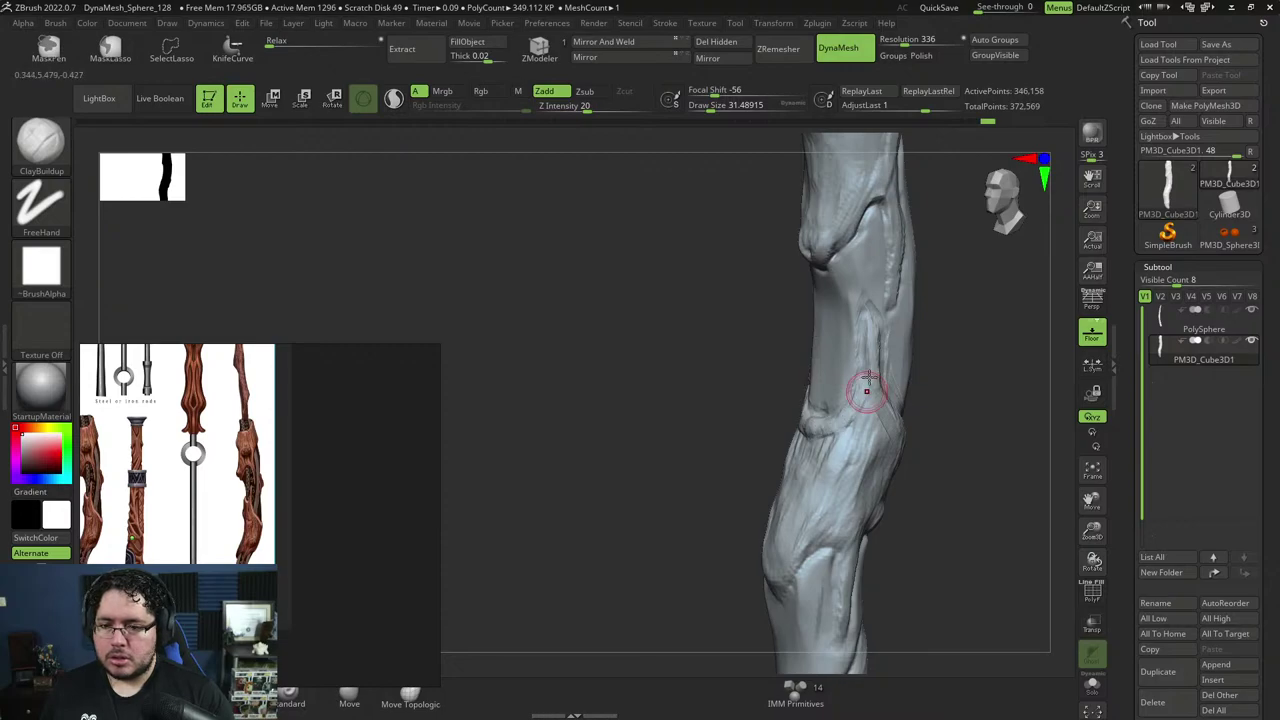
pyautogui.moveTo(873, 363)
pyautogui.mouseDown()
pyautogui.moveTo(848, 444)
pyautogui.moveTo(812, 456)
pyautogui.moveTo(815, 436)
pyautogui.moveTo(831, 480)
pyautogui.moveTo(866, 434)
pyautogui.moveTo(858, 484)
pyautogui.mouseUp()
pyautogui.press(']')
pyautogui.moveTo(936, 454)
pyautogui.mouseDown()
pyautogui.moveTo(865, 454)
pyautogui.moveTo(873, 434)
pyautogui.mouseUp()
pyautogui.press('space')
pyautogui.click(870, 446)
pyautogui.press('space')
pyautogui.click(902, 376)
pyautogui.press('space')
pyautogui.click(899, 360)
pyautogui.press('space')
pyautogui.click(894, 340)
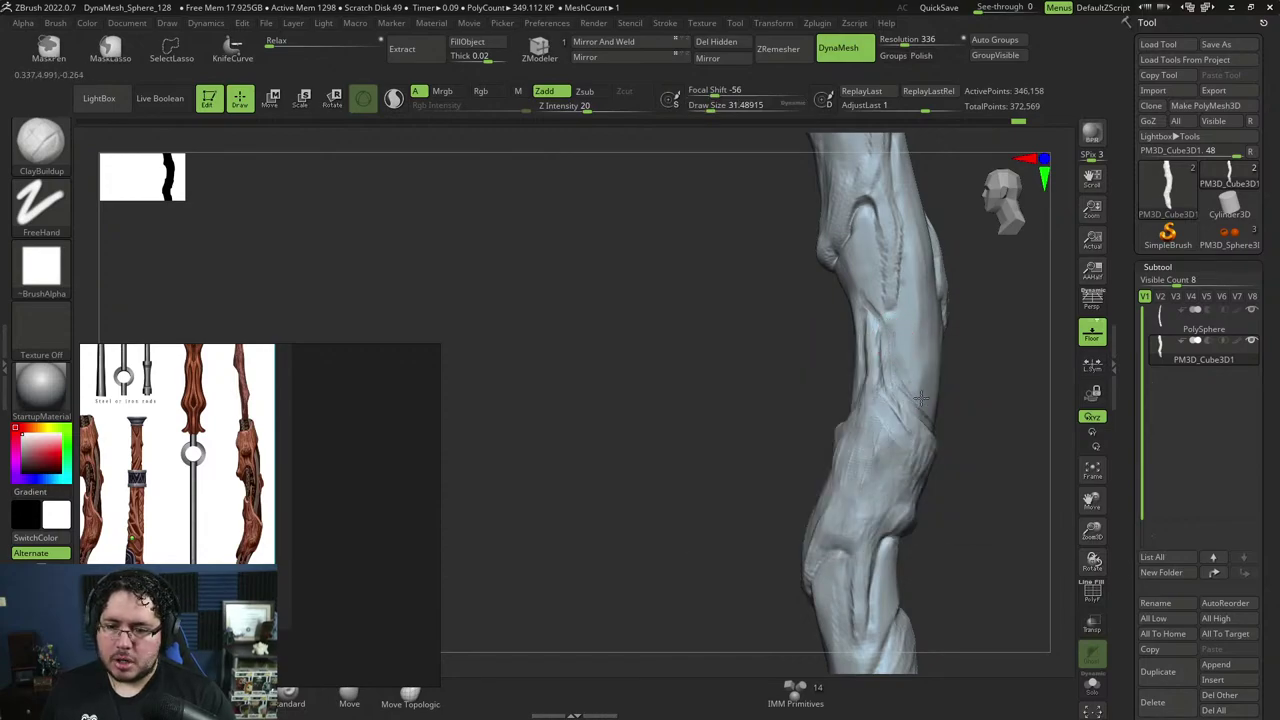
pyautogui.press('shift')
# Select the TrimDynamic brush and raise its size to about 43.
pyautogui.press('b')
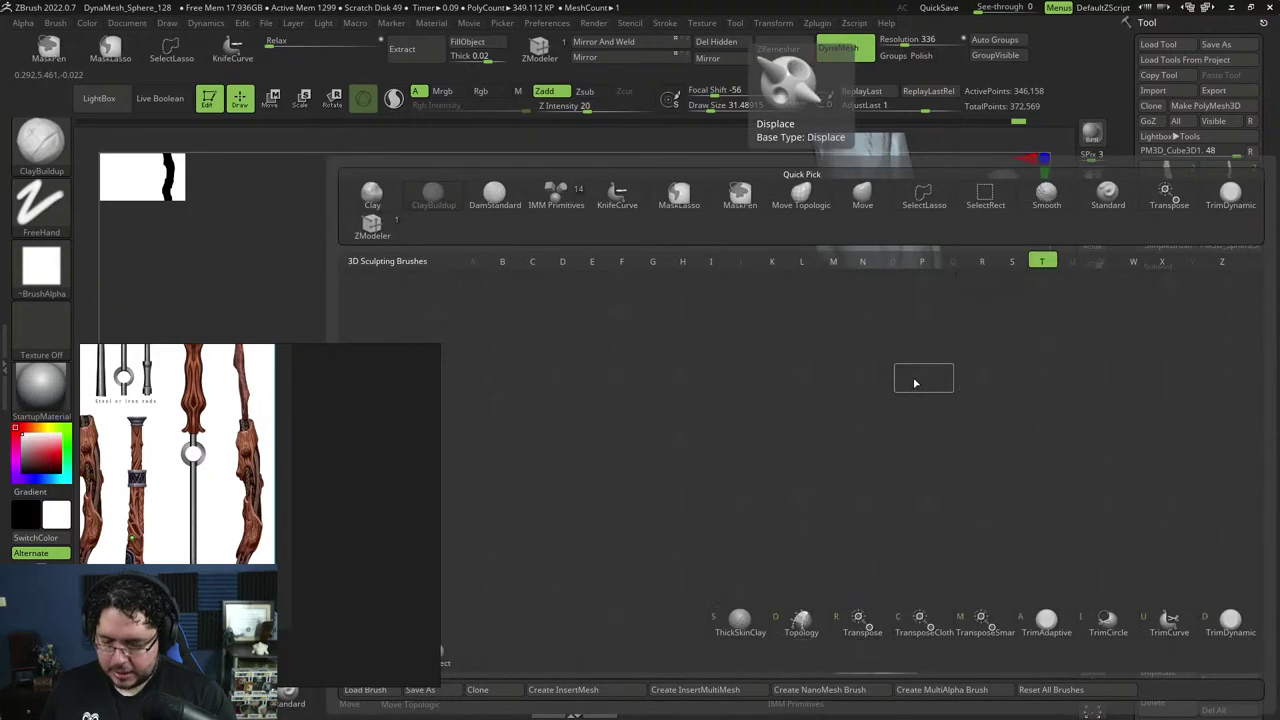
pyautogui.press('t')
pyautogui.press('d')
pyautogui.moveTo(930, 415); pyautogui.dragTo(926, 403, button='right')
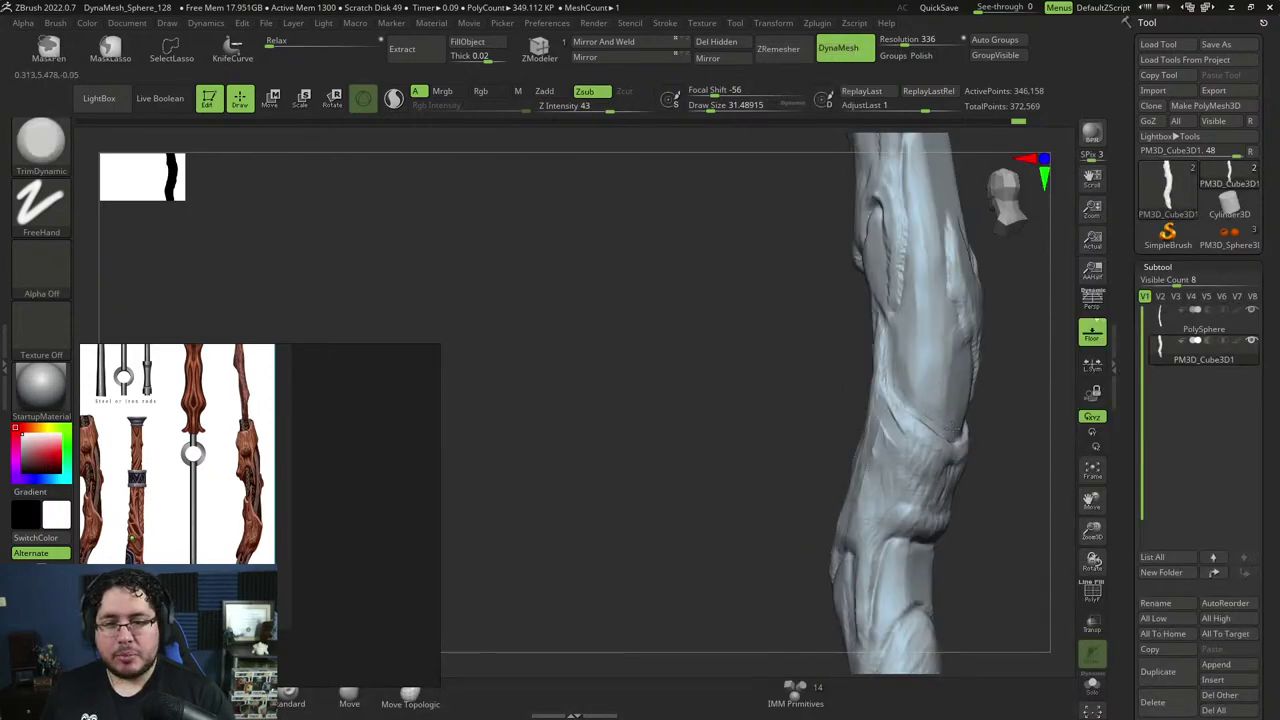
pyautogui.moveTo(923, 363)
pyautogui.mouseDown(button='right')
pyautogui.moveTo(923, 314)
pyautogui.moveTo(914, 394)
pyautogui.mouseUp(button='right')
pyautogui.press('space')
pyautogui.moveTo(897, 368); pyautogui.dragTo(909, 344)
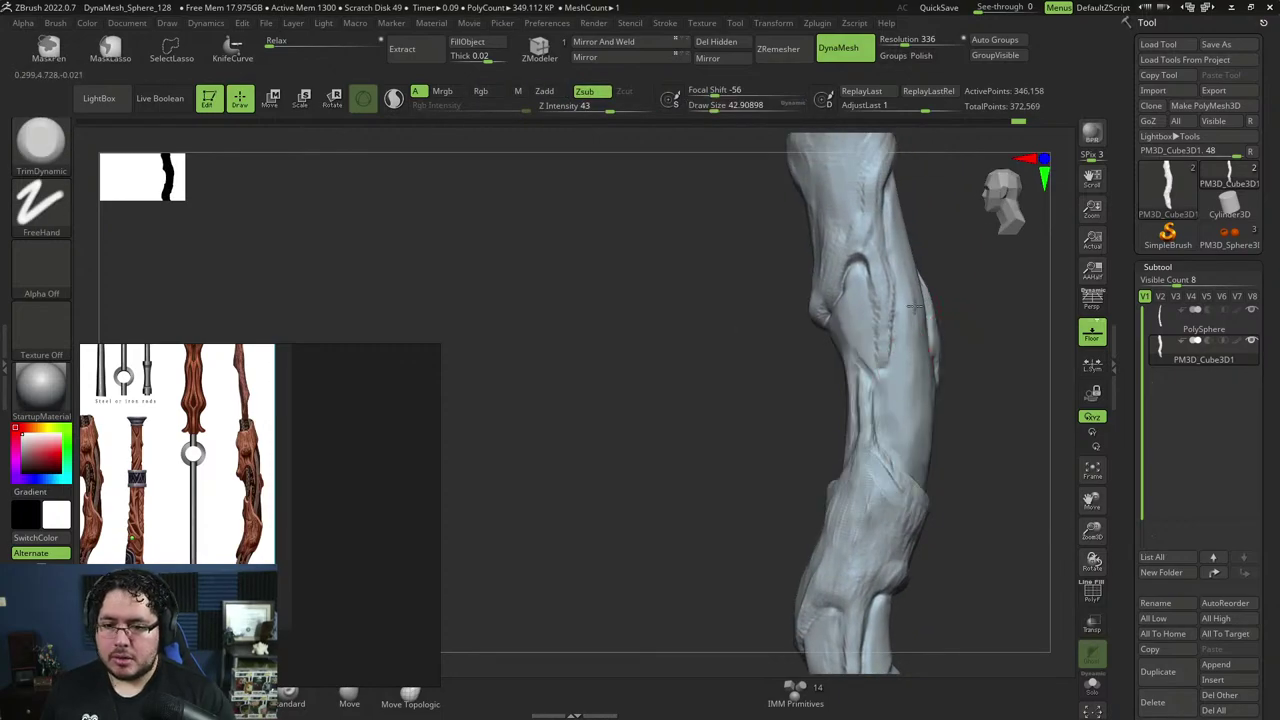
pyautogui.moveTo(961, 244); pyautogui.dragTo(920, 251, button='right')
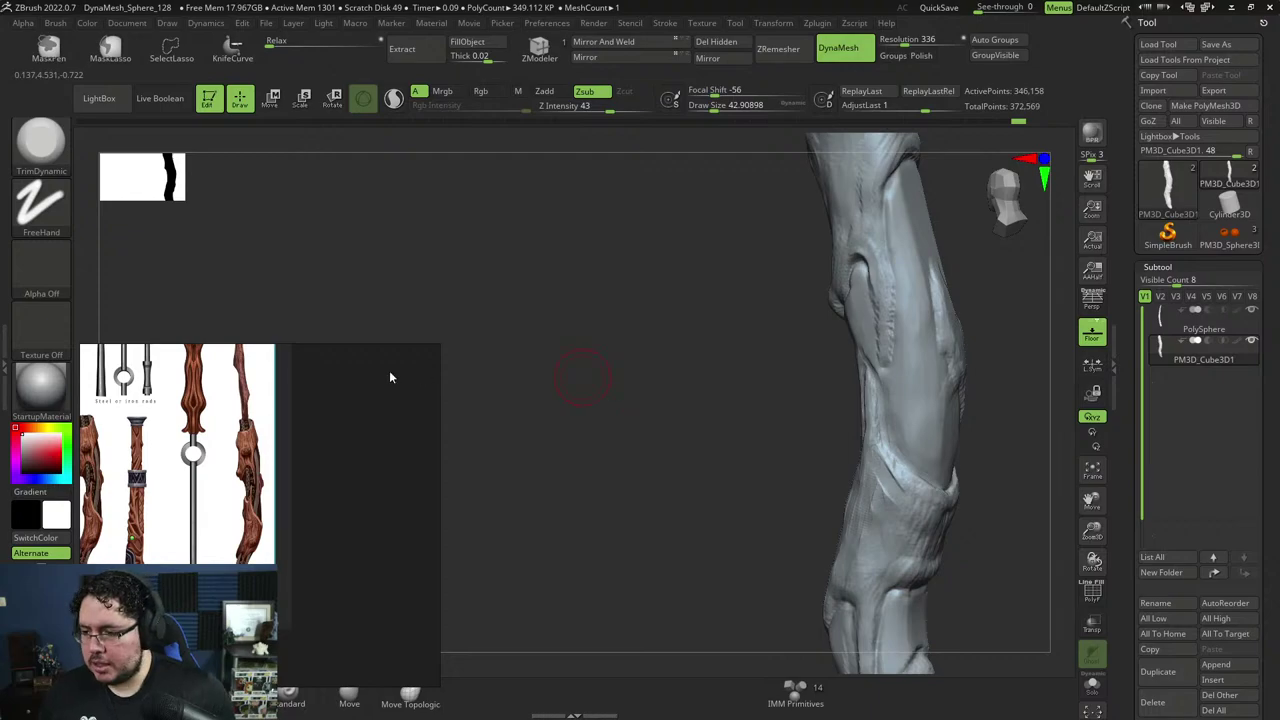
pyautogui.scroll(5, 217, 486)
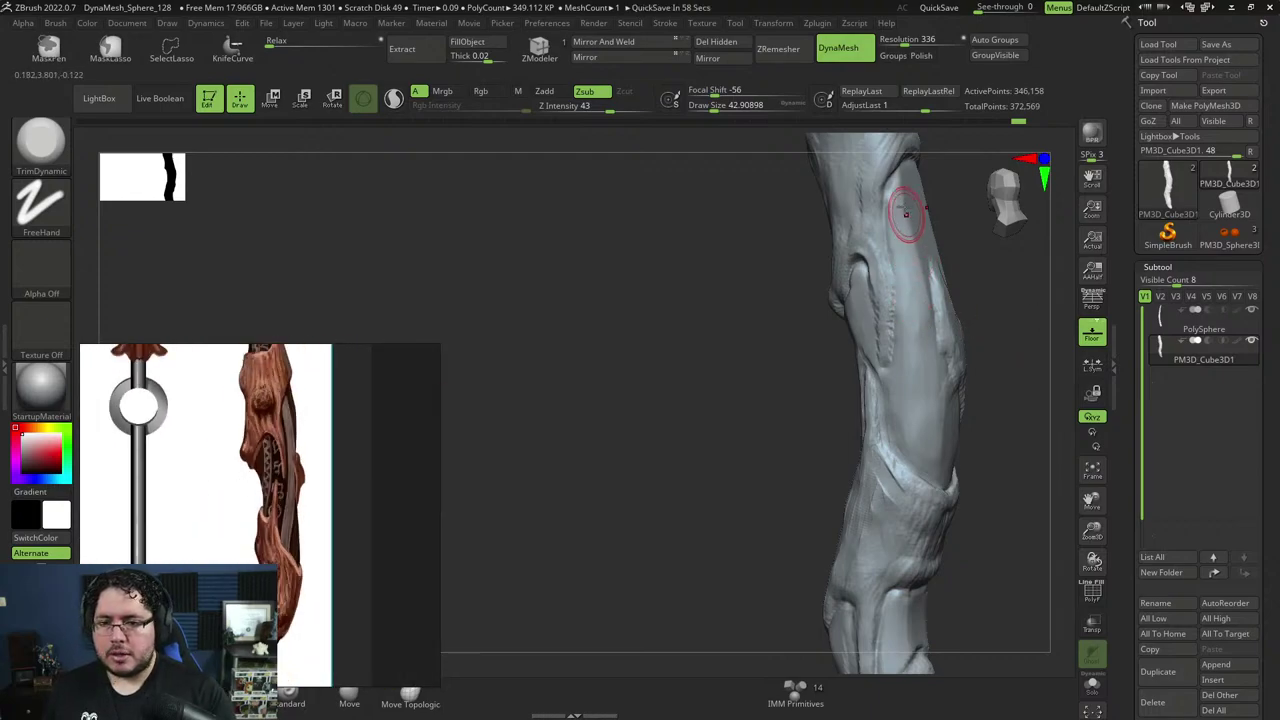
# Trim the handle's upper ridge and planes flat with a brush of about size 56.
pyautogui.press('space')
pyautogui.moveTo(908, 214); pyautogui.dragTo(912, 214)
pyautogui.moveTo(895, 168); pyautogui.dragTo(912, 220)
pyautogui.press('space')
pyautogui.moveTo(904, 189); pyautogui.dragTo(908, 210)
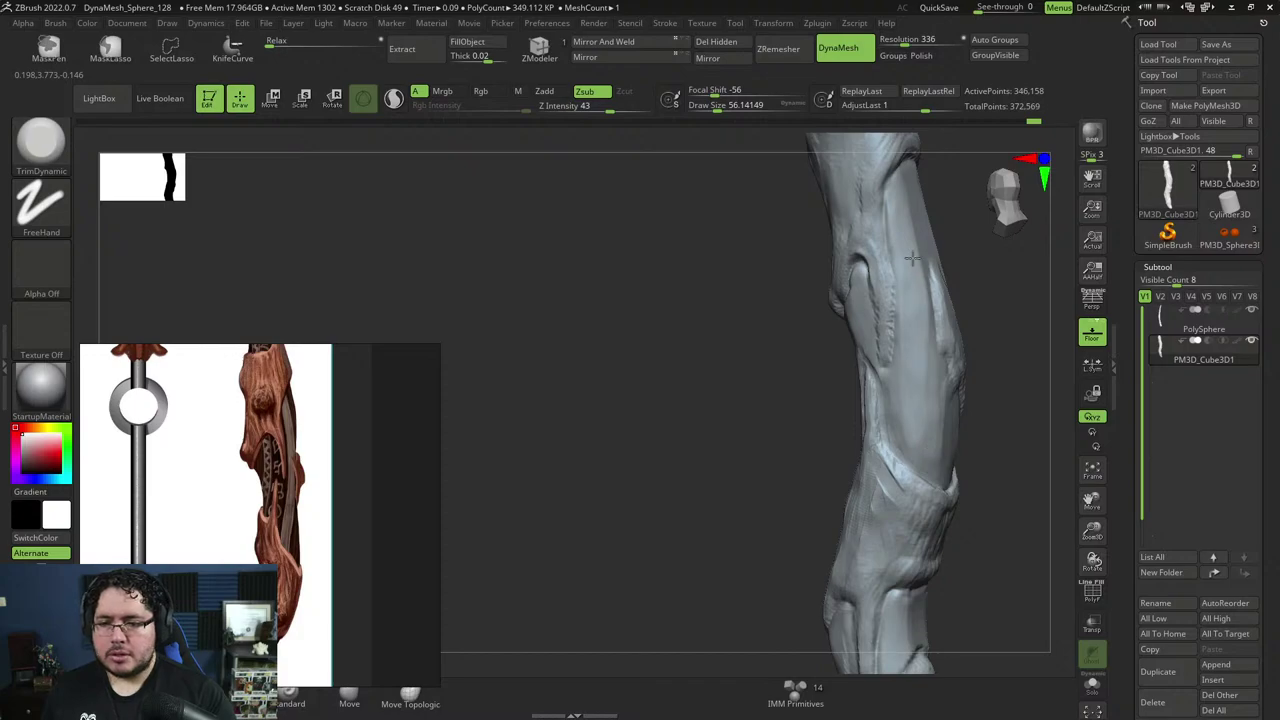
pyautogui.moveTo(912, 258); pyautogui.dragTo(914, 232)
pyautogui.moveTo(974, 190)
pyautogui.mouseDown()
pyautogui.moveTo(957, 166)
pyautogui.moveTo(960, 176)
pyautogui.mouseUp()
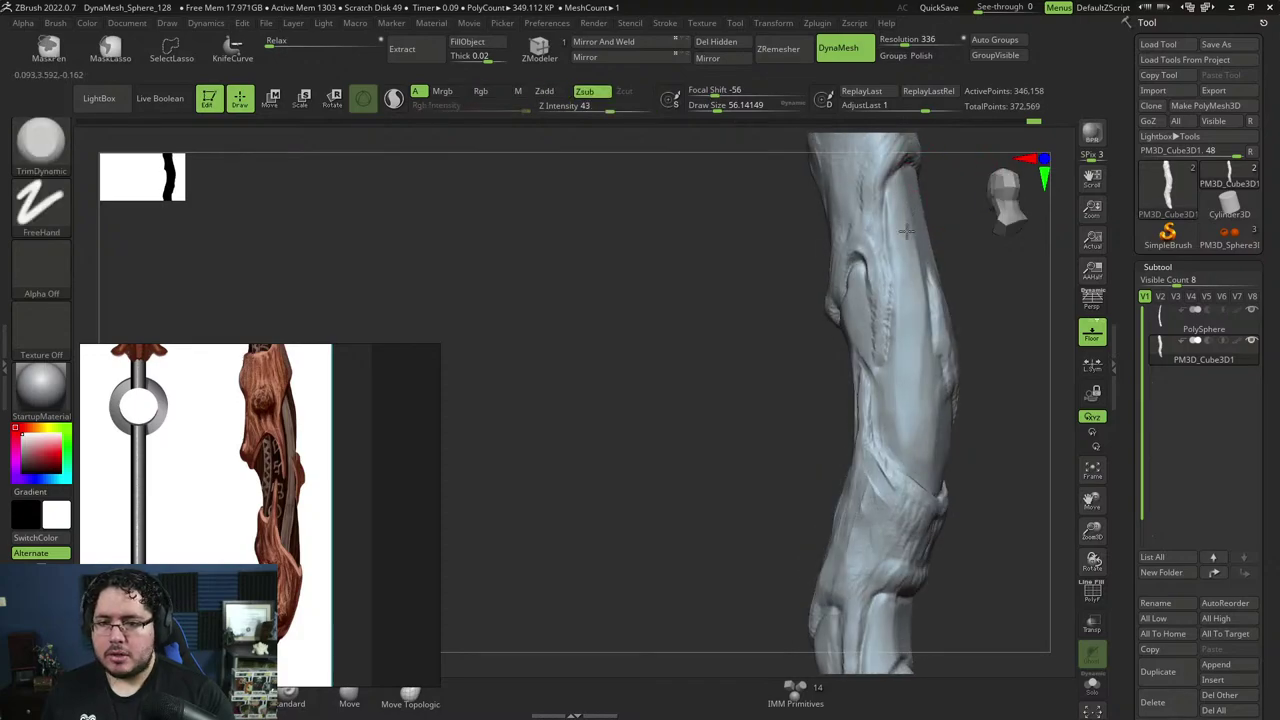
pyautogui.moveTo(919, 336); pyautogui.dragTo(923, 390)
pyautogui.moveTo(994, 357)
pyautogui.mouseDown()
pyautogui.moveTo(942, 328)
pyautogui.moveTo(931, 337)
pyautogui.moveTo(1021, 325)
pyautogui.mouseUp()
pyautogui.moveTo(1020, 324)
pyautogui.mouseDown(button='right')
pyautogui.moveTo(966, 297)
pyautogui.moveTo(985, 250)
pyautogui.moveTo(966, 286)
pyautogui.moveTo(1035, 300)
pyautogui.moveTo(968, 315)
pyautogui.moveTo(986, 317)
pyautogui.moveTo(980, 294)
pyautogui.moveTo(991, 306)
pyautogui.moveTo(977, 287)
pyautogui.mouseUp(button='right')
pyautogui.rightClick(968, 315)
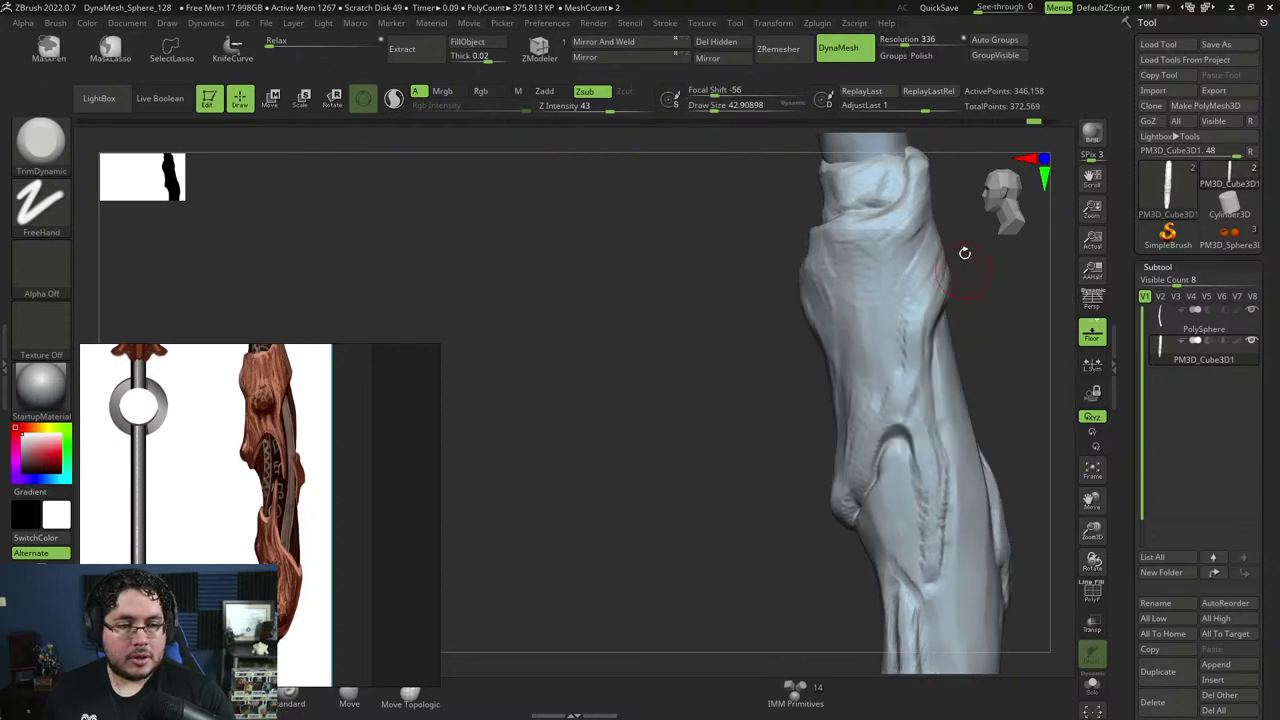
# Build clay onto the ringed band's rim with ClayBuildup at size about 34.
pyautogui.press('b')
pyautogui.press('c')
pyautogui.press('b')
pyautogui.press('space')
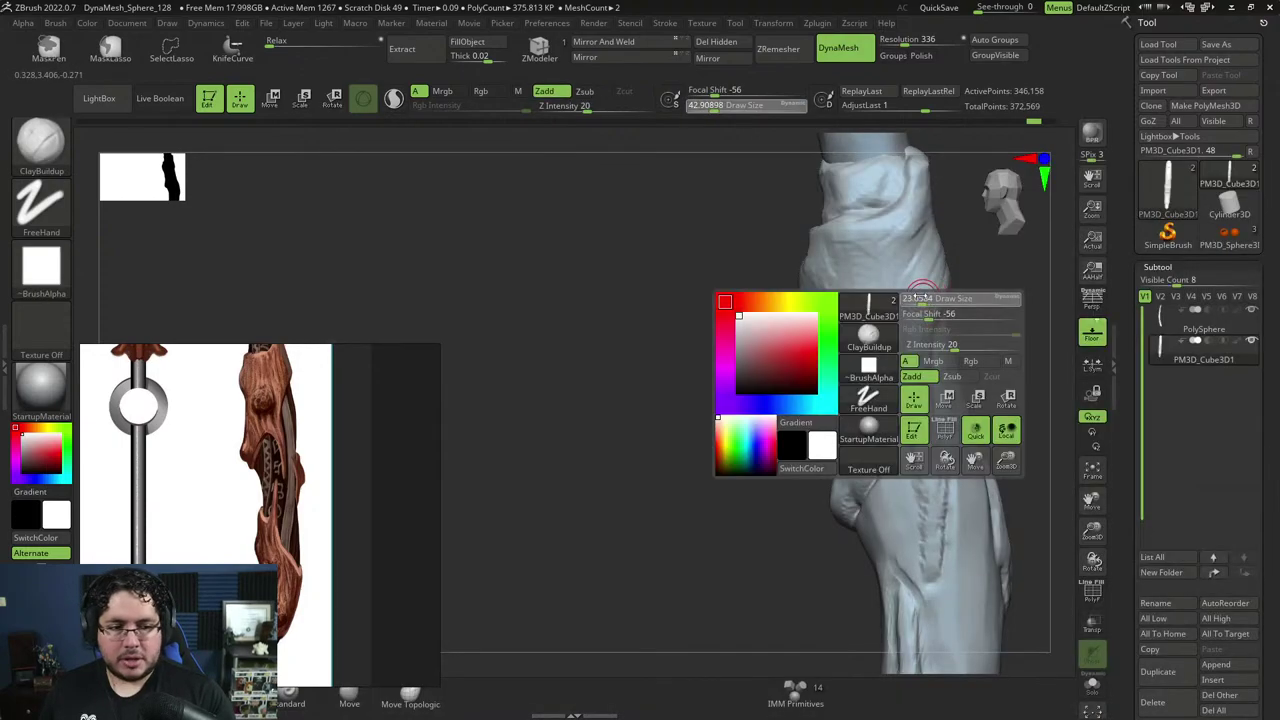
pyautogui.press('space')
pyautogui.press('space')
pyautogui.click(915, 264)
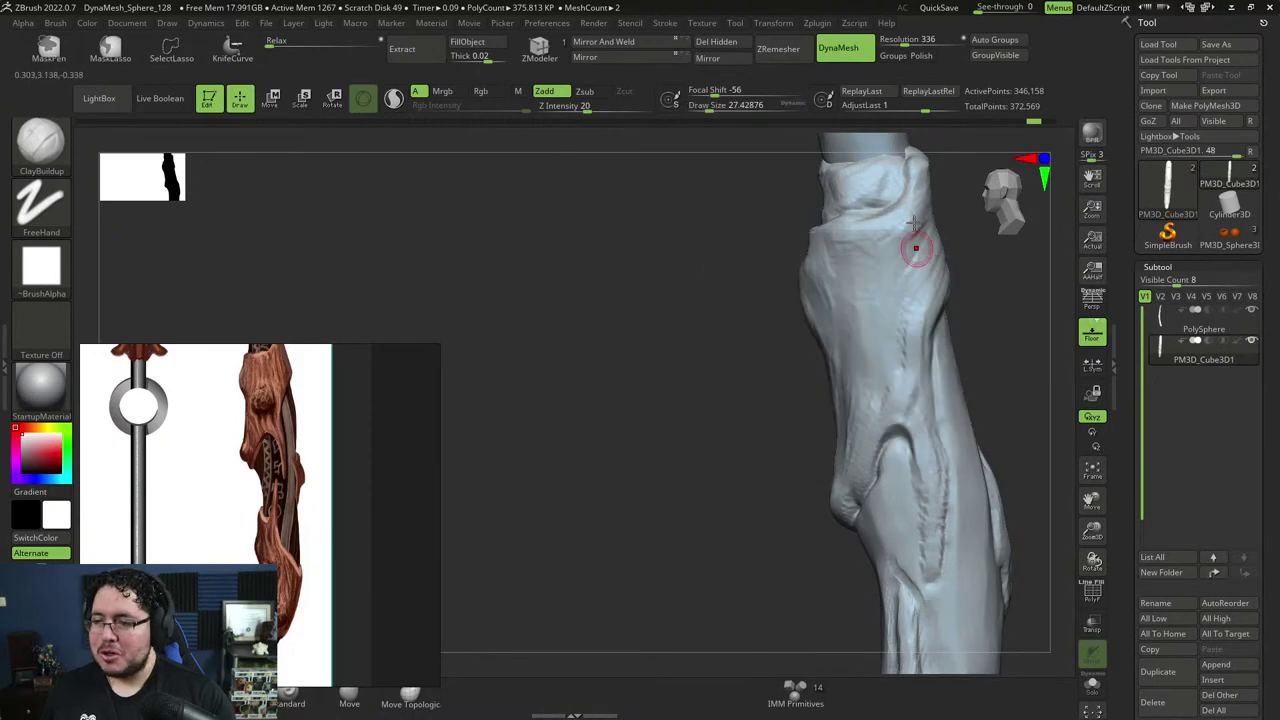
pyautogui.moveTo(903, 274)
pyautogui.mouseDown(button='right')
pyautogui.moveTo(1017, 277)
pyautogui.moveTo(965, 289)
pyautogui.moveTo(994, 306)
pyautogui.moveTo(966, 314)
pyautogui.moveTo(962, 285)
pyautogui.mouseUp(button='right')
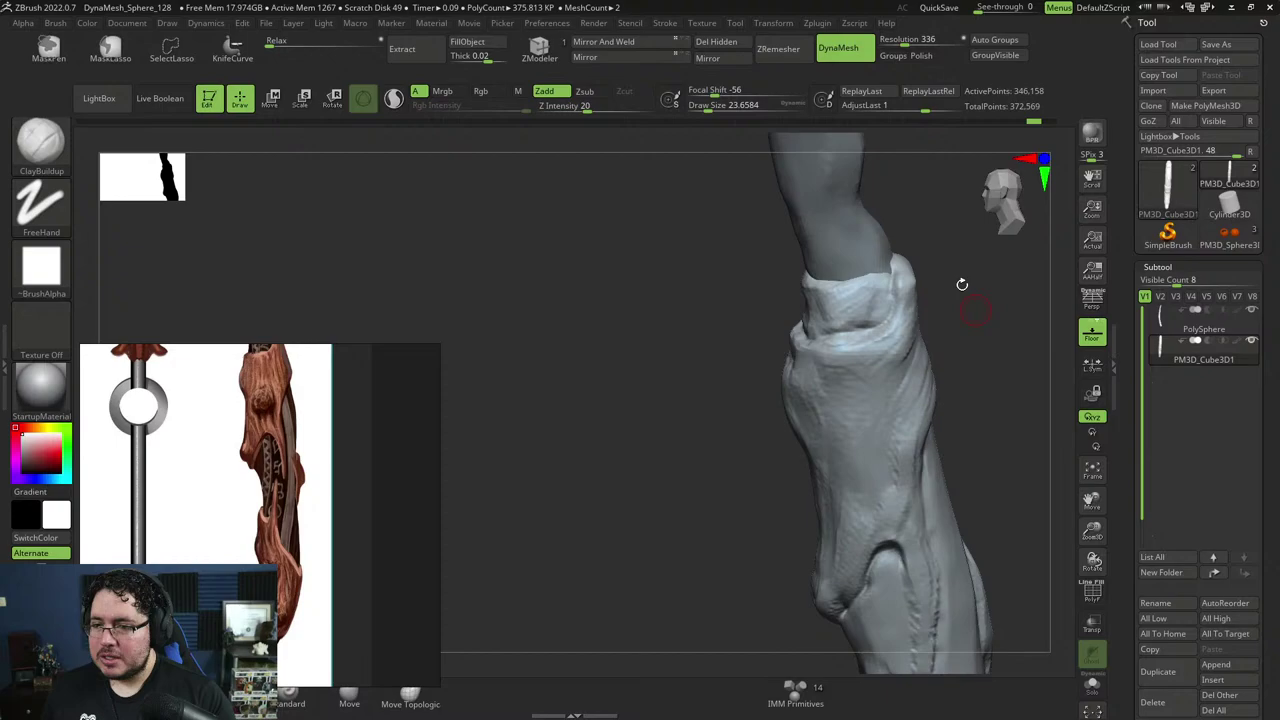
pyautogui.press('space')
pyautogui.click(905, 275)
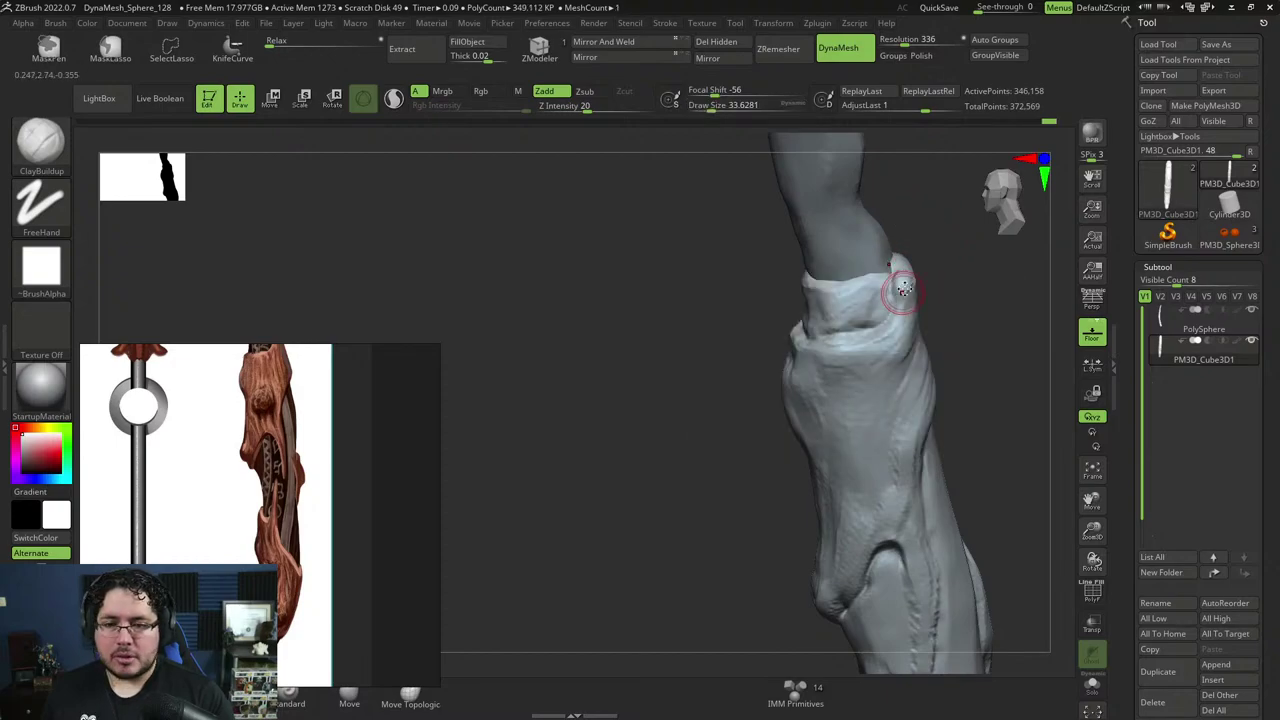
pyautogui.moveTo(904, 289); pyautogui.dragTo(895, 258)
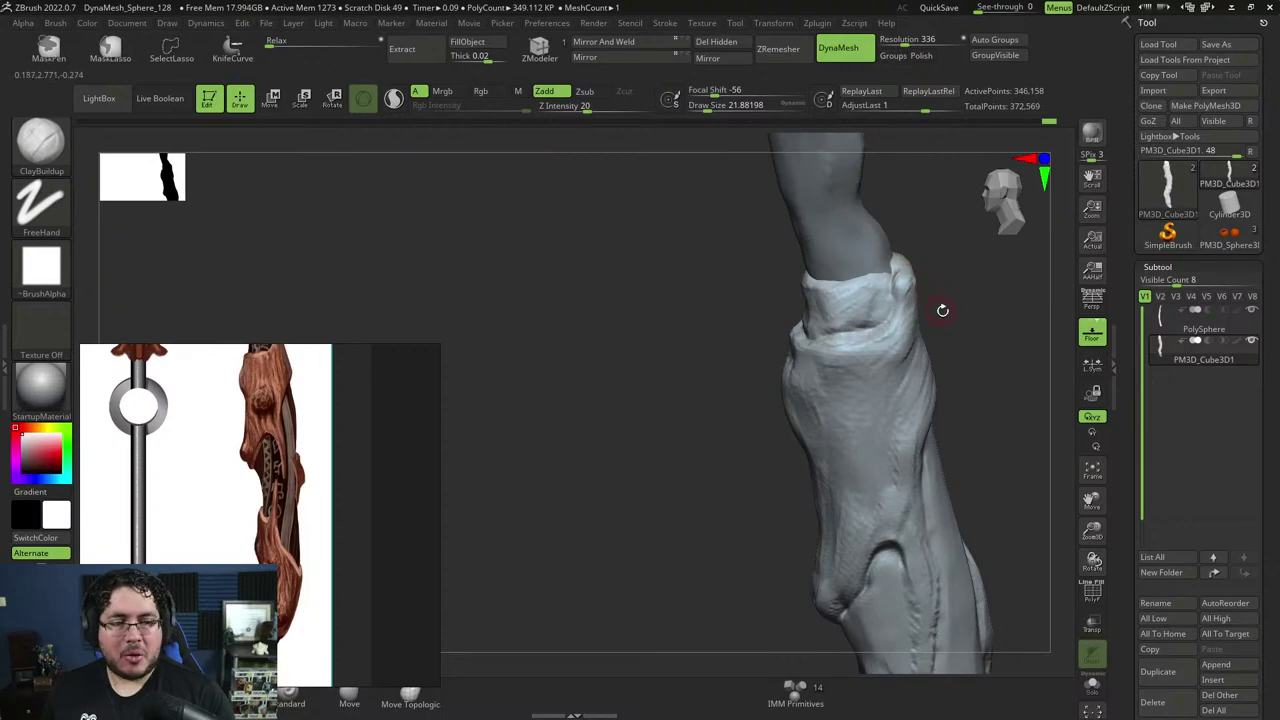
pyautogui.moveTo(942, 310); pyautogui.dragTo(897, 318, button='right')
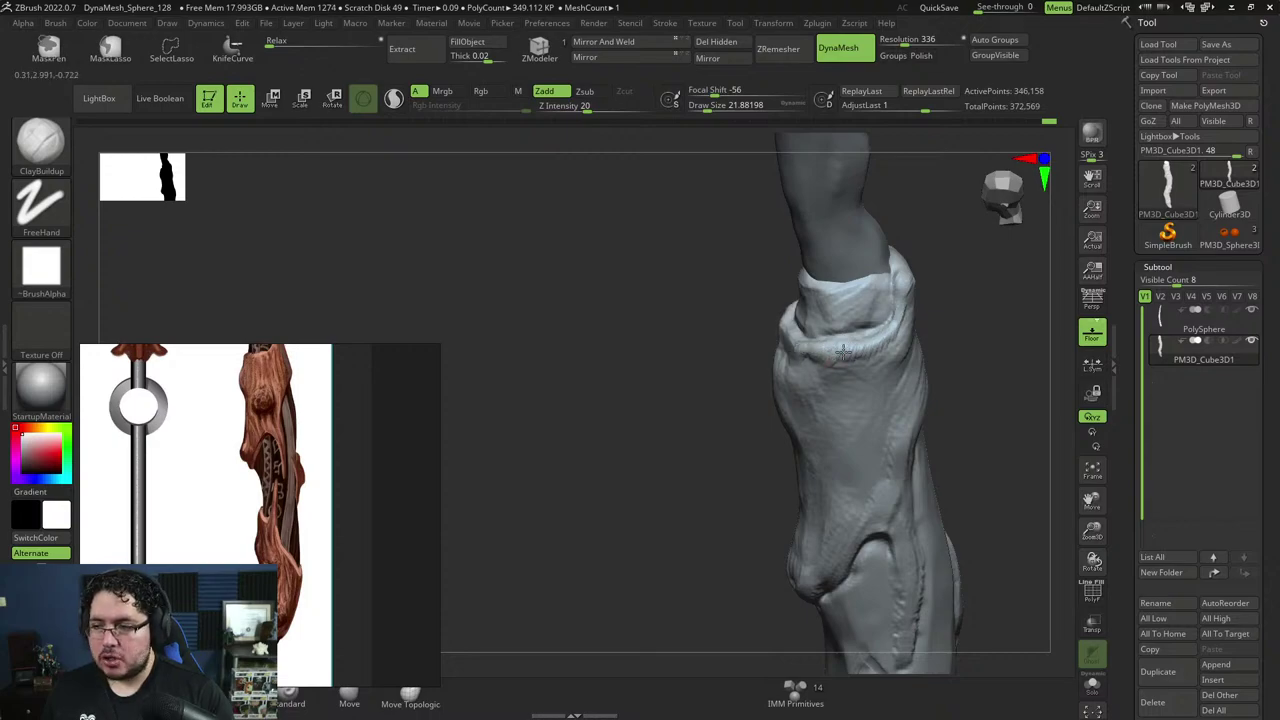
# Carve small creases along the collar rim with DamStandard.
pyautogui.press('b')
pyautogui.press('d')
pyautogui.press('s')
pyautogui.moveTo(857, 286)
pyautogui.mouseDown(button='right')
pyautogui.moveTo(931, 257)
pyautogui.moveTo(910, 272)
pyautogui.mouseUp(button='right')
pyautogui.moveTo(891, 291); pyautogui.dragTo(892, 280)
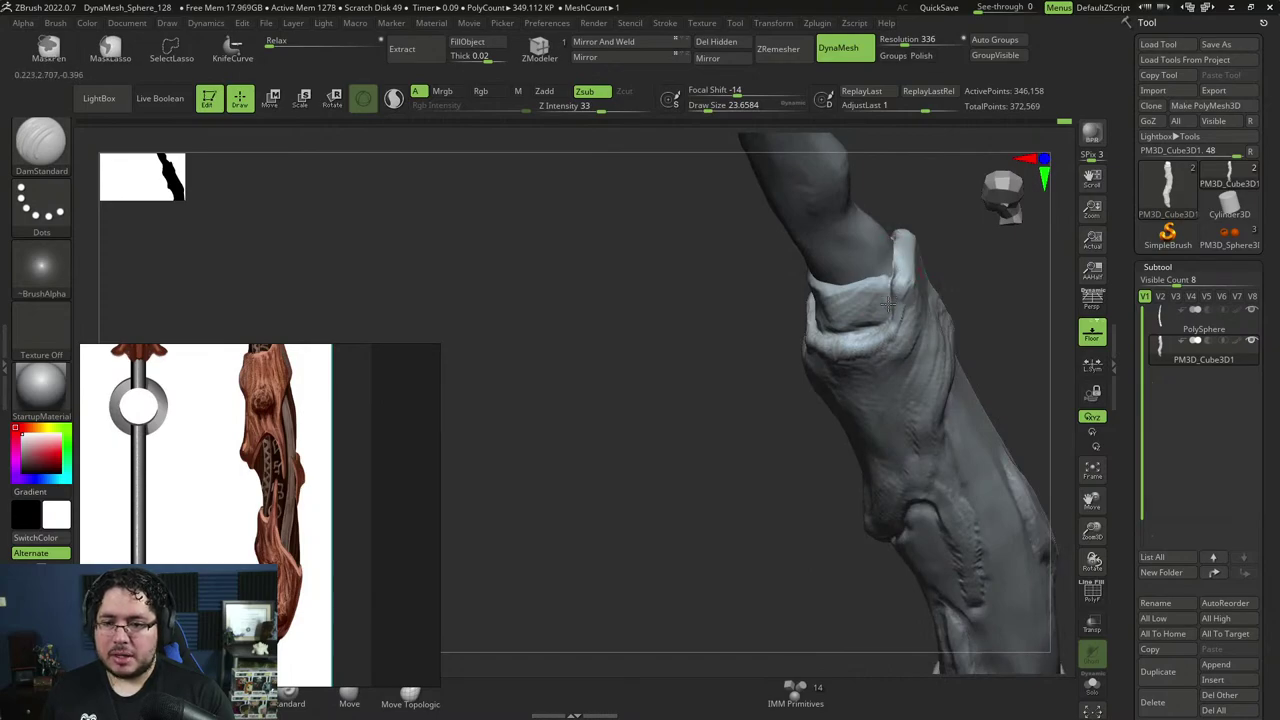
pyautogui.moveTo(959, 239)
pyautogui.mouseDown(button='right')
pyautogui.moveTo(977, 234)
pyautogui.moveTo(1000, 272)
pyautogui.mouseUp(button='right')
pyautogui.moveTo(840, 366); pyautogui.dragTo(826, 381)
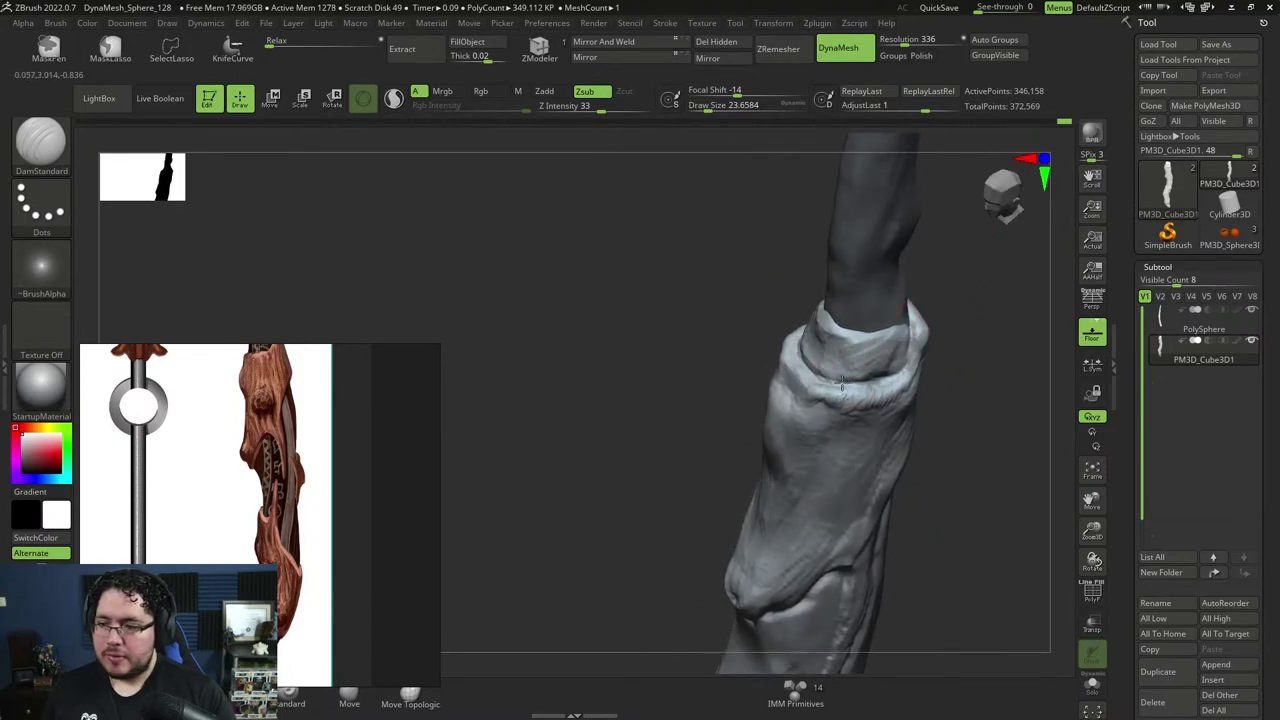
pyautogui.moveTo(951, 317)
pyautogui.mouseDown(button='right')
pyautogui.moveTo(931, 271)
pyautogui.moveTo(874, 274)
pyautogui.mouseUp(button='right')
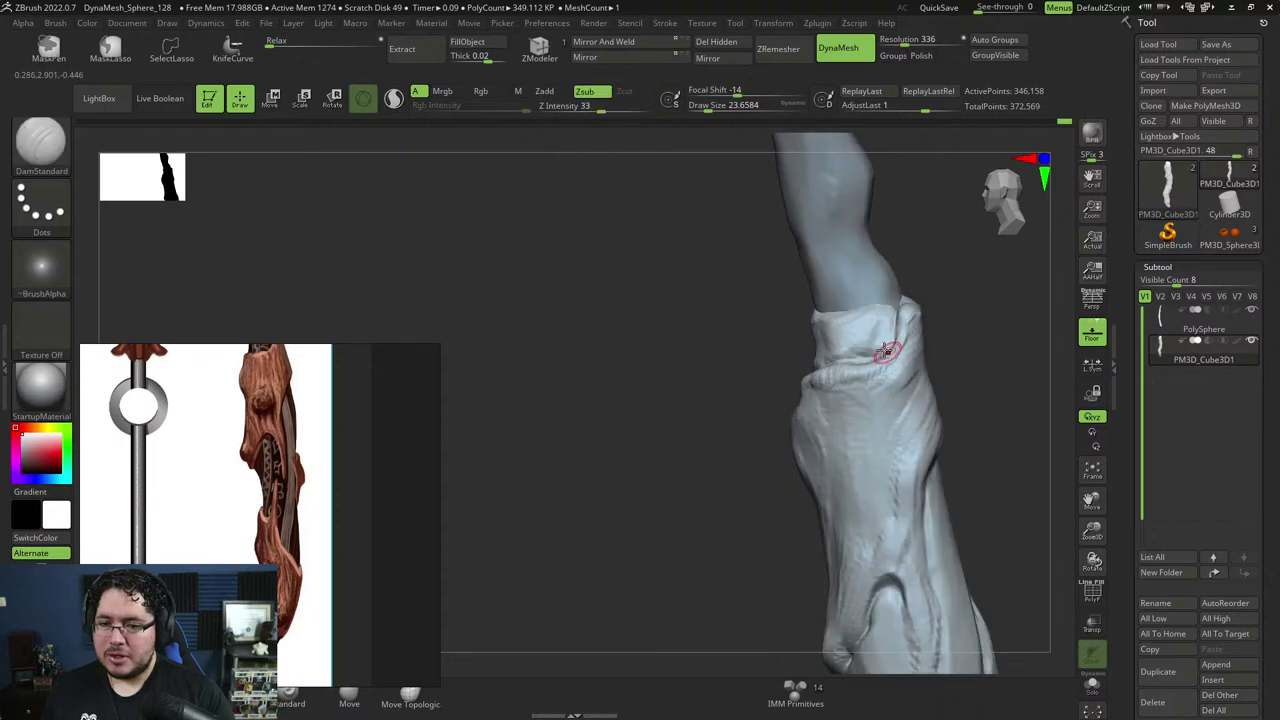
# Trim the collar edges flatter with TrimDynamic, checking the rim from several angles.
pyautogui.press('b')
pyautogui.press('t')
pyautogui.press('d')
pyautogui.press('space')
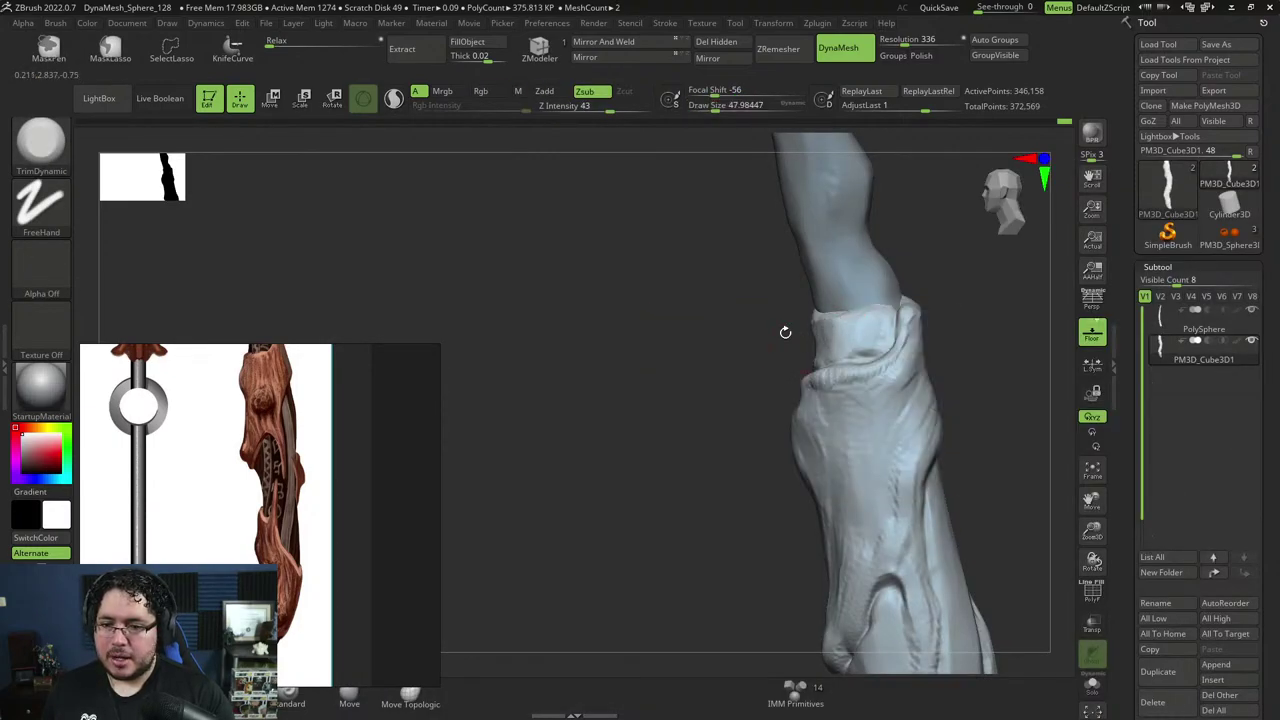
pyautogui.moveTo(785, 332); pyautogui.dragTo(838, 318, button='right')
pyautogui.moveTo(828, 302); pyautogui.dragTo(868, 309)
pyautogui.moveTo(1005, 293); pyautogui.dragTo(987, 332, button='right')
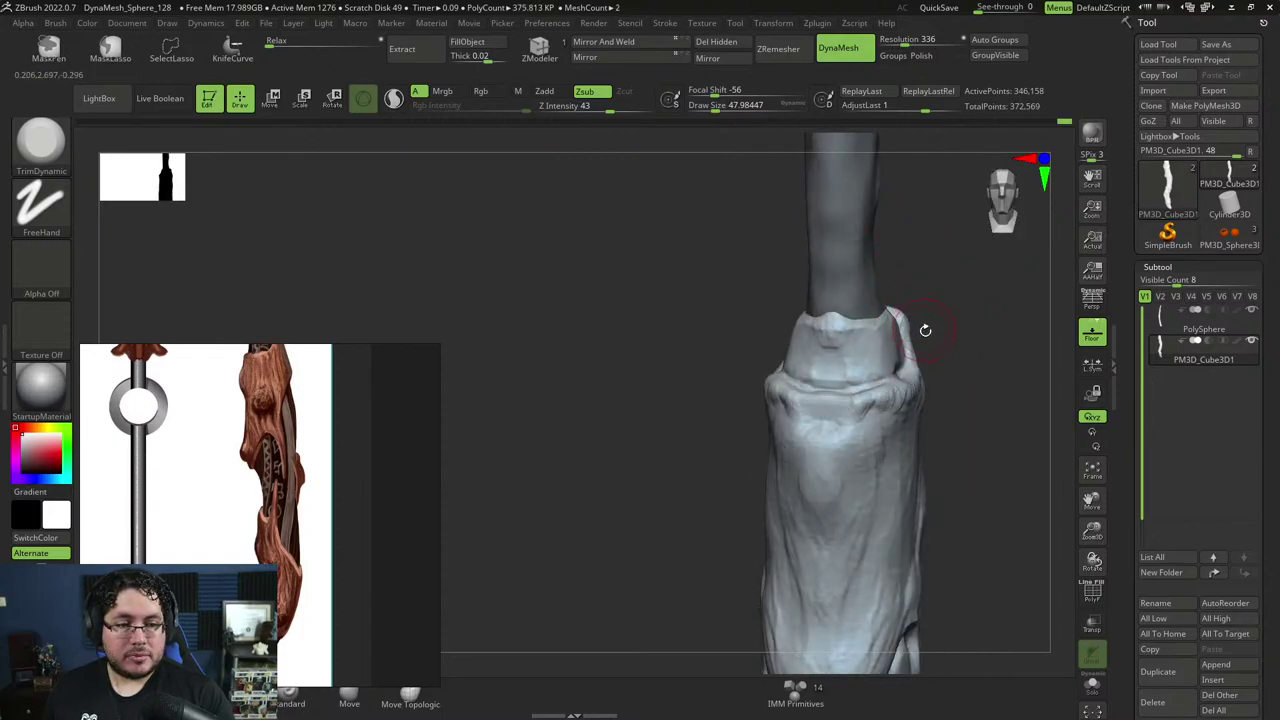
pyautogui.moveTo(930, 338); pyautogui.dragTo(874, 297, button='right')
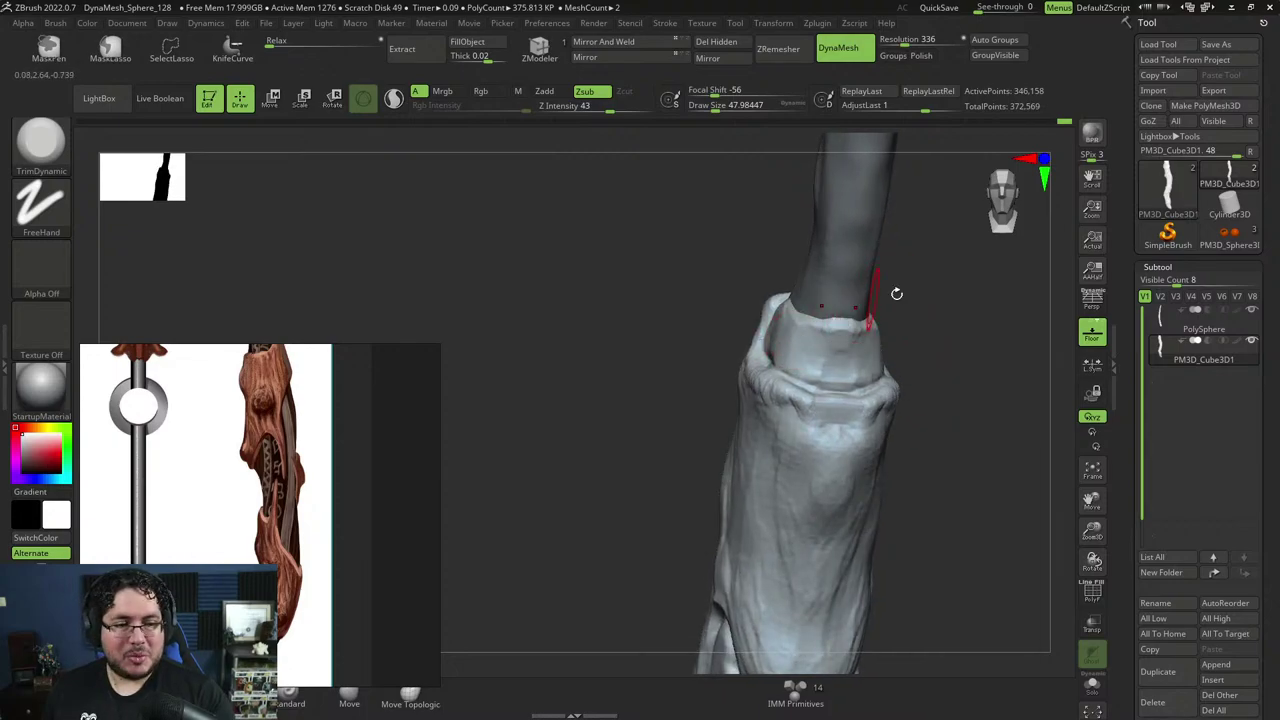
pyautogui.moveTo(933, 307); pyautogui.dragTo(870, 309, button='right')
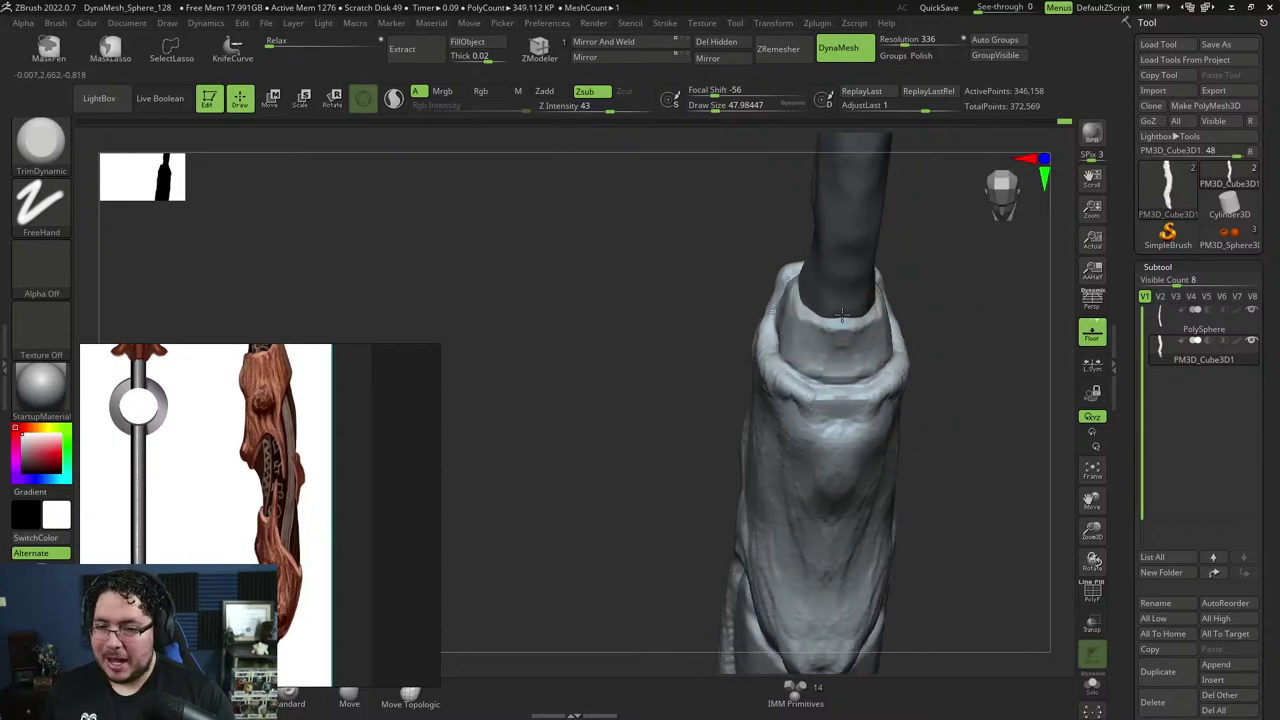
pyautogui.moveTo(929, 266); pyautogui.dragTo(856, 316, button='right')
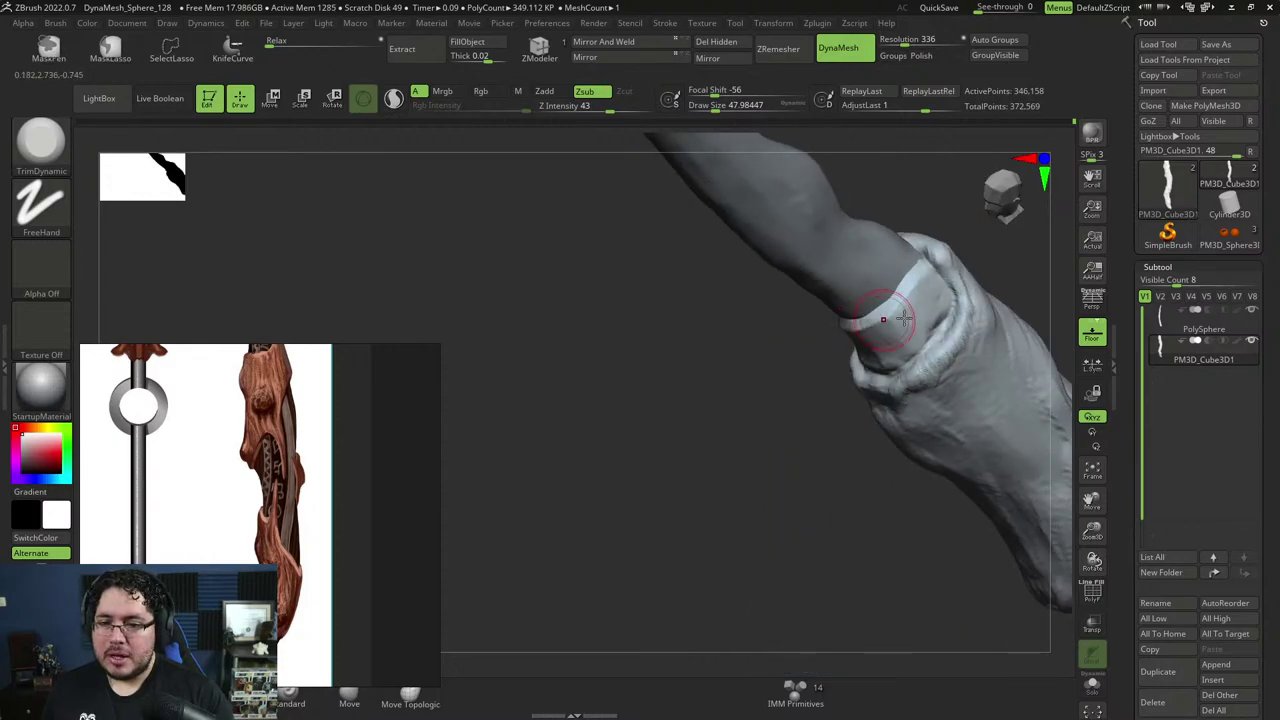
pyautogui.moveTo(817, 357)
pyautogui.mouseDown(button='right')
pyautogui.moveTo(880, 355)
pyautogui.moveTo(853, 318)
pyautogui.moveTo(860, 290)
pyautogui.moveTo(929, 357)
pyautogui.mouseUp(button='right')
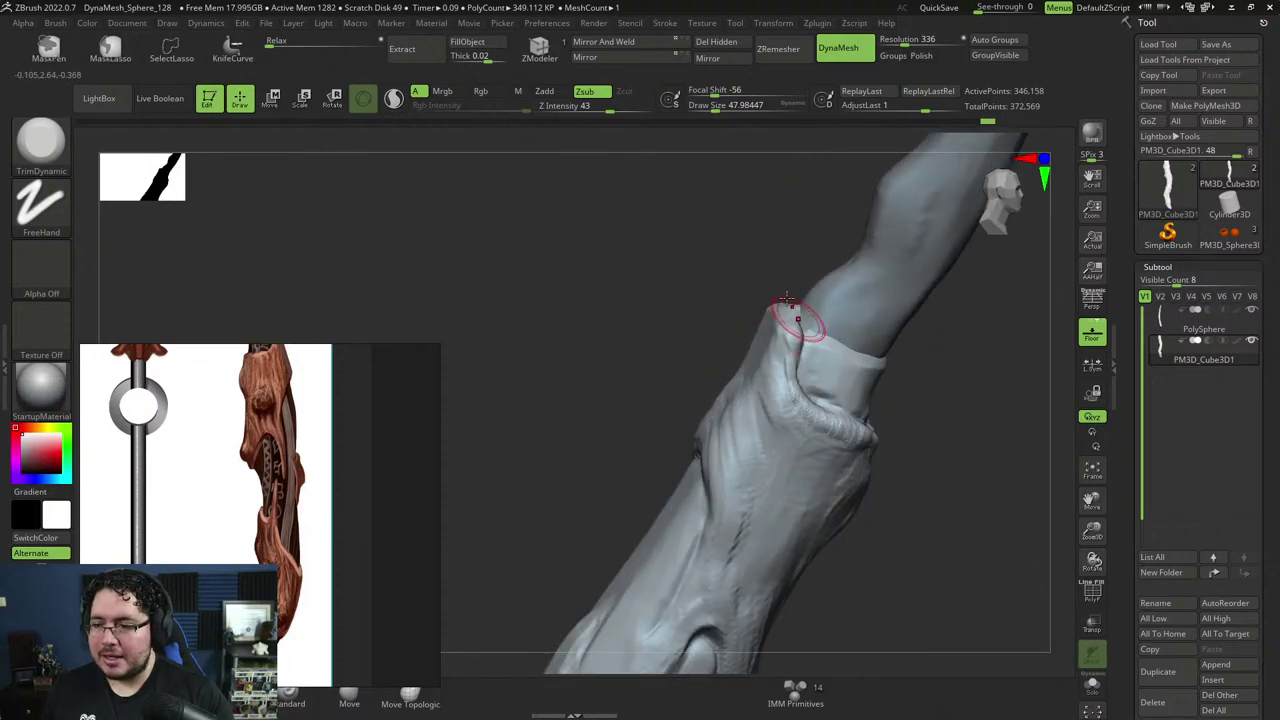
pyautogui.moveTo(787, 298); pyautogui.dragTo(823, 298, button='right')
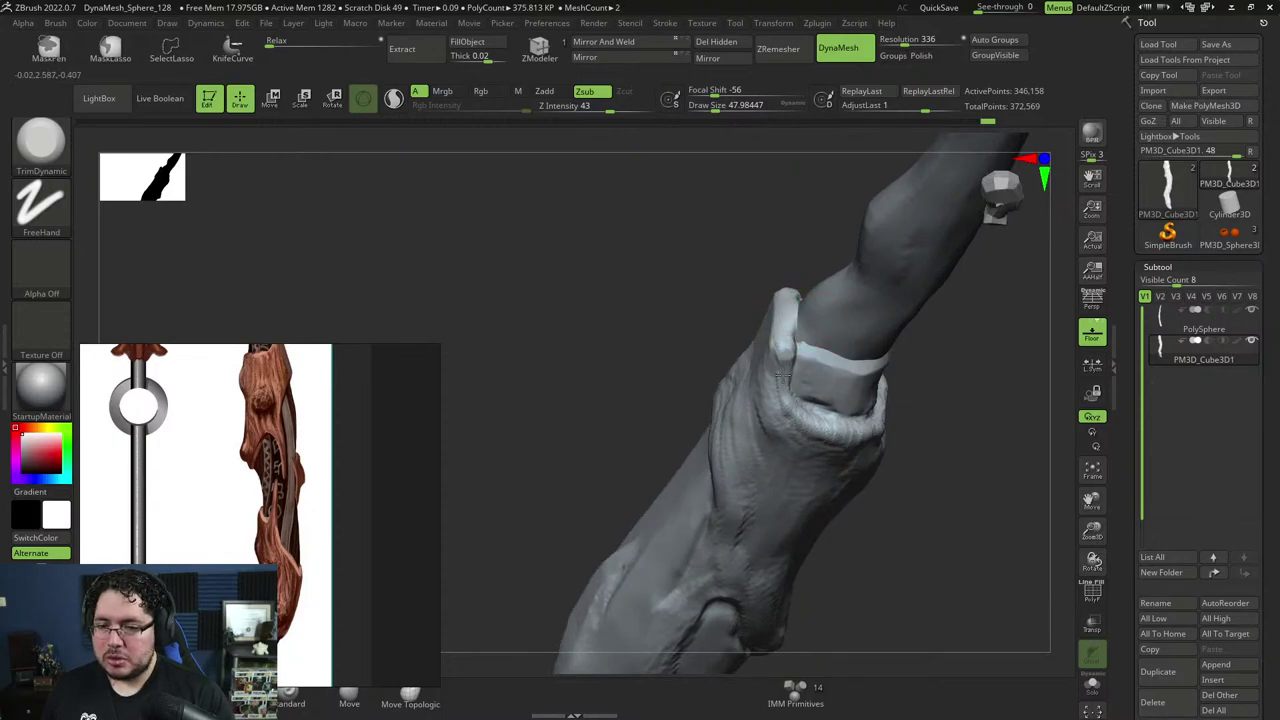
pyautogui.moveTo(810, 424)
pyautogui.mouseDown(button='right')
pyautogui.moveTo(946, 437)
pyautogui.moveTo(846, 424)
pyautogui.mouseUp(button='right')
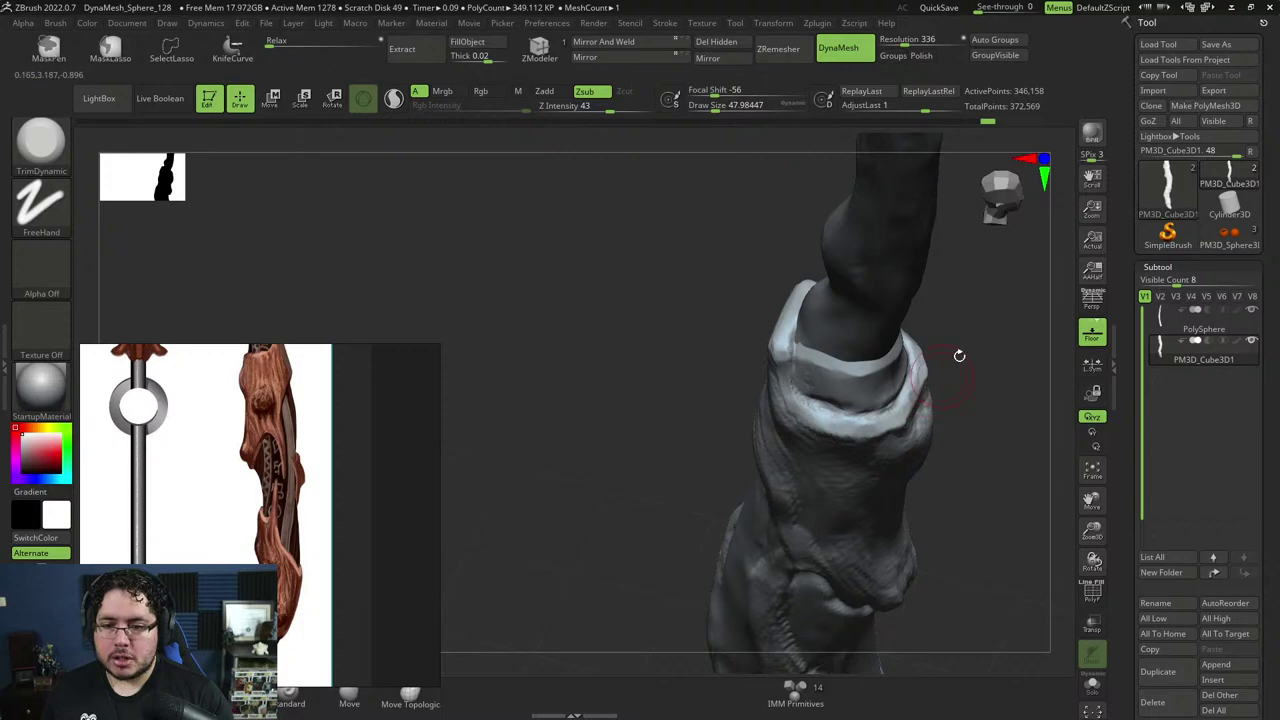
pyautogui.moveTo(960, 357)
pyautogui.mouseDown(button='right')
pyautogui.moveTo(889, 426)
pyautogui.moveTo(980, 331)
pyautogui.moveTo(770, 390)
pyautogui.mouseUp(button='right')
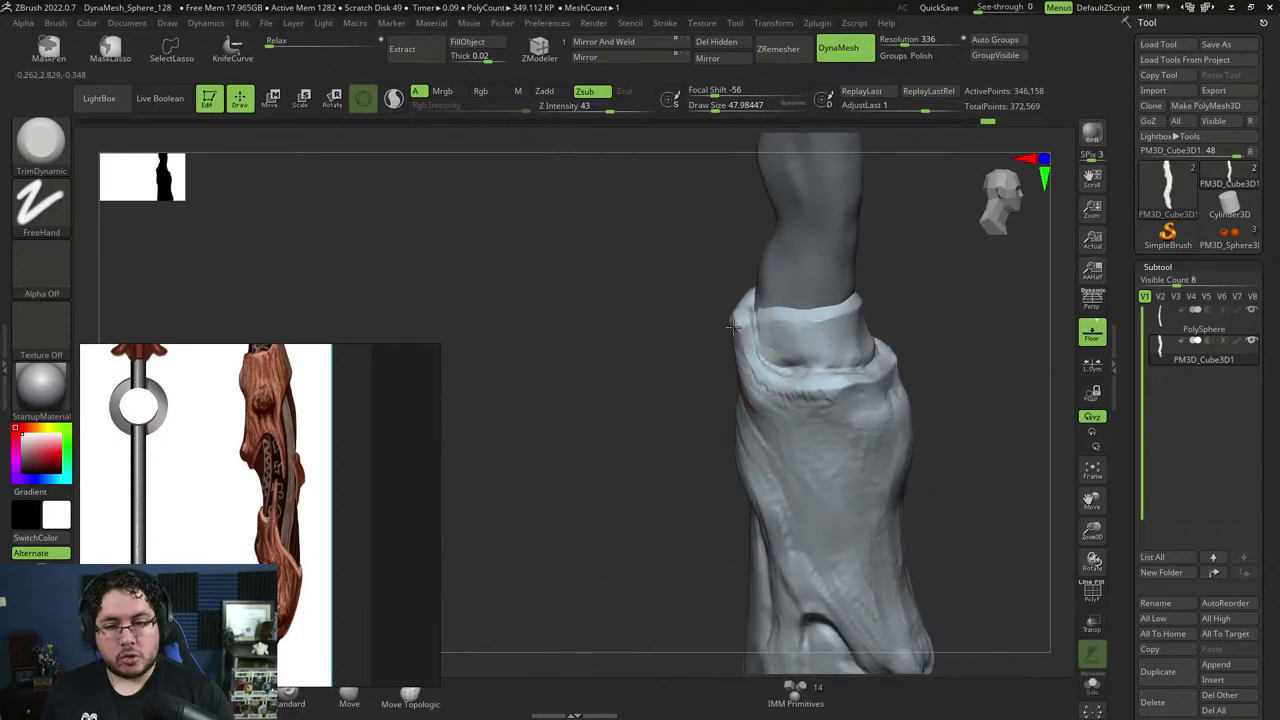
pyautogui.moveTo(733, 326); pyautogui.dragTo(720, 318, button='right')
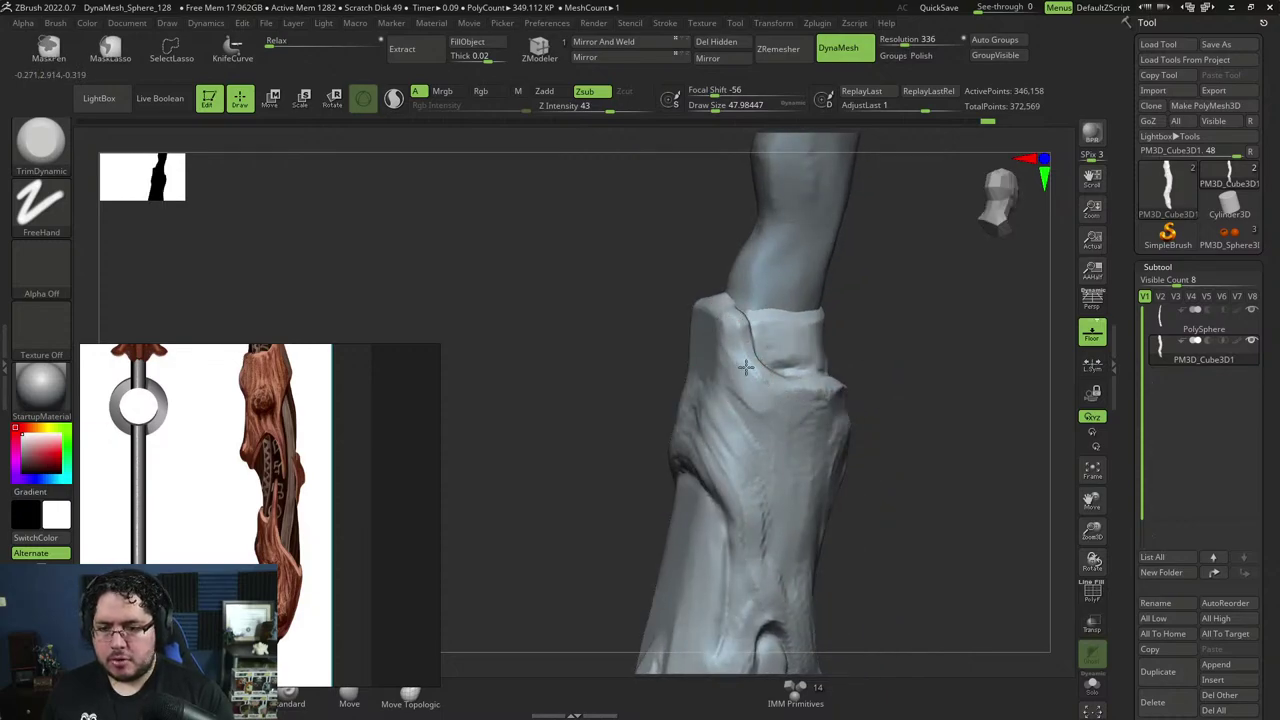
pyautogui.moveTo(798, 404)
pyautogui.mouseDown(button='right')
pyautogui.moveTo(880, 314)
pyautogui.moveTo(886, 346)
pyautogui.moveTo(892, 314)
pyautogui.mouseUp(button='right')
# Carve creases along the fold and down the shaft with a slightly smaller DamStandard brush.
pyautogui.press('b')
pyautogui.press('d')
pyautogui.press('s')
pyautogui.press('space')
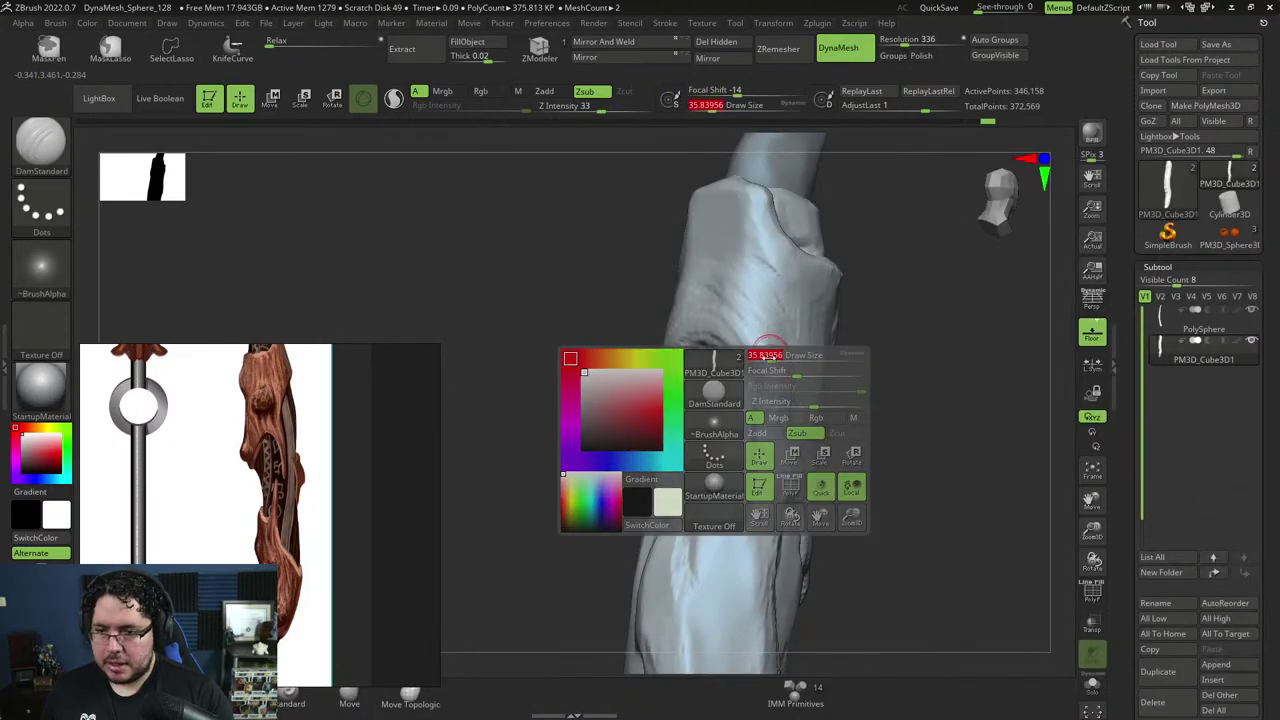
pyautogui.press('space')
pyautogui.moveTo(720, 357); pyautogui.dragTo(762, 394)
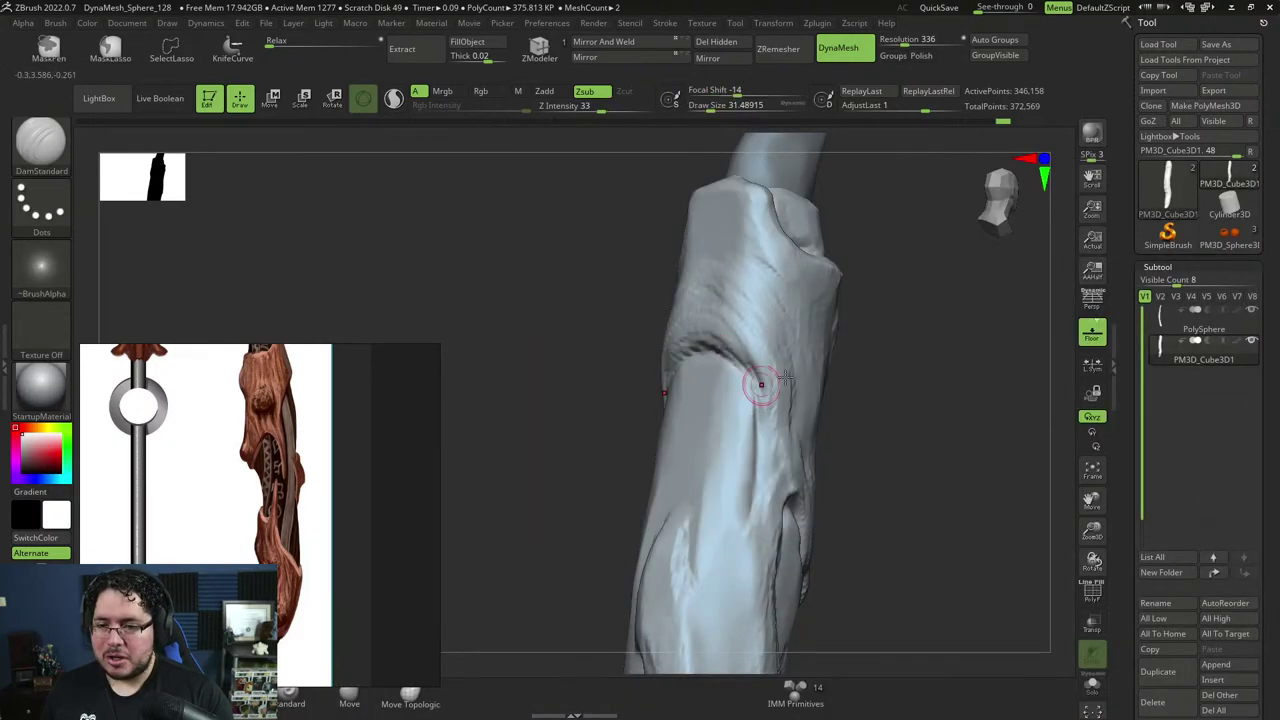
pyautogui.moveTo(766, 384); pyautogui.dragTo(716, 386, button='right')
pyautogui.moveTo(751, 383); pyautogui.dragTo(750, 448)
pyautogui.moveTo(885, 338); pyautogui.dragTo(886, 300, button='right')
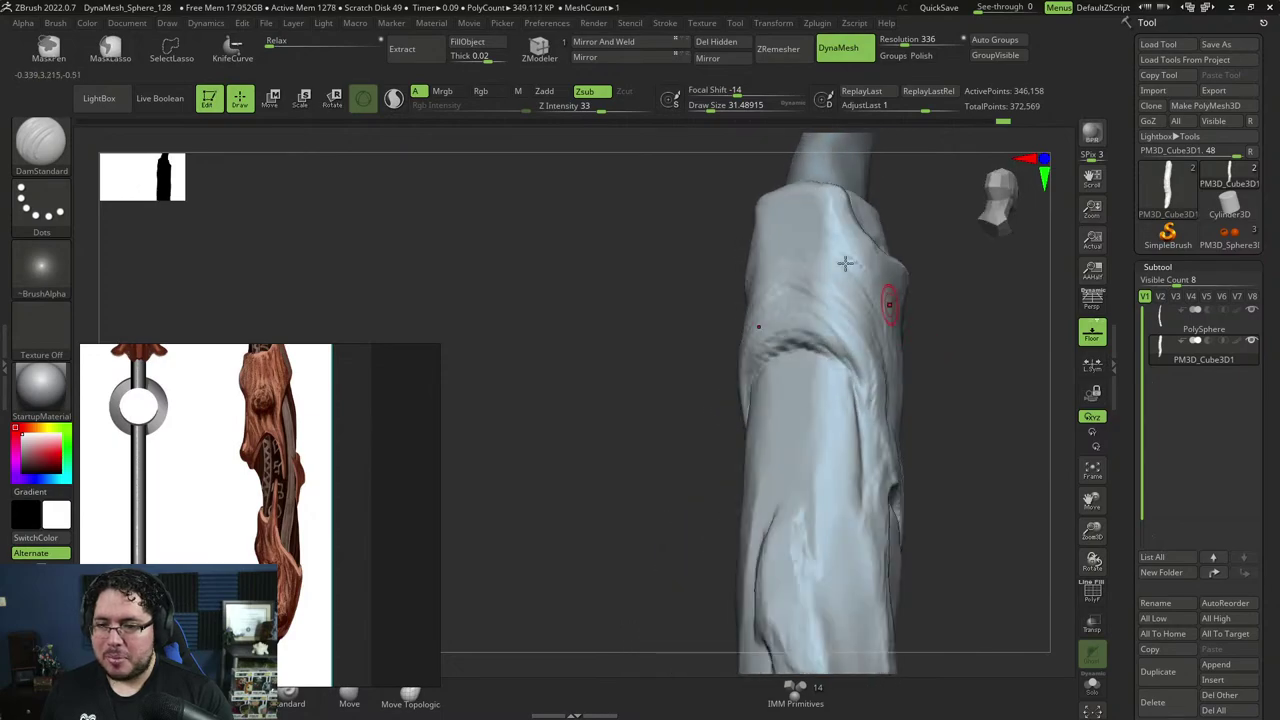
pyautogui.moveTo(949, 391); pyautogui.dragTo(946, 346, button='right')
# Deepen the groove along the cavity's right rim with a finer DamStandard brush.
pyautogui.press('space')
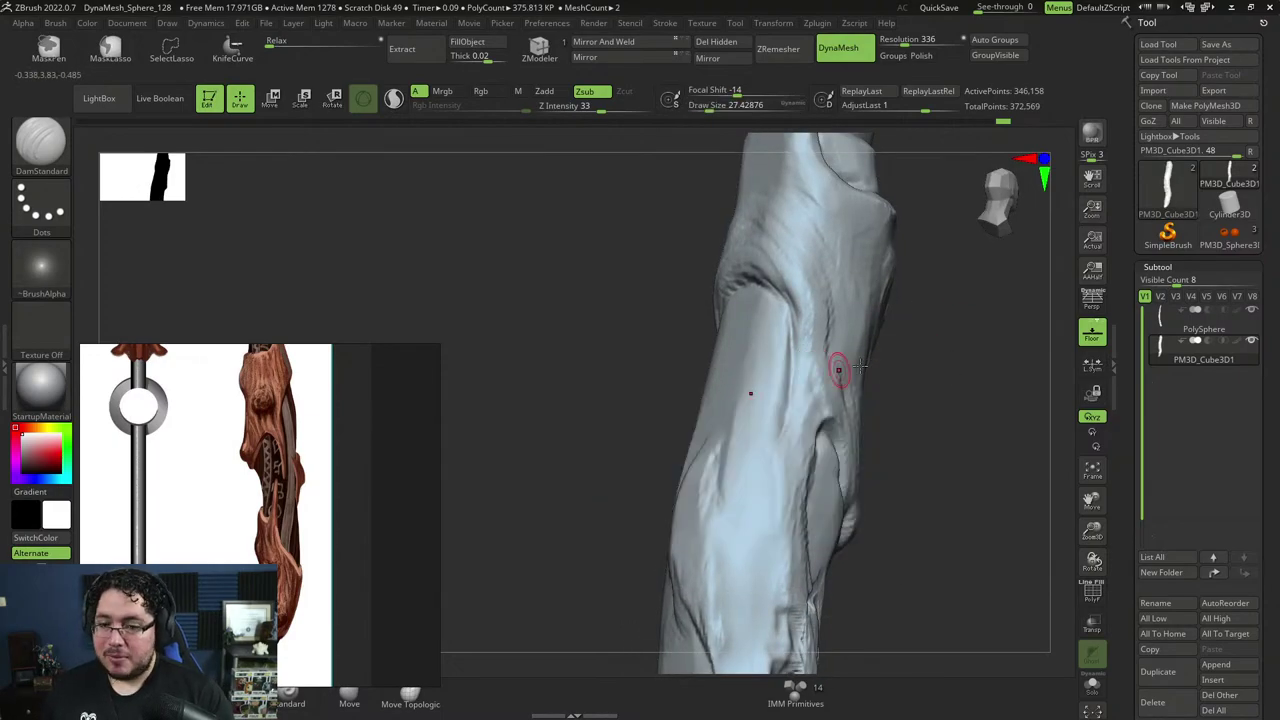
pyautogui.moveTo(837, 366)
pyautogui.mouseDown(button='right')
pyautogui.moveTo(894, 363)
pyautogui.moveTo(928, 331)
pyautogui.moveTo(812, 360)
pyautogui.moveTo(876, 350)
pyautogui.mouseUp(button='right')
pyautogui.press('space')
pyautogui.moveTo(912, 390)
pyautogui.mouseDown()
pyautogui.moveTo(939, 399)
pyautogui.moveTo(944, 451)
pyautogui.mouseUp()
pyautogui.moveTo(925, 383)
pyautogui.mouseDown()
pyautogui.moveTo(953, 431)
pyautogui.moveTo(937, 466)
pyautogui.moveTo(955, 507)
pyautogui.mouseUp()
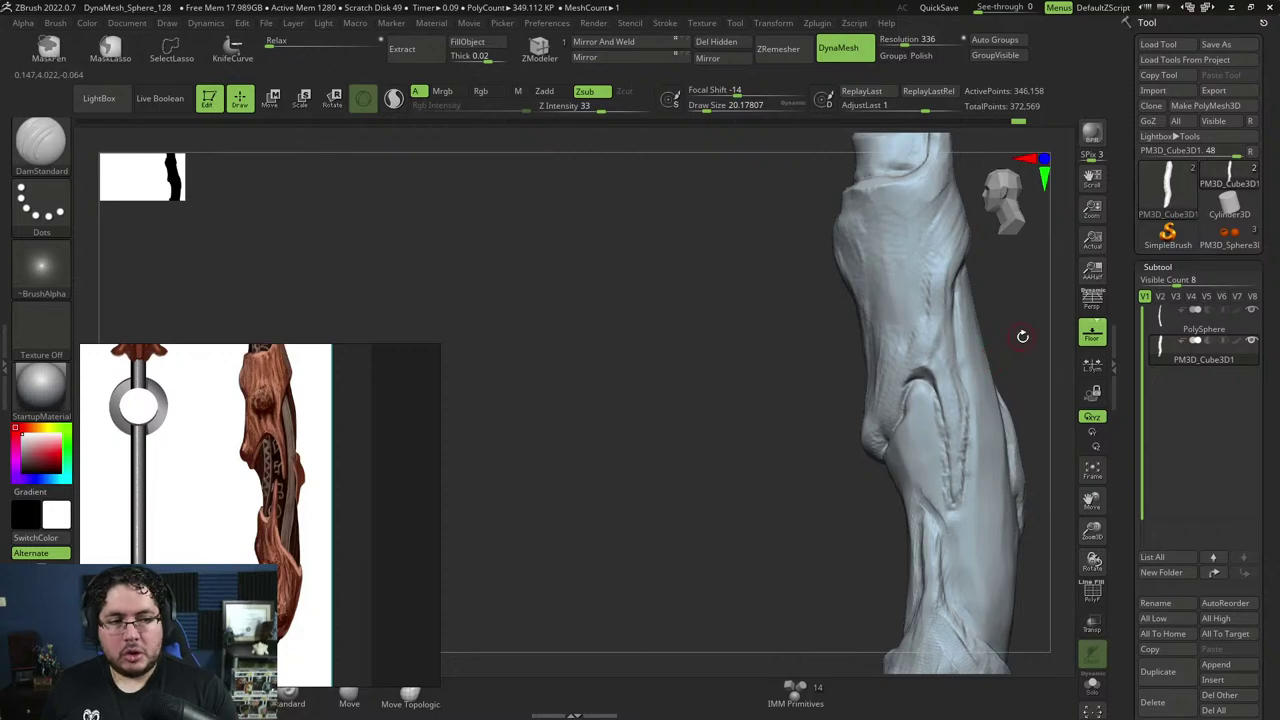
pyautogui.moveTo(1028, 348)
pyautogui.mouseDown()
pyautogui.moveTo(1029, 334)
pyautogui.moveTo(991, 331)
pyautogui.moveTo(926, 292)
pyautogui.moveTo(885, 340)
pyautogui.moveTo(892, 360)
pyautogui.mouseUp()
pyautogui.press('space')
pyautogui.moveTo(977, 342)
pyautogui.mouseDown()
pyautogui.moveTo(994, 340)
pyautogui.moveTo(963, 337)
pyautogui.moveTo(966, 362)
pyautogui.moveTo(894, 300)
pyautogui.mouseUp()
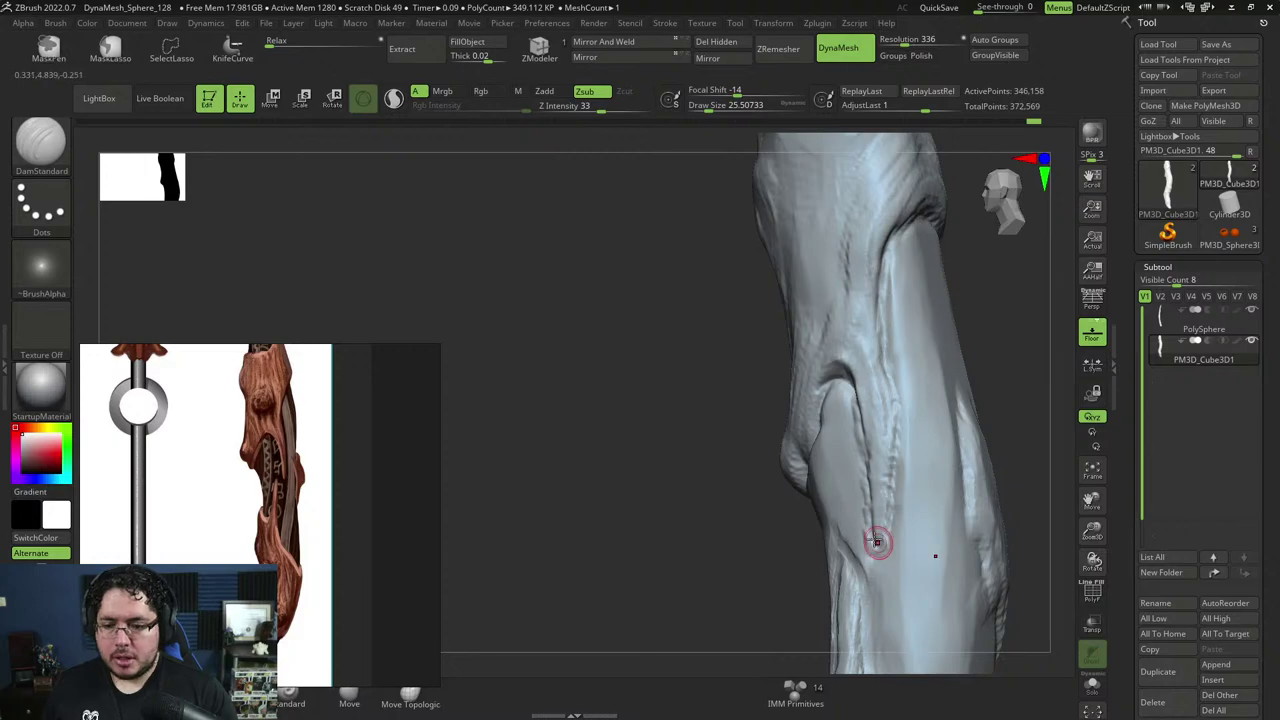
# Build clay along the groove's right edge with a smaller ClayBuildup brush.
pyautogui.press('b')
pyautogui.press('c')
pyautogui.press('b')
pyautogui.rightClick(801, 530)
pyautogui.moveTo(998, 316)
pyautogui.mouseDown()
pyautogui.moveTo(1030, 306)
pyautogui.moveTo(989, 314)
pyautogui.mouseUp()
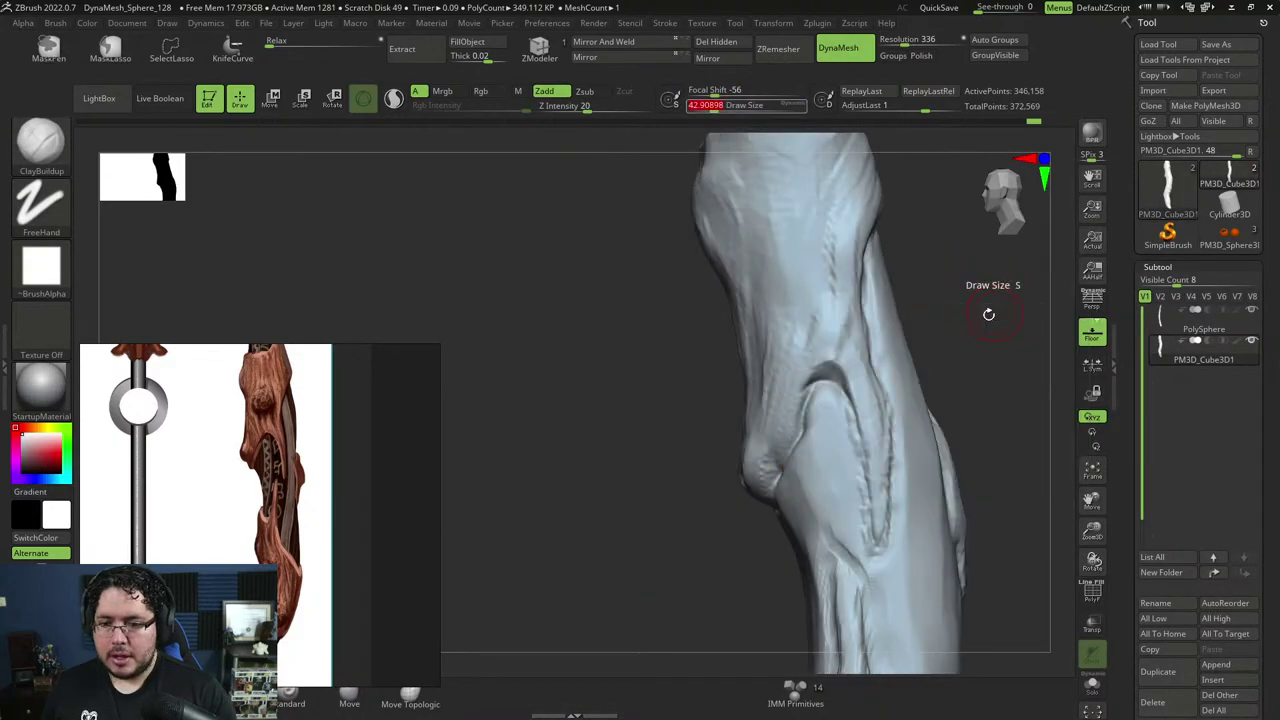
pyautogui.press('space')
pyautogui.moveTo(857, 406)
pyautogui.mouseDown()
pyautogui.moveTo(826, 403)
pyautogui.moveTo(856, 434)
pyautogui.mouseUp()
pyautogui.press('space')
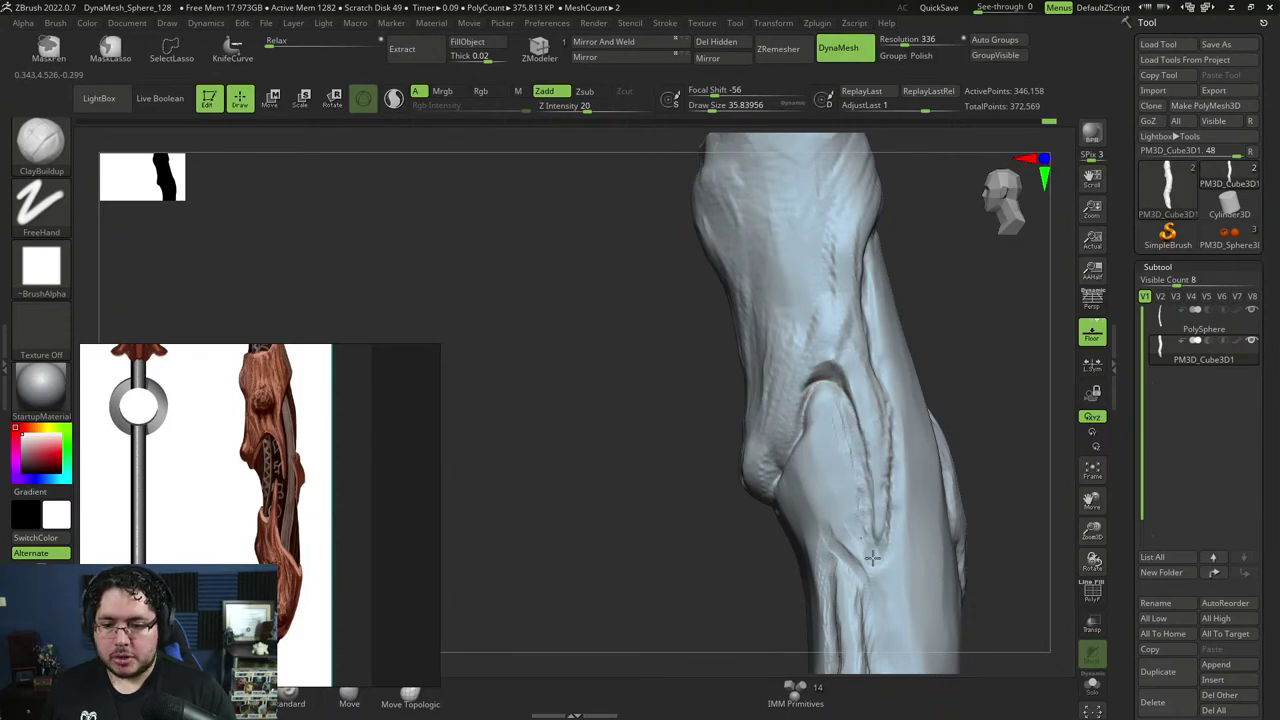
pyautogui.moveTo(984, 324); pyautogui.dragTo(951, 326)
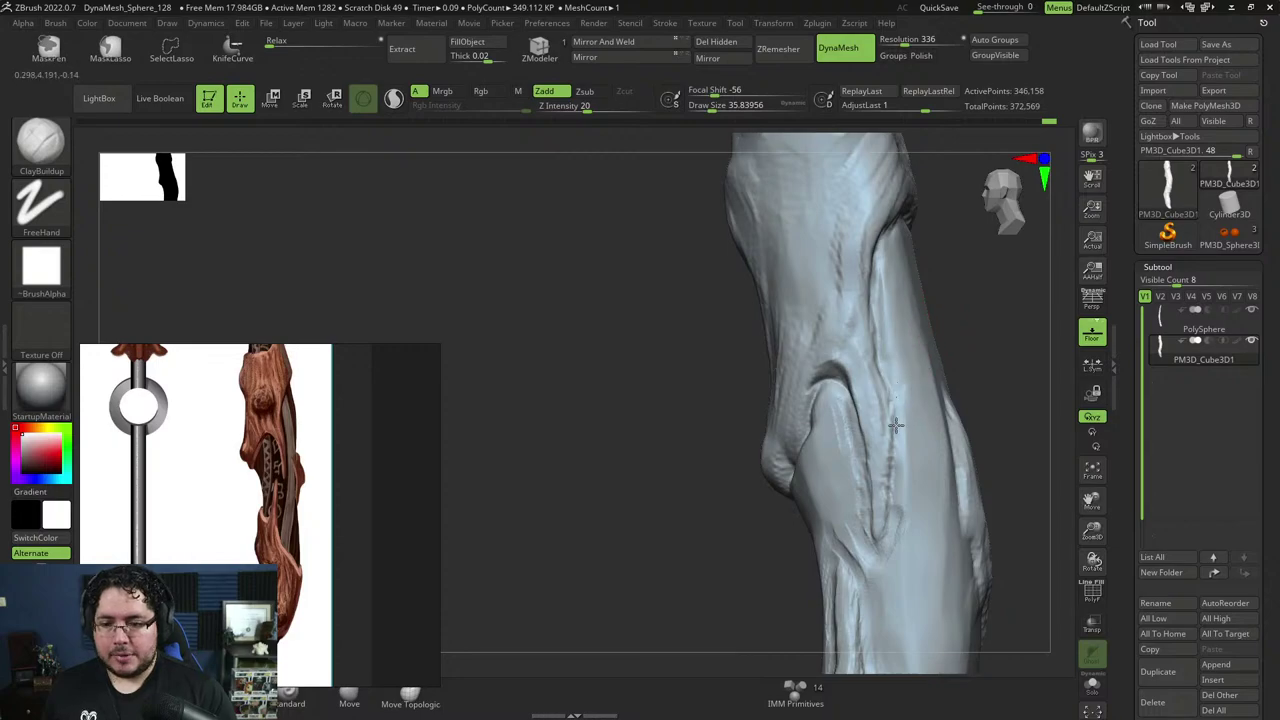
pyautogui.moveTo(902, 396); pyautogui.dragTo(890, 519)
# Add more clay strokes beside the groove further down the shaft.
pyautogui.press(']')
pyautogui.moveTo(908, 447)
pyautogui.mouseDown()
pyautogui.moveTo(895, 541)
pyautogui.moveTo(915, 503)
pyautogui.mouseUp()
pyautogui.moveTo(971, 345)
pyautogui.keyDown('alt'); pyautogui.mouseDown()
pyautogui.moveTo(963, 391)
pyautogui.moveTo(906, 366)
pyautogui.mouseUp(); pyautogui.keyUp('alt')
pyautogui.press('space')
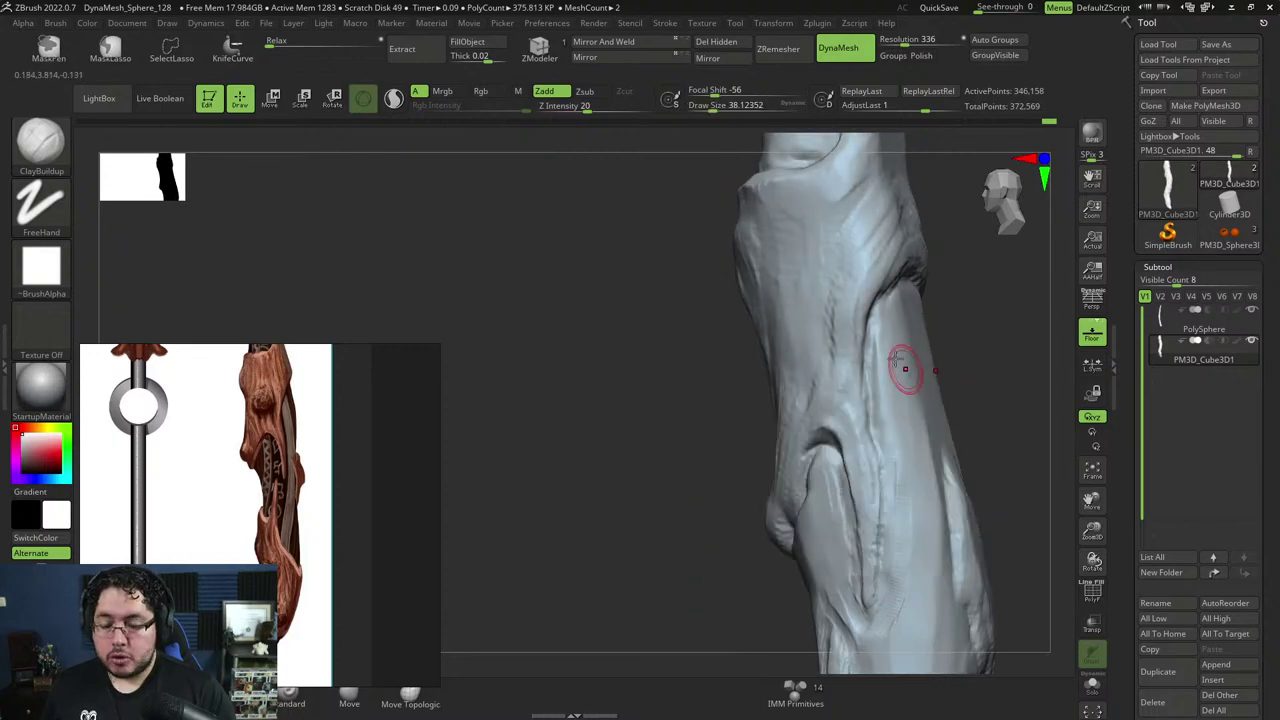
pyautogui.moveTo(888, 452); pyautogui.dragTo(899, 487)
pyautogui.press('space')
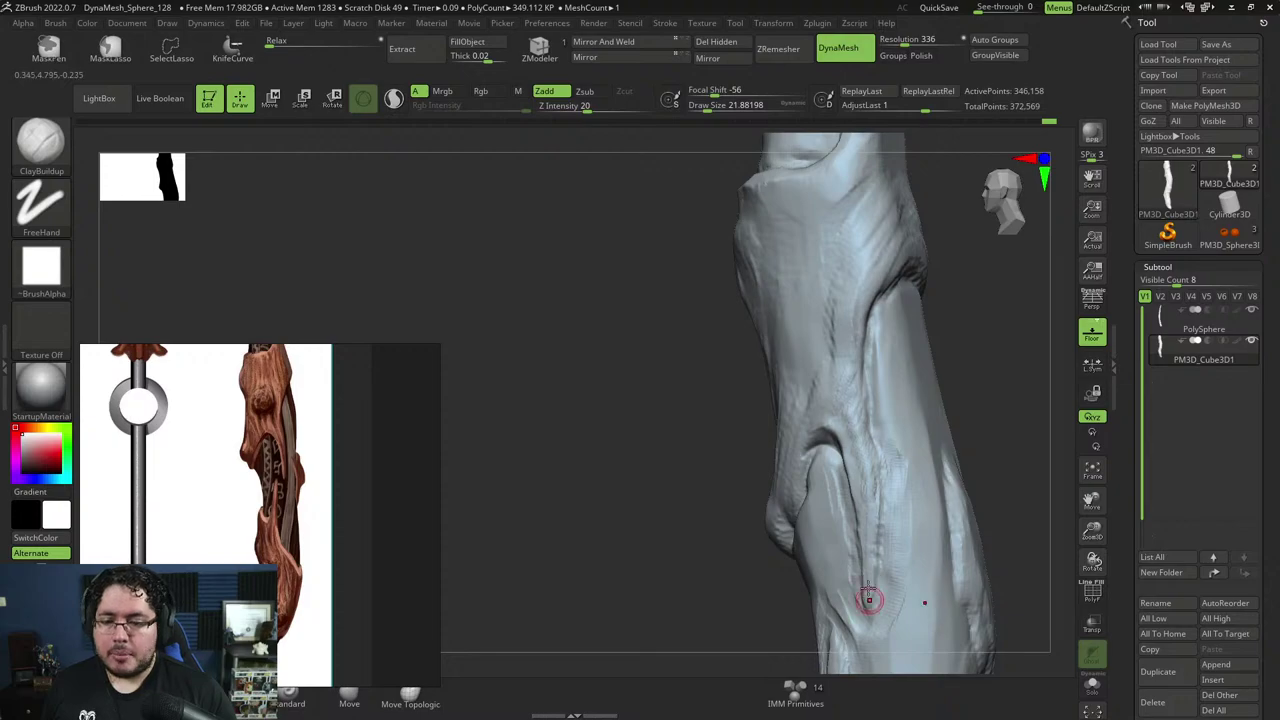
pyautogui.moveTo(869, 598)
pyautogui.mouseDown(button='right')
pyautogui.moveTo(971, 337)
pyautogui.moveTo(908, 366)
pyautogui.mouseUp(button='right')
# Carve the groove's bottom and right edge deeper with a small DamStandard brush.
pyautogui.press('b')
pyautogui.press('d')
pyautogui.press('s')
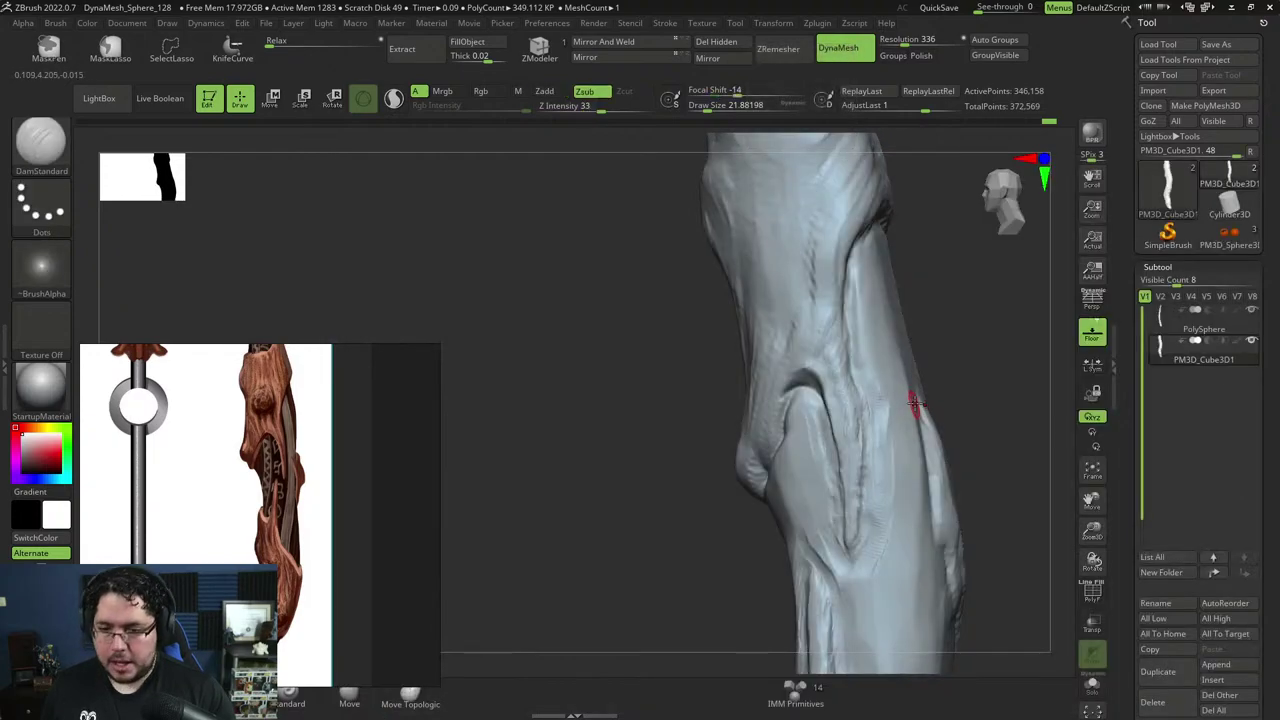
pyautogui.press('space')
pyautogui.moveTo(886, 451); pyautogui.dragTo(883, 451)
pyautogui.moveTo(844, 542); pyautogui.dragTo(857, 545)
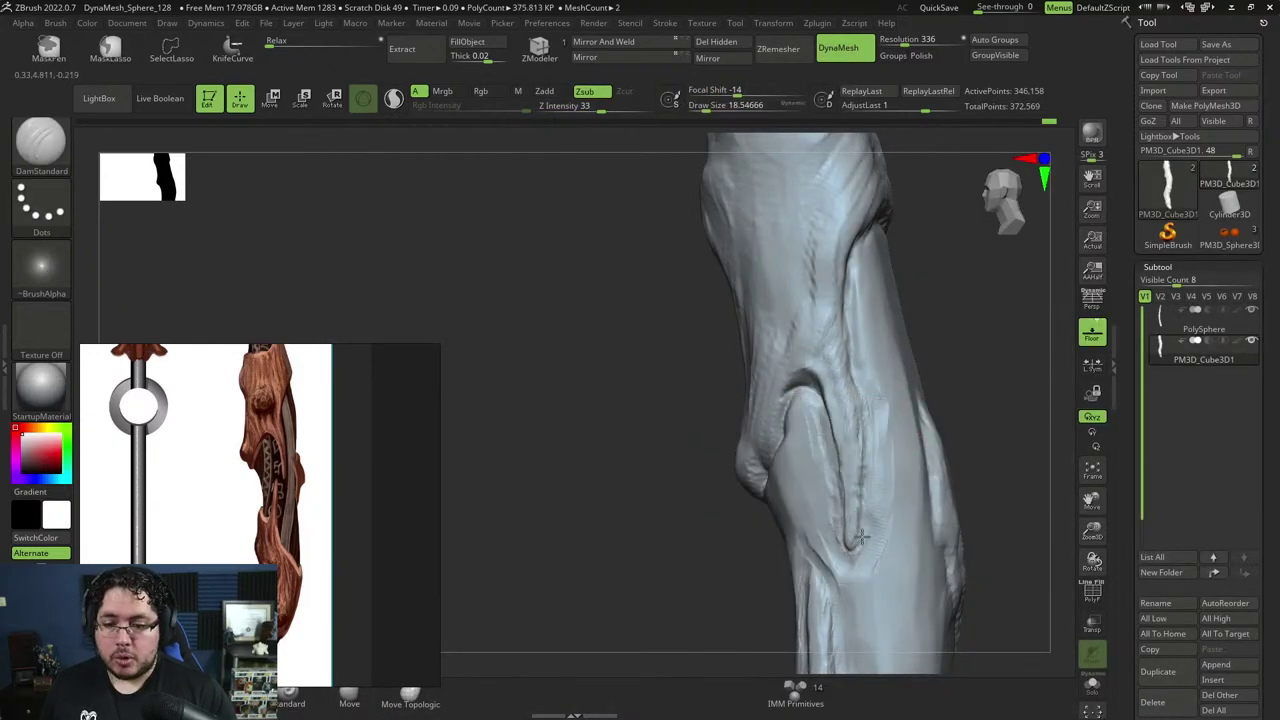
pyautogui.moveTo(962, 350); pyautogui.dragTo(920, 349, button='right')
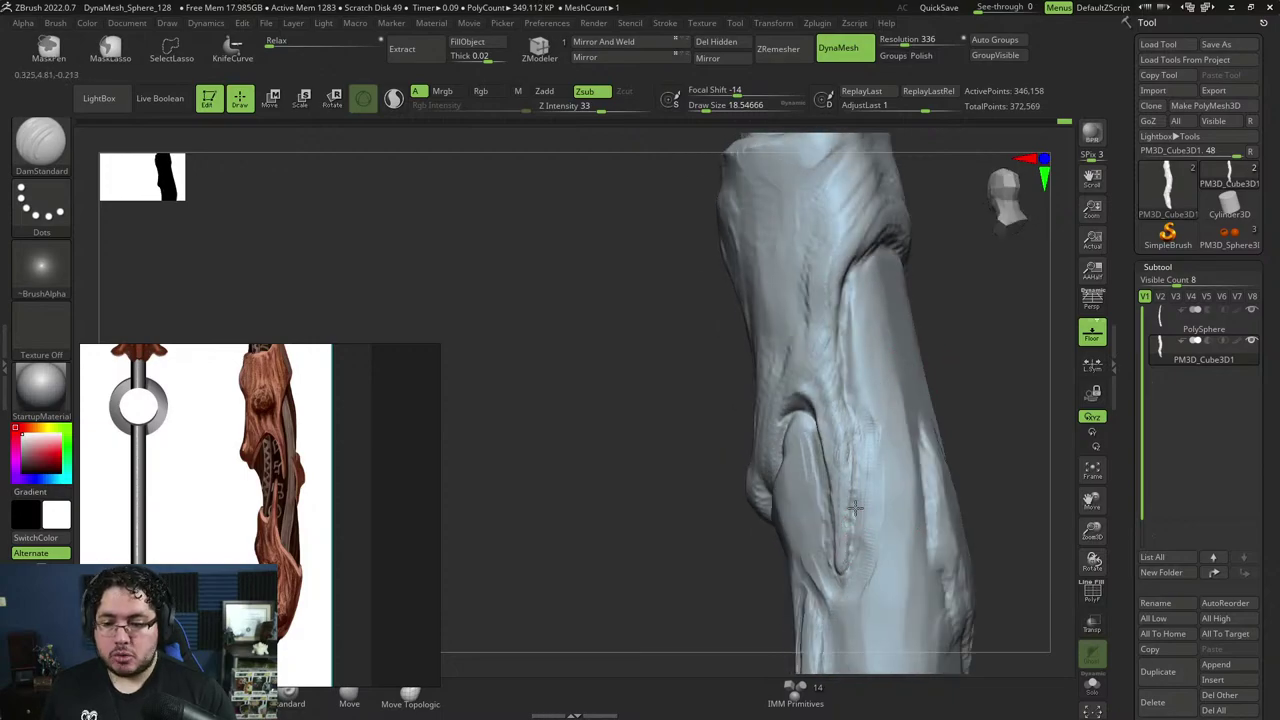
pyautogui.moveTo(855, 508); pyautogui.dragTo(861, 466)
pyautogui.moveTo(952, 352); pyautogui.dragTo(879, 367, button='right')
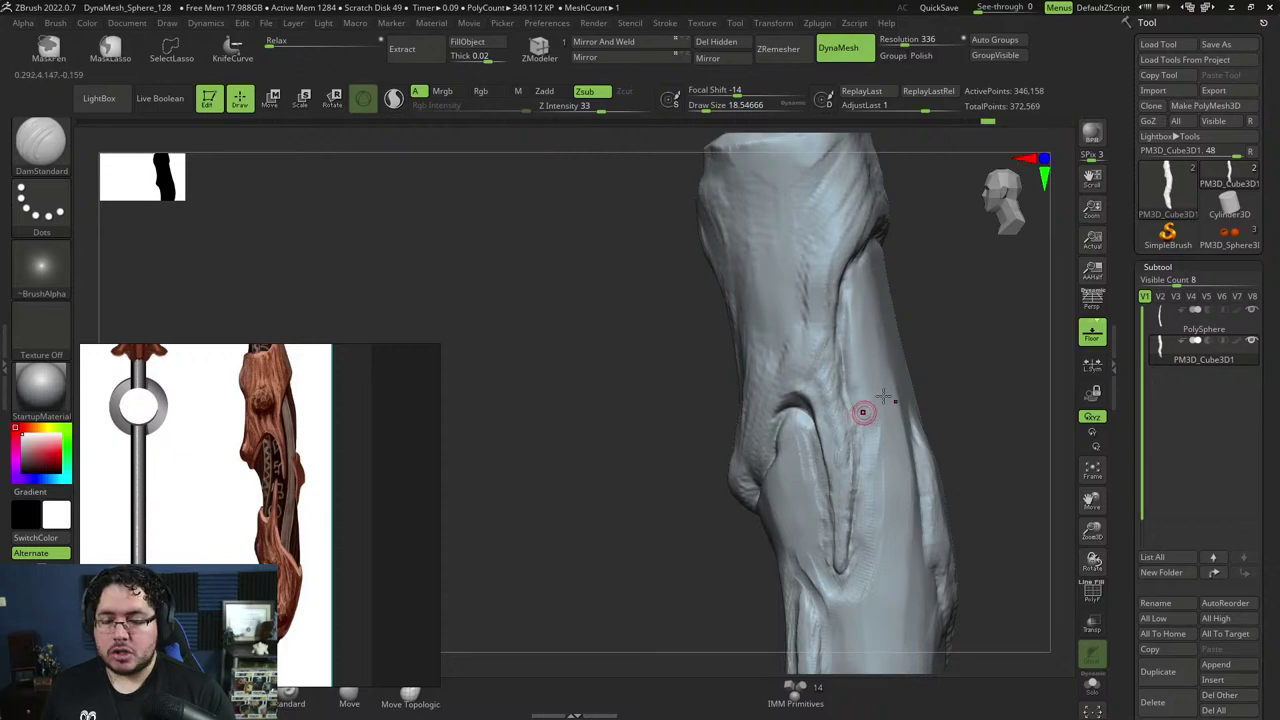
pyautogui.moveTo(968, 345); pyautogui.dragTo(912, 322, button='right')
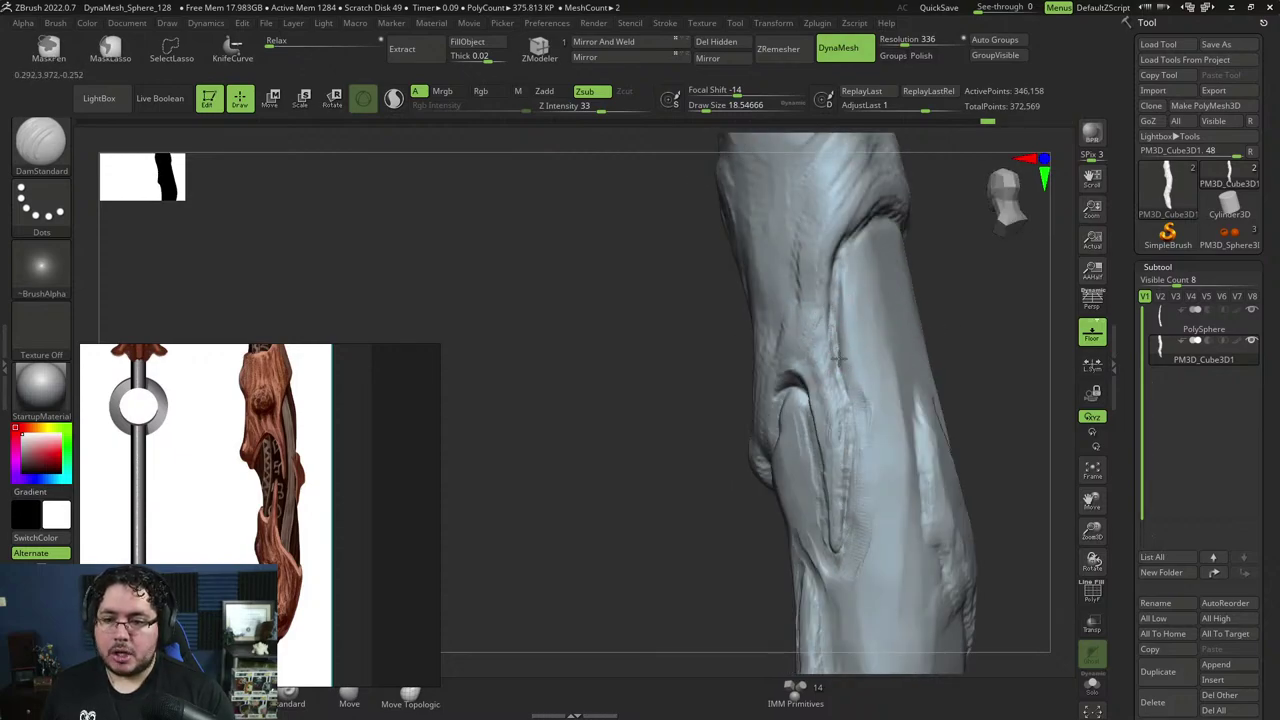
pyautogui.moveTo(840, 384); pyautogui.dragTo(849, 440)
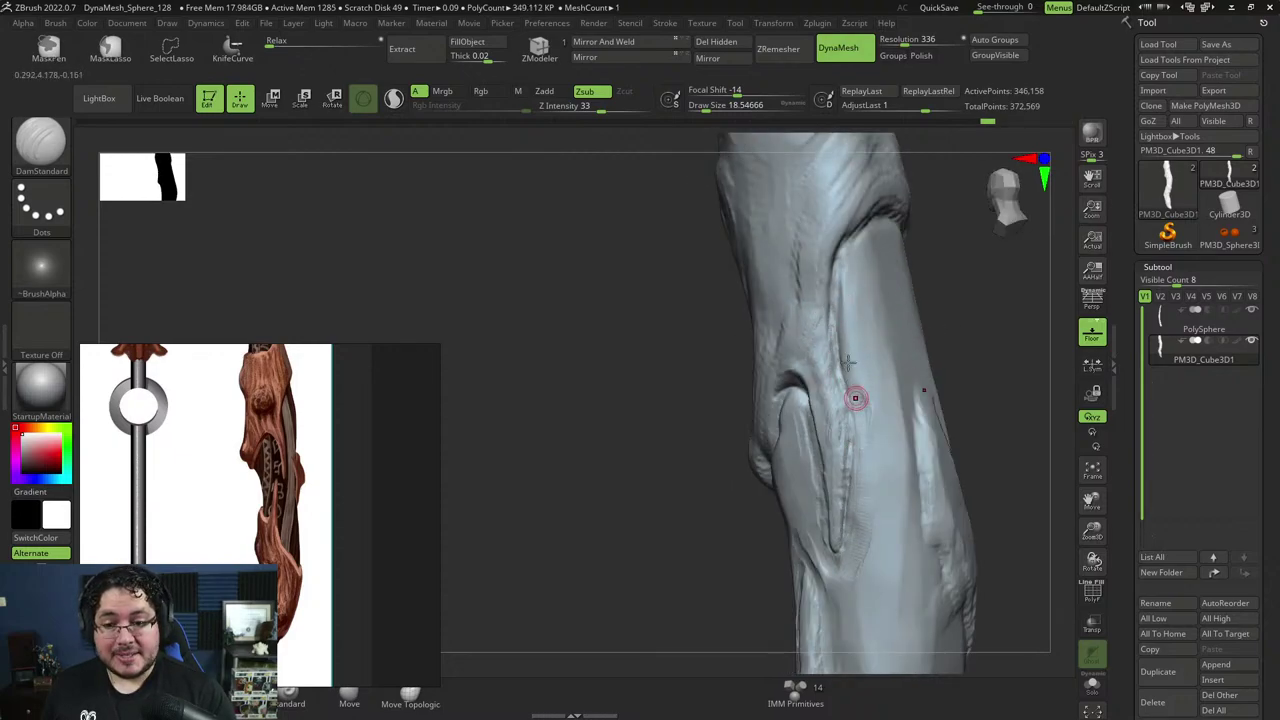
# Flatten the handle's side surface with TrimDynamic, enlarging it from about 45 to 65.
pyautogui.press('b')
pyautogui.press('c')
pyautogui.press('b')
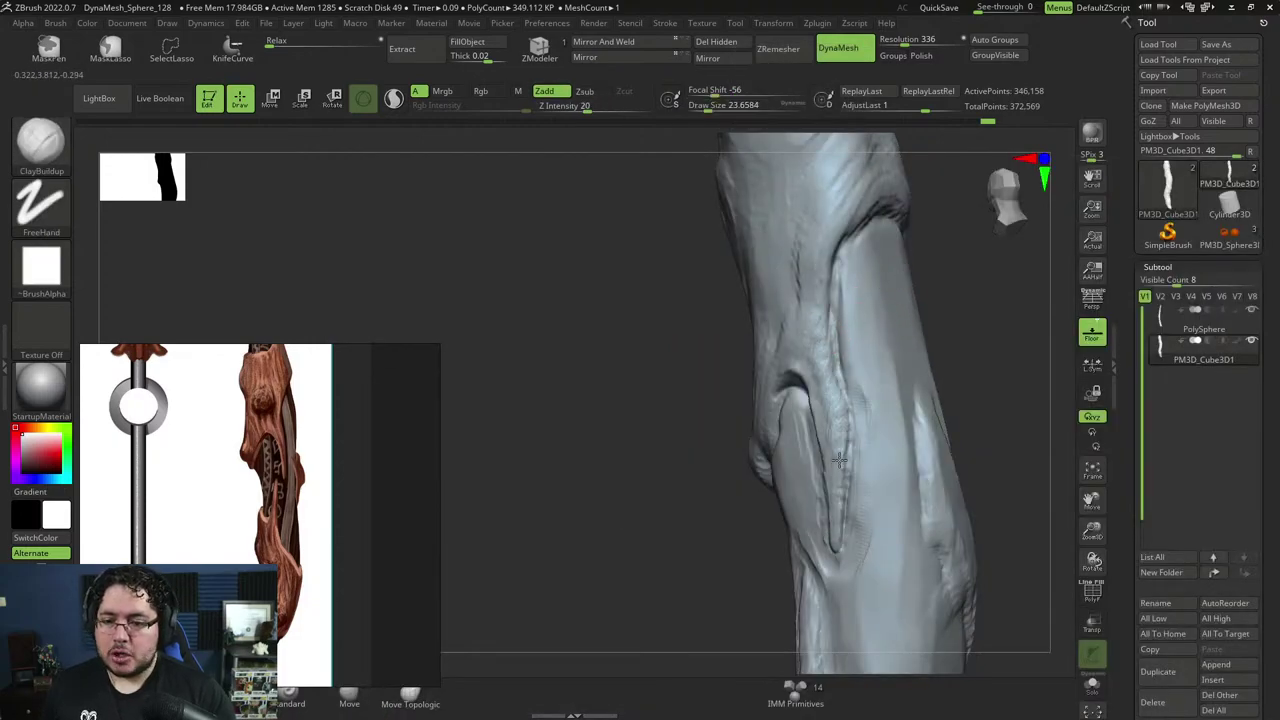
pyautogui.press('b')
pyautogui.press('t')
pyautogui.press('d')
pyautogui.press('space')
pyautogui.moveTo(832, 432); pyautogui.dragTo(842, 432)
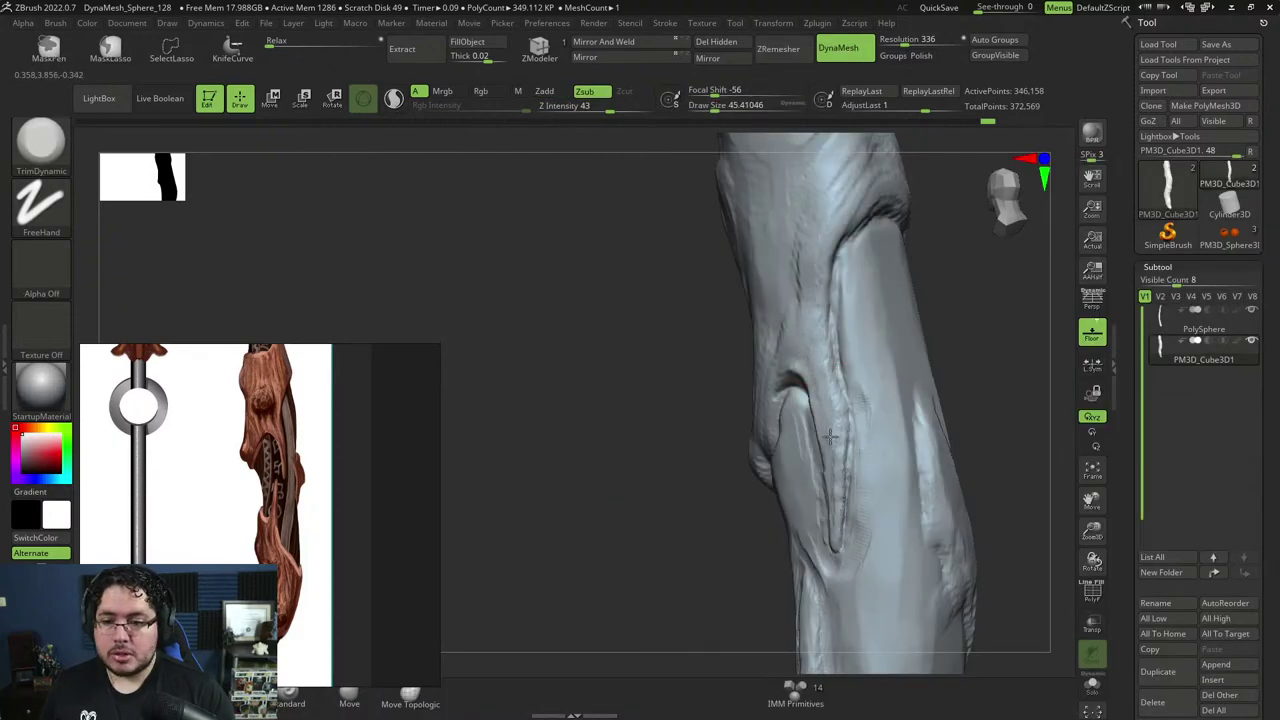
pyautogui.moveTo(834, 462); pyautogui.dragTo(740, 458, button='right')
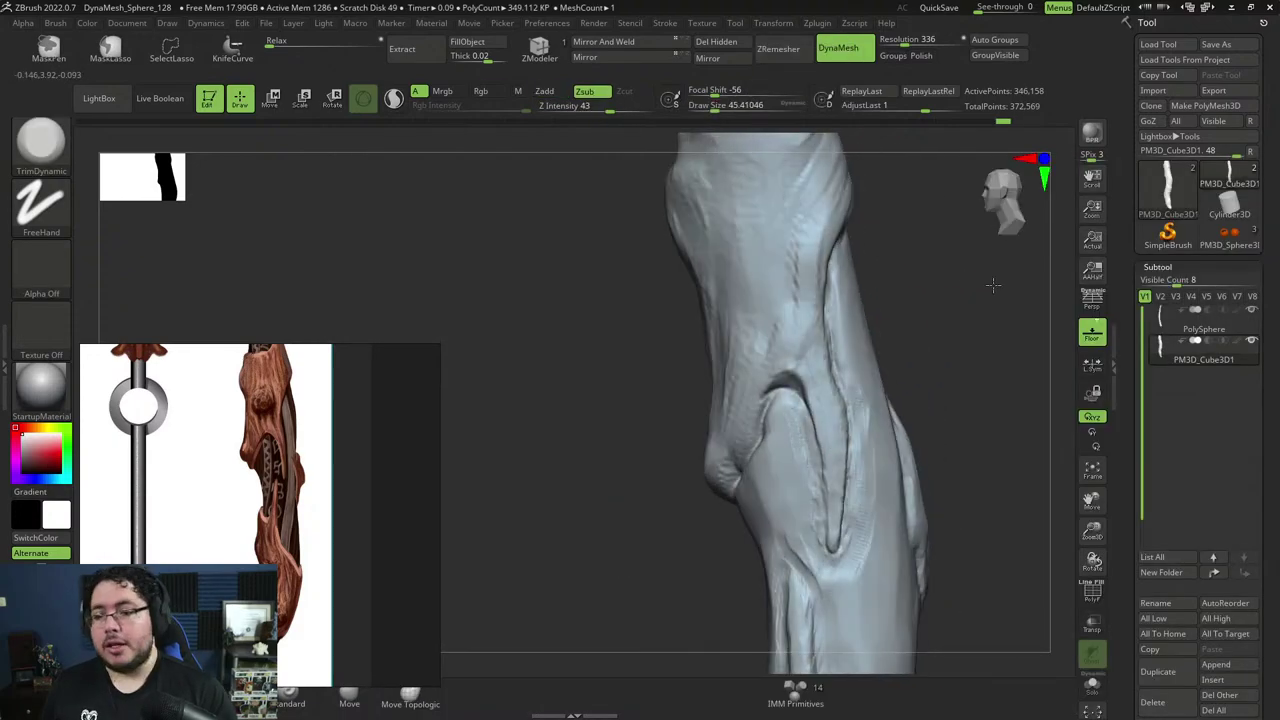
pyautogui.moveTo(806, 340)
pyautogui.mouseDown()
pyautogui.moveTo(795, 340)
pyautogui.moveTo(794, 295)
pyautogui.mouseUp()
pyautogui.press('space')
pyautogui.moveTo(786, 282); pyautogui.dragTo(799, 243)
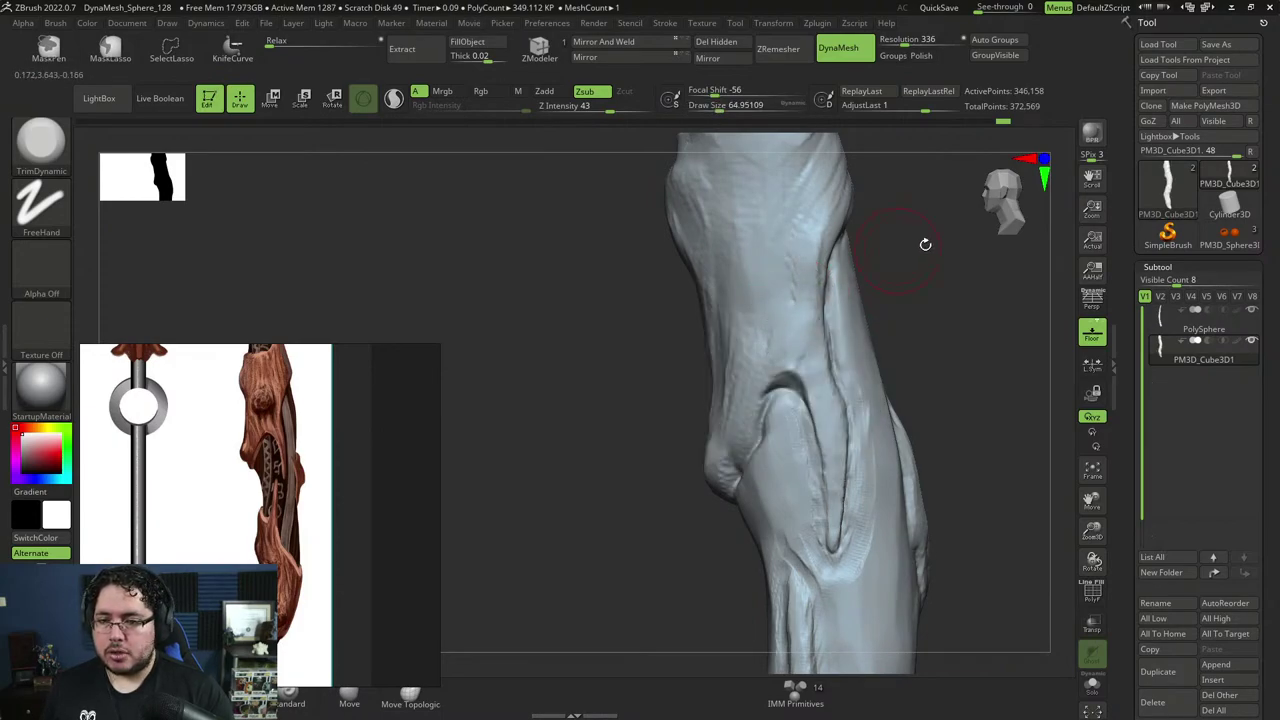
pyautogui.moveTo(925, 244); pyautogui.dragTo(866, 211, button='right')
# Set ClayBuildup to size 29, then flatten the wood beside the knot with TrimDynamic.
pyautogui.press('b')
pyautogui.press('c')
pyautogui.press('b')
pyautogui.press('space')
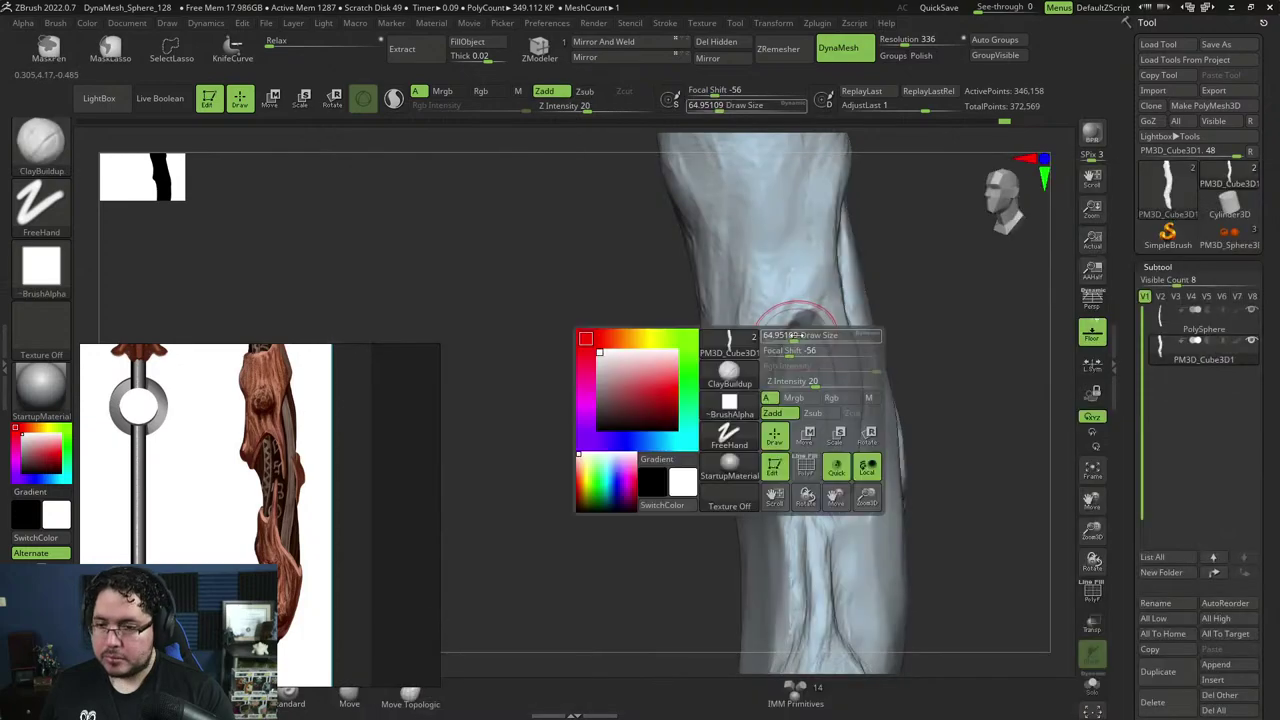
pyautogui.moveTo(800, 336); pyautogui.dragTo(786, 336)
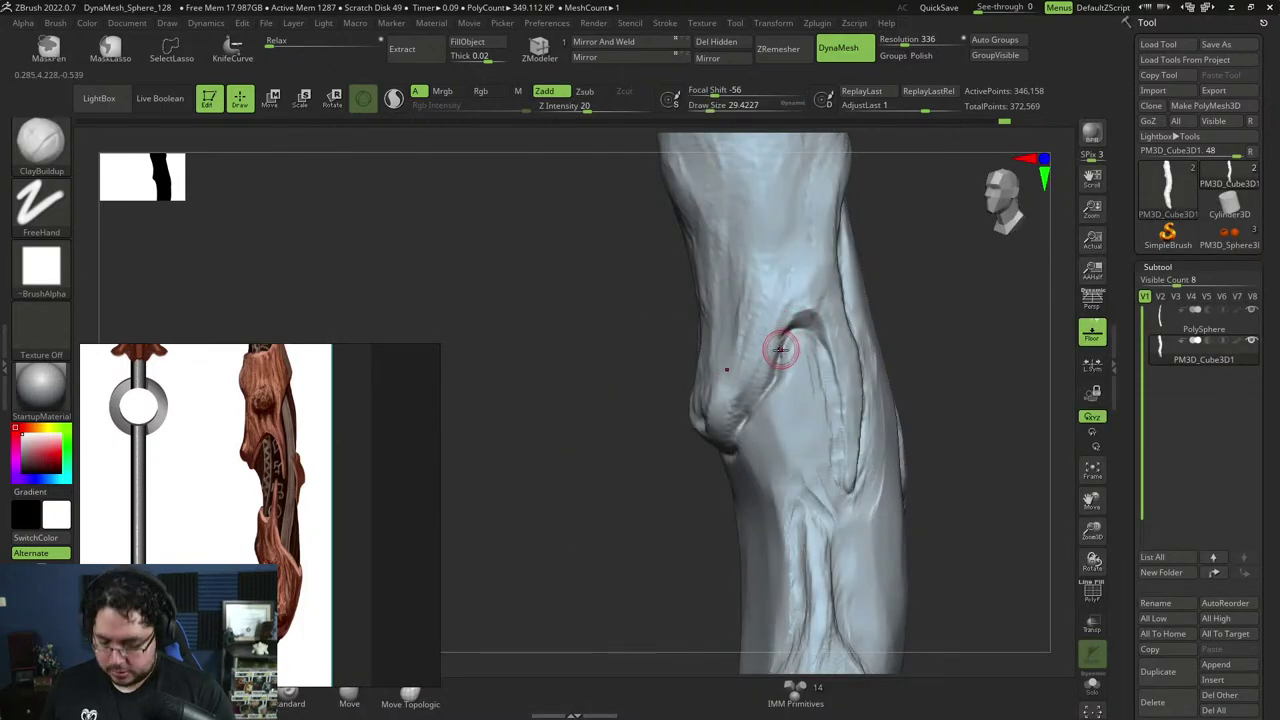
pyautogui.press('b')
pyautogui.press('t')
pyautogui.press('d')
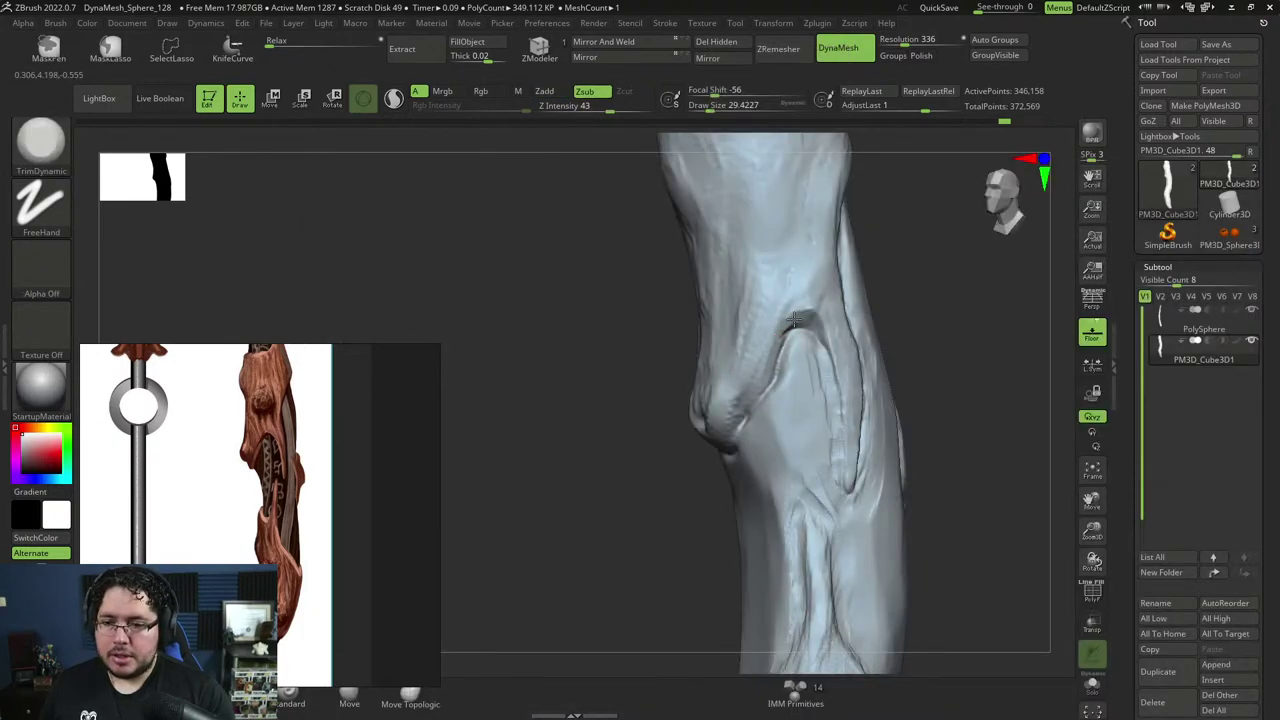
pyautogui.moveTo(812, 324); pyautogui.dragTo(820, 338)
# Trim the wood beside the groove with TrimDynamic at size 24, then enlarge it to 38.
pyautogui.moveTo(831, 363); pyautogui.dragTo(858, 352, button='right')
pyautogui.press('space')
pyautogui.moveTo(841, 324); pyautogui.dragTo(836, 324)
pyautogui.moveTo(830, 348); pyautogui.dragTo(838, 397)
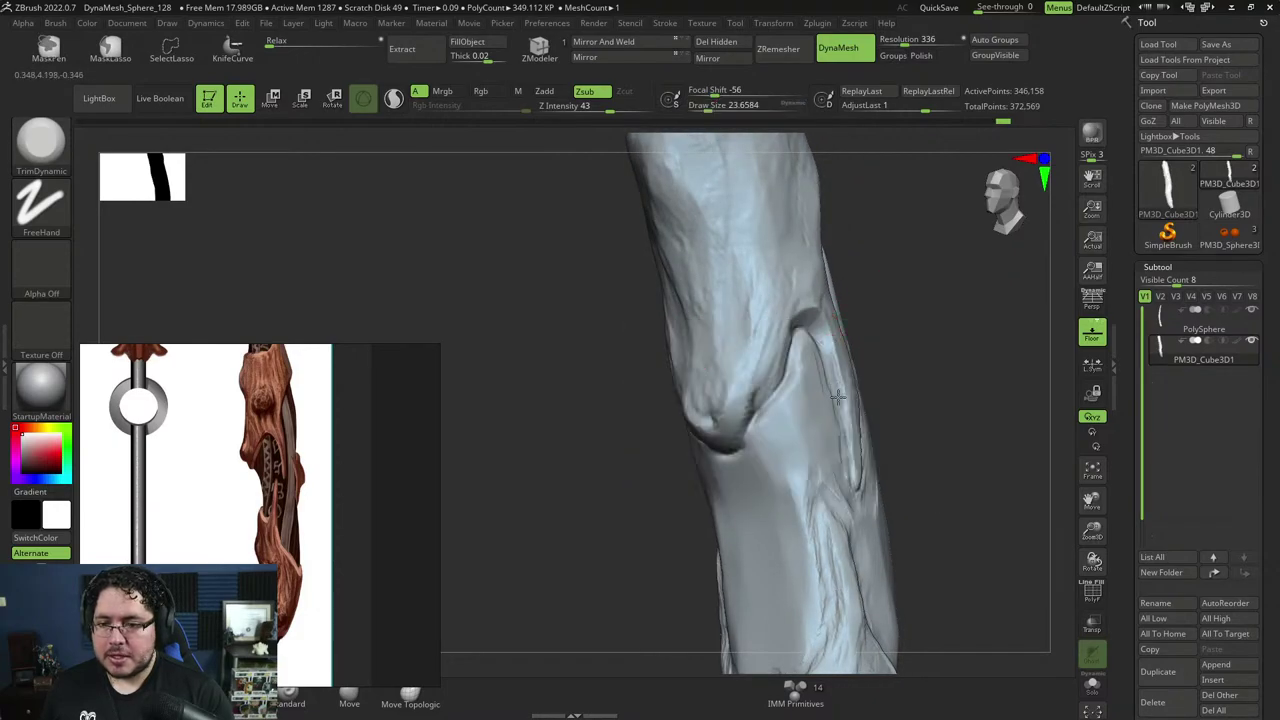
pyautogui.moveTo(868, 316); pyautogui.dragTo(838, 320, button='right')
pyautogui.press('space')
pyautogui.moveTo(827, 340); pyautogui.dragTo(818, 395)
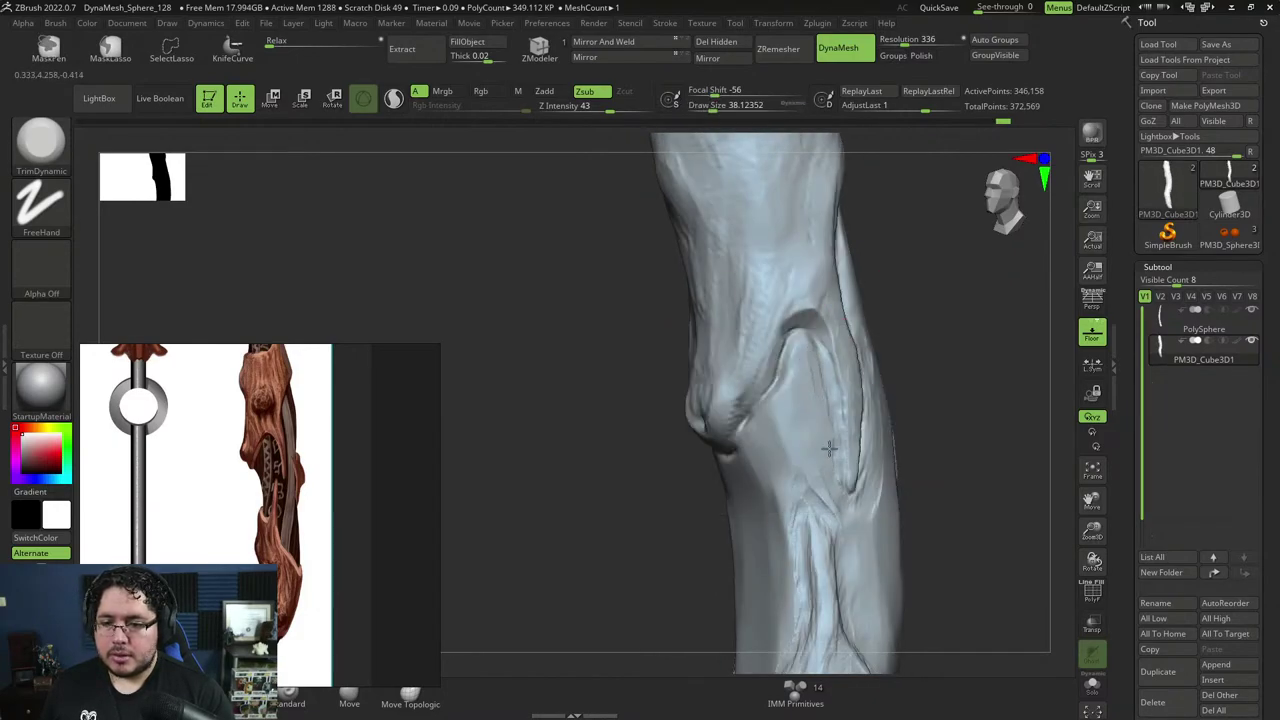
# Switch to the DamStandard crease brush, shrink it slightly and tilt the view toward the knot.
pyautogui.press('b')
pyautogui.press('d')
pyautogui.press('s')
pyautogui.press('space')
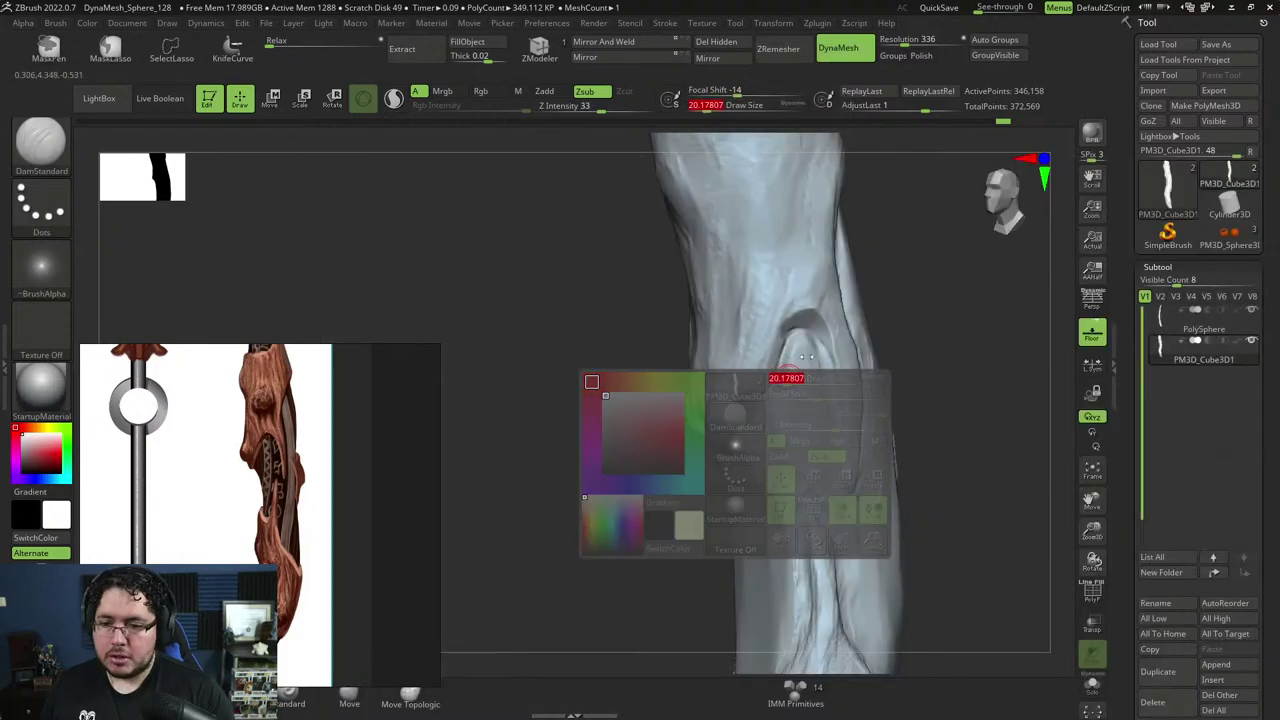
pyautogui.moveTo(806, 357); pyautogui.dragTo(836, 340, button='right')
pyautogui.press('space')
pyautogui.moveTo(804, 324); pyautogui.dragTo(801, 323)
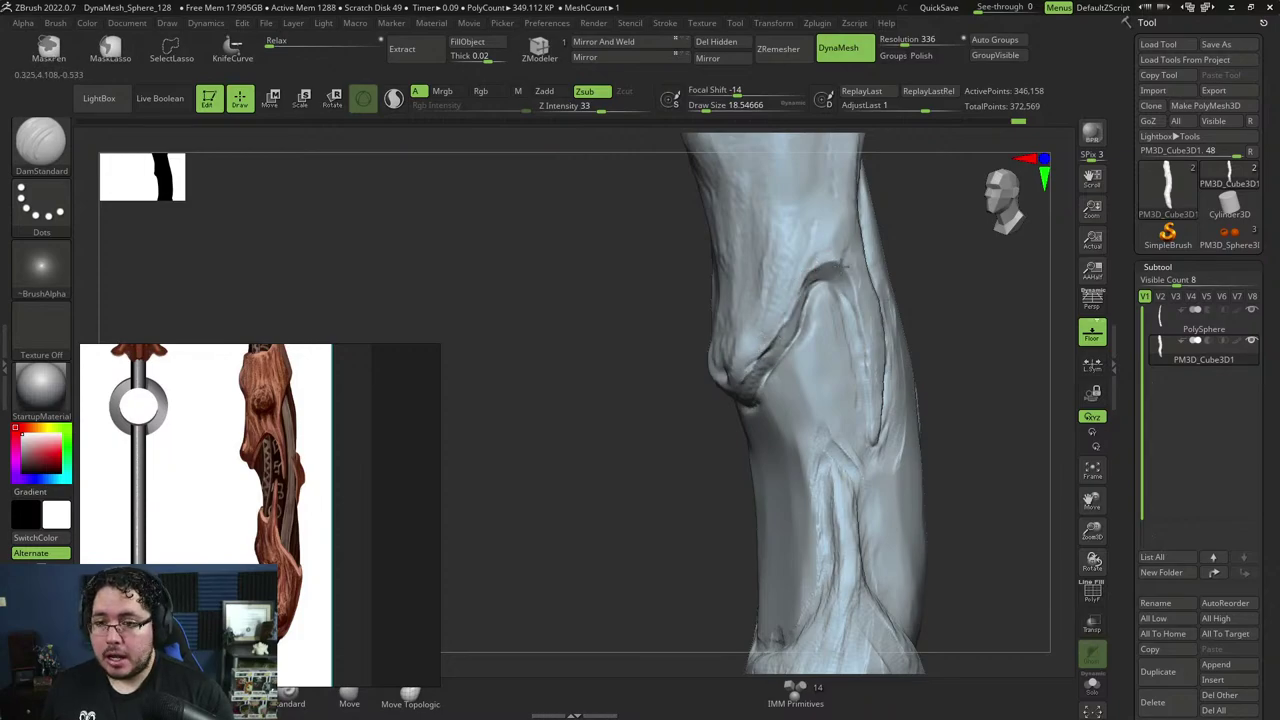
pyautogui.moveTo(934, 249); pyautogui.dragTo(982, 207, button='right')
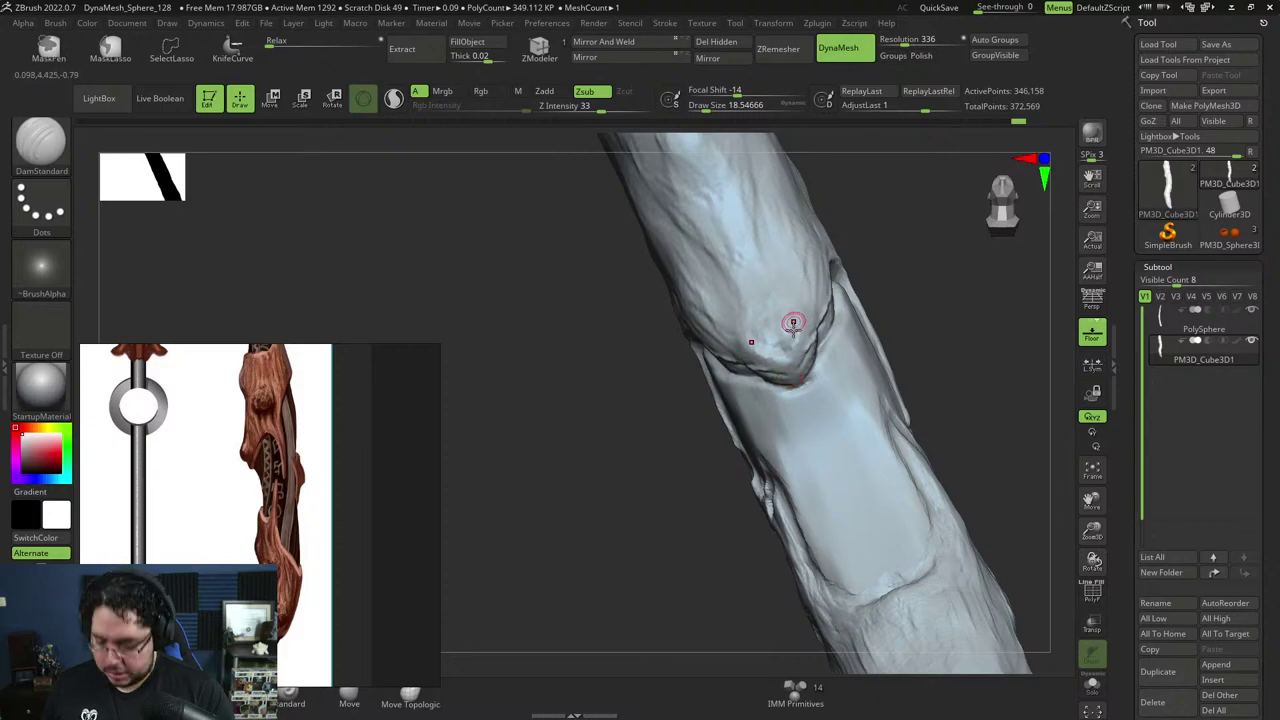
# Reshape the notch with ClayBuildup, then enlarge the brush to about 48.
pyautogui.press('b')
pyautogui.press('t')
pyautogui.press('d')
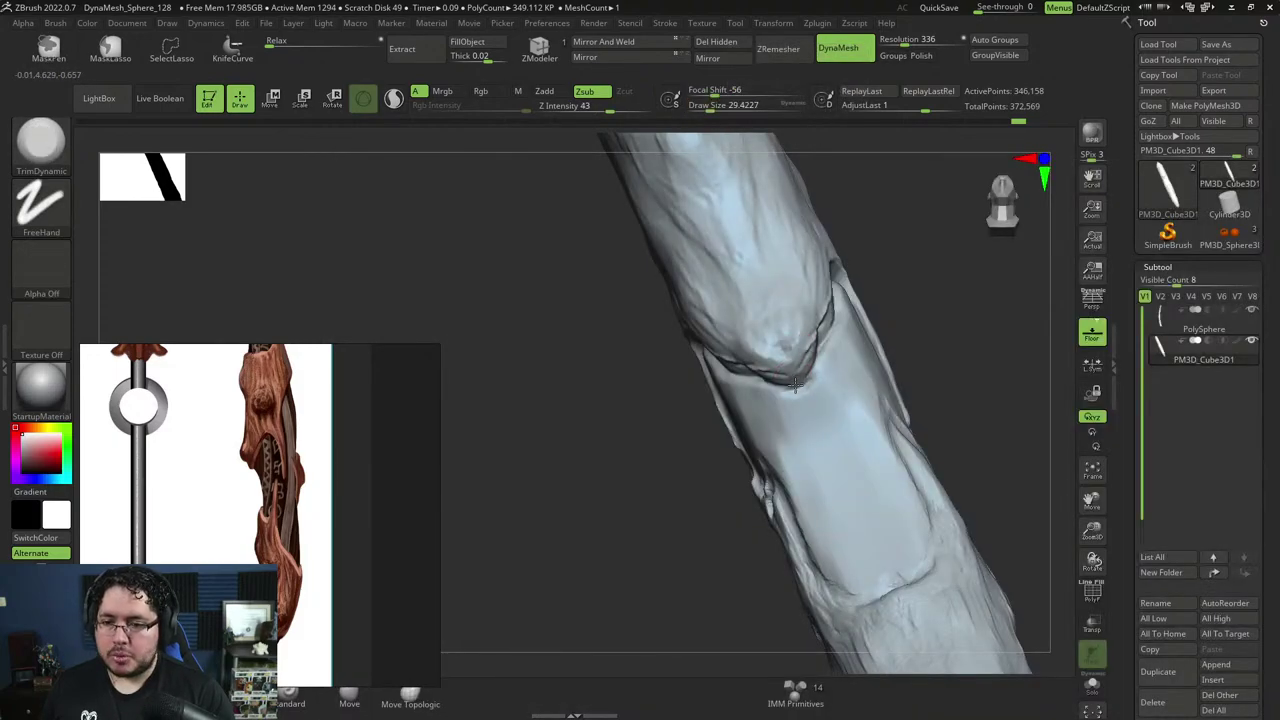
pyautogui.moveTo(898, 291); pyautogui.dragTo(805, 367, button='right')
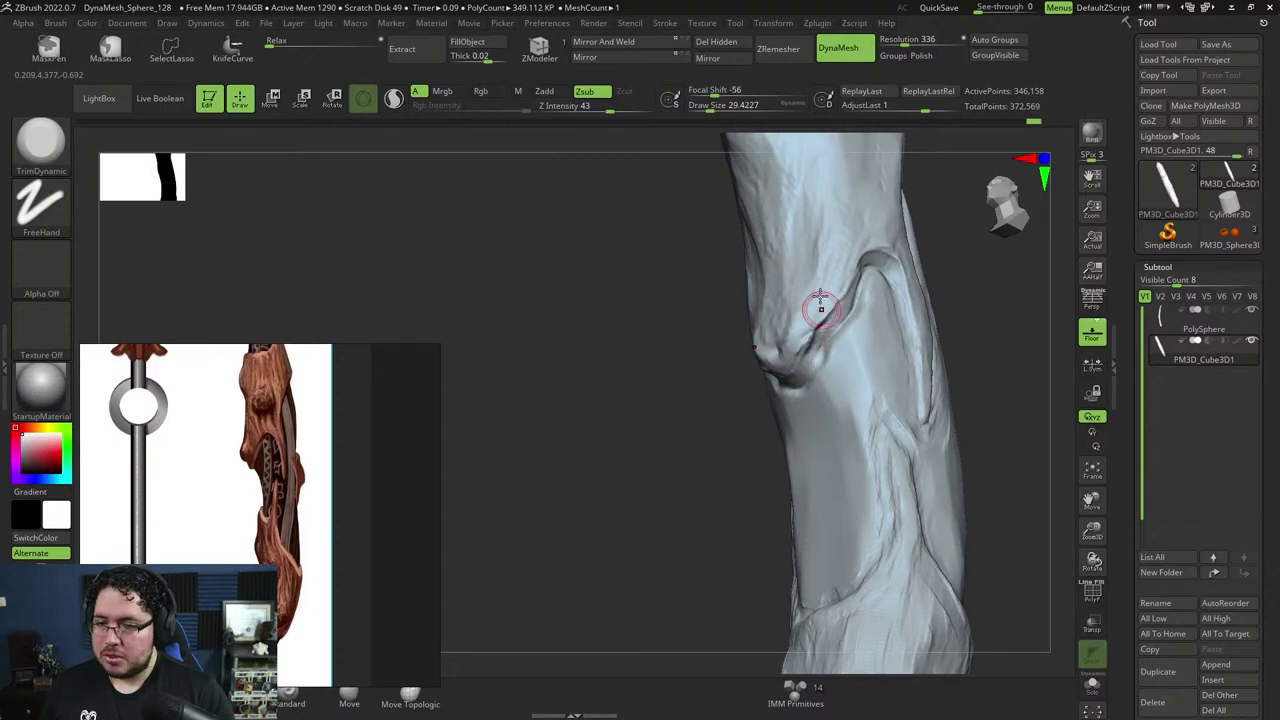
pyautogui.press('b')
pyautogui.press('c')
pyautogui.press('b')
pyautogui.press('space')
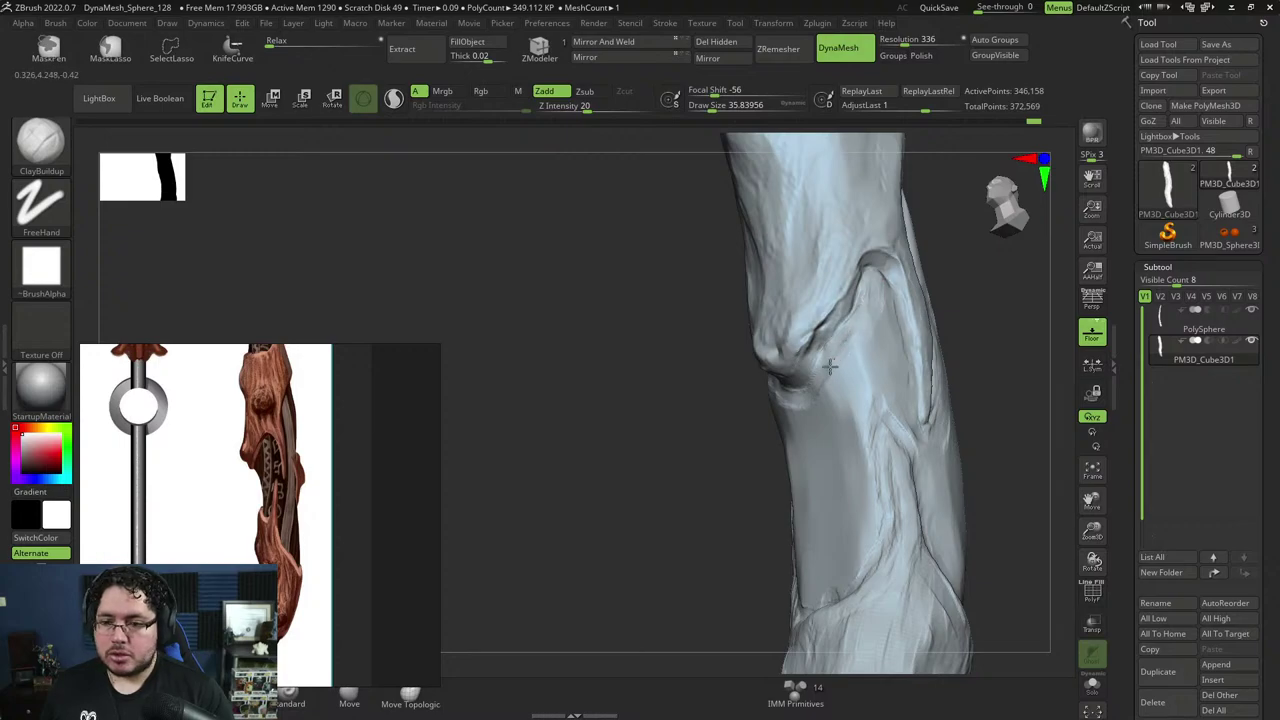
pyautogui.moveTo(830, 366)
pyautogui.mouseDown()
pyautogui.moveTo(857, 343)
pyautogui.moveTo(807, 402)
pyautogui.mouseUp()
pyautogui.press(']')
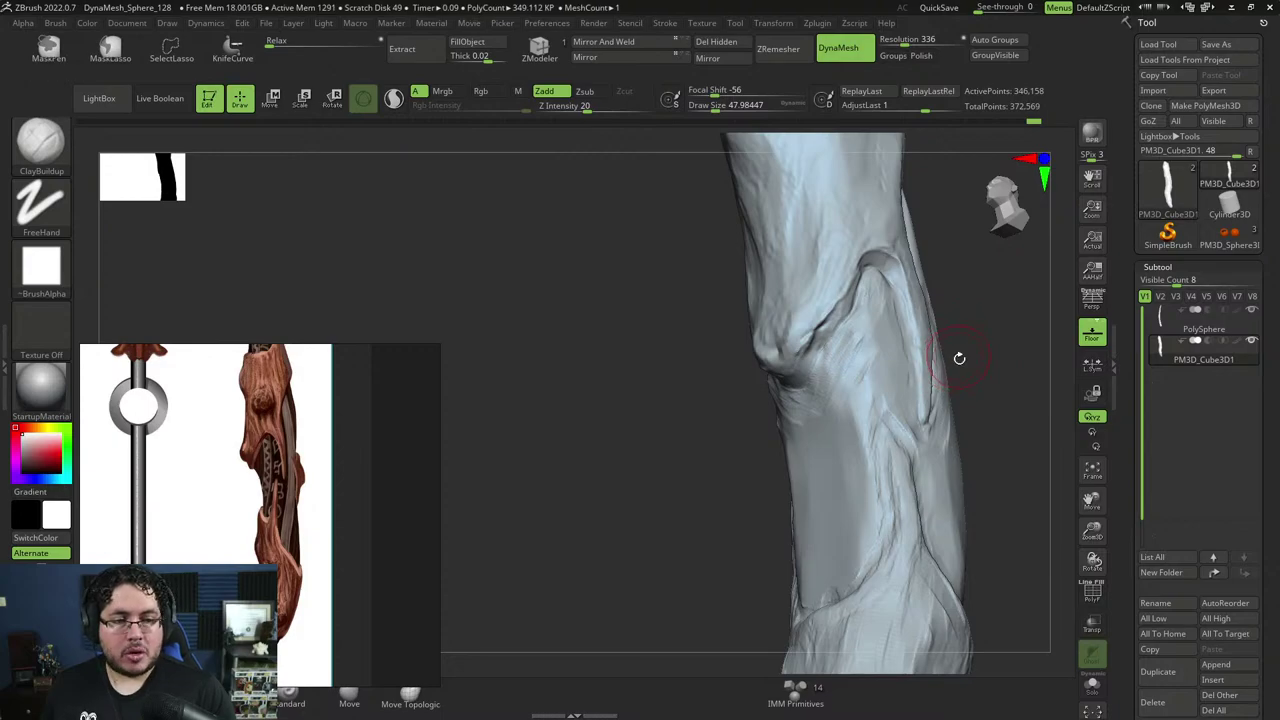
# Shrink the brush to 34, then switch to DamStandard at size 11.
pyautogui.moveTo(973, 362); pyautogui.dragTo(950, 358)
pyautogui.press('space')
pyautogui.moveTo(800, 409); pyautogui.dragTo(794, 409)
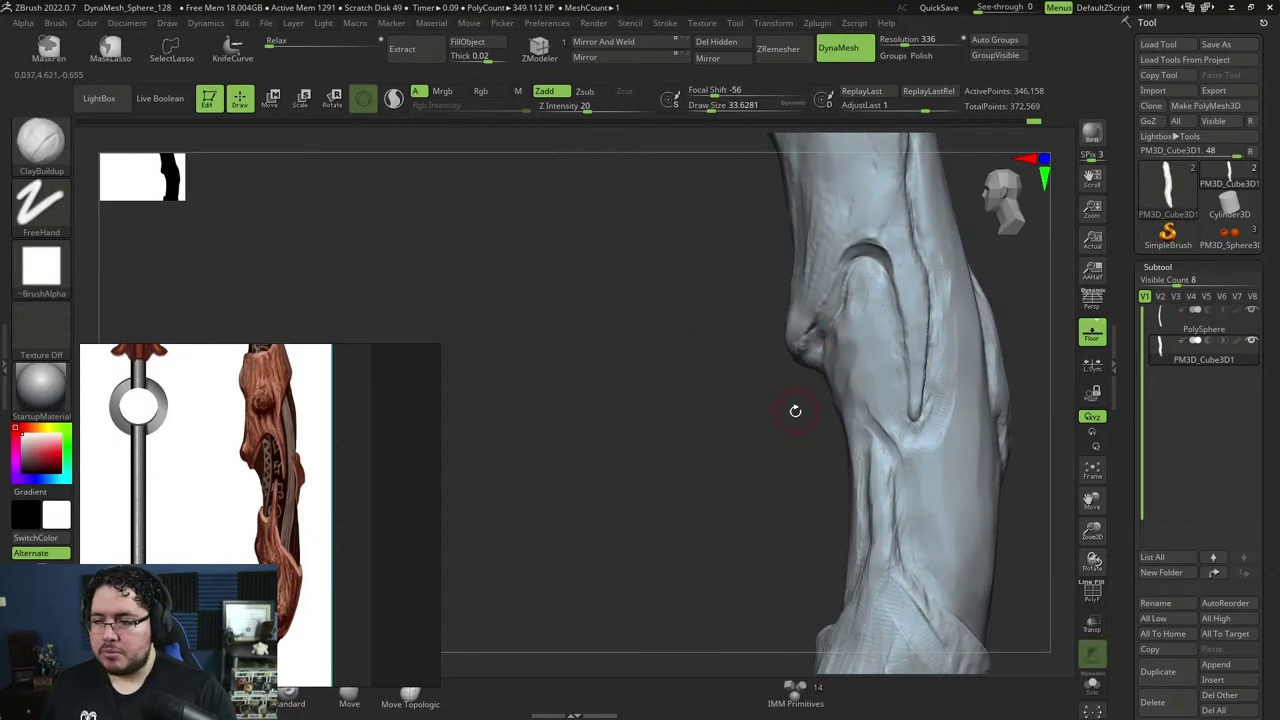
pyautogui.press('b')
pyautogui.press('d')
pyautogui.press('s')
pyautogui.press('space')
pyautogui.moveTo(854, 327); pyautogui.dragTo(842, 327)
# Carve a short crease into the handle, extending it with the brush enlarged to about 18.
pyautogui.moveTo(836, 376); pyautogui.dragTo(803, 380, button='right')
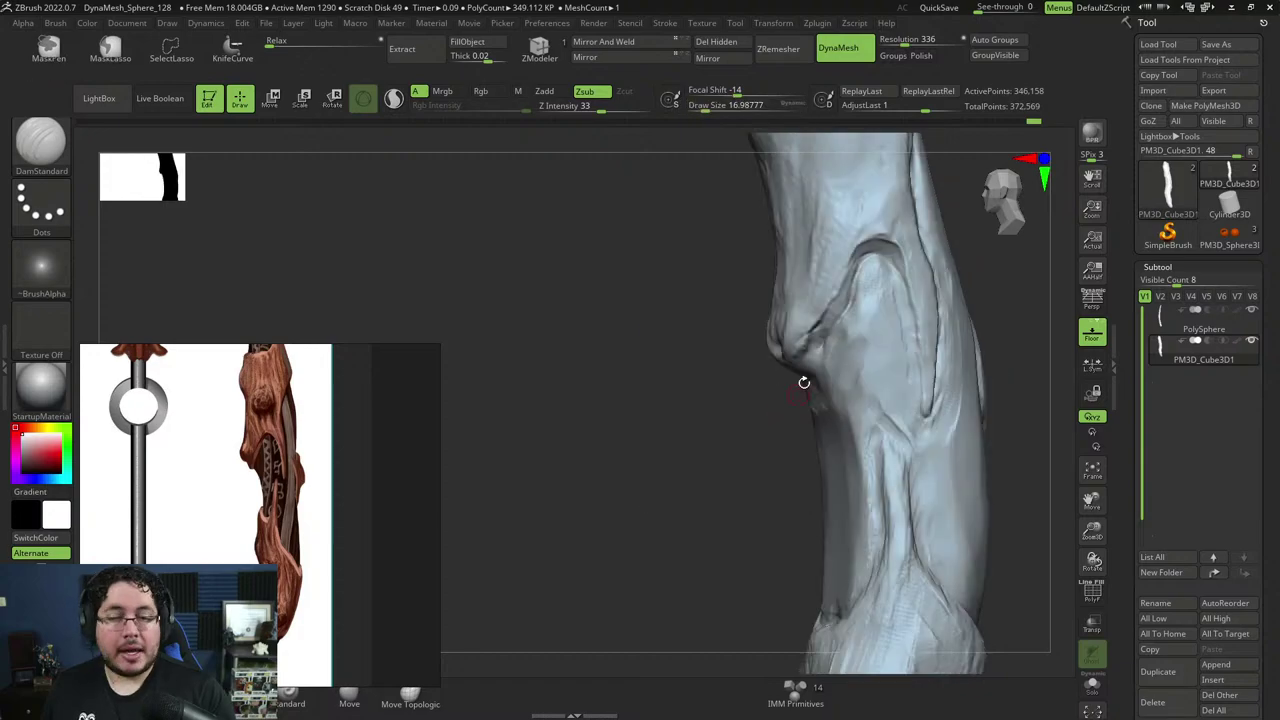
pyautogui.press('space')
pyautogui.moveTo(841, 328); pyautogui.dragTo(812, 361)
pyautogui.moveTo(773, 411); pyautogui.dragTo(818, 355)
pyautogui.press('space')
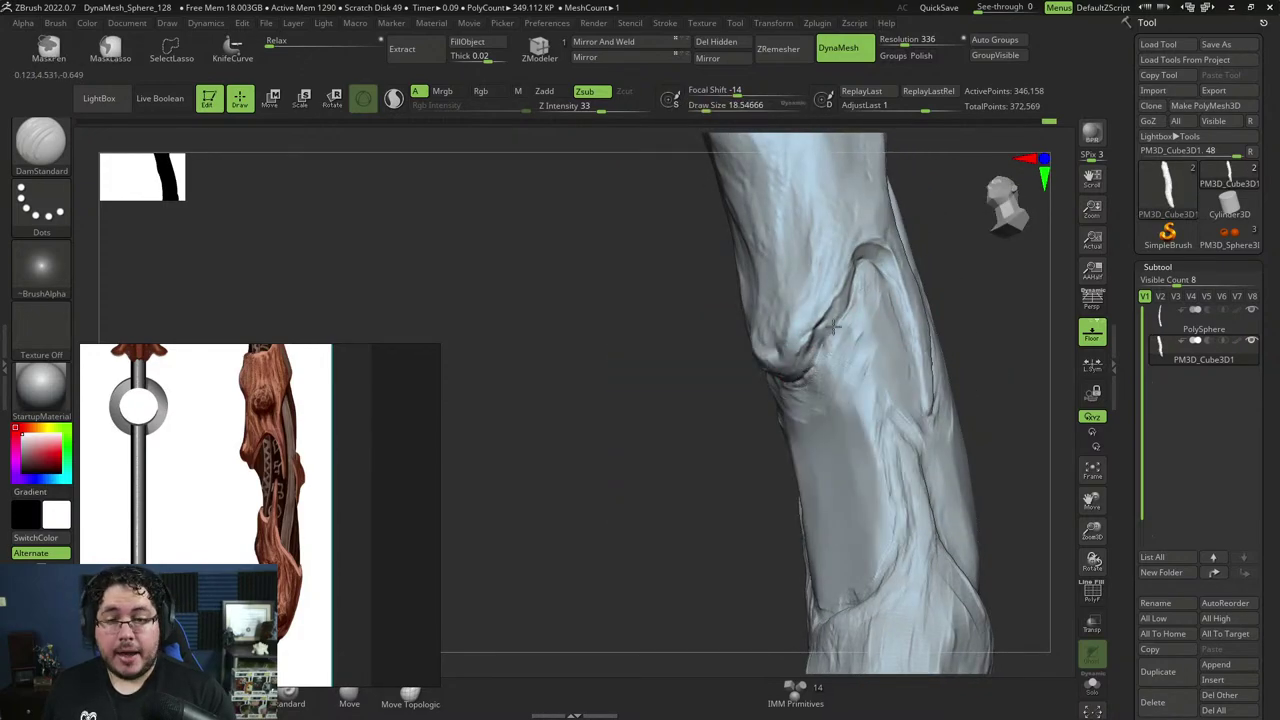
pyautogui.moveTo(851, 303); pyautogui.dragTo(860, 270)
# Orbit in close to the knot and set TrimDynamic to size 88.
pyautogui.moveTo(1005, 250)
pyautogui.mouseDown()
pyautogui.moveTo(971, 234)
pyautogui.moveTo(953, 244)
pyautogui.mouseUp()
pyautogui.moveTo(920, 311)
pyautogui.keyDown('alt'); pyautogui.mouseDown()
pyautogui.moveTo(934, 351)
pyautogui.moveTo(921, 379)
pyautogui.mouseUp(); pyautogui.keyUp('alt')
pyautogui.moveTo(920, 379)
pyautogui.mouseDown(button='right')
pyautogui.moveTo(926, 423)
pyautogui.moveTo(943, 351)
pyautogui.moveTo(963, 391)
pyautogui.moveTo(896, 305)
pyautogui.mouseUp(button='right')
pyautogui.moveTo(680, 437); pyautogui.dragTo(710, 348, button='right')
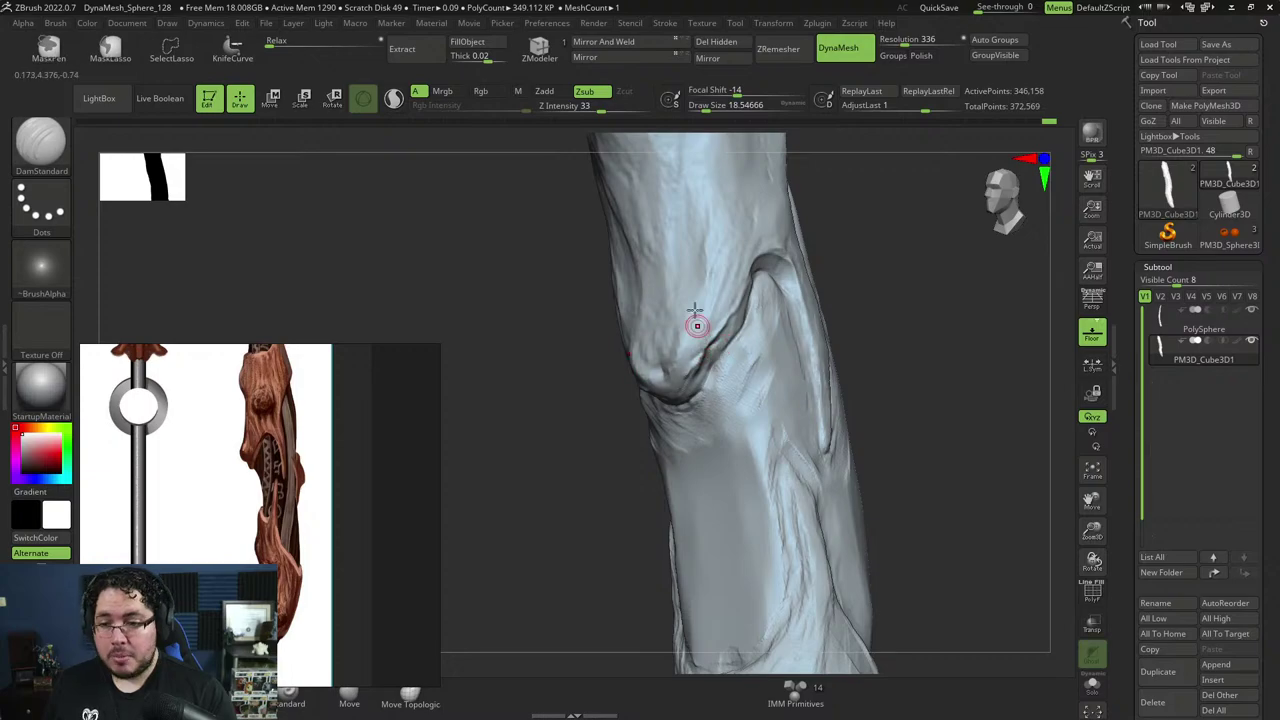
pyautogui.press('b')
pyautogui.press('t')
pyautogui.press('d')
pyautogui.press('space')
pyautogui.press('space')
pyautogui.moveTo(702, 308)
pyautogui.mouseDown()
pyautogui.moveTo(716, 308)
pyautogui.moveTo(656, 362)
pyautogui.moveTo(672, 358)
pyautogui.mouseUp()
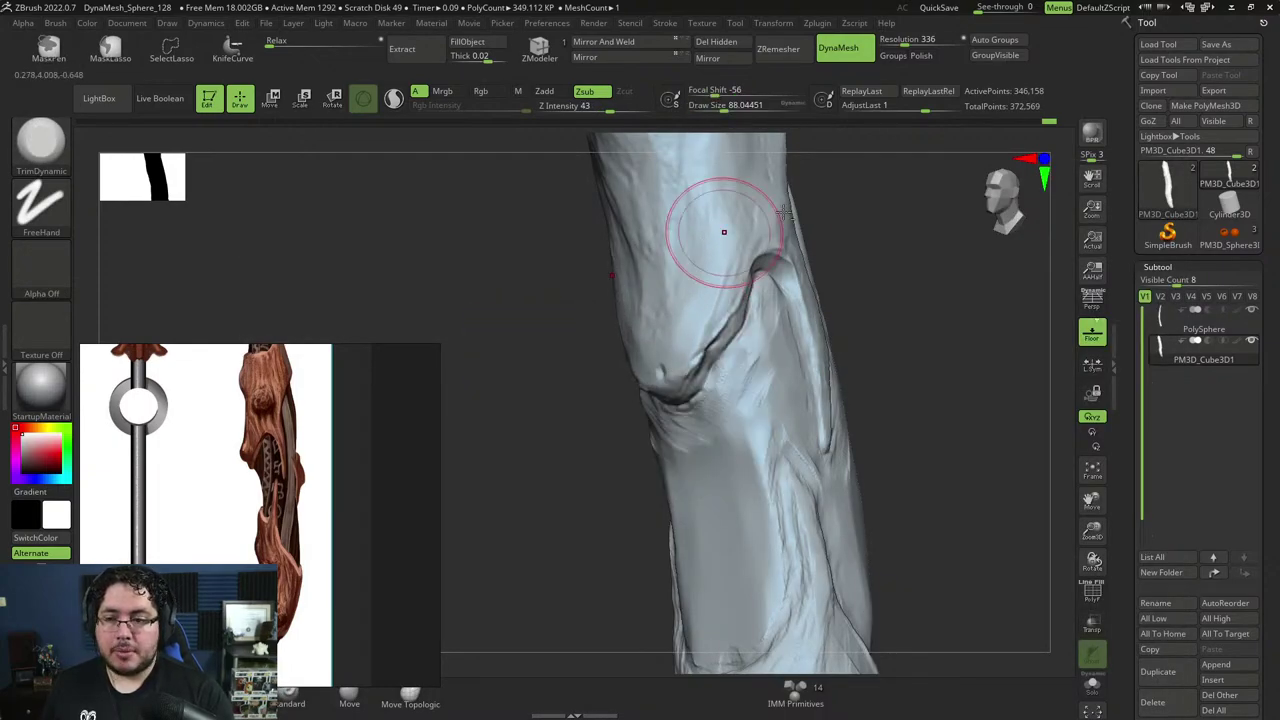
# Trim the branch surface above the knot flatter with TrimDynamic at size 65, then shrink it to 34.
pyautogui.moveTo(720, 229)
pyautogui.mouseDown(button='right')
pyautogui.moveTo(864, 315)
pyautogui.moveTo(700, 330)
pyautogui.mouseUp(button='right')
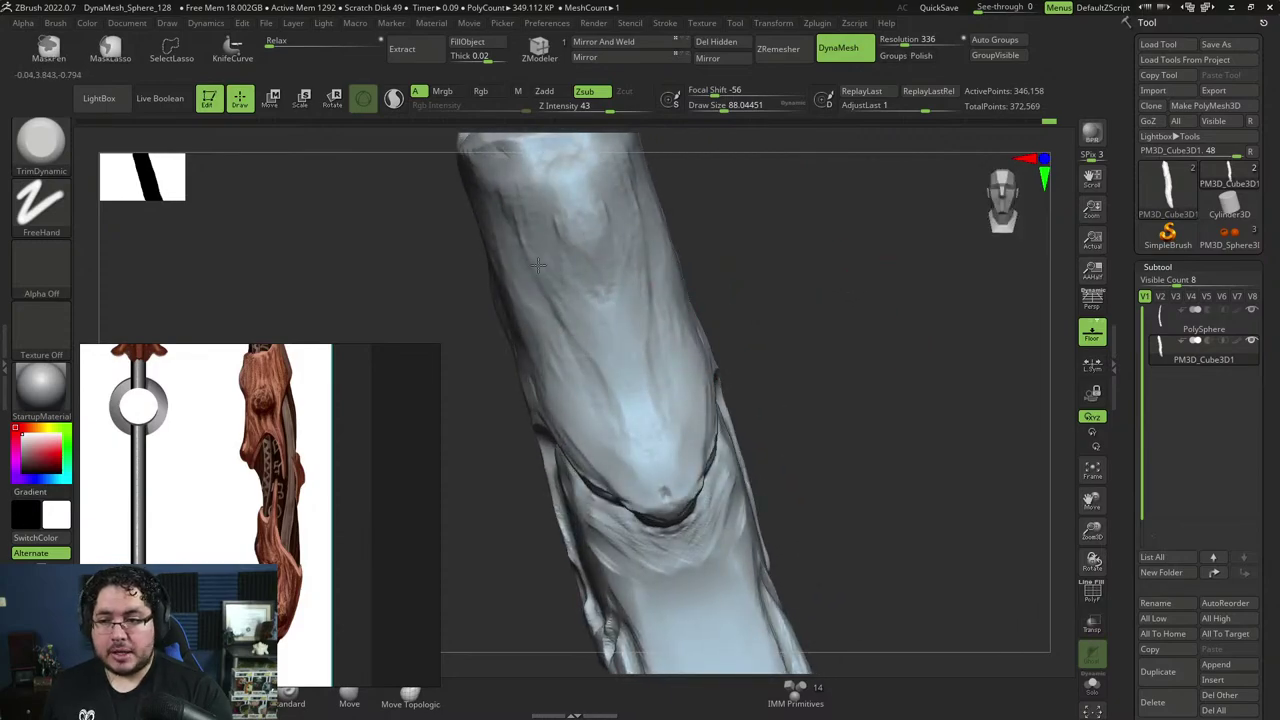
pyautogui.moveTo(547, 237)
pyautogui.mouseDown(button='right')
pyautogui.moveTo(737, 249)
pyautogui.moveTo(565, 275)
pyautogui.mouseUp(button='right')
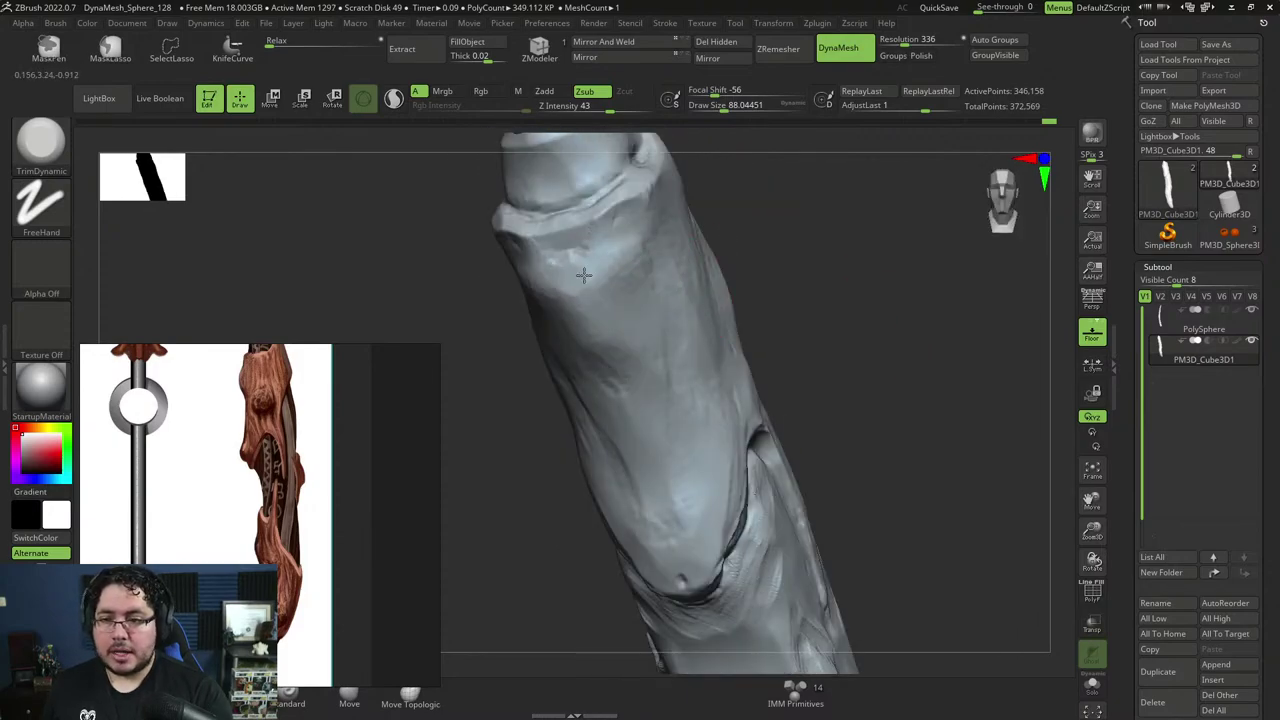
pyautogui.moveTo(925, 230)
pyautogui.mouseDown()
pyautogui.moveTo(874, 251)
pyautogui.moveTo(866, 291)
pyautogui.moveTo(909, 223)
pyautogui.mouseUp()
pyautogui.press('space')
pyautogui.moveTo(757, 368); pyautogui.dragTo(736, 366)
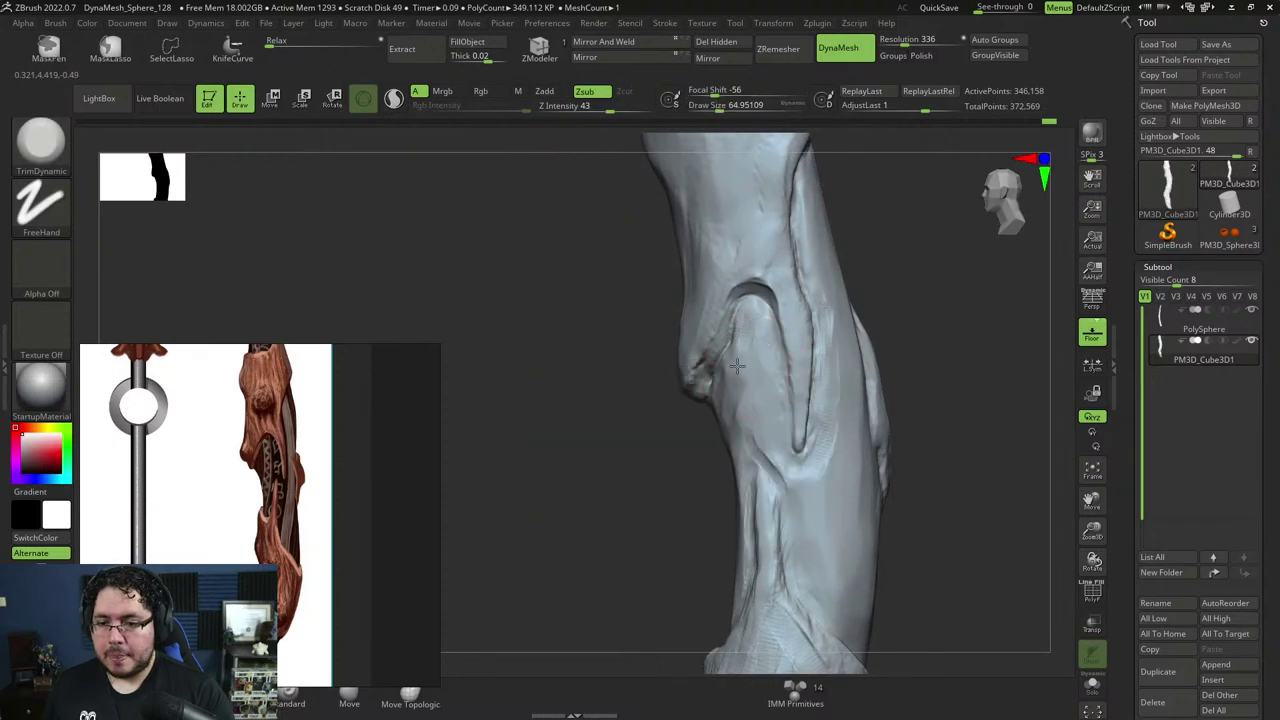
pyautogui.keyDown('alt'); pyautogui.moveTo(760, 447); pyautogui.dragTo(838, 273, button='right'); pyautogui.keyUp('alt')
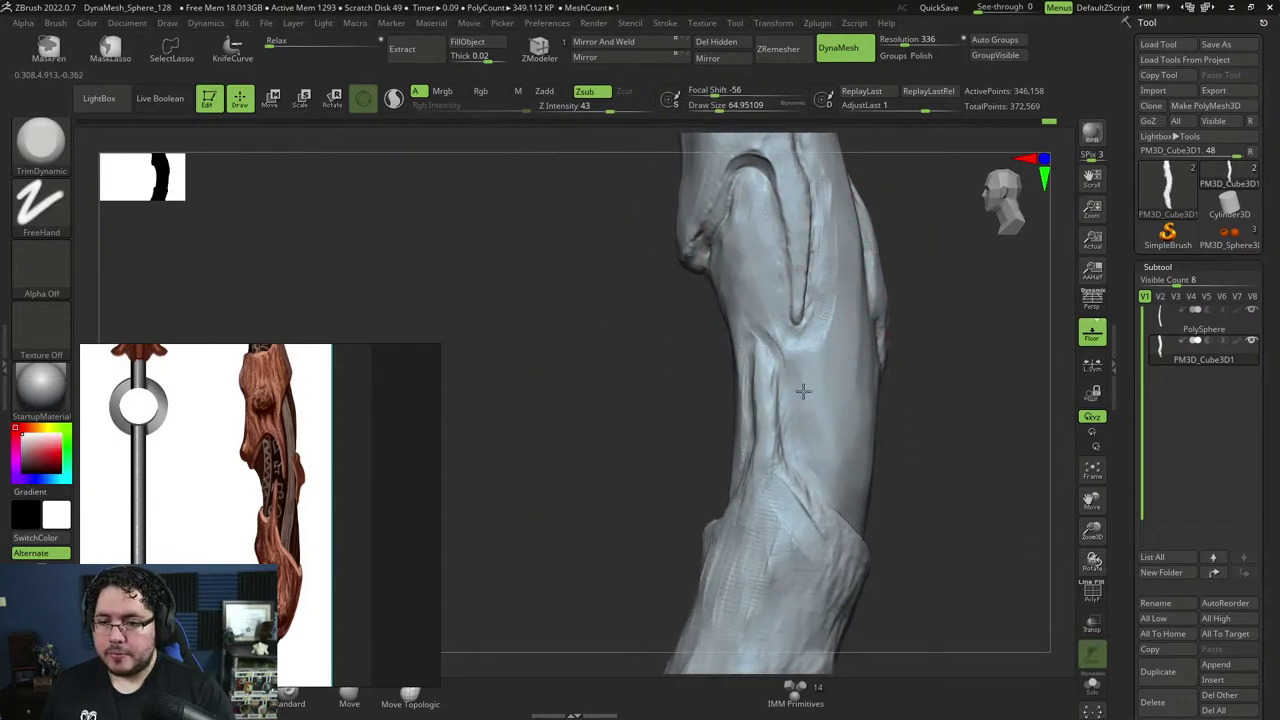
pyautogui.moveTo(765, 321); pyautogui.dragTo(788, 360)
pyautogui.press('[')
pyautogui.press('[')
pyautogui.press('[')
pyautogui.moveTo(906, 312); pyautogui.dragTo(949, 297)
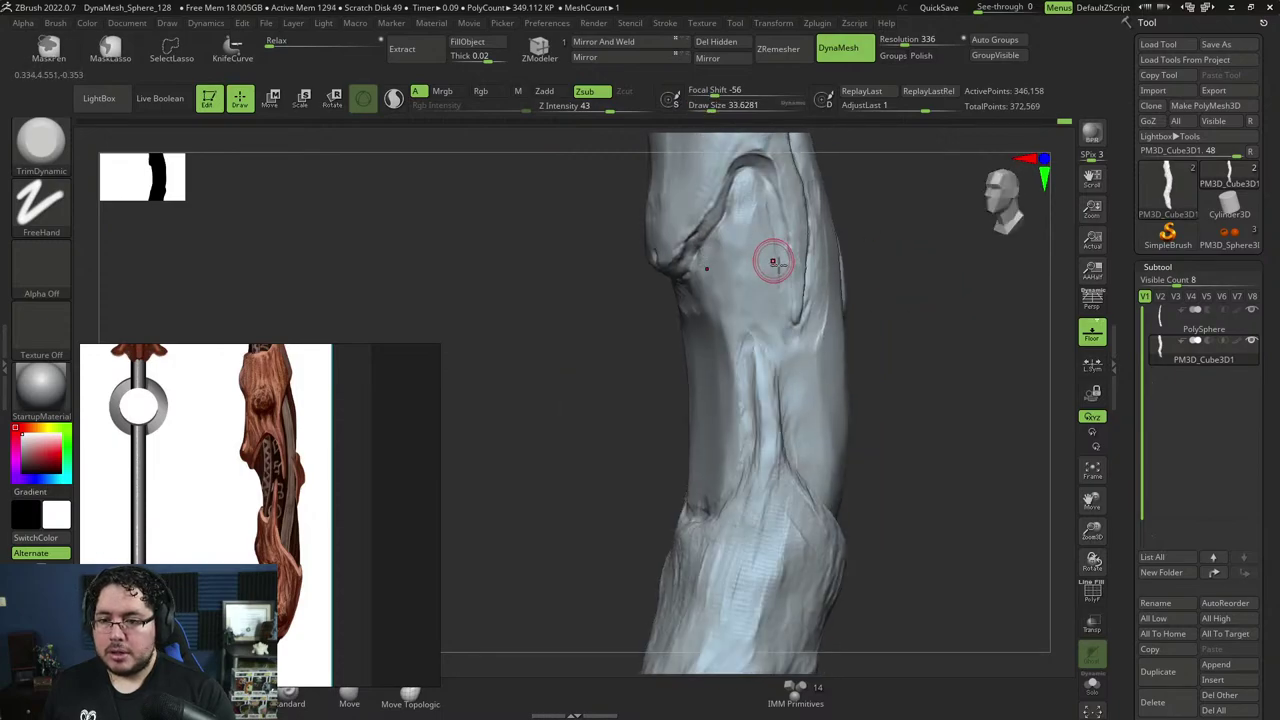
# Set DamStandard to size 22 and turn the handle to a side-on, zoomed-out view.
pyautogui.press('b')
pyautogui.press('d')
pyautogui.press('s')
pyautogui.press('space')
pyautogui.moveTo(780, 250); pyautogui.dragTo(771, 249)
pyautogui.press('space')
pyautogui.press('space')
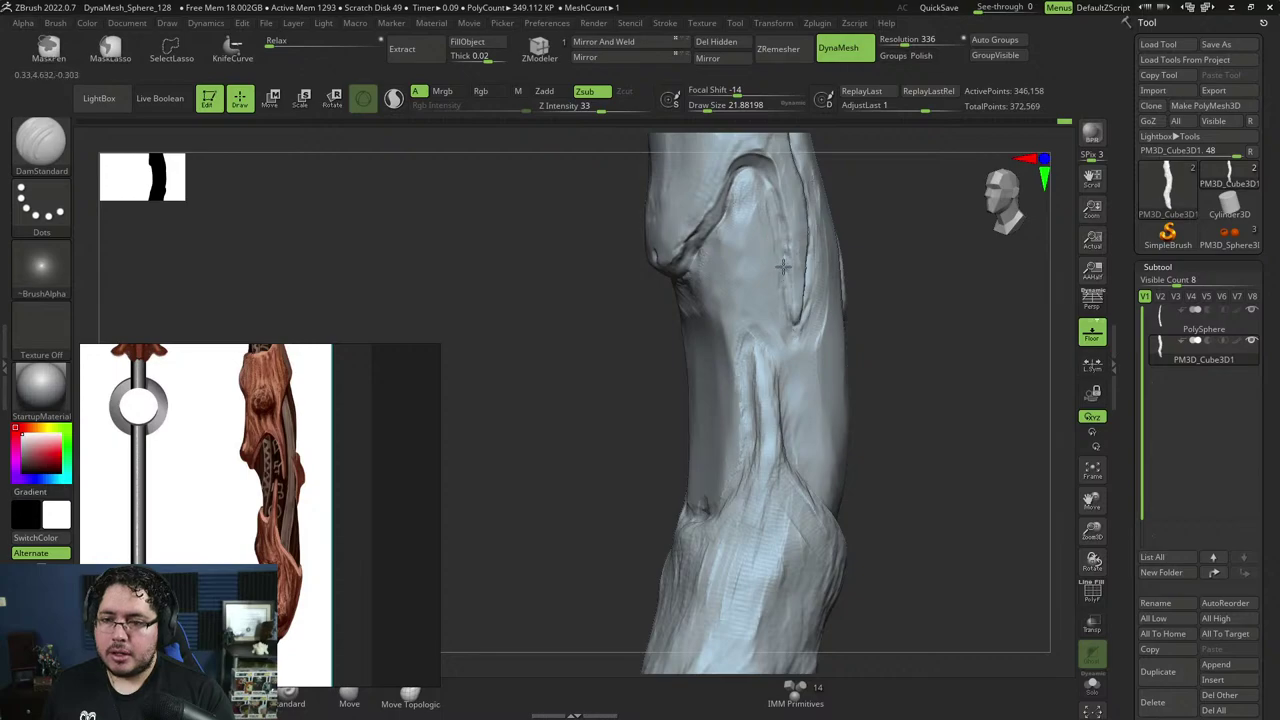
pyautogui.moveTo(908, 163); pyautogui.dragTo(923, 240)
pyautogui.moveTo(923, 240)
pyautogui.keyDown('ctrl'); pyautogui.mouseDown(button='right')
pyautogui.moveTo(857, 257)
pyautogui.moveTo(846, 300)
pyautogui.moveTo(922, 493)
pyautogui.moveTo(851, 449)
pyautogui.mouseUp(button='right'); pyautogui.keyUp('ctrl')
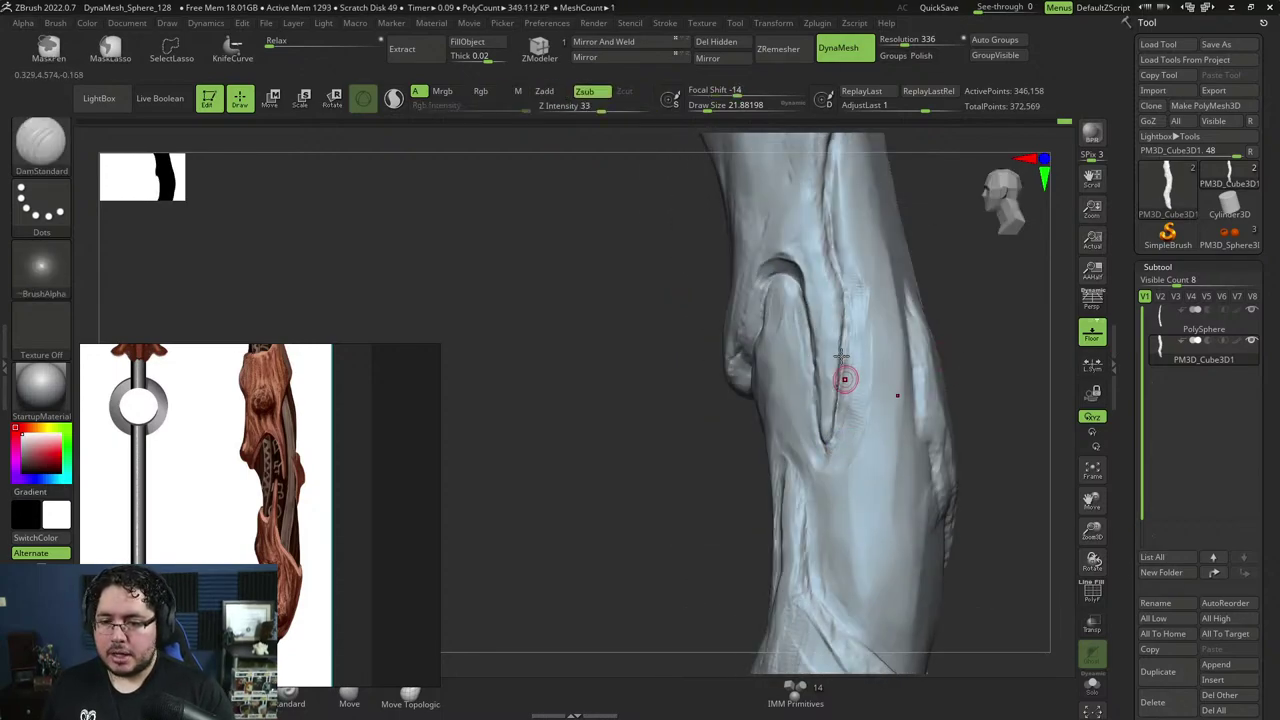
# Switch to TrimDynamic and enlarge it to about 62 for the handle's side planes.
pyautogui.press('b')
pyautogui.press('t')
pyautogui.press('d')
pyautogui.press('space')
pyautogui.press('space')
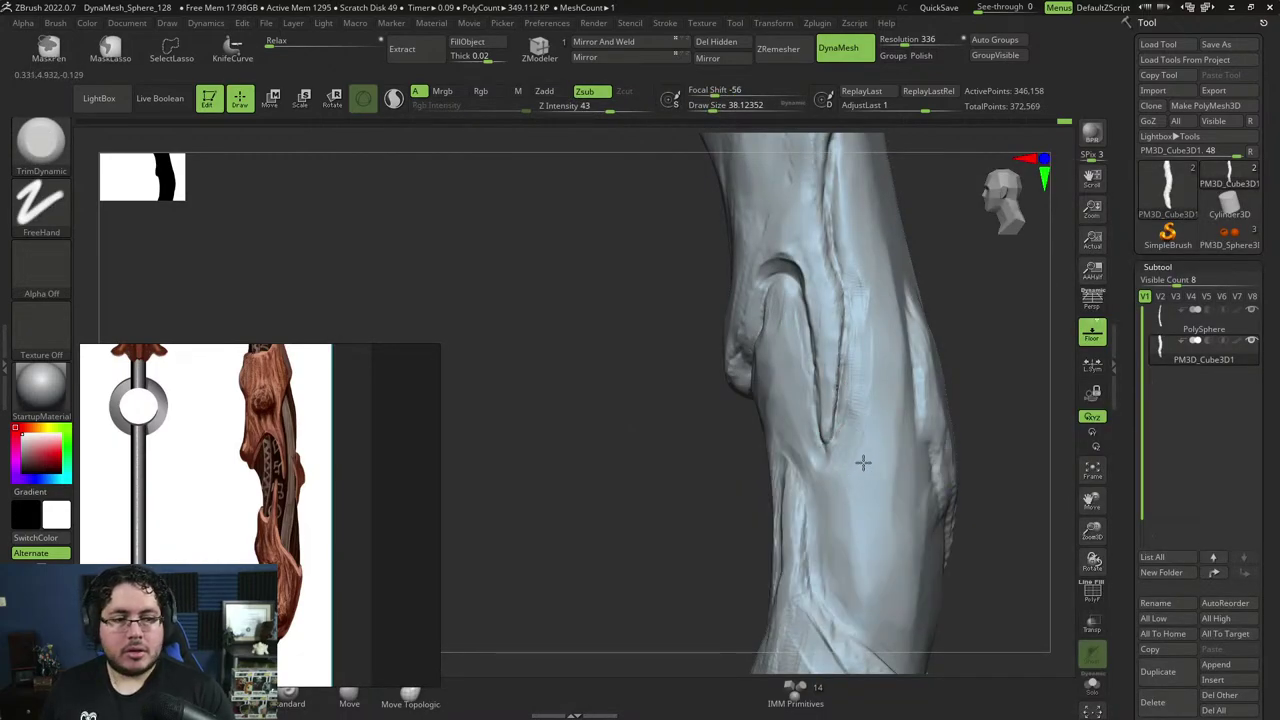
pyautogui.moveTo(951, 423); pyautogui.dragTo(986, 386, button='right')
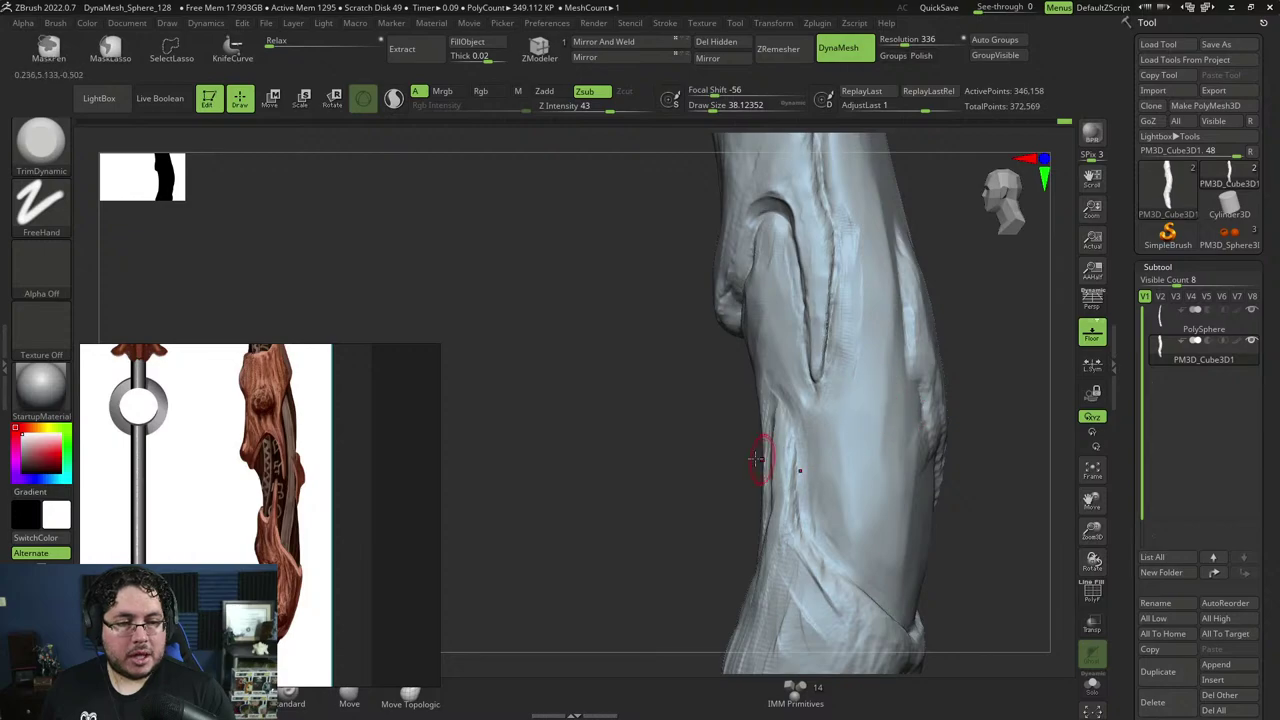
pyautogui.moveTo(735, 466); pyautogui.dragTo(908, 343)
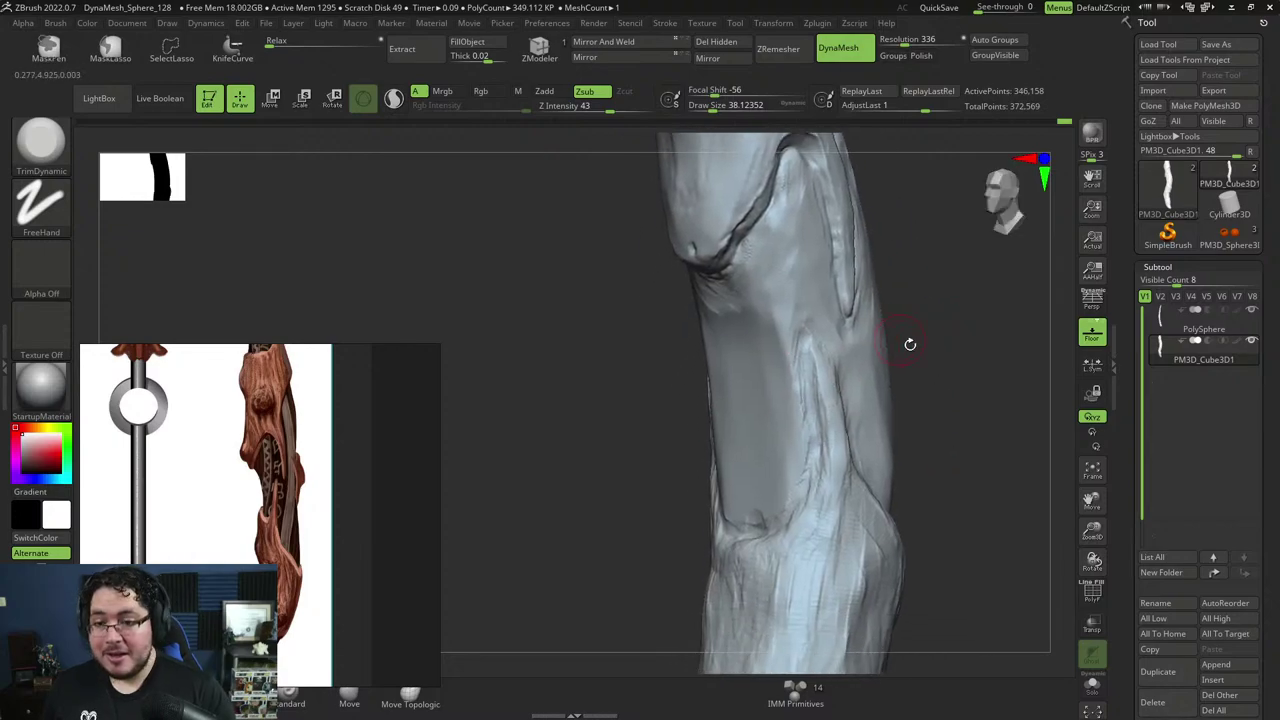
pyautogui.press('space')
pyautogui.moveTo(796, 327)
pyautogui.mouseDown()
pyautogui.moveTo(790, 309)
pyautogui.moveTo(788, 389)
pyautogui.mouseUp()
pyautogui.press('space')
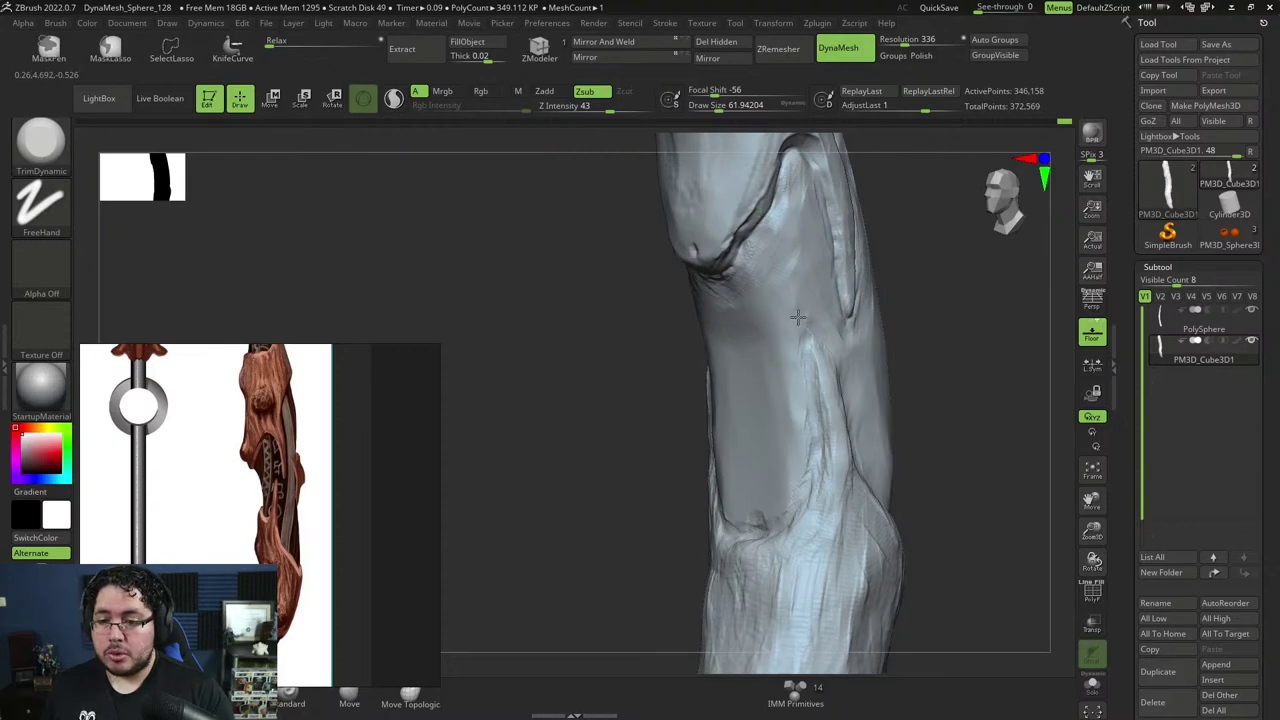
# Make DamStandard active again and rotate the handle to a new angle.
pyautogui.moveTo(800, 457)
pyautogui.mouseDown(button='right')
pyautogui.moveTo(974, 317)
pyautogui.moveTo(880, 309)
pyautogui.moveTo(940, 370)
pyautogui.moveTo(863, 286)
pyautogui.mouseUp(button='right')
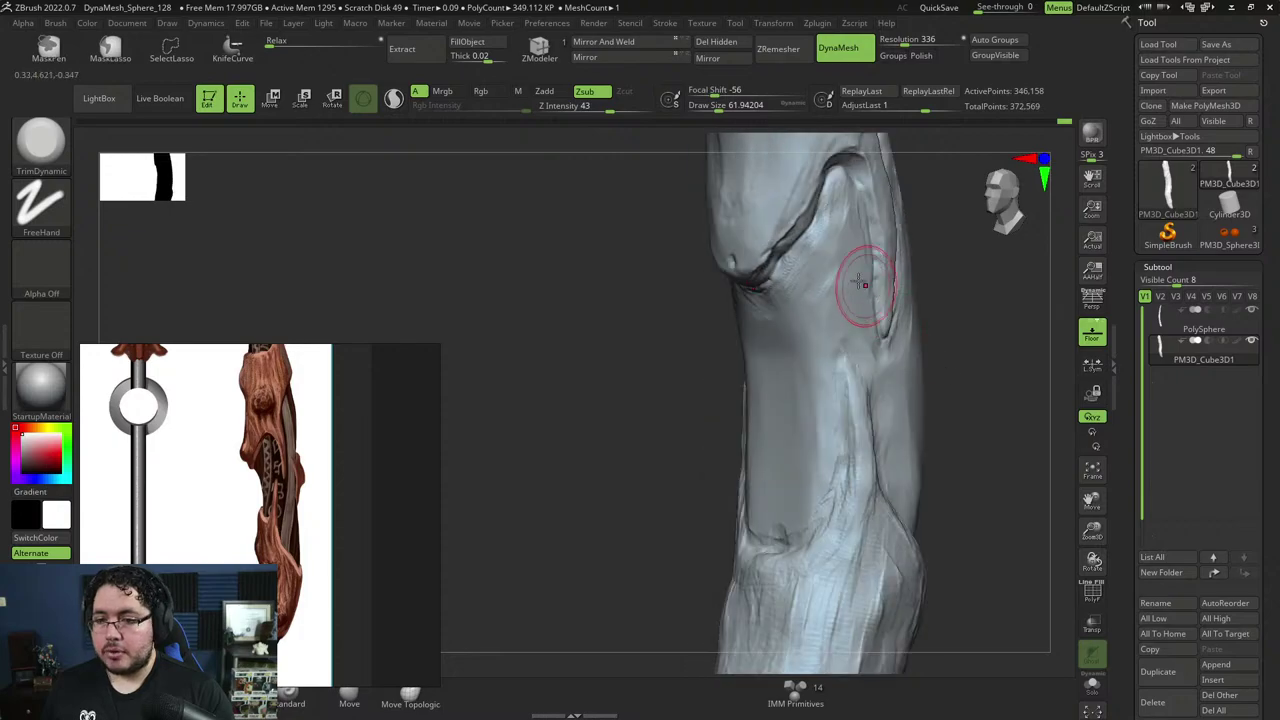
pyautogui.press('b')
pyautogui.press('d')
pyautogui.press('s')
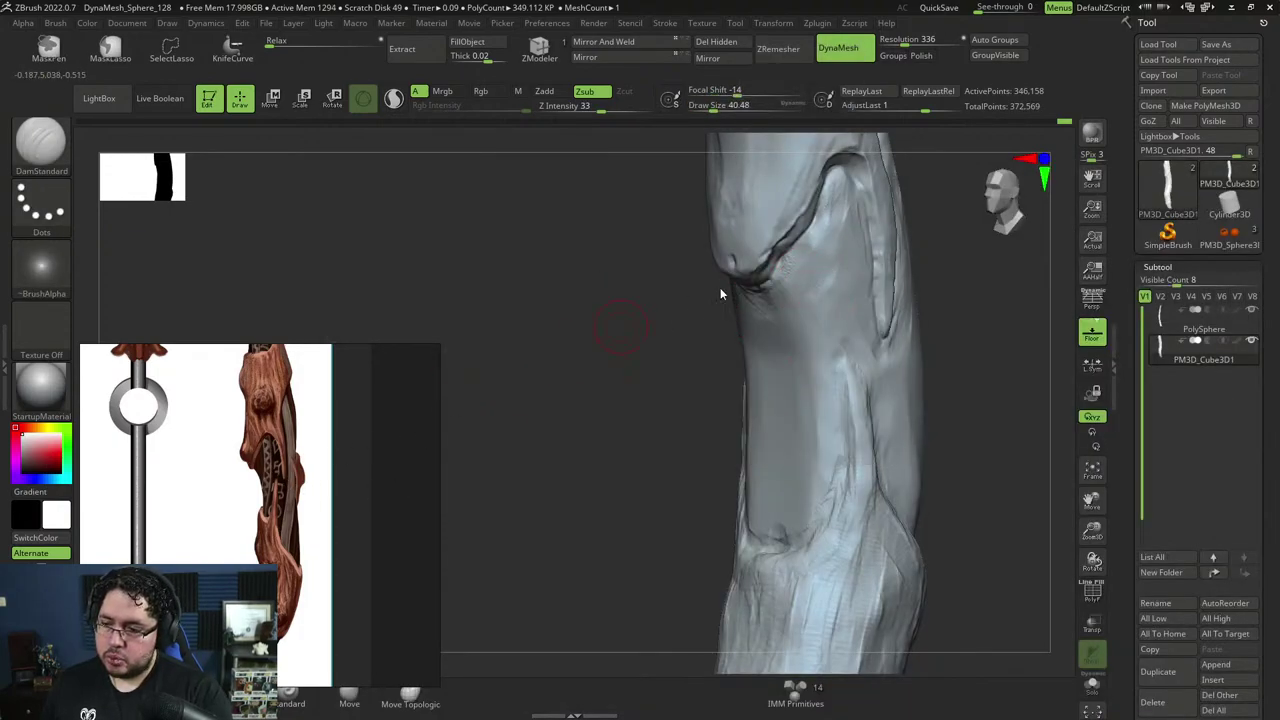
pyautogui.moveTo(994, 280)
pyautogui.mouseDown(button='right')
pyautogui.moveTo(890, 290)
pyautogui.moveTo(829, 271)
pyautogui.mouseUp(button='right')
# Flatten the surface down the handle's flat area with TrimDynamic.
pyautogui.press('b')
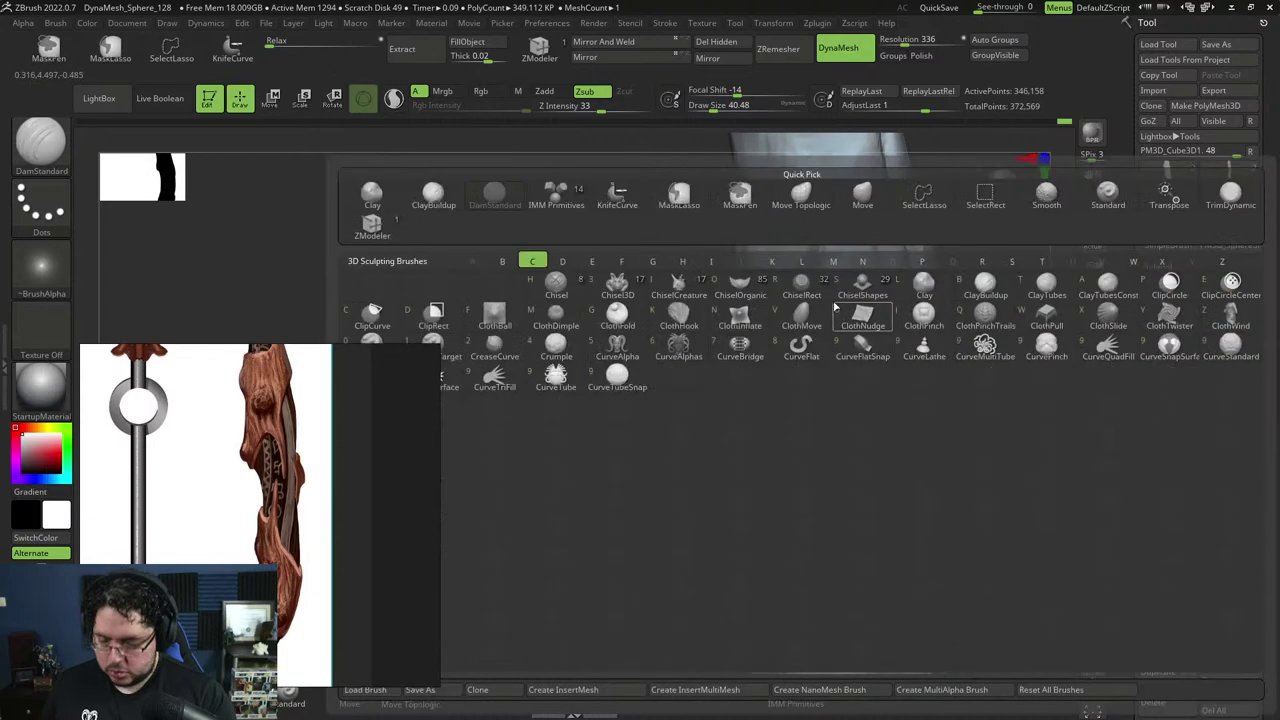
pyautogui.press('c')
pyautogui.press('b')
pyautogui.press('b')
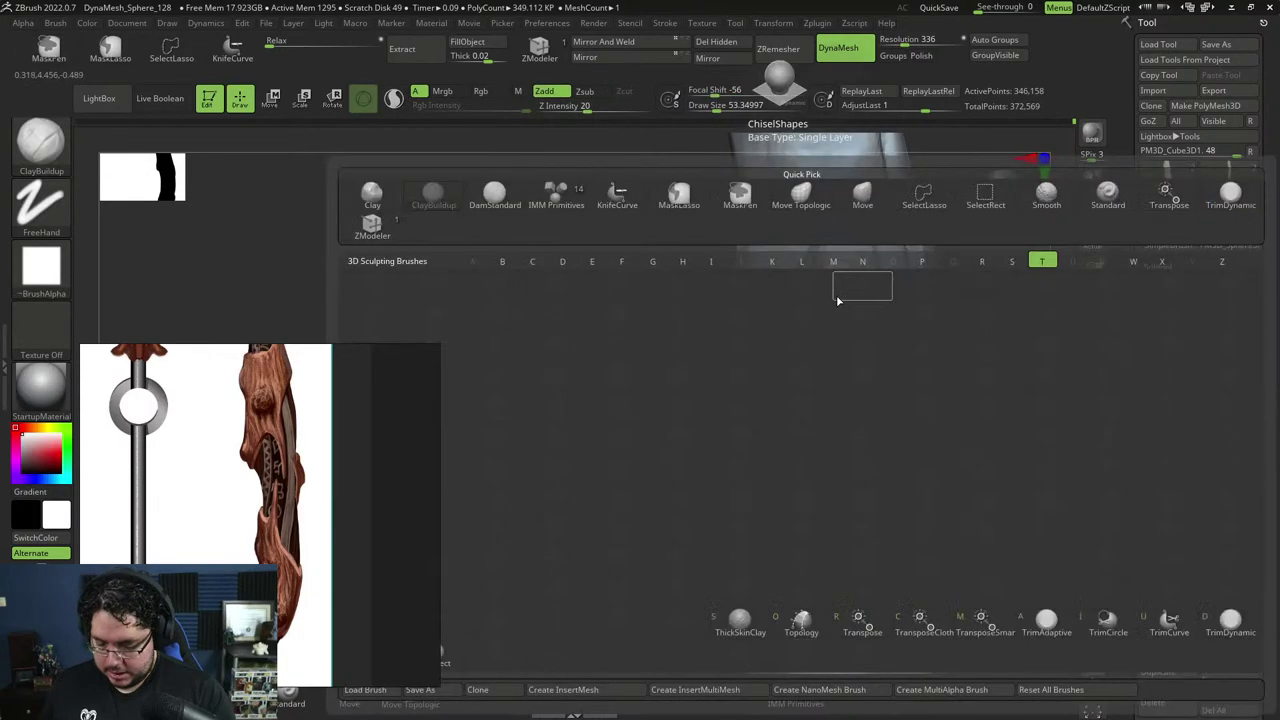
pyautogui.press('t')
pyautogui.press('d')
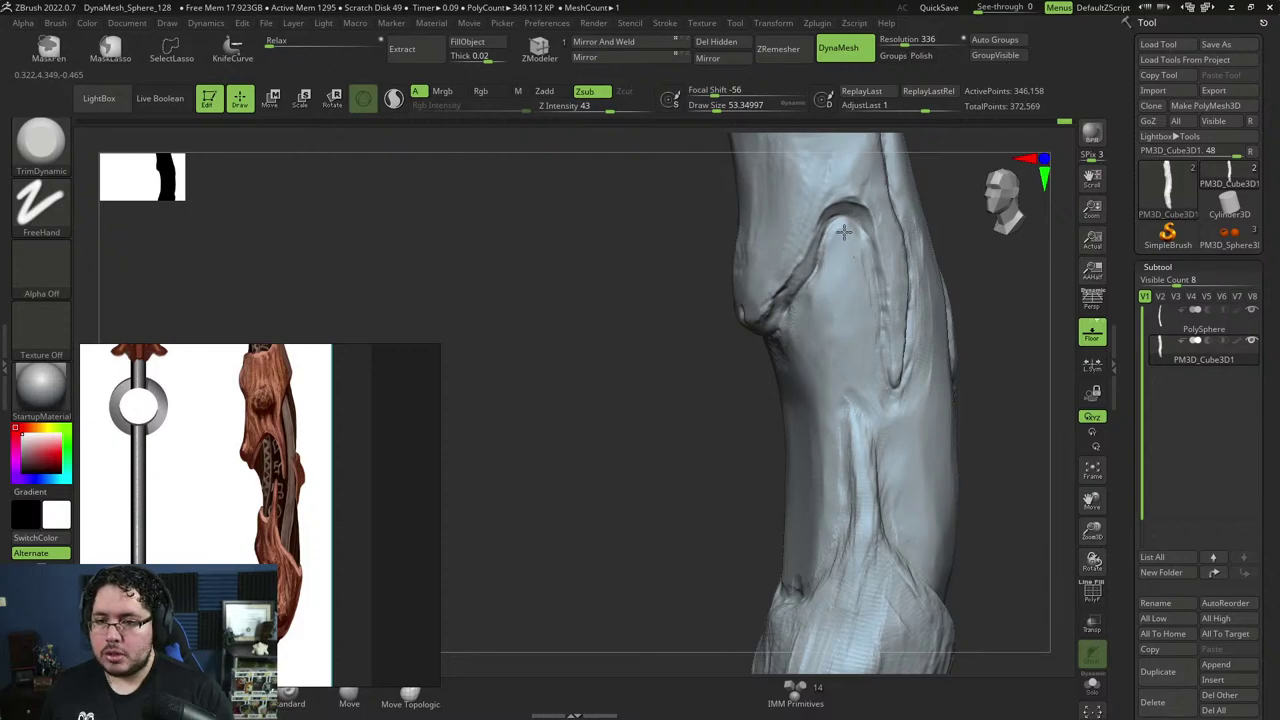
pyautogui.moveTo(844, 232); pyautogui.dragTo(825, 304)
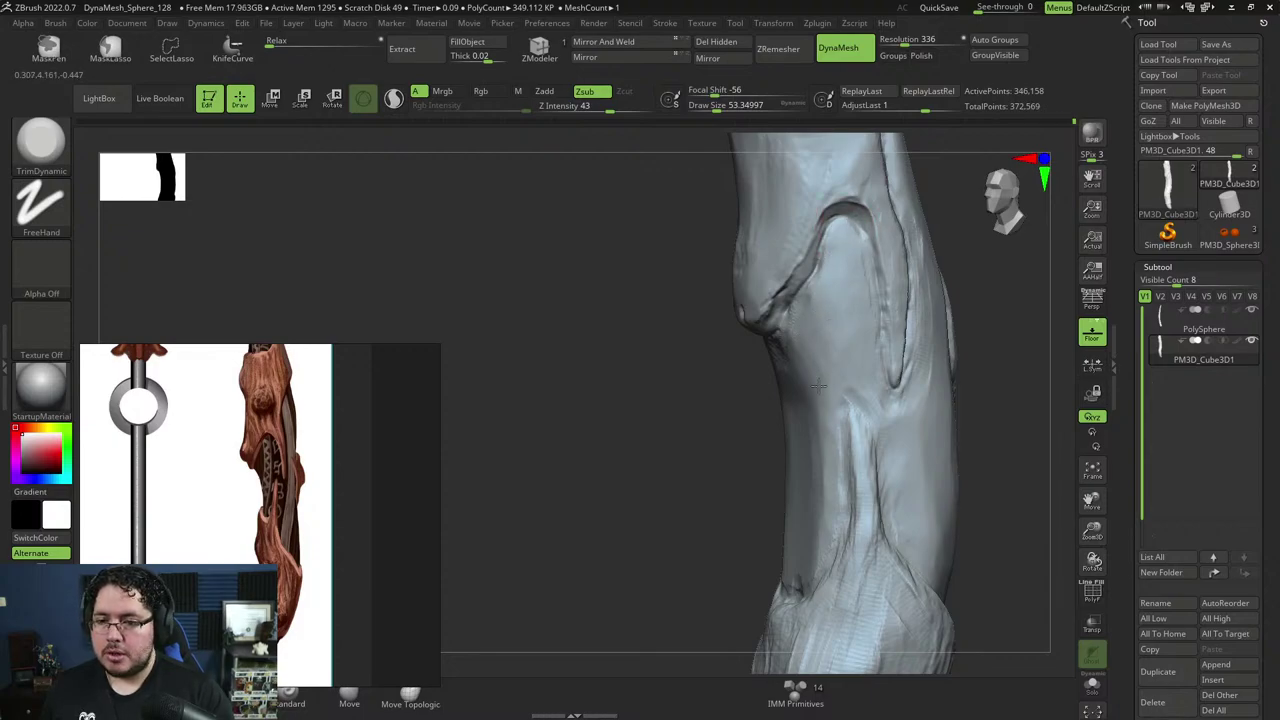
# Shrink the brush to about 31 and switch to ClayBuildup, turning to inspect the round knot.
pyautogui.moveTo(1034, 366)
pyautogui.mouseDown(button='right')
pyautogui.moveTo(1046, 274)
pyautogui.moveTo(960, 300)
pyautogui.moveTo(937, 323)
pyautogui.moveTo(964, 391)
pyautogui.mouseUp(button='right')
pyautogui.press('space')
pyautogui.moveTo(897, 284); pyautogui.dragTo(888, 281)
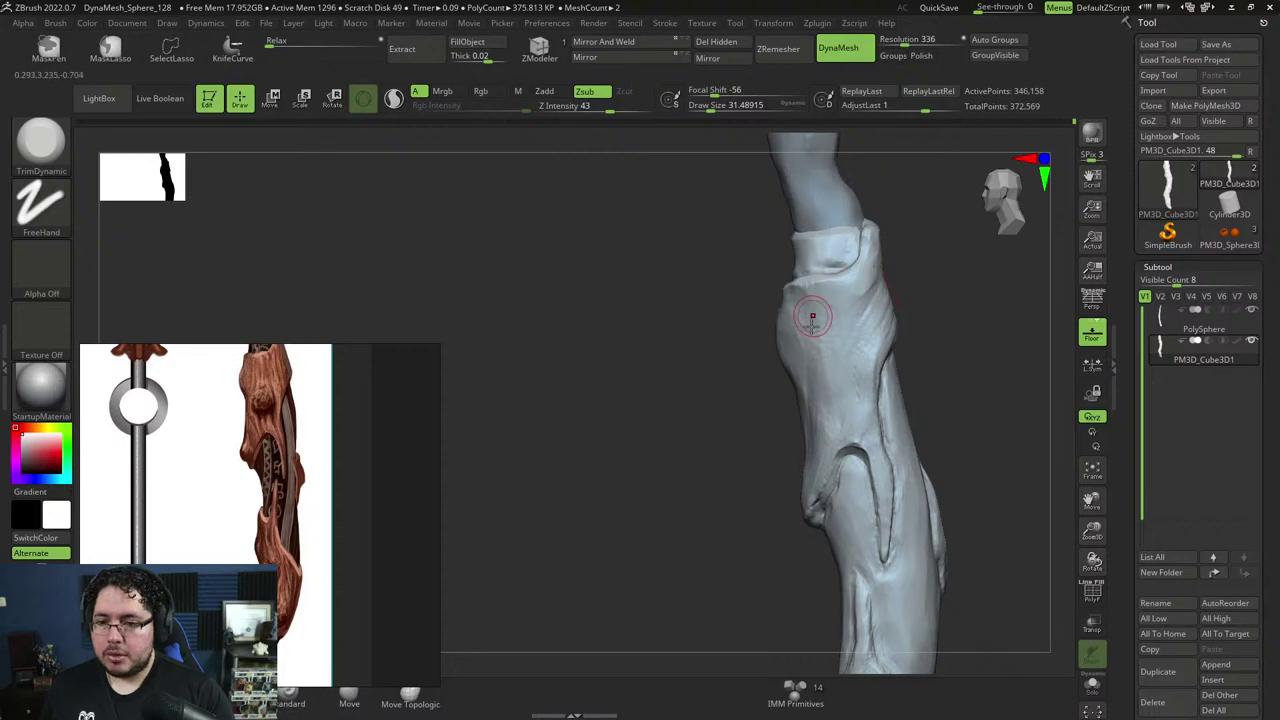
pyautogui.press('b')
pyautogui.press('c')
pyautogui.press('b')
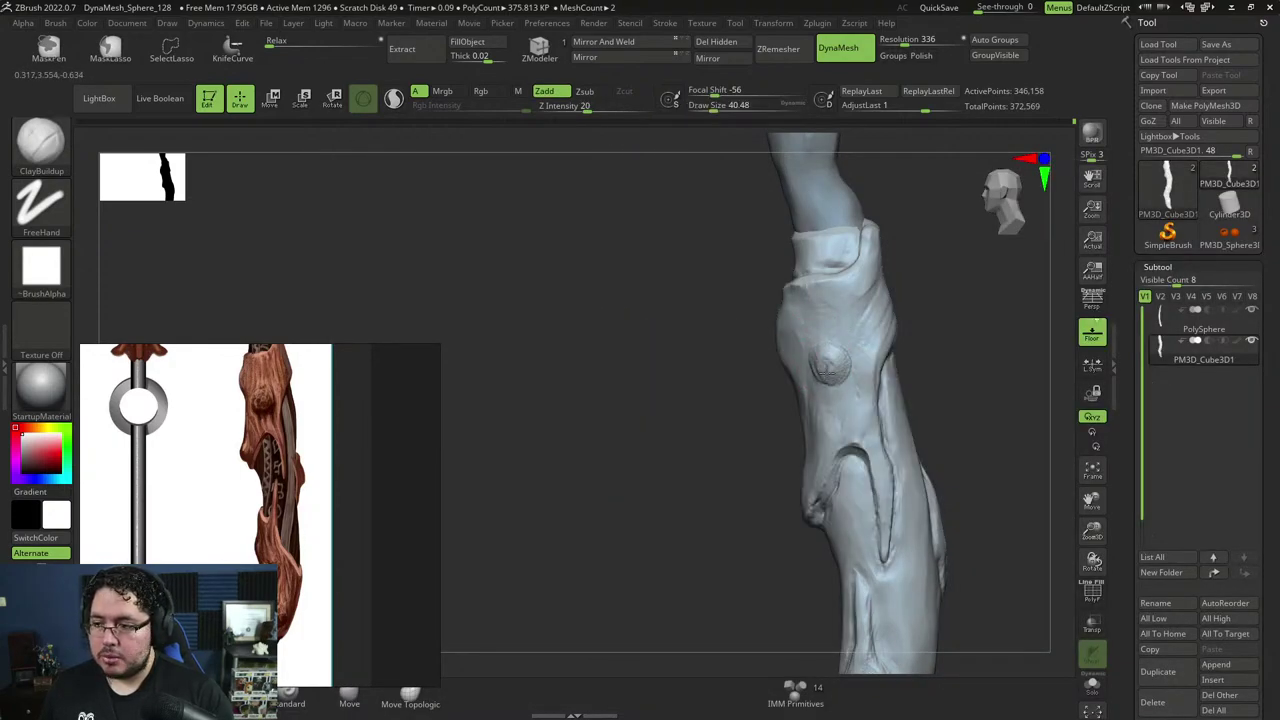
pyautogui.moveTo(827, 367); pyautogui.dragTo(829, 343, button='right')
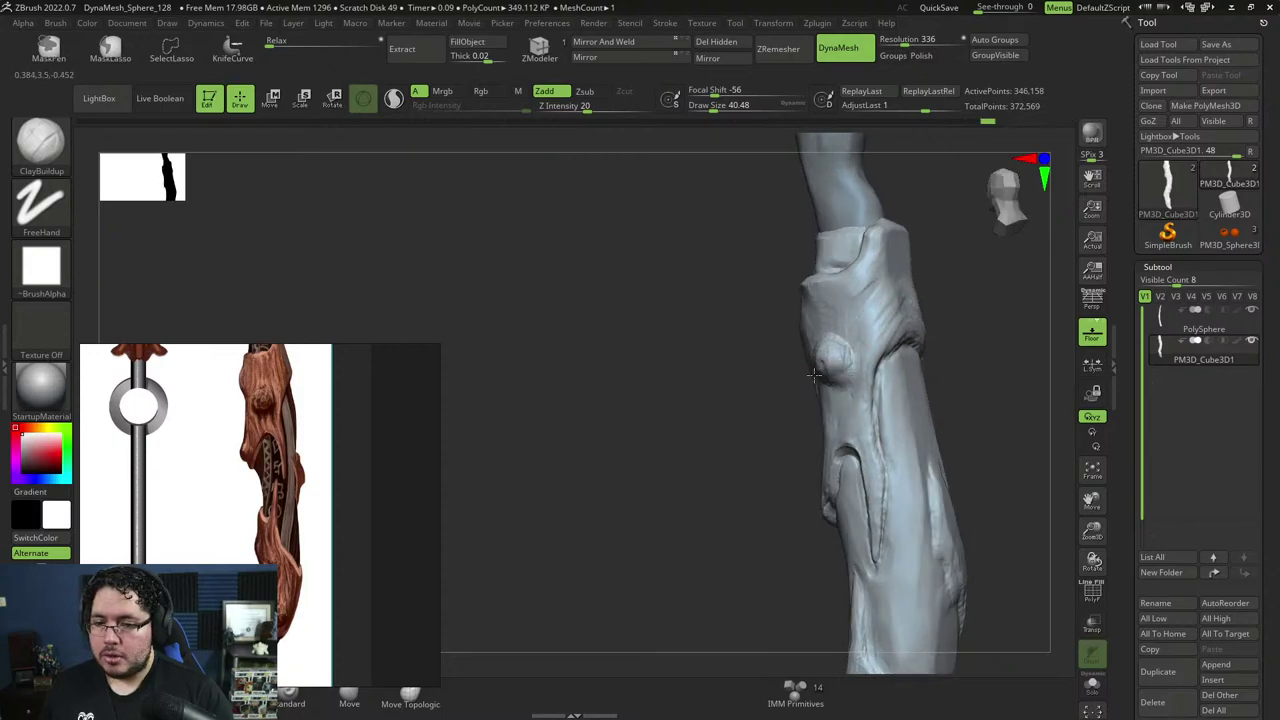
pyautogui.moveTo(813, 375); pyautogui.dragTo(840, 375, button='right')
# Build up clay on the handle above the round knot with ClayBuildup at size 34.
pyautogui.press('b')
pyautogui.press('t')
pyautogui.press('d')
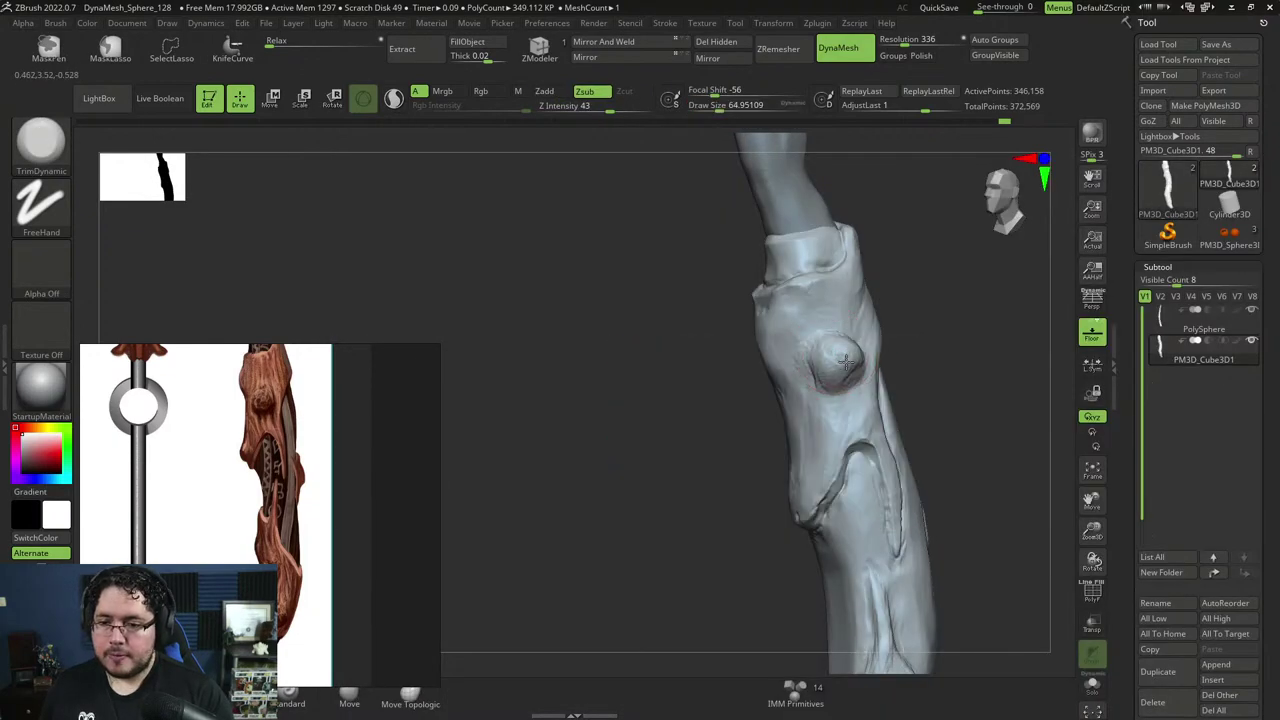
pyautogui.moveTo(910, 304); pyautogui.dragTo(810, 368, button='right')
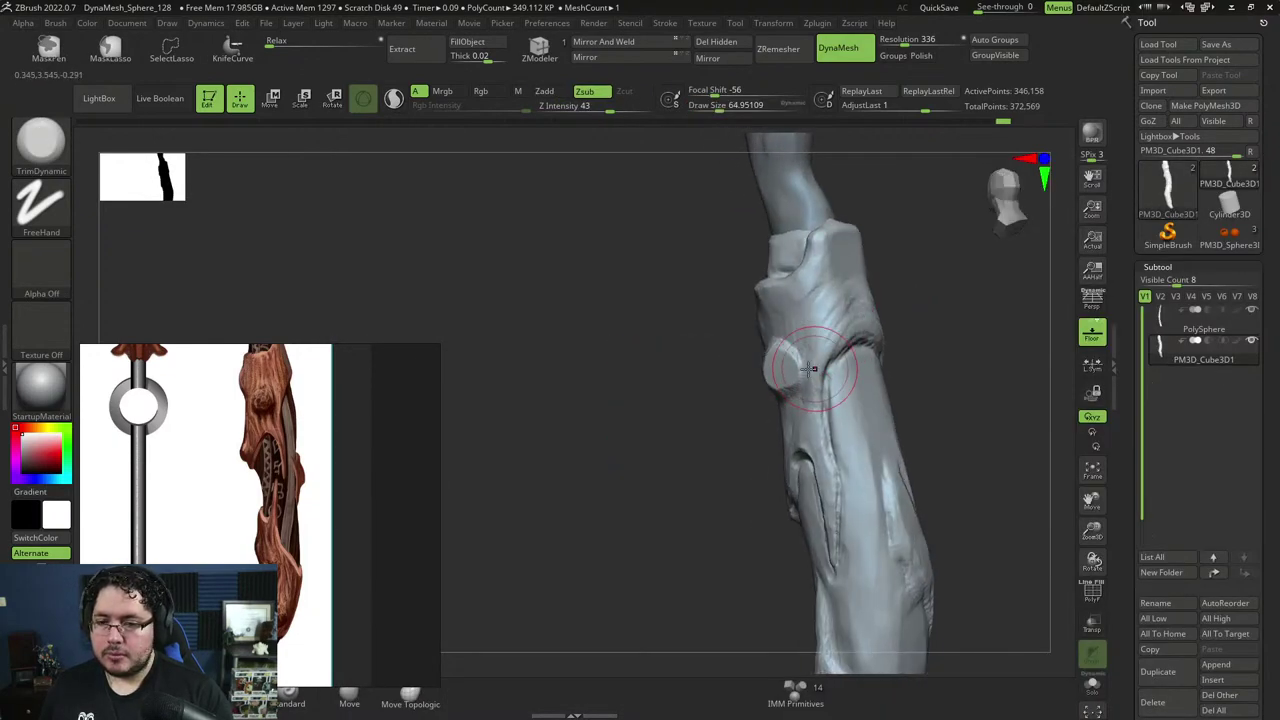
pyautogui.moveTo(934, 272)
pyautogui.mouseDown(button='right')
pyautogui.moveTo(960, 314)
pyautogui.moveTo(785, 300)
pyautogui.mouseUp(button='right')
pyautogui.press('b')
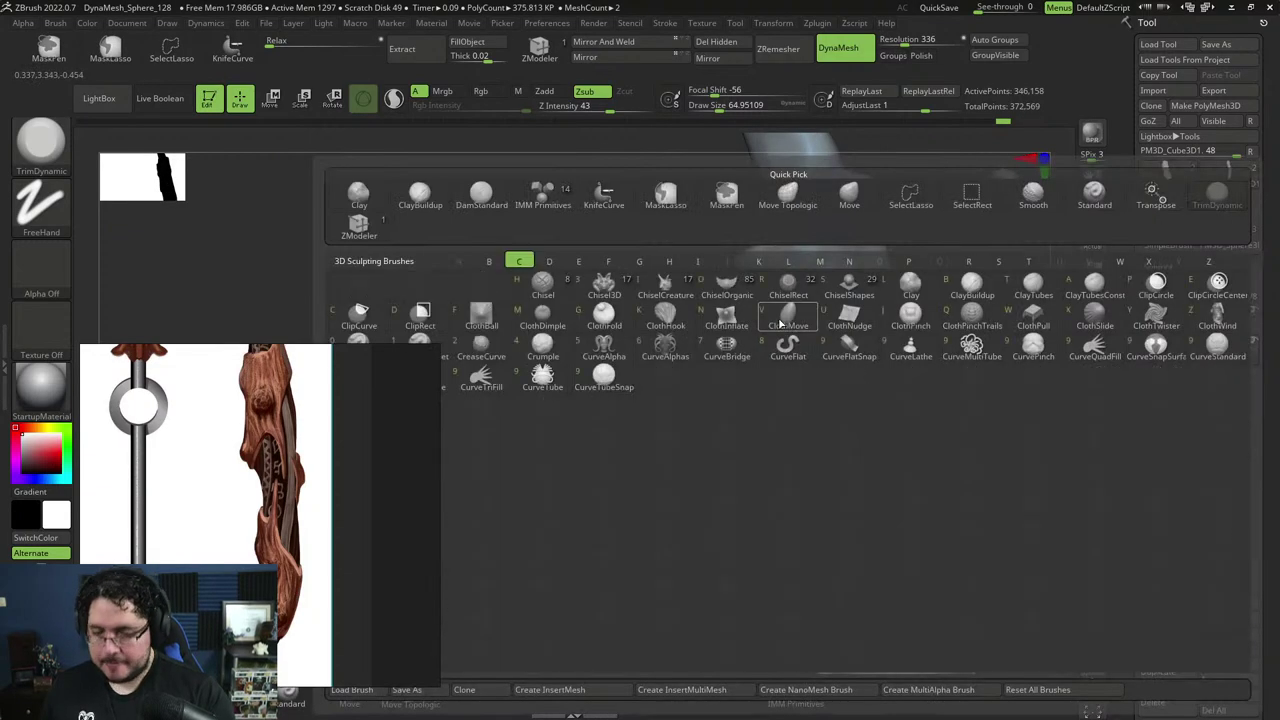
pyautogui.press('c')
pyautogui.press('b')
pyautogui.press(']')
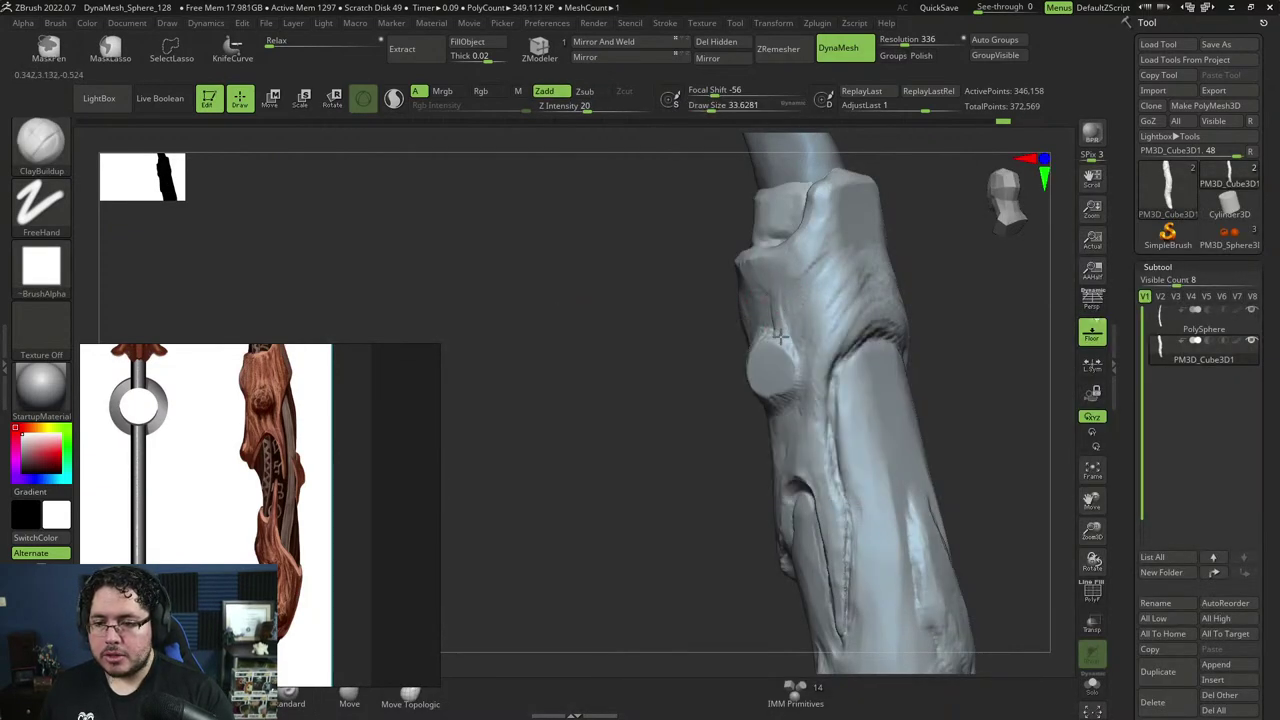
pyautogui.moveTo(774, 308); pyautogui.dragTo(775, 302)
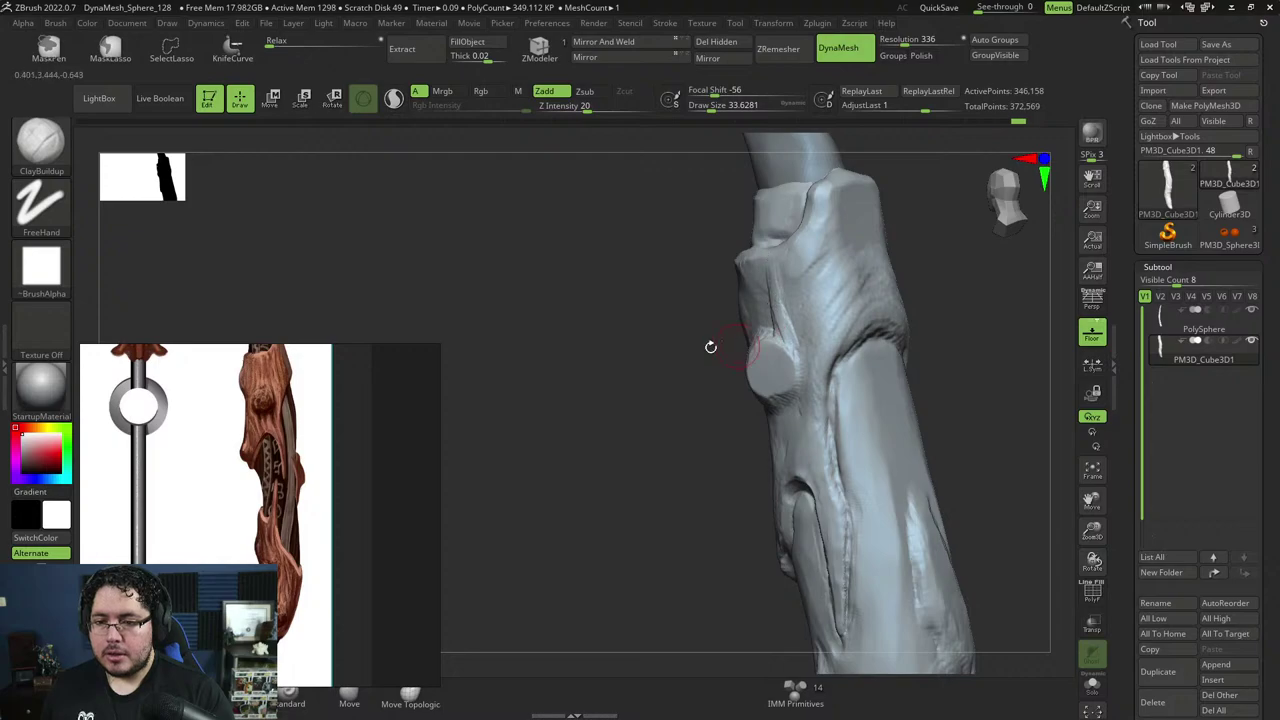
pyautogui.moveTo(710, 346); pyautogui.dragTo(760, 302, button='right')
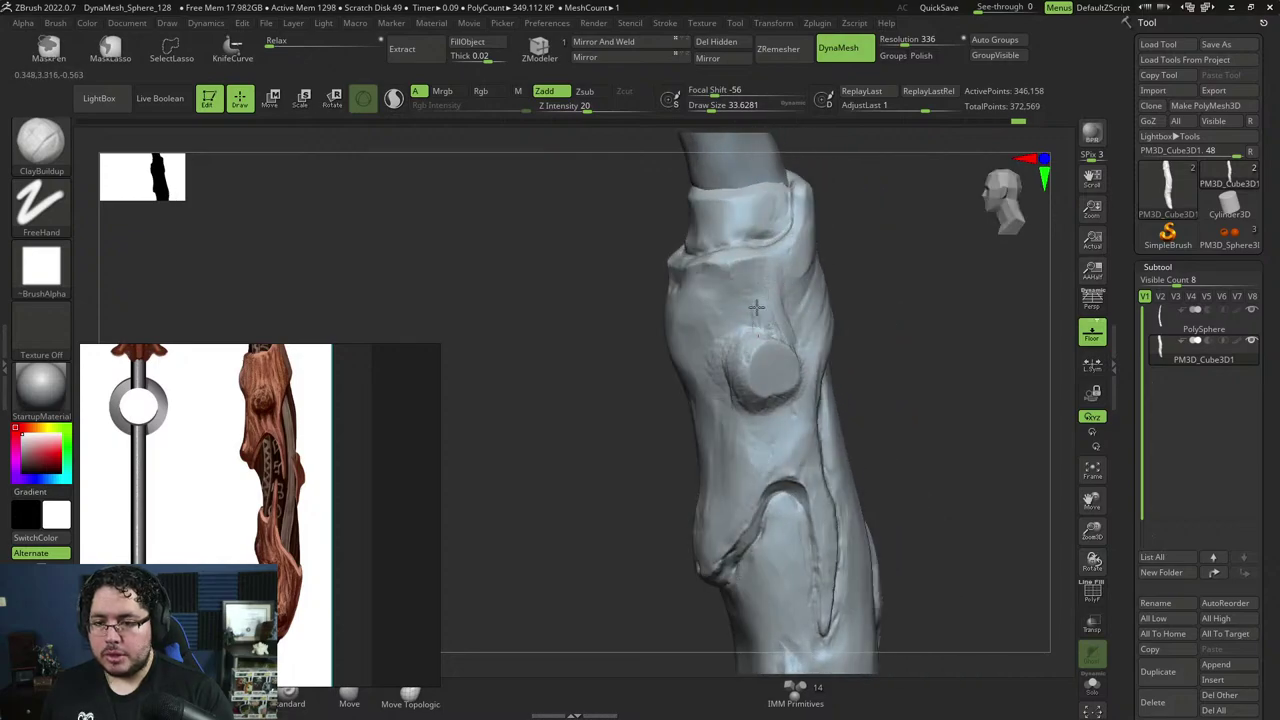
pyautogui.moveTo(834, 302)
pyautogui.mouseDown(button='right')
pyautogui.moveTo(943, 317)
pyautogui.moveTo(800, 277)
pyautogui.mouseUp(button='right')
# Switch to DamStandard at size 25 for carving rings into the knot.
pyautogui.press('b')
pyautogui.press('d')
pyautogui.press('s')
pyautogui.press('space')
pyautogui.moveTo(791, 355); pyautogui.dragTo(773, 377)
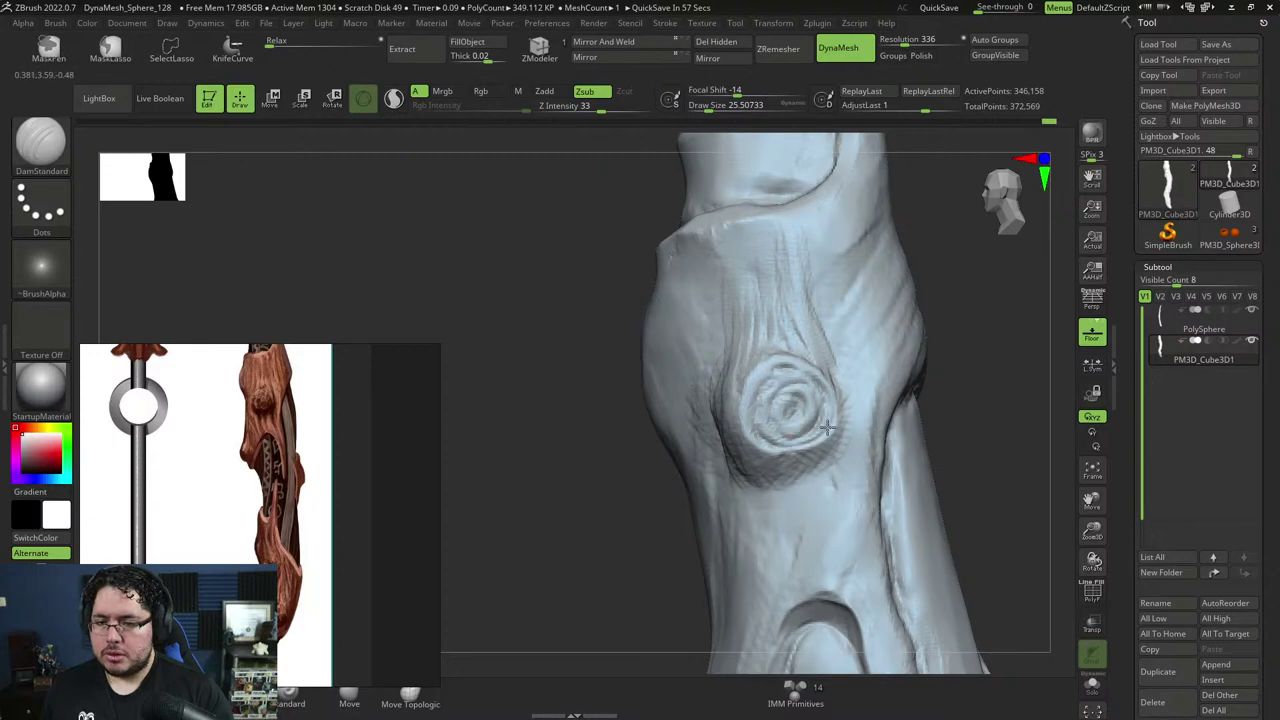
# Zoom out from the knot, shrink the brush to about 15 and switch to ClayBuildup.
pyautogui.moveTo(947, 377)
pyautogui.keyDown('alt'); pyautogui.mouseDown()
pyautogui.moveTo(948, 249)
pyautogui.moveTo(865, 264)
pyautogui.mouseUp(); pyautogui.keyUp('alt')
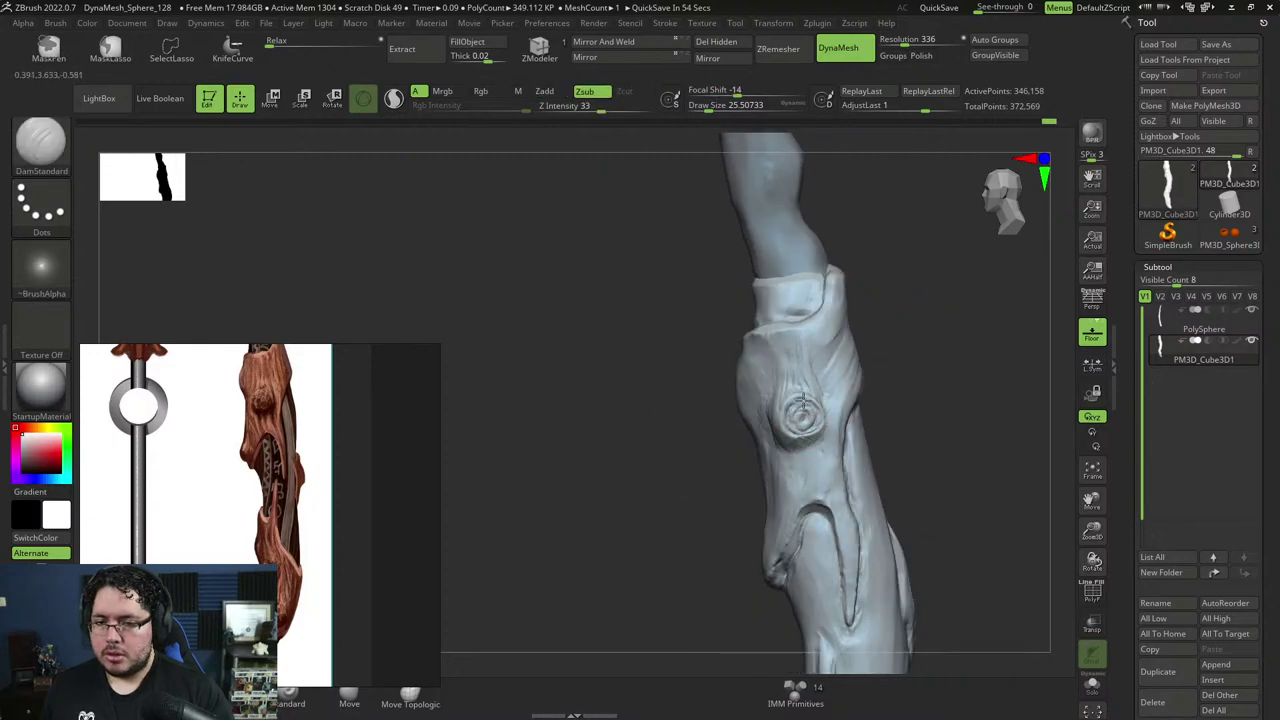
pyautogui.press('space')
pyautogui.moveTo(814, 408)
pyautogui.mouseDown()
pyautogui.moveTo(894, 297)
pyautogui.moveTo(829, 306)
pyautogui.mouseUp()
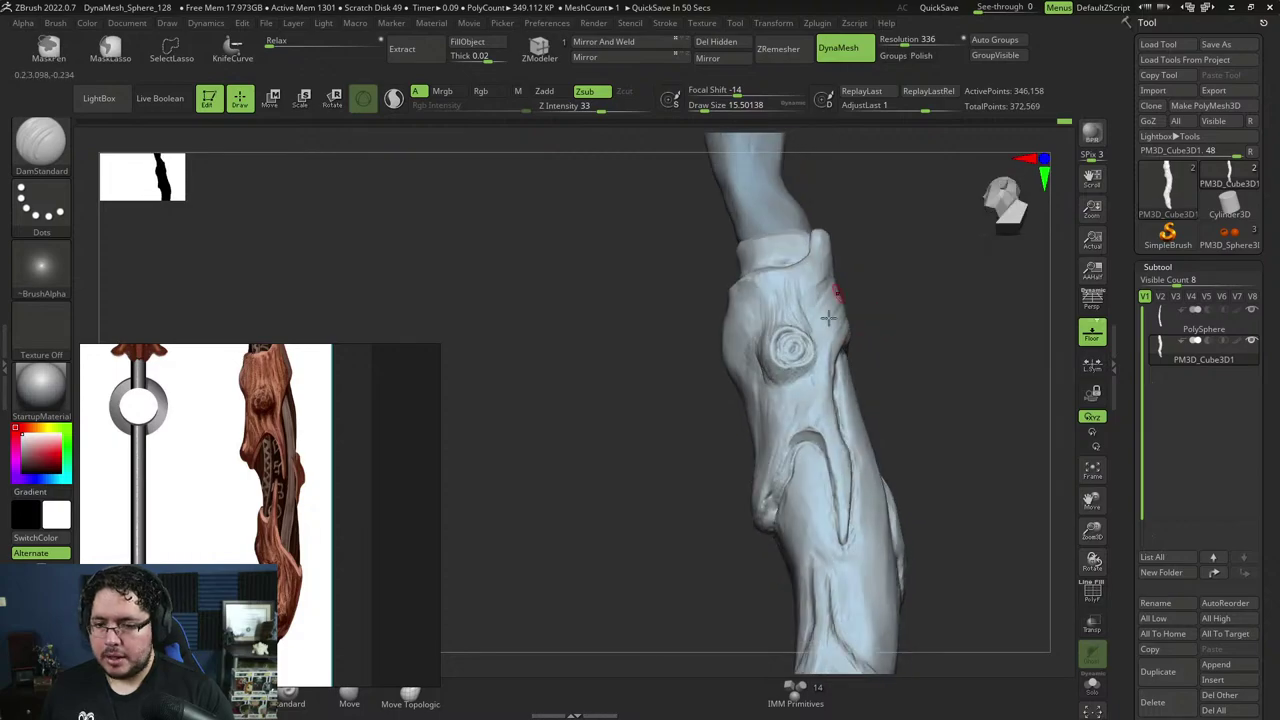
pyautogui.press('b')
pyautogui.press('c')
pyautogui.press('b')
# Blend the knot's rim with a size-25 ClayBuildup brush, then open the Windows Start menu.
pyautogui.moveTo(938, 339)
pyautogui.mouseDown()
pyautogui.moveTo(923, 329)
pyautogui.moveTo(926, 355)
pyautogui.mouseUp()
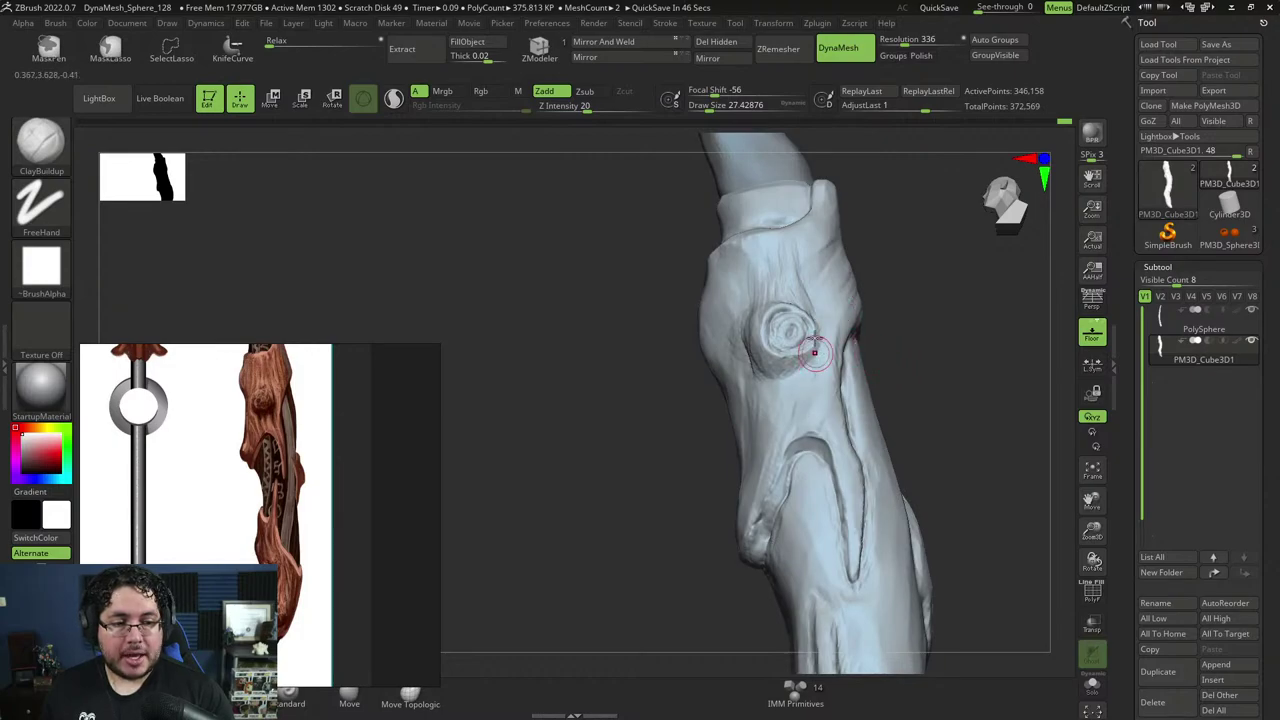
pyautogui.press('space')
pyautogui.moveTo(814, 357); pyautogui.dragTo(810, 356)
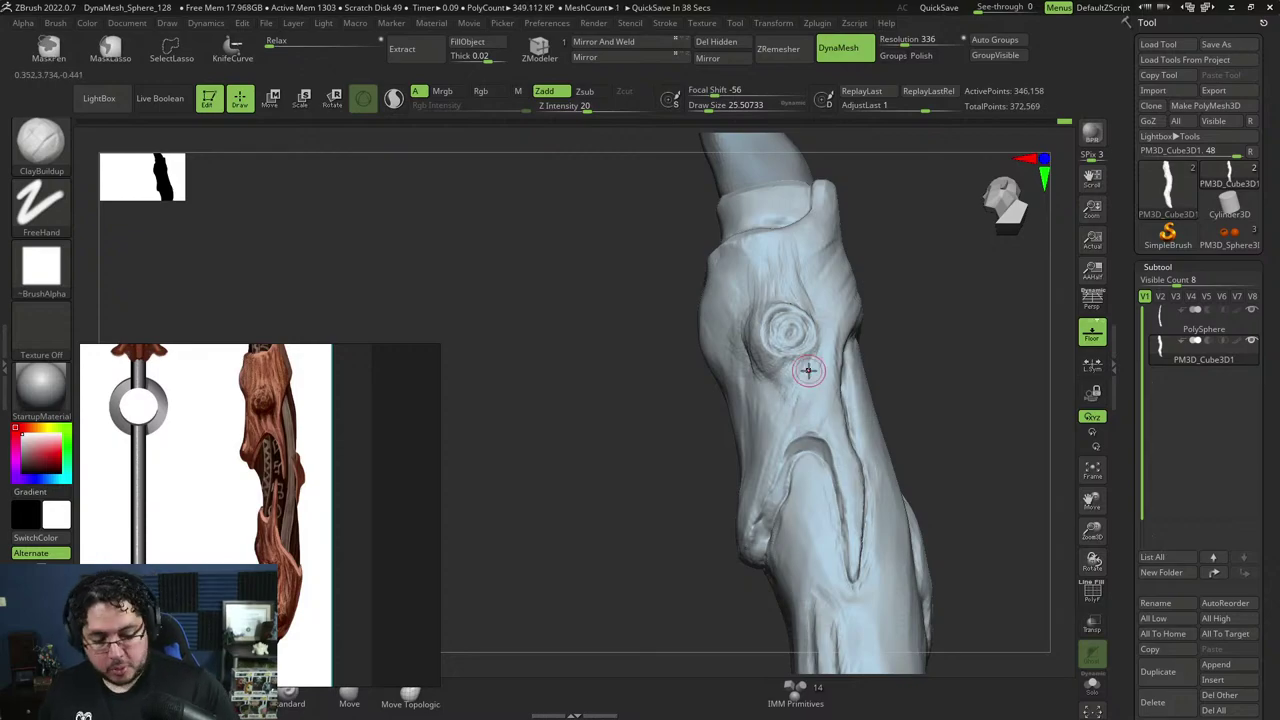
pyautogui.press('super')
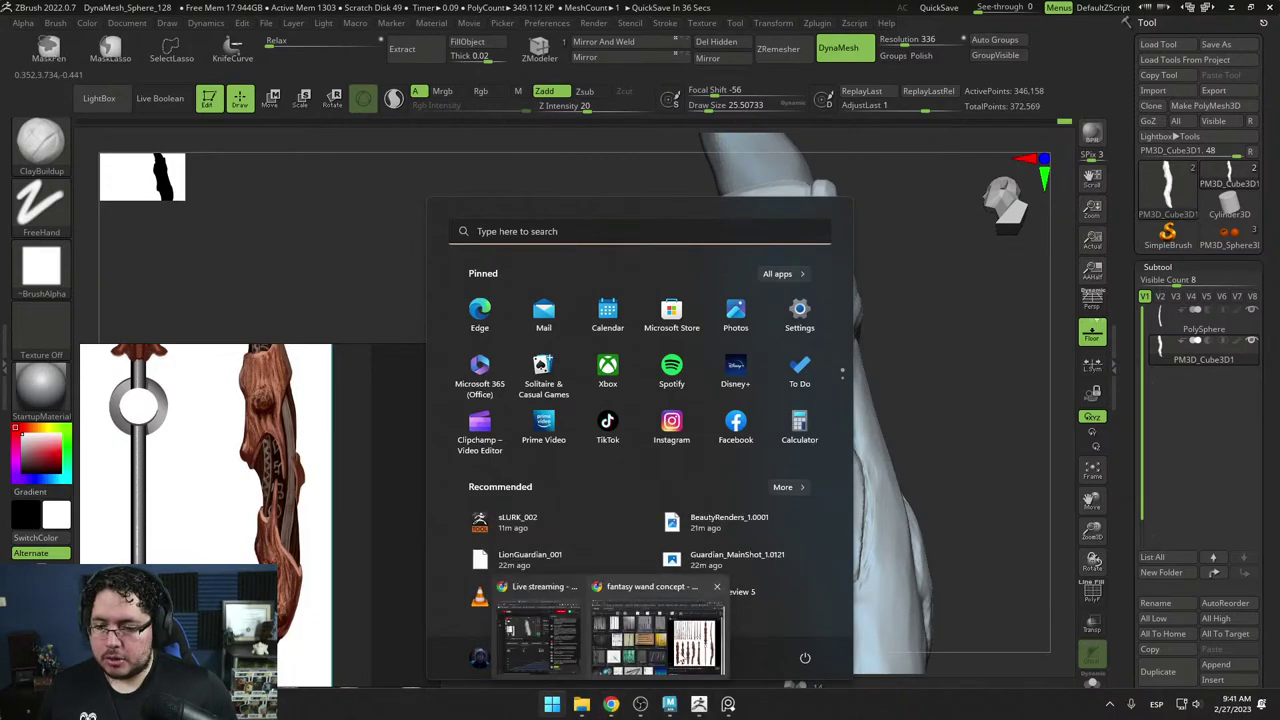
# Bring the browser forward and search in a new tab for 'vimeo critical hit'.
pyautogui.click(655, 645)
pyautogui.click(178, 10)
pyautogui.write('art')
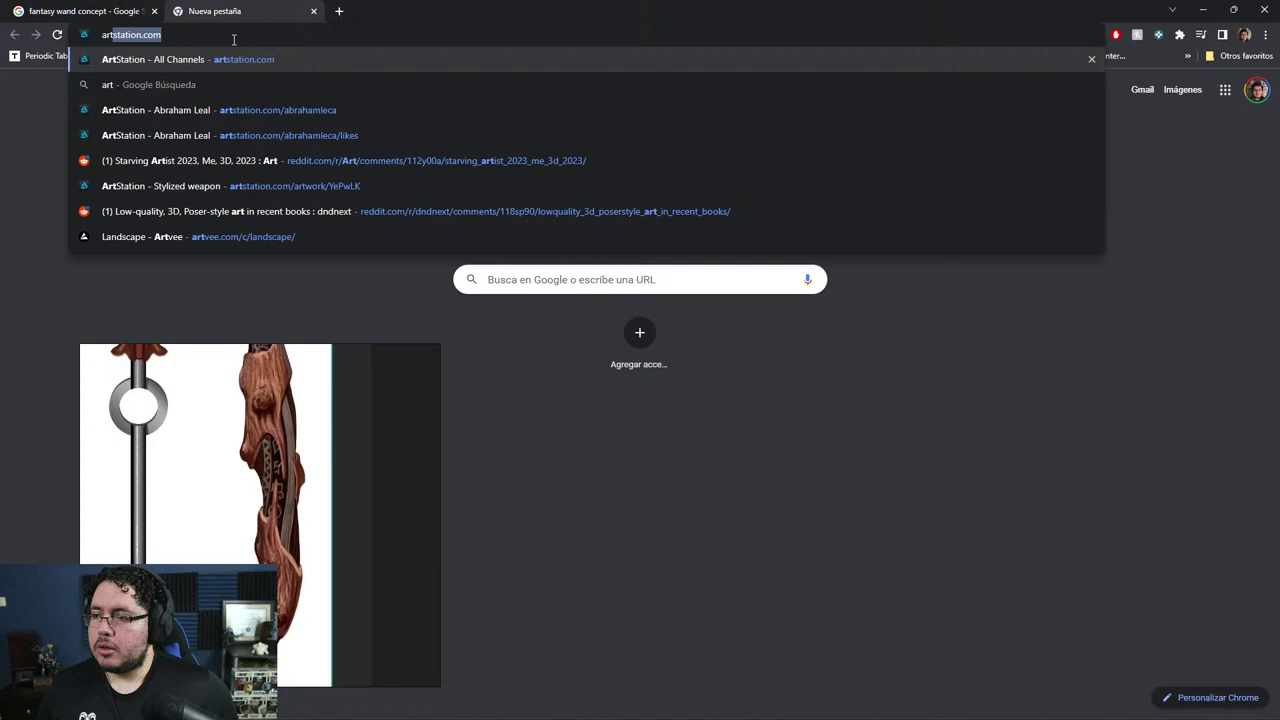
pyautogui.moveTo(233, 39); pyautogui.dragTo(83, 47)
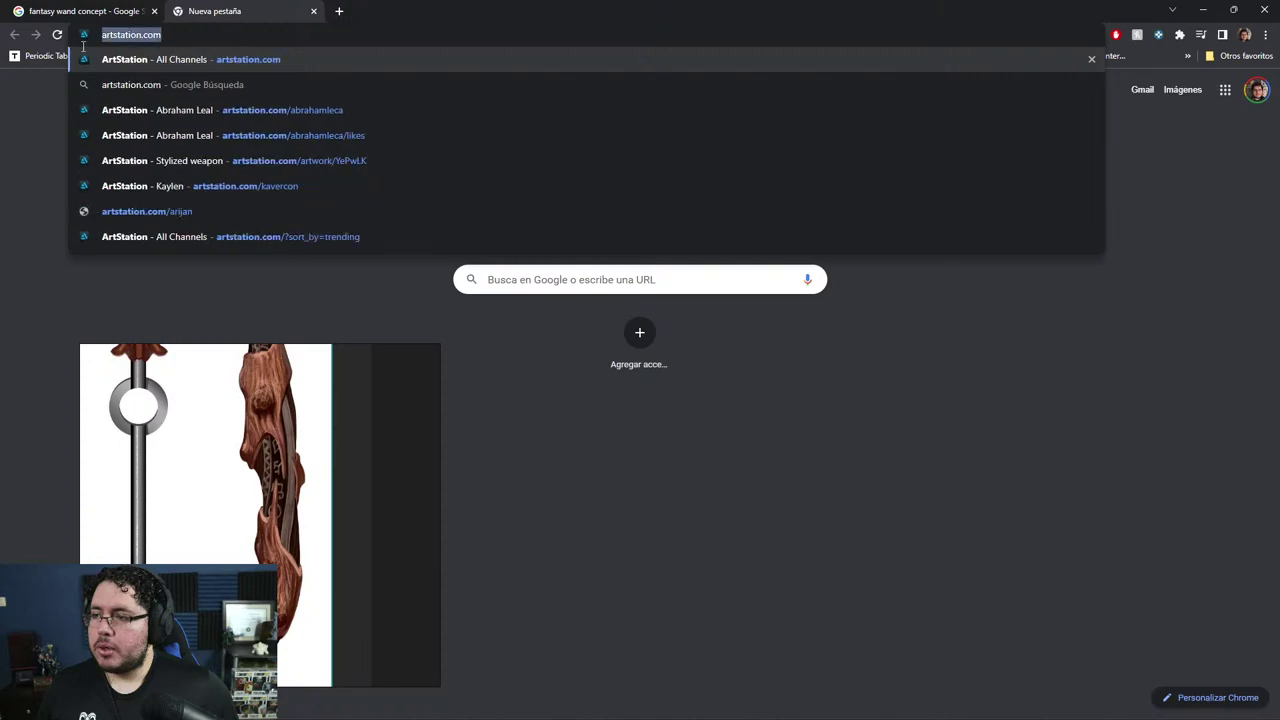
pyautogui.write('vimeo')
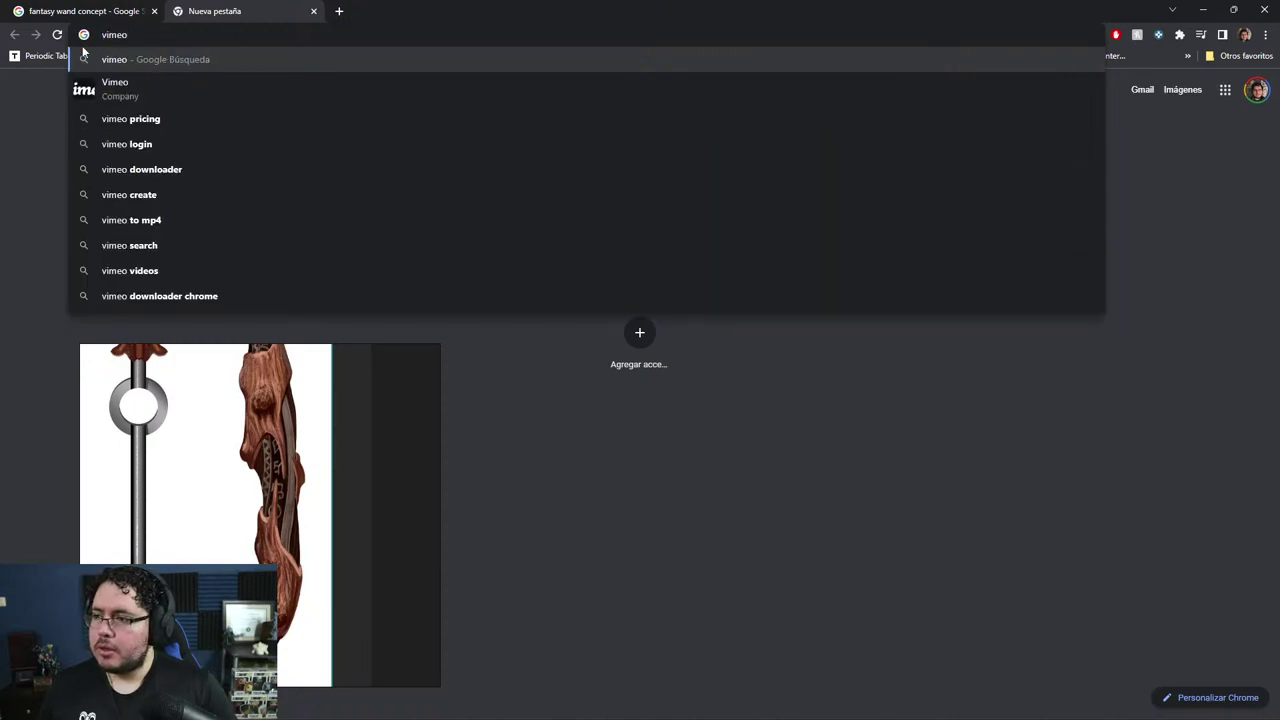
pyautogui.write(' a')
pyautogui.press('BackSpace')
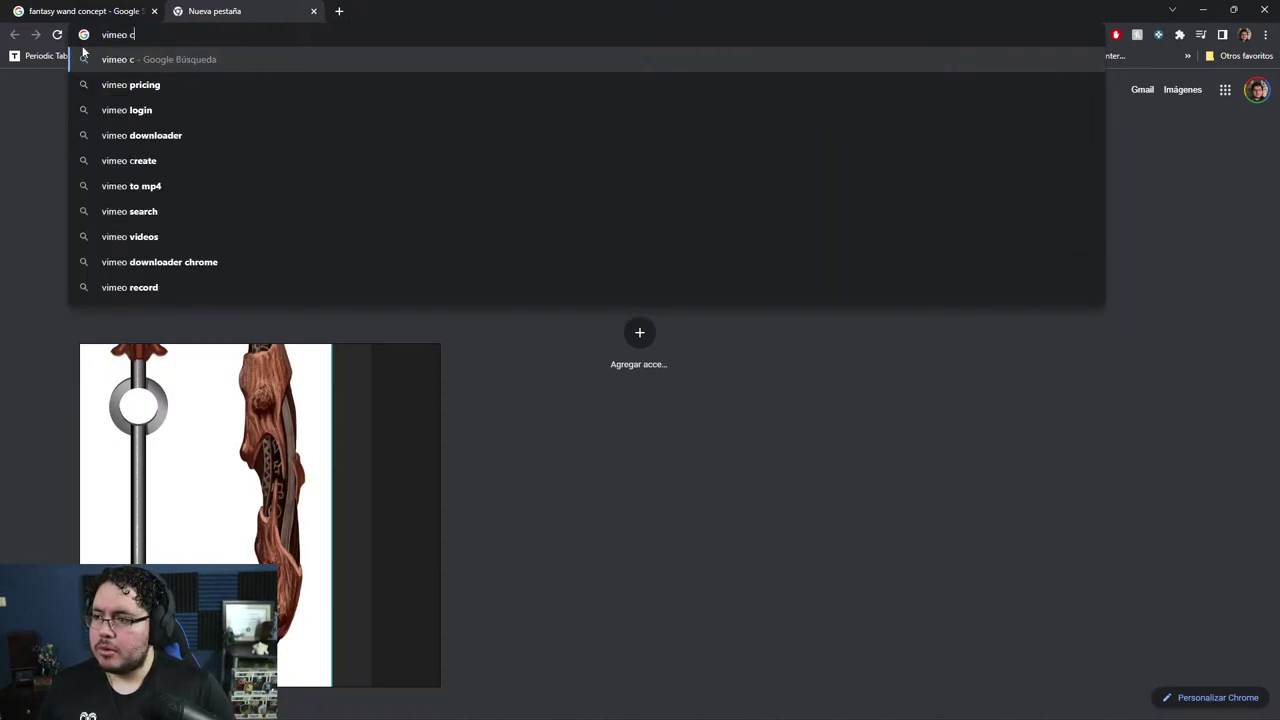
pyautogui.write('critical hit')
pyautogui.press('Return')
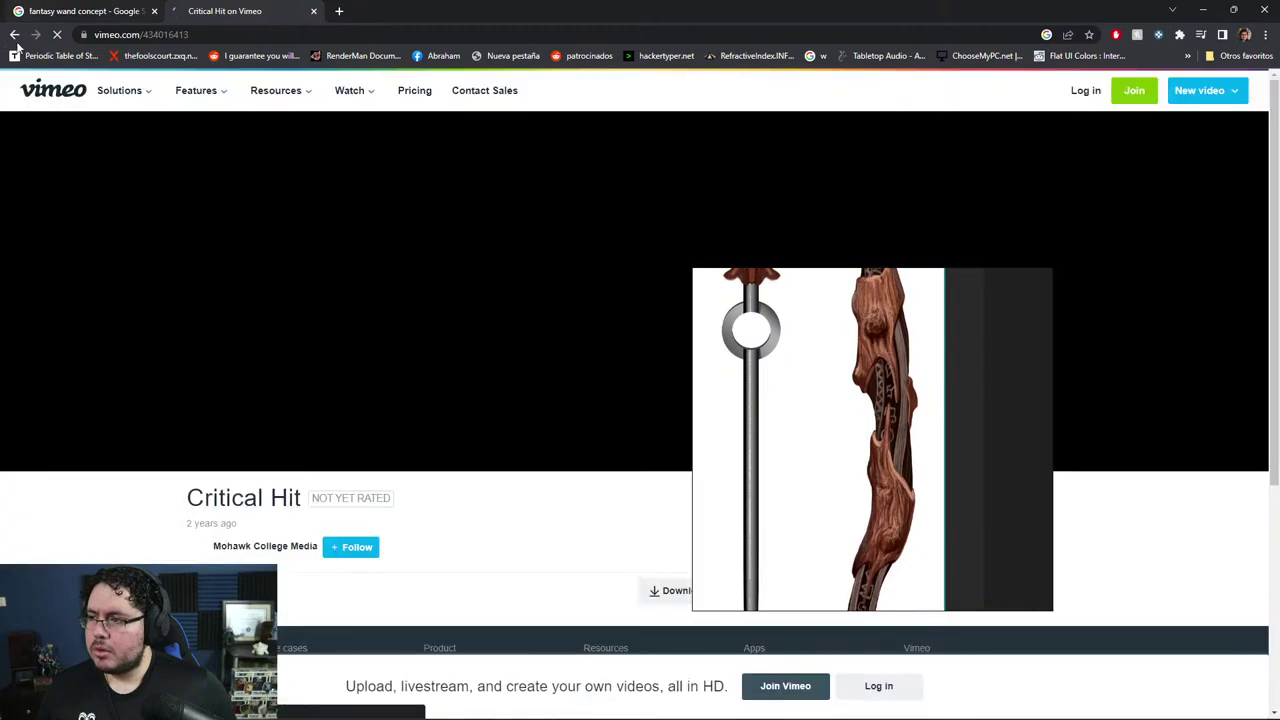
# Replace the search words with the artist's name and open their Student Reel on Vimeo.
pyautogui.click(15, 35)
pyautogui.scroll(-4, 65, 172)
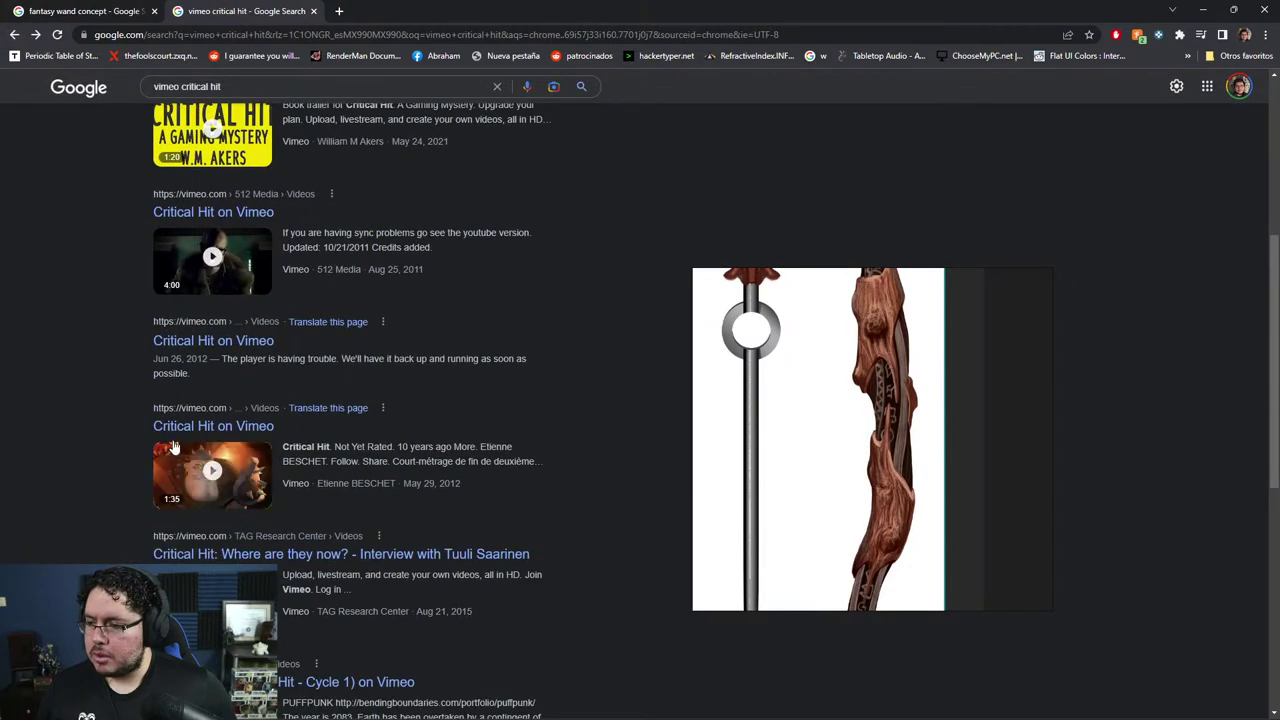
pyautogui.scroll(1, 117, 443)
pyautogui.scroll(3, 195, 385)
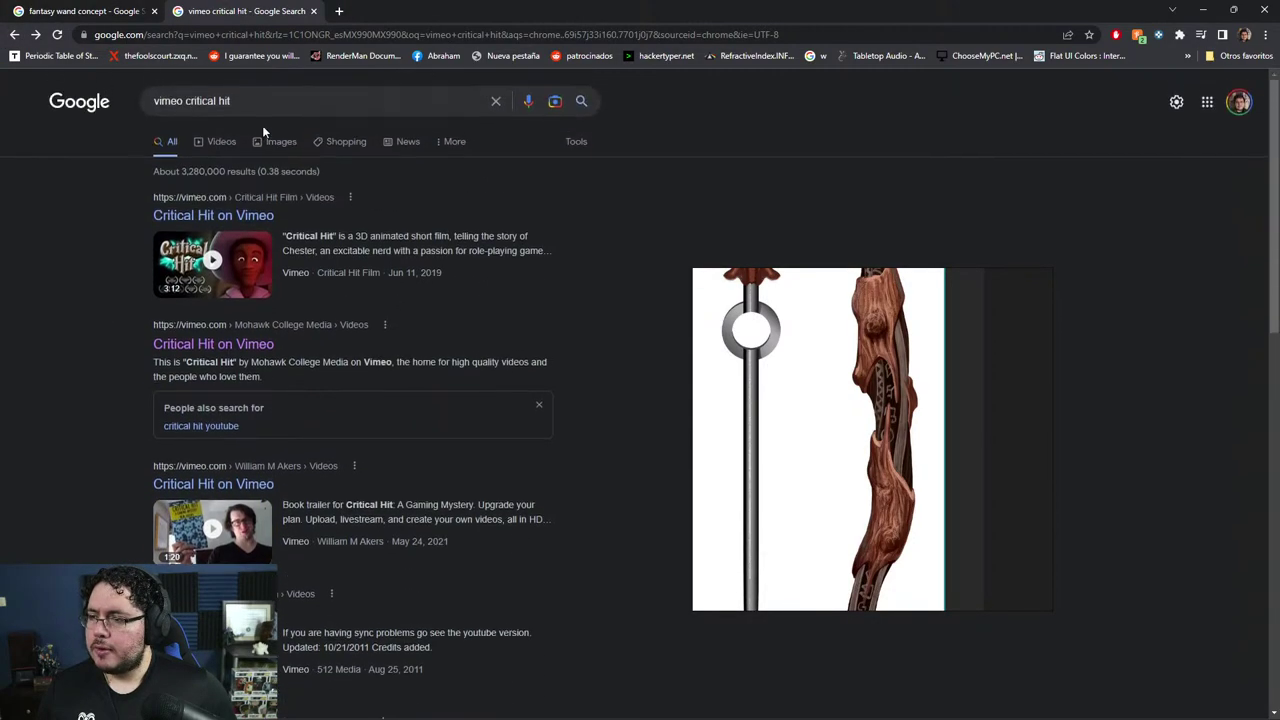
pyautogui.moveTo(231, 101); pyautogui.dragTo(193, 104)
pyautogui.write('abraham')
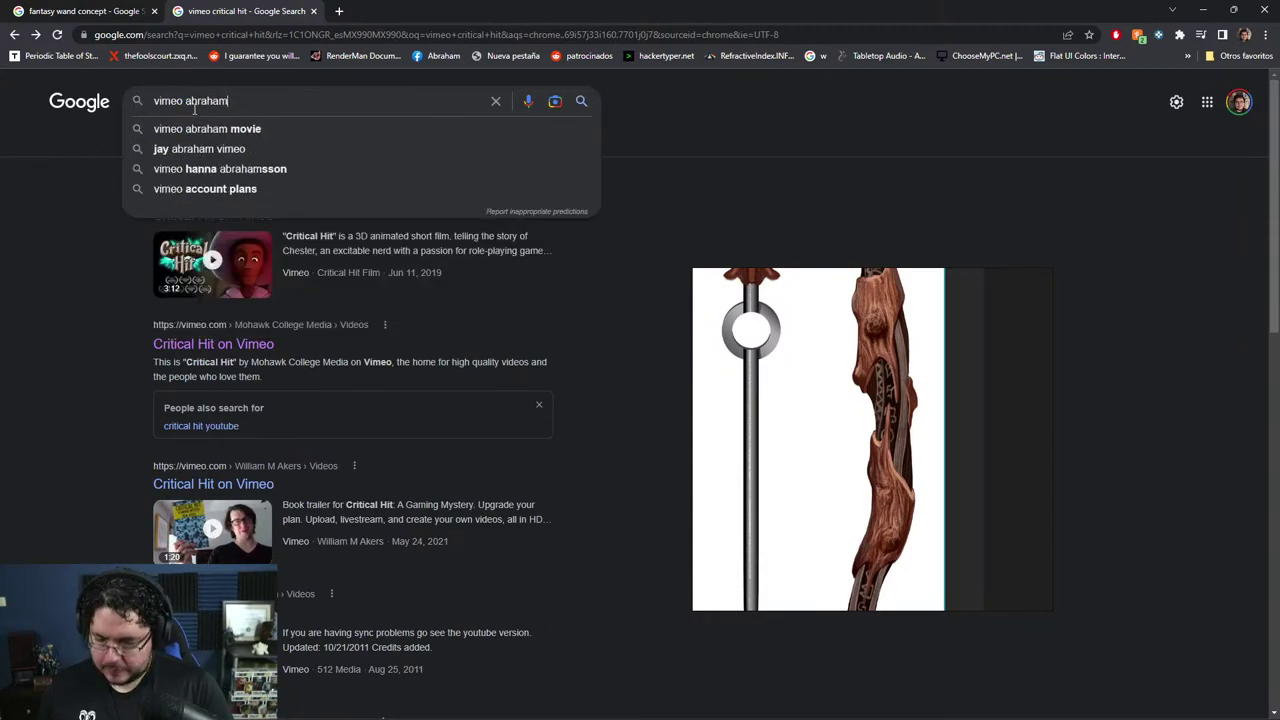
pyautogui.write(' leal')
pyautogui.press('Return')
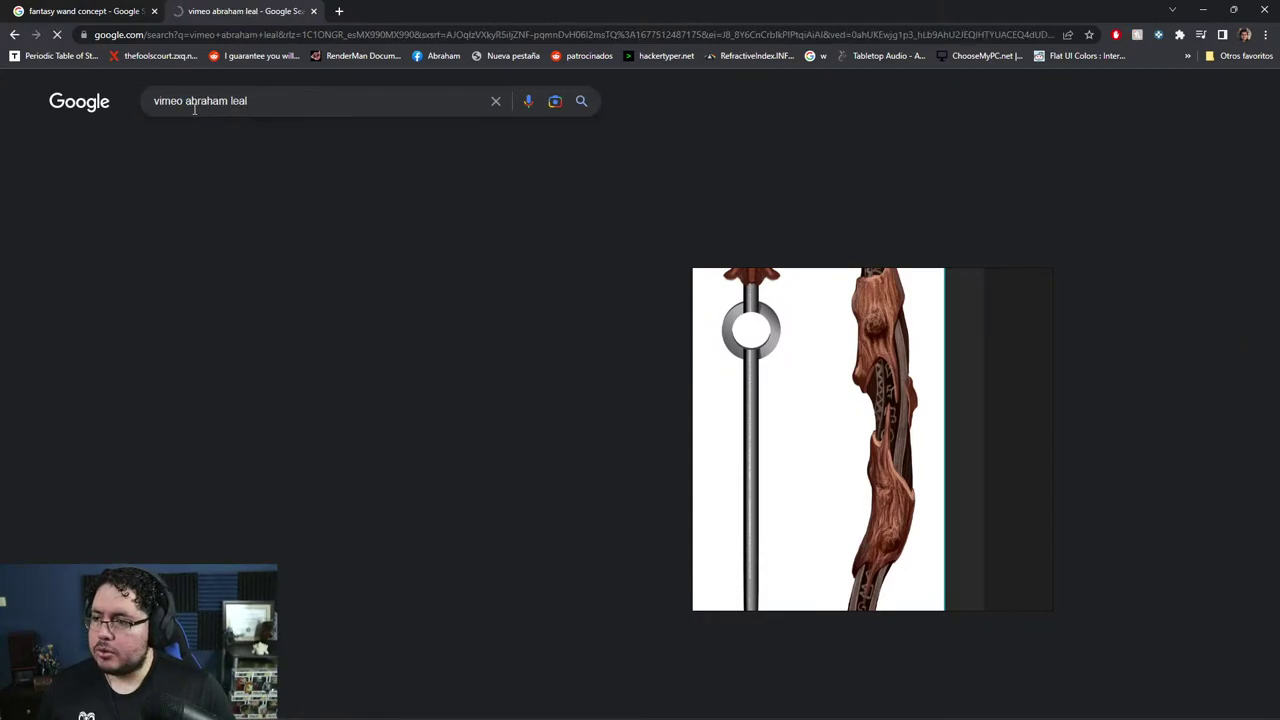
pyautogui.click(341, 234)
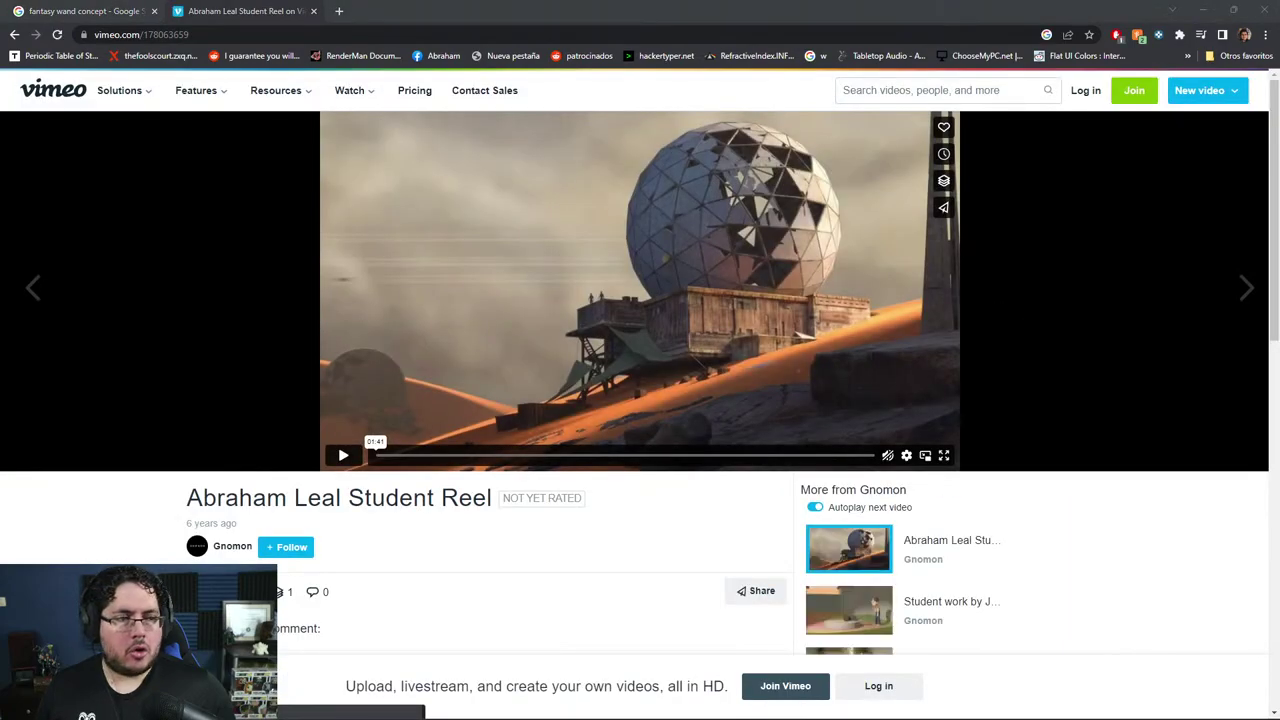
# Play the student reel full screen to its end, exit full screen and minimize the browser.
pyautogui.click(943, 456)
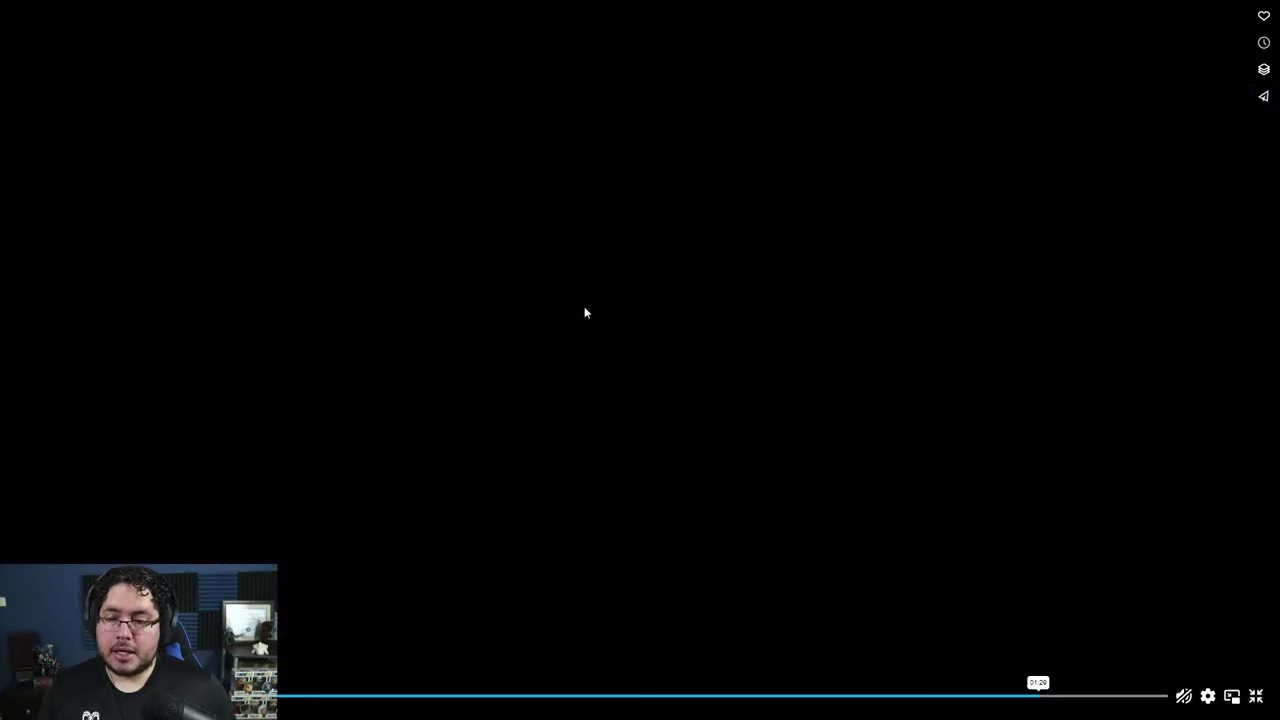
pyautogui.press('Escape')
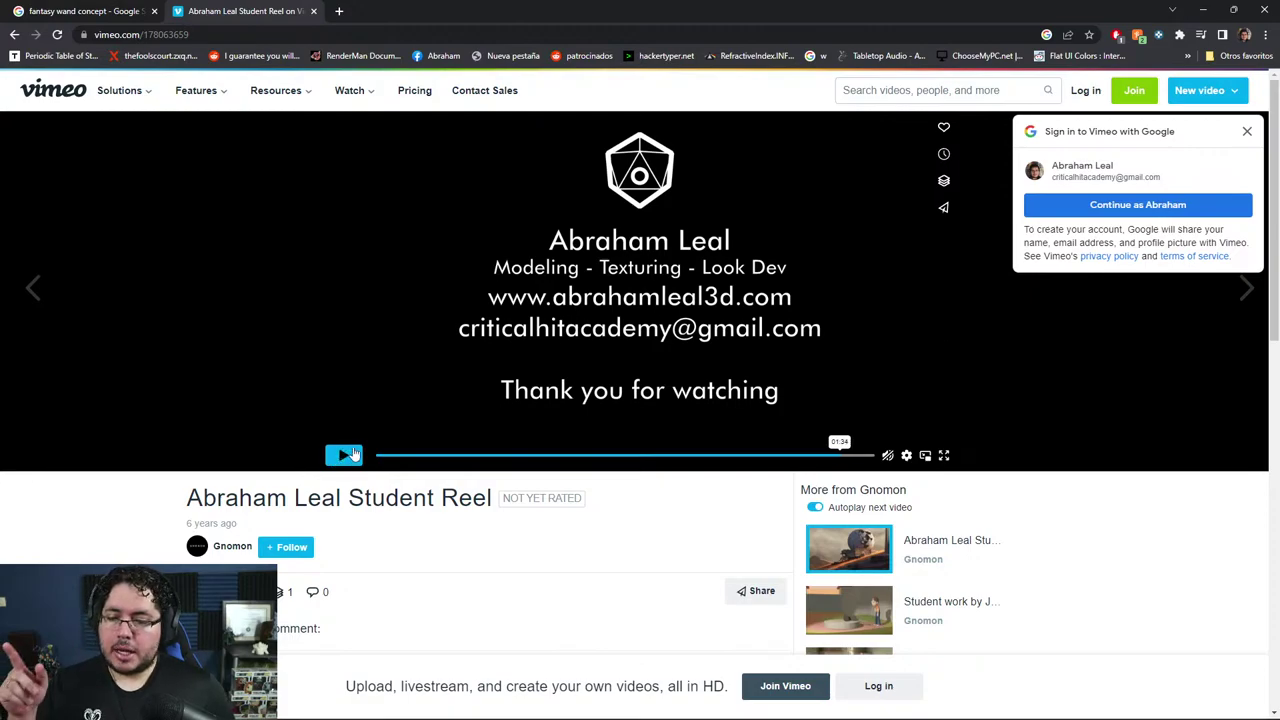
pyautogui.click(1206, 12)
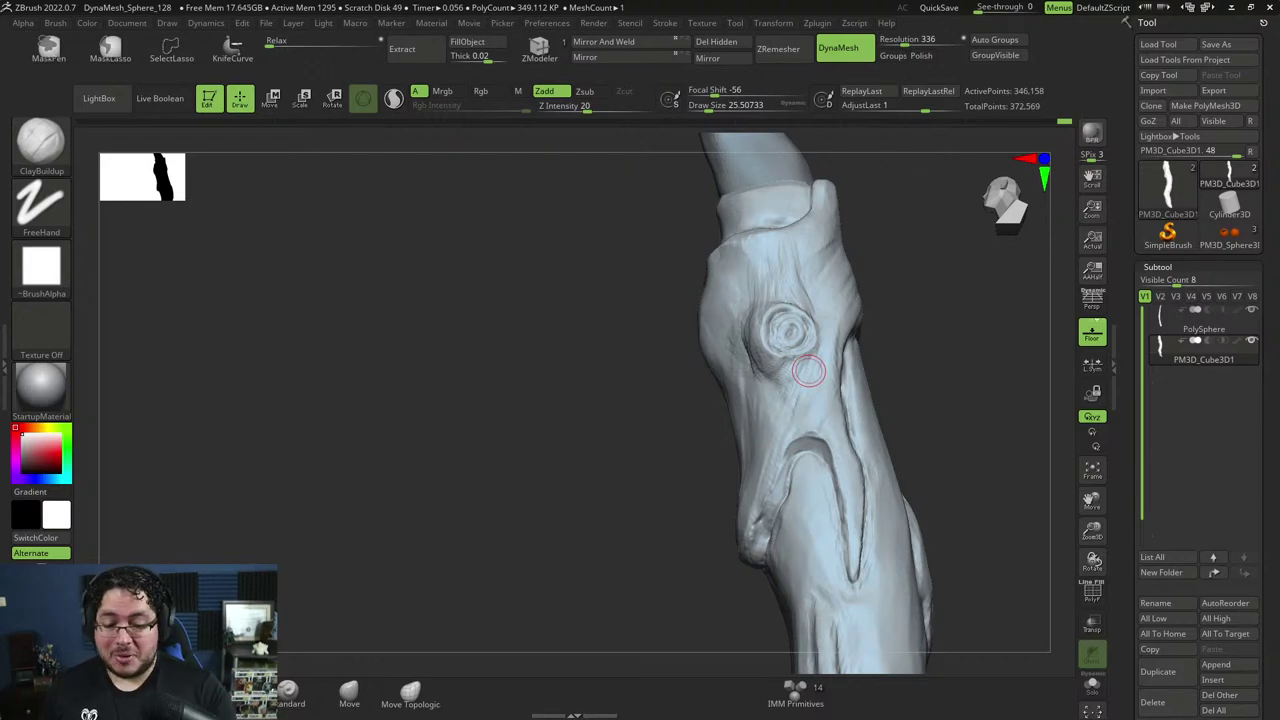
# Build up clay beside the knot with ClayBuildup at brush size about 45.
pyautogui.moveTo(937, 377)
pyautogui.mouseDown()
pyautogui.moveTo(951, 386)
pyautogui.moveTo(934, 408)
pyautogui.mouseUp()
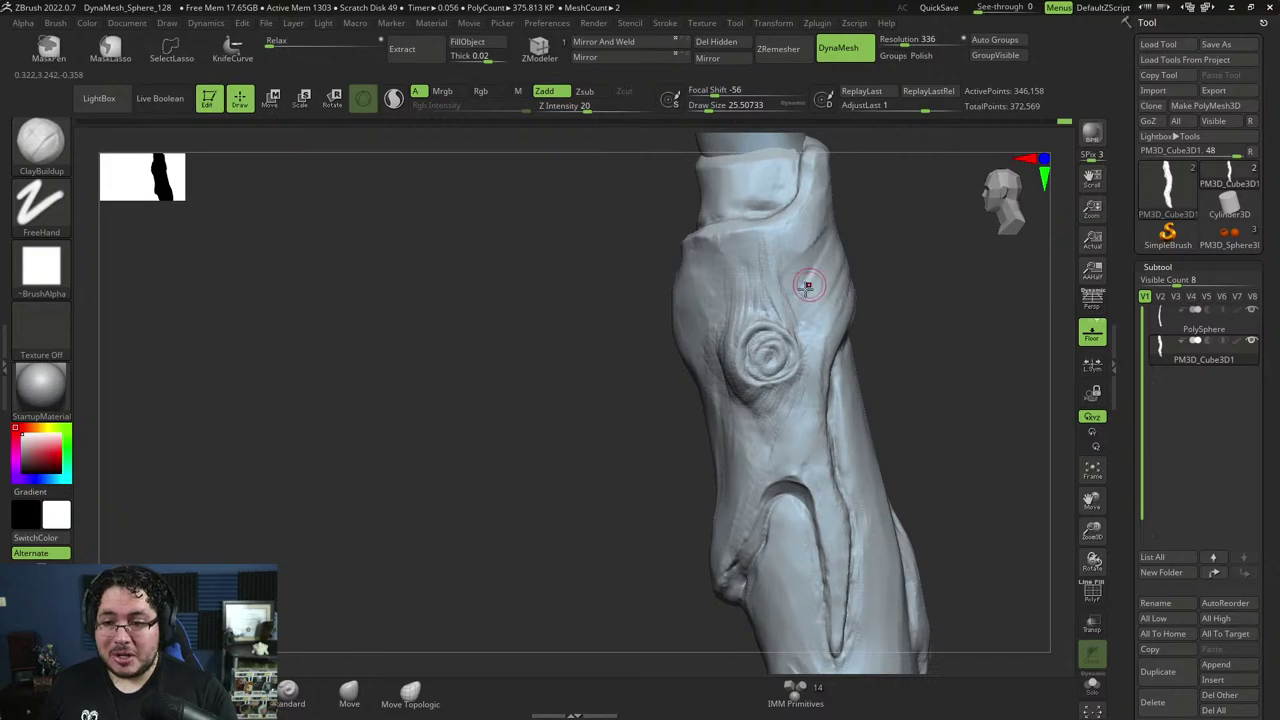
pyautogui.press('b')
pyautogui.press('c')
pyautogui.press('b')
pyautogui.press('s')
pyautogui.moveTo(784, 270); pyautogui.dragTo(781, 300)
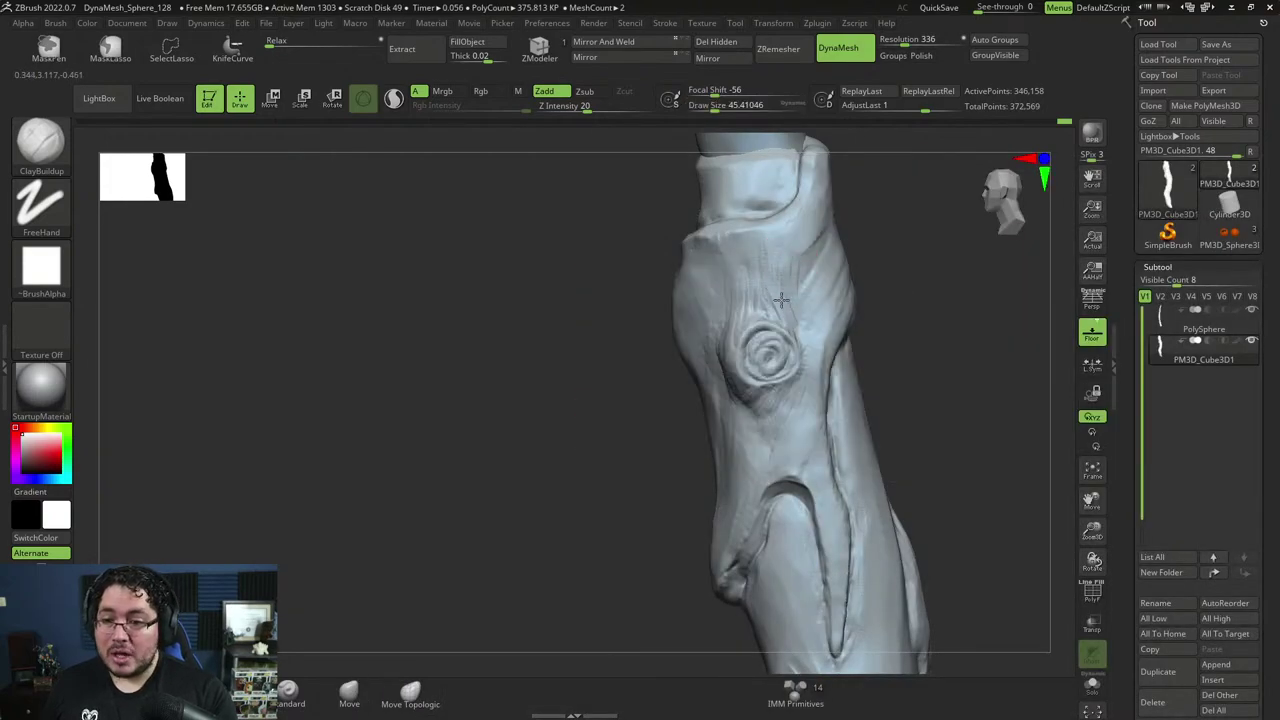
pyautogui.moveTo(806, 232)
pyautogui.mouseDown()
pyautogui.moveTo(792, 321)
pyautogui.moveTo(797, 290)
pyautogui.mouseUp()
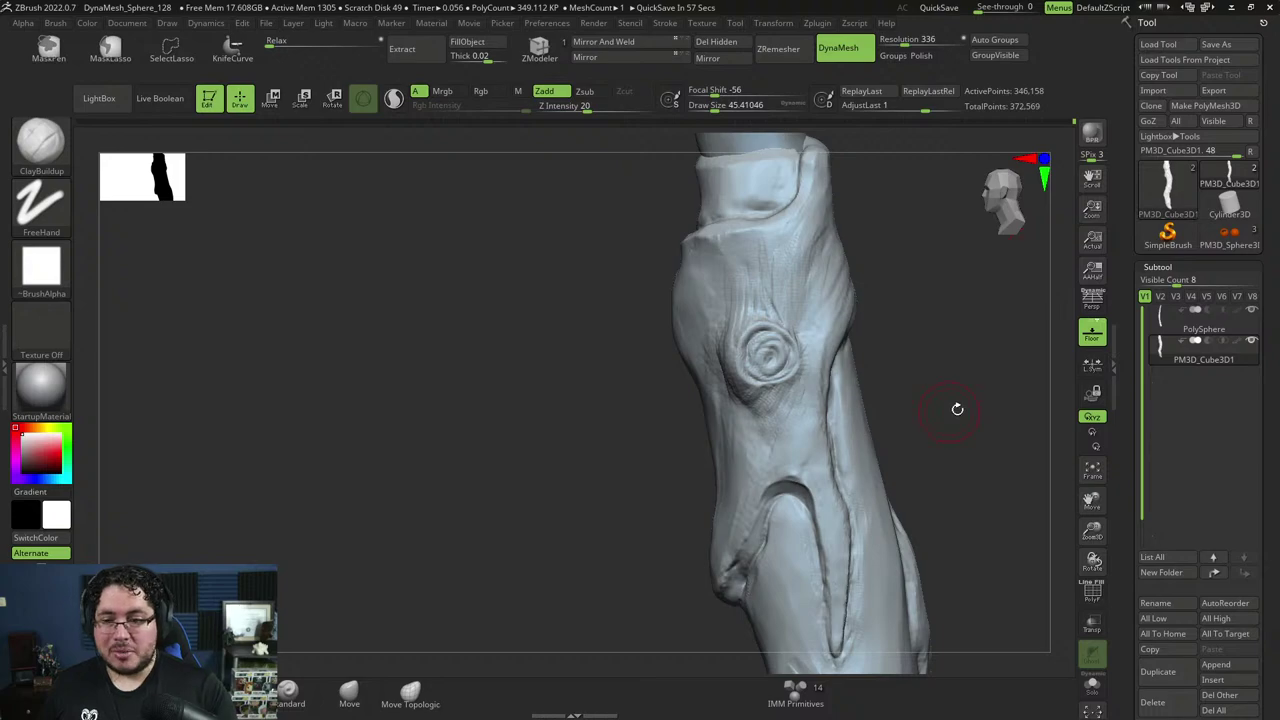
pyautogui.moveTo(957, 409)
pyautogui.keyDown('alt'); pyautogui.mouseDown()
pyautogui.moveTo(953, 362)
pyautogui.moveTo(938, 385)
pyautogui.moveTo(943, 357)
pyautogui.moveTo(977, 426)
pyautogui.moveTo(957, 377)
pyautogui.mouseUp(); pyautogui.keyUp('alt')
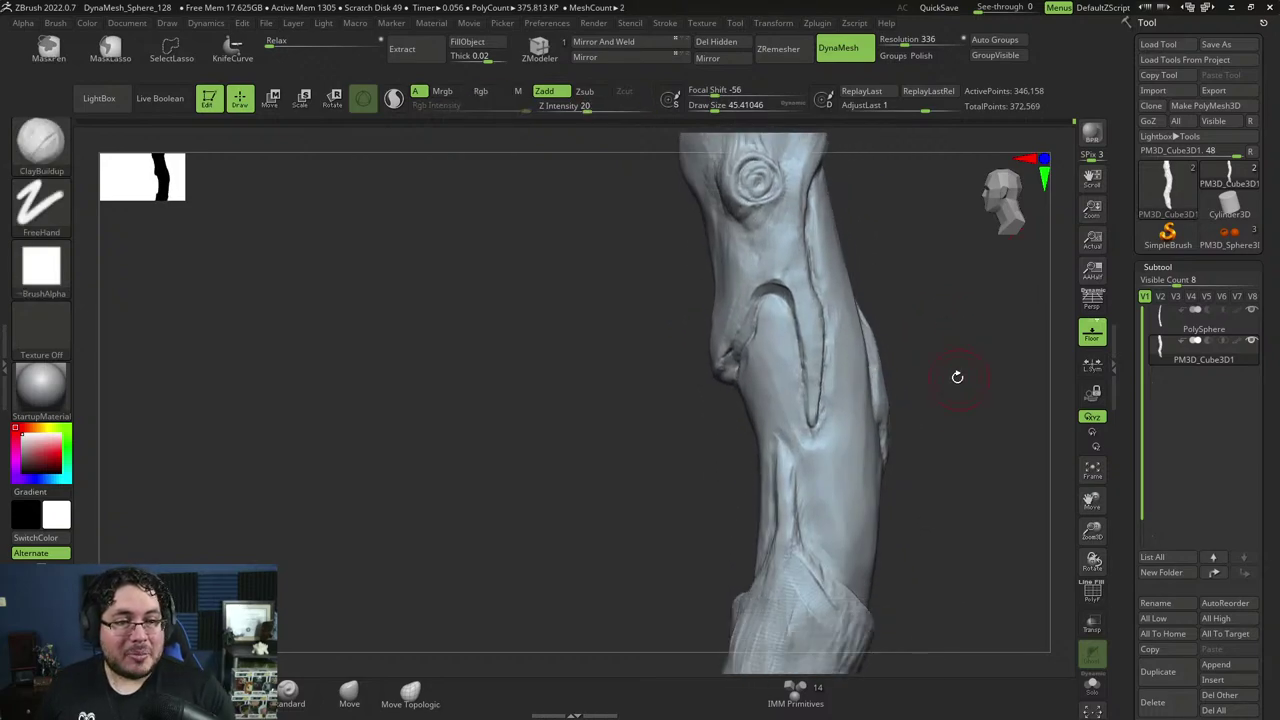
pyautogui.moveTo(949, 428); pyautogui.dragTo(948, 397)
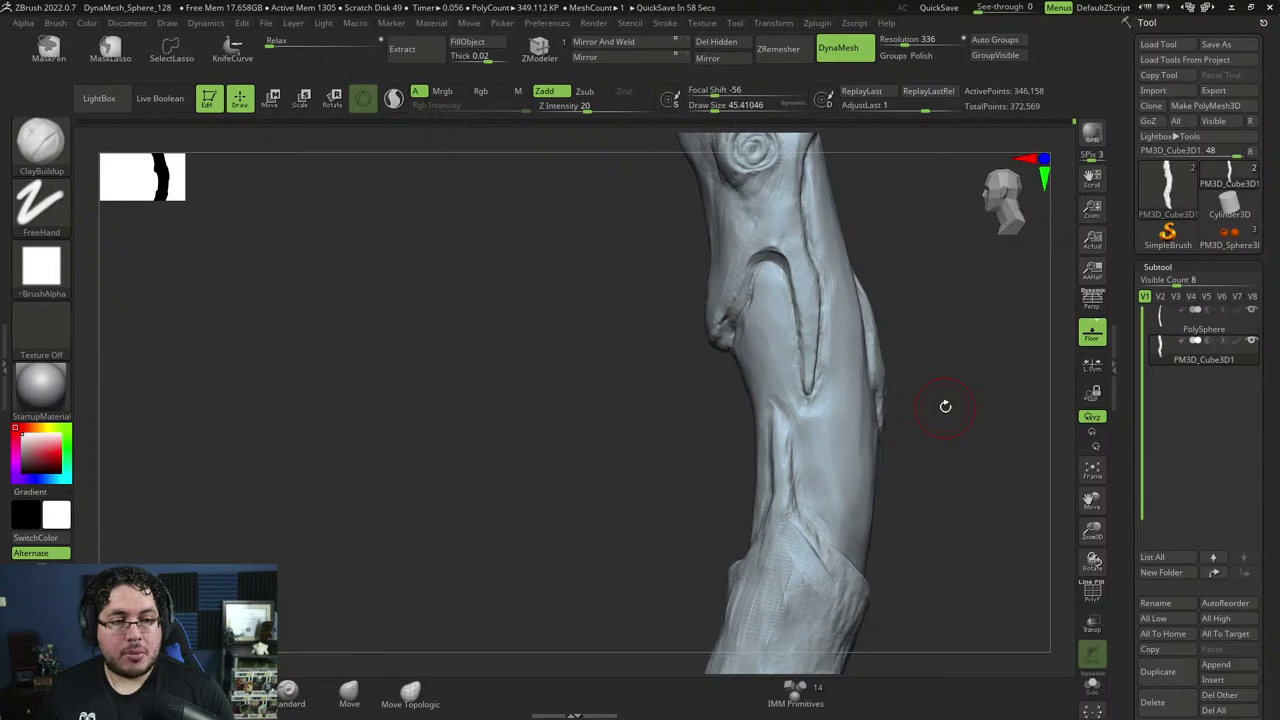
pyautogui.moveTo(944, 406)
pyautogui.mouseDown()
pyautogui.moveTo(960, 374)
pyautogui.moveTo(949, 386)
pyautogui.mouseUp()
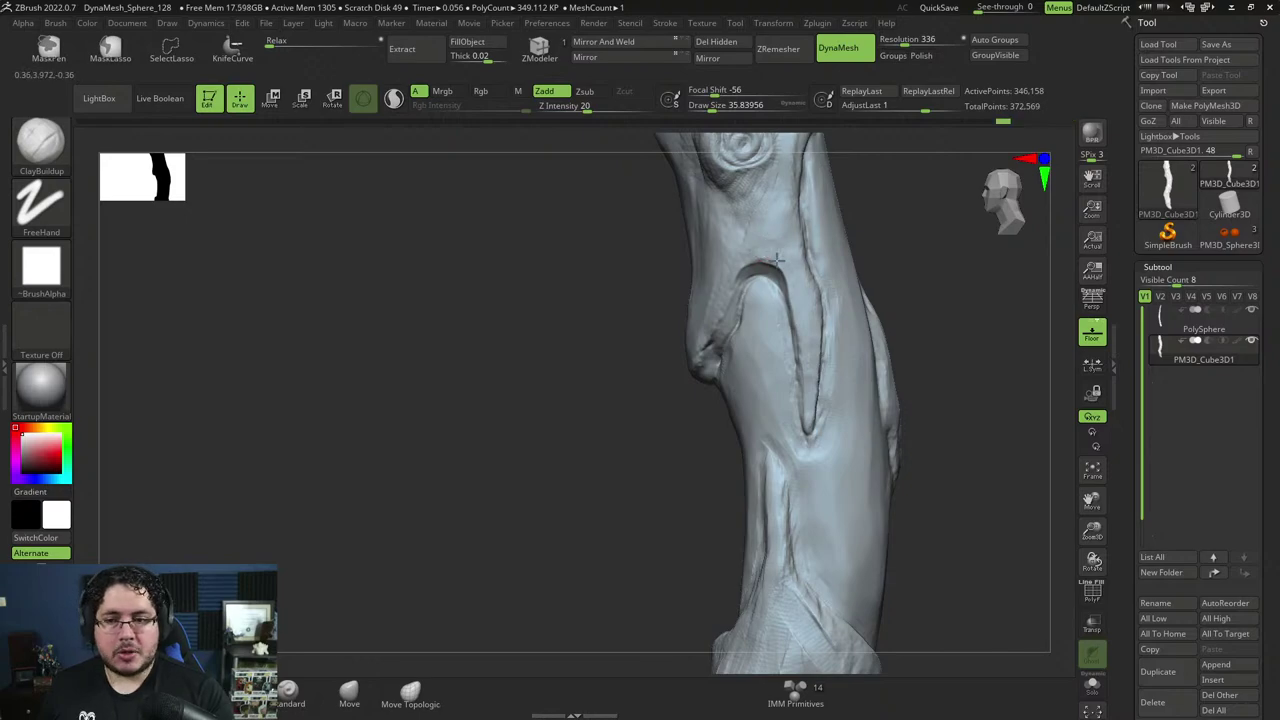
pyautogui.moveTo(793, 303); pyautogui.dragTo(800, 287)
pyautogui.press('space')
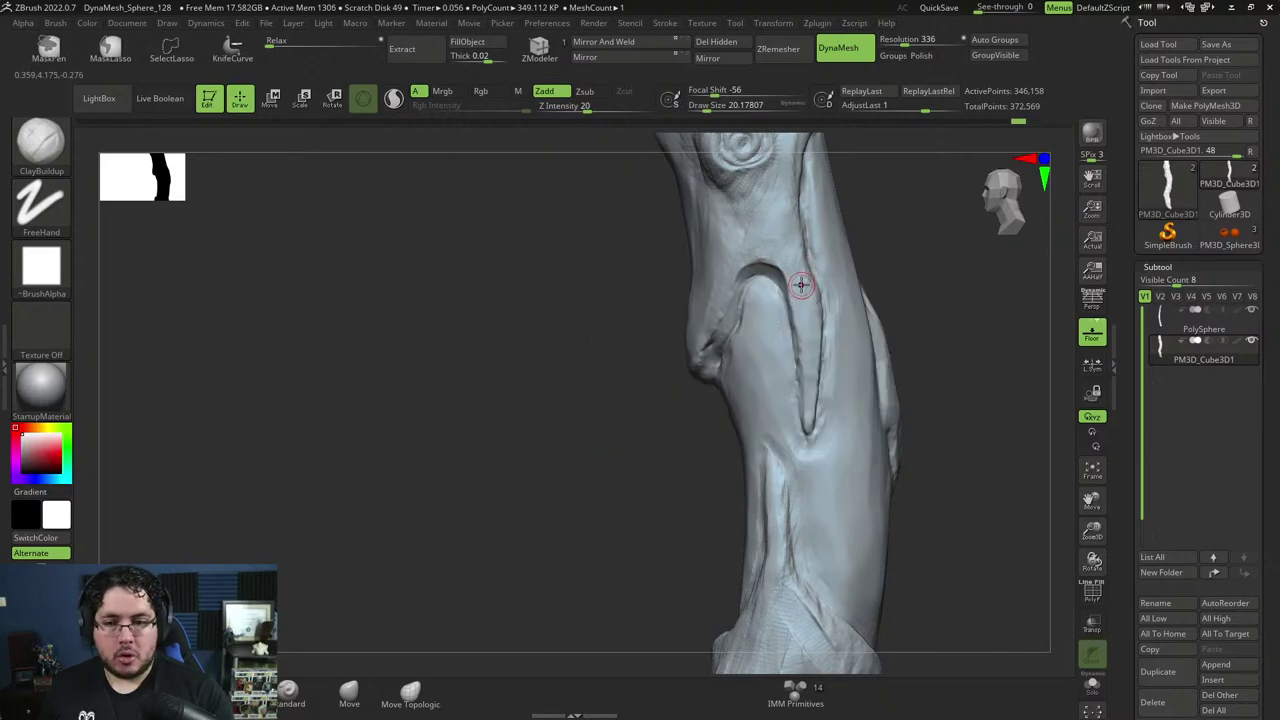
# Carve a new groove down the trunk at brush size about 29, then select DamStandard.
pyautogui.moveTo(920, 297)
pyautogui.mouseDown()
pyautogui.moveTo(948, 320)
pyautogui.moveTo(931, 354)
pyautogui.moveTo(951, 333)
pyautogui.moveTo(943, 397)
pyautogui.moveTo(857, 343)
pyautogui.mouseUp()
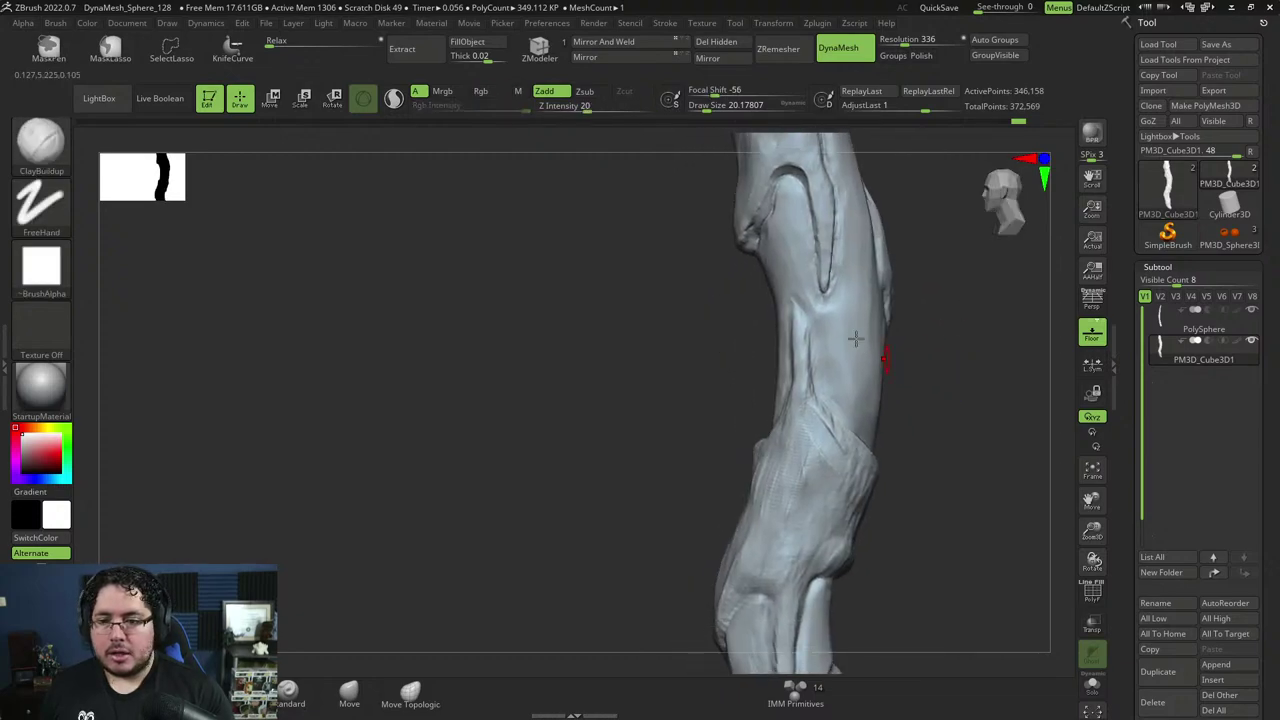
pyautogui.press('space')
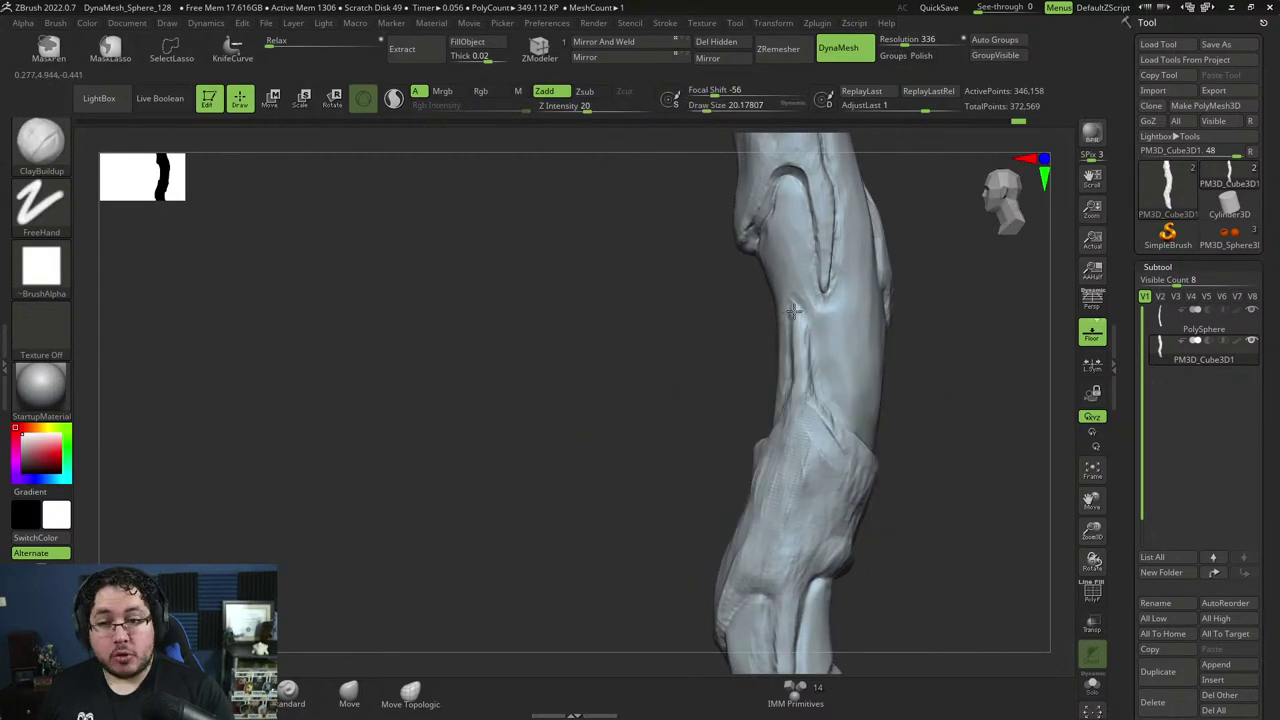
pyautogui.press('space')
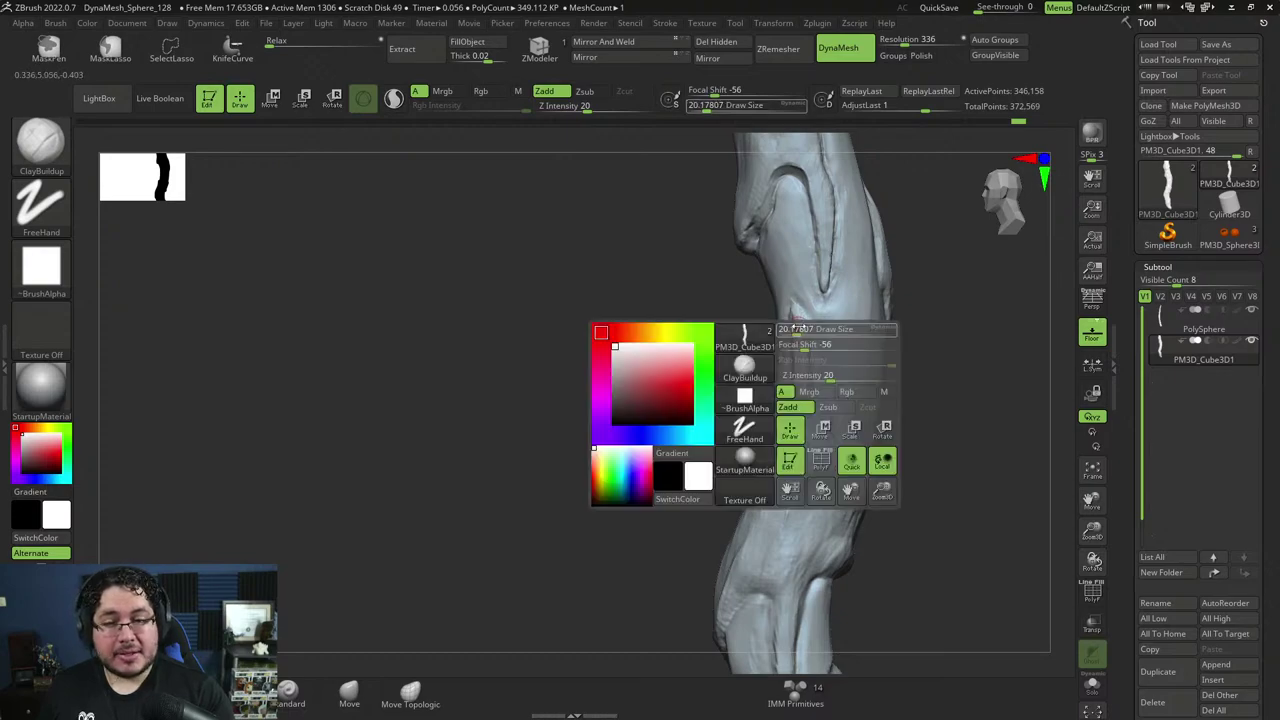
pyautogui.moveTo(794, 310)
pyautogui.mouseDown()
pyautogui.moveTo(805, 384)
pyautogui.moveTo(775, 384)
pyautogui.mouseUp()
pyautogui.moveTo(858, 400); pyautogui.dragTo(835, 398)
pyautogui.press('space')
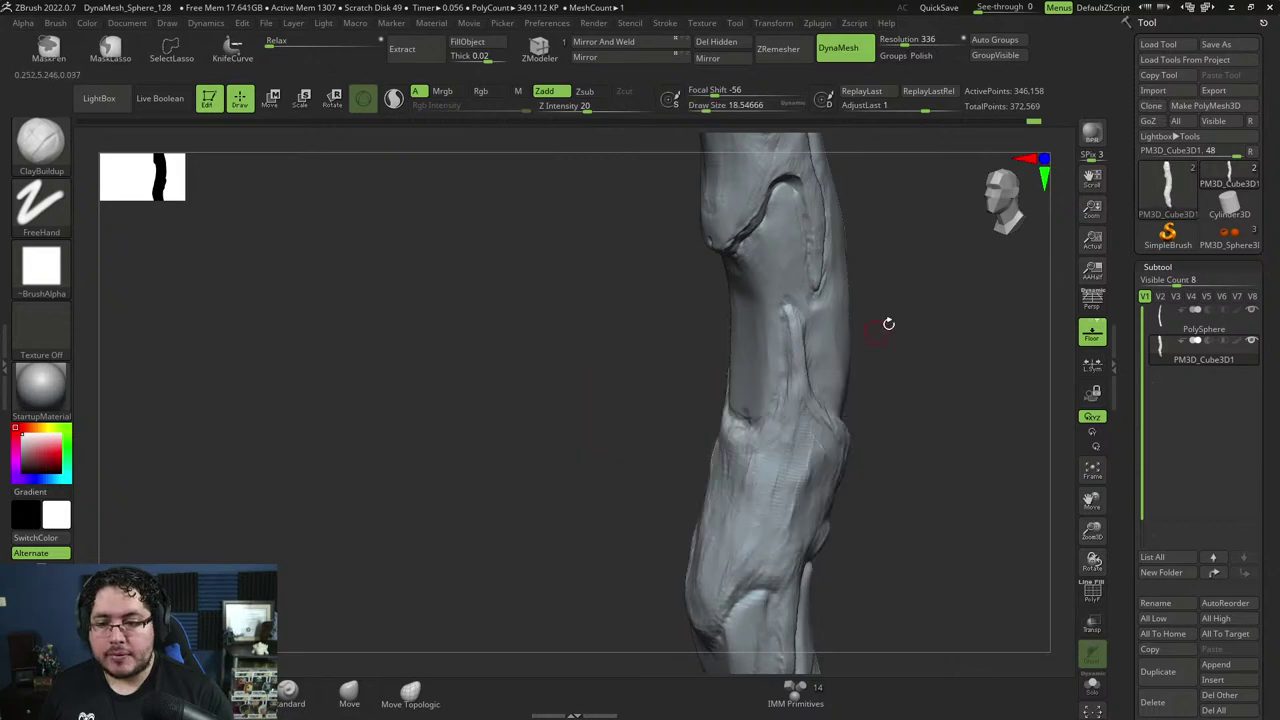
pyautogui.moveTo(888, 323)
pyautogui.mouseDown()
pyautogui.moveTo(878, 260)
pyautogui.moveTo(858, 295)
pyautogui.mouseUp()
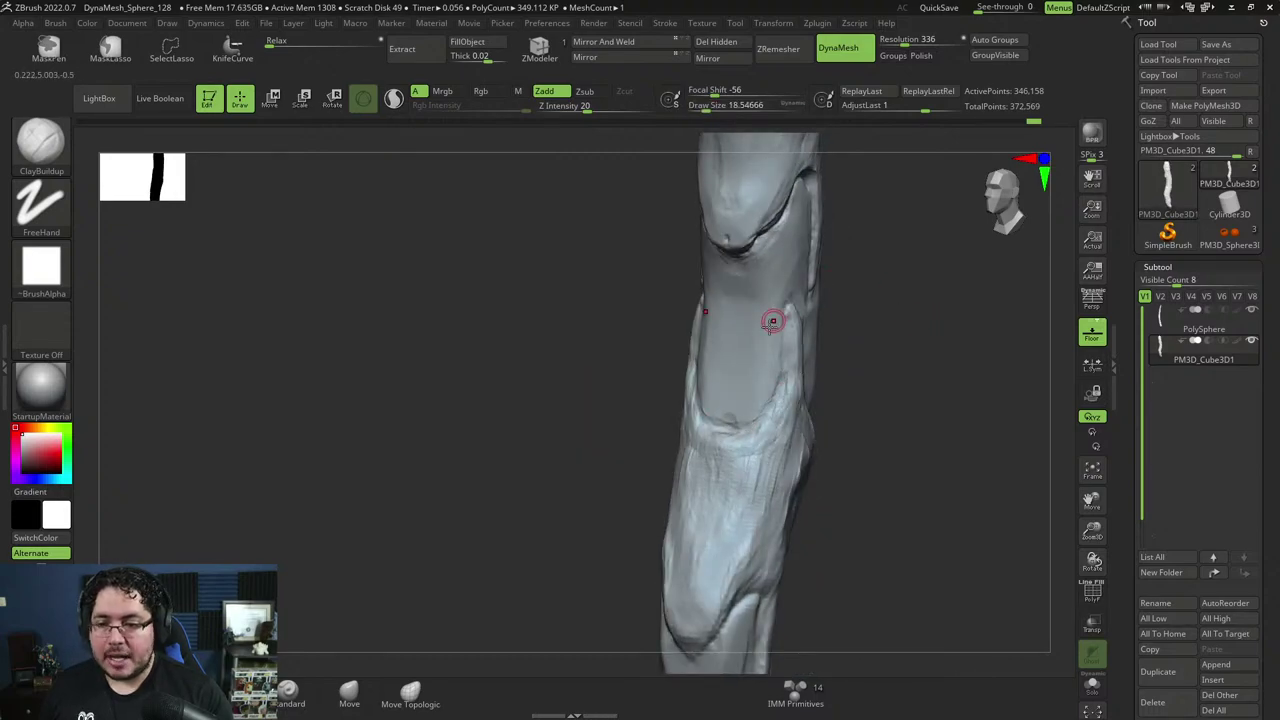
pyautogui.press('b')
pyautogui.press('d')
pyautogui.press('s')
pyautogui.press('space')
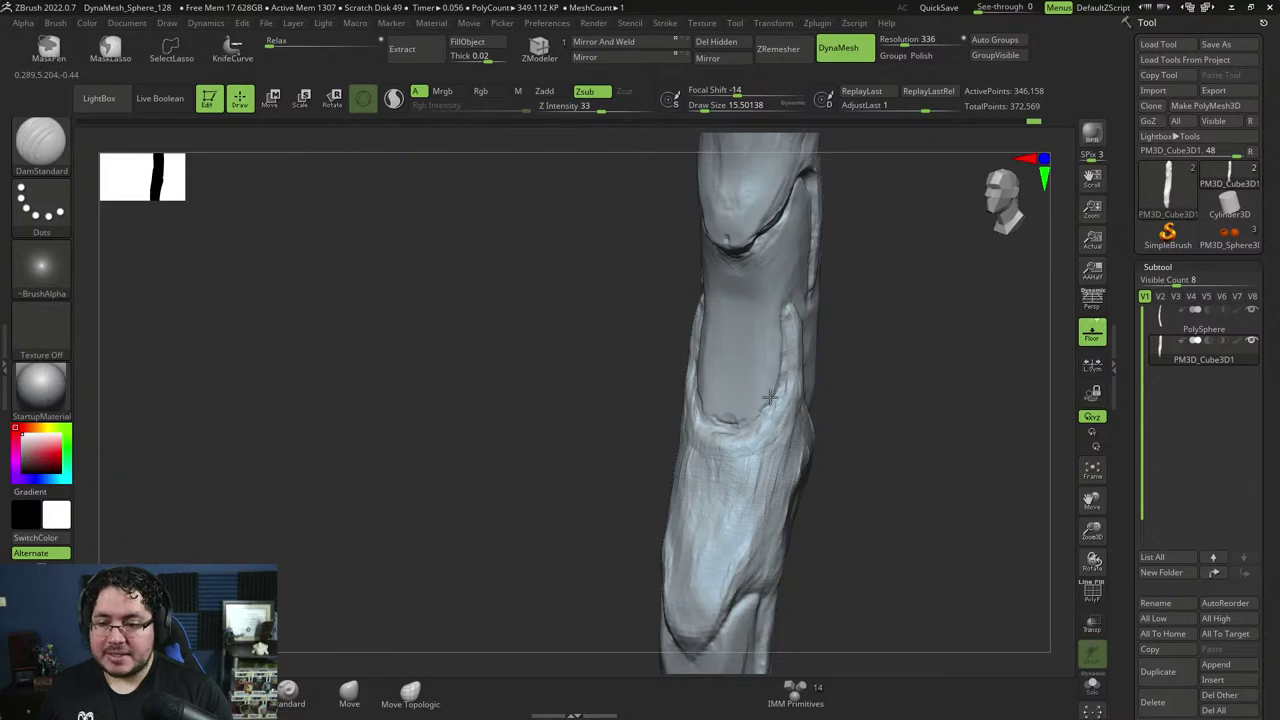
# Select the TrimDynamic brush and raise its size to about 50.
pyautogui.moveTo(769, 397)
pyautogui.mouseDown(button='right')
pyautogui.moveTo(800, 360)
pyautogui.moveTo(784, 313)
pyautogui.moveTo(854, 294)
pyautogui.mouseUp(button='right')
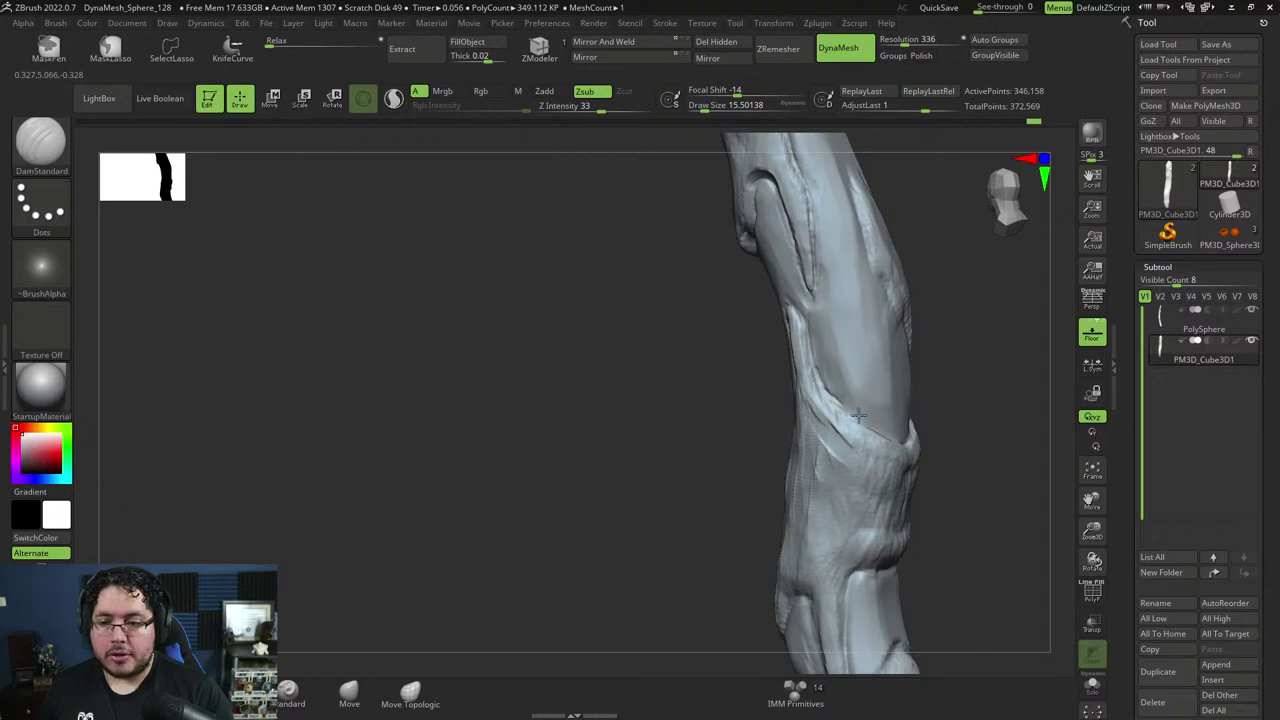
pyautogui.moveTo(852, 412); pyautogui.dragTo(838, 317, button='right')
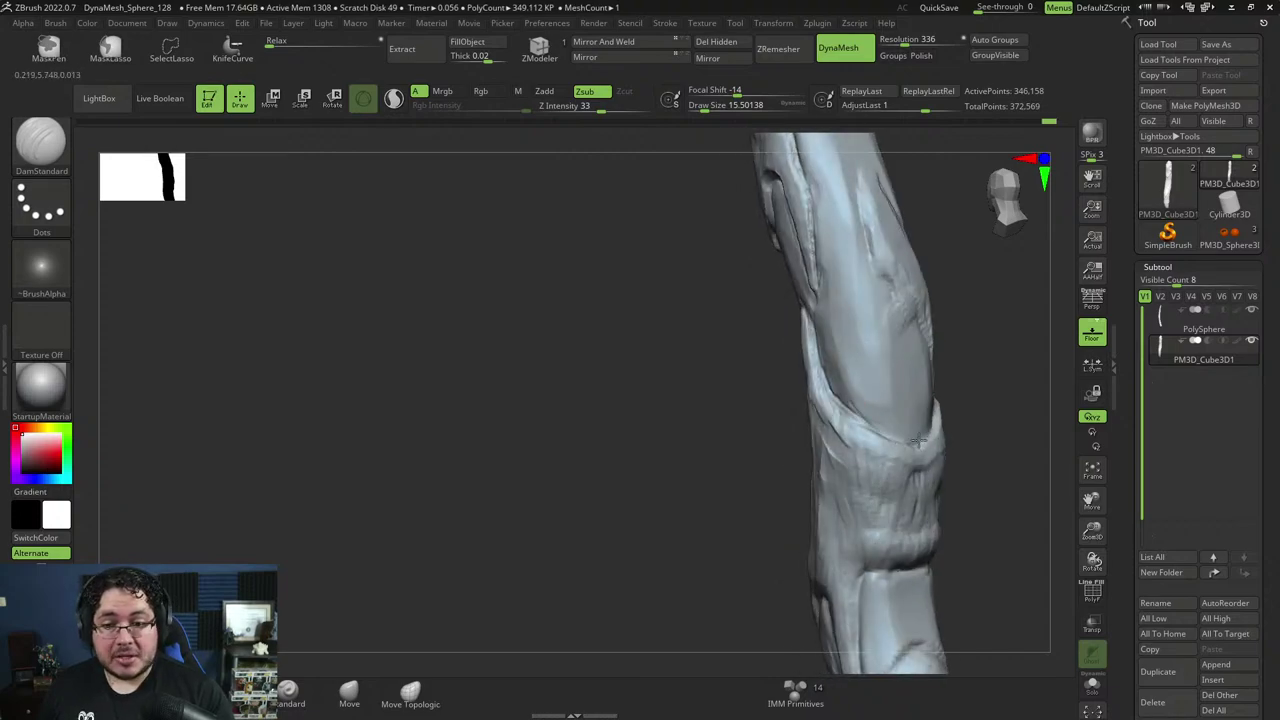
pyautogui.moveTo(849, 408); pyautogui.dragTo(793, 330, button='right')
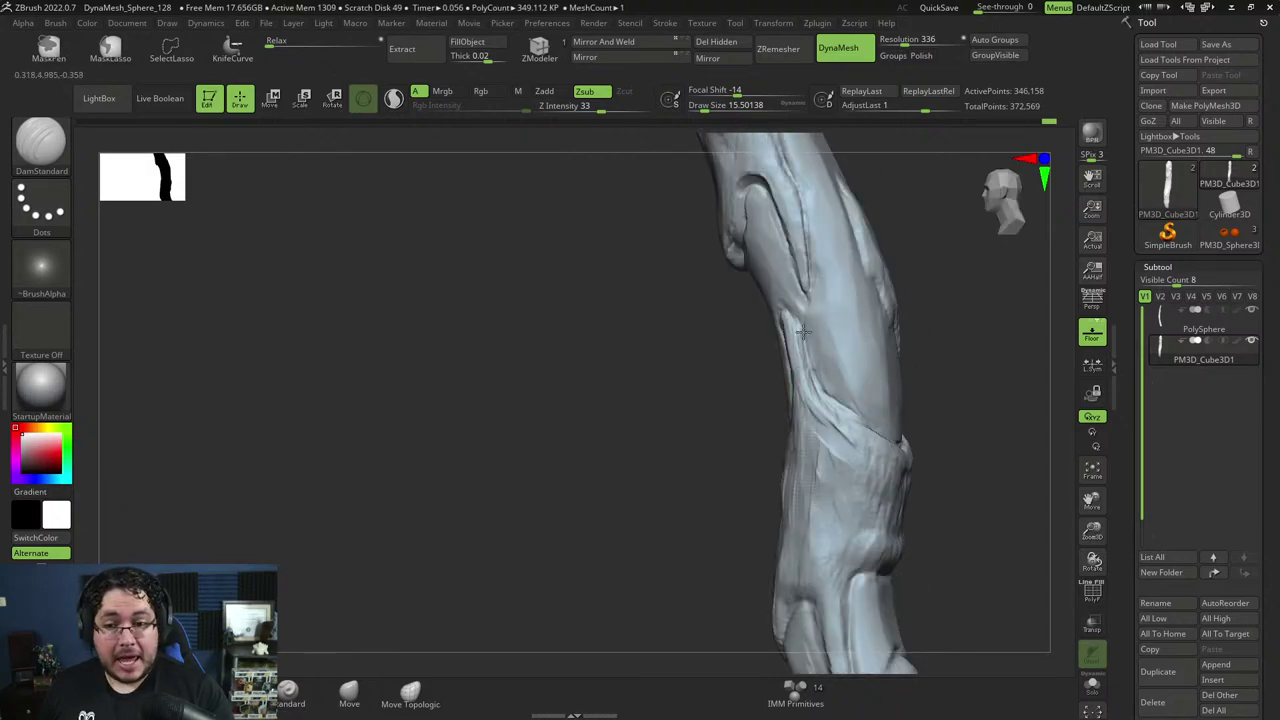
pyautogui.press('b')
pyautogui.press('t')
pyautogui.press('d')
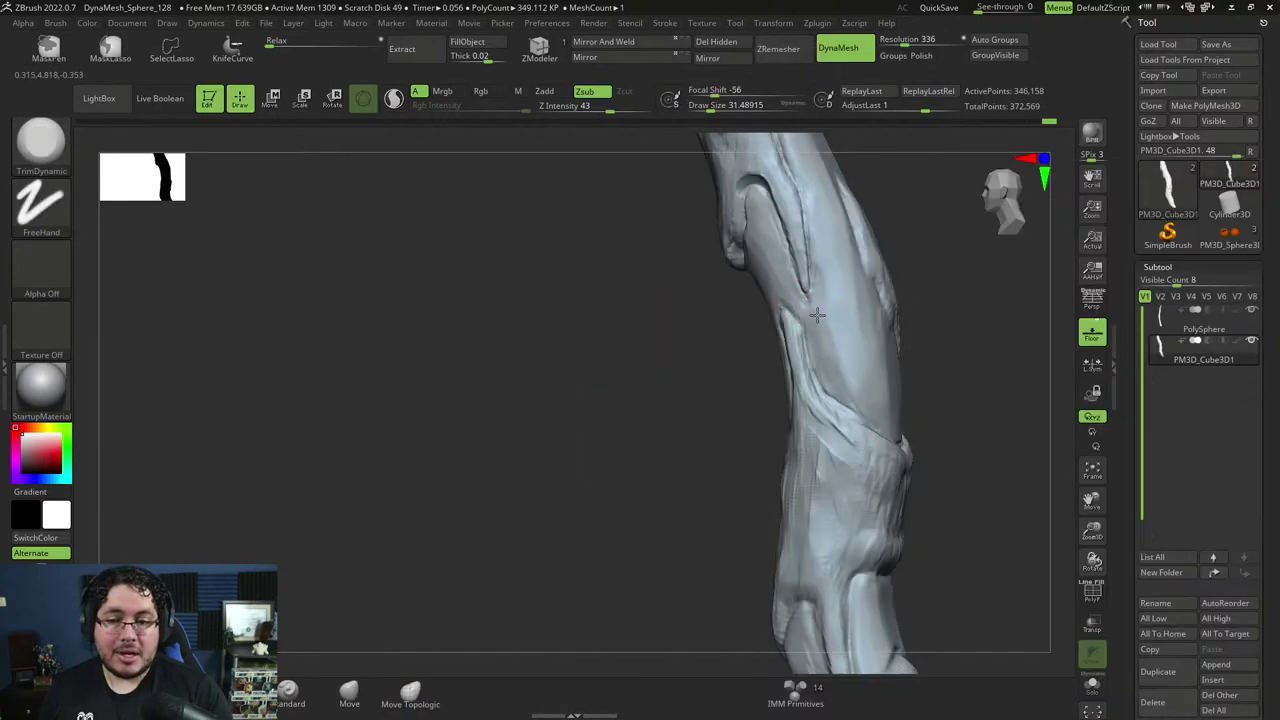
pyautogui.press('space')
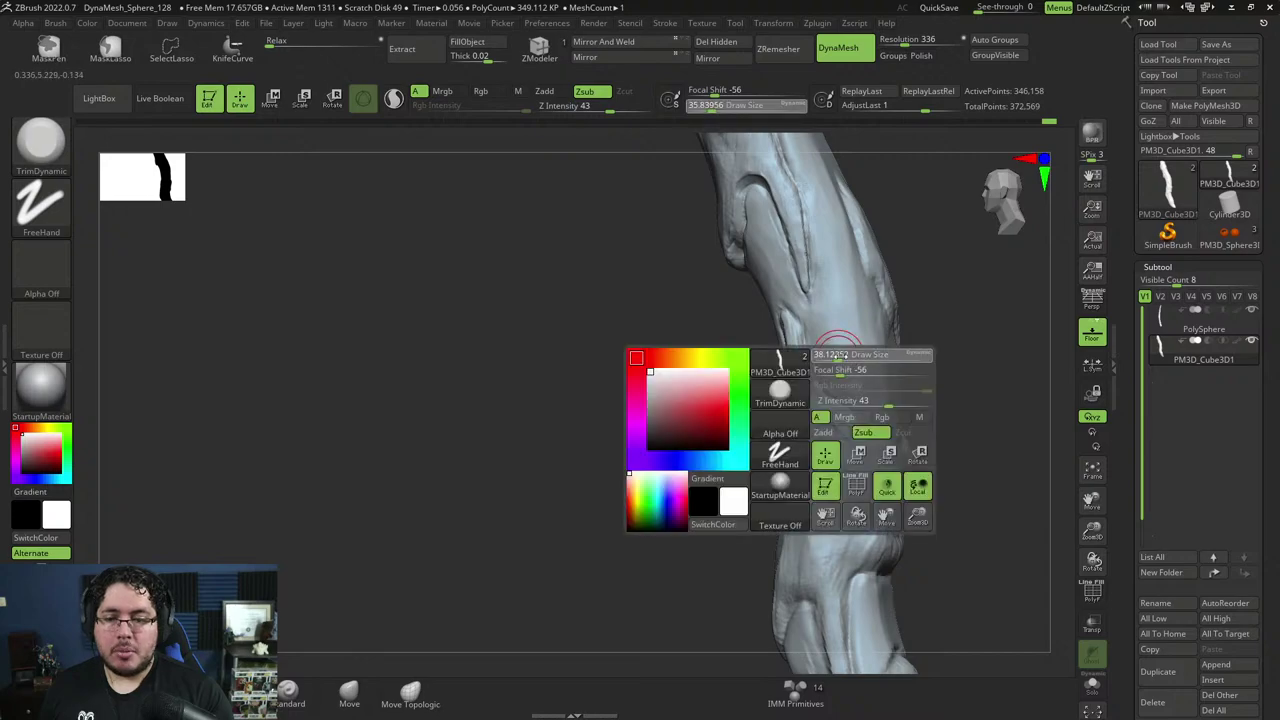
pyautogui.click(840, 354)
# Switch to the Move brush at size about 103 and place the wand reference image left of the model.
pyautogui.moveTo(926, 374)
pyautogui.mouseDown(button='right')
pyautogui.moveTo(940, 369)
pyautogui.moveTo(786, 371)
pyautogui.mouseUp(button='right')
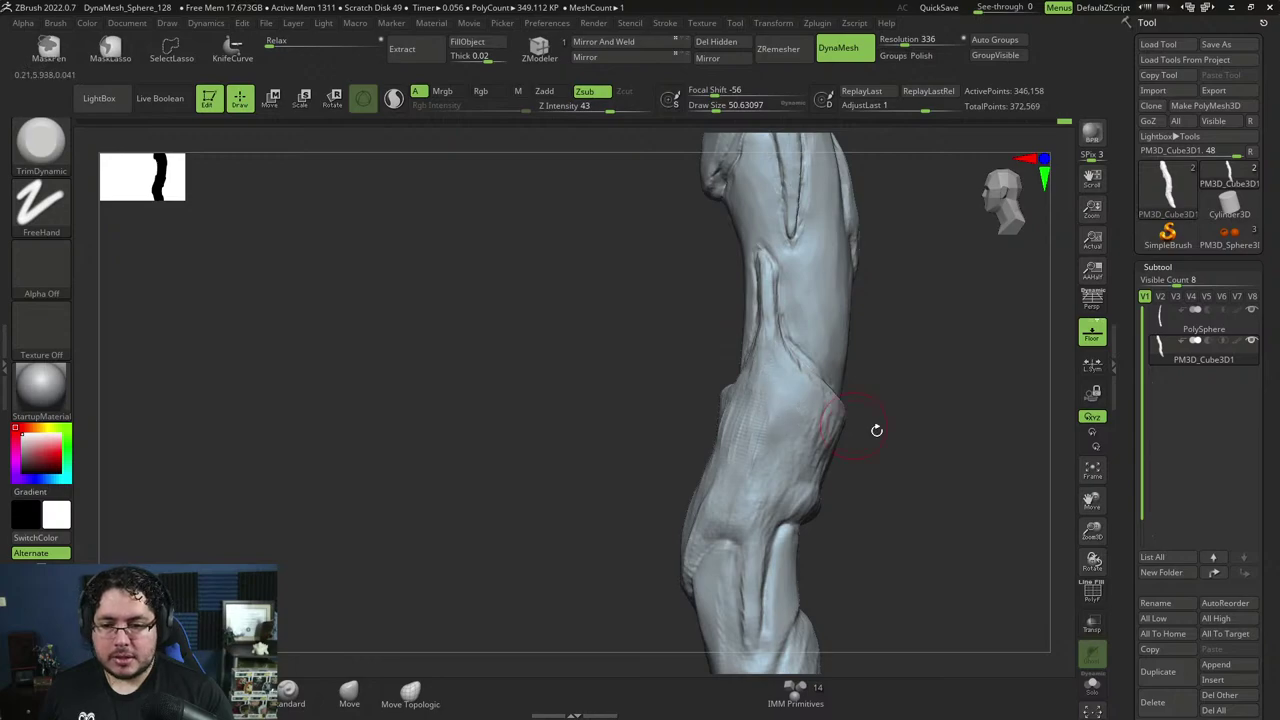
pyautogui.moveTo(795, 415); pyautogui.dragTo(749, 346, button='right')
pyautogui.moveTo(729, 391); pyautogui.dragTo(706, 374, button='right')
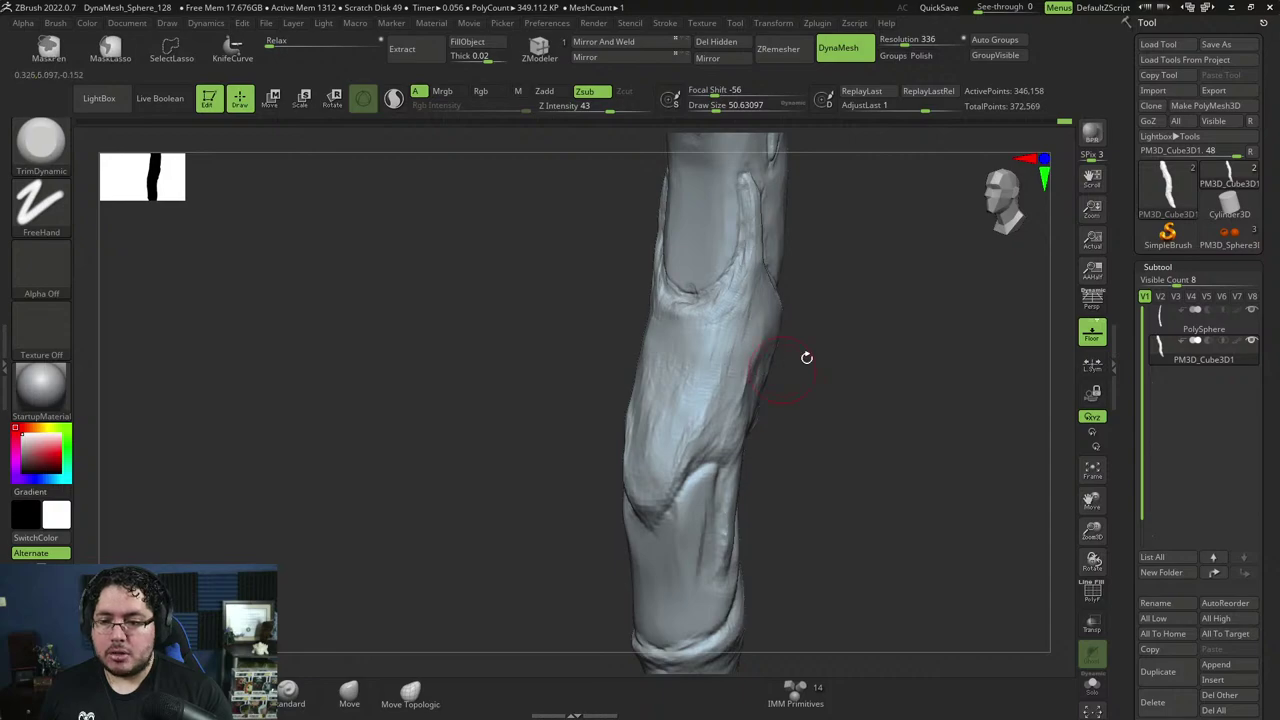
pyautogui.moveTo(807, 357)
pyautogui.mouseDown(button='right')
pyautogui.moveTo(877, 371)
pyautogui.moveTo(820, 334)
pyautogui.moveTo(864, 413)
pyautogui.moveTo(831, 303)
pyautogui.mouseUp(button='right')
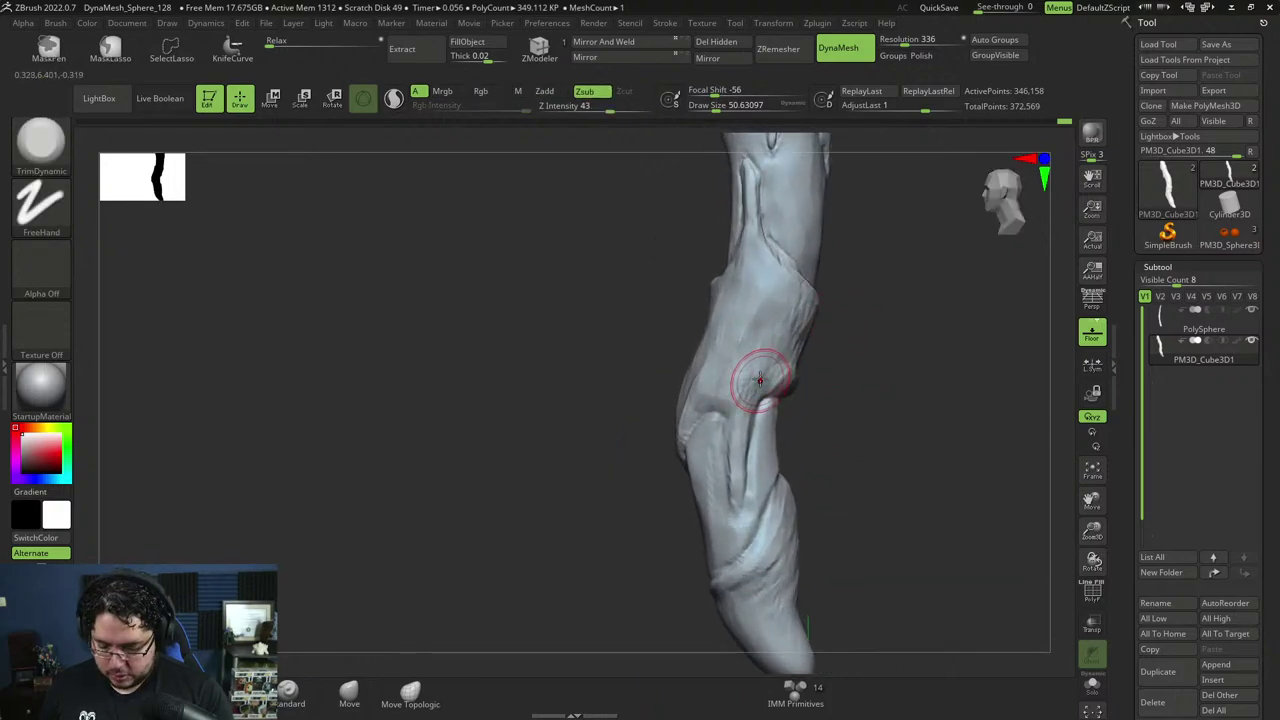
pyautogui.moveTo(760, 375); pyautogui.dragTo(868, 377, button='right')
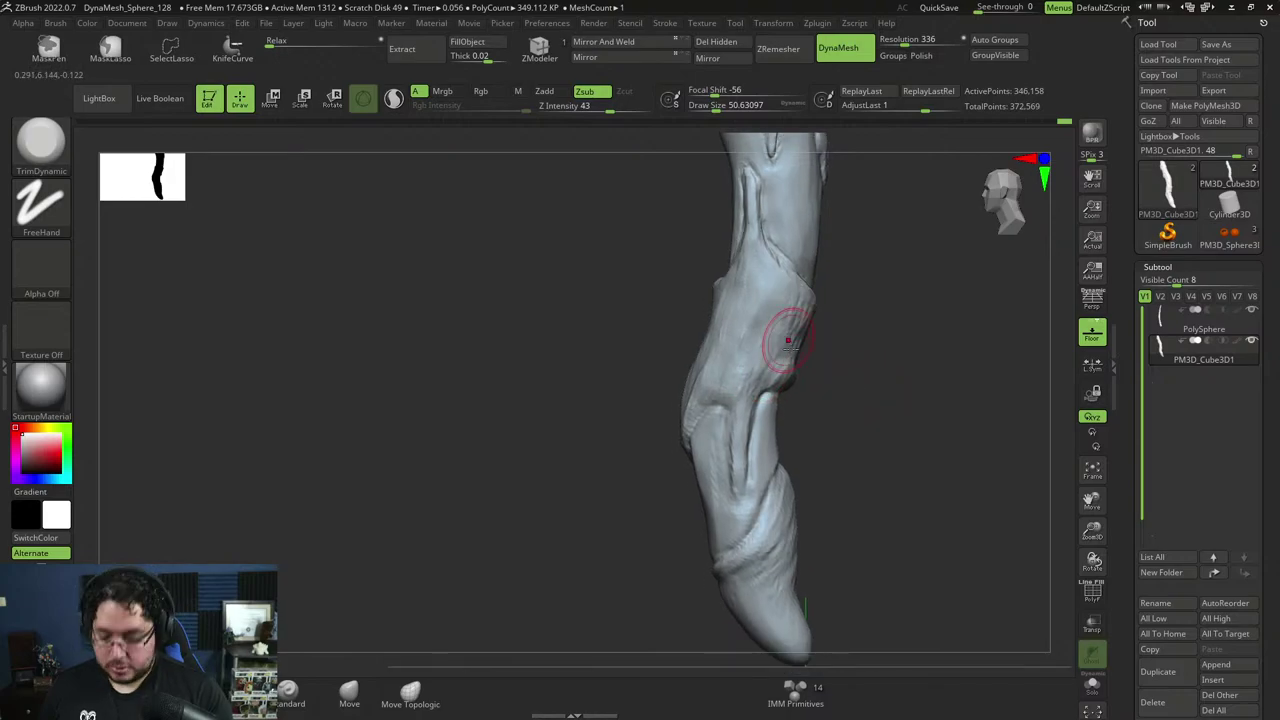
pyautogui.press('b')
pyautogui.press('m')
pyautogui.press('v')
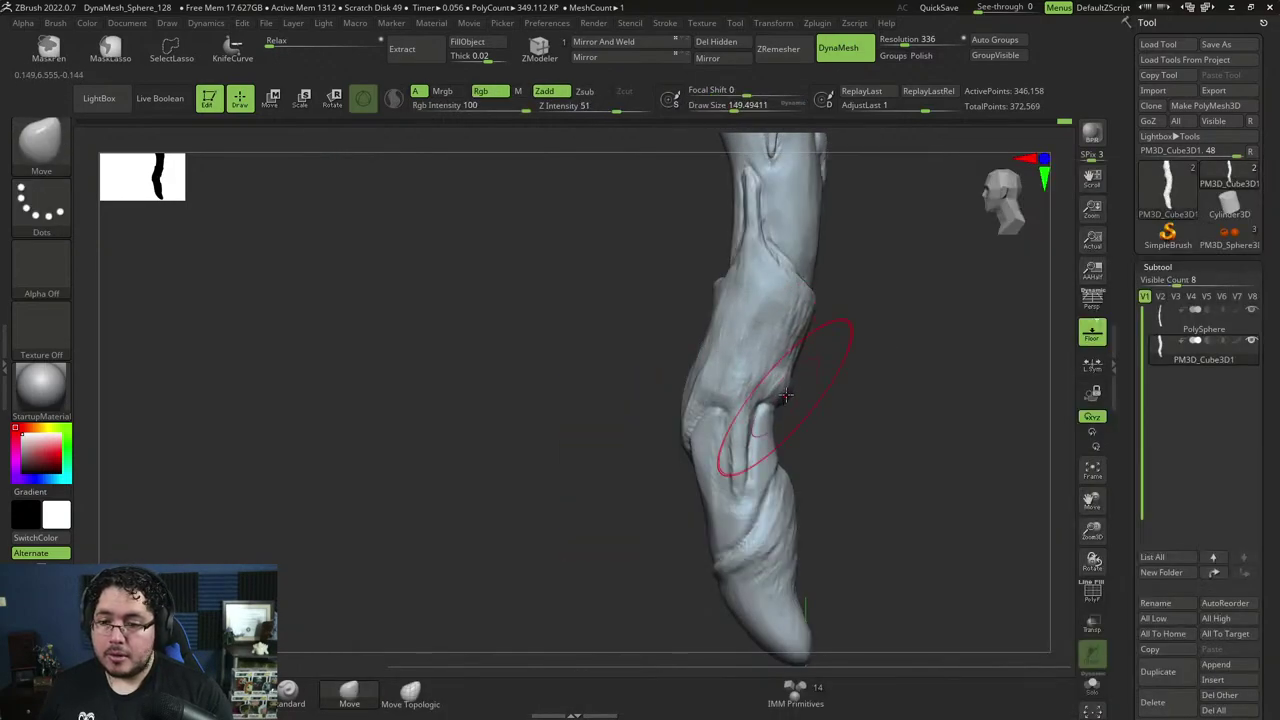
pyautogui.press('space')
pyautogui.click(785, 394)
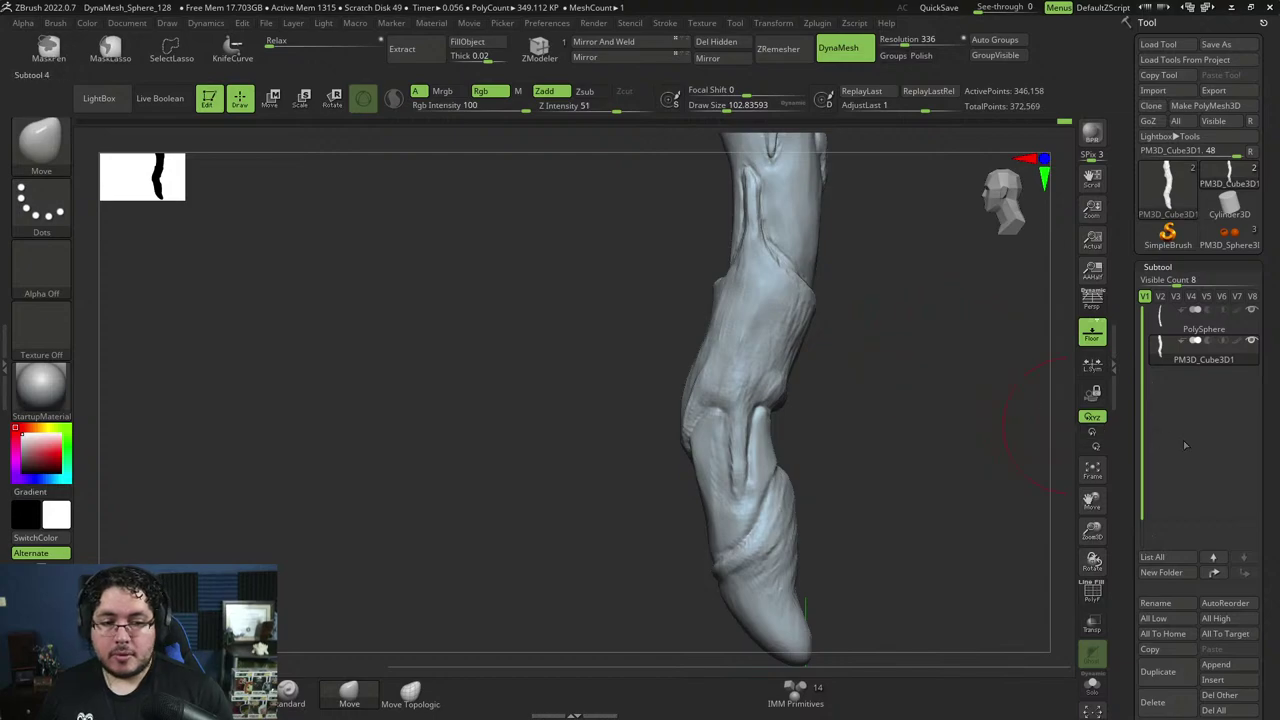
pyautogui.moveTo(1279, 486); pyautogui.dragTo(523, 405, button='right')
# Pan the reference image to show only the right wand and turn the sculpt to its profile.
pyautogui.scroll(-2, 580, 447)
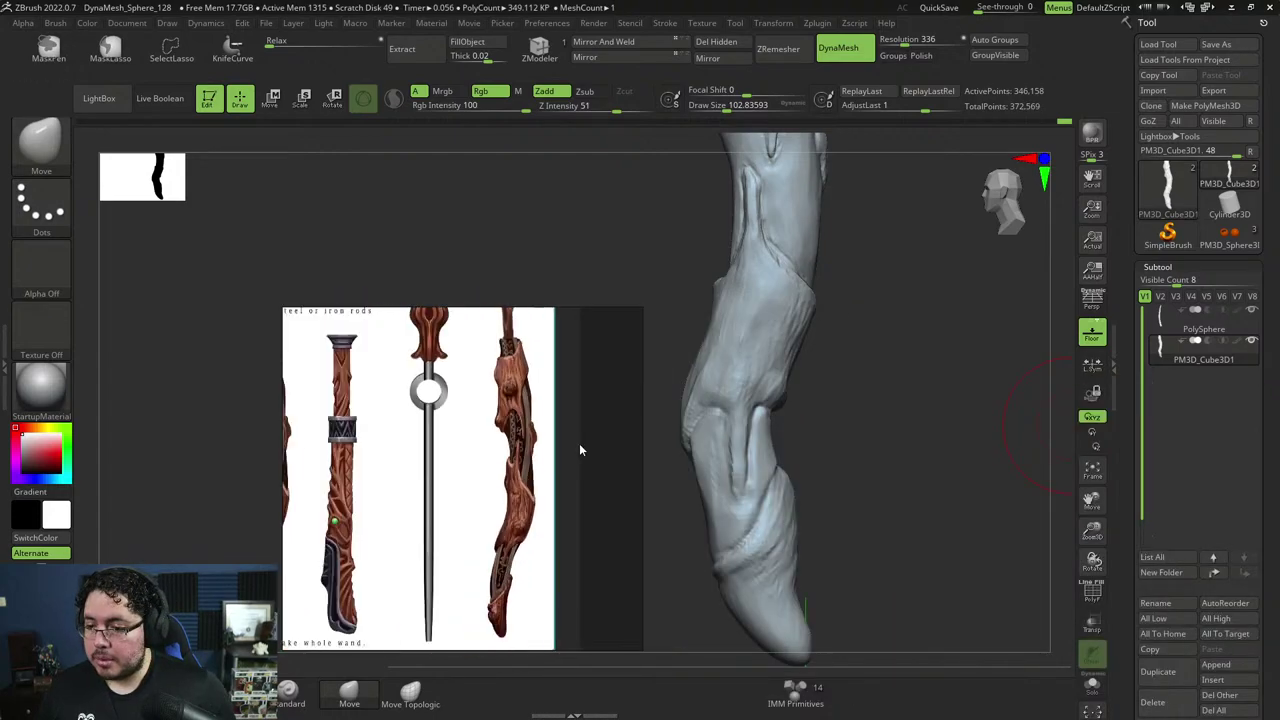
pyautogui.moveTo(580, 445); pyautogui.dragTo(438, 398, button='middle')
pyautogui.moveTo(604, 457); pyautogui.dragTo(392, 419, button='right')
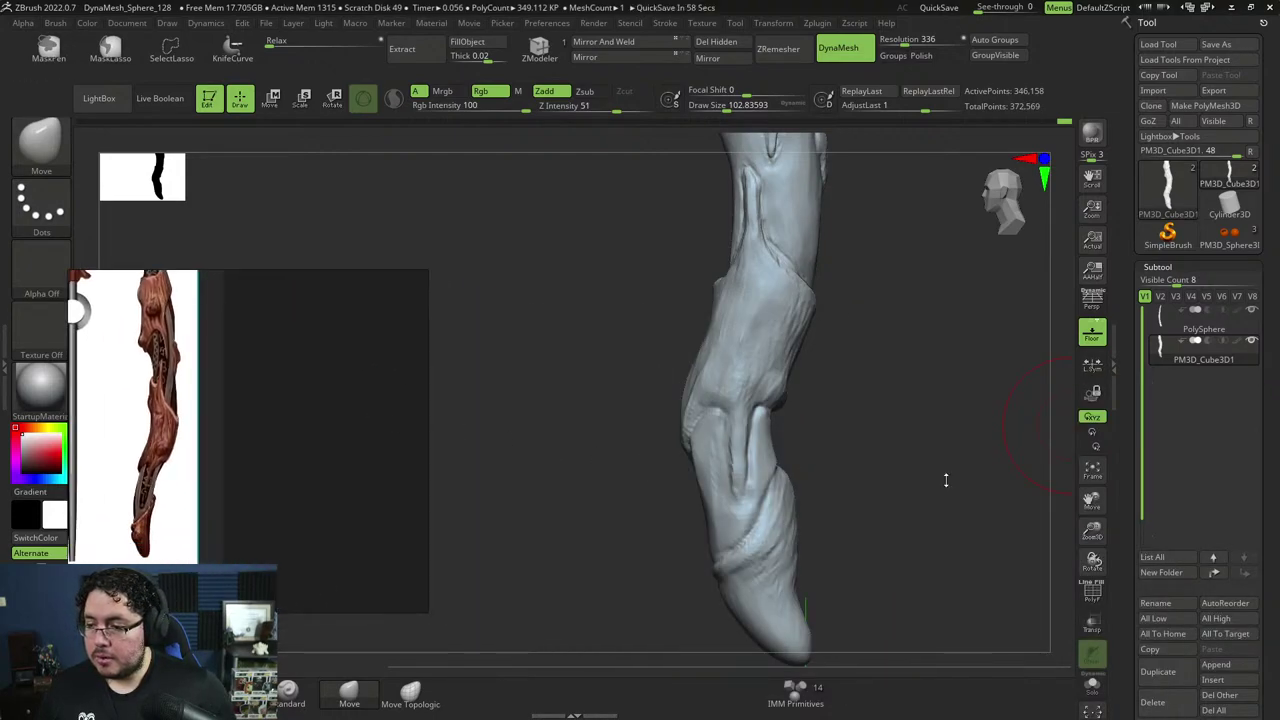
pyautogui.moveTo(945, 480); pyautogui.dragTo(937, 451)
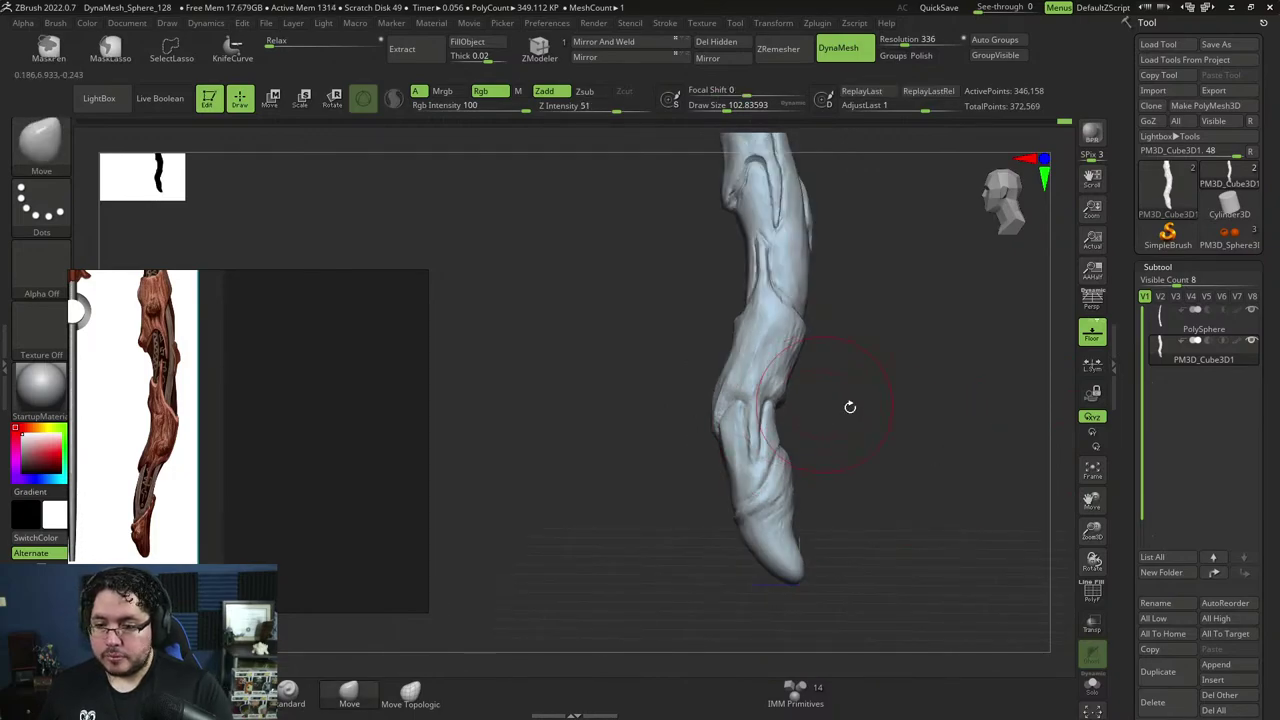
pyautogui.moveTo(850, 407)
pyautogui.mouseDown()
pyautogui.moveTo(843, 437)
pyautogui.moveTo(742, 437)
pyautogui.mouseUp()
# With the Move brush at size about 233, pull the wand tip down-left and the lower handle leftward.
pyautogui.press('b')
pyautogui.press('m')
pyautogui.press('v')
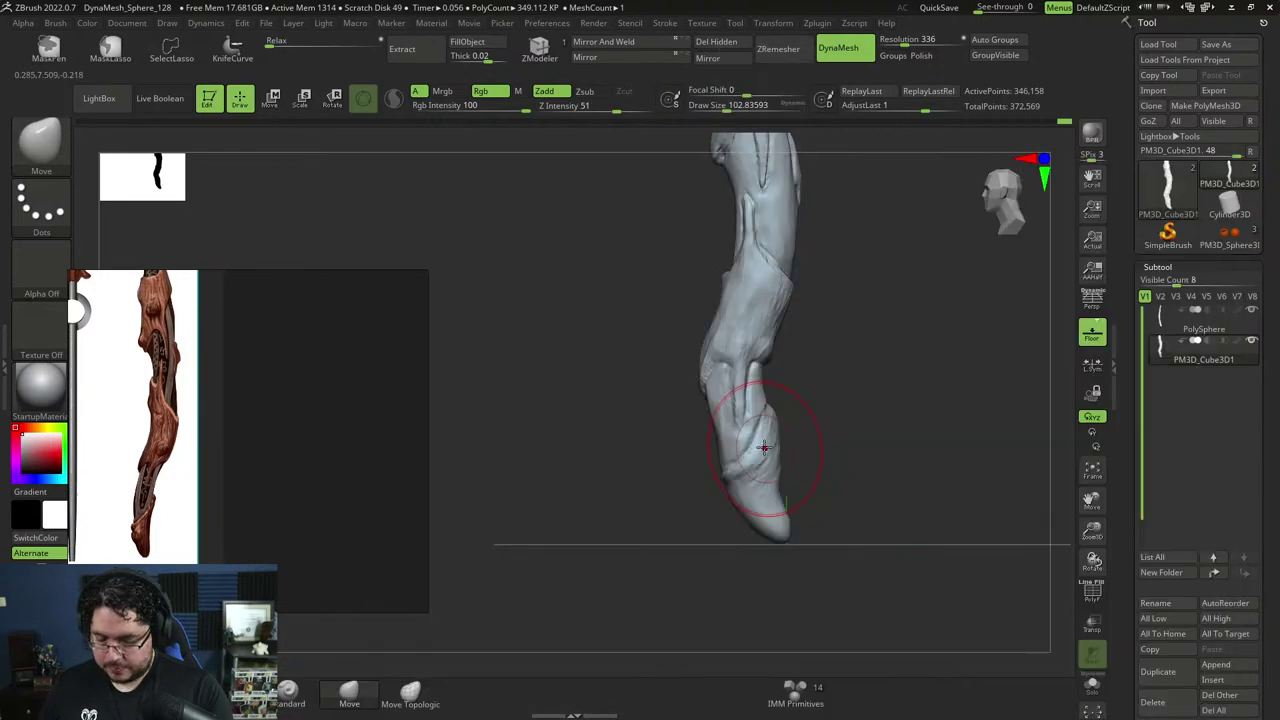
pyautogui.press('s')
pyautogui.click(763, 482)
pyautogui.moveTo(763, 483); pyautogui.dragTo(744, 521)
pyautogui.press('space')
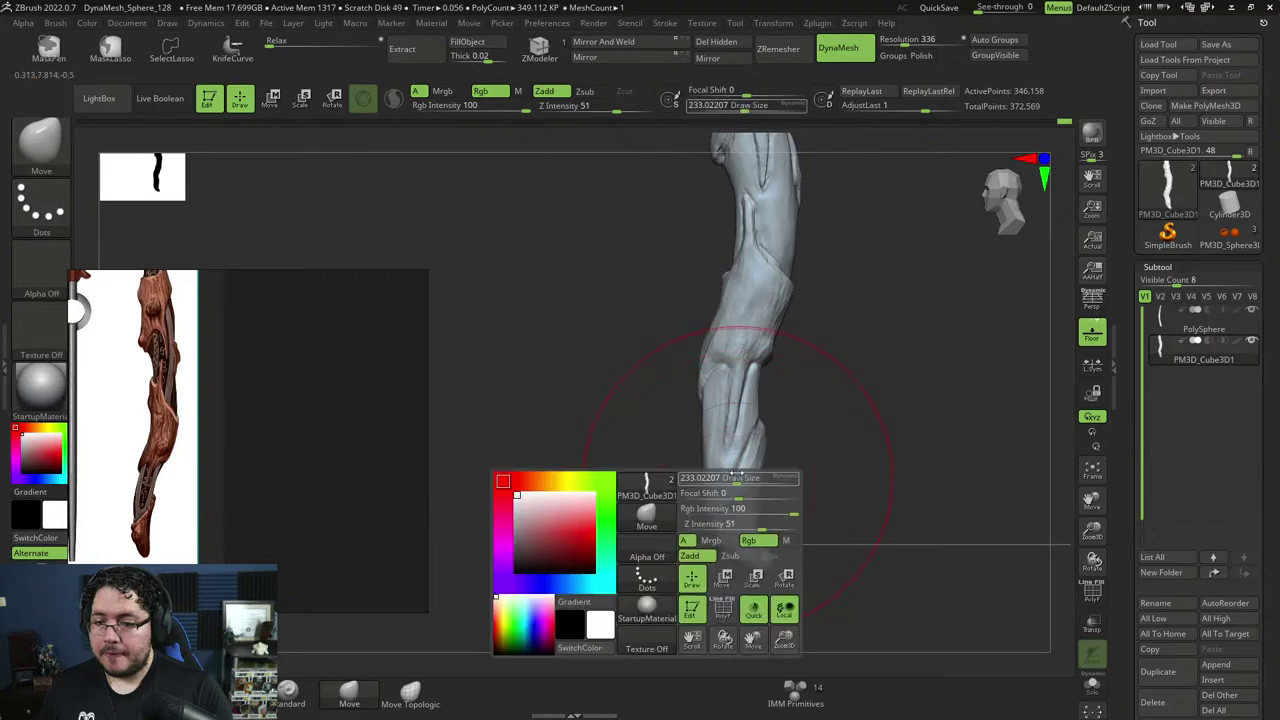
pyautogui.click(747, 482)
pyautogui.moveTo(720, 459); pyautogui.dragTo(704, 450)
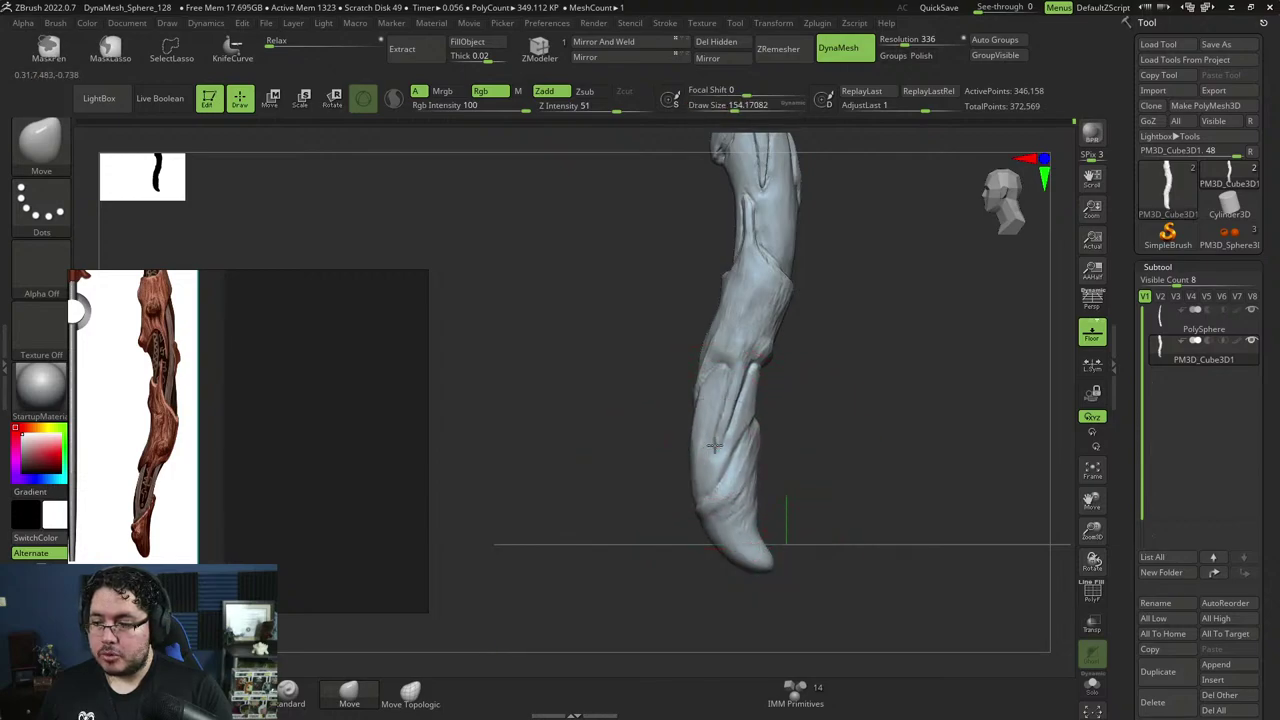
pyautogui.press('[')
# Carve a trimmed groove into the lower handle with TrimDynamic at size about 40.
pyautogui.press('b')
pyautogui.press('t')
pyautogui.press('d')
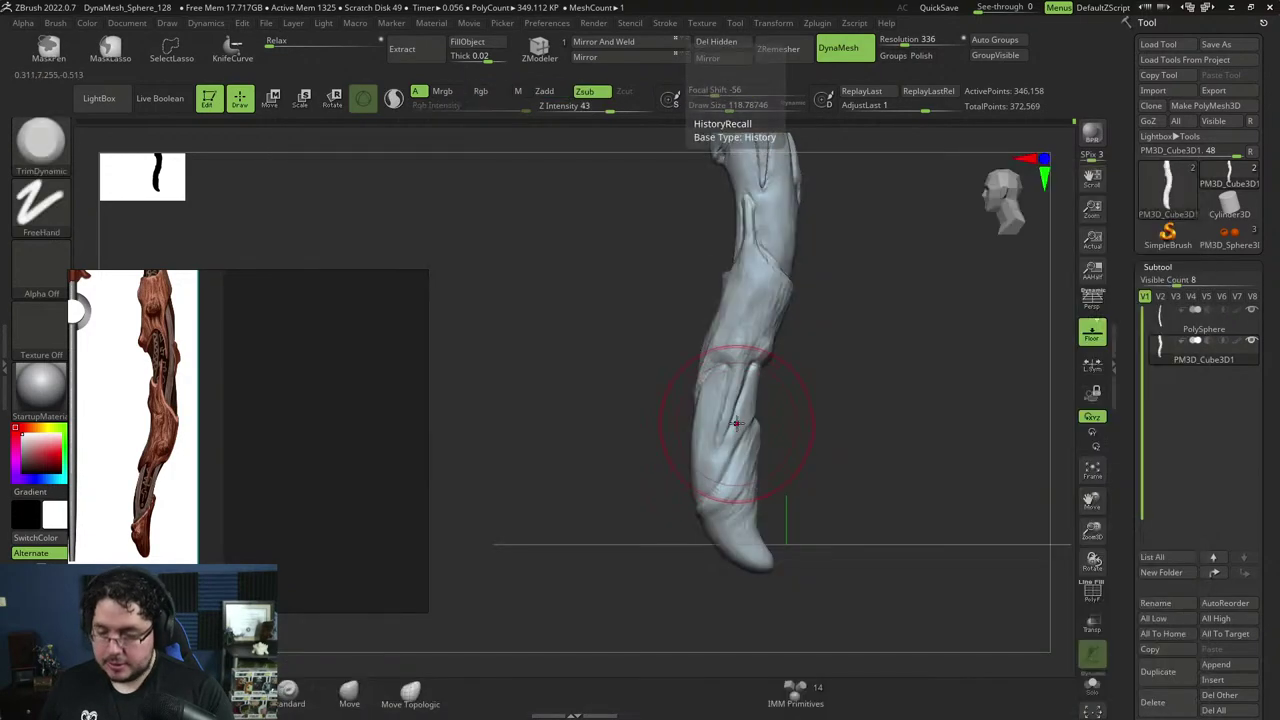
pyautogui.press('space')
pyautogui.click(737, 430)
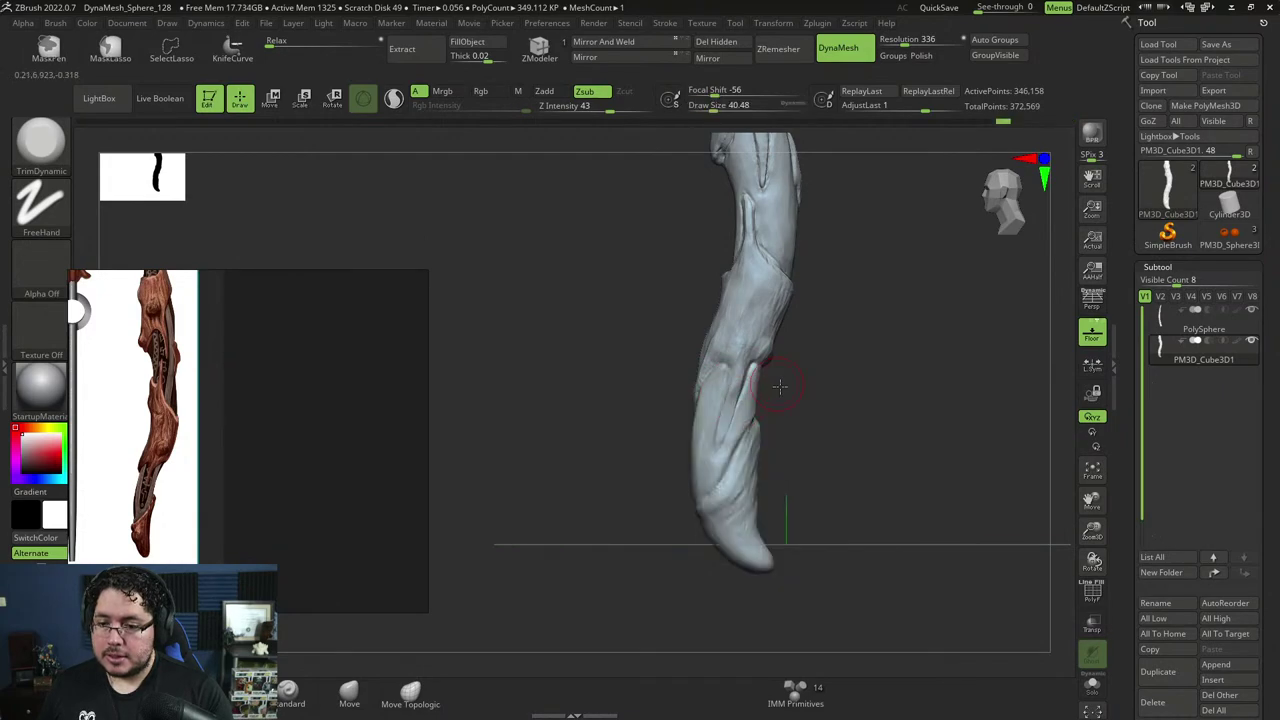
pyautogui.moveTo(783, 386); pyautogui.dragTo(741, 410)
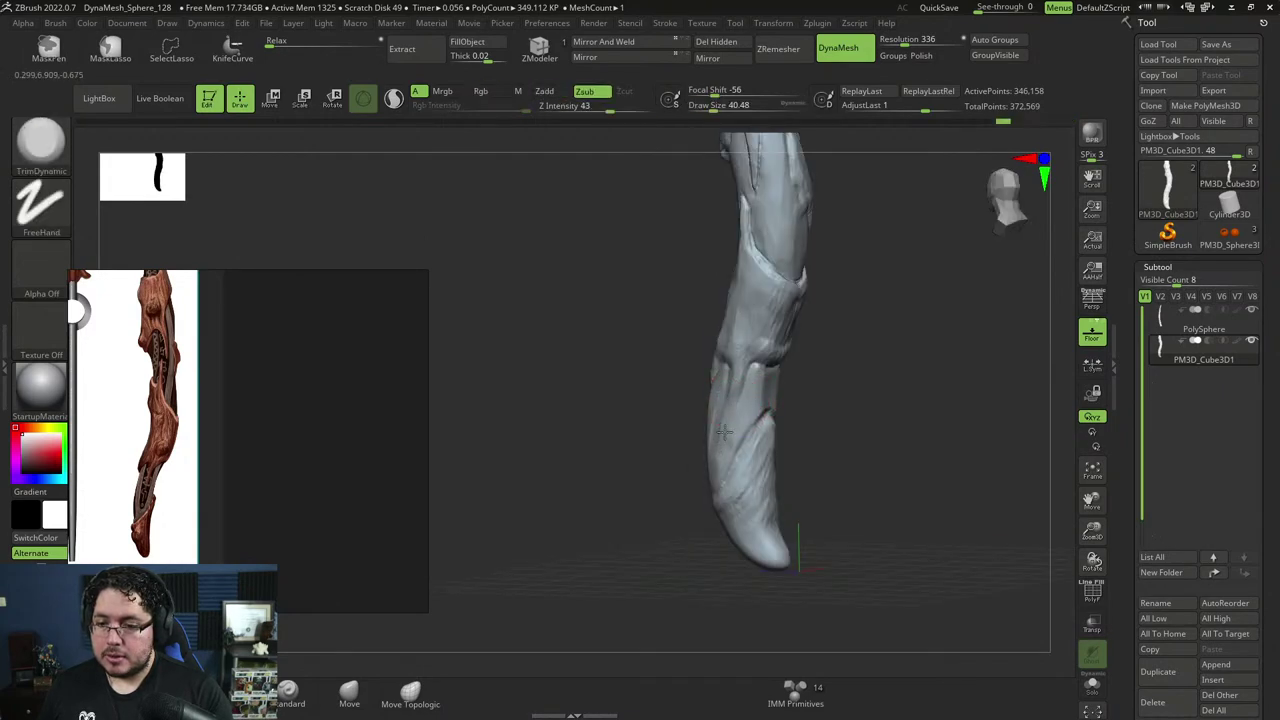
pyautogui.moveTo(722, 390); pyautogui.dragTo(709, 414, button='right')
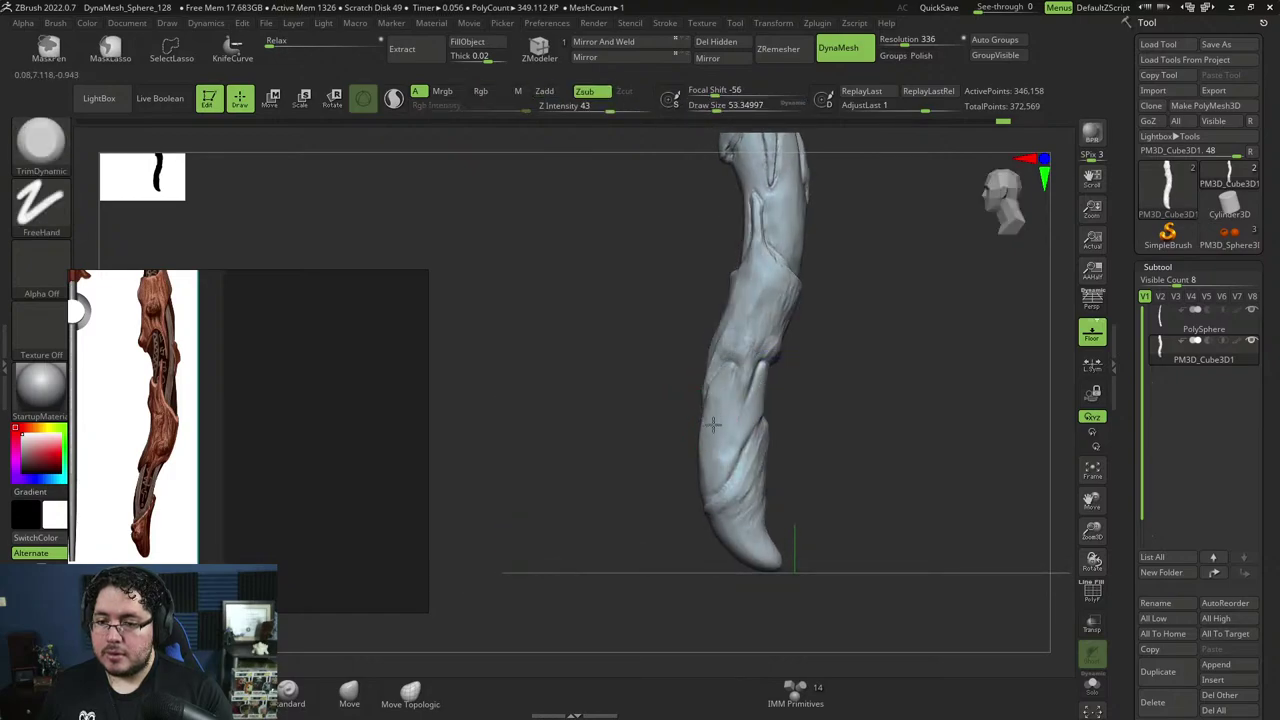
pyautogui.moveTo(725, 452); pyautogui.dragTo(728, 432)
pyautogui.moveTo(786, 405); pyautogui.dragTo(788, 408, button='right')
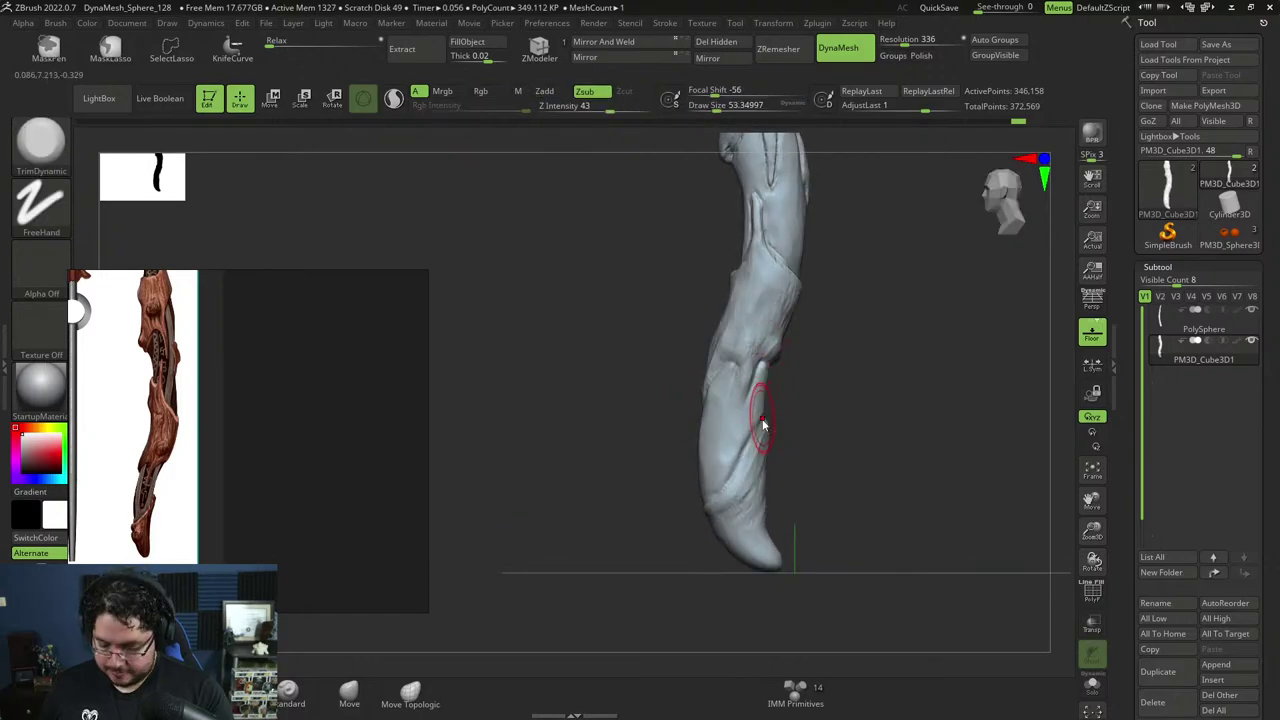
# Switch back to the Move brush at size about 92 and pull the handle's surface and right edge.
pyautogui.press('b')
pyautogui.press('m')
pyautogui.press('v')
pyautogui.press('s')
pyautogui.moveTo(763, 419); pyautogui.dragTo(771, 419)
pyautogui.moveTo(762, 440); pyautogui.dragTo(794, 427)
pyautogui.press('s')
# Bulge the handle's right edge outward at brush size about 123, then zoom out to the whole wand.
pyautogui.press('s')
pyautogui.moveTo(800, 380); pyautogui.dragTo(779, 352)
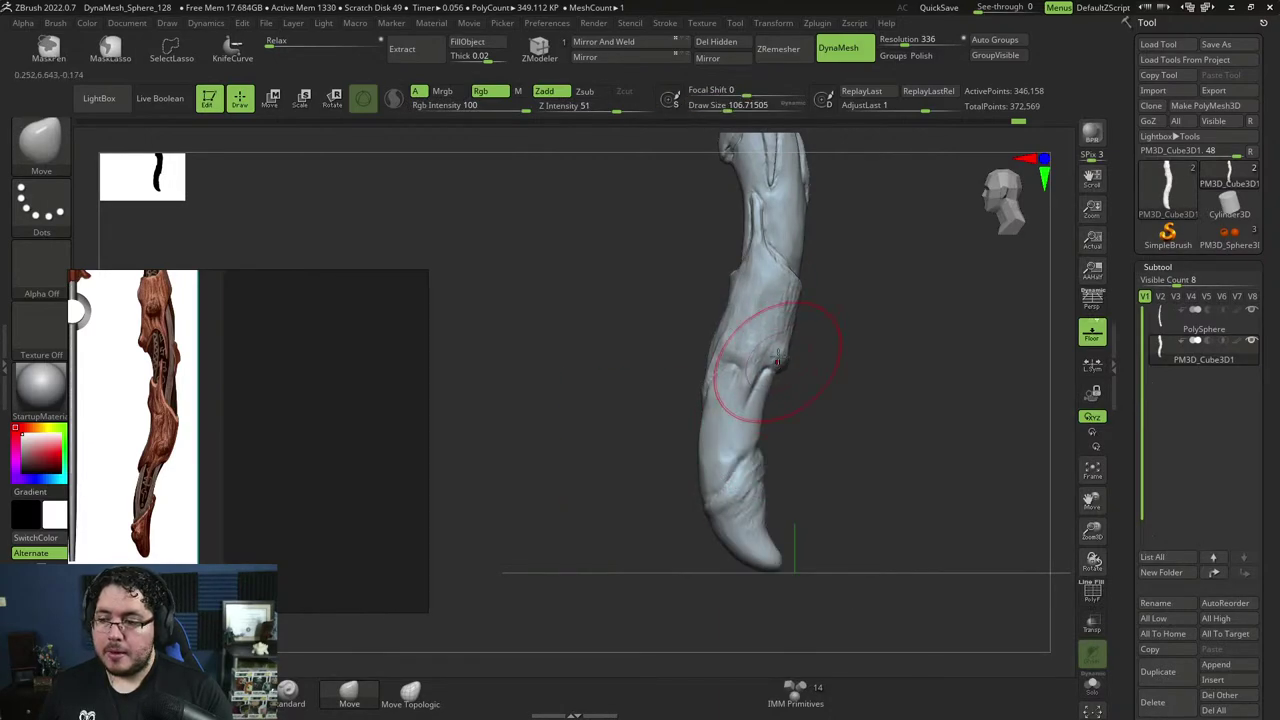
pyautogui.keyDown('alt'); pyautogui.moveTo(795, 338); pyautogui.dragTo(792, 338, button='right'); pyautogui.keyUp('alt')
pyautogui.press('s')
pyautogui.moveTo(790, 327); pyautogui.dragTo(782, 327)
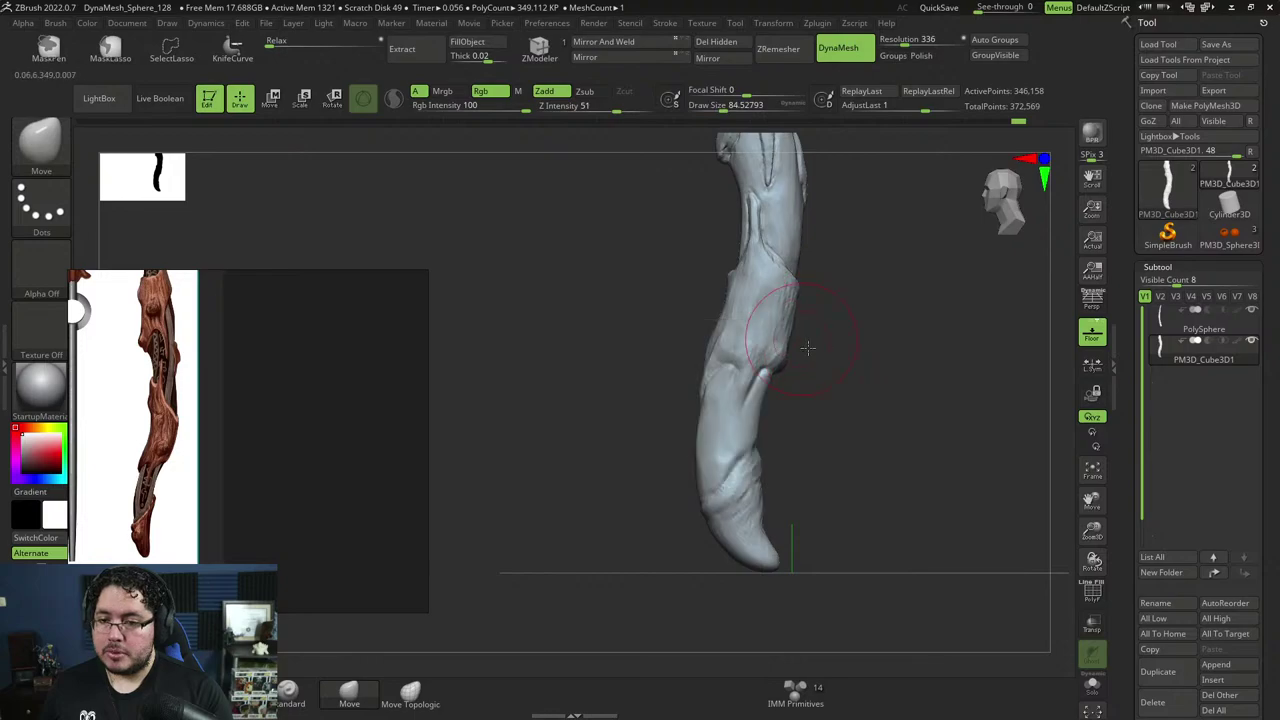
pyautogui.moveTo(808, 348)
pyautogui.mouseDown(button='right')
pyautogui.moveTo(763, 343)
pyautogui.moveTo(806, 343)
pyautogui.mouseUp(button='right')
pyautogui.press('s')
pyautogui.moveTo(788, 328); pyautogui.dragTo(794, 321)
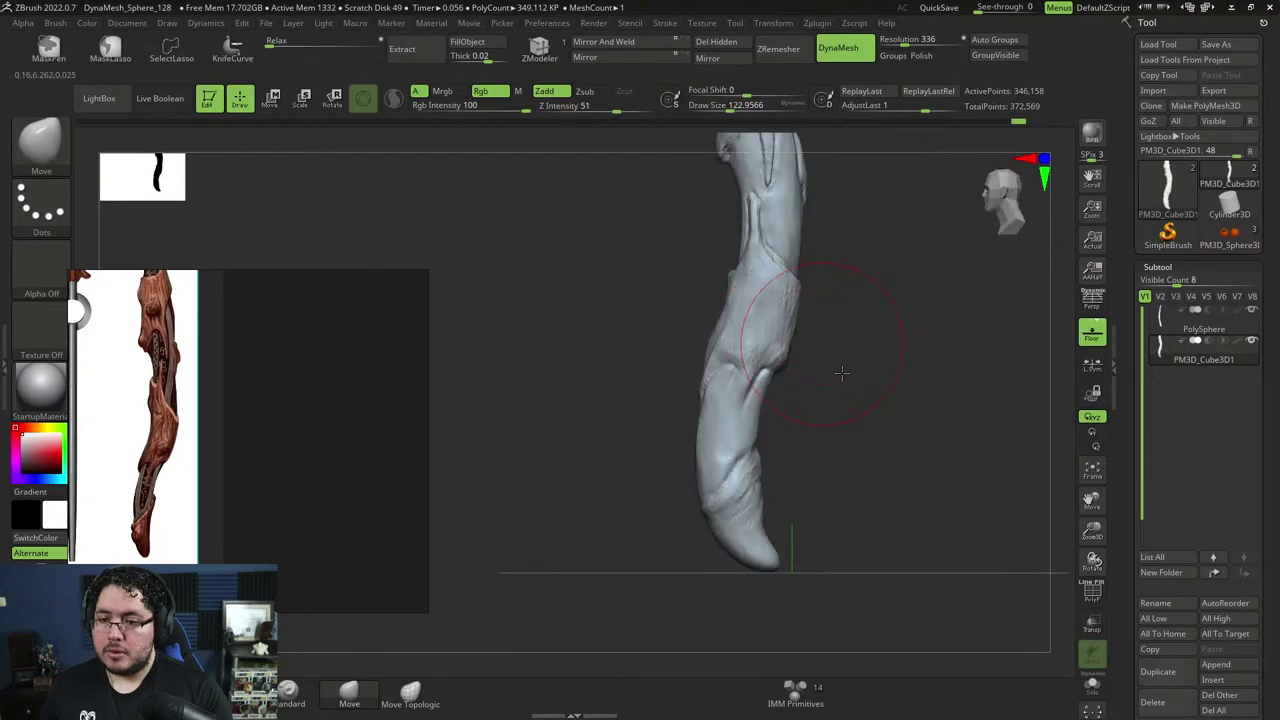
pyautogui.moveTo(842, 373)
pyautogui.mouseDown()
pyautogui.moveTo(811, 297)
pyautogui.moveTo(843, 374)
pyautogui.moveTo(821, 430)
pyautogui.moveTo(758, 441)
pyautogui.mouseUp()
pyautogui.press('space')
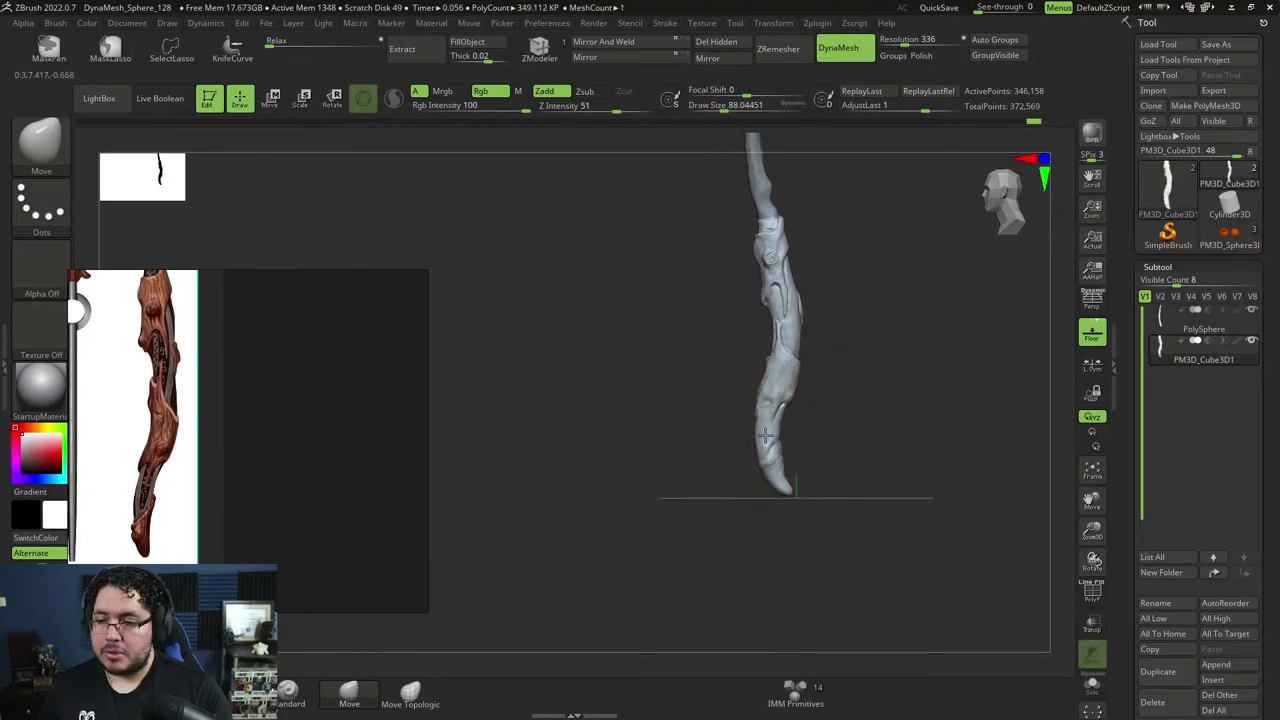
pyautogui.moveTo(828, 413); pyautogui.dragTo(790, 480)
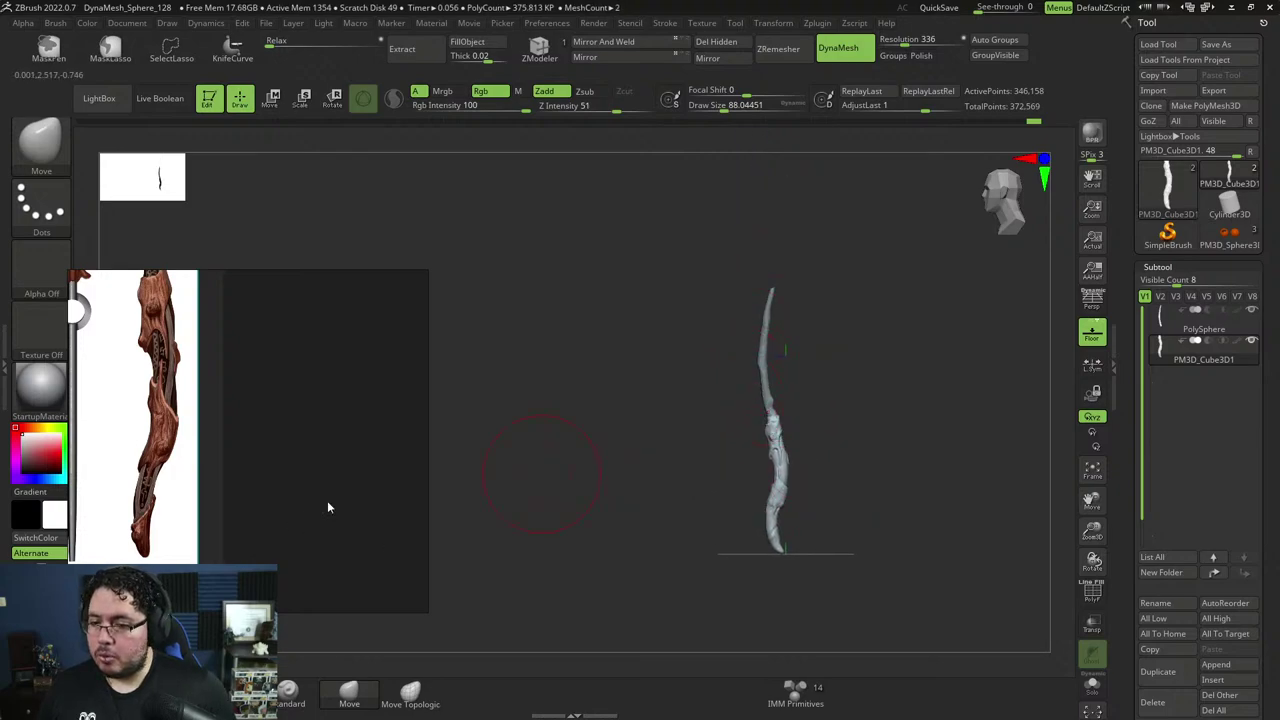
# Zoom out the reference sheet to show all wands and set the brush size to about 68.
pyautogui.scroll(-4, 327, 497)
pyautogui.scroll(1, 316, 441)
pyautogui.scroll(-1, 316, 441)
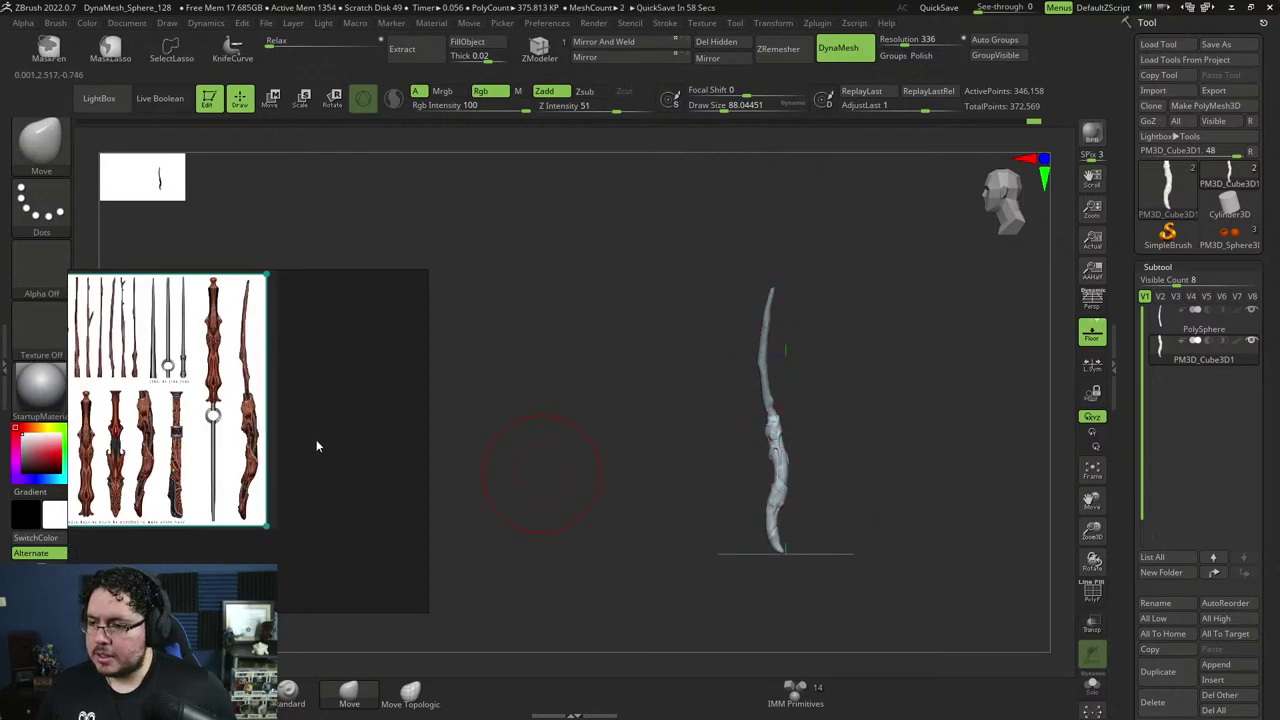
pyautogui.moveTo(817, 428)
pyautogui.keyDown('alt'); pyautogui.mouseDown()
pyautogui.moveTo(818, 400)
pyautogui.moveTo(850, 491)
pyautogui.mouseUp(); pyautogui.keyUp('alt')
pyautogui.press('space')
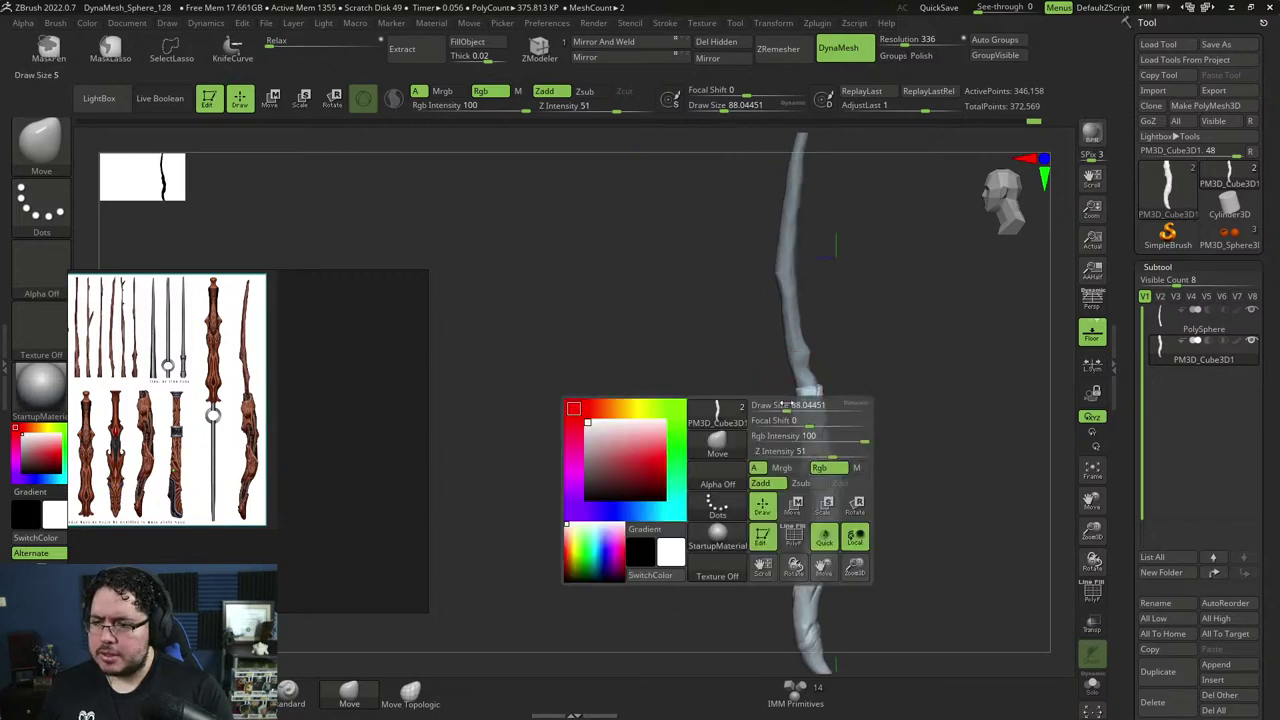
pyautogui.press('space')
pyautogui.moveTo(828, 393)
pyautogui.mouseDown()
pyautogui.moveTo(846, 383)
pyautogui.moveTo(846, 400)
pyautogui.mouseUp()
# Select the PolySphere subtool and scale it along its height with the transform gizmo.
pyautogui.keyDown('alt'); pyautogui.click(784, 329); pyautogui.keyUp('alt')
pyautogui.press('r')
pyautogui.keyDown('alt'); pyautogui.moveTo(834, 328); pyautogui.dragTo(856, 420); pyautogui.keyUp('alt')
pyautogui.moveTo(843, 253); pyautogui.dragTo(842, 206)
pyautogui.press('q')
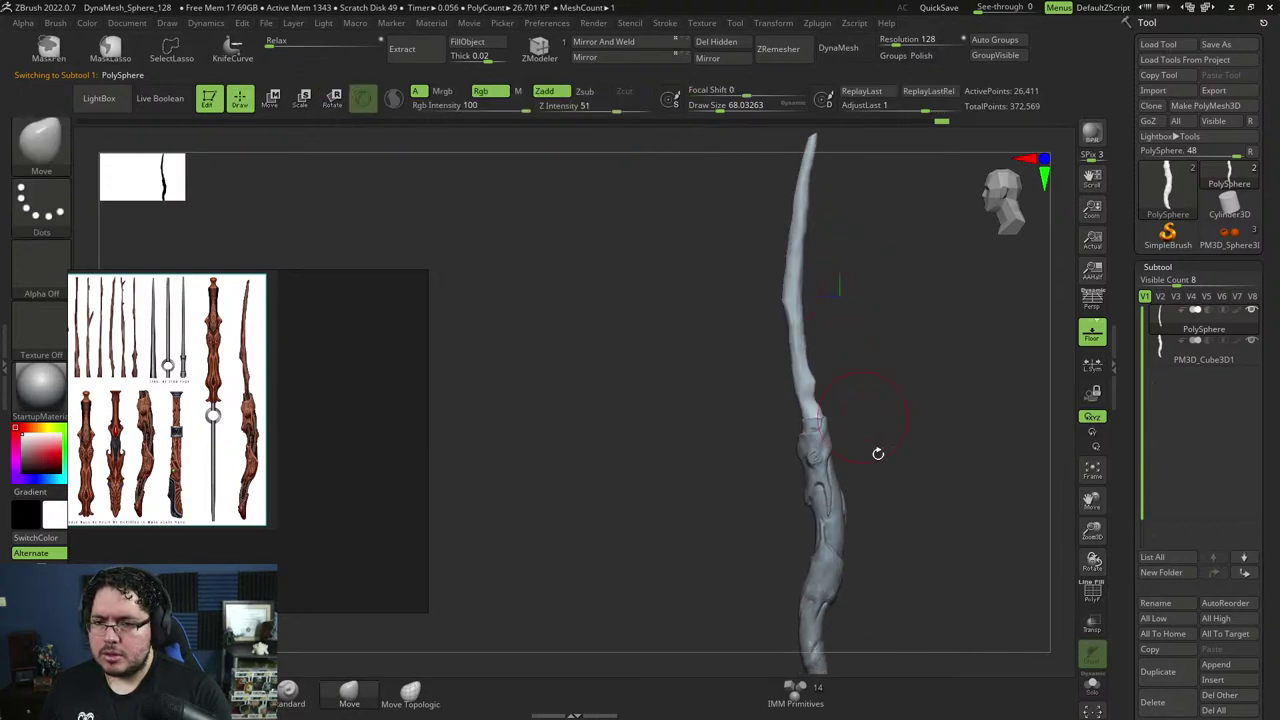
# Return to the side view and zoom in close on the carved handle, brush size about 22.
pyautogui.moveTo(877, 451)
pyautogui.mouseDown()
pyautogui.moveTo(888, 480)
pyautogui.moveTo(877, 411)
pyautogui.moveTo(877, 440)
pyautogui.moveTo(891, 400)
pyautogui.moveTo(893, 455)
pyautogui.mouseUp()
pyautogui.keyDown('alt'); pyautogui.moveTo(893, 455); pyautogui.dragTo(894, 323); pyautogui.keyUp('alt')
pyautogui.moveTo(868, 432)
pyautogui.keyDown('alt'); pyautogui.mouseDown()
pyautogui.moveTo(886, 354)
pyautogui.moveTo(885, 372)
pyautogui.mouseUp(); pyautogui.keyUp('alt')
pyautogui.press('space')
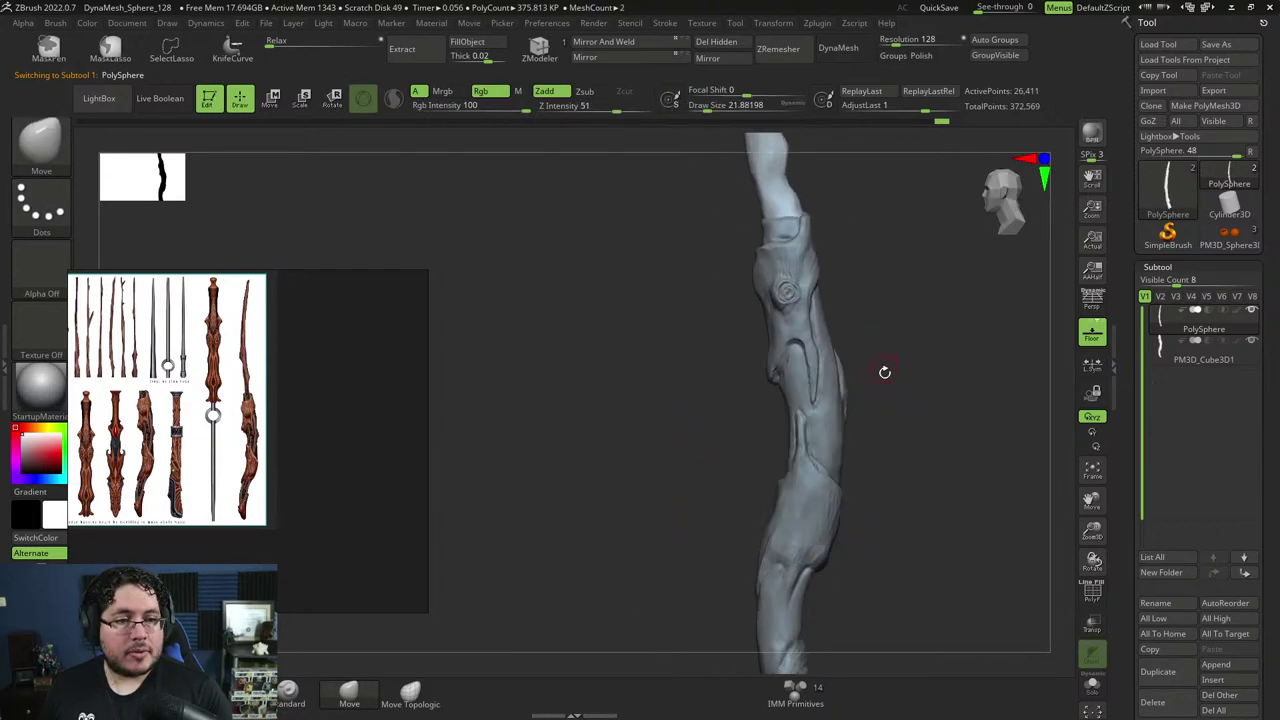
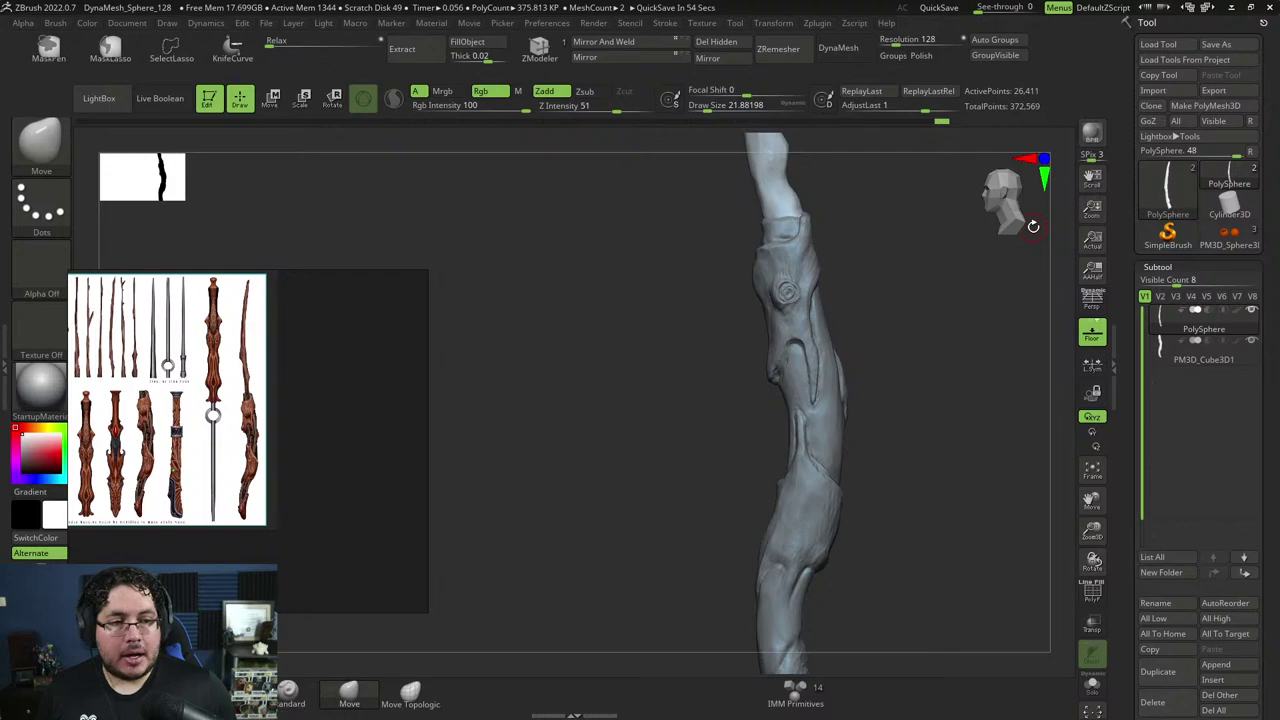
# Load Dog.ZTL from LightBox's Tool folder, moving the reference image aside.
pyautogui.click(124, 104)
pyautogui.click(210, 139)
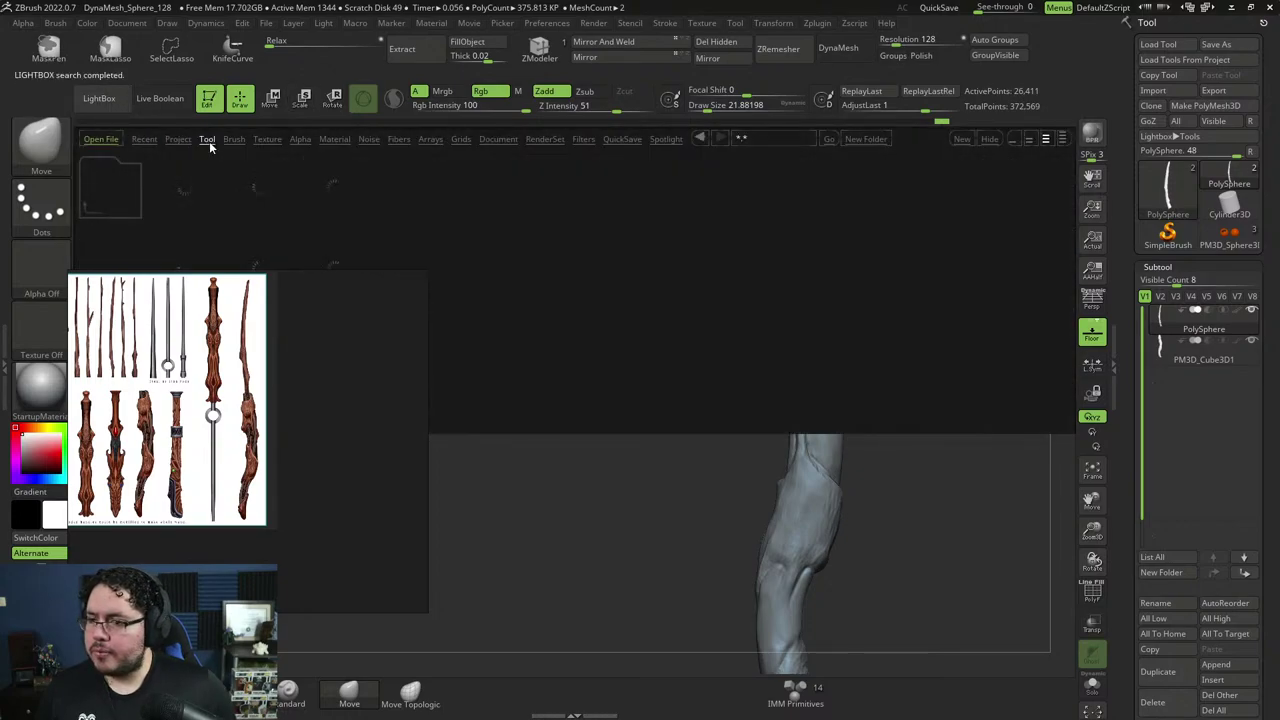
pyautogui.moveTo(378, 292); pyautogui.dragTo(261, 502, button='right')
pyautogui.doubleClick(268, 350)
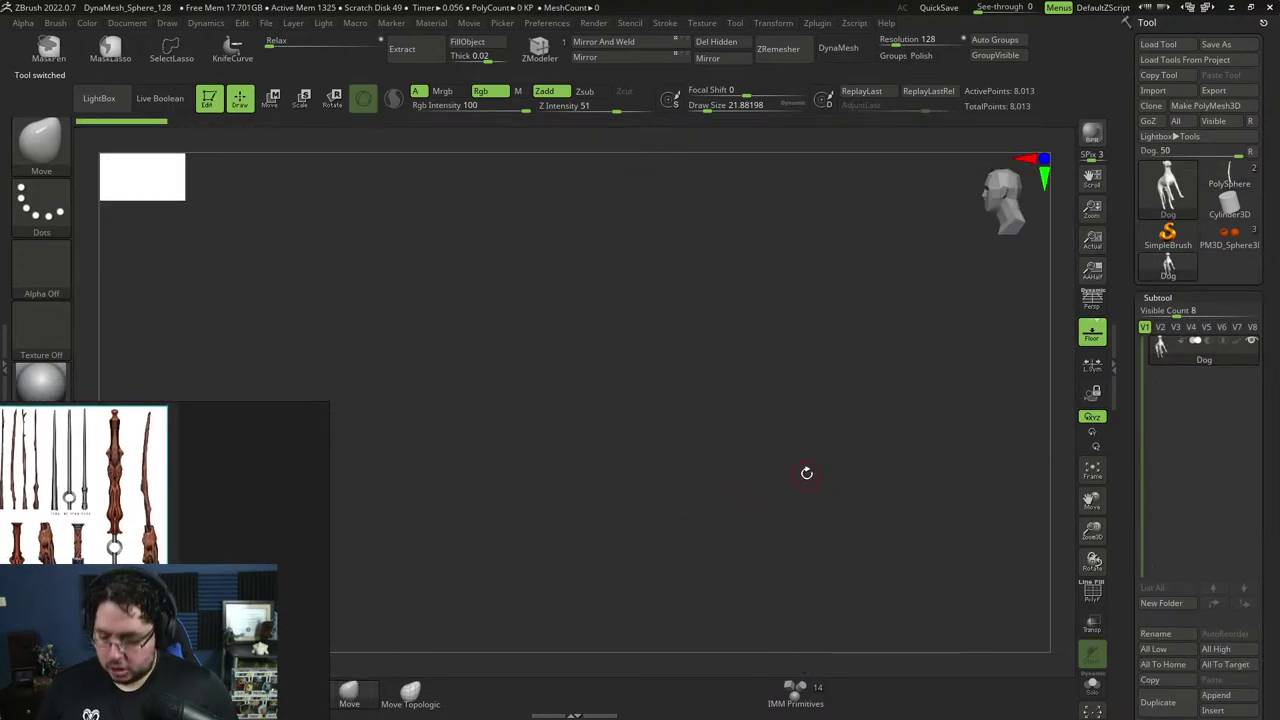
pyautogui.press('f')
# Show the dog's PolyF wireframe, shrink the brush, and set ZModeler's edge action to PolyGroup PolyLoop.
pyautogui.moveTo(897, 417); pyautogui.dragTo(849, 434)
pyautogui.moveTo(636, 519)
pyautogui.keyDown('alt'); pyautogui.mouseDown()
pyautogui.moveTo(620, 537)
pyautogui.moveTo(561, 533)
pyautogui.moveTo(608, 517)
pyautogui.moveTo(535, 505)
pyautogui.moveTo(600, 500)
pyautogui.moveTo(660, 516)
pyautogui.moveTo(760, 475)
pyautogui.mouseUp(); pyautogui.keyUp('alt')
pyautogui.hotkey('shift', 'f')
pyautogui.press('space')
pyautogui.moveTo(650, 396); pyautogui.dragTo(643, 396)
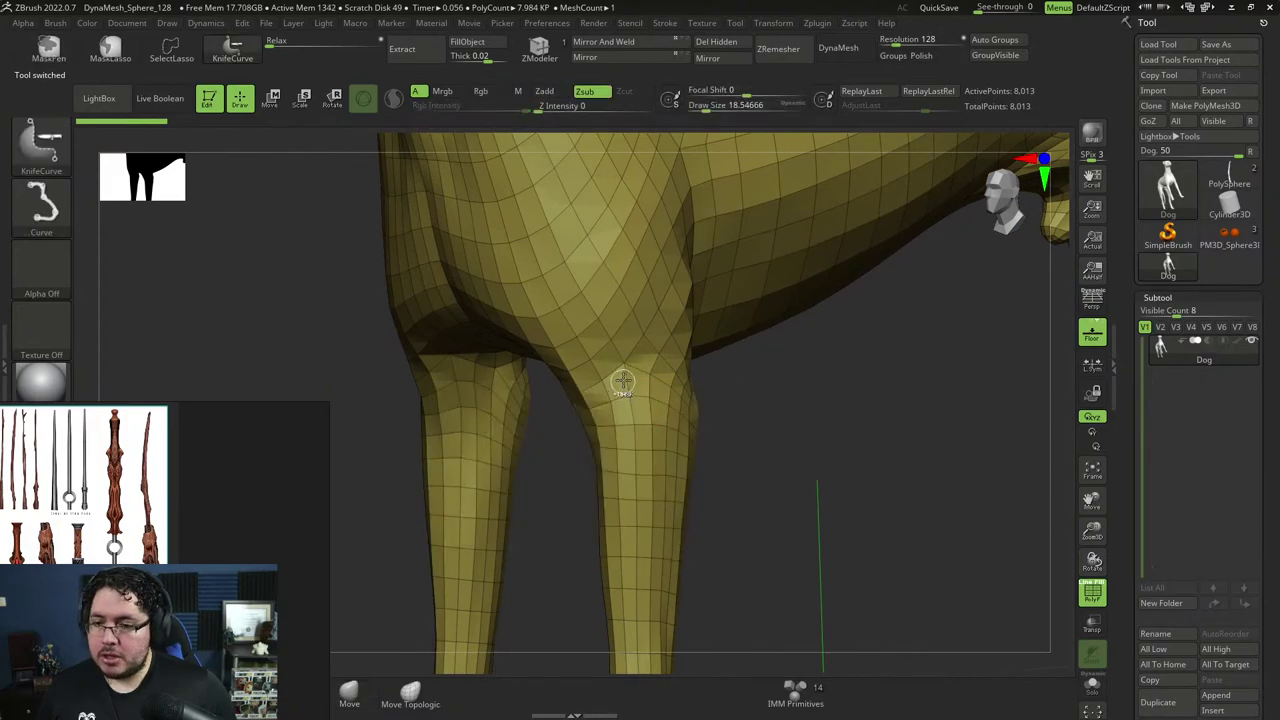
pyautogui.click(545, 55)
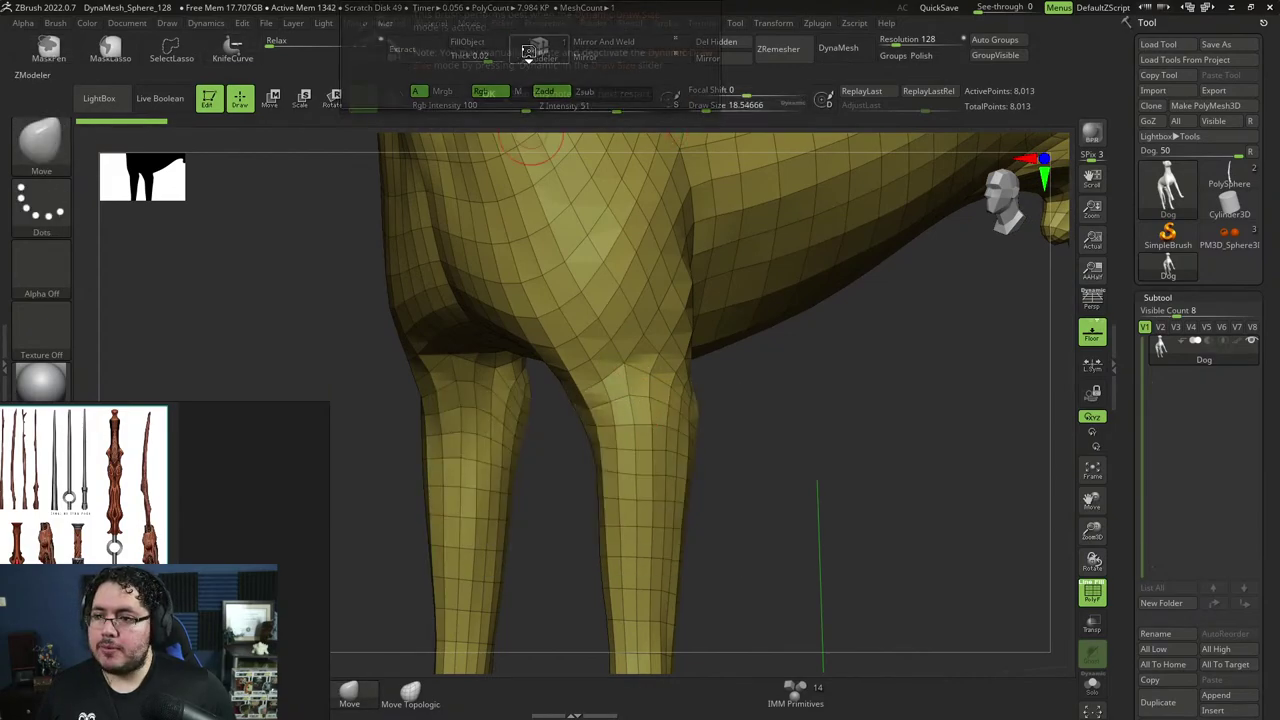
pyautogui.click(487, 94)
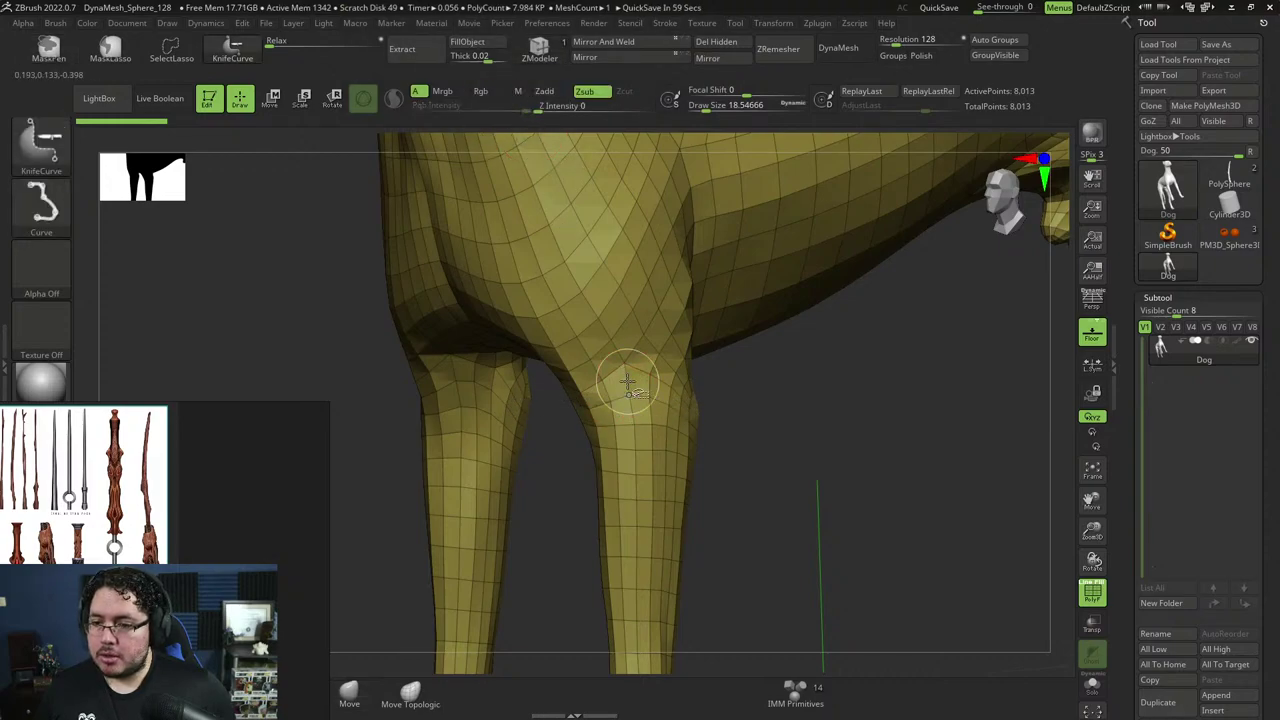
pyautogui.press('space')
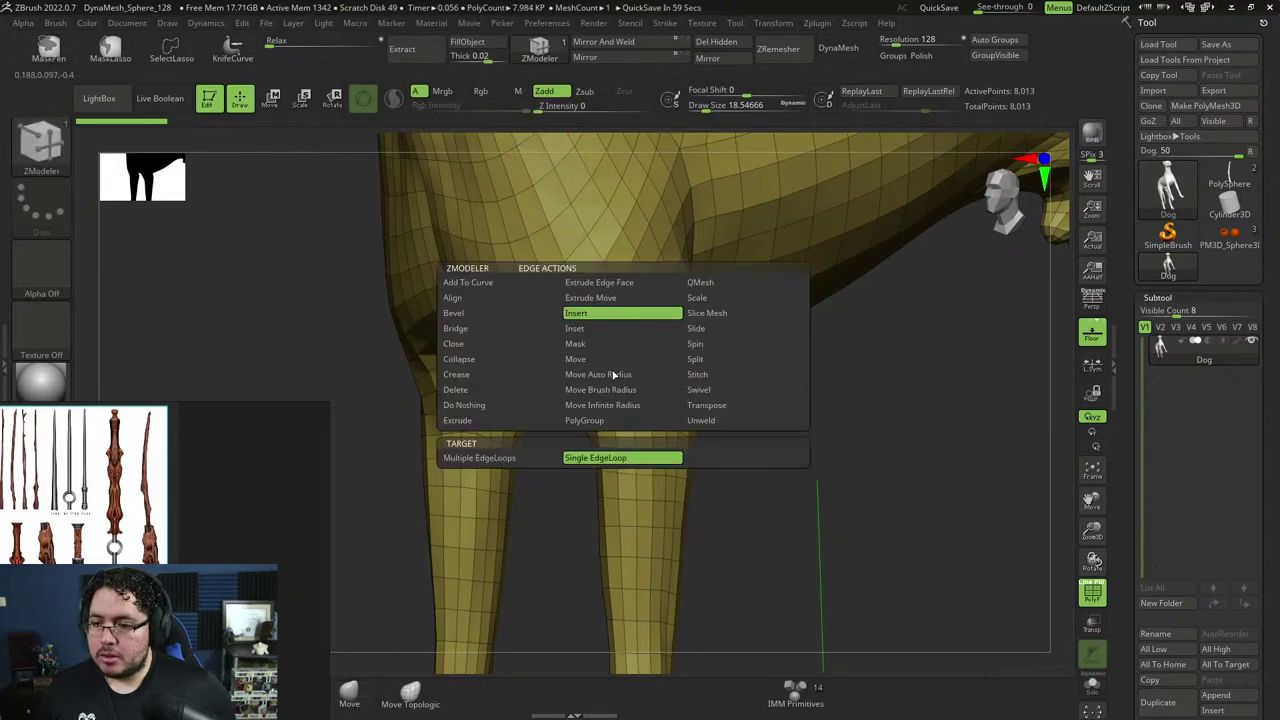
pyautogui.click(596, 423)
# Mark polygroup loops around the dog's hip and front leg.
pyautogui.moveTo(842, 447); pyautogui.dragTo(714, 345)
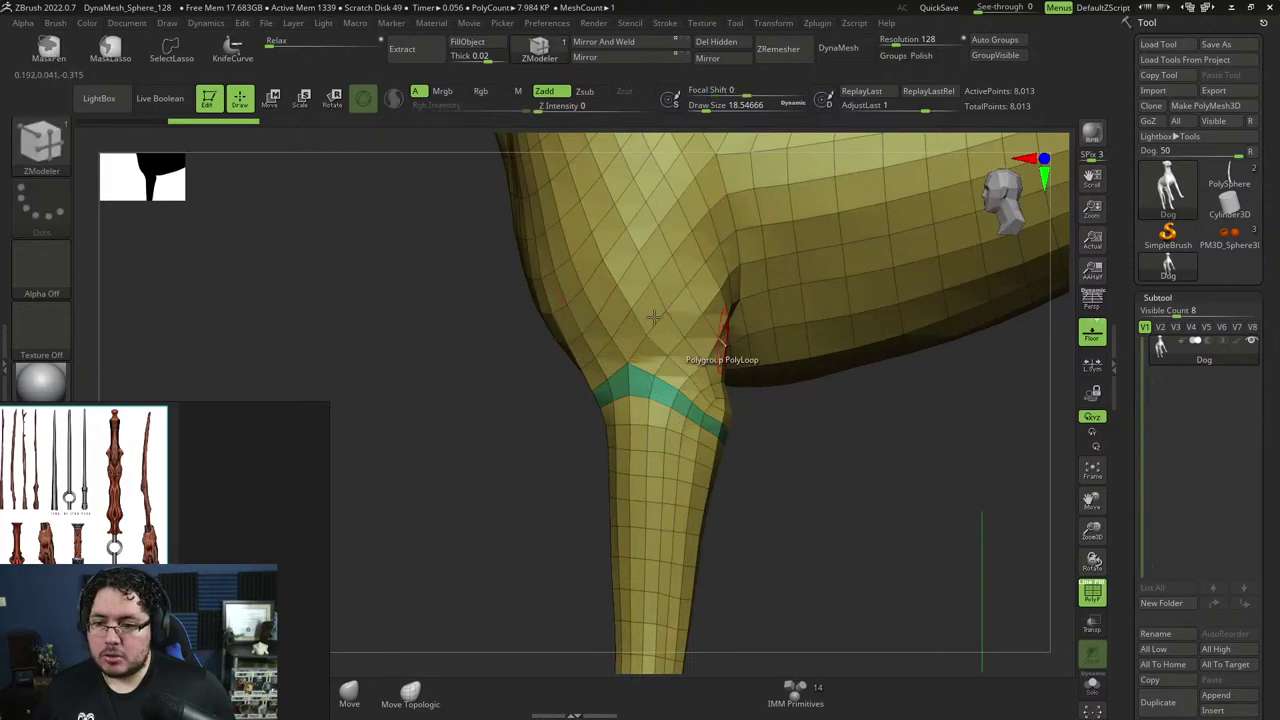
pyautogui.moveTo(794, 457); pyautogui.dragTo(714, 366)
pyautogui.click(714, 318)
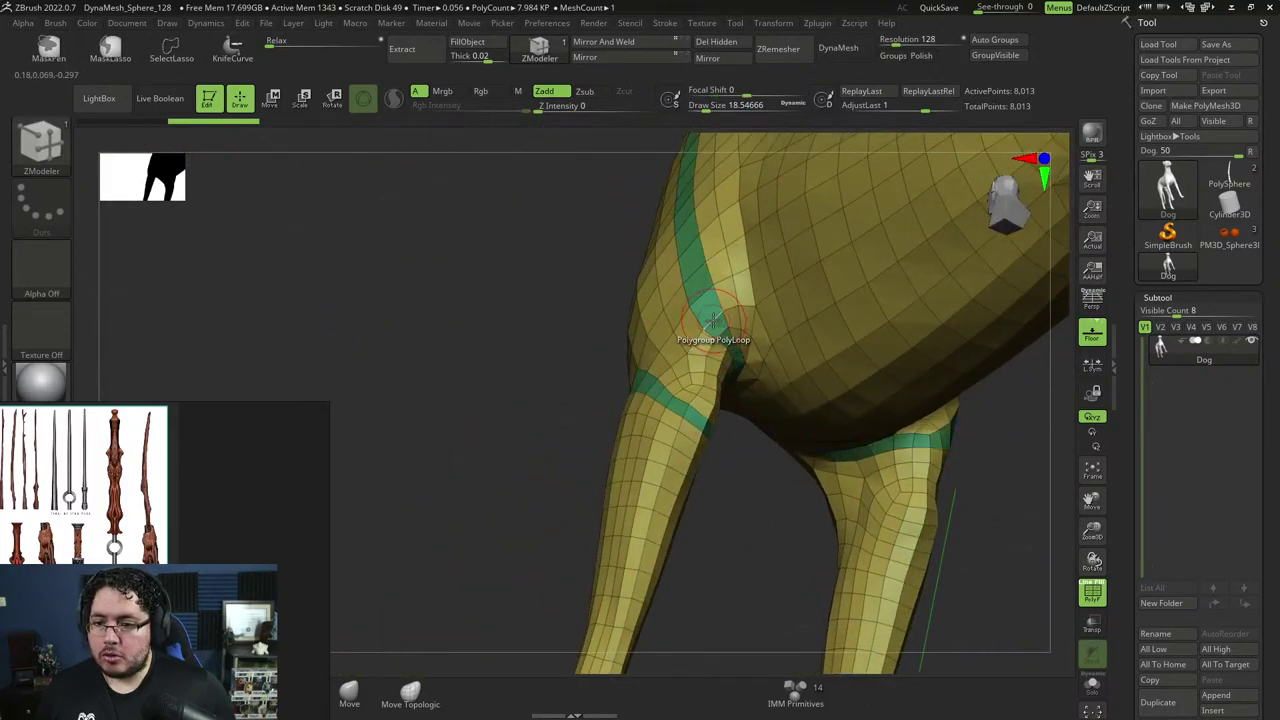
pyautogui.moveTo(775, 440); pyautogui.dragTo(840, 520)
pyautogui.moveTo(840, 520); pyautogui.dragTo(930, 545)
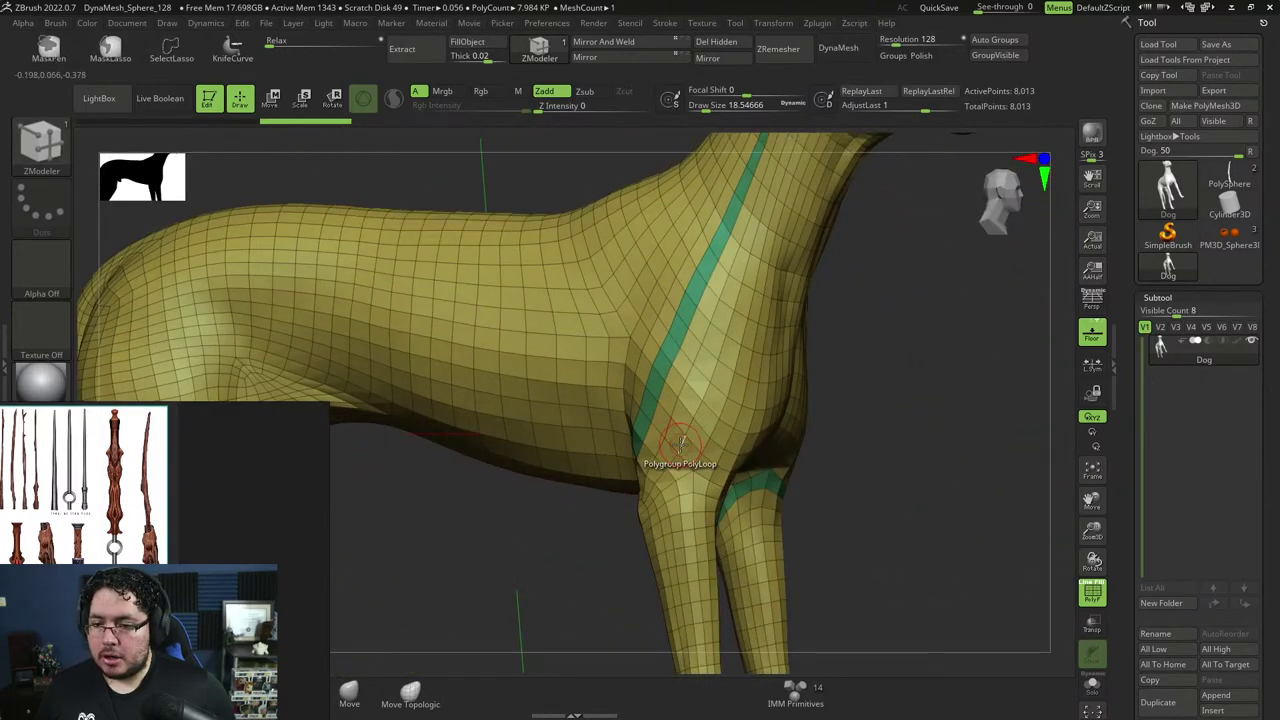
pyautogui.click(680, 440)
# Undo the latest polygroup loop, inspect the dog's chest, then reselect the PolySphere wand.
pyautogui.moveTo(891, 434); pyautogui.dragTo(740, 440)
pyautogui.press('ctrl')
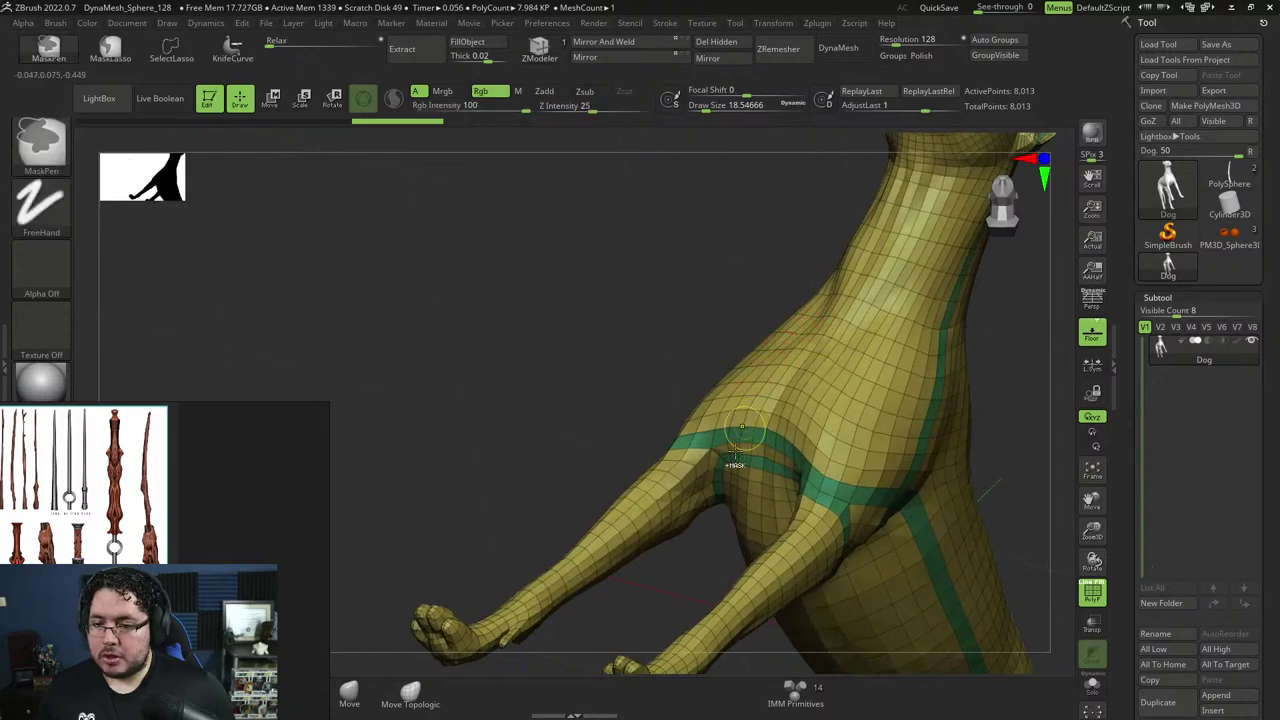
pyautogui.hotkey('ctrl', 'z')
pyautogui.moveTo(531, 411); pyautogui.dragTo(655, 425)
pyautogui.moveTo(803, 617); pyautogui.dragTo(797, 550)
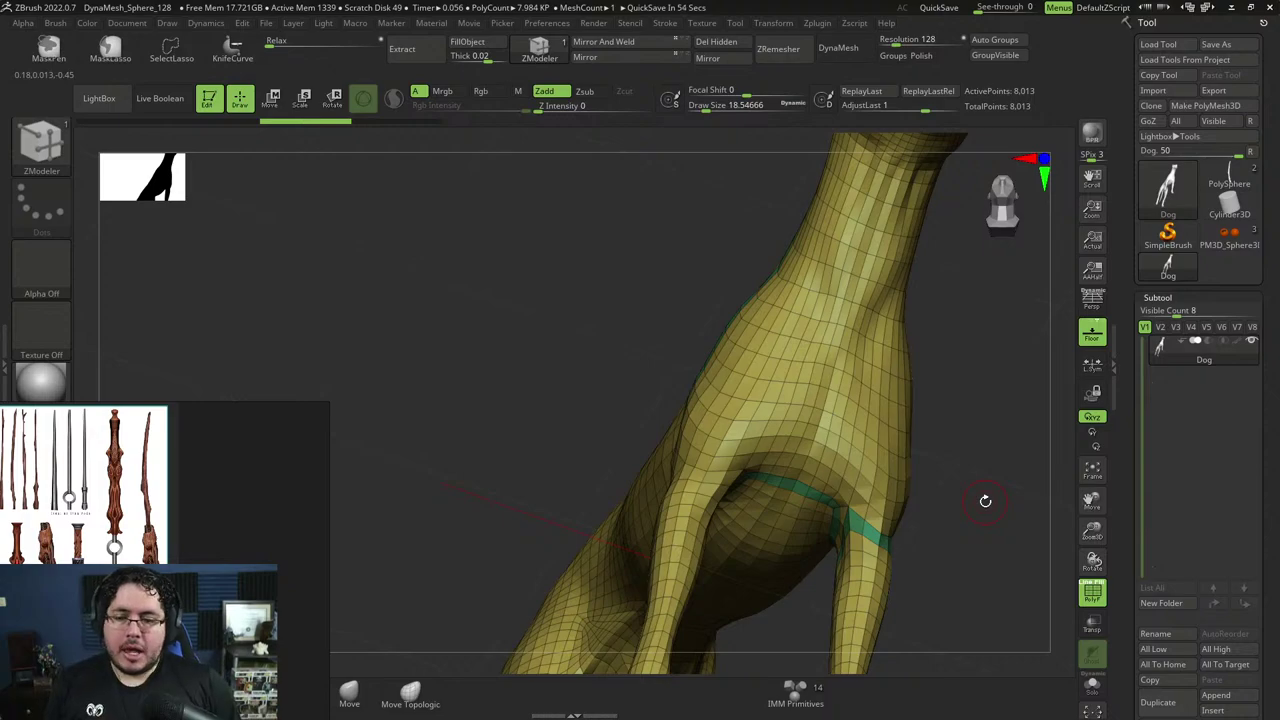
pyautogui.moveTo(985, 500); pyautogui.dragTo(740, 460)
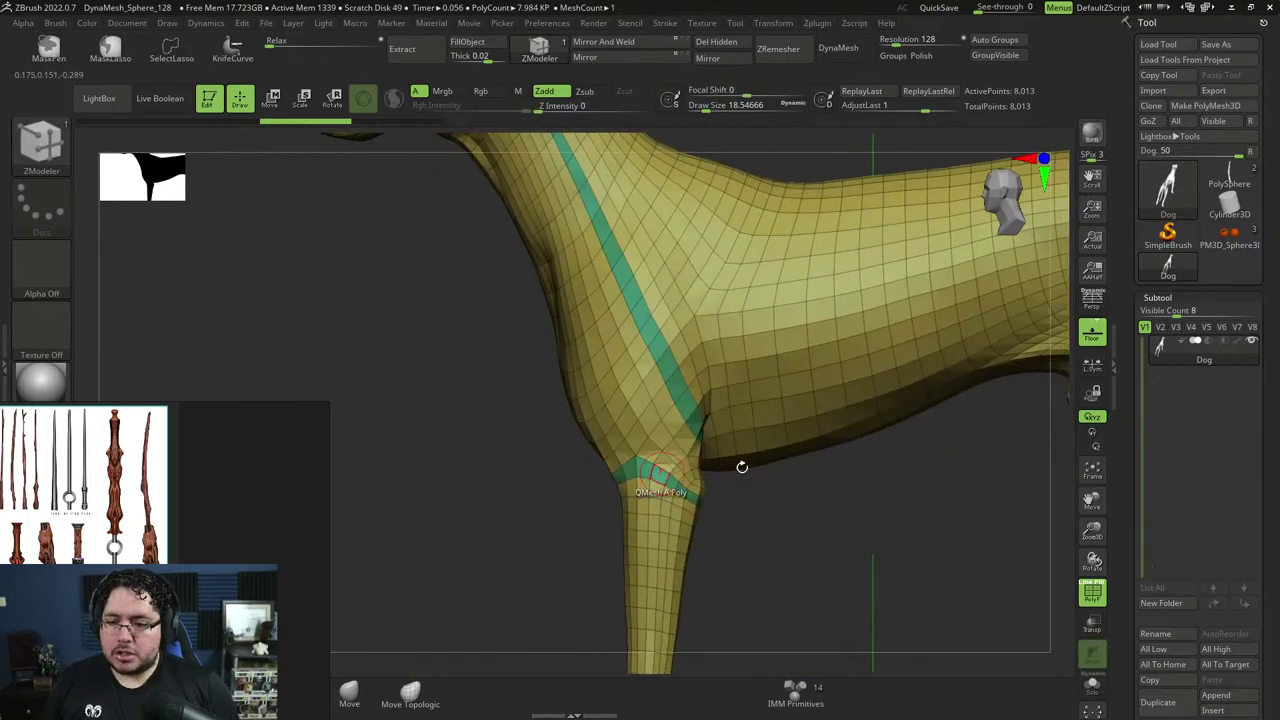
pyautogui.moveTo(532, 476)
pyautogui.mouseDown()
pyautogui.moveTo(580, 474)
pyautogui.moveTo(531, 457)
pyautogui.mouseUp()
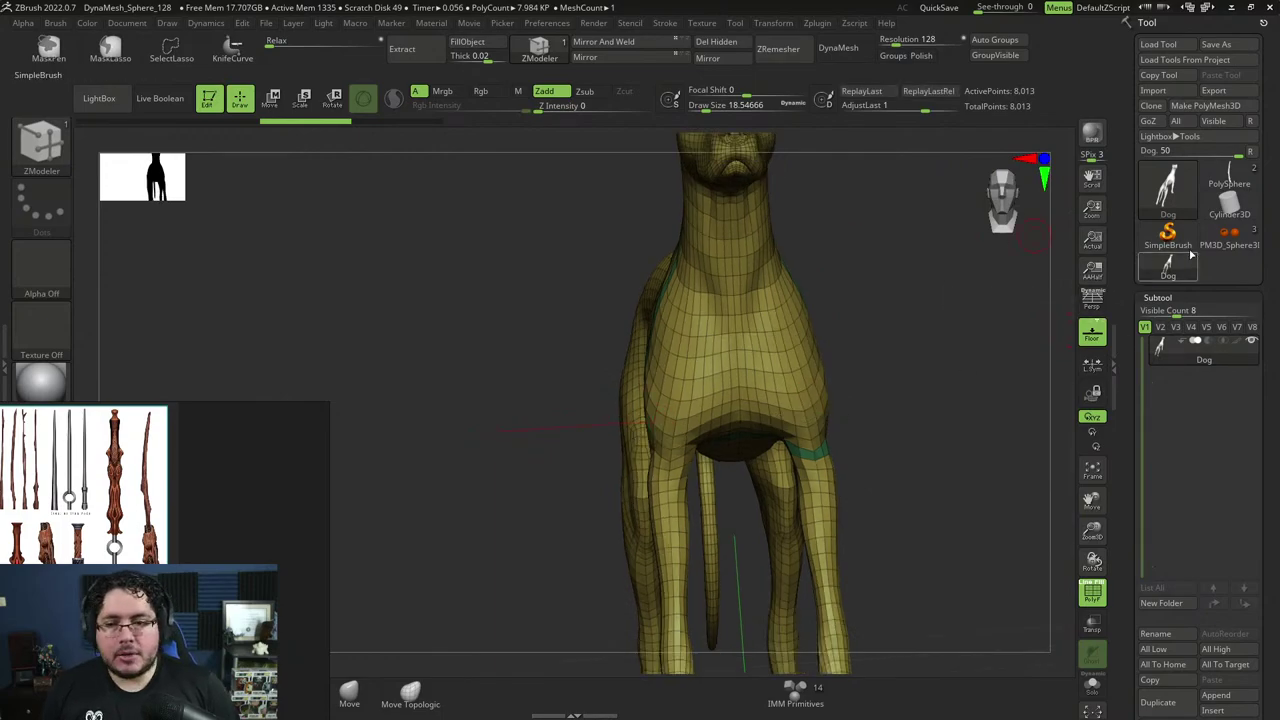
pyautogui.click(1229, 178)
pyautogui.moveTo(1015, 373); pyautogui.dragTo(990, 377)
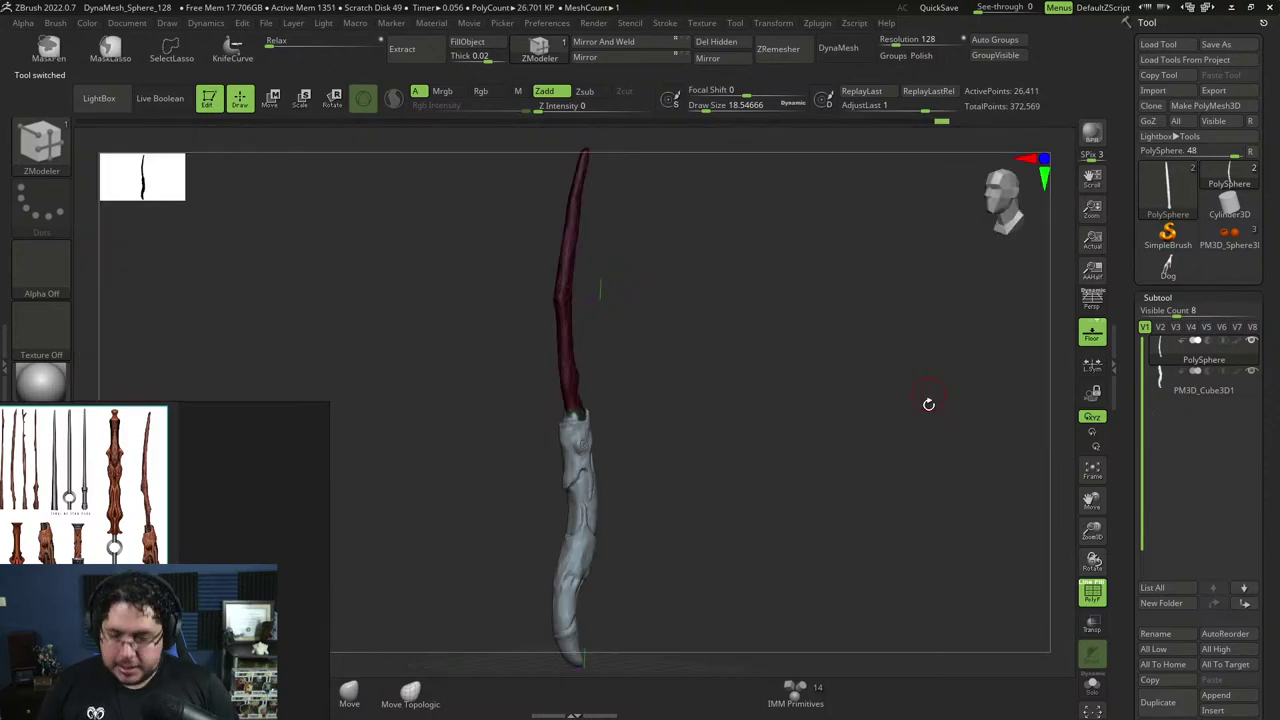
# Select the PM3D_Cube3D1 carved handle subtool and turn off its PolyF wireframe.
pyautogui.keyDown('alt'); pyautogui.moveTo(886, 425); pyautogui.dragTo(899, 359); pyautogui.keyUp('alt')
pyautogui.hotkey('alt', 'shift')
pyautogui.keyDown('alt'); pyautogui.moveTo(767, 424); pyautogui.dragTo(817, 340); pyautogui.keyUp('alt')
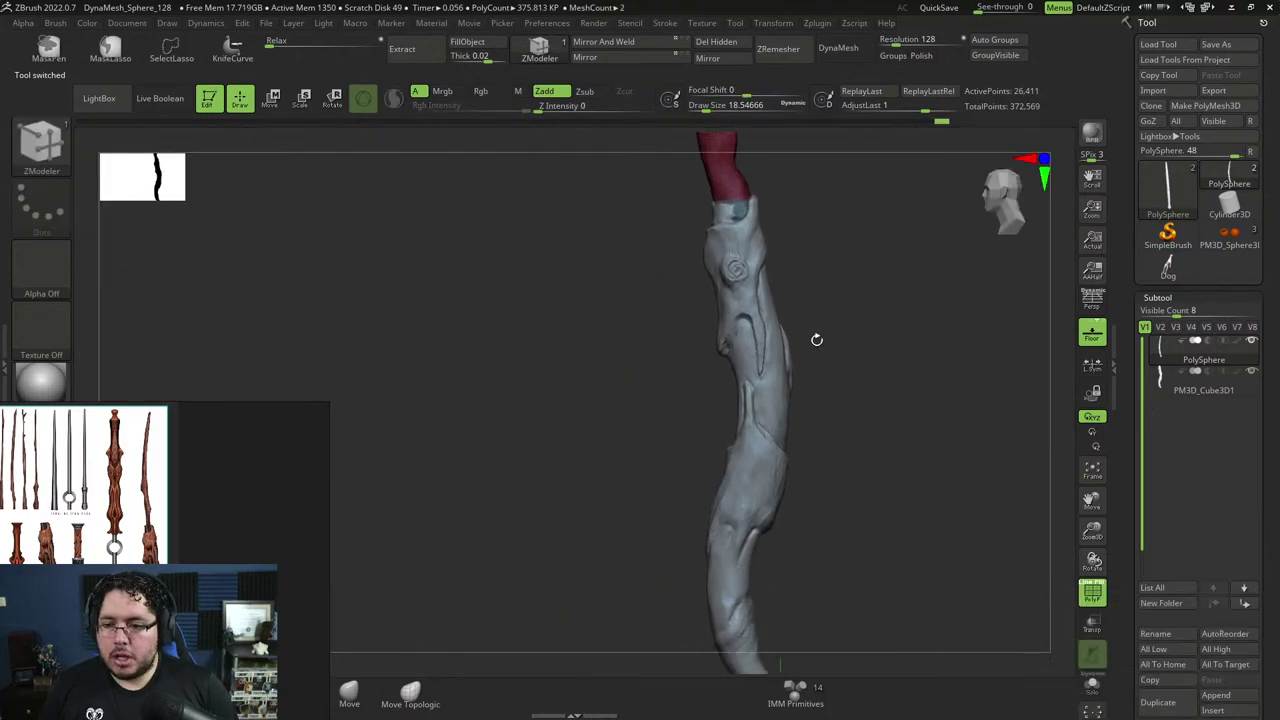
pyautogui.keyDown('alt'); pyautogui.click(773, 323); pyautogui.keyUp('alt')
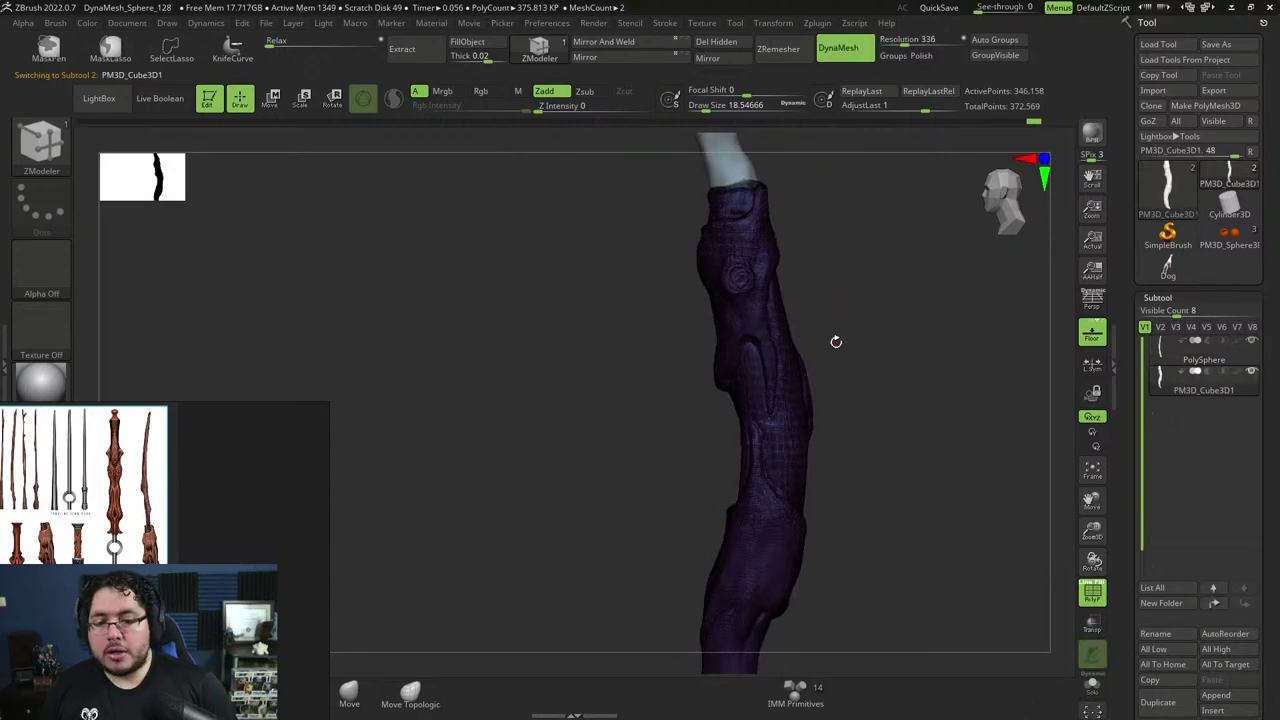
pyautogui.click(1092, 591)
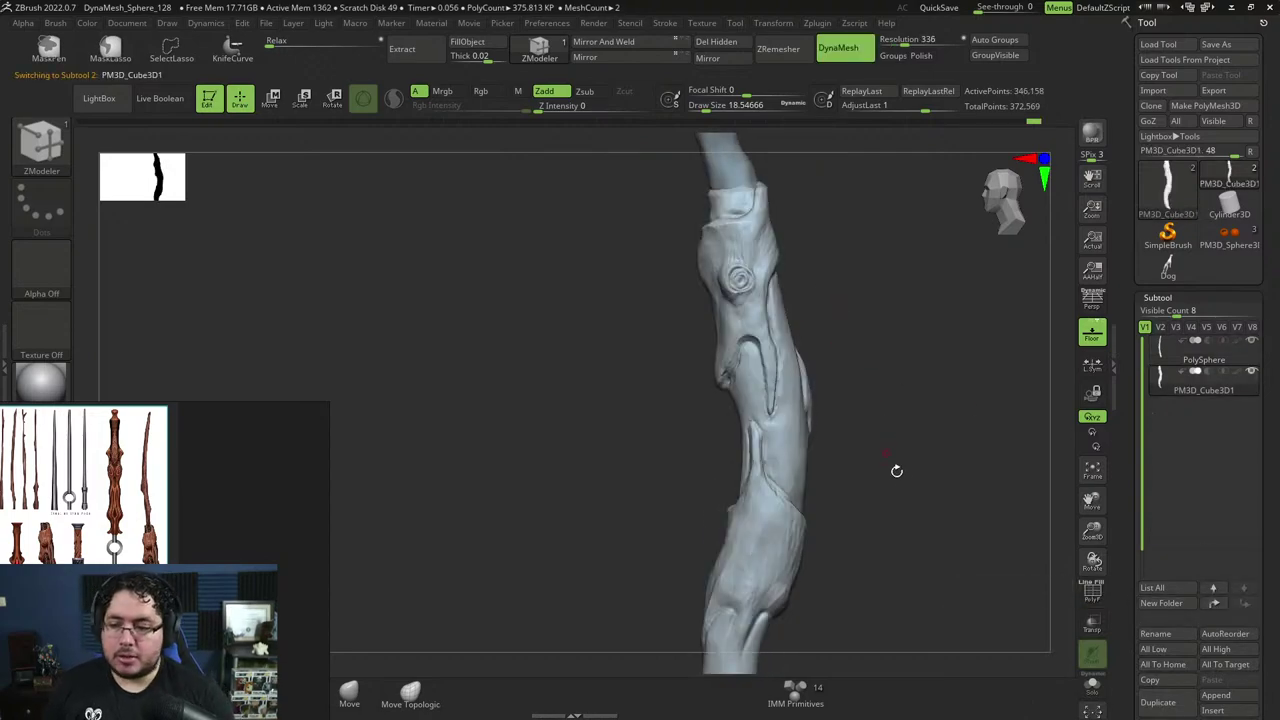
# Zoom the reference image onto one staff and bring the carved branch closer in view.
pyautogui.scroll(3, 896, 470)
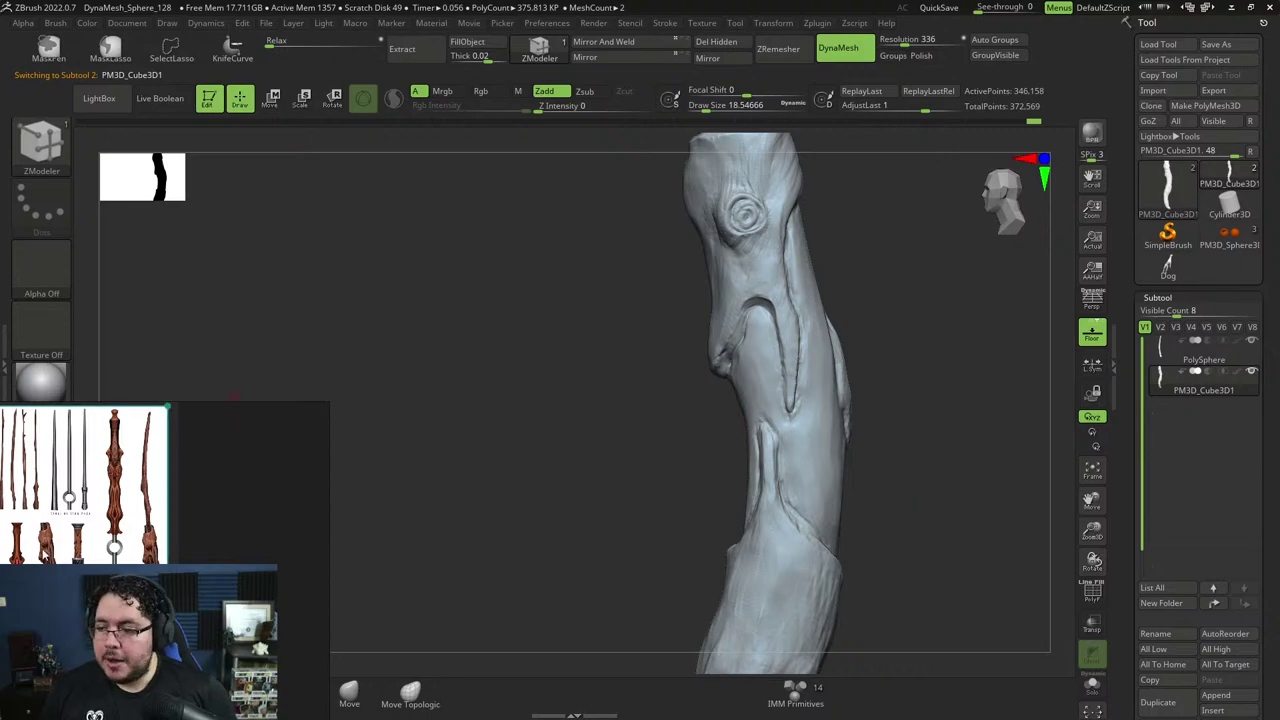
pyautogui.scroll(6, 44, 552)
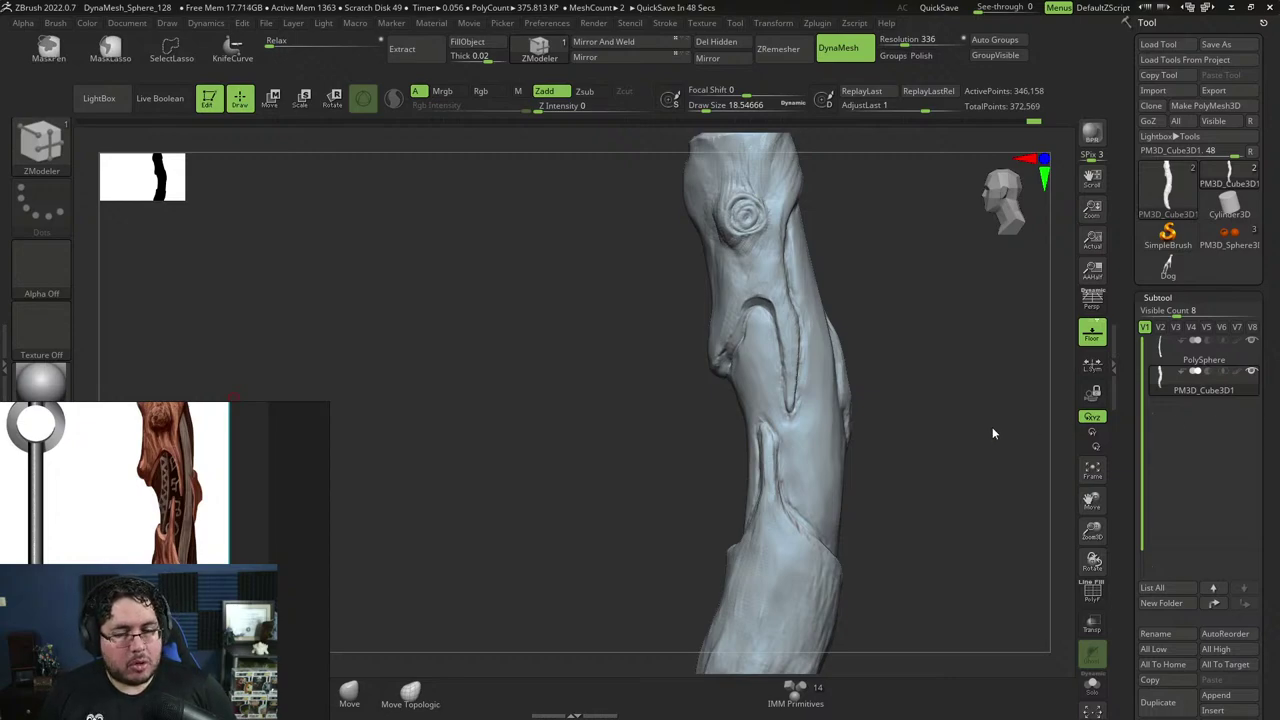
pyautogui.moveTo(947, 484)
pyautogui.mouseDown()
pyautogui.moveTo(954, 517)
pyautogui.moveTo(957, 453)
pyautogui.mouseUp()
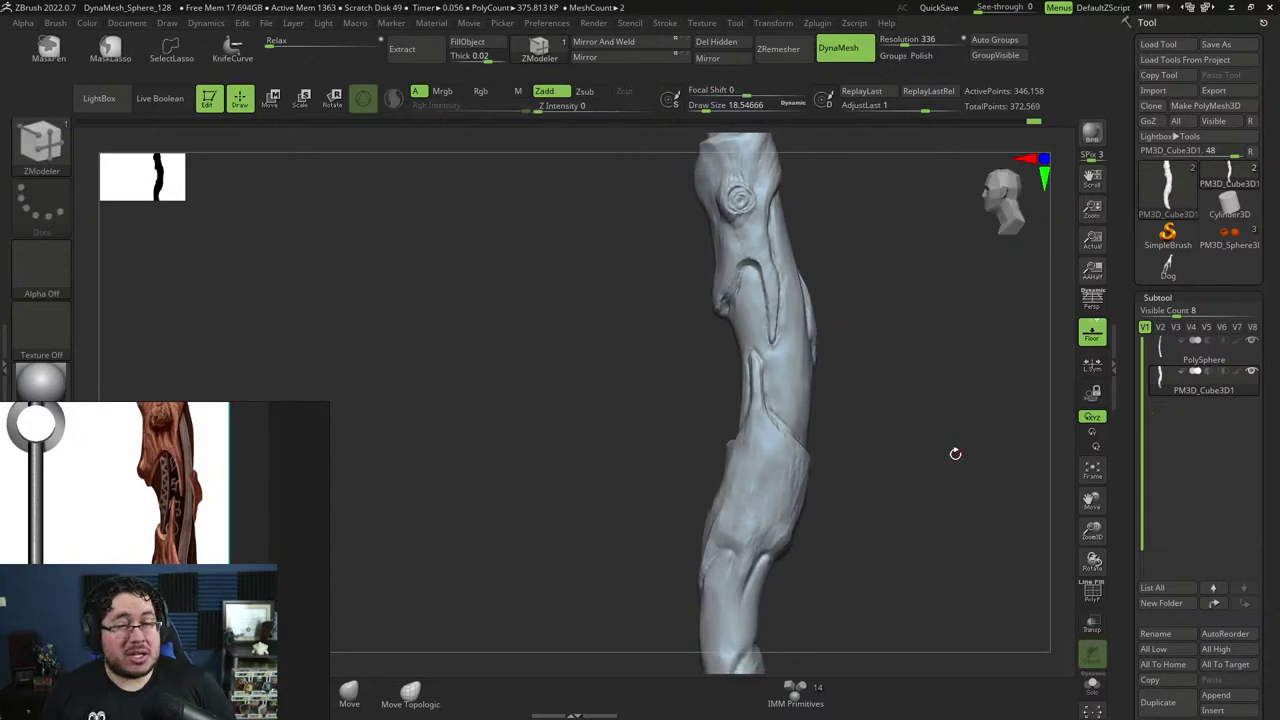
pyautogui.moveTo(859, 441)
pyautogui.keyDown('alt'); pyautogui.mouseDown()
pyautogui.moveTo(878, 420)
pyautogui.moveTo(923, 428)
pyautogui.moveTo(901, 356)
pyautogui.mouseUp(); pyautogui.keyUp('alt')
pyautogui.moveTo(913, 458); pyautogui.dragTo(923, 329)
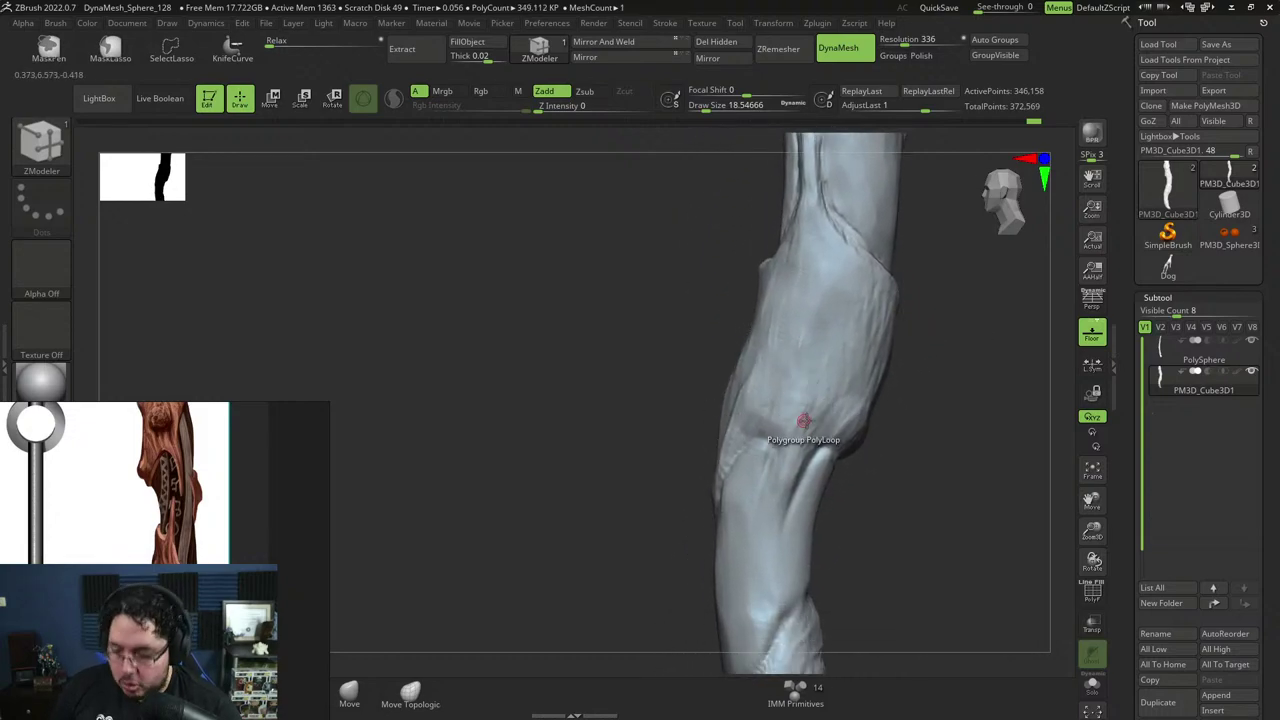
# With DamStandard at Focal Shift -68 and Draw Size about 31.5, carve the groove further down.
pyautogui.press('b')
pyautogui.press('d')
pyautogui.press('s')
pyautogui.press('space')
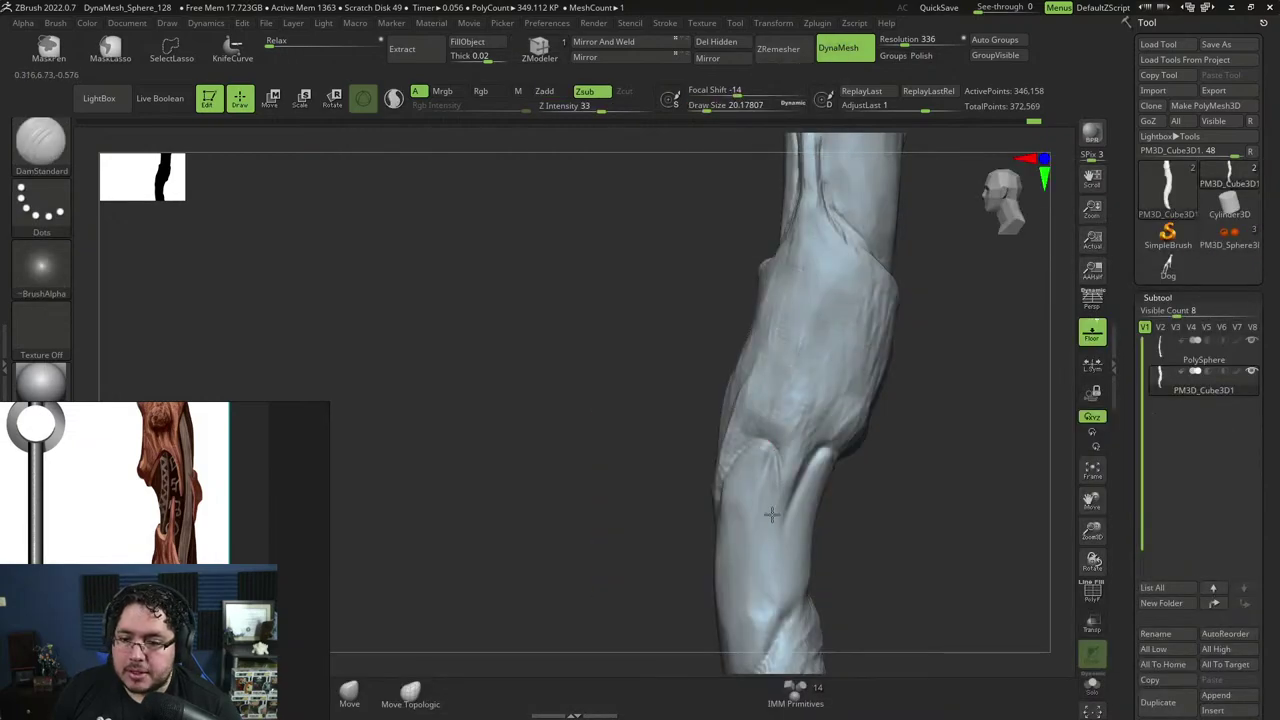
pyautogui.press('space')
pyautogui.click(775, 504)
pyautogui.press('space')
pyautogui.click(779, 473)
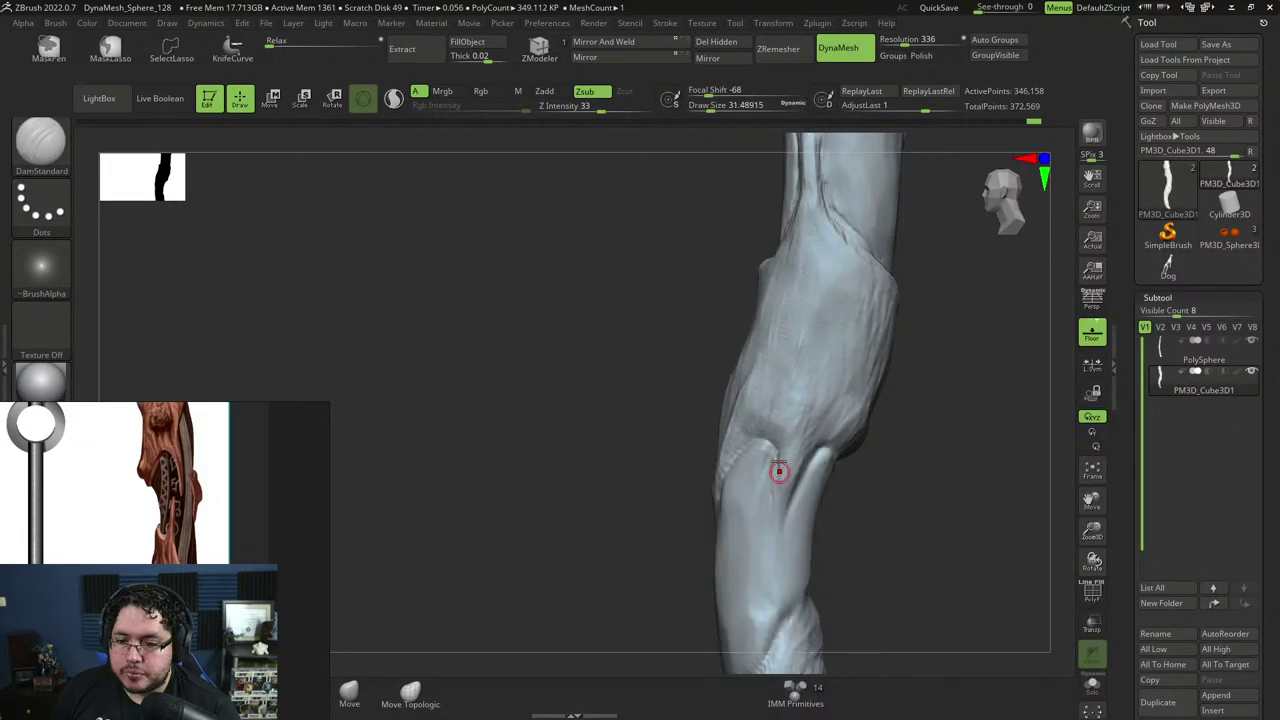
pyautogui.moveTo(776, 497); pyautogui.dragTo(772, 545)
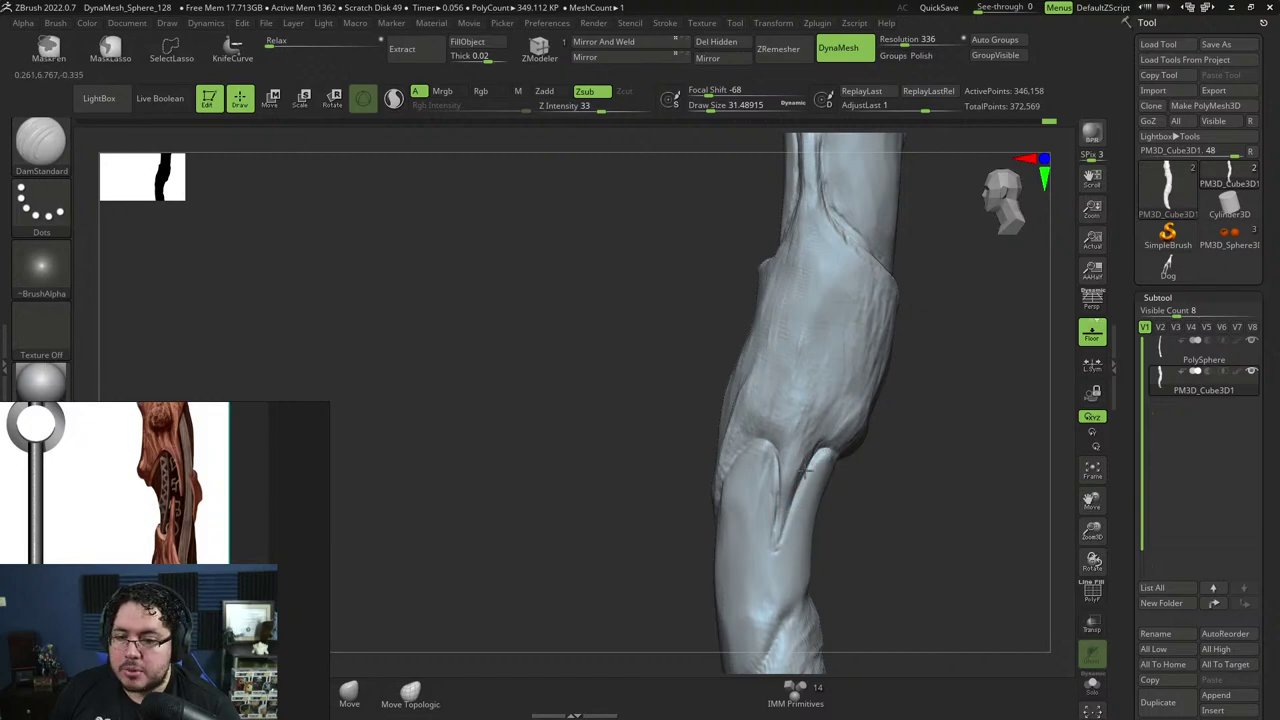
# Move the reference image to the centre of the canvas.
pyautogui.moveTo(846, 453); pyautogui.dragTo(869, 477, button='right')
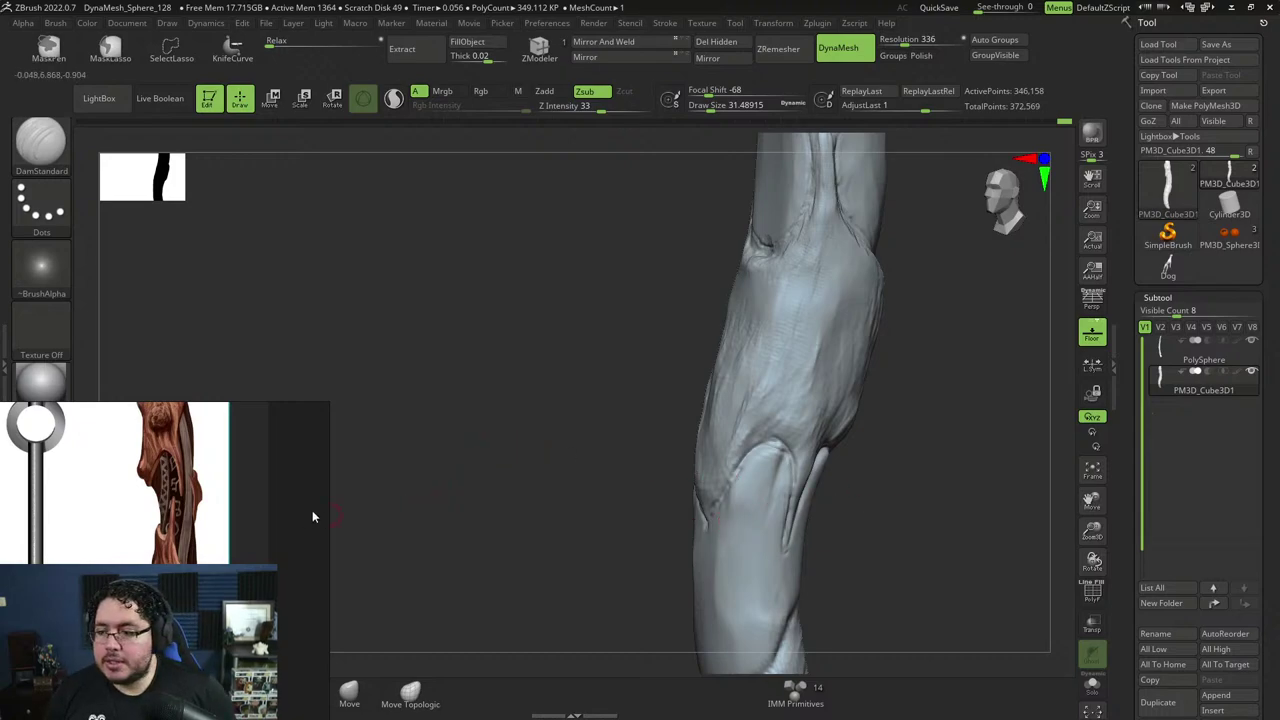
pyautogui.moveTo(264, 548); pyautogui.dragTo(672, 376, button='right')
pyautogui.scroll(-6, 661, 393)
pyautogui.scroll(5, 664, 396)
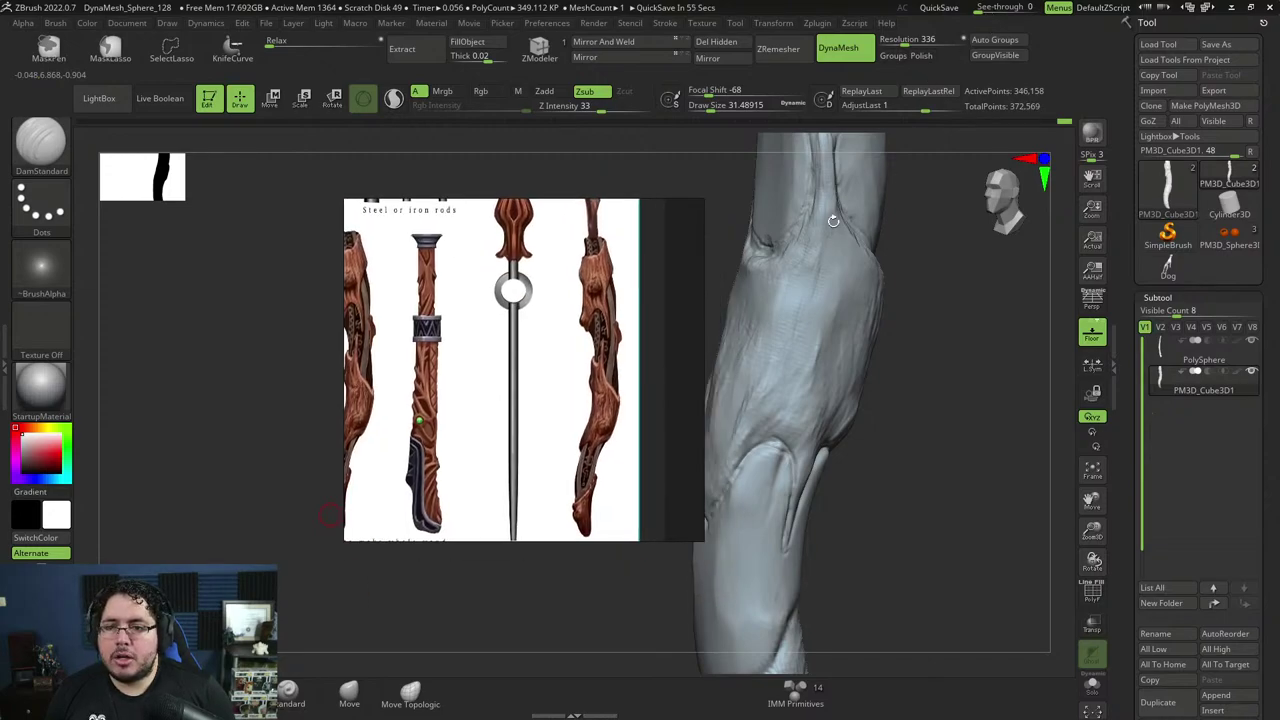
# Make the PureRef image click-through and orbit the sculpt behind it.
pyautogui.rightClick(657, 278)
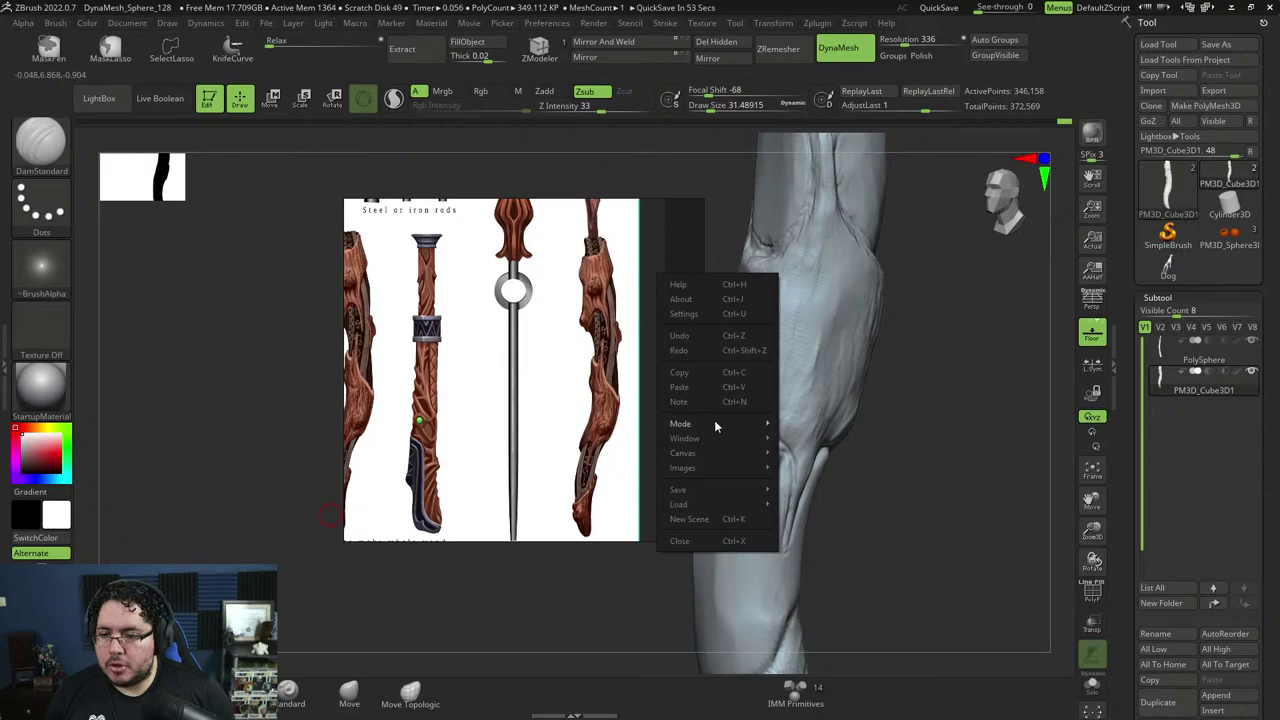
pyautogui.moveTo(750, 441)
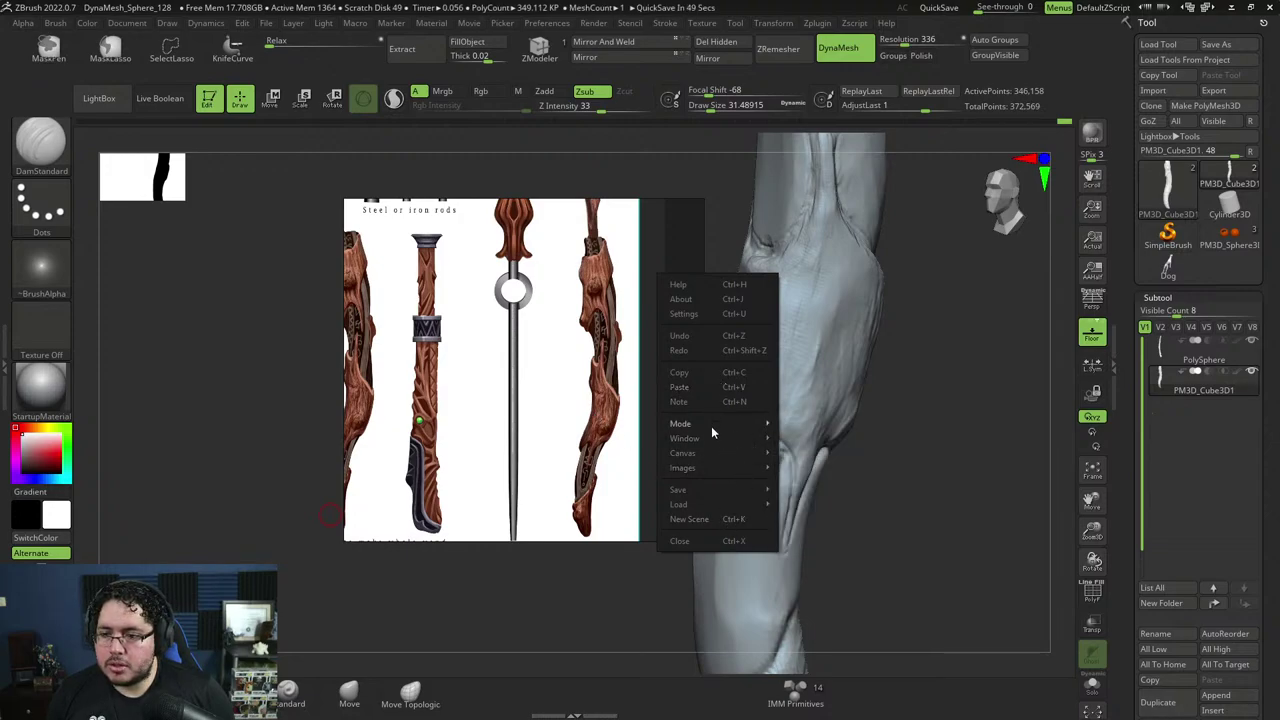
pyautogui.moveTo(711, 426)
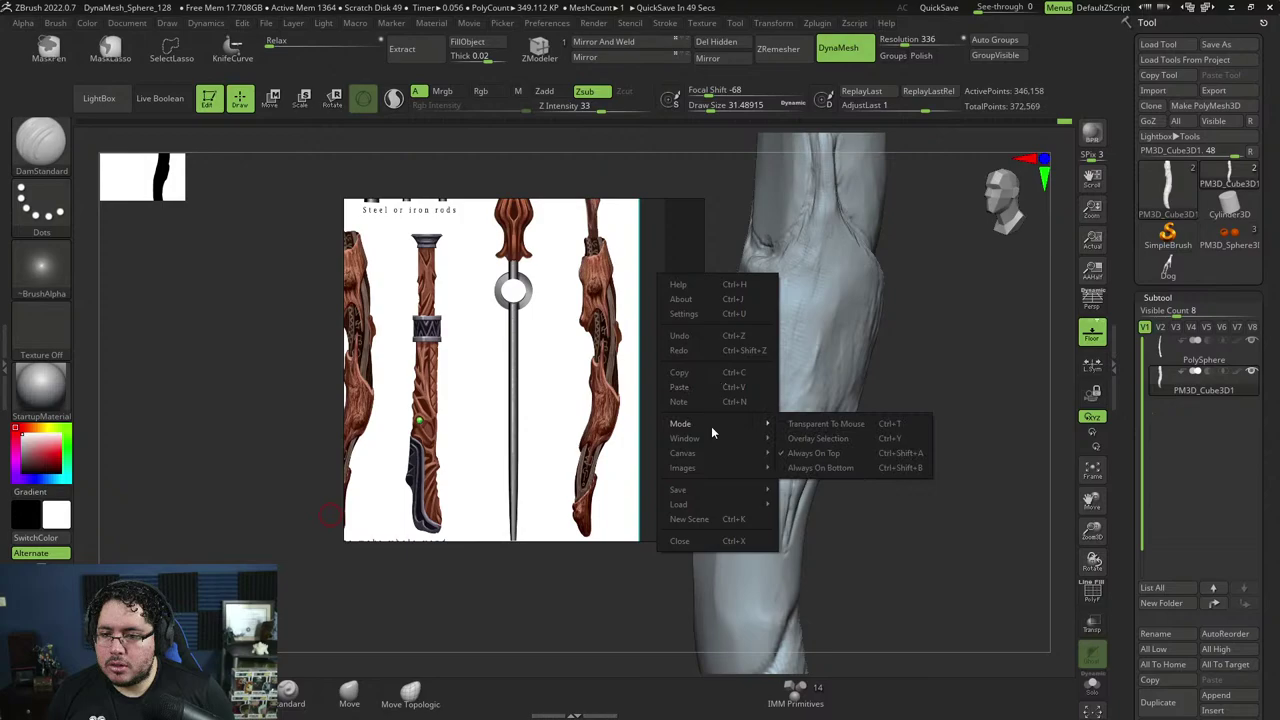
pyautogui.click(800, 427)
pyautogui.click(478, 386)
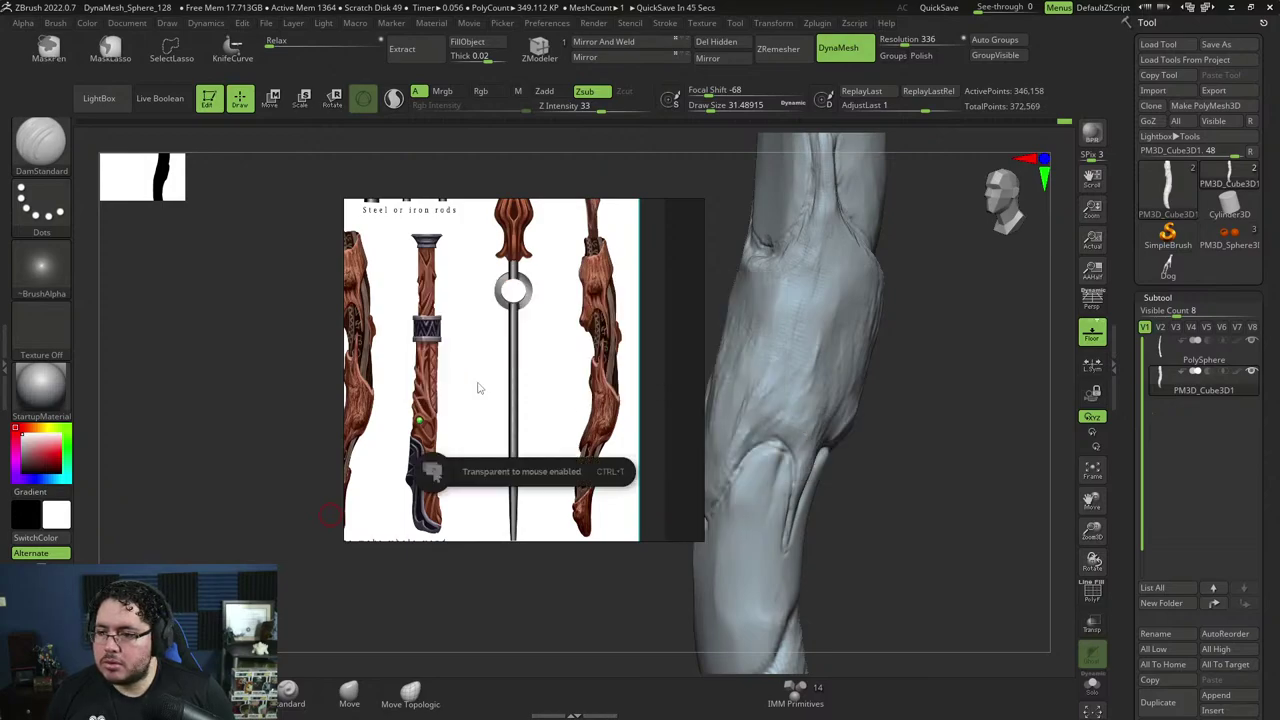
pyautogui.moveTo(549, 426); pyautogui.dragTo(614, 400)
pyautogui.press('space')
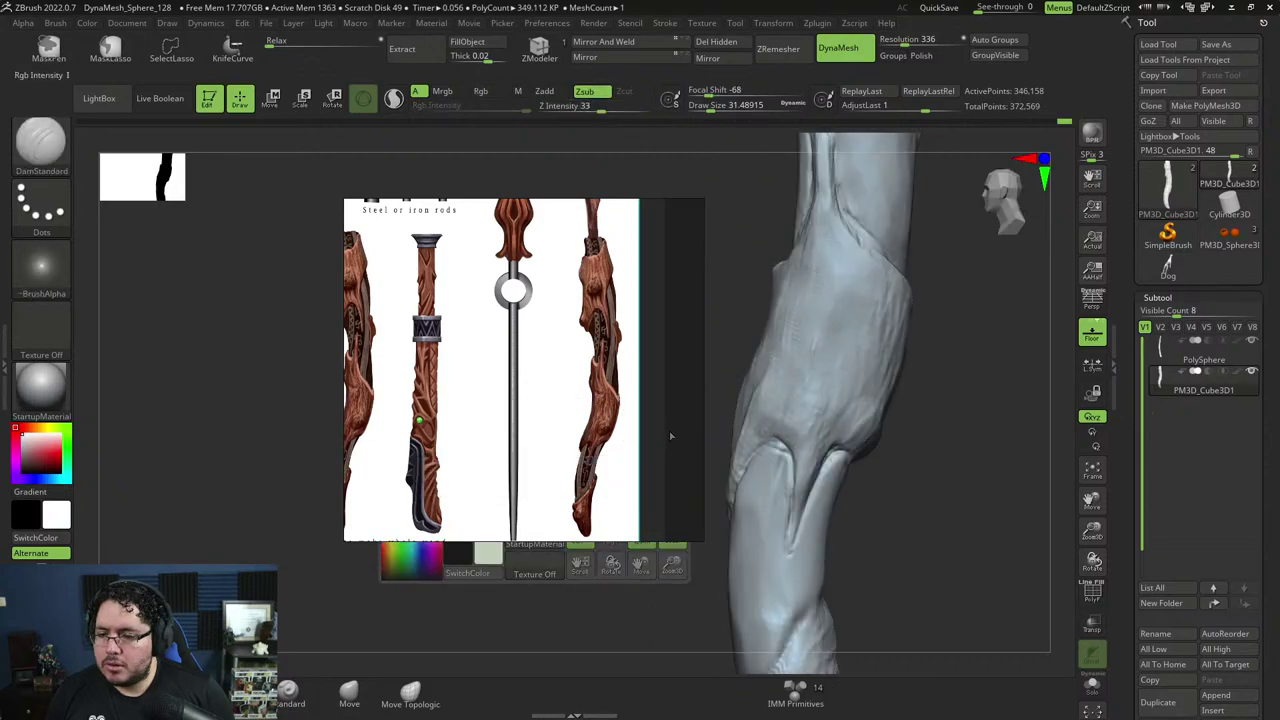
pyautogui.press('space')
pyautogui.press('s')
pyautogui.moveTo(665, 351)
pyautogui.mouseDown(button='right')
pyautogui.moveTo(592, 346)
pyautogui.moveTo(684, 344)
pyautogui.mouseUp(button='right')
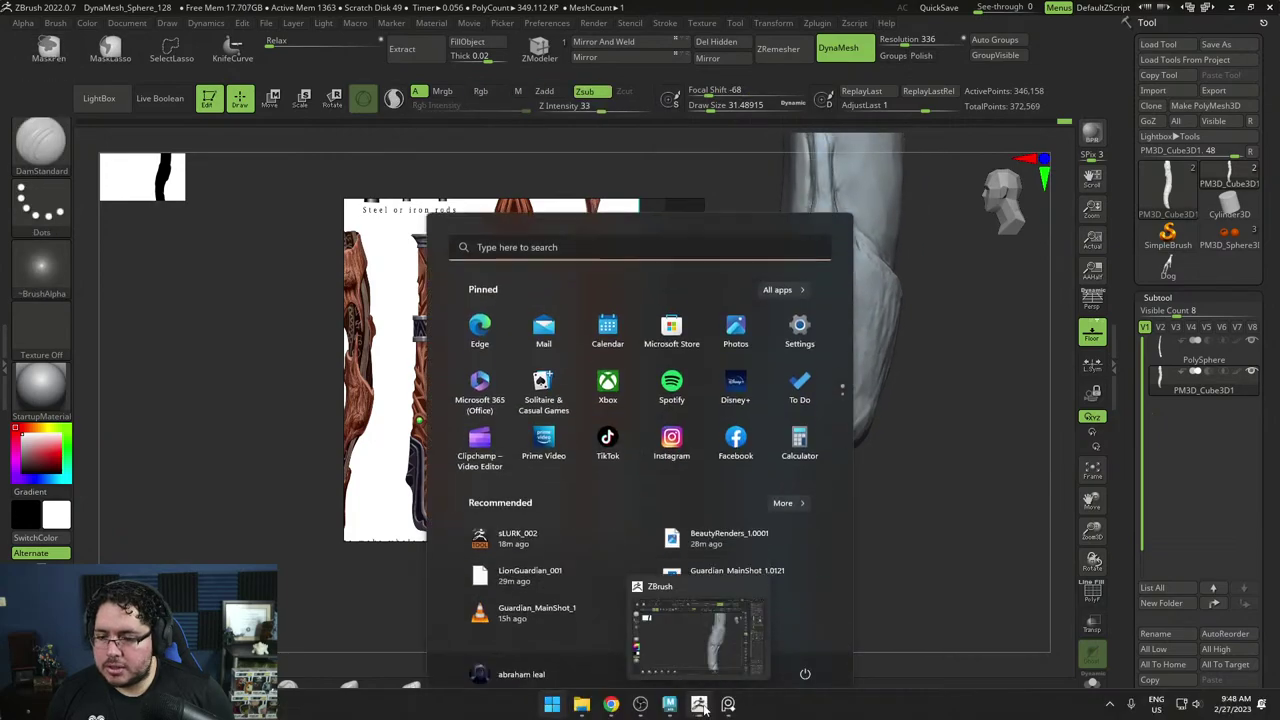
# Try closing PureRef from the taskbar, cancel, and keep orbiting the sculpt.
pyautogui.press('super')
pyautogui.rightClick(729, 704)
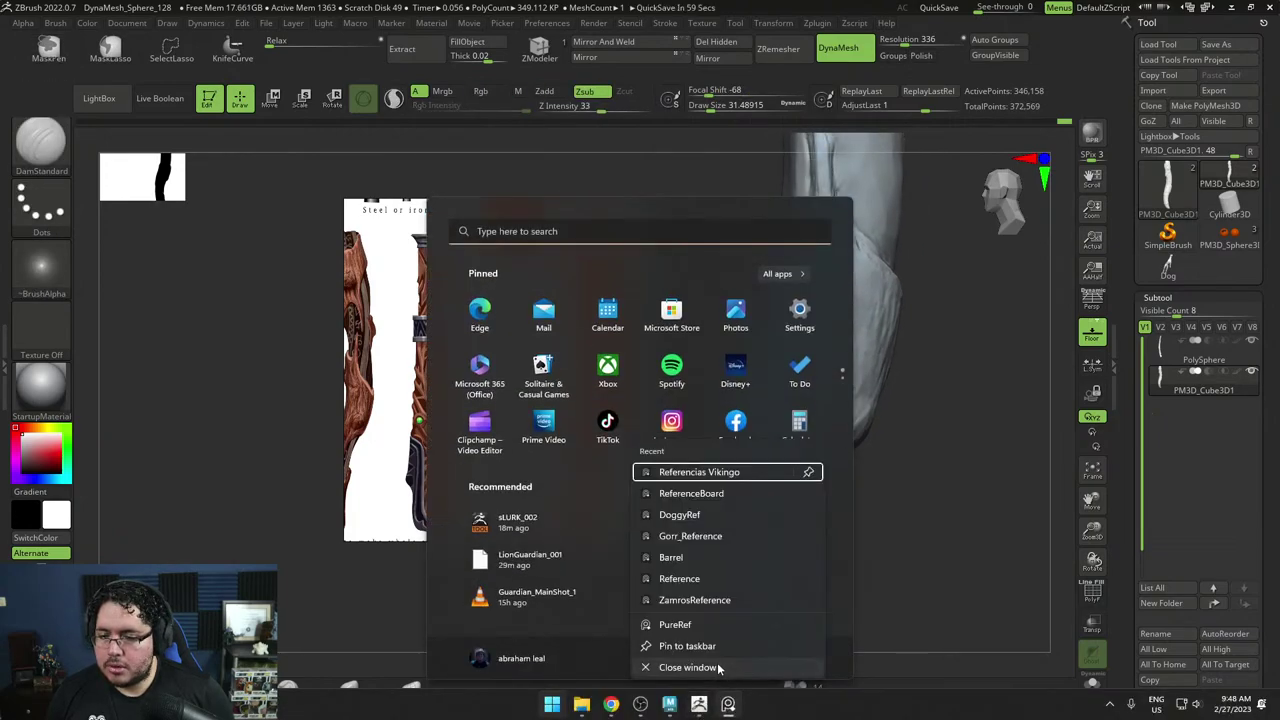
pyautogui.click(717, 664)
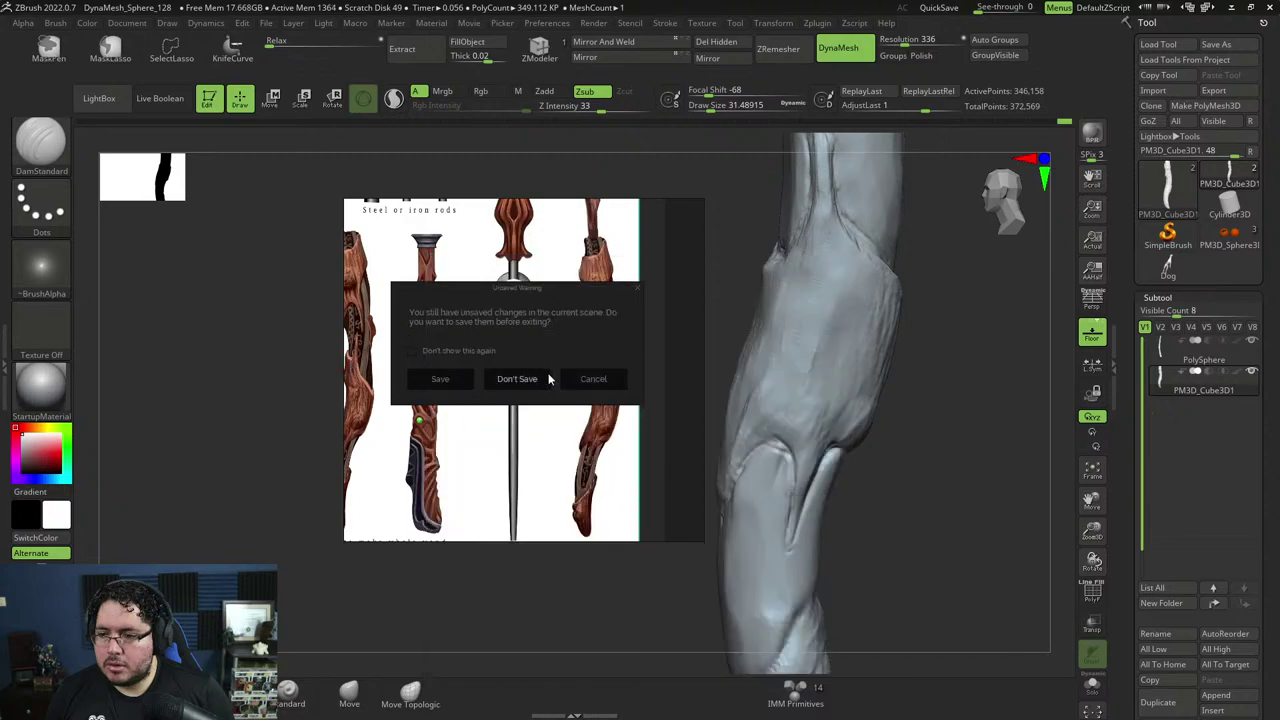
pyautogui.click(593, 382)
pyautogui.moveTo(594, 383); pyautogui.dragTo(604, 364, button='right')
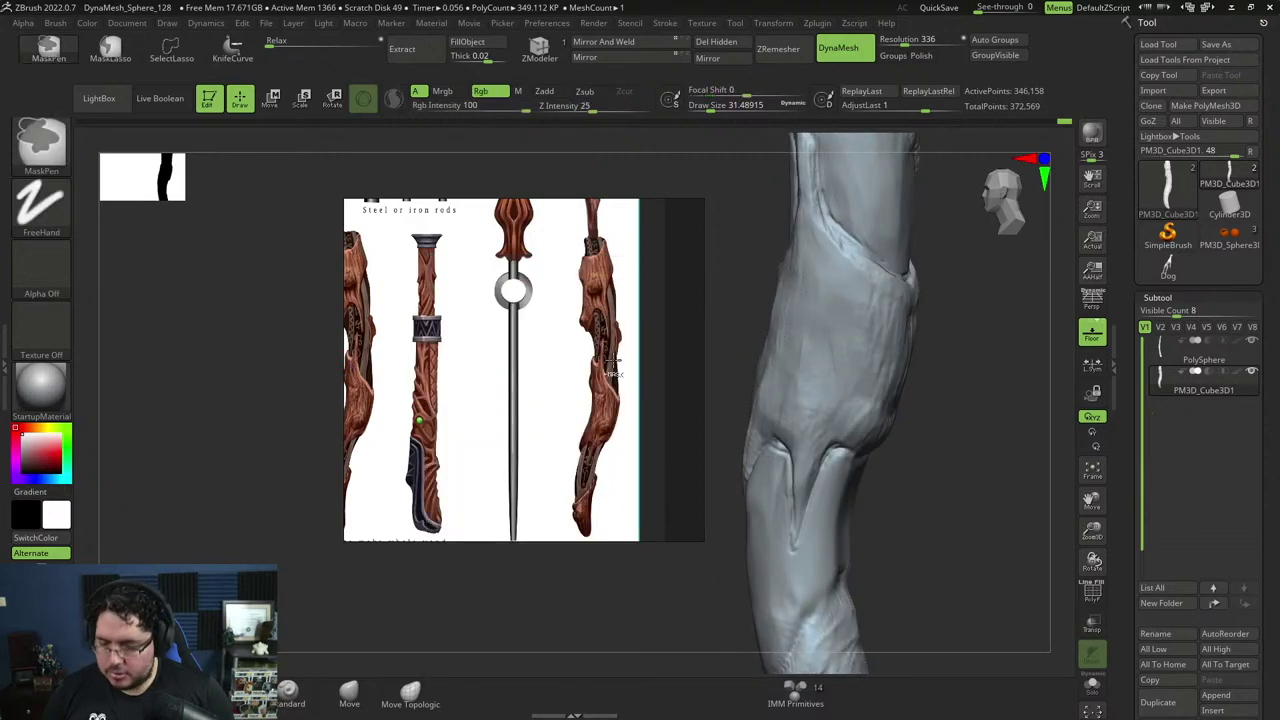
pyautogui.moveTo(614, 367)
pyautogui.mouseDown()
pyautogui.moveTo(646, 366)
pyautogui.moveTo(649, 343)
pyautogui.moveTo(588, 384)
pyautogui.mouseUp()
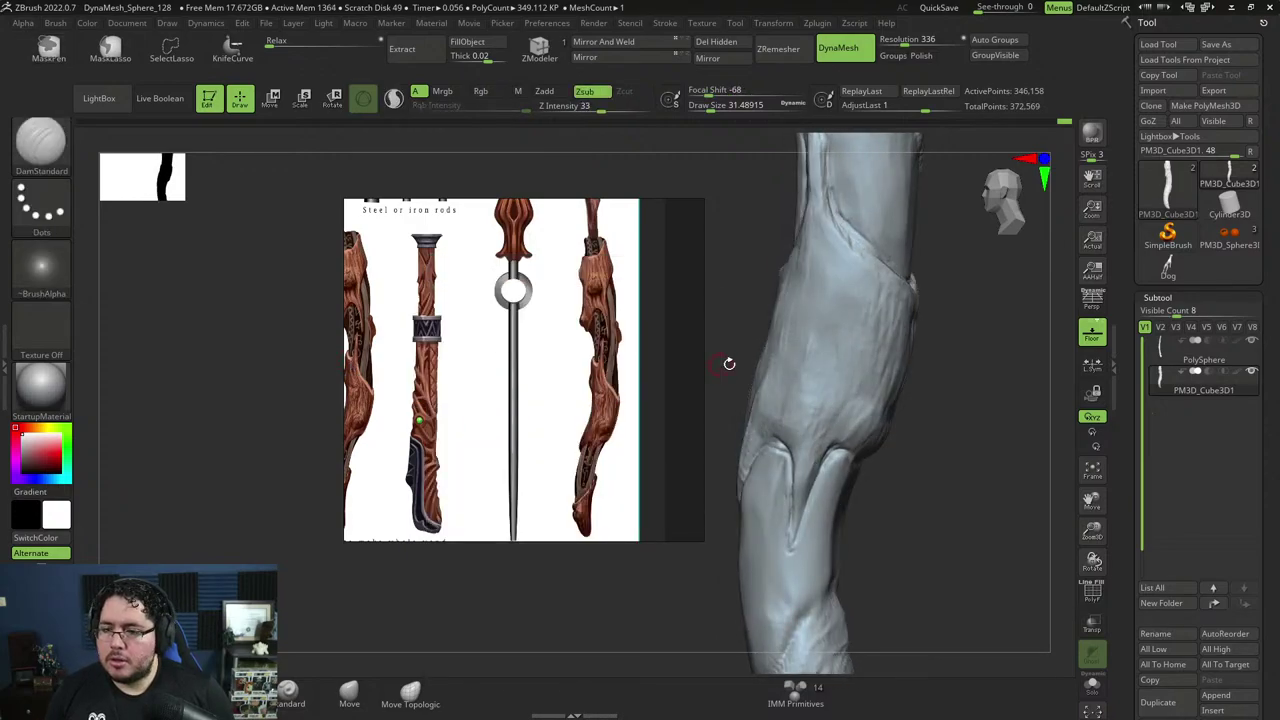
pyautogui.moveTo(754, 298); pyautogui.dragTo(782, 297)
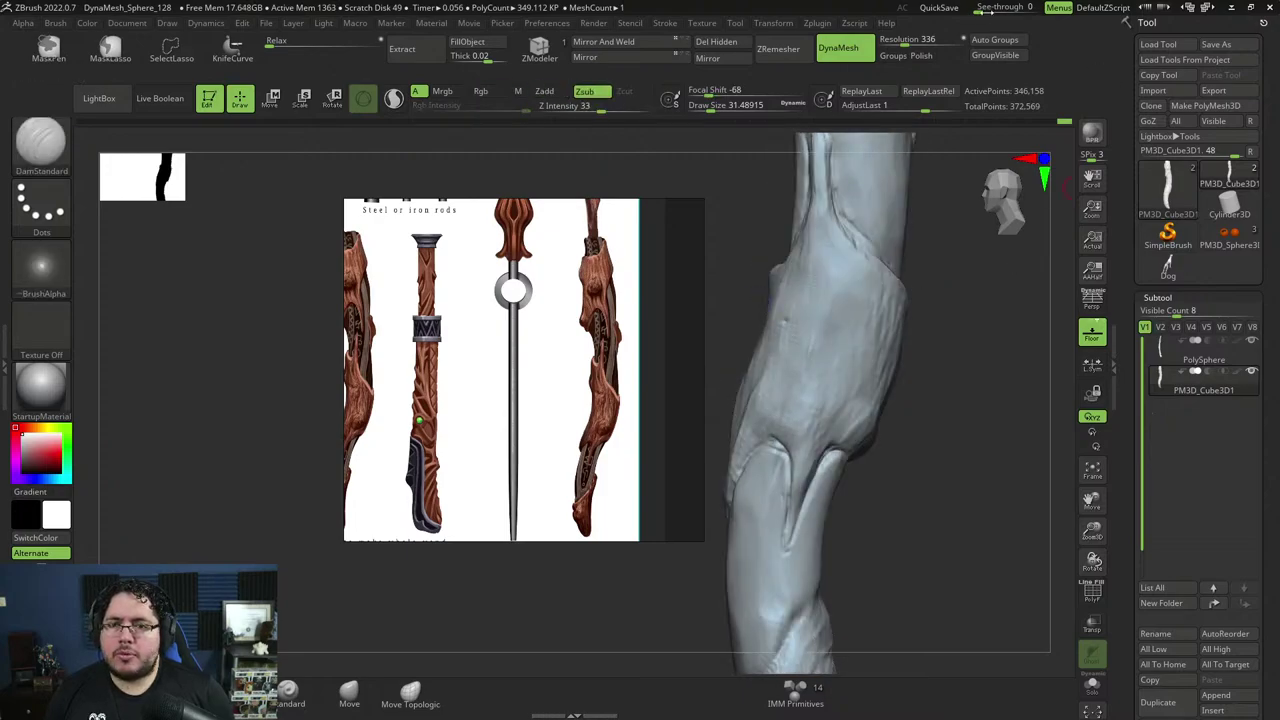
pyautogui.moveTo(986, 11)
pyautogui.mouseDown()
pyautogui.moveTo(1008, 11)
pyautogui.moveTo(976, 11)
pyautogui.mouseUp()
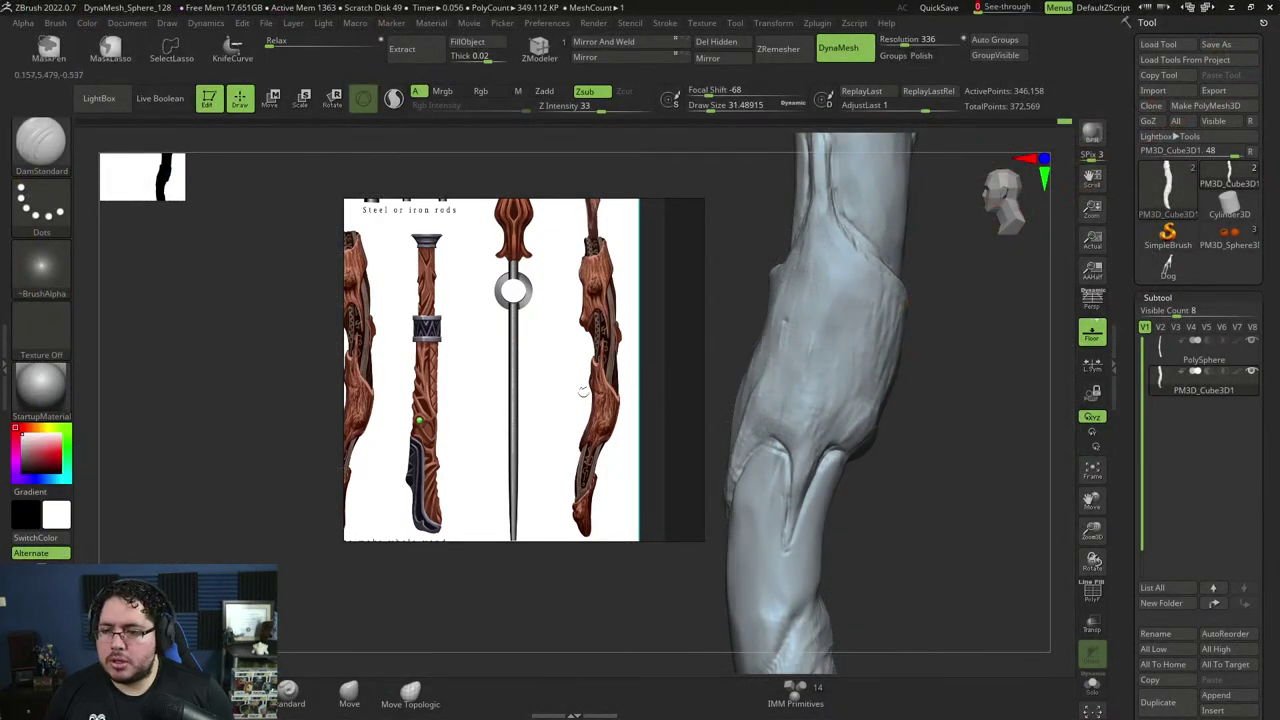
pyautogui.moveTo(639, 392)
pyautogui.mouseDown()
pyautogui.moveTo(651, 369)
pyautogui.moveTo(590, 378)
pyautogui.moveTo(670, 372)
pyautogui.mouseUp()
# Close PureRef from the taskbar, choosing Don't Save for the old board.
pyautogui.press('super')
pyautogui.click(727, 707)
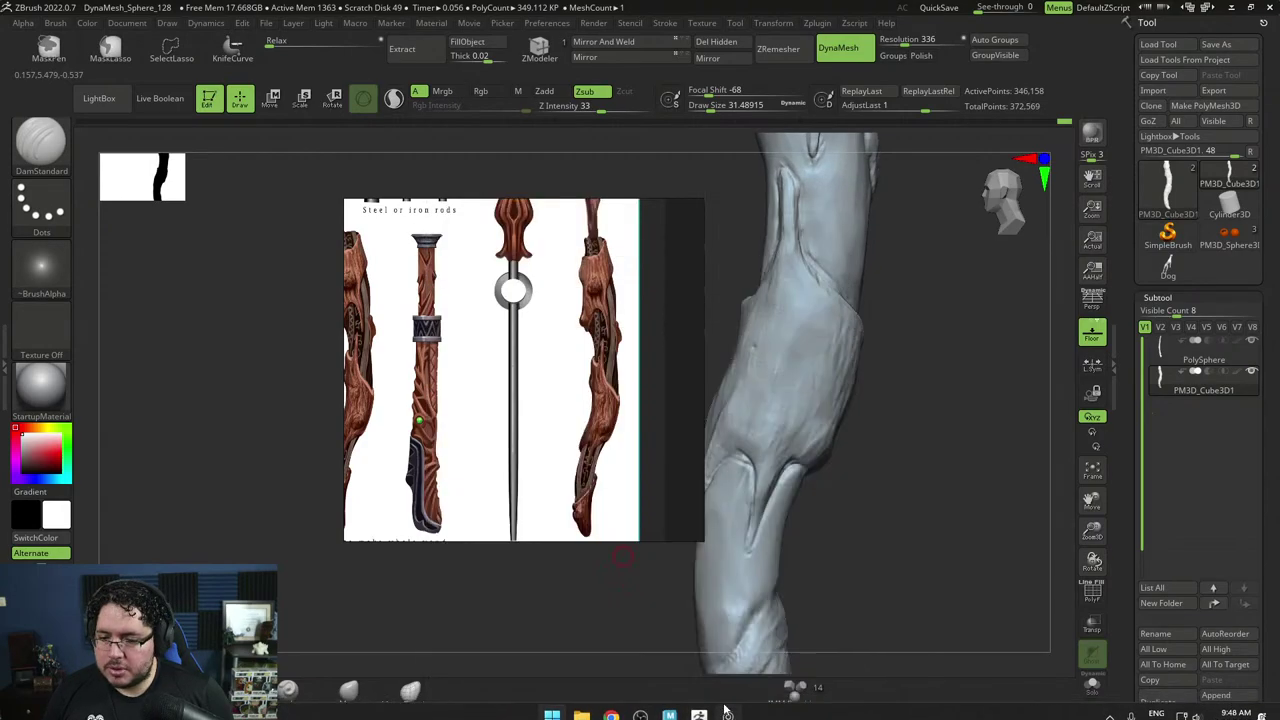
pyautogui.press('super')
pyautogui.rightClick(729, 708)
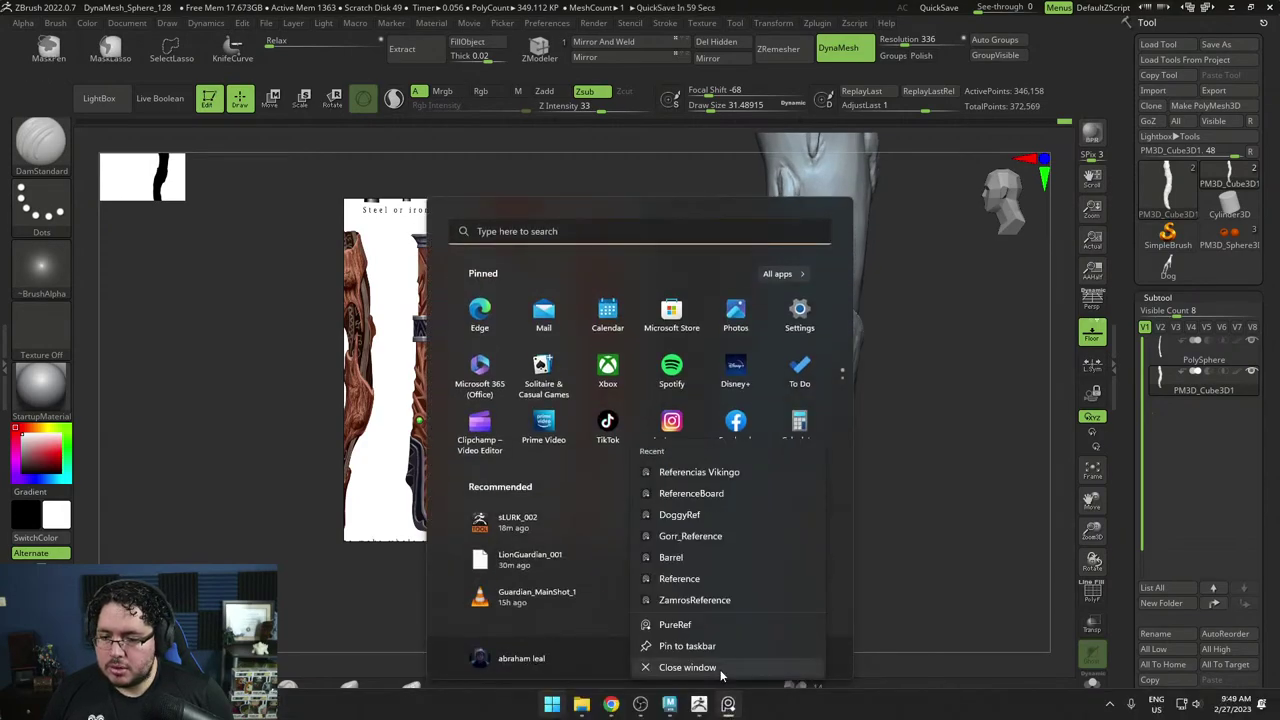
pyautogui.click(721, 674)
pyautogui.click(392, 360)
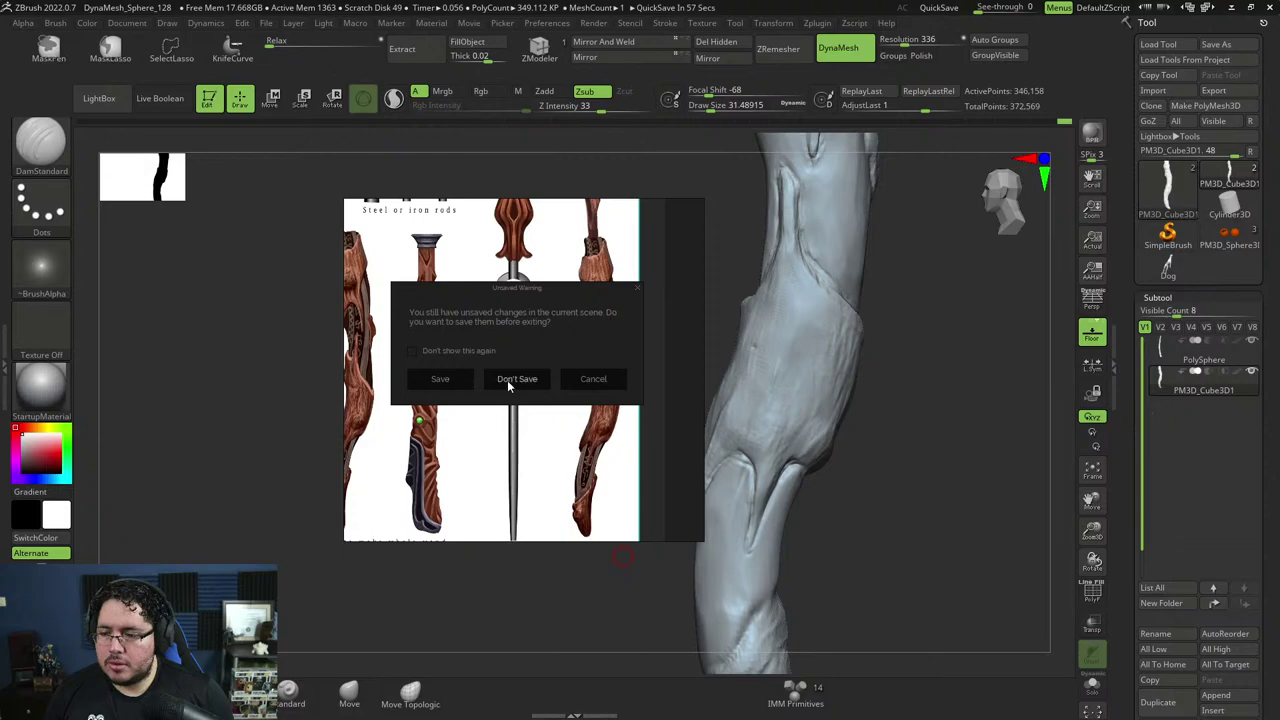
pyautogui.click(507, 380)
# Relaunch PureRef, move its window lower-left, and paste the wooden staff reference sheet.
pyautogui.press('super')
pyautogui.write('pure')
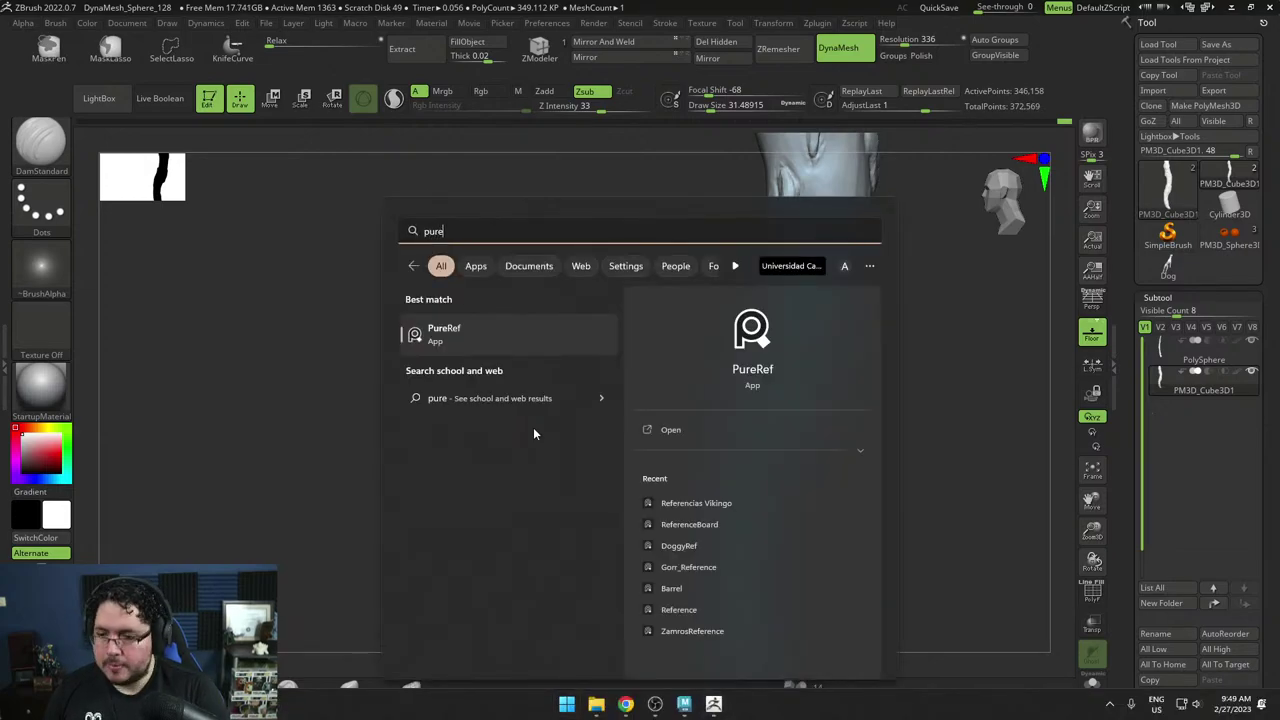
pyautogui.press('Return')
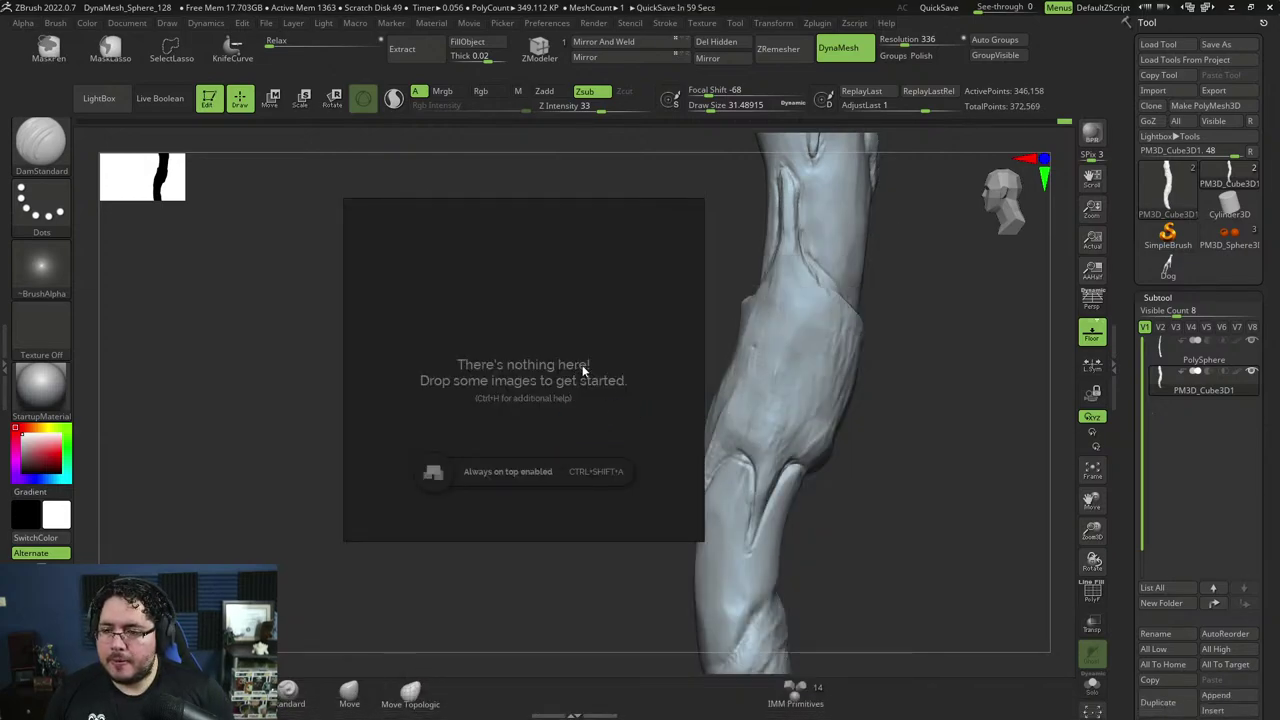
pyautogui.moveTo(585, 371); pyautogui.dragTo(310, 420)
pyautogui.hotkey('ctrl', 'v')
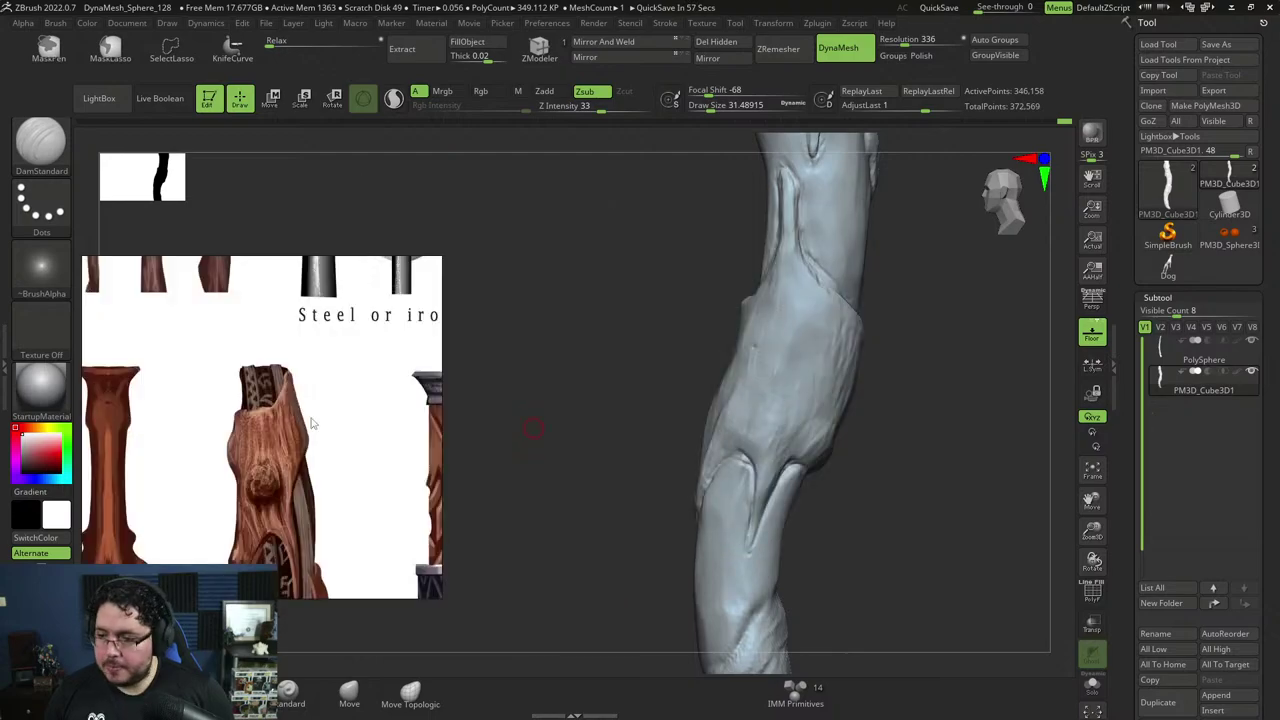
pyautogui.scroll(-6, 346, 440)
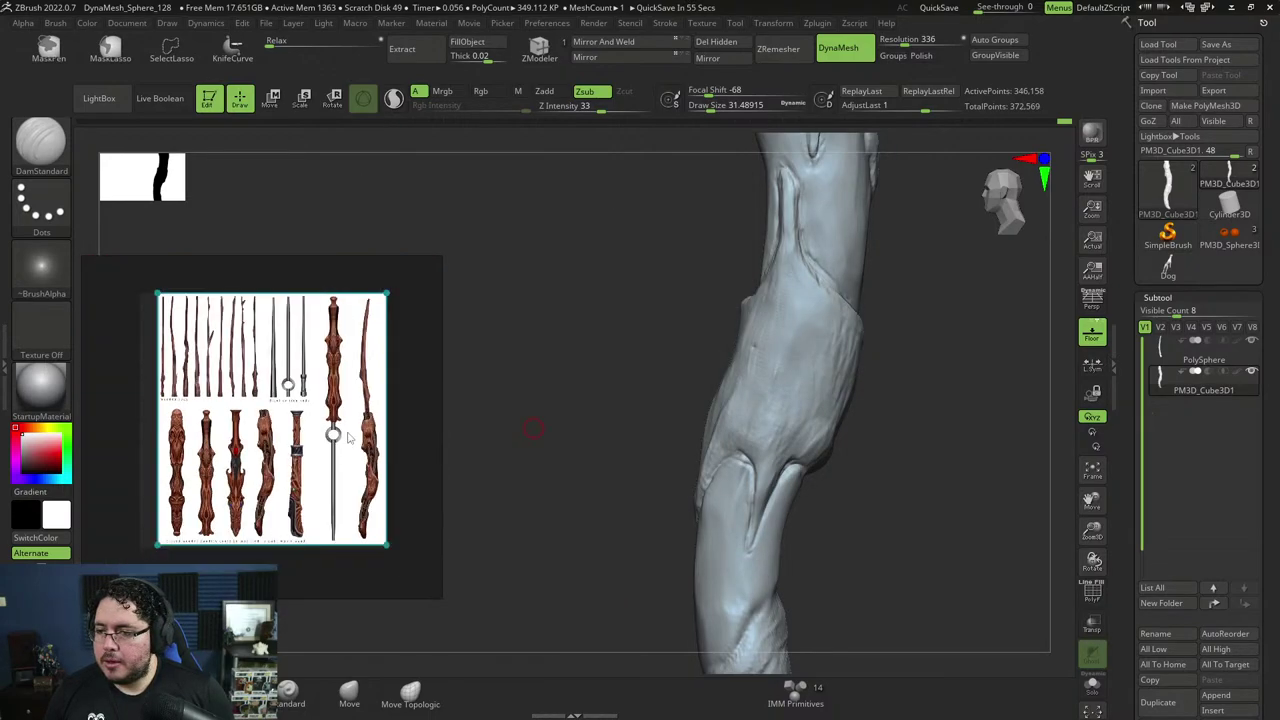
# Cut two DamStandard strokes along the bark crease, orbiting to check it from several sides.
pyautogui.scroll(5, 348, 438)
pyautogui.scroll(-2, 348, 438)
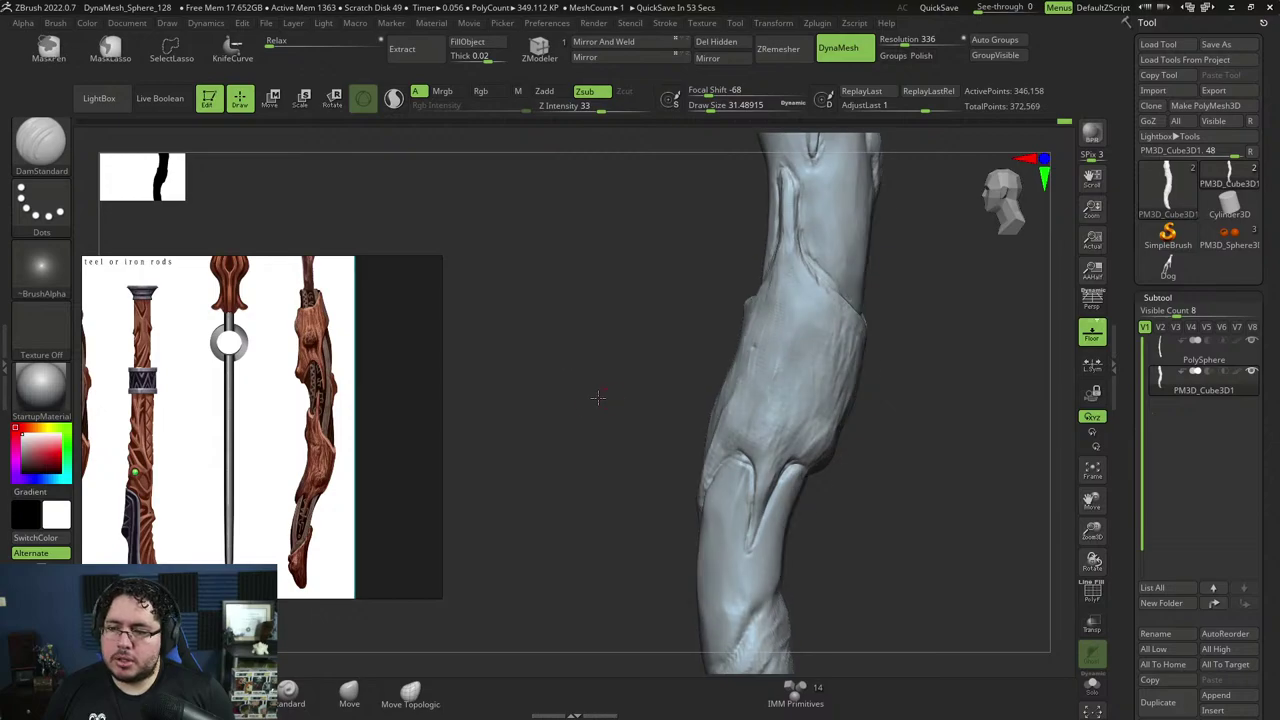
pyautogui.moveTo(597, 397); pyautogui.dragTo(582, 406)
pyautogui.moveTo(898, 434)
pyautogui.mouseDown()
pyautogui.moveTo(925, 451)
pyautogui.moveTo(900, 396)
pyautogui.moveTo(920, 443)
pyautogui.moveTo(912, 325)
pyautogui.moveTo(851, 343)
pyautogui.mouseUp()
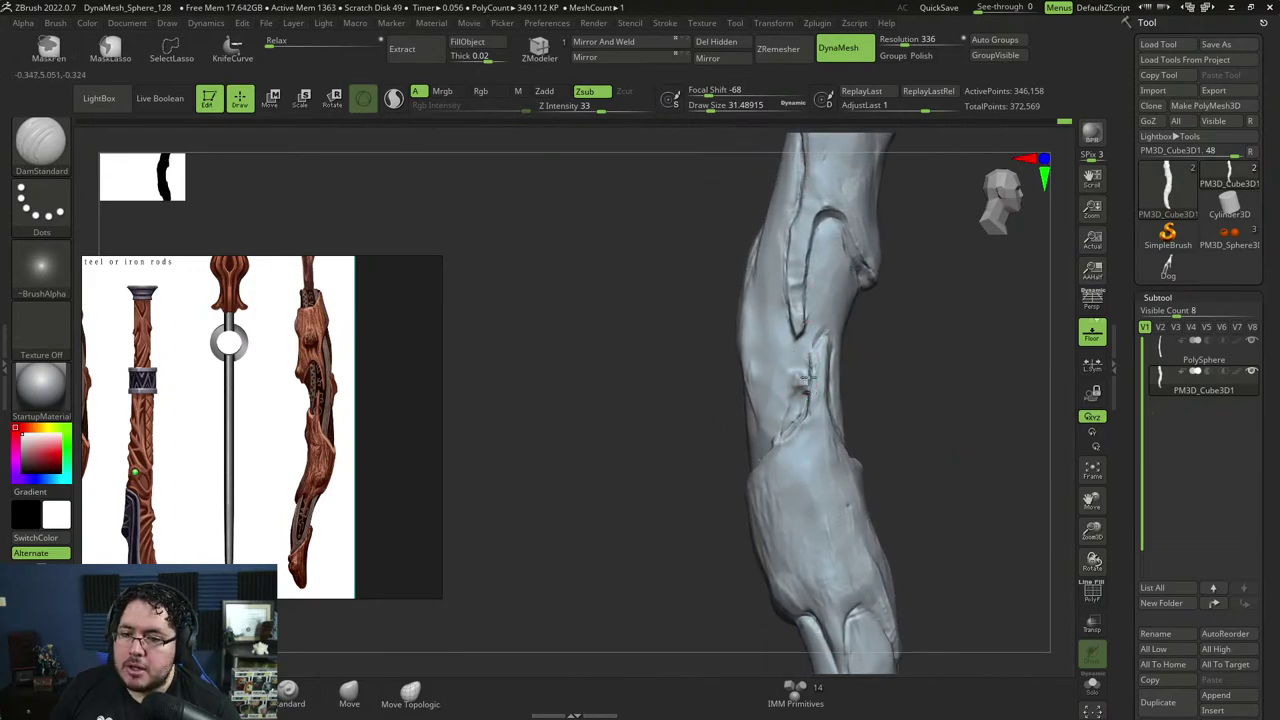
pyautogui.moveTo(862, 418)
pyautogui.mouseDown()
pyautogui.moveTo(871, 357)
pyautogui.moveTo(966, 397)
pyautogui.moveTo(911, 400)
pyautogui.moveTo(853, 318)
pyautogui.moveTo(911, 391)
pyautogui.moveTo(863, 352)
pyautogui.mouseUp()
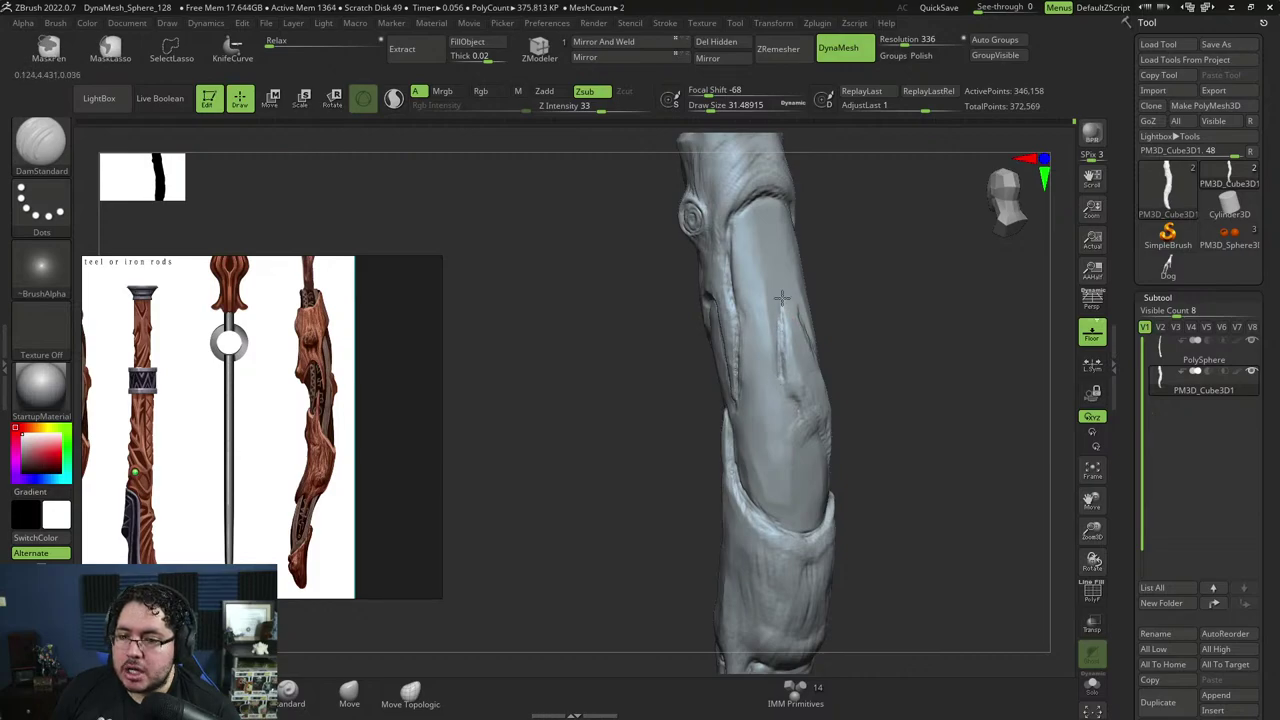
pyautogui.moveTo(930, 338); pyautogui.dragTo(878, 332)
pyautogui.moveTo(786, 360); pyautogui.dragTo(785, 291)
pyautogui.moveTo(790, 297); pyautogui.dragTo(840, 306, button='right')
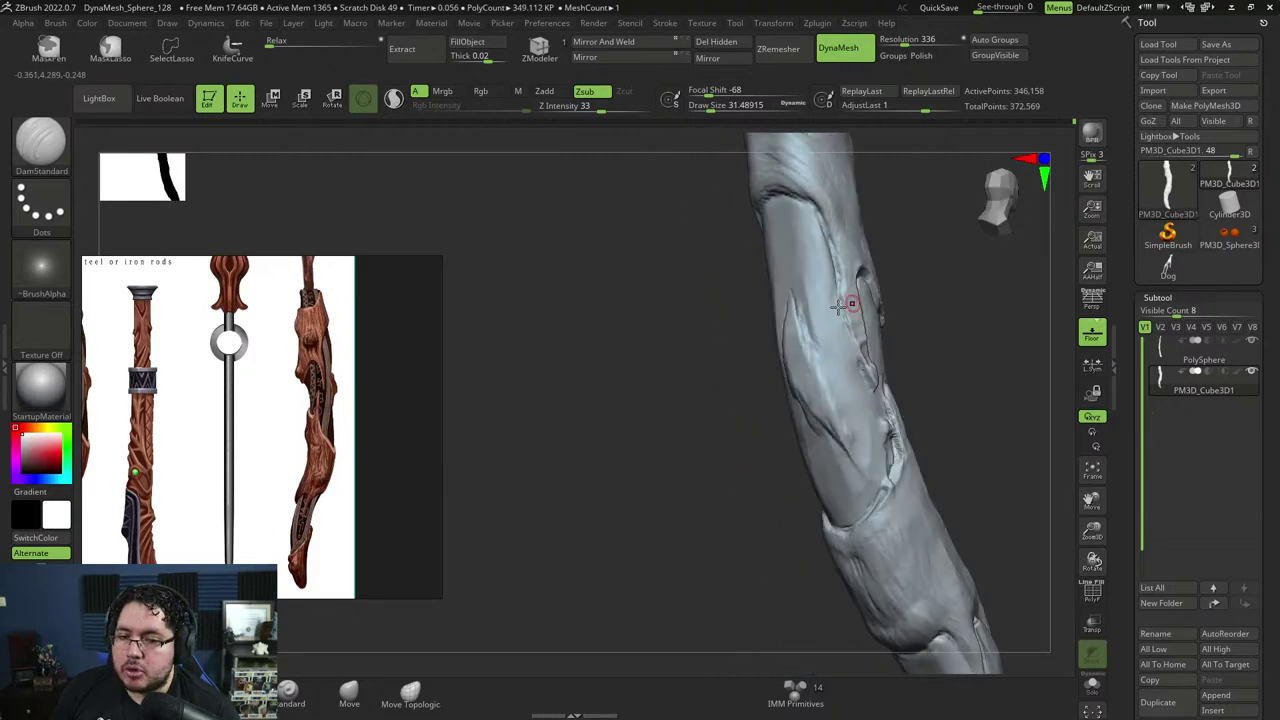
pyautogui.moveTo(815, 351); pyautogui.dragTo(836, 380)
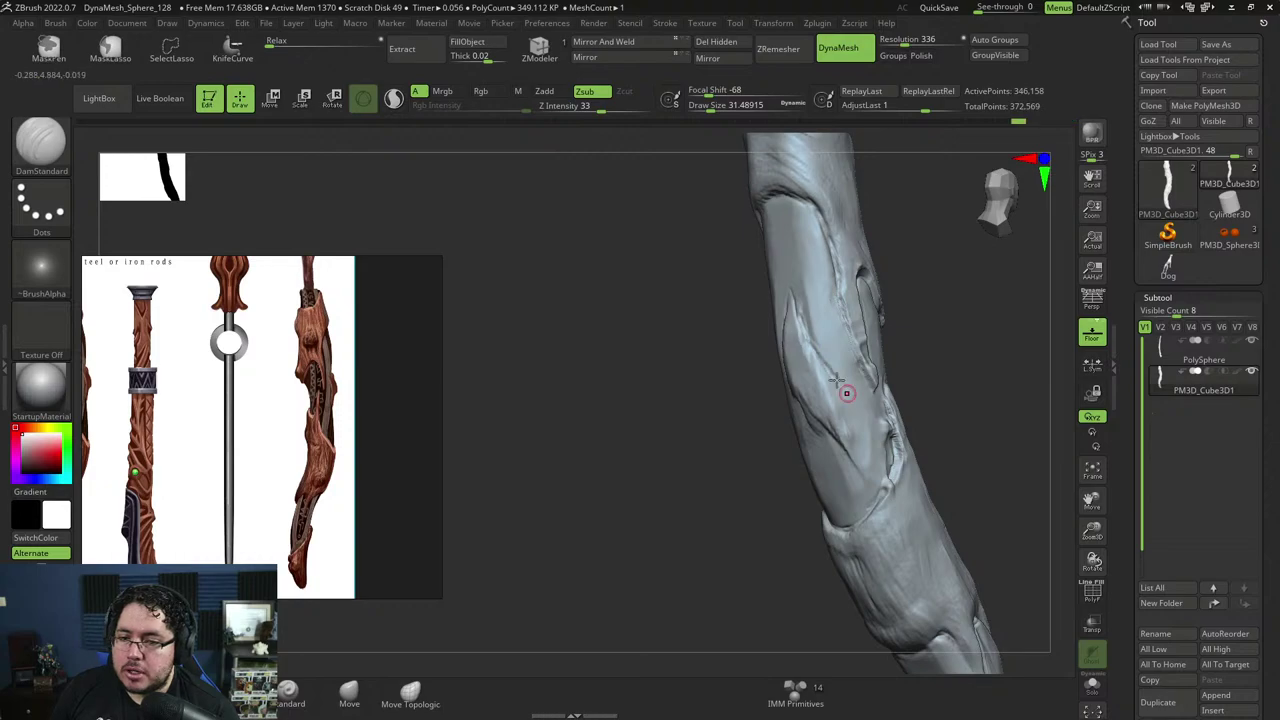
pyautogui.moveTo(897, 402)
pyautogui.mouseDown(button='right')
pyautogui.moveTo(868, 374)
pyautogui.moveTo(943, 389)
pyautogui.moveTo(803, 380)
pyautogui.mouseUp(button='right')
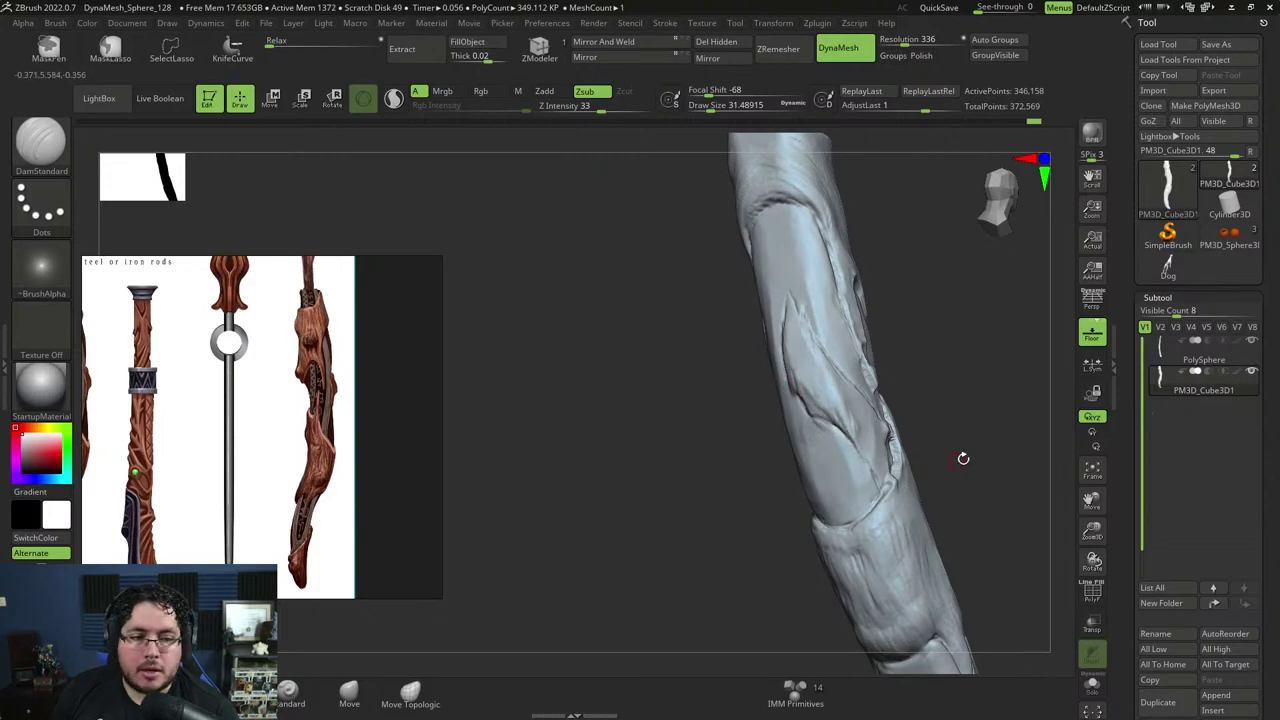
pyautogui.moveTo(963, 457); pyautogui.dragTo(948, 422)
# Build clay over the bark crease with ClayBuildup, then orbit toward a side profile.
pyautogui.press('b')
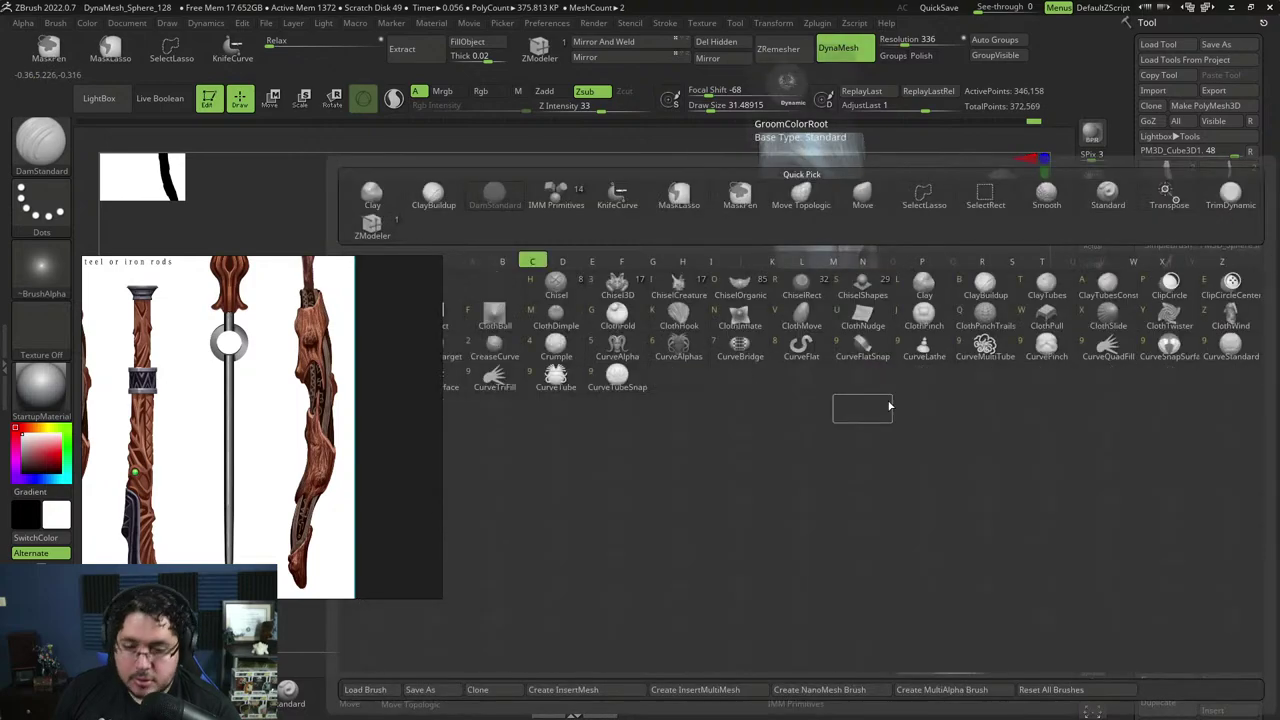
pyautogui.press('c')
pyautogui.press('b')
pyautogui.moveTo(834, 396)
pyautogui.mouseDown()
pyautogui.moveTo(844, 386)
pyautogui.moveTo(860, 421)
pyautogui.mouseUp()
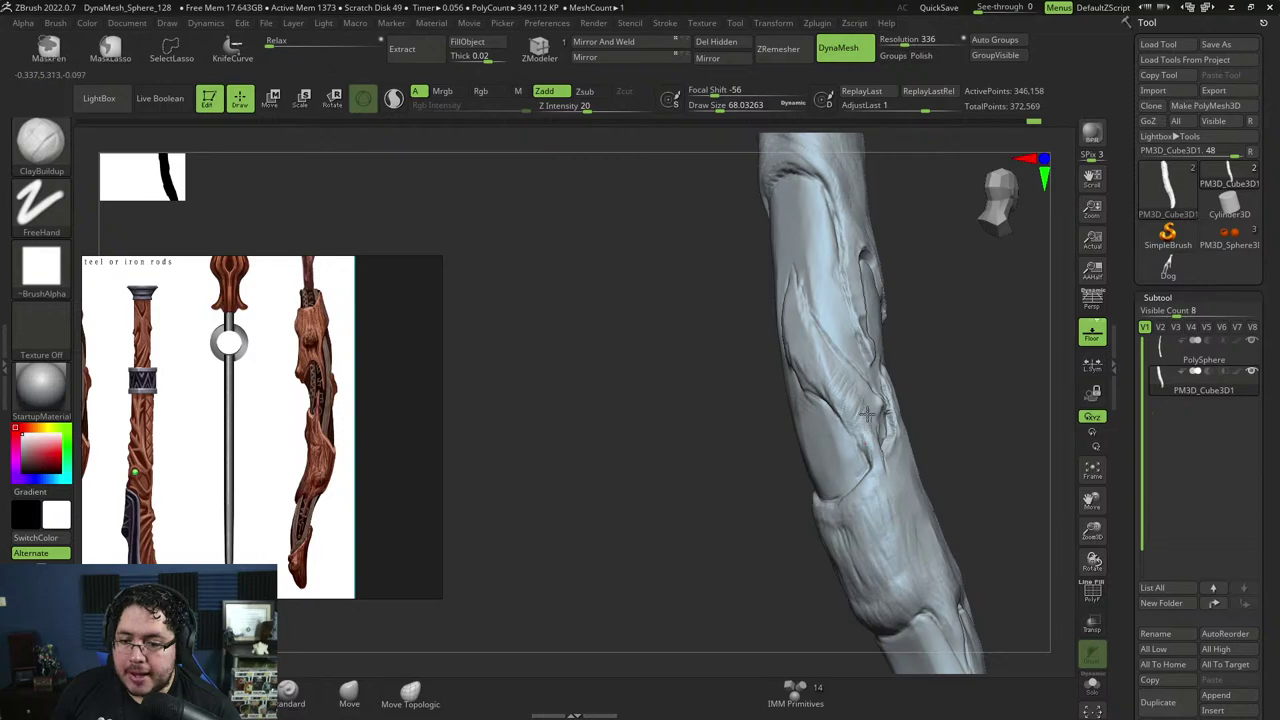
pyautogui.moveTo(908, 371); pyautogui.dragTo(940, 371)
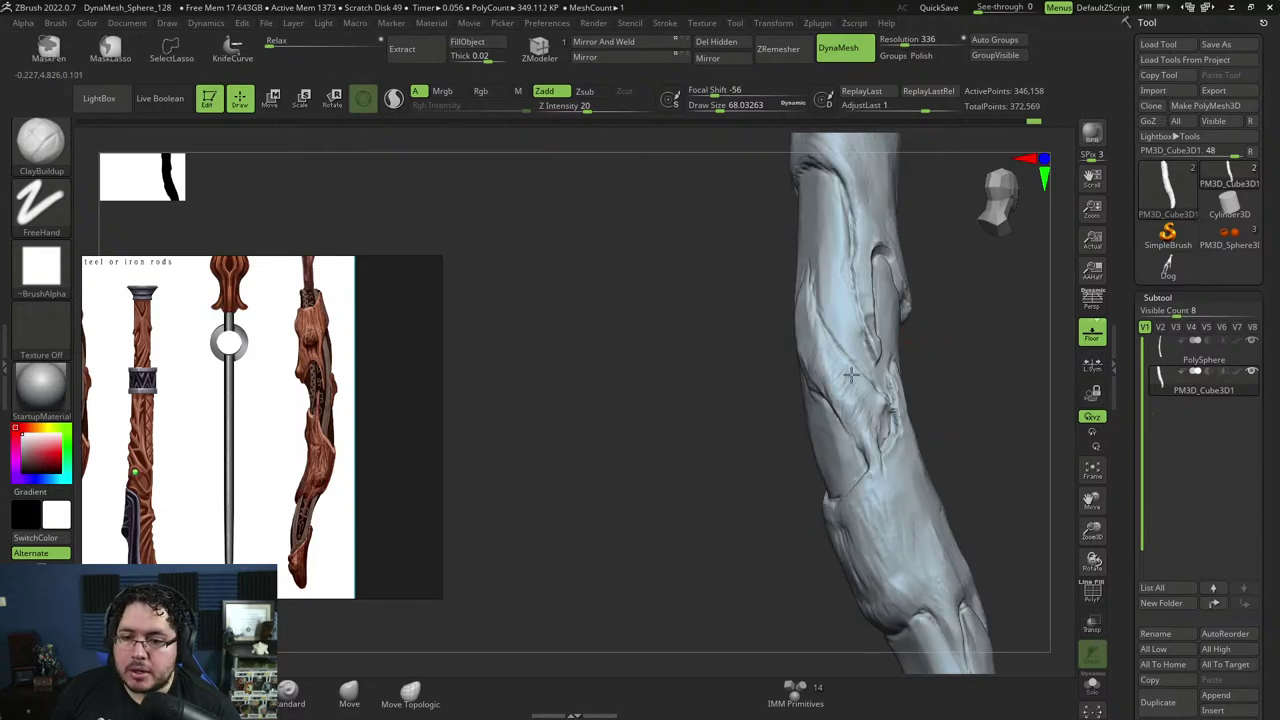
pyautogui.moveTo(856, 400)
pyautogui.mouseDown(button='right')
pyautogui.moveTo(890, 410)
pyautogui.moveTo(883, 425)
pyautogui.mouseUp(button='right')
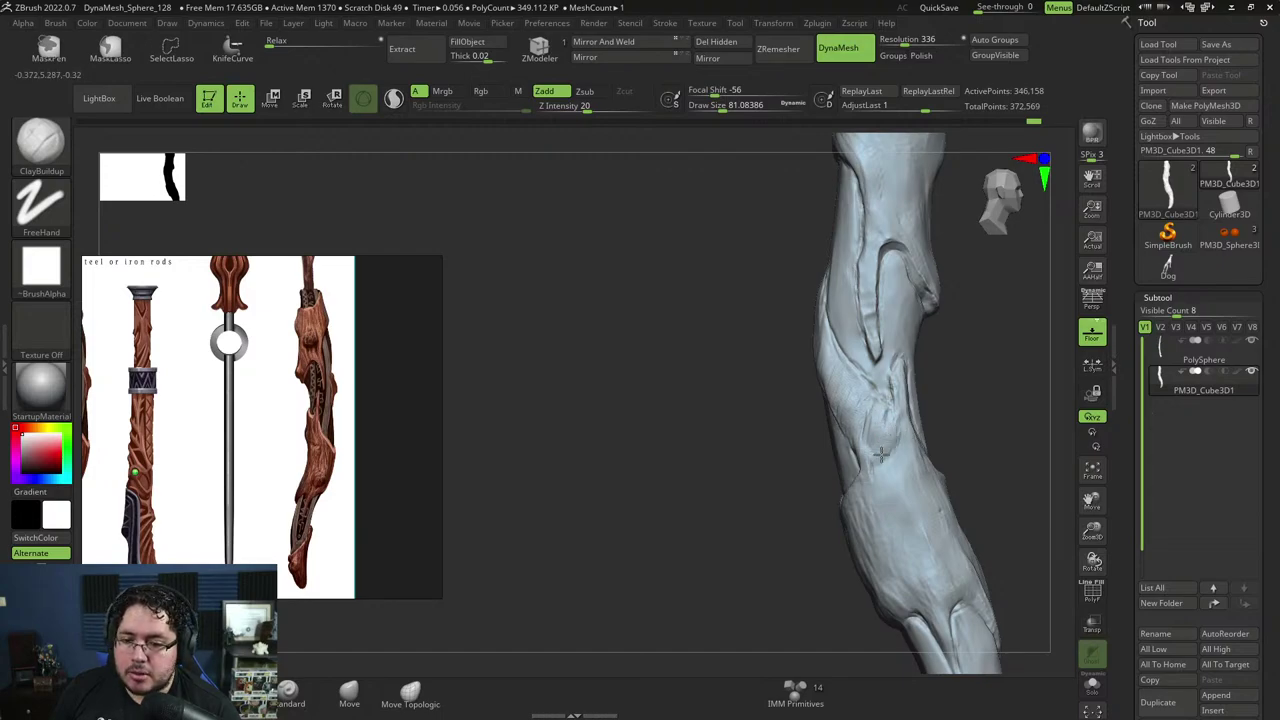
# Flatten a patch of bark near the crease with the TrimDynamic brush.
pyautogui.press('b')
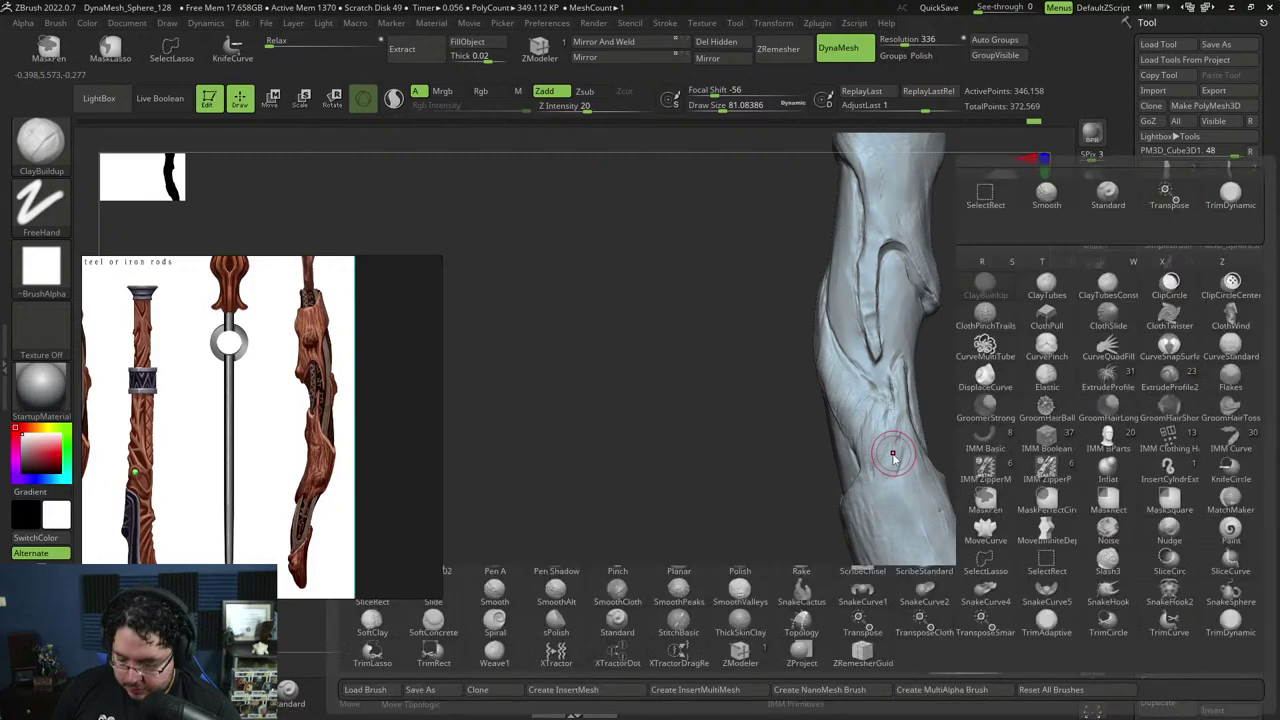
pyautogui.press('t')
pyautogui.press('d')
pyautogui.moveTo(875, 430); pyautogui.dragTo(881, 455)
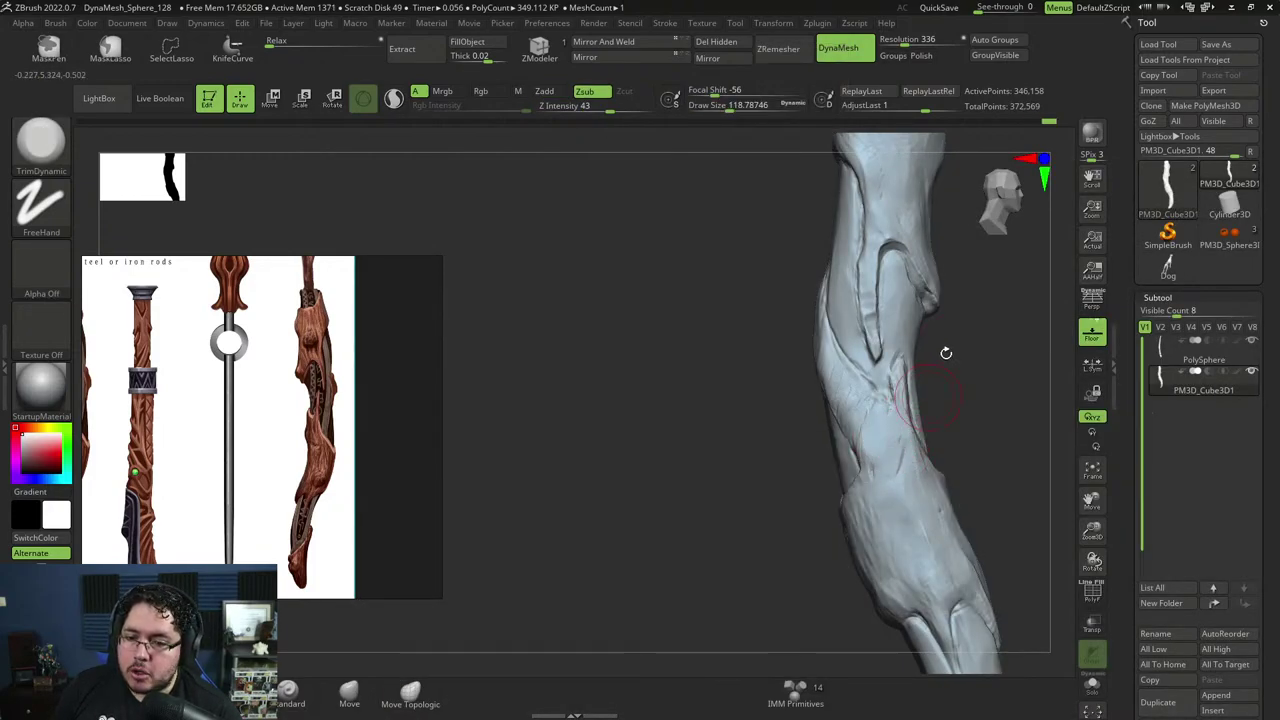
pyautogui.moveTo(943, 351); pyautogui.dragTo(875, 368)
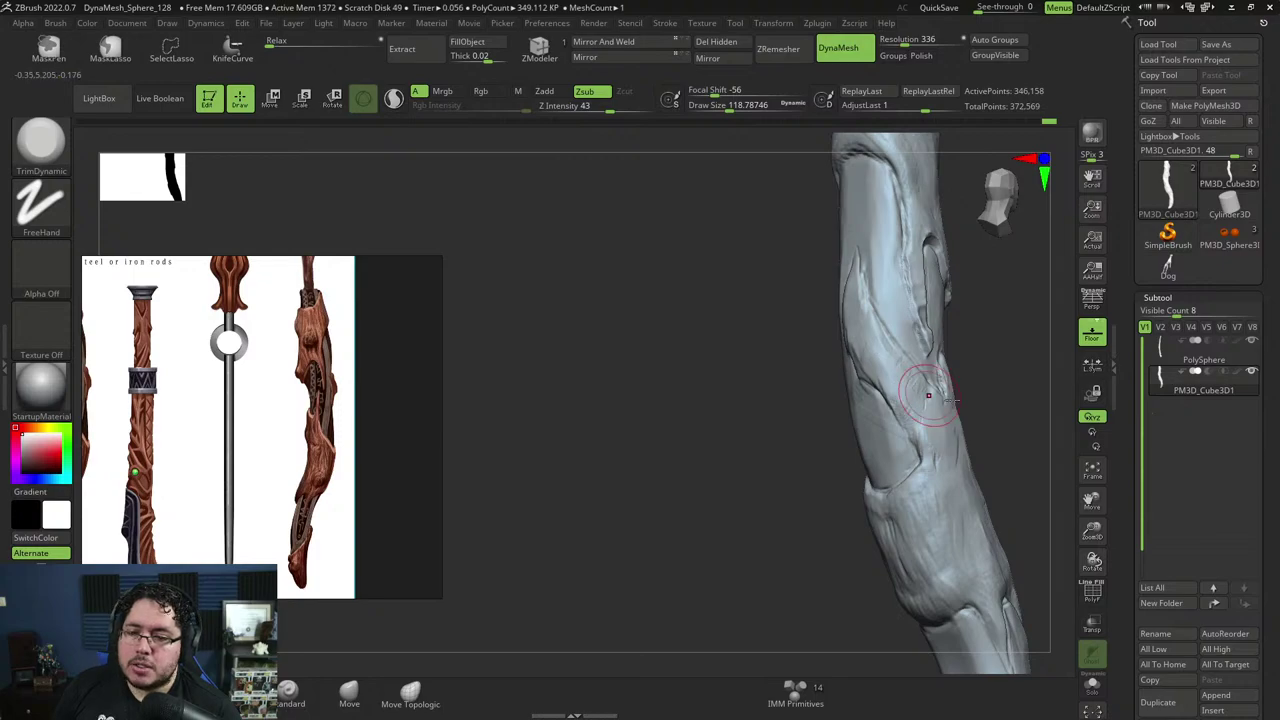
pyautogui.moveTo(1002, 386); pyautogui.dragTo(933, 345)
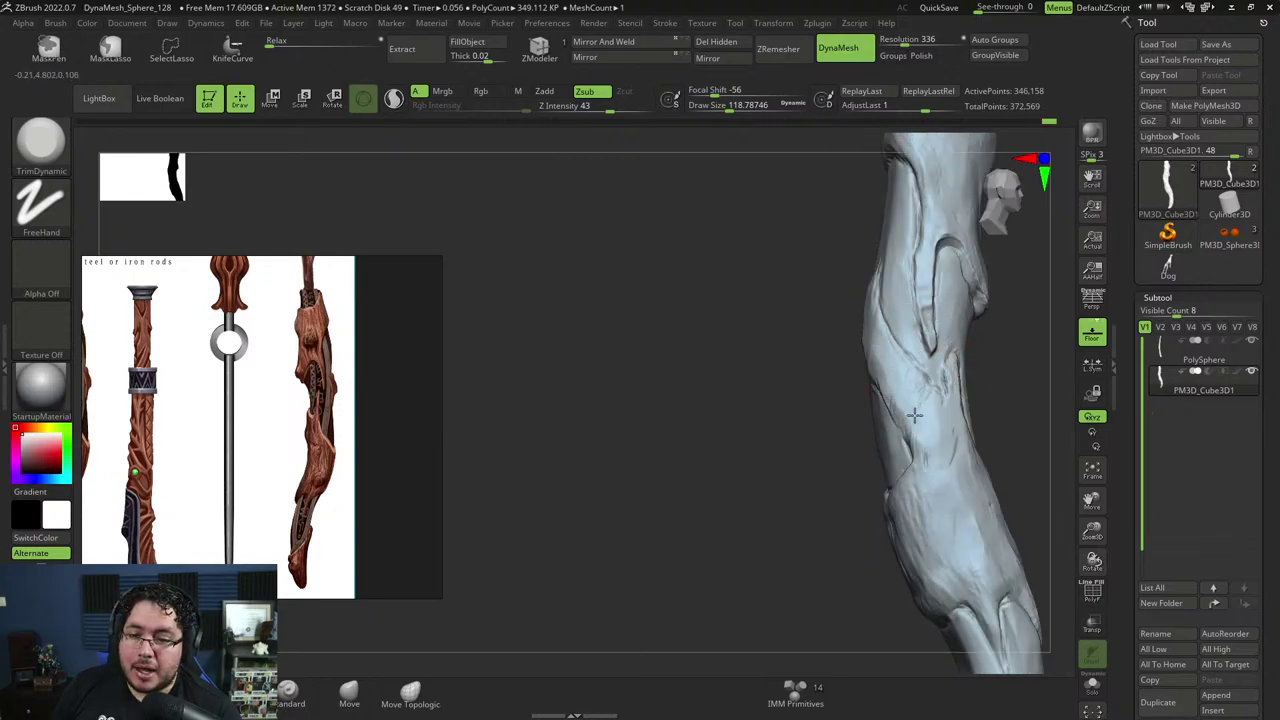
pyautogui.moveTo(987, 432); pyautogui.dragTo(1028, 451)
pyautogui.moveTo(785, 370); pyautogui.dragTo(862, 342)
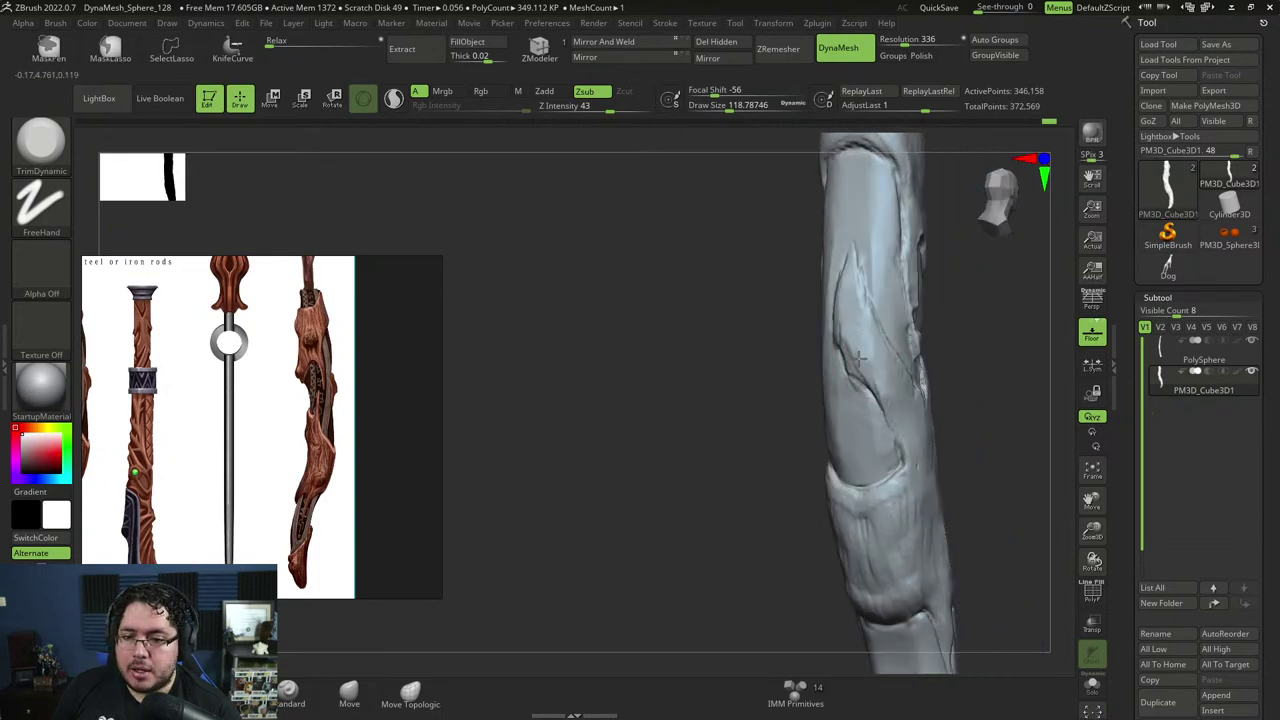
pyautogui.moveTo(885, 378); pyautogui.dragTo(914, 271, button='right')
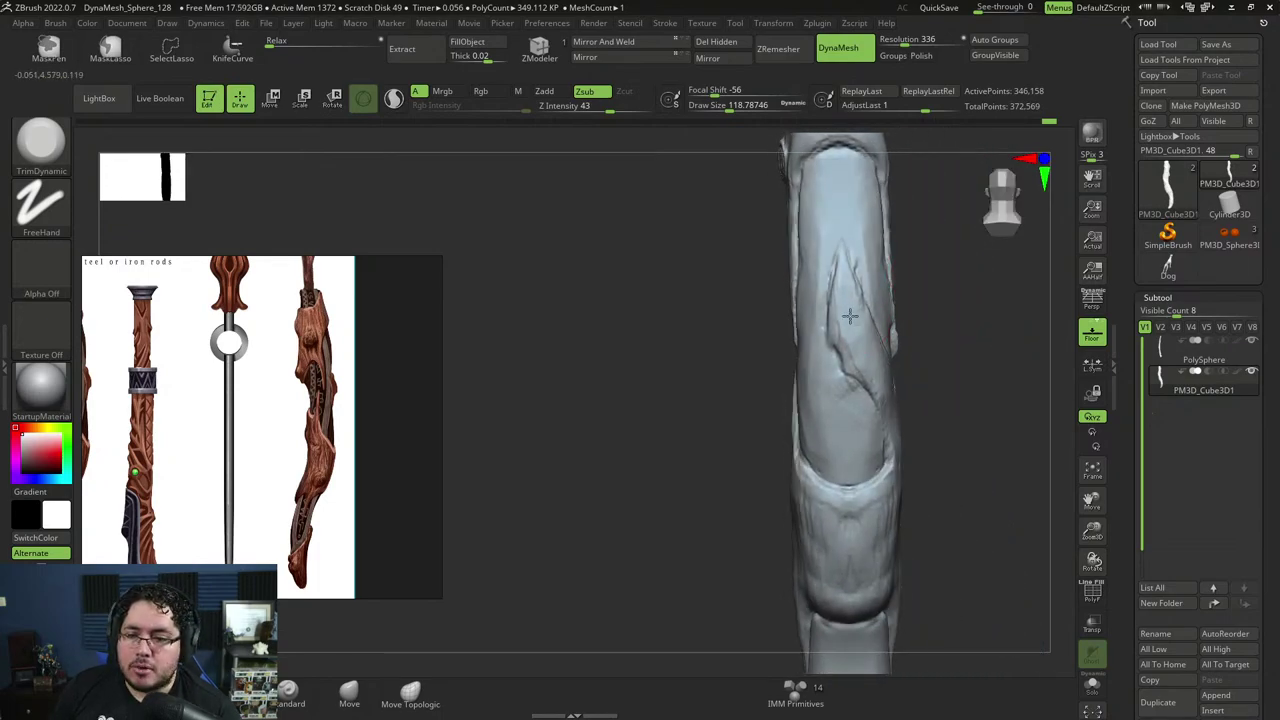
# Switch back to ClayBuildup at size about 43 and build clay along the crack edge.
pyautogui.press('space')
pyautogui.press('b')
pyautogui.press('c')
pyautogui.press('b')
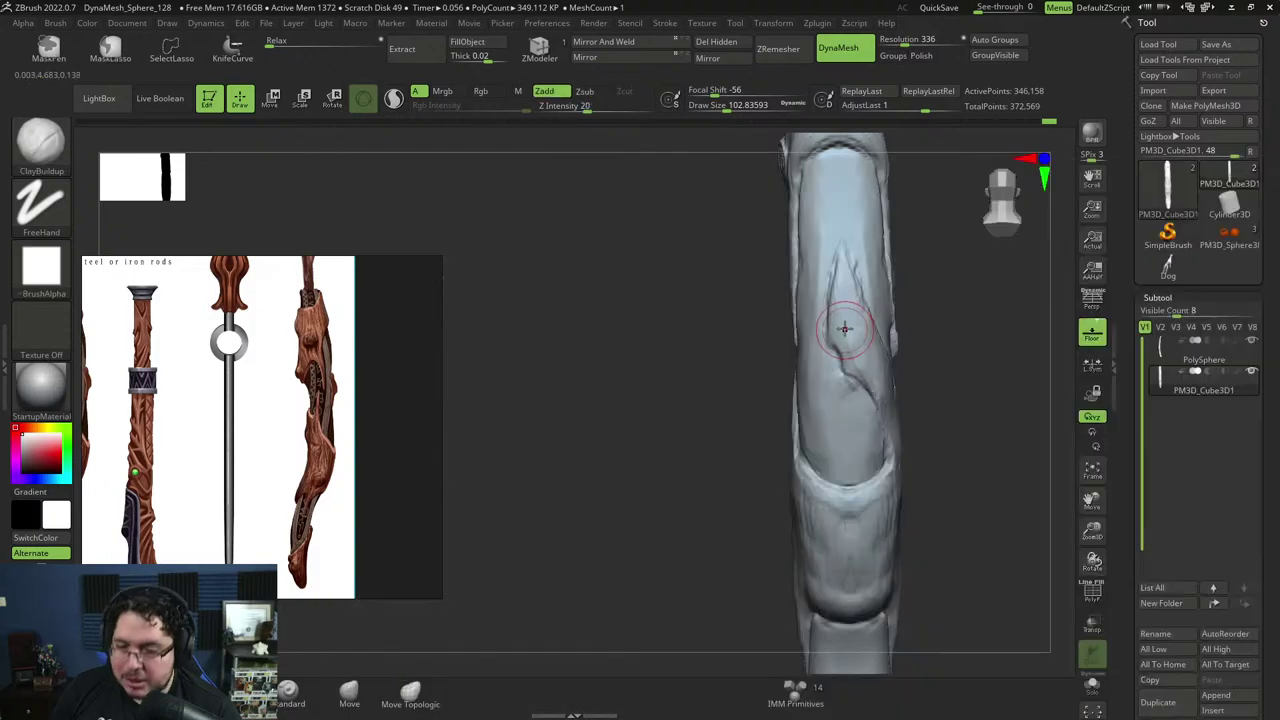
pyautogui.press('space')
pyautogui.moveTo(846, 328); pyautogui.dragTo(836, 295)
pyautogui.press('space')
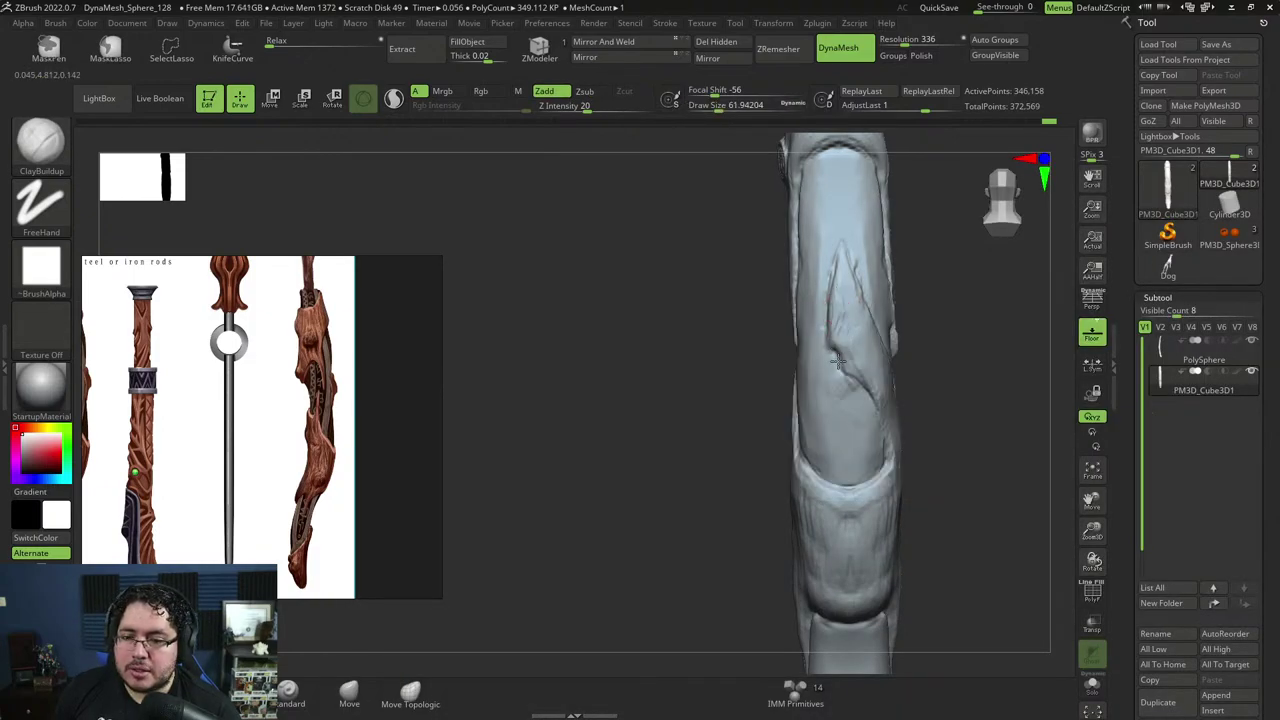
pyautogui.press('space')
pyautogui.moveTo(843, 346); pyautogui.dragTo(837, 345)
pyautogui.moveTo(829, 333)
pyautogui.mouseDown()
pyautogui.moveTo(838, 350)
pyautogui.moveTo(837, 311)
pyautogui.mouseUp()
pyautogui.press('space')
pyautogui.press('space')
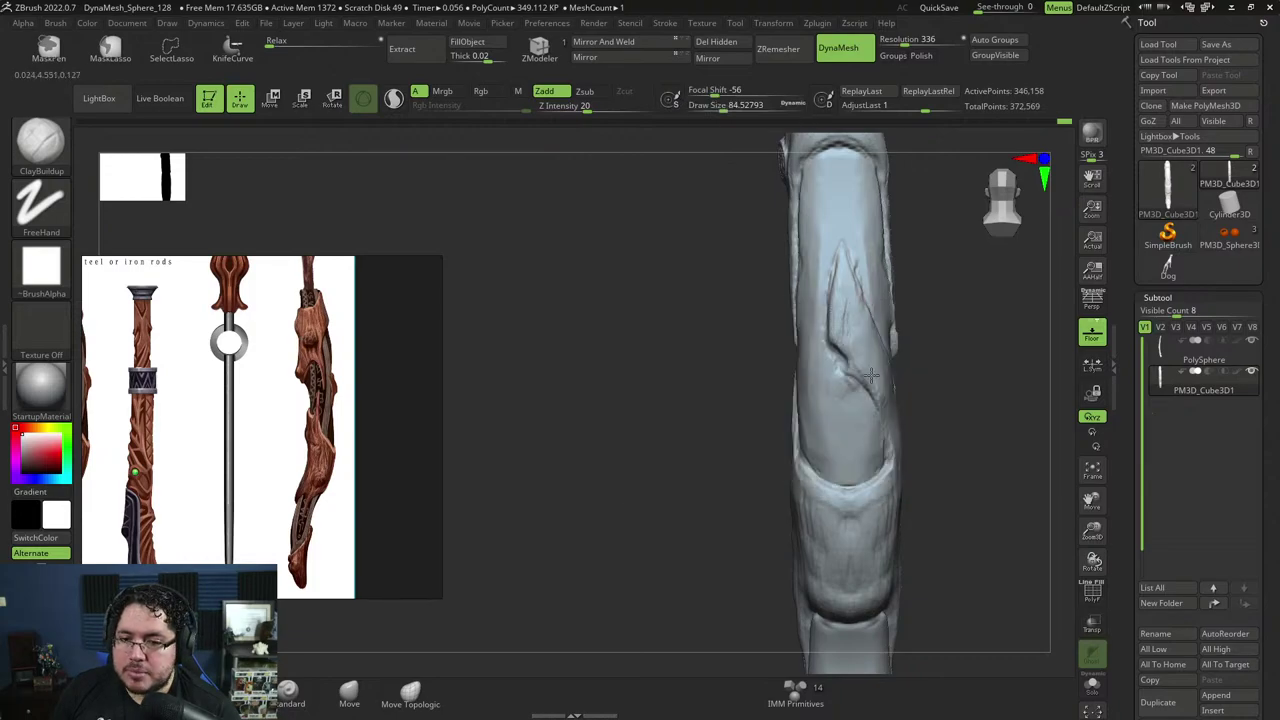
pyautogui.moveTo(956, 457)
pyautogui.keyDown('alt'); pyautogui.mouseDown()
pyautogui.moveTo(935, 309)
pyautogui.moveTo(991, 354)
pyautogui.moveTo(940, 297)
pyautogui.moveTo(922, 300)
pyautogui.mouseUp(); pyautogui.keyUp('alt')
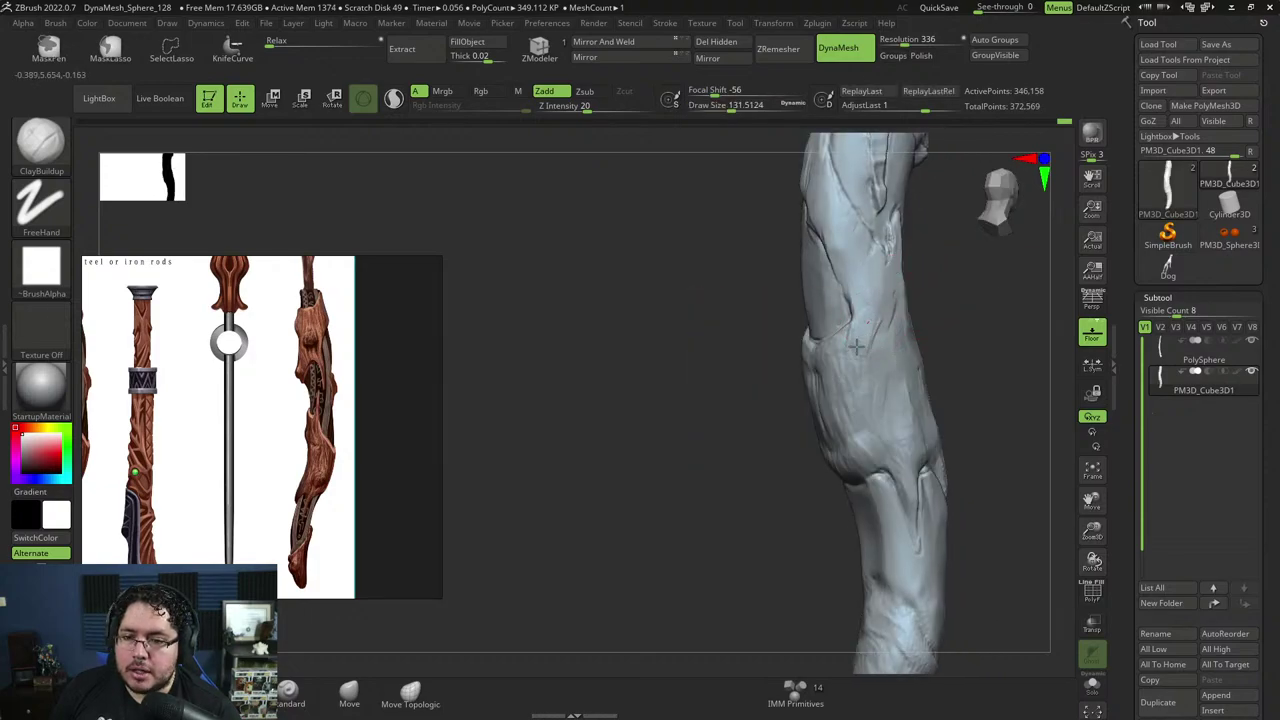
# Flatten a bark section on the handle with TrimDynamic at brush size about 178, then 127.
pyautogui.press('b')
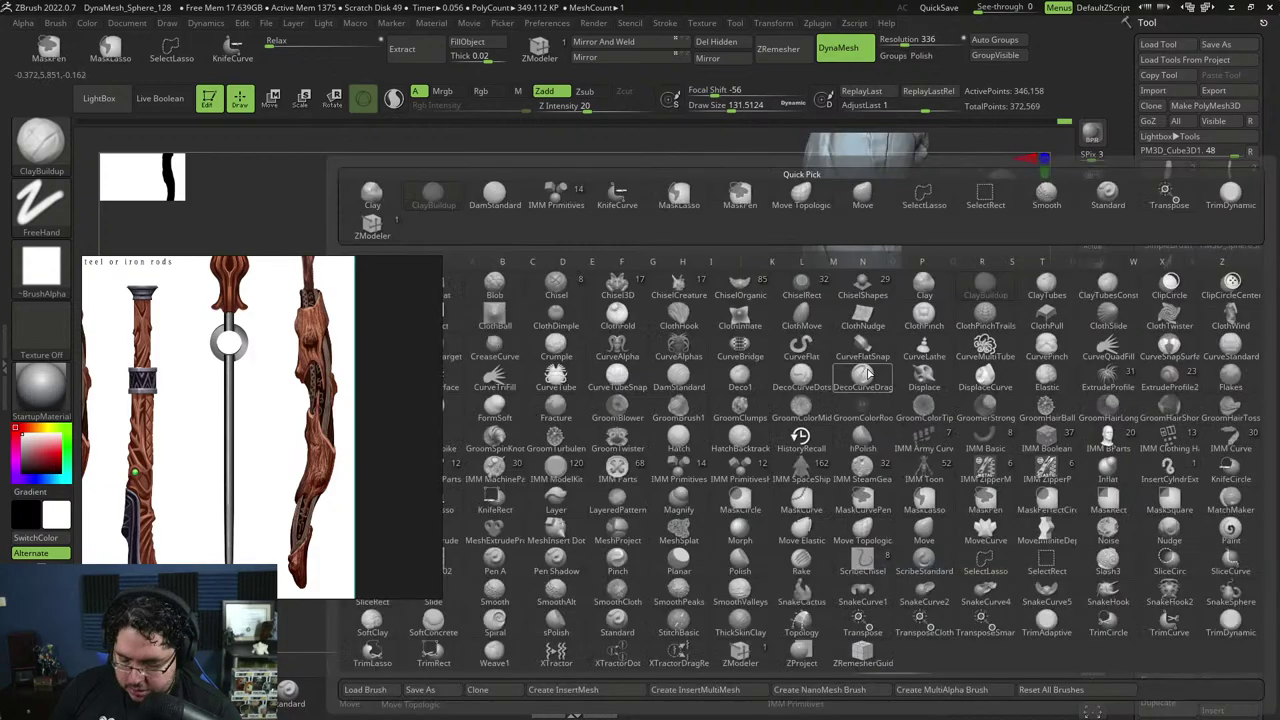
pyautogui.press('t')
pyautogui.press('d')
pyautogui.press('b')
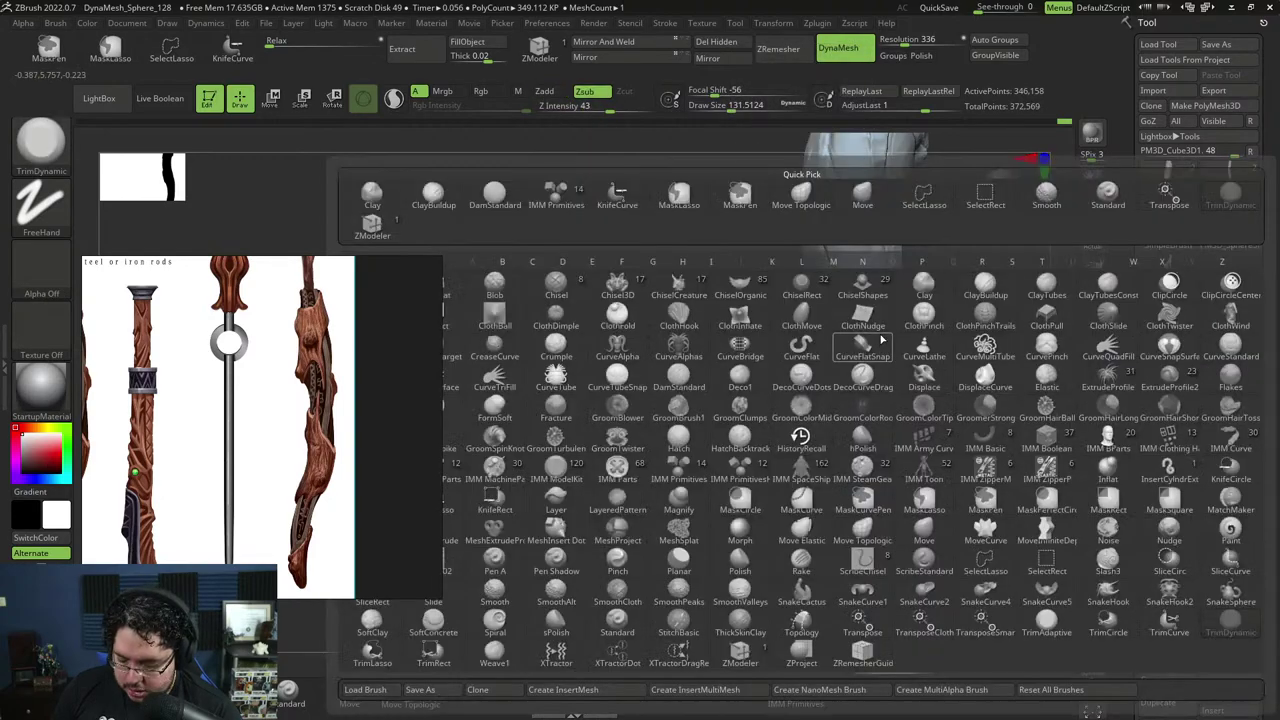
pyautogui.press('t')
pyautogui.press('d')
pyautogui.press('s')
pyautogui.moveTo(880, 328); pyautogui.dragTo(978, 308)
pyautogui.moveTo(832, 400)
pyautogui.mouseDown()
pyautogui.moveTo(836, 368)
pyautogui.moveTo(832, 457)
pyautogui.moveTo(858, 388)
pyautogui.moveTo(910, 393)
pyautogui.mouseUp()
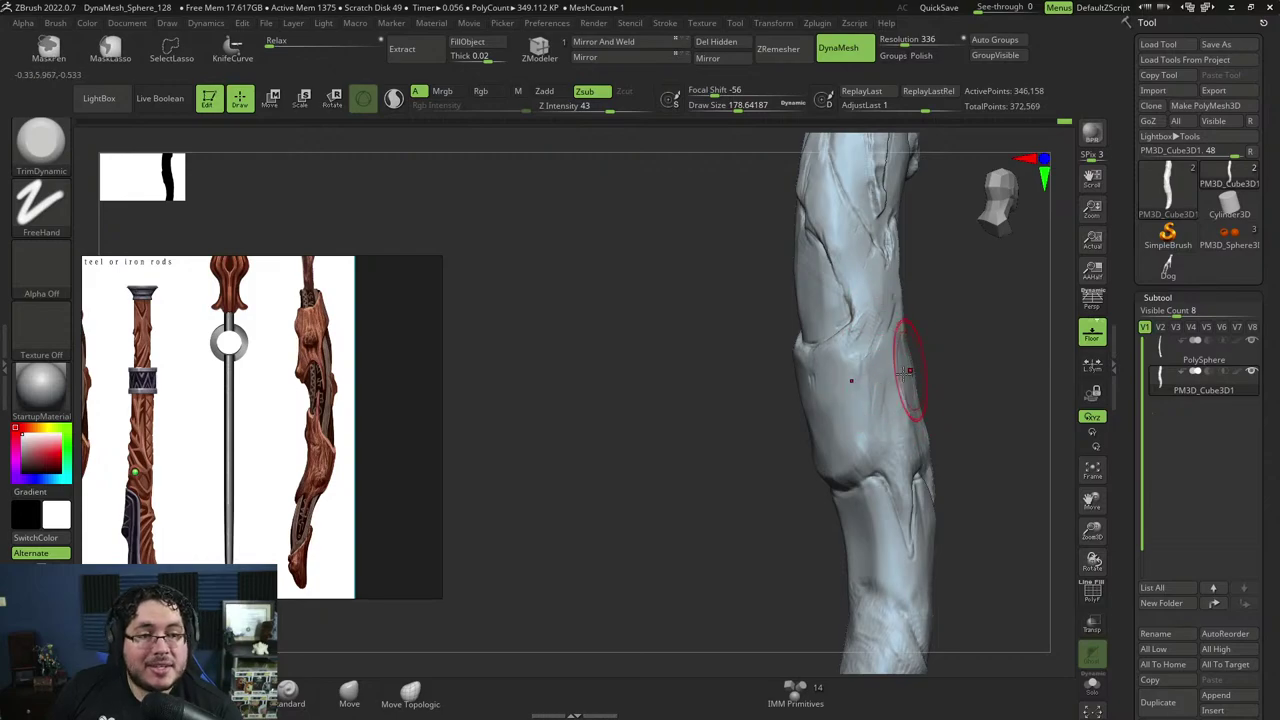
pyautogui.moveTo(974, 371)
pyautogui.mouseDown()
pyautogui.moveTo(966, 355)
pyautogui.moveTo(900, 356)
pyautogui.mouseUp()
pyautogui.press('space')
pyautogui.moveTo(893, 360)
pyautogui.mouseDown()
pyautogui.moveTo(876, 345)
pyautogui.moveTo(843, 373)
pyautogui.mouseUp()
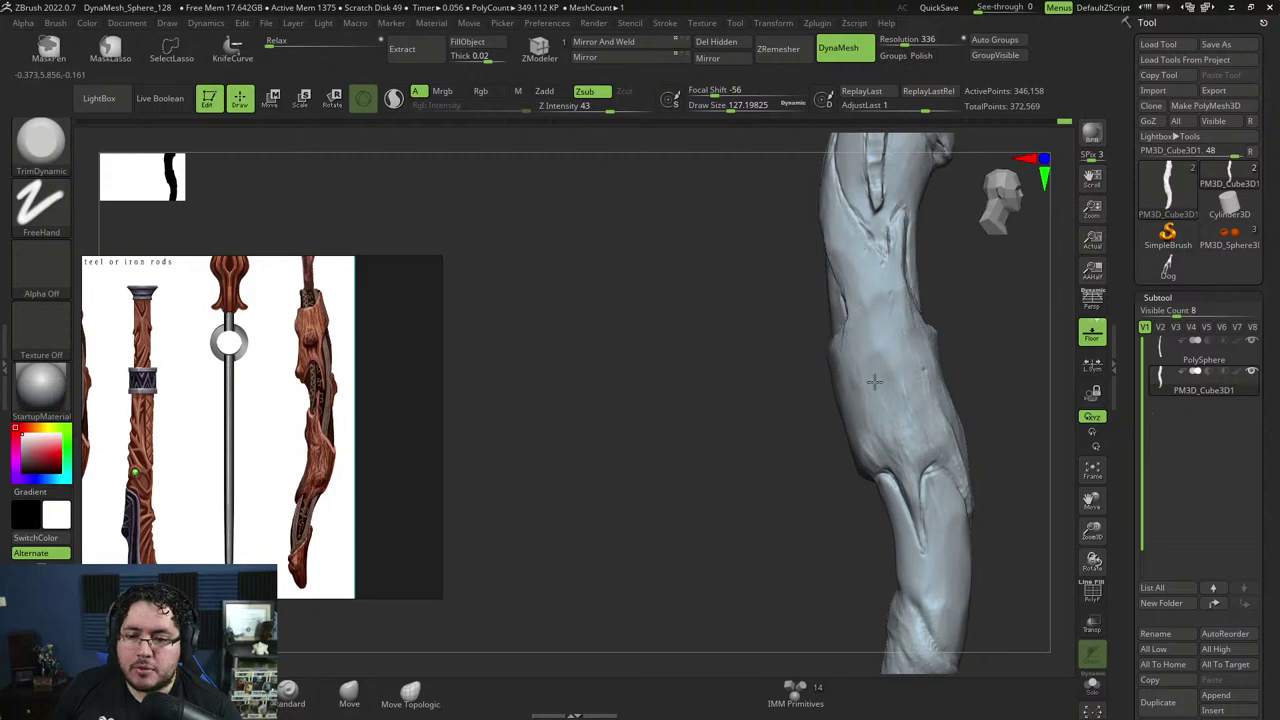
pyautogui.moveTo(992, 314)
pyautogui.keyDown('alt'); pyautogui.mouseDown()
pyautogui.moveTo(929, 243)
pyautogui.moveTo(870, 252)
pyautogui.mouseUp(); pyautogui.keyUp('alt')
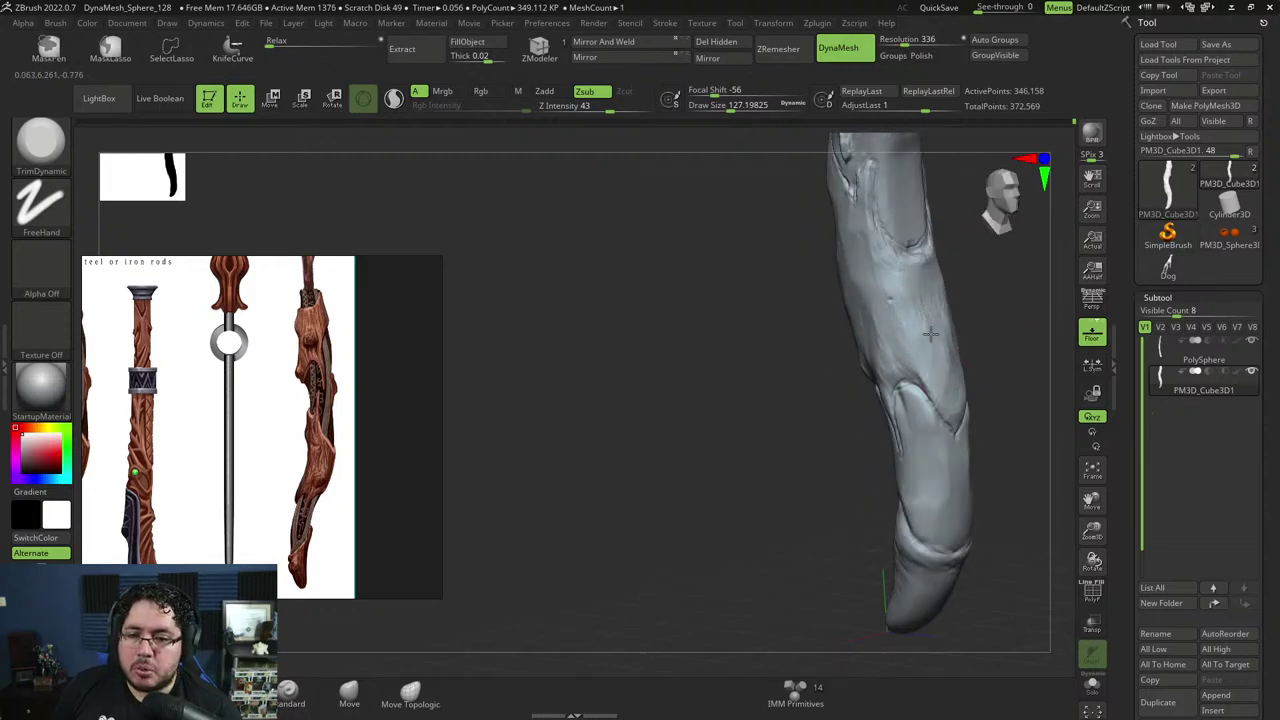
pyautogui.moveTo(968, 302)
pyautogui.mouseDown()
pyautogui.moveTo(1010, 283)
pyautogui.moveTo(1000, 310)
pyautogui.mouseUp()
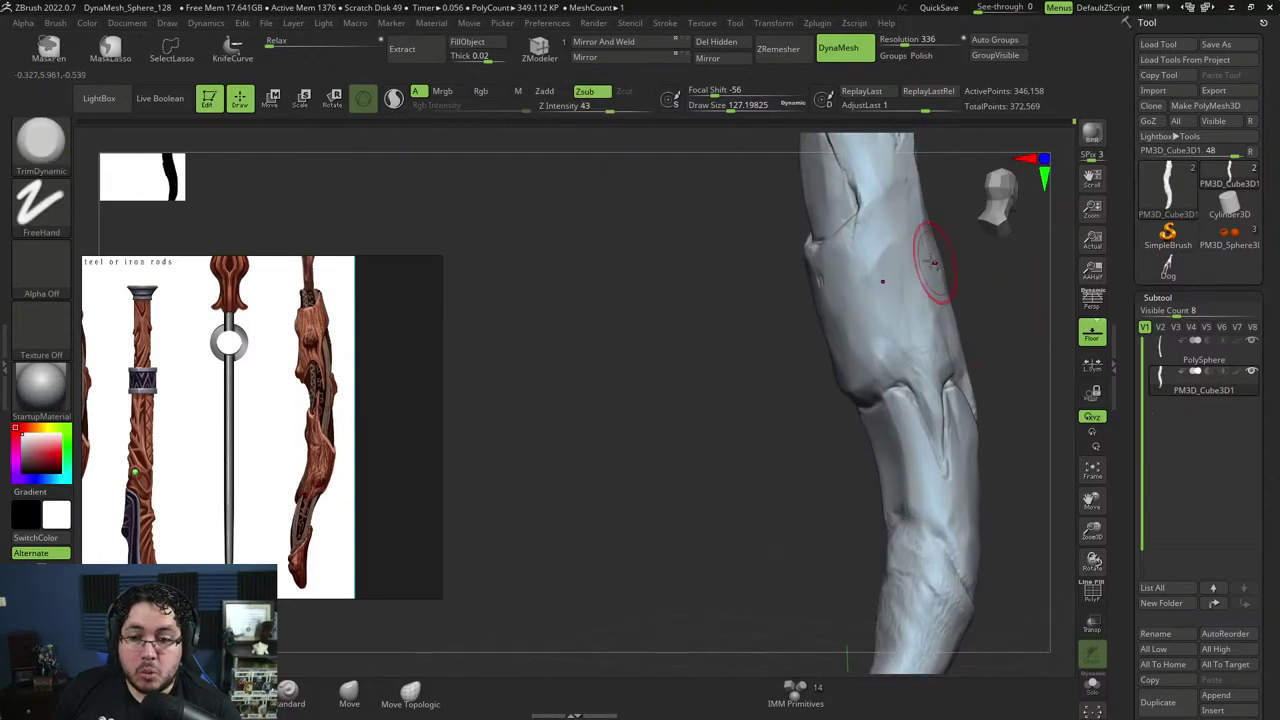
# Switch back to ClayBuildup and build up clay along the crease, brush size about 43–107.
pyautogui.press('b')
pyautogui.press('c')
pyautogui.press('b')
pyautogui.press('space')
pyautogui.moveTo(900, 350); pyautogui.dragTo(884, 348)
pyautogui.moveTo(965, 298); pyautogui.dragTo(966, 288)
pyautogui.press('space')
pyautogui.moveTo(966, 286)
pyautogui.mouseDown()
pyautogui.moveTo(950, 286)
pyautogui.moveTo(1000, 262)
pyautogui.mouseUp()
pyautogui.press('space')
pyautogui.moveTo(894, 352)
pyautogui.mouseDown()
pyautogui.moveTo(868, 361)
pyautogui.moveTo(895, 344)
pyautogui.mouseUp()
pyautogui.press('space')
pyautogui.moveTo(895, 340)
pyautogui.mouseDown()
pyautogui.moveTo(880, 360)
pyautogui.moveTo(858, 352)
pyautogui.moveTo(876, 346)
pyautogui.moveTo(871, 316)
pyautogui.moveTo(868, 364)
pyautogui.moveTo(876, 312)
pyautogui.moveTo(841, 319)
pyautogui.mouseUp()
pyautogui.press('space')
pyautogui.press('space')
pyautogui.rightClick(884, 347)
pyautogui.press('space')
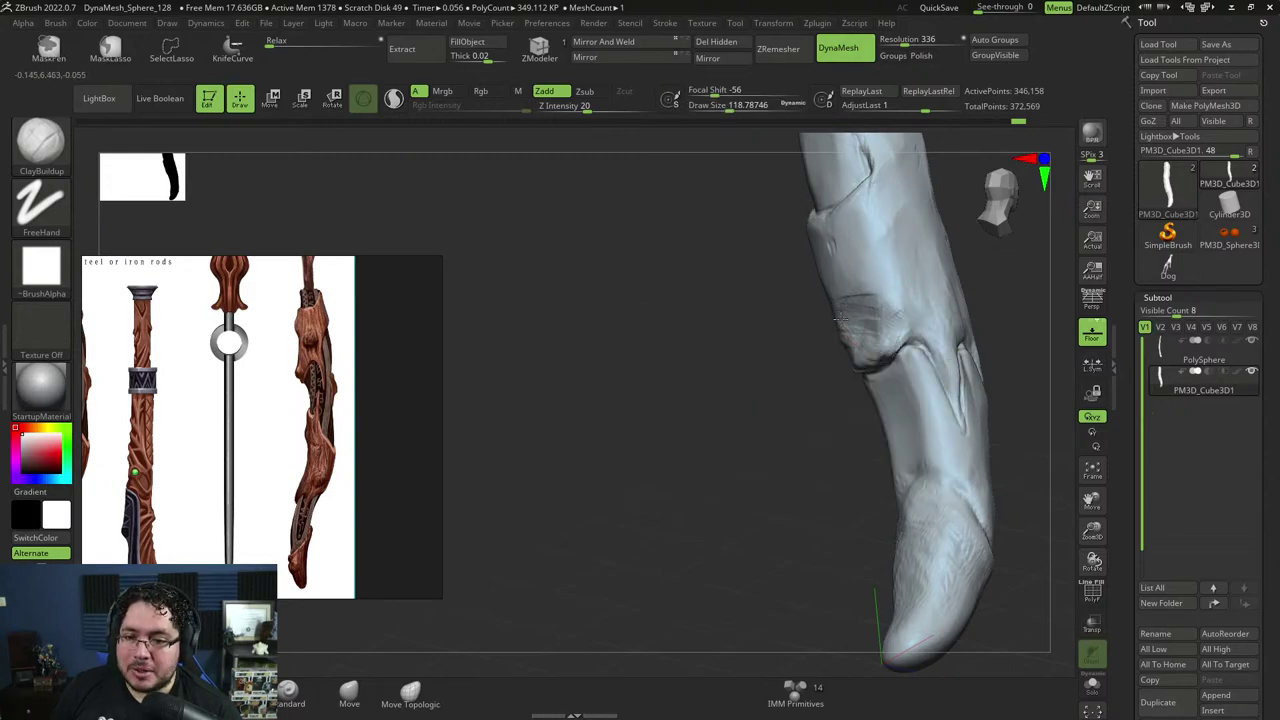
pyautogui.rightClick(928, 258)
pyautogui.moveTo(928, 258)
pyautogui.mouseDown()
pyautogui.moveTo(974, 277)
pyautogui.moveTo(956, 450)
pyautogui.mouseUp()
# Build up bark ridges and a small knot on the lower handle, brush size about 62–123.
pyautogui.moveTo(921, 383)
pyautogui.mouseDown()
pyautogui.moveTo(834, 386)
pyautogui.moveTo(914, 434)
pyautogui.moveTo(908, 422)
pyautogui.mouseUp()
pyautogui.press('space')
pyautogui.moveTo(908, 422); pyautogui.dragTo(901, 422)
pyautogui.press('space')
pyautogui.moveTo(811, 385); pyautogui.dragTo(816, 368)
pyautogui.press('space')
pyautogui.moveTo(665, 390)
pyautogui.mouseDown()
pyautogui.moveTo(740, 385)
pyautogui.moveTo(731, 414)
pyautogui.moveTo(660, 410)
pyautogui.mouseUp()
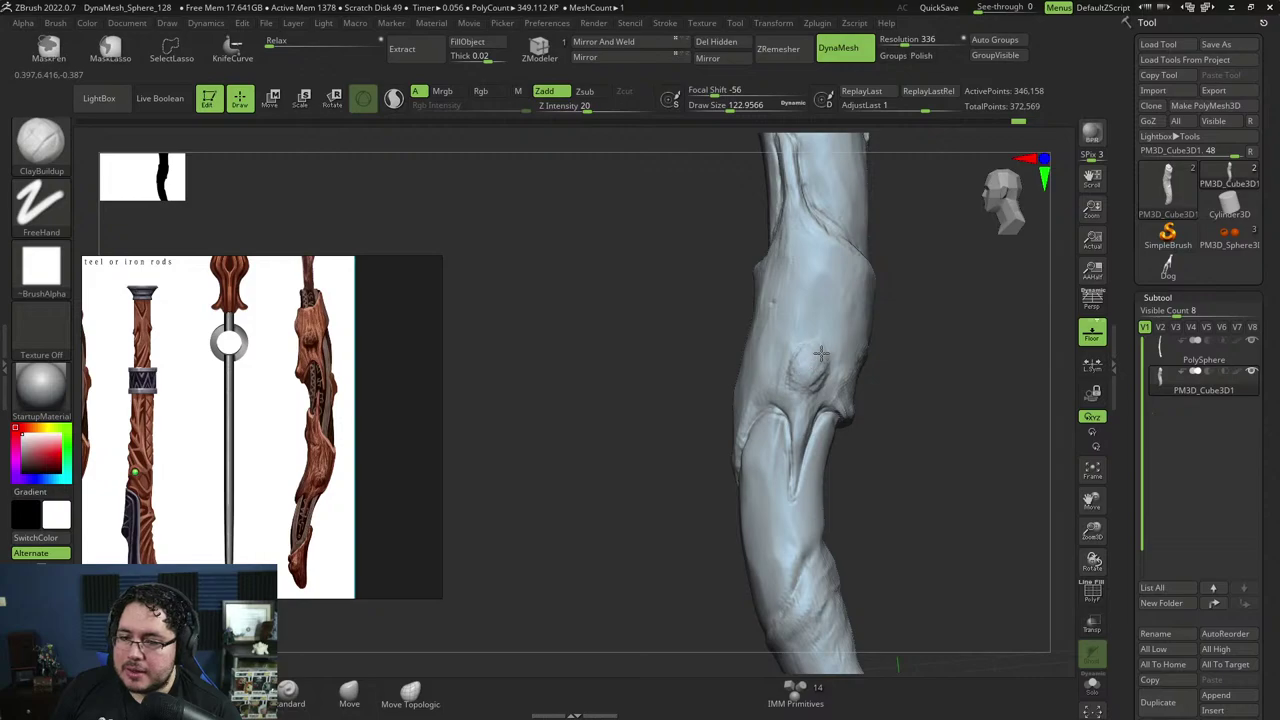
pyautogui.press('[')
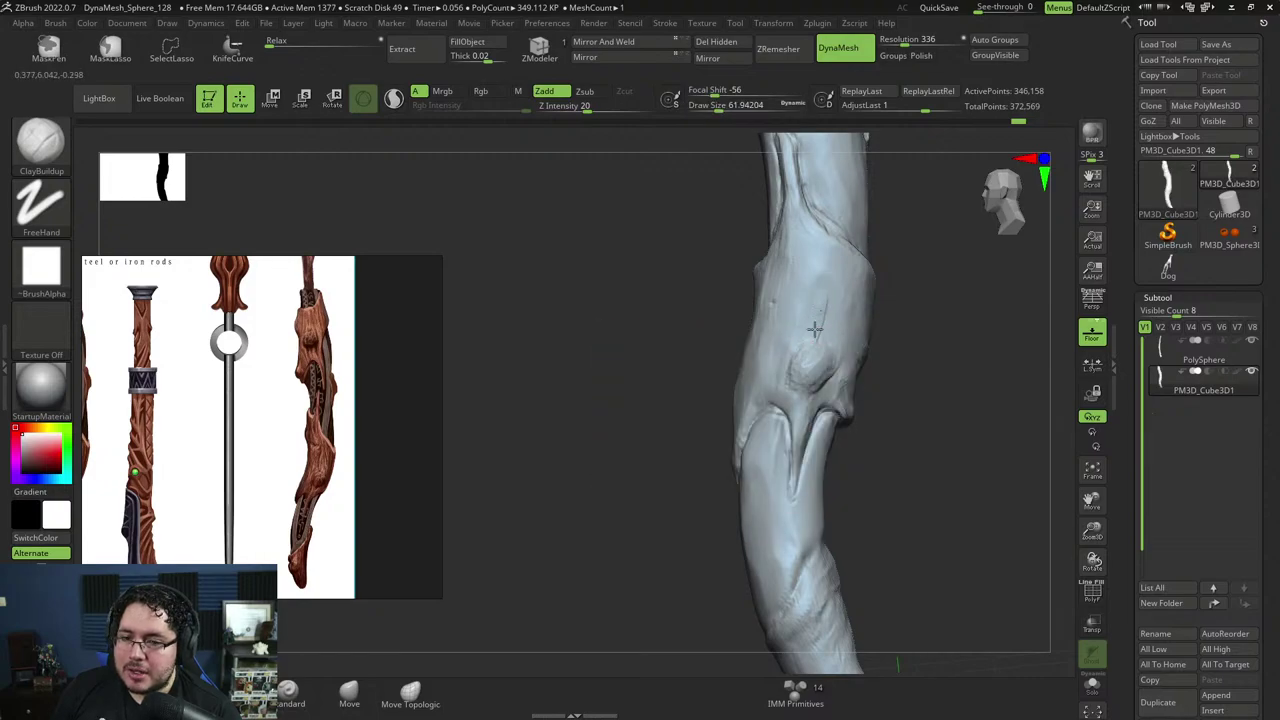
pyautogui.moveTo(898, 280); pyautogui.dragTo(833, 368, button='right')
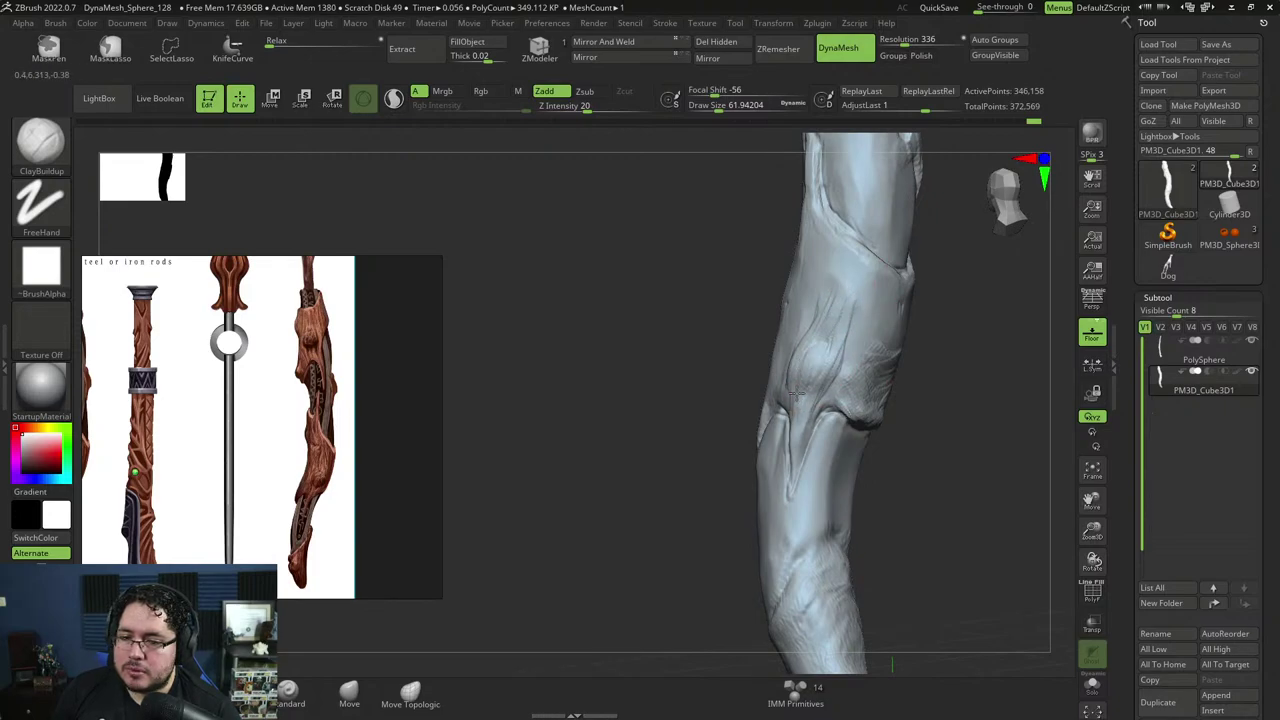
pyautogui.press(']')
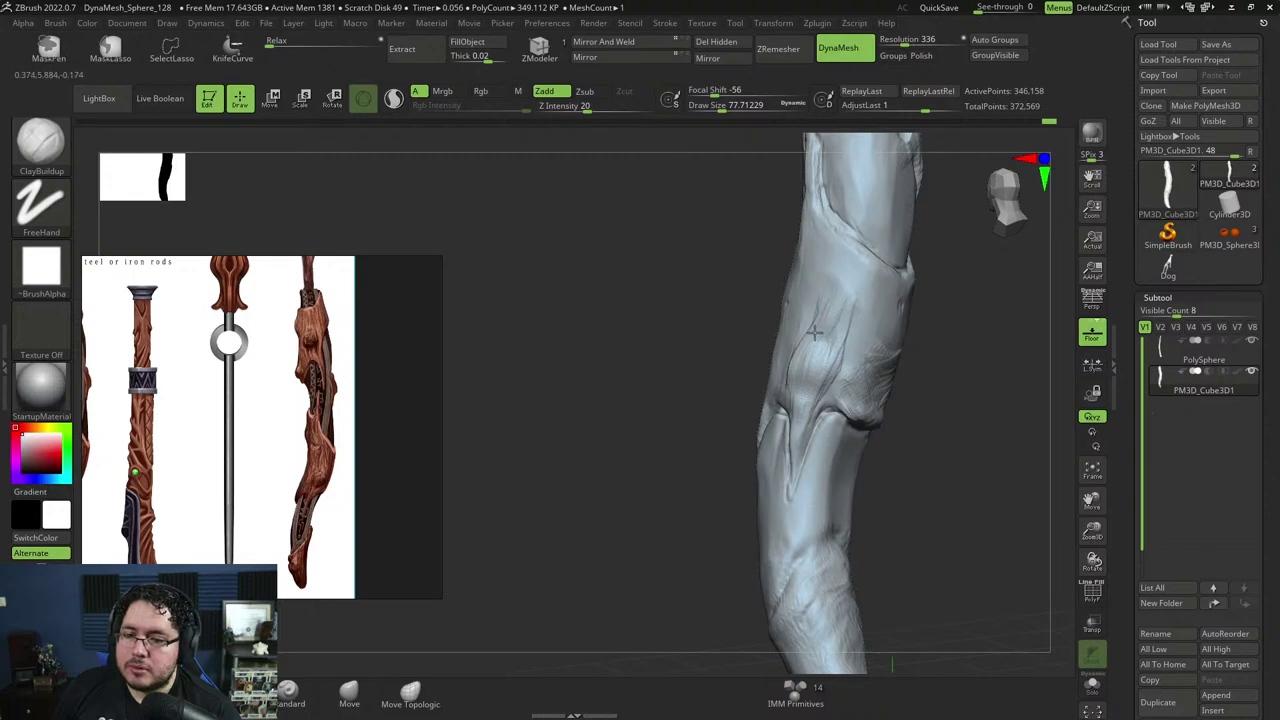
pyautogui.moveTo(954, 371)
pyautogui.keyDown('ctrl'); pyautogui.mouseDown(button='right')
pyautogui.moveTo(959, 388)
pyautogui.moveTo(940, 409)
pyautogui.mouseUp(button='right'); pyautogui.keyUp('ctrl')
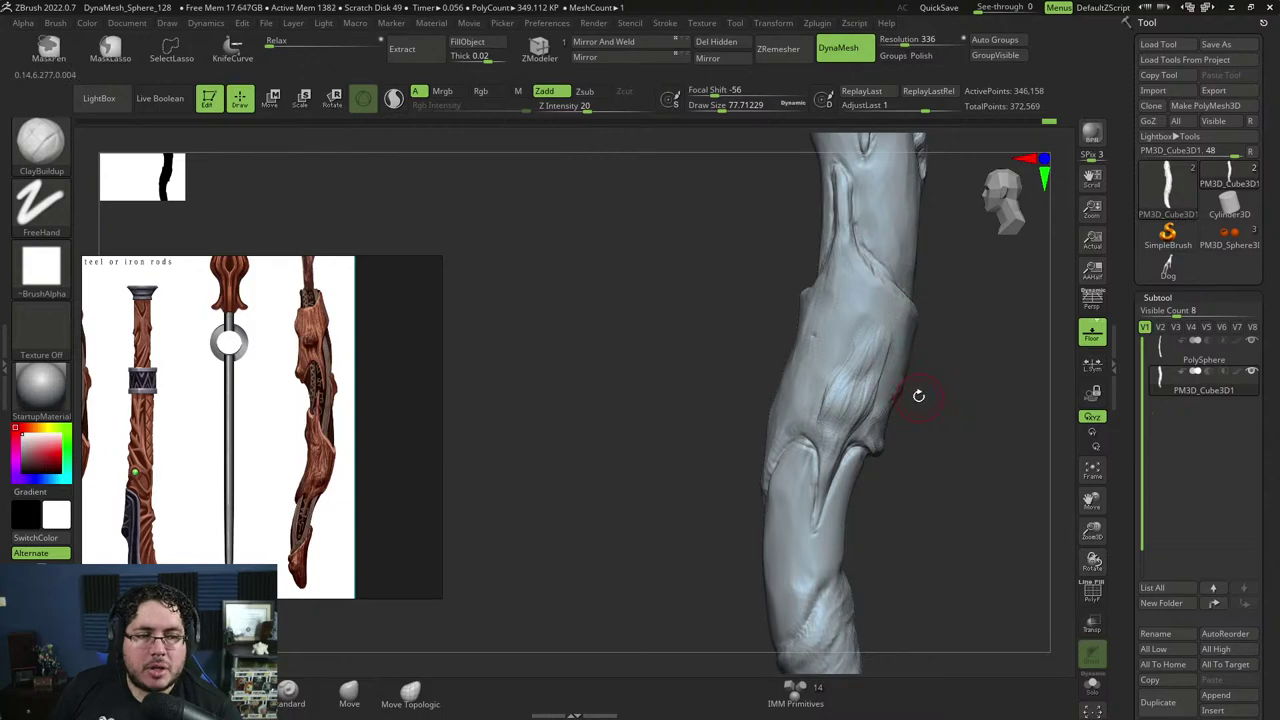
pyautogui.moveTo(918, 395); pyautogui.dragTo(914, 394, button='right')
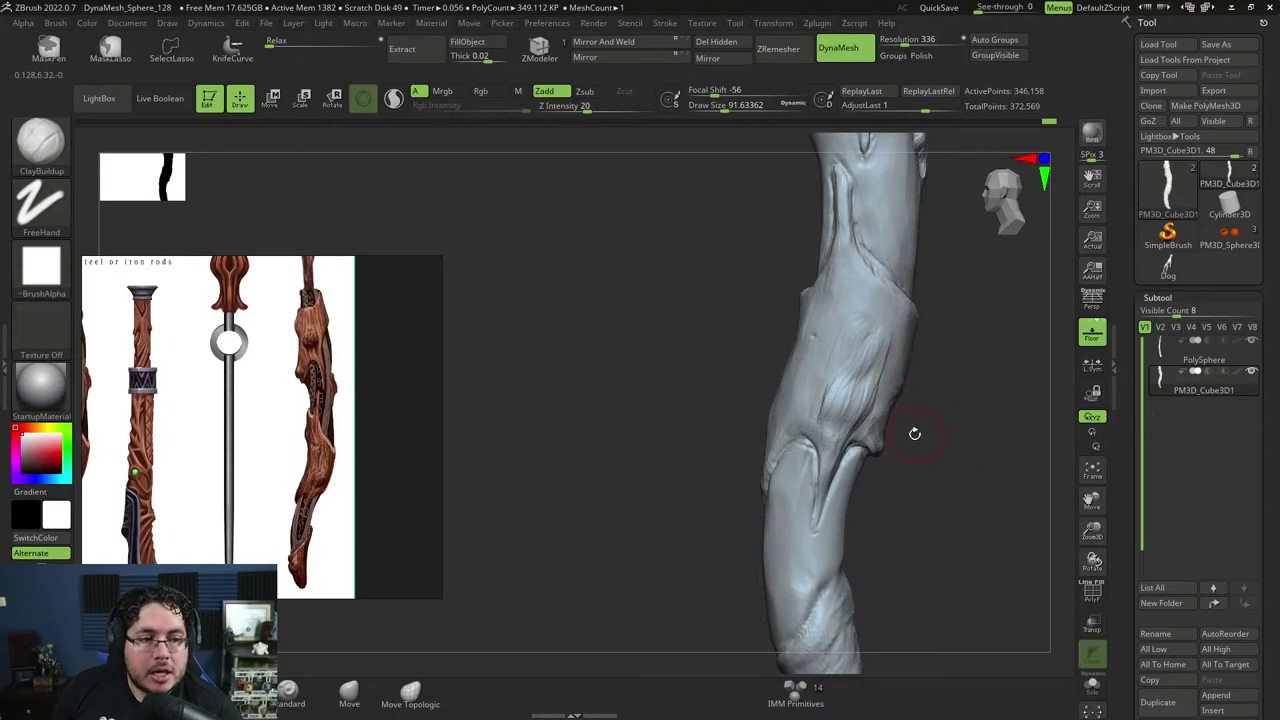
pyautogui.moveTo(918, 436); pyautogui.dragTo(905, 345)
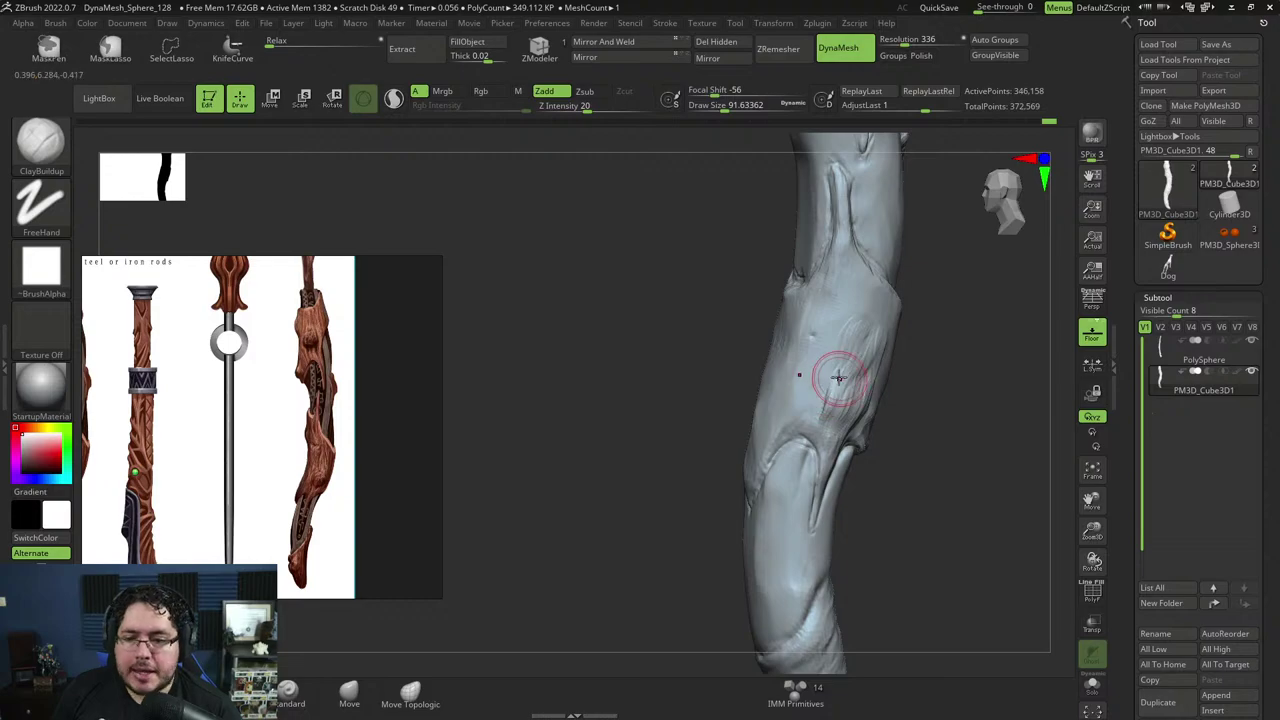
pyautogui.press('super')
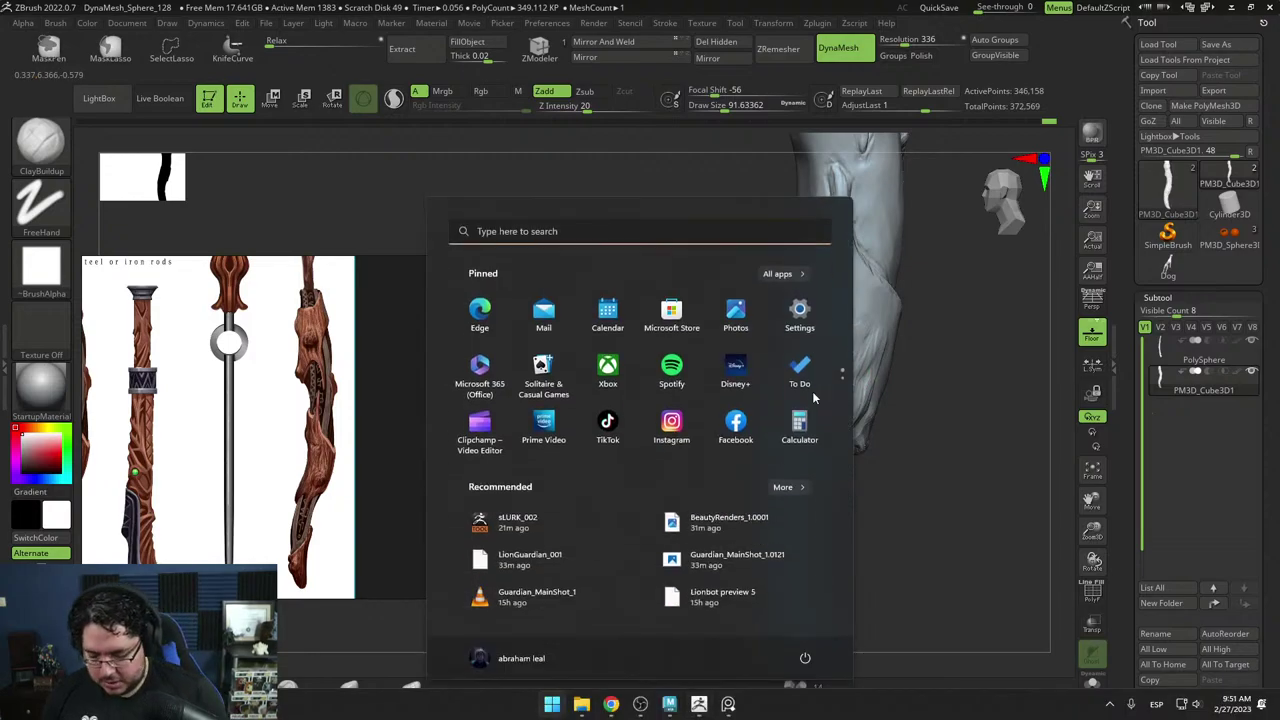
# Search the Start menu for 'note', launch the notes app, and switch back toward Maya.
pyautogui.write('note')
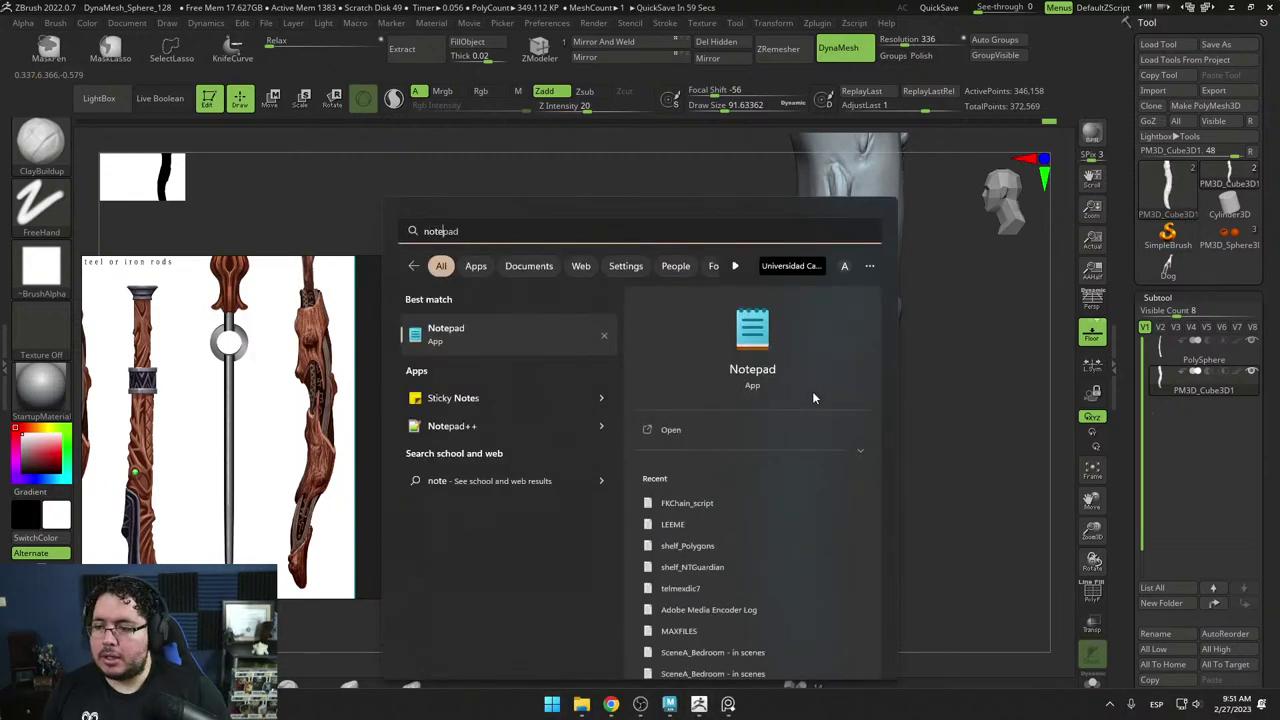
pyautogui.press('Down')
pyautogui.press('Return')
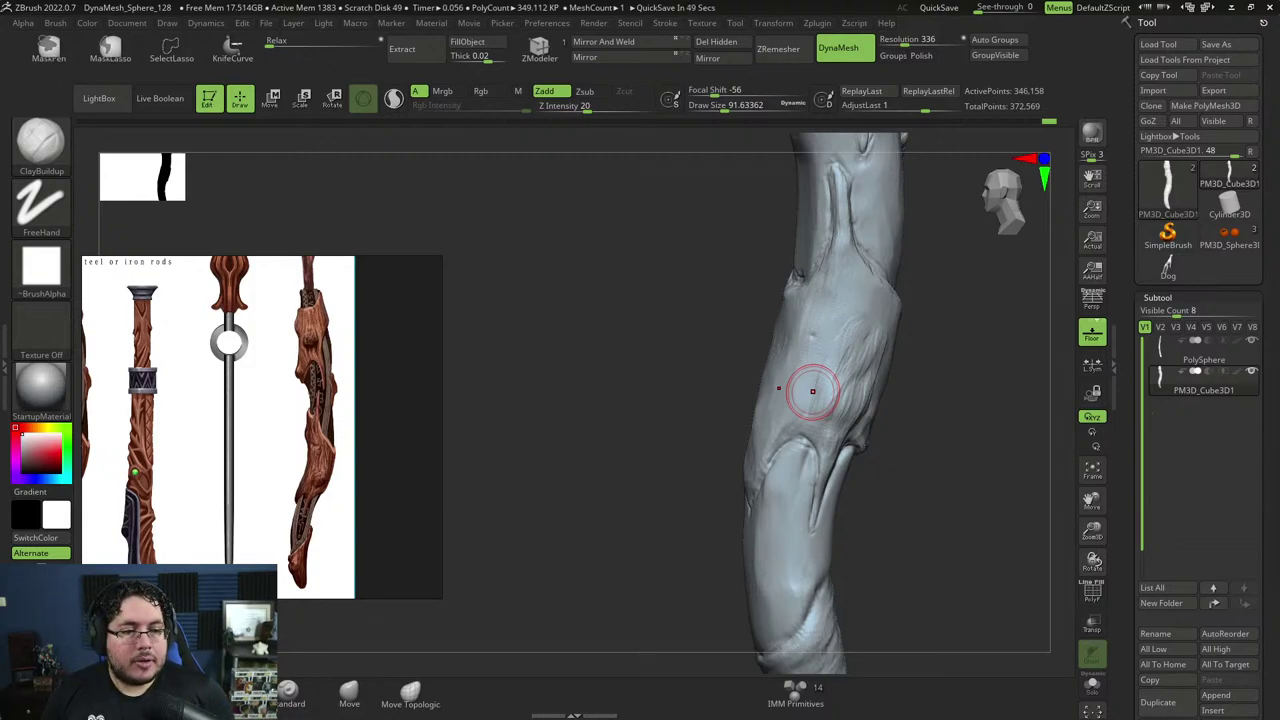
pyautogui.hotkey('alt', 'Tab')
# View BeautyRenders_1.0001 full screen from the images folder, then minimize the viewer and Explorer.
pyautogui.click(721, 515)
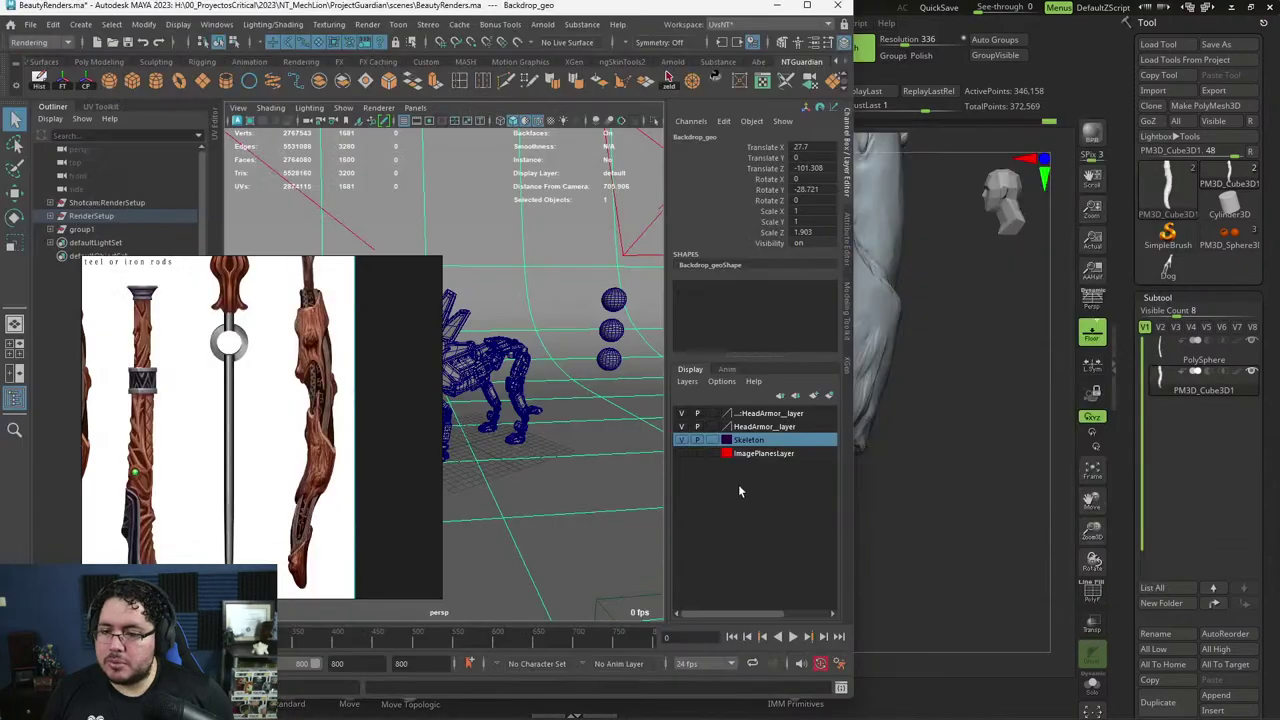
pyautogui.hotkey('alt', 'Tab')
pyautogui.click(849, 375)
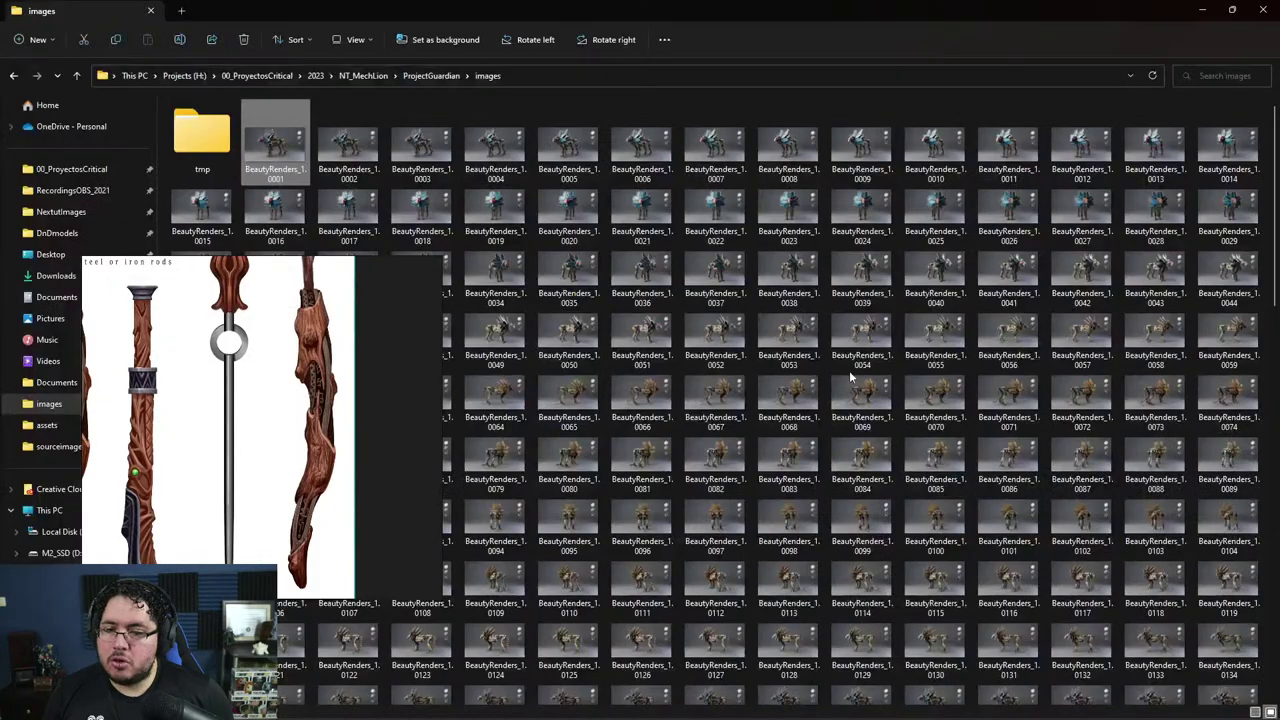
pyautogui.doubleClick(298, 148)
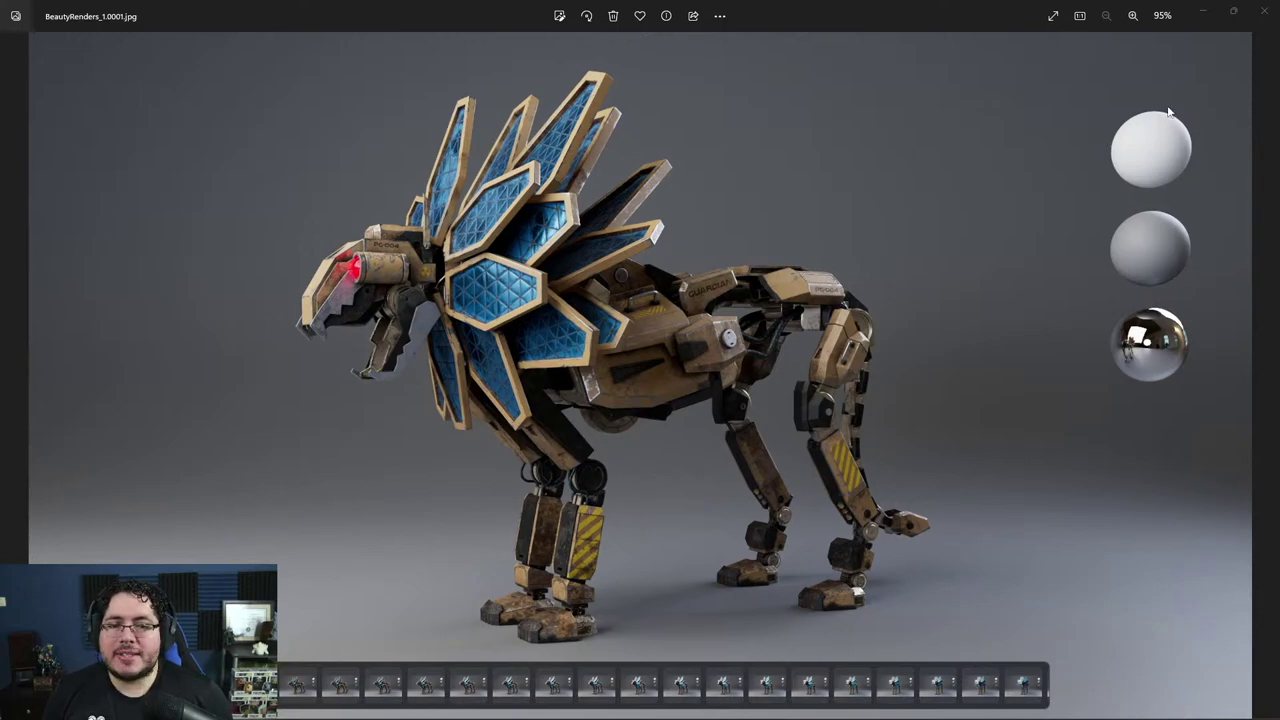
pyautogui.click(1206, 12)
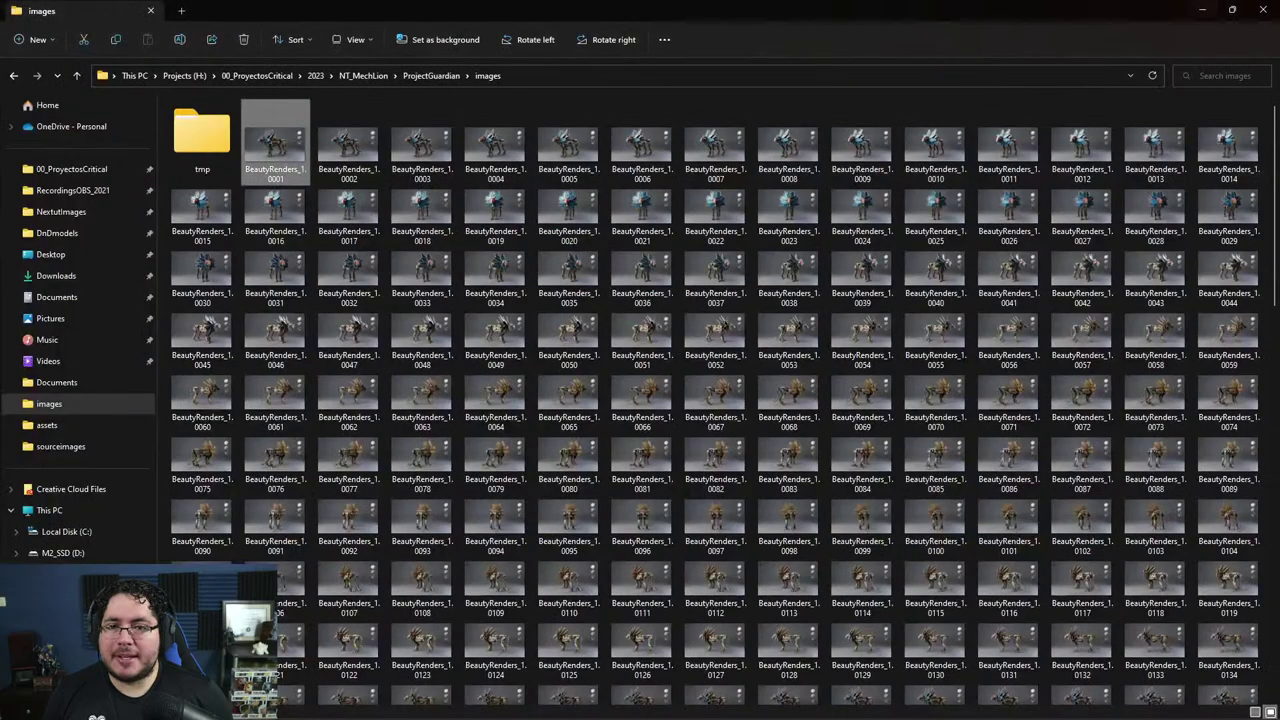
pyautogui.click(1200, 16)
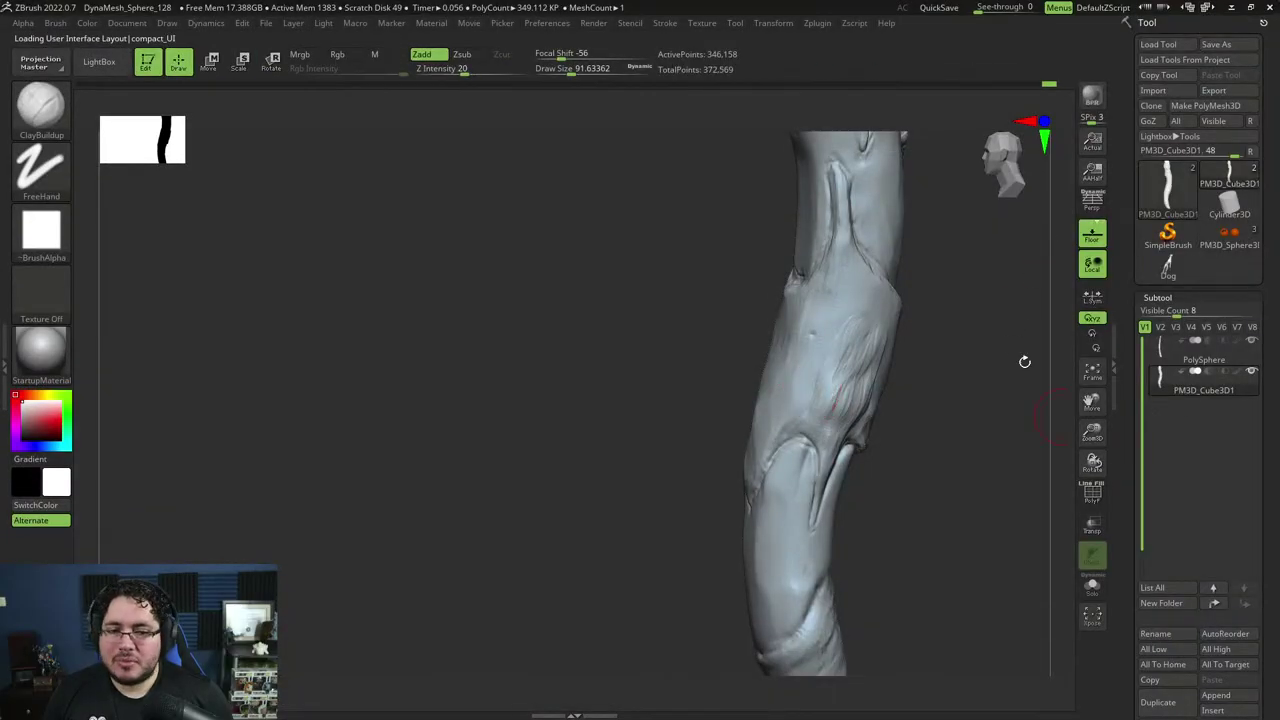
# Move the wand reference image to the lower left and close the Home Page, declining Init ZBrush.
pyautogui.moveTo(1275, 453); pyautogui.dragTo(280, 443, button='right')
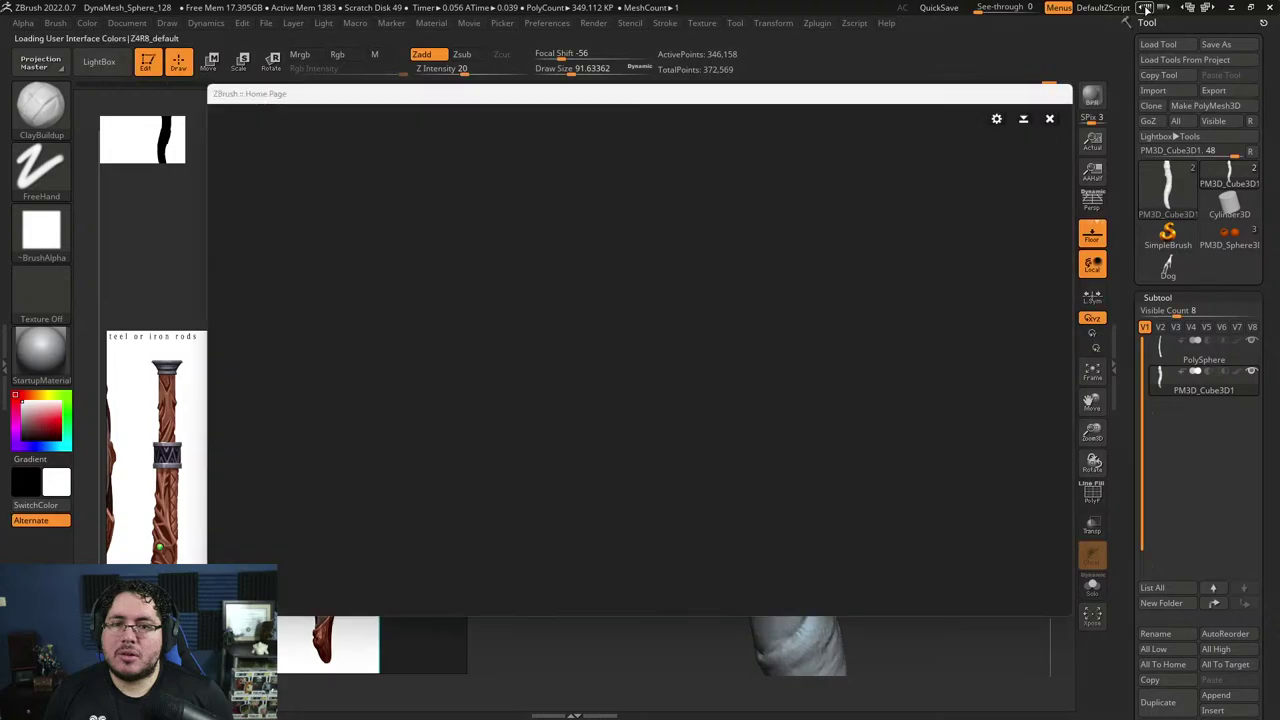
pyautogui.click(1049, 118)
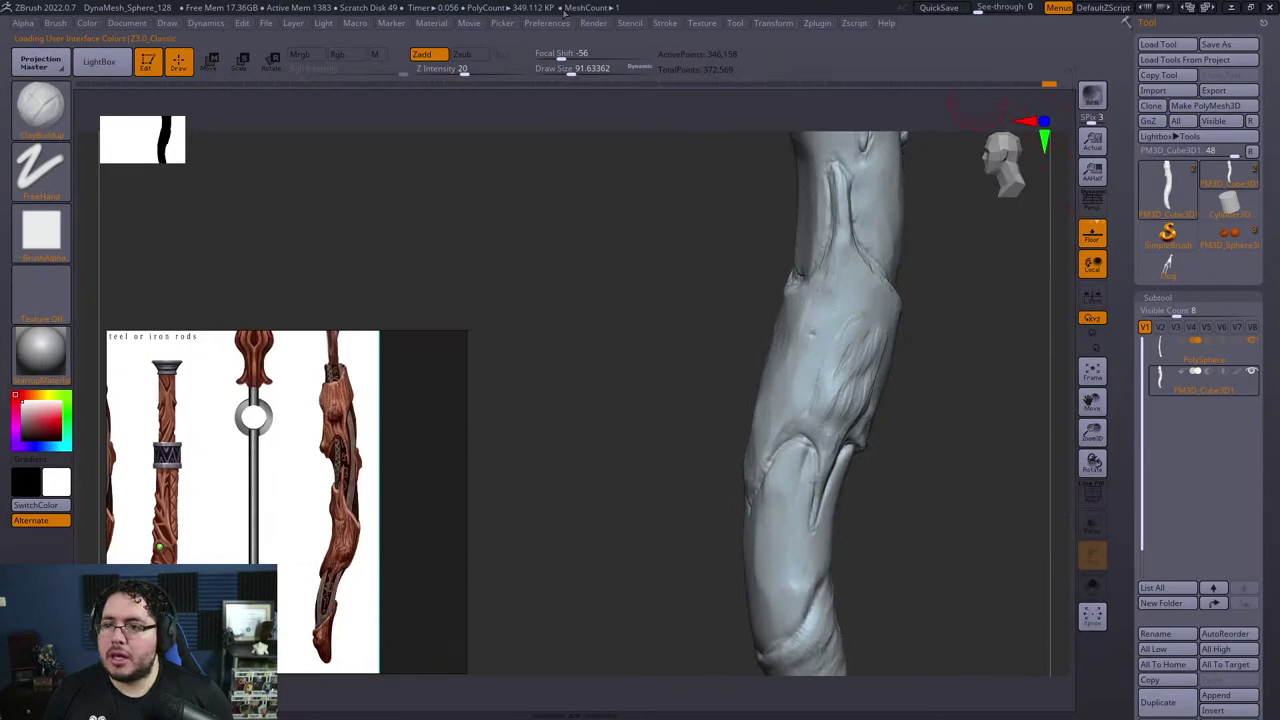
pyautogui.click(547, 22)
pyautogui.click(588, 48)
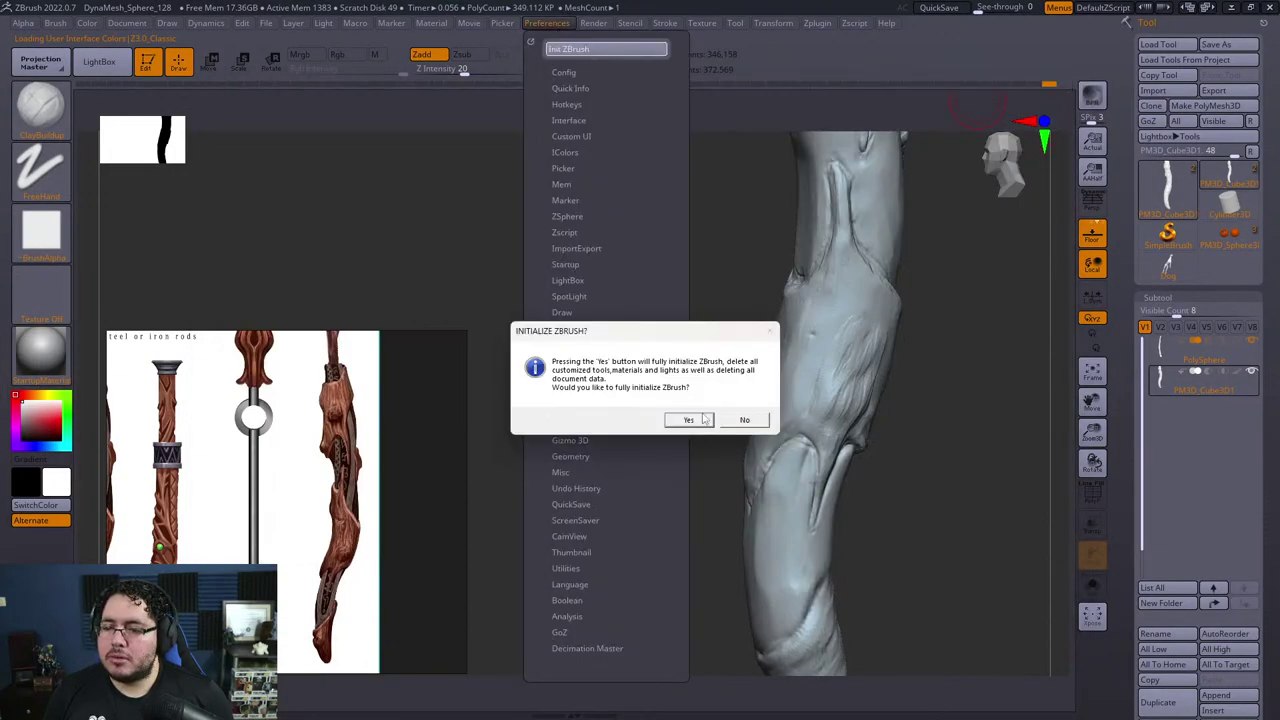
pyautogui.click(737, 419)
# Restore the custom UI from Preferences > Config and reposition the sculpt in the view.
pyautogui.click(548, 22)
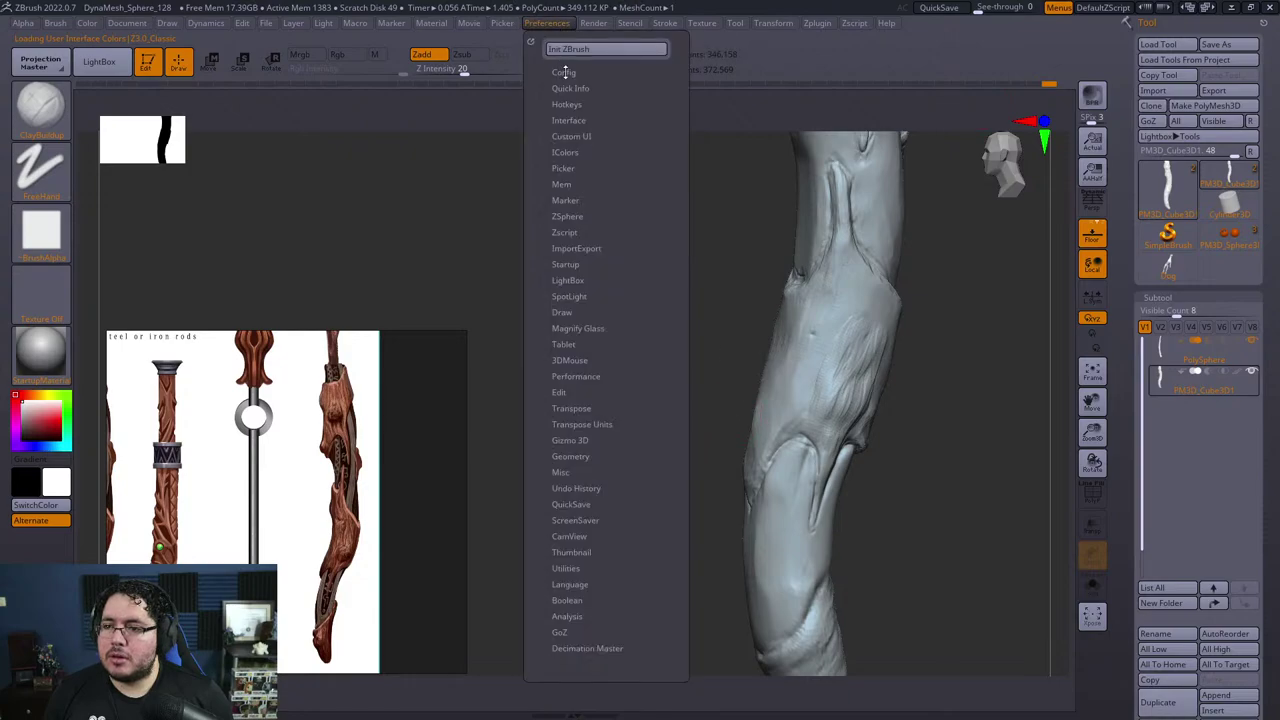
pyautogui.click(565, 72)
pyautogui.click(584, 87)
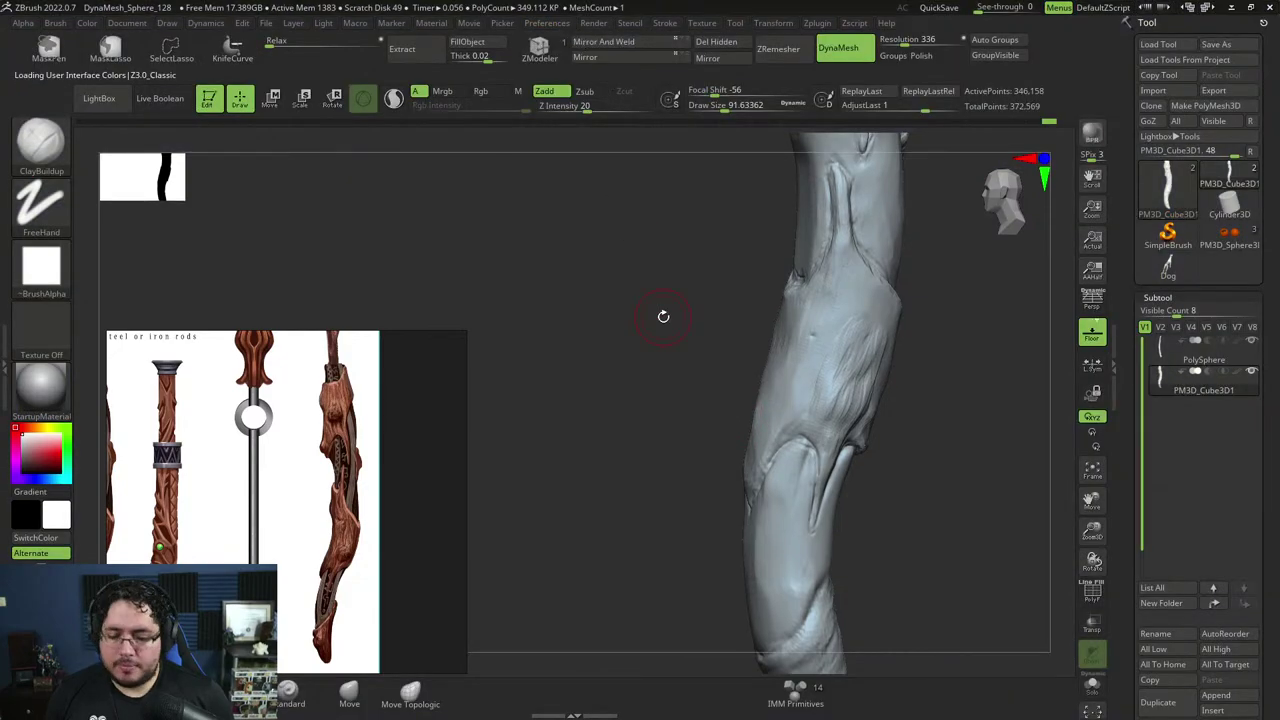
pyautogui.keyDown('alt'); pyautogui.moveTo(940, 495); pyautogui.dragTo(894, 463); pyautogui.keyUp('alt')
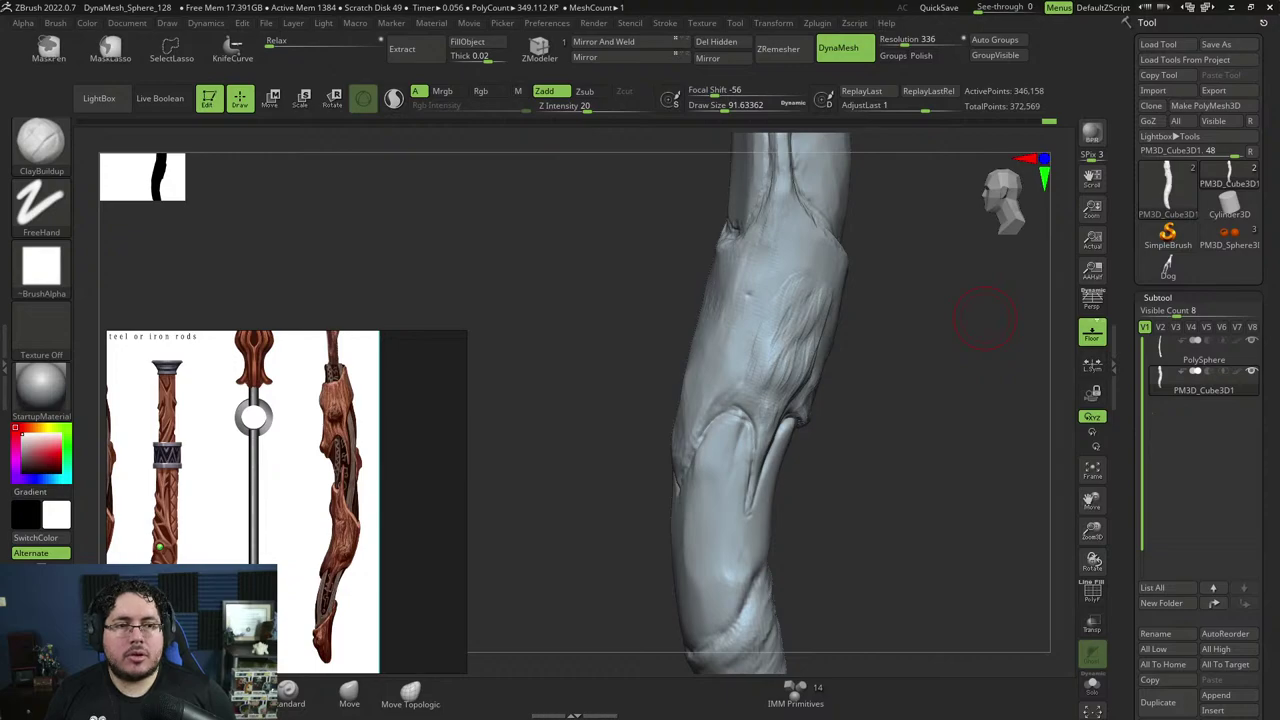
pyautogui.moveTo(985, 318); pyautogui.dragTo(827, 96)
# Google the artist's name and open their ArtStation profile from the results.
pyautogui.click(779, 109)
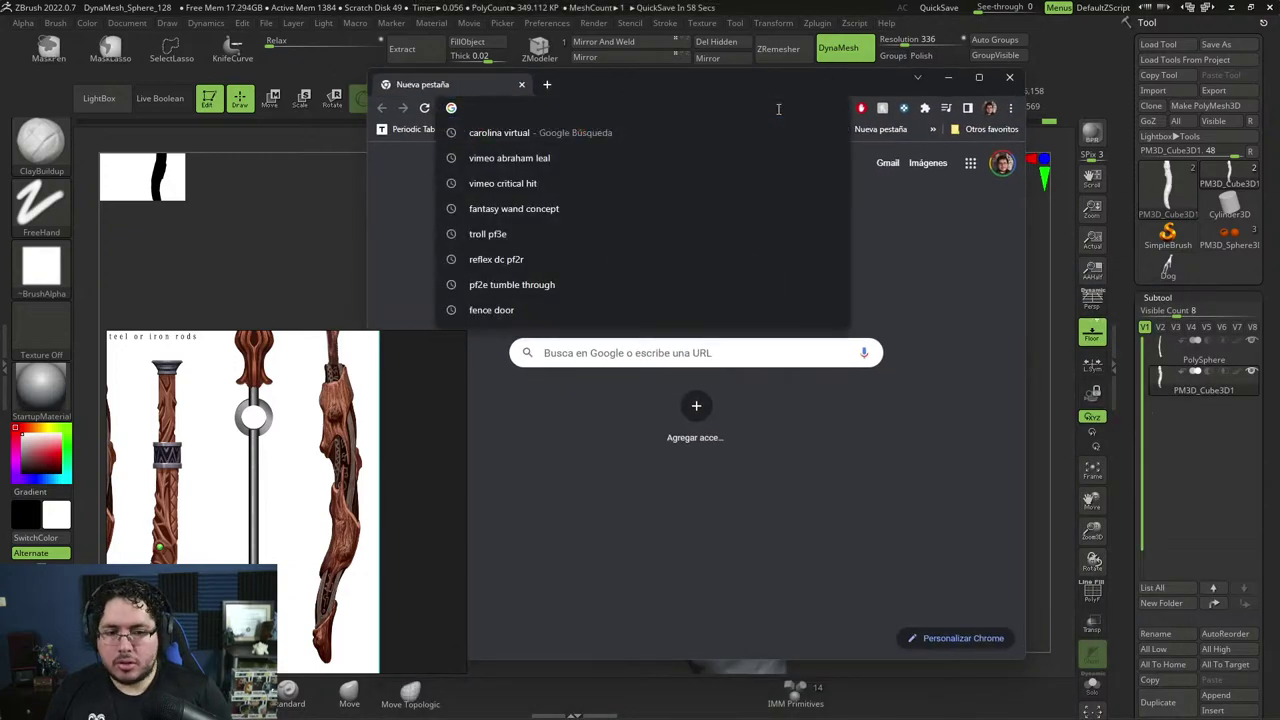
pyautogui.write('wanoco')
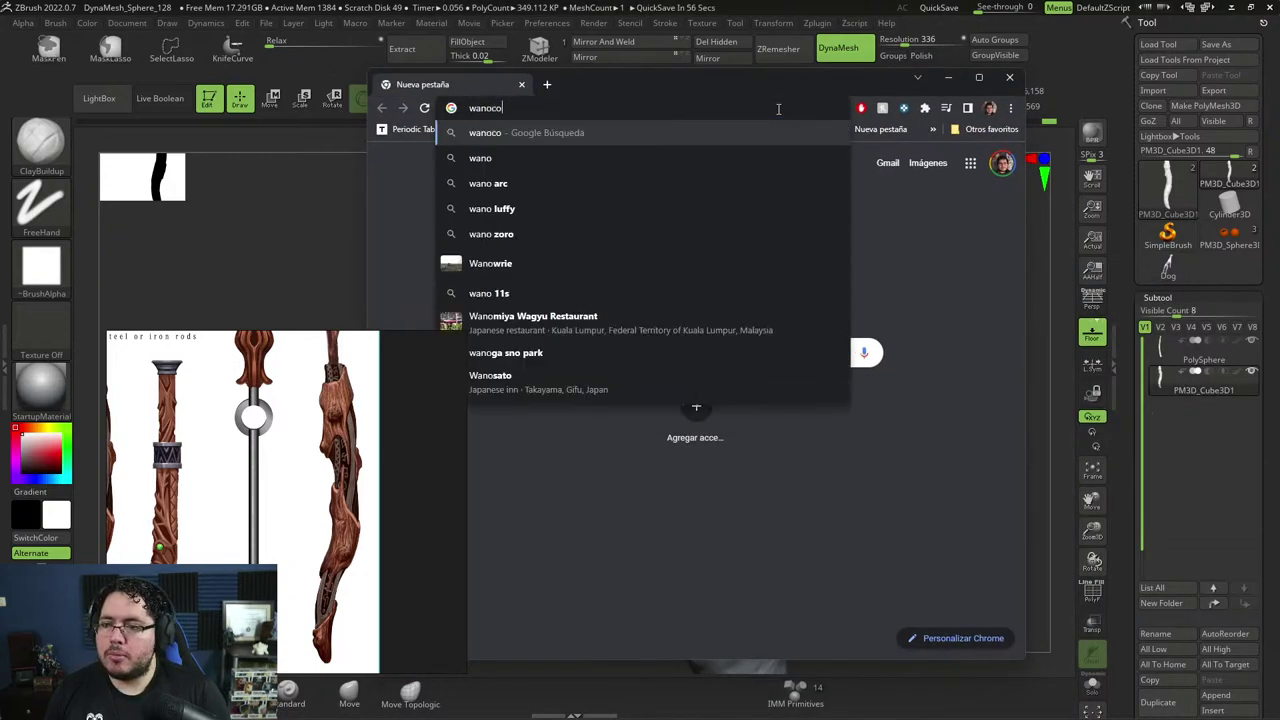
pyautogui.write(' 3')
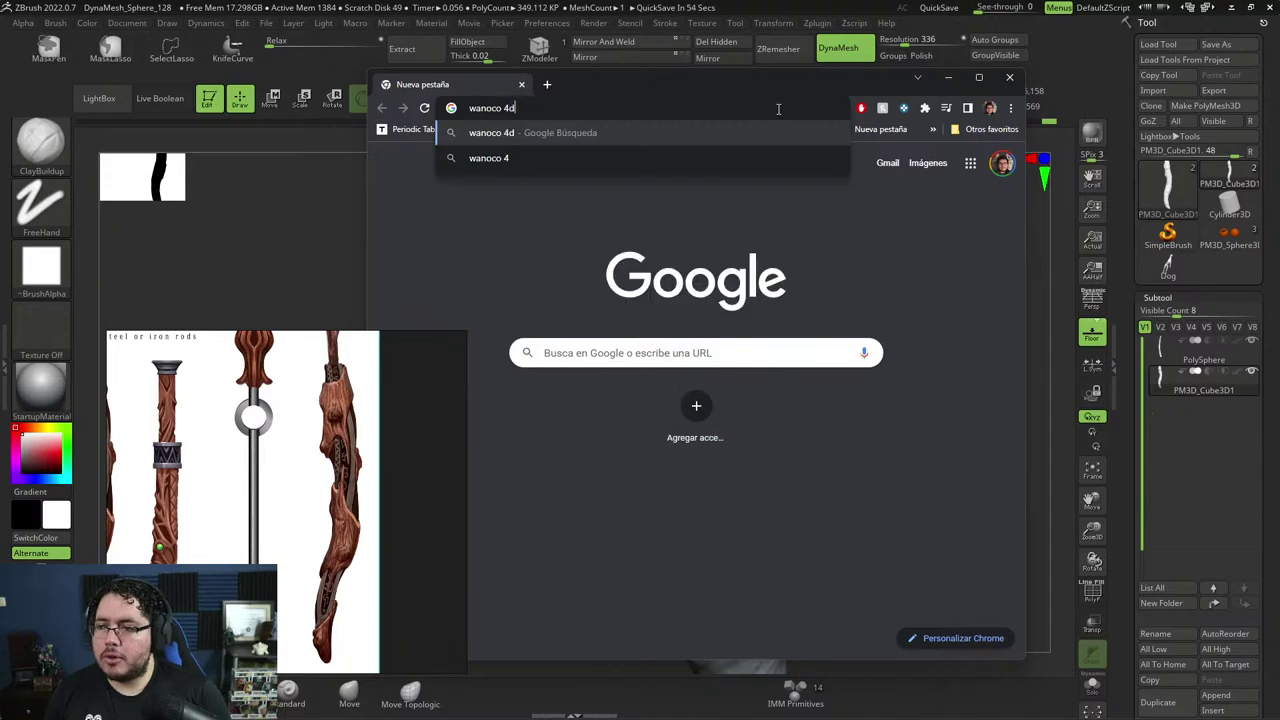
pyautogui.press('Return')
pyautogui.rightClick(650, 429)
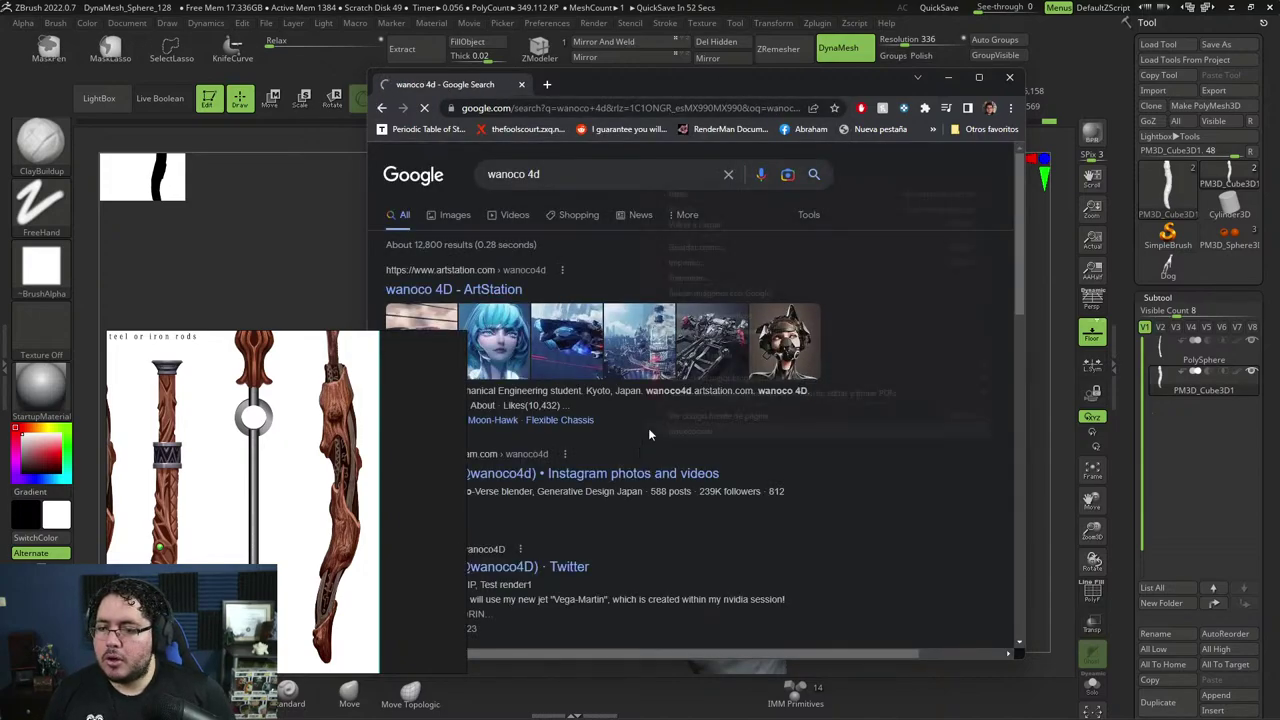
pyautogui.moveTo(654, 82); pyautogui.dragTo(791, 41)
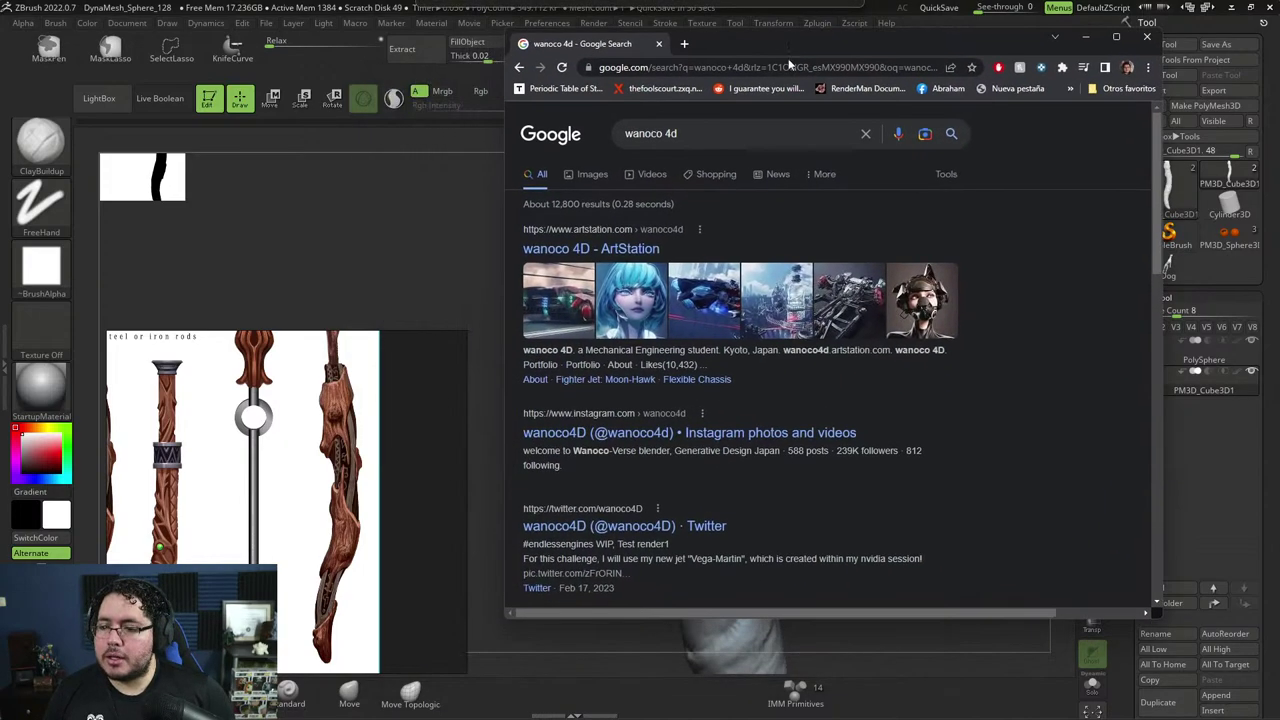
pyautogui.click(652, 433)
pyautogui.click(519, 67)
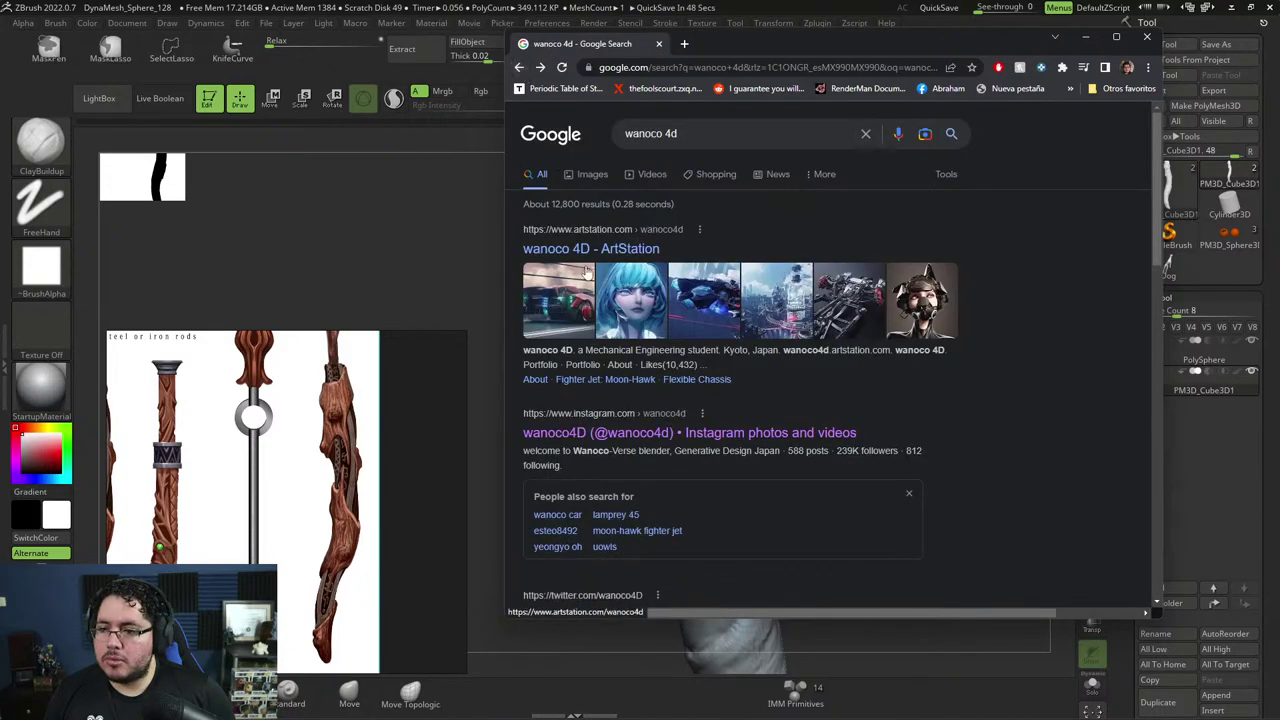
pyautogui.click(585, 248)
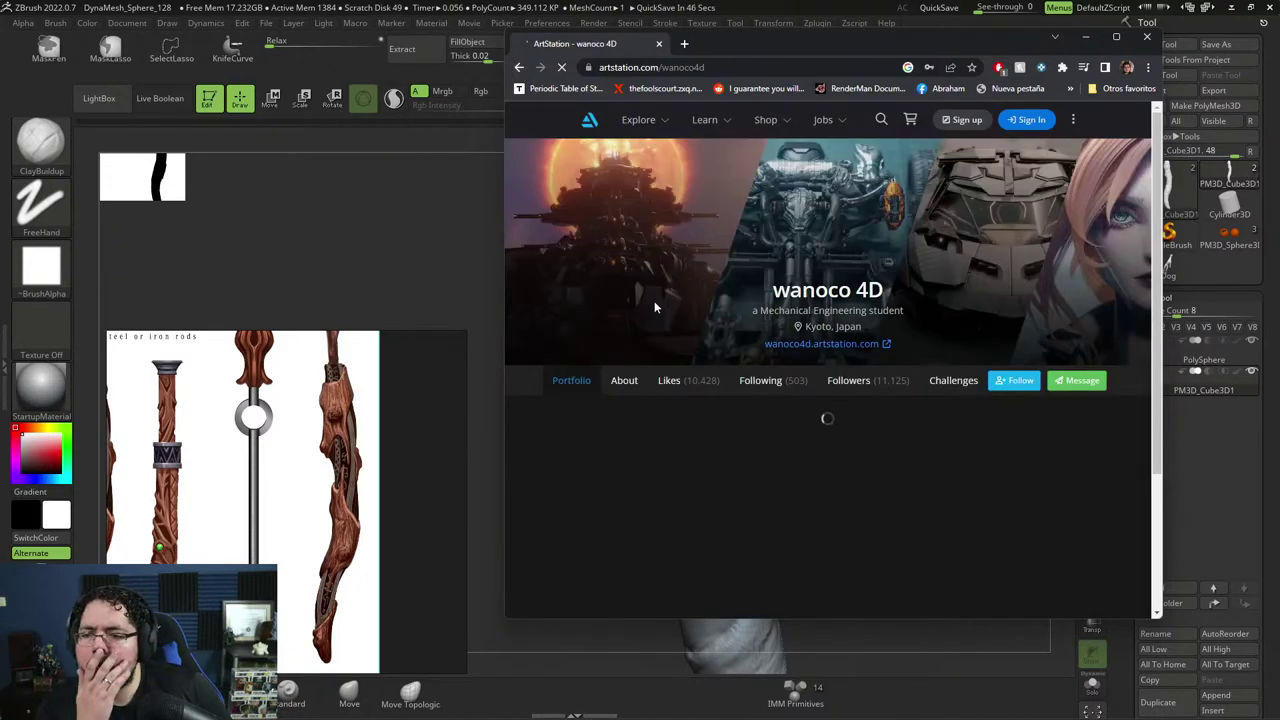
# Look through the Pilot Helmet and Cyberpeople artworks on ArtStation.
pyautogui.scroll(-2, 655, 308)
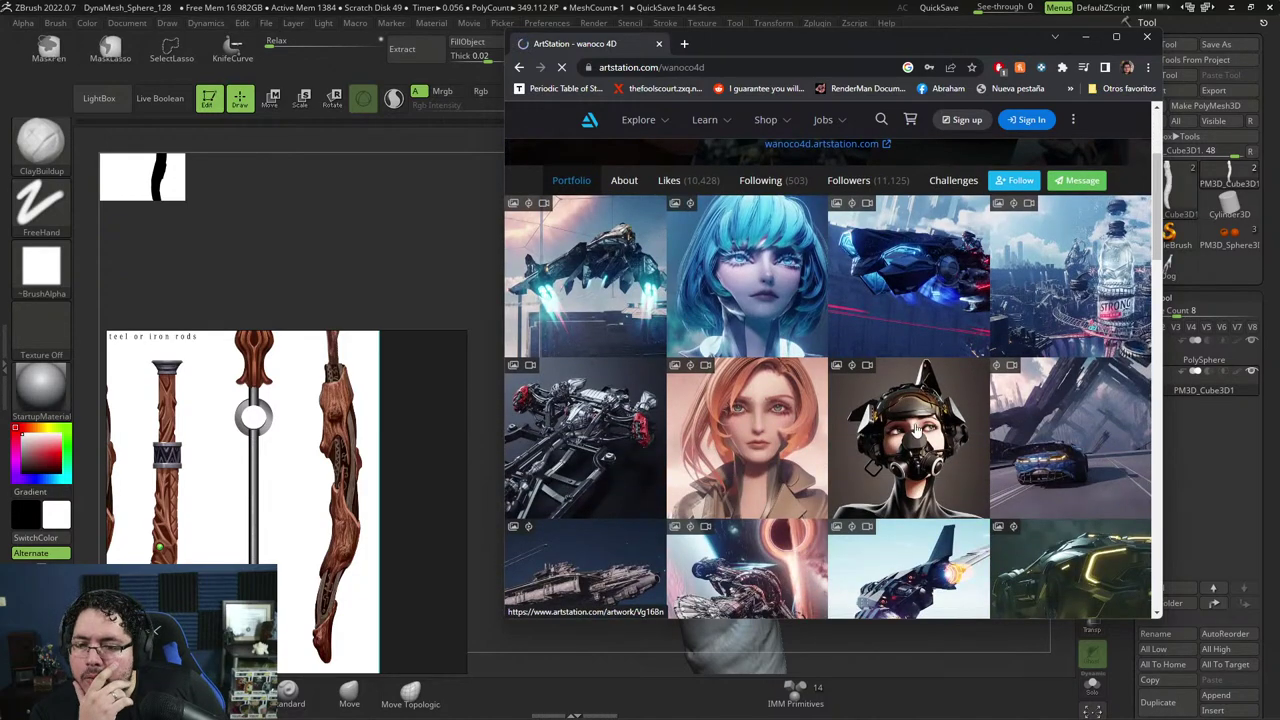
pyautogui.click(918, 426)
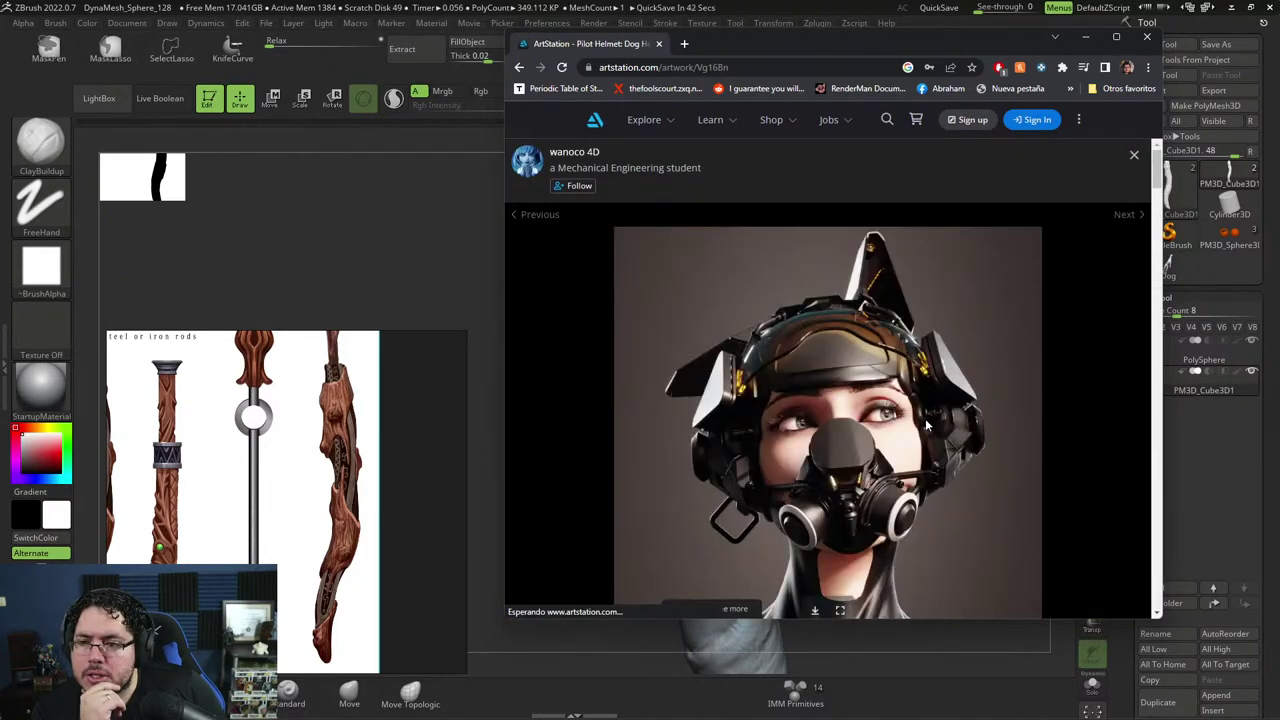
pyautogui.scroll(-2, 926, 425)
pyautogui.scroll(2, 925, 418)
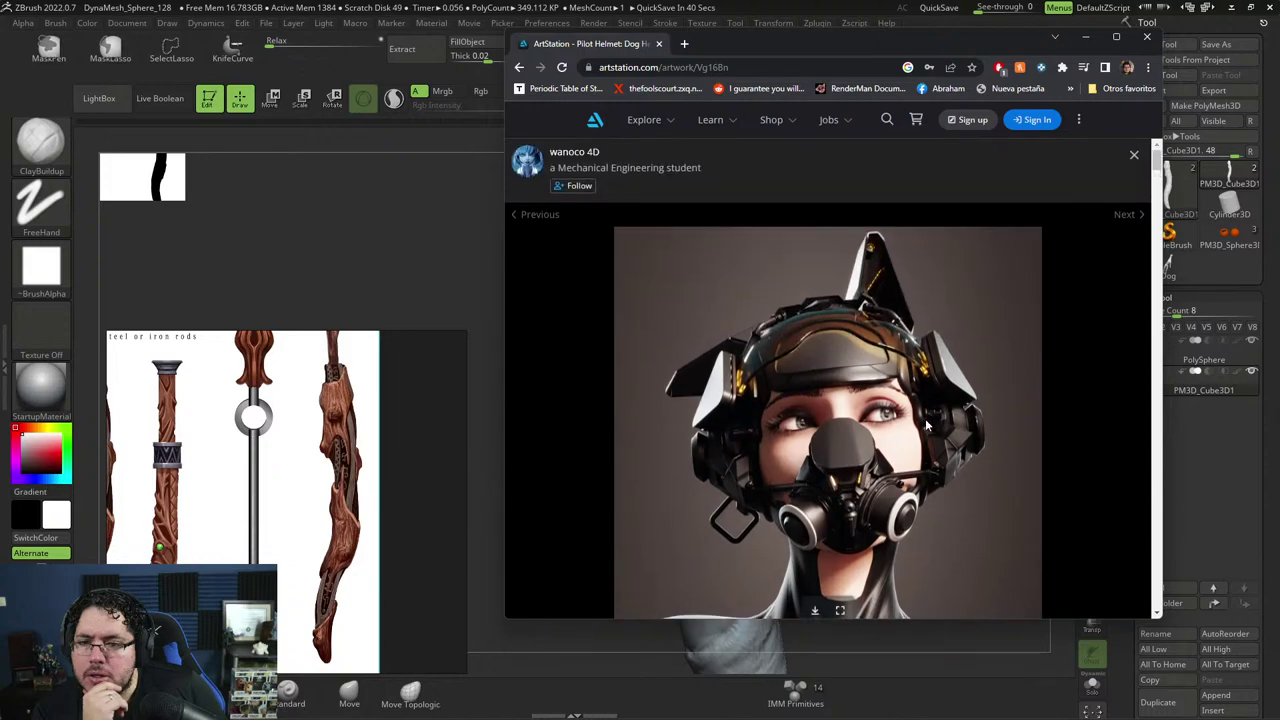
pyautogui.scroll(-5, 926, 425)
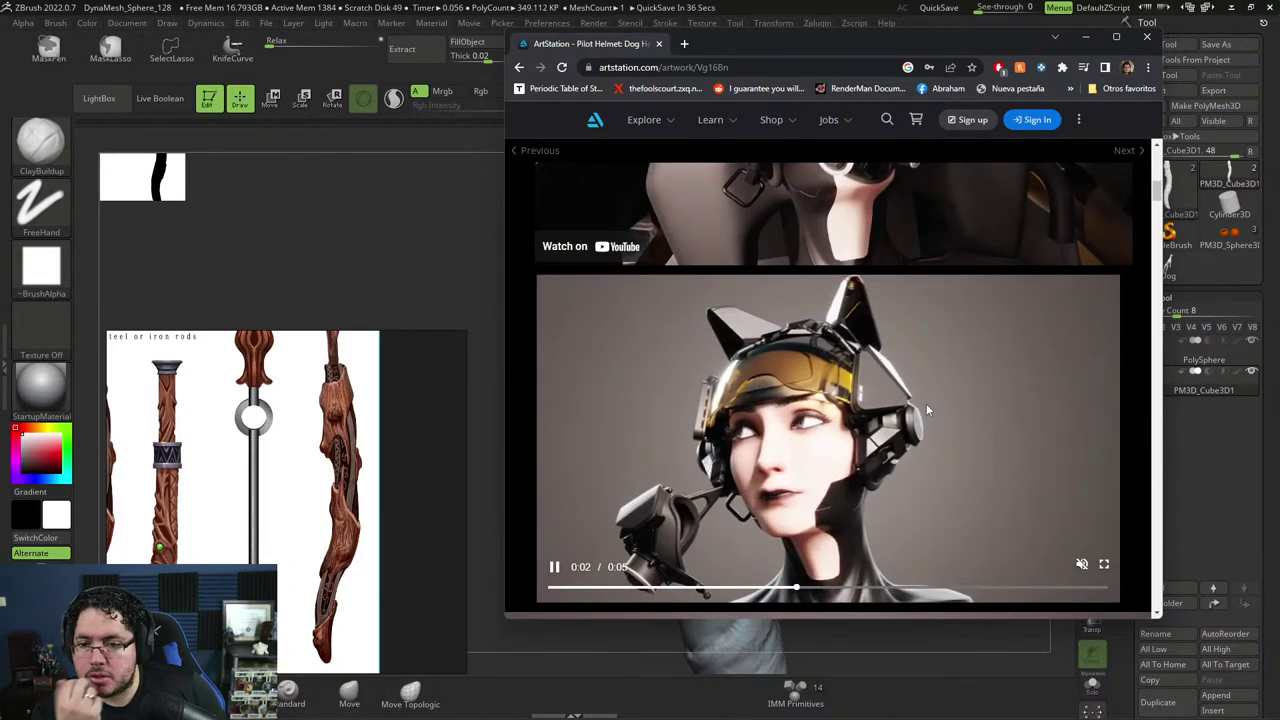
pyautogui.scroll(-3, 926, 410)
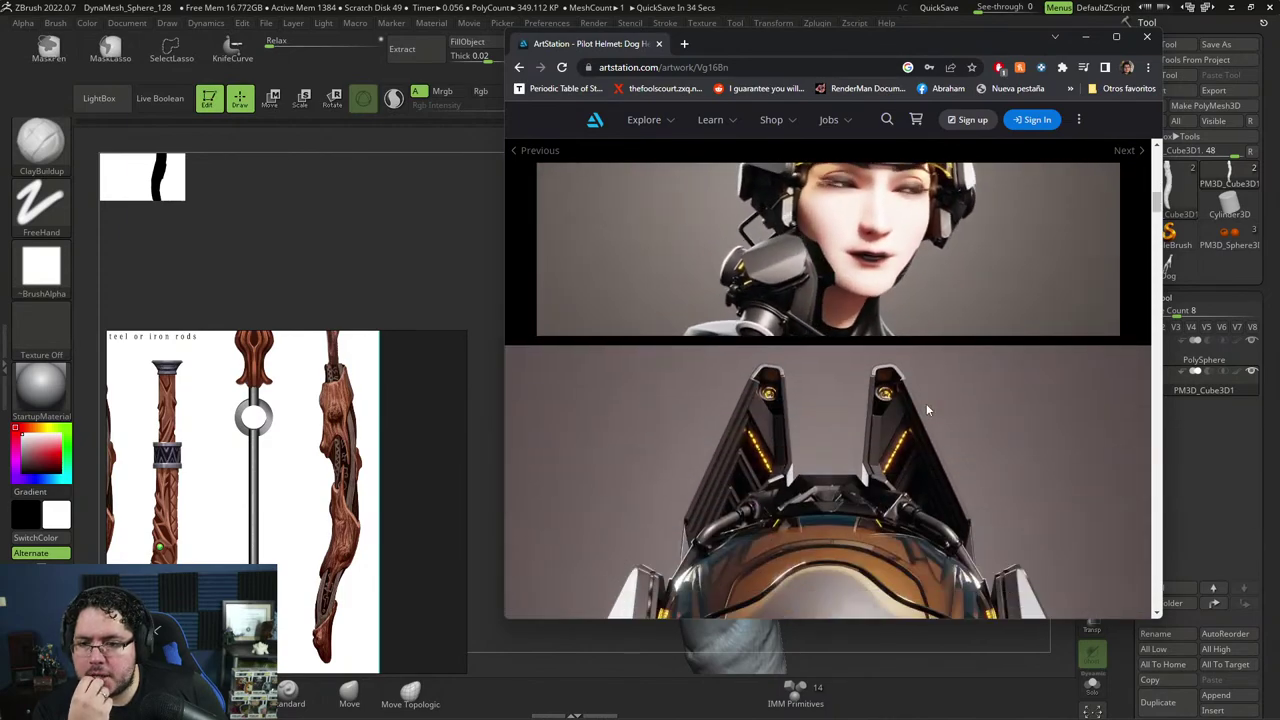
pyautogui.scroll(-3, 926, 409)
pyautogui.scroll(-2, 927, 410)
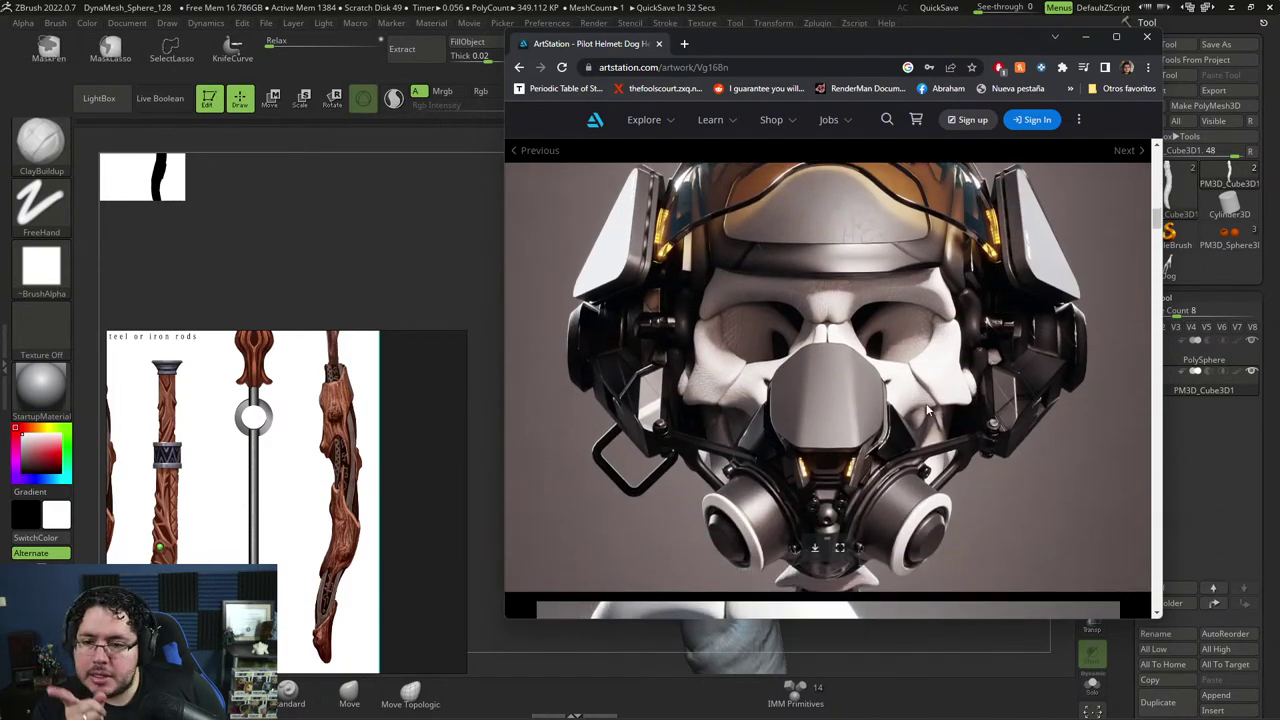
pyautogui.scroll(-3, 927, 409)
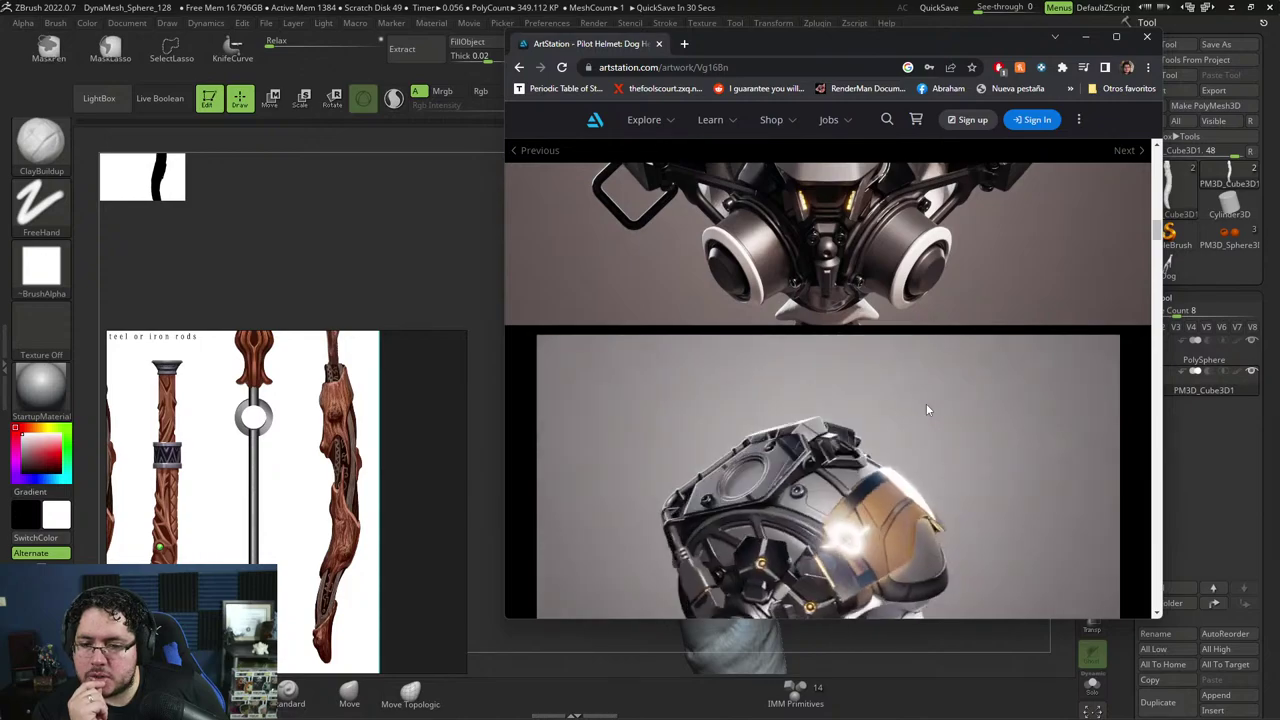
pyautogui.scroll(5, 718, 341)
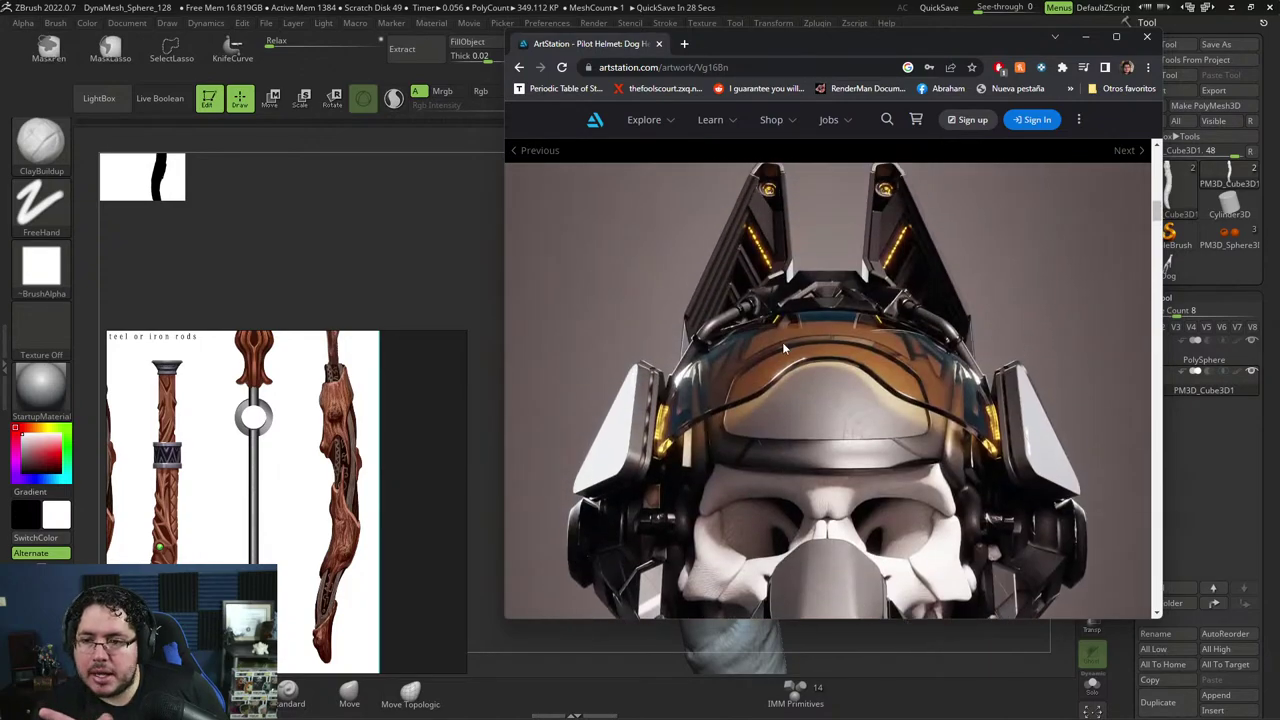
pyautogui.scroll(3, 577, 225)
pyautogui.scroll(2, 577, 225)
pyautogui.click(522, 151)
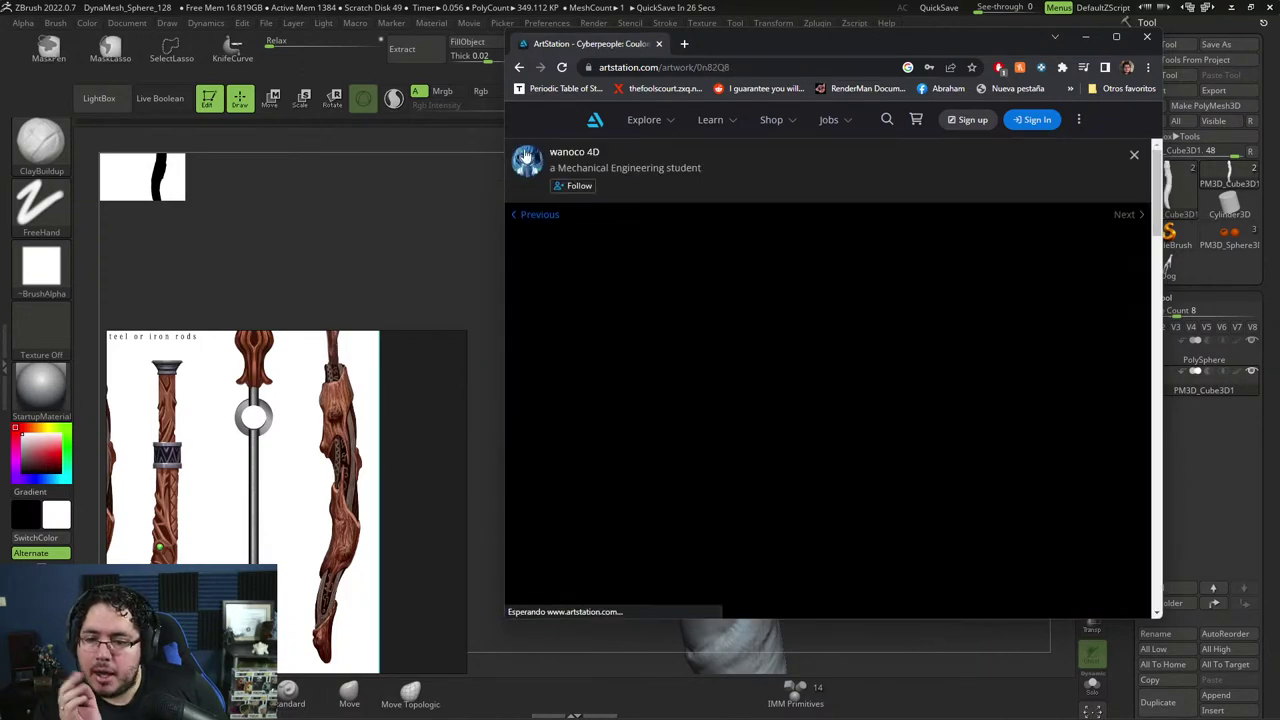
pyautogui.scroll(-10, 845, 335)
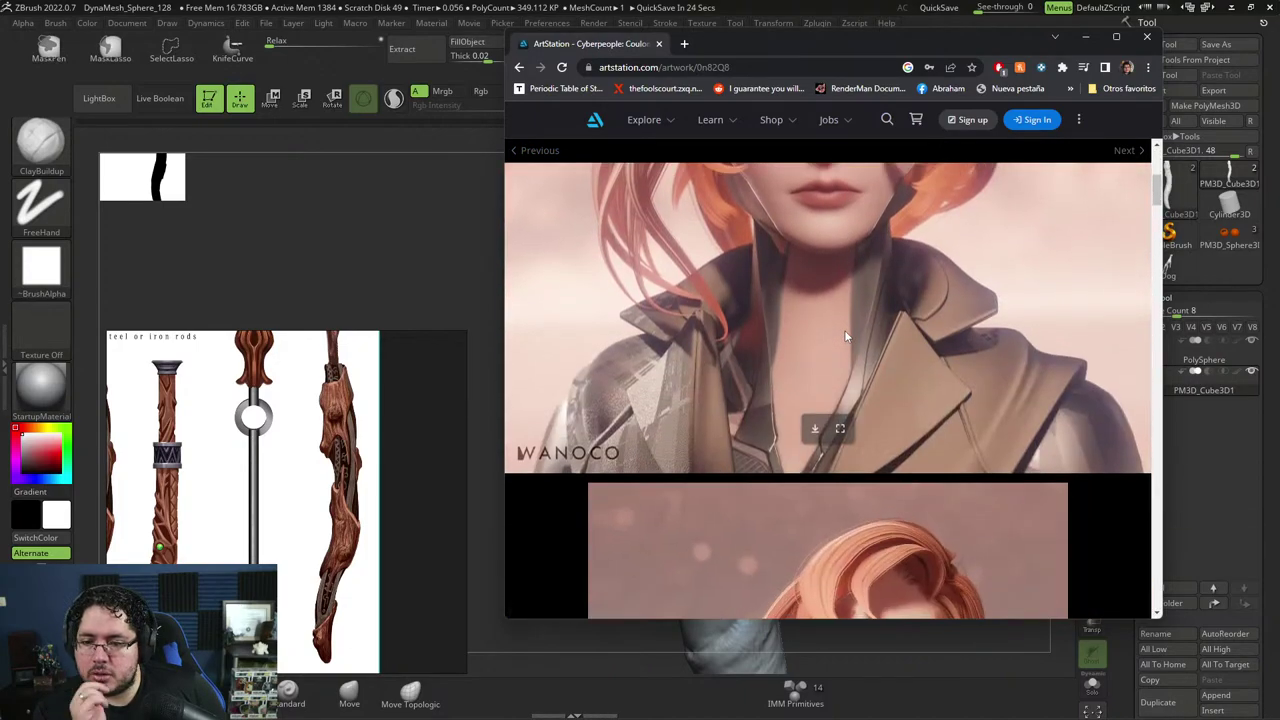
pyautogui.scroll(10, 844, 332)
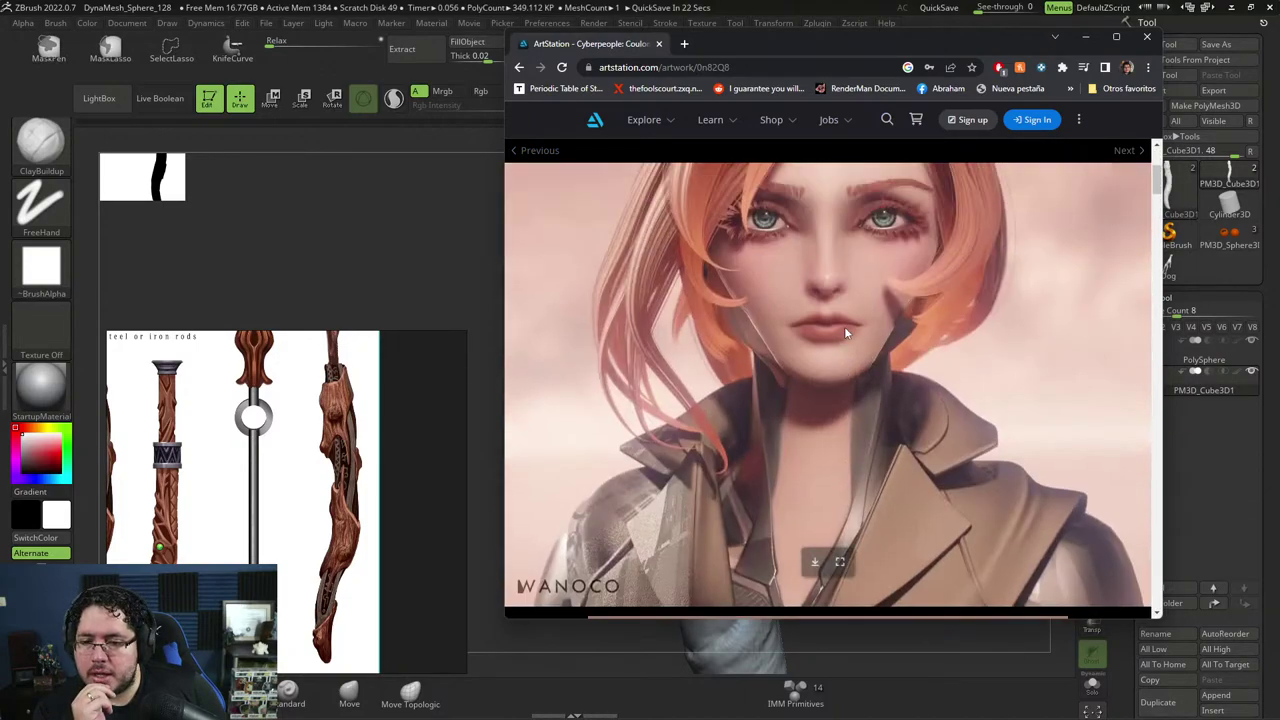
# Browse the artist's portfolio page, then hide Chrome to return to the ZBrush sculpt.
pyautogui.click(584, 156)
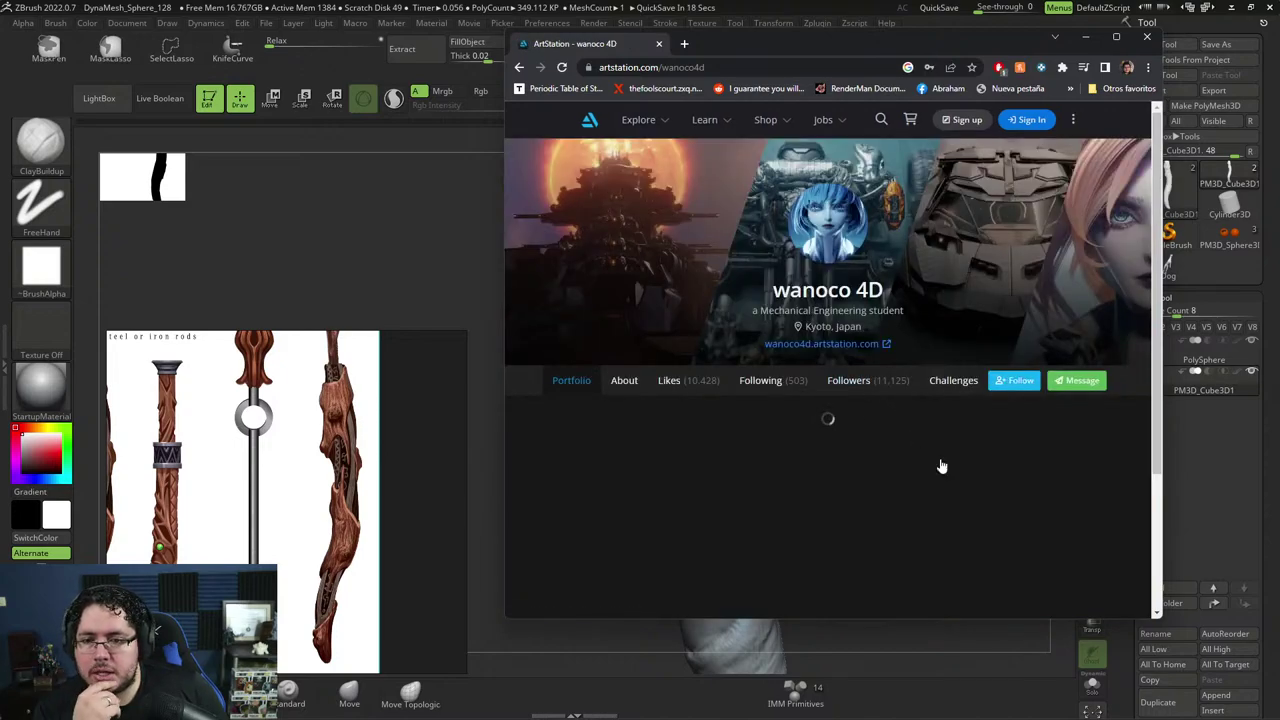
pyautogui.scroll(-5, 941, 460)
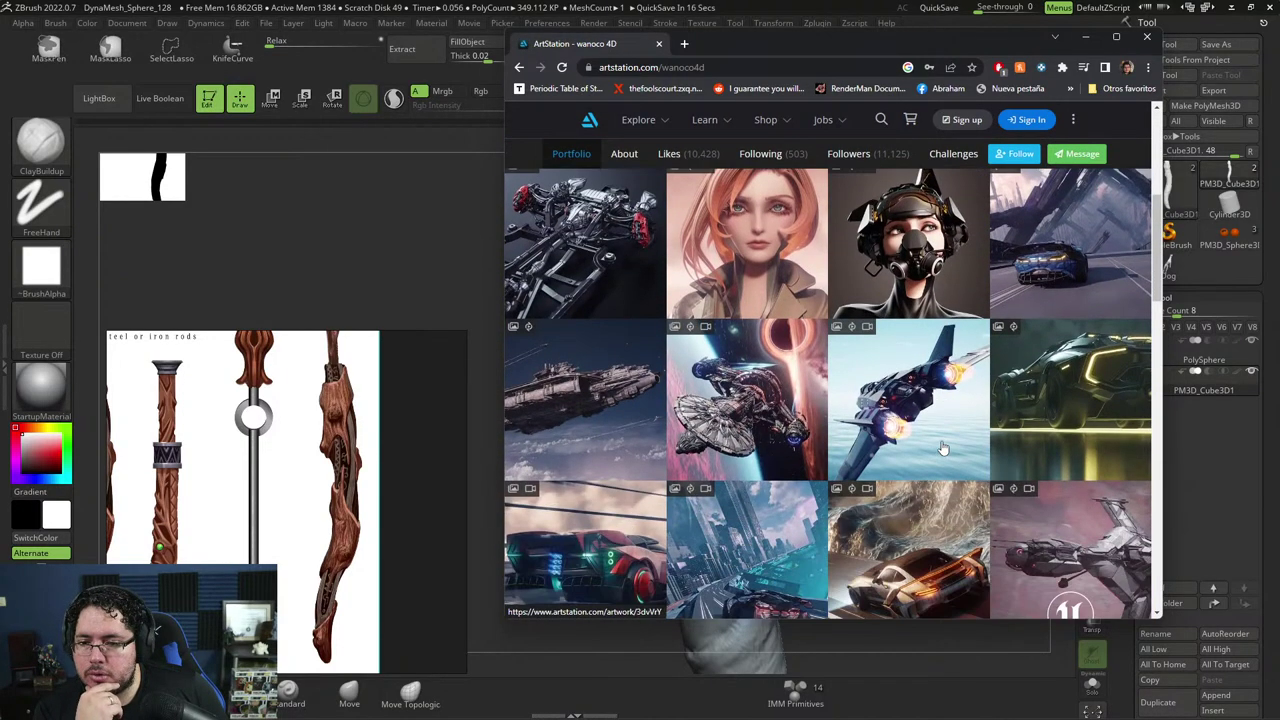
pyautogui.scroll(-2, 941, 448)
pyautogui.scroll(1, 941, 448)
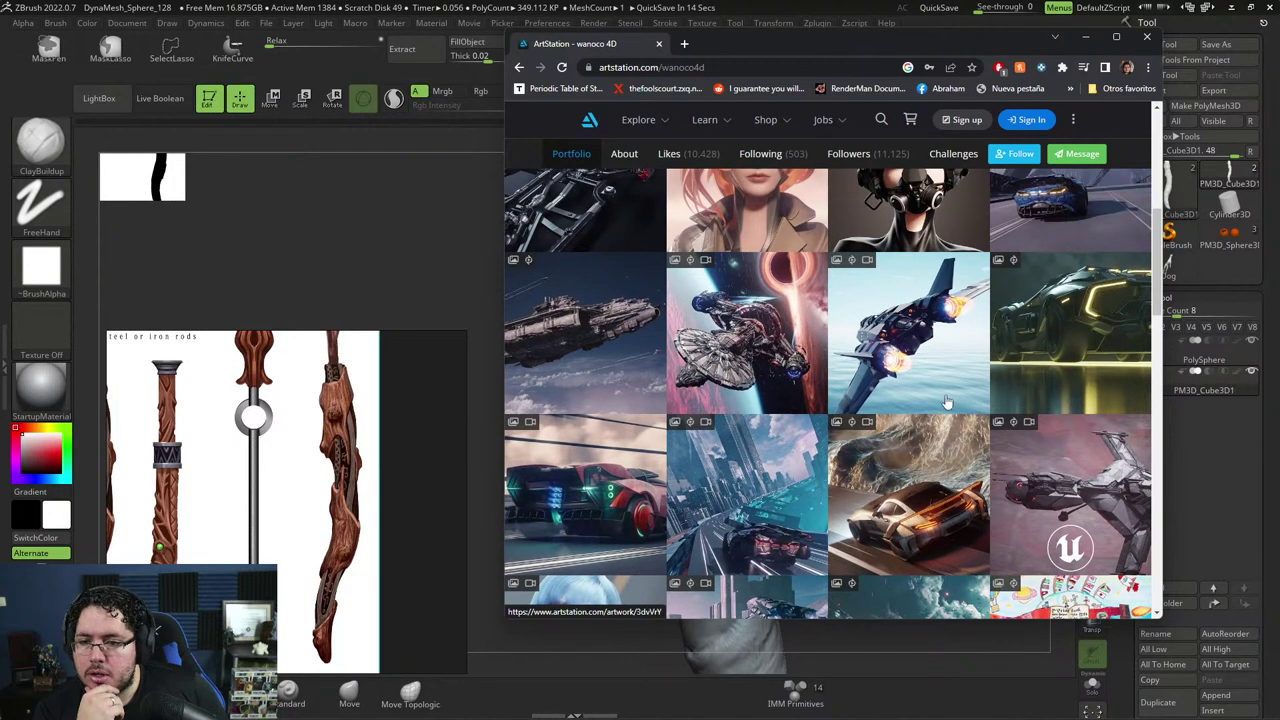
pyautogui.scroll(-6, 947, 401)
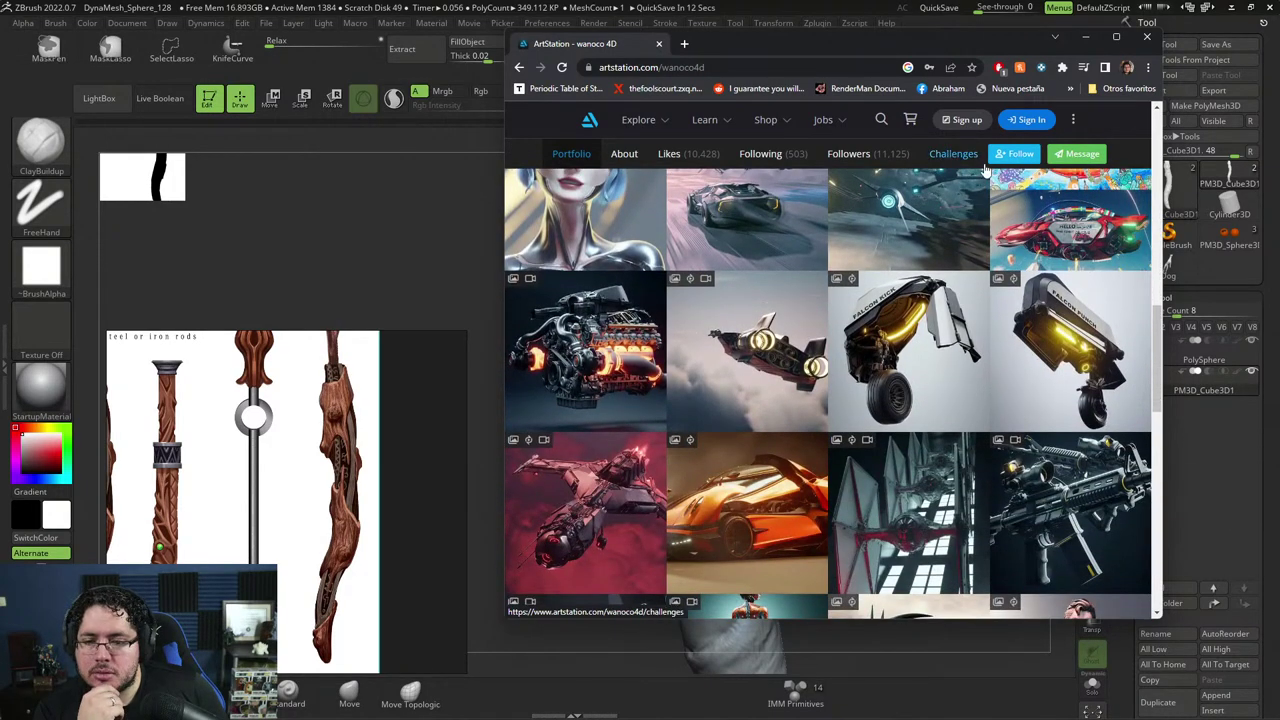
pyautogui.click(1147, 37)
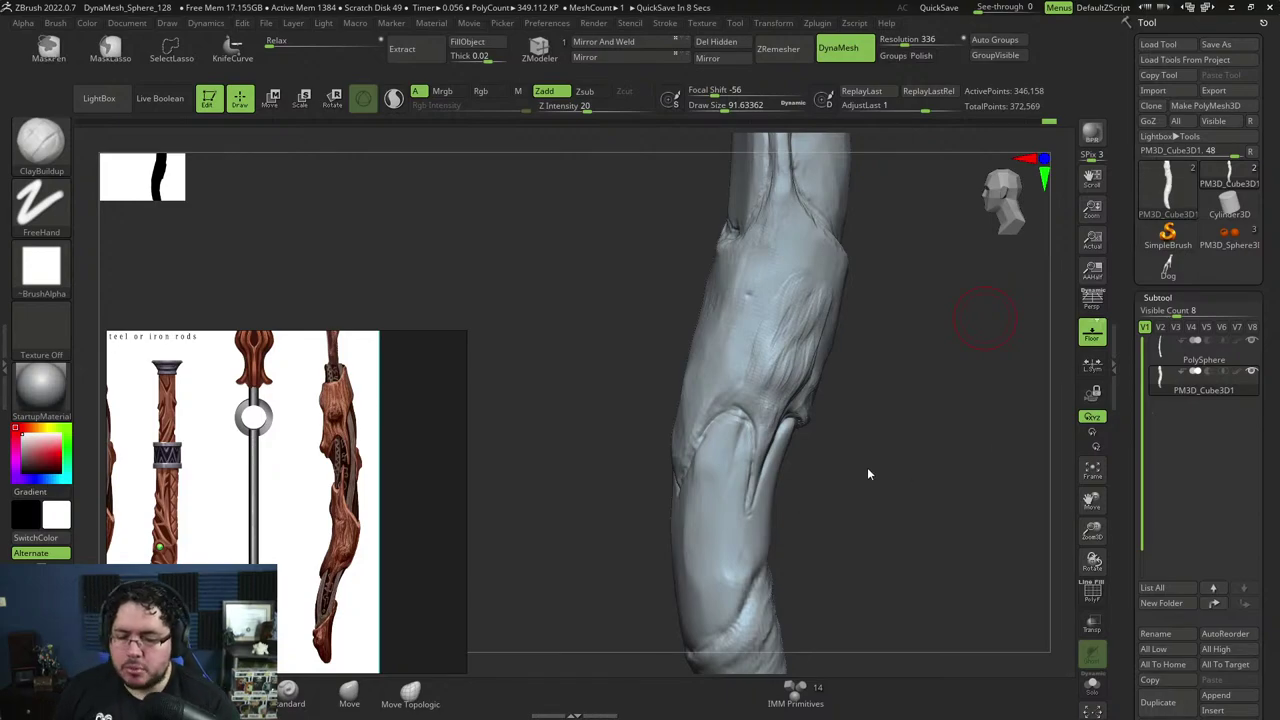
# Select TrimDynamic and rotate the handle to inspect the carving from the front.
pyautogui.moveTo(893, 463)
pyautogui.mouseDown()
pyautogui.moveTo(854, 354)
pyautogui.moveTo(862, 365)
pyautogui.mouseUp()
pyautogui.press('b')
pyautogui.press('t')
pyautogui.press('d')
pyautogui.press('space')
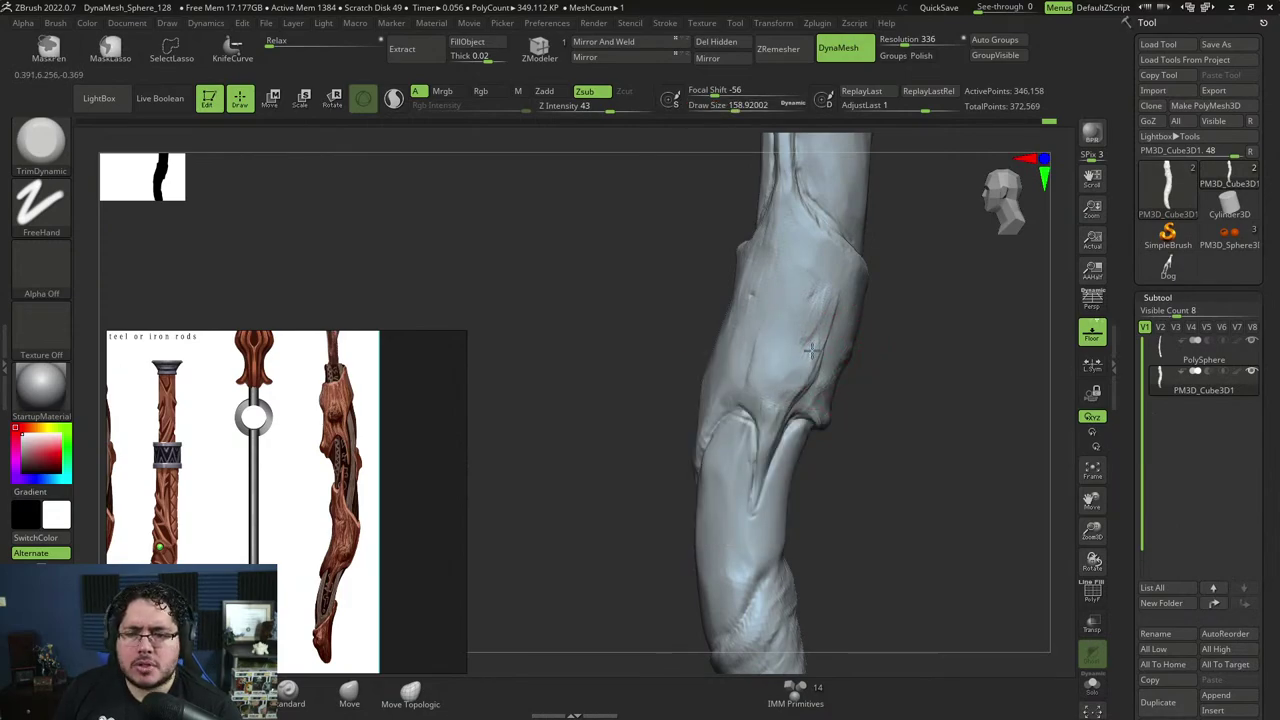
pyautogui.moveTo(812, 348); pyautogui.dragTo(840, 323, button='right')
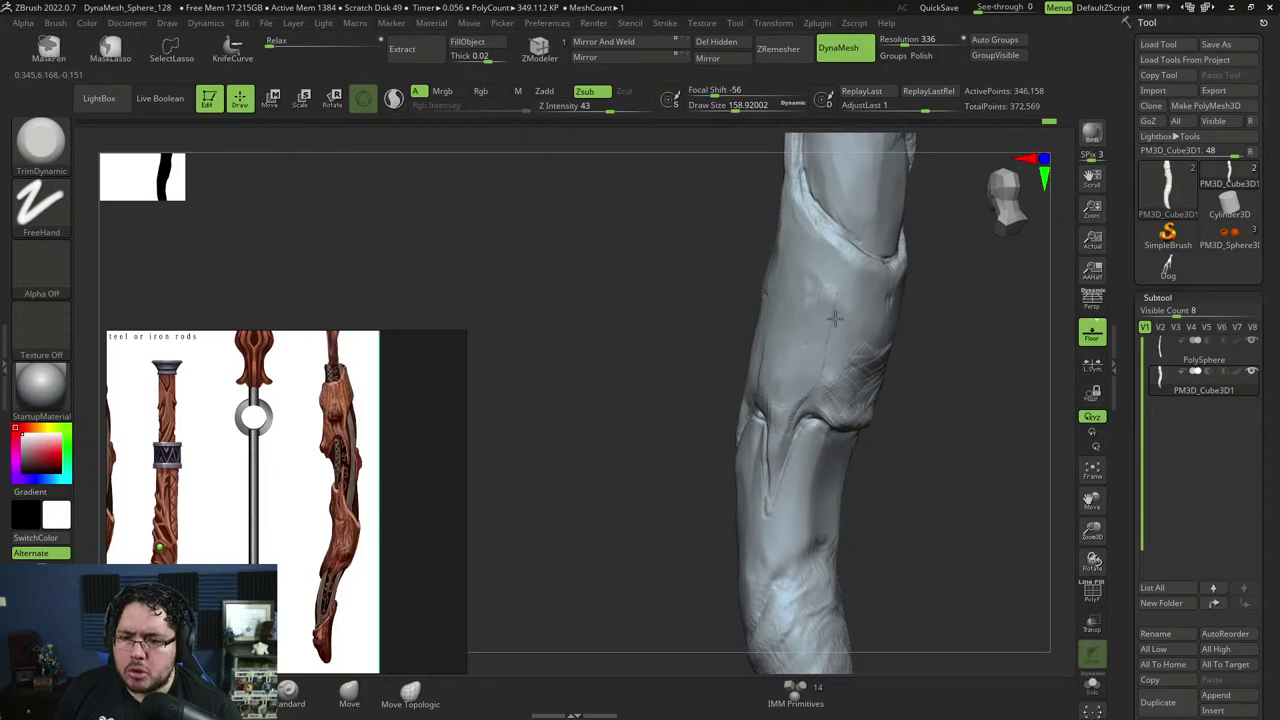
pyautogui.moveTo(871, 383)
pyautogui.mouseDown(button='right')
pyautogui.moveTo(826, 334)
pyautogui.moveTo(780, 350)
pyautogui.moveTo(785, 362)
pyautogui.mouseUp(button='right')
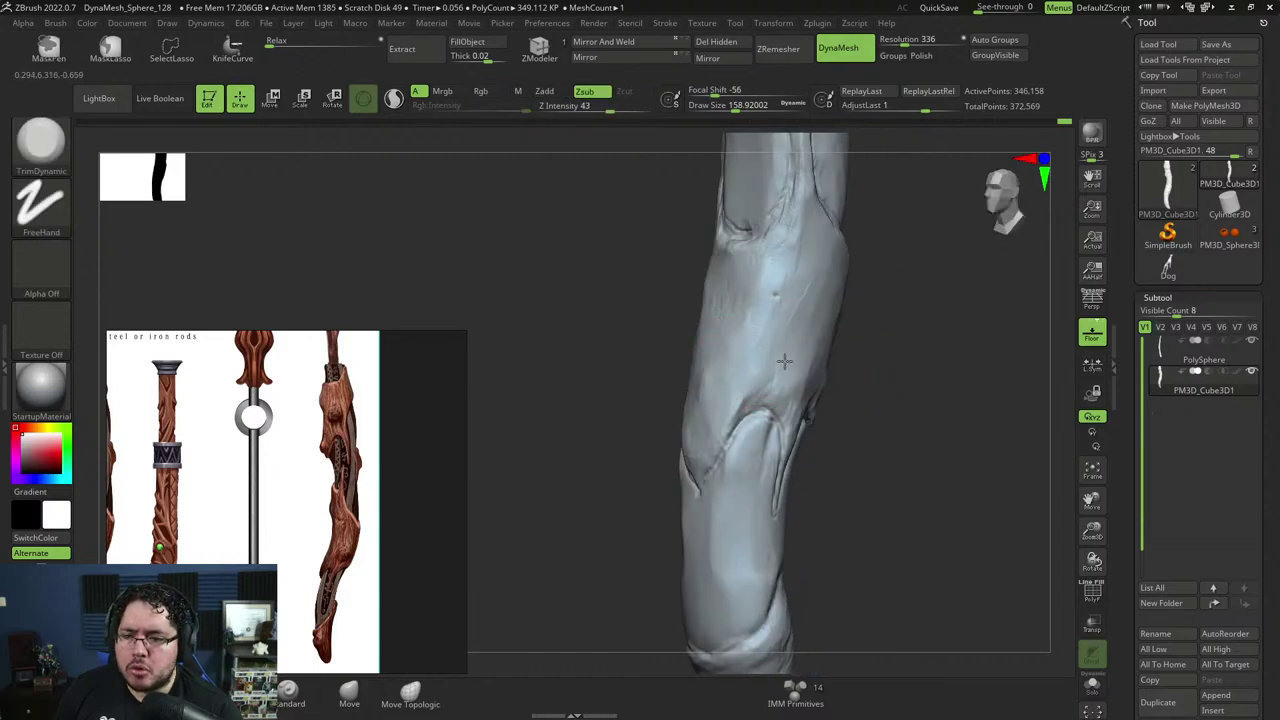
pyautogui.keyDown('shift'); pyautogui.moveTo(894, 331); pyautogui.dragTo(926, 283, button='right'); pyautogui.keyUp('shift')
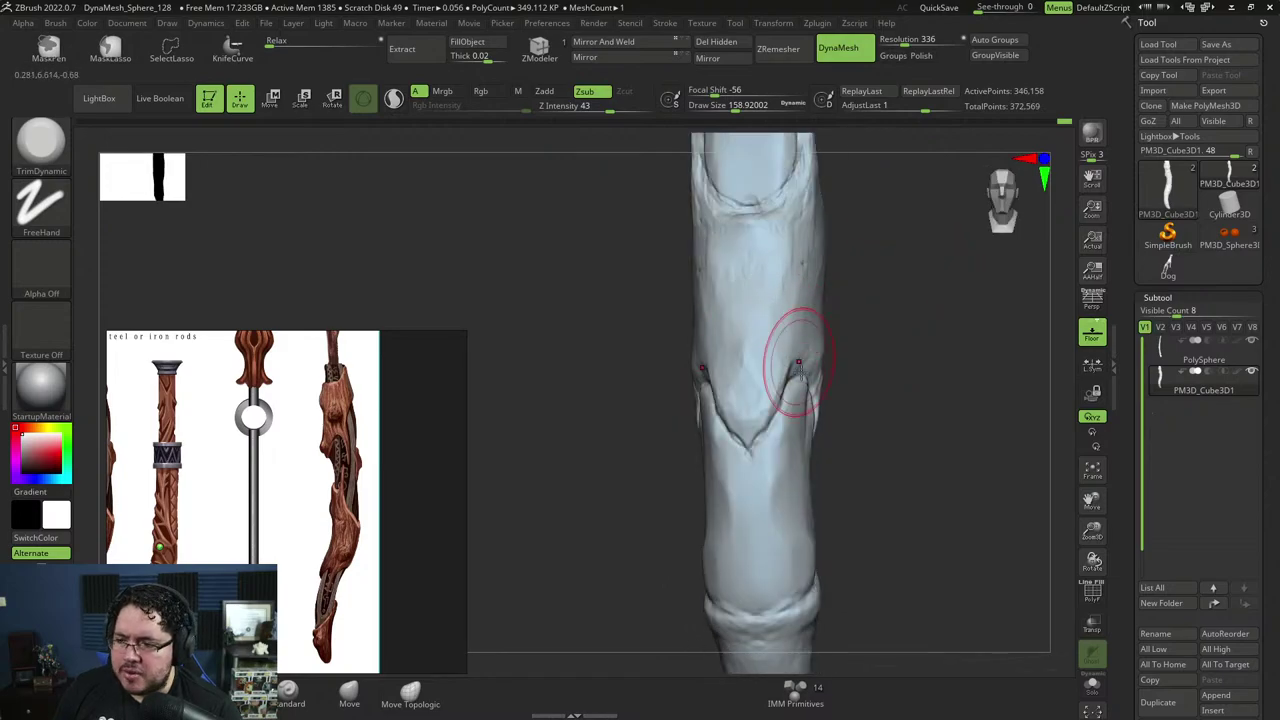
# Switch to ClayBuildup, resize the brush, and build clay along the groove ridge from the side.
pyautogui.press('b')
pyautogui.press('c')
pyautogui.press('b')
pyautogui.press('space')
pyautogui.moveTo(803, 394)
pyautogui.mouseDown()
pyautogui.moveTo(777, 393)
pyautogui.moveTo(747, 426)
pyautogui.mouseUp()
pyautogui.press('space')
pyautogui.moveTo(763, 414); pyautogui.dragTo(715, 414, button='right')
pyautogui.press('space')
pyautogui.moveTo(774, 400); pyautogui.dragTo(782, 399)
pyautogui.moveTo(760, 418); pyautogui.dragTo(763, 414)
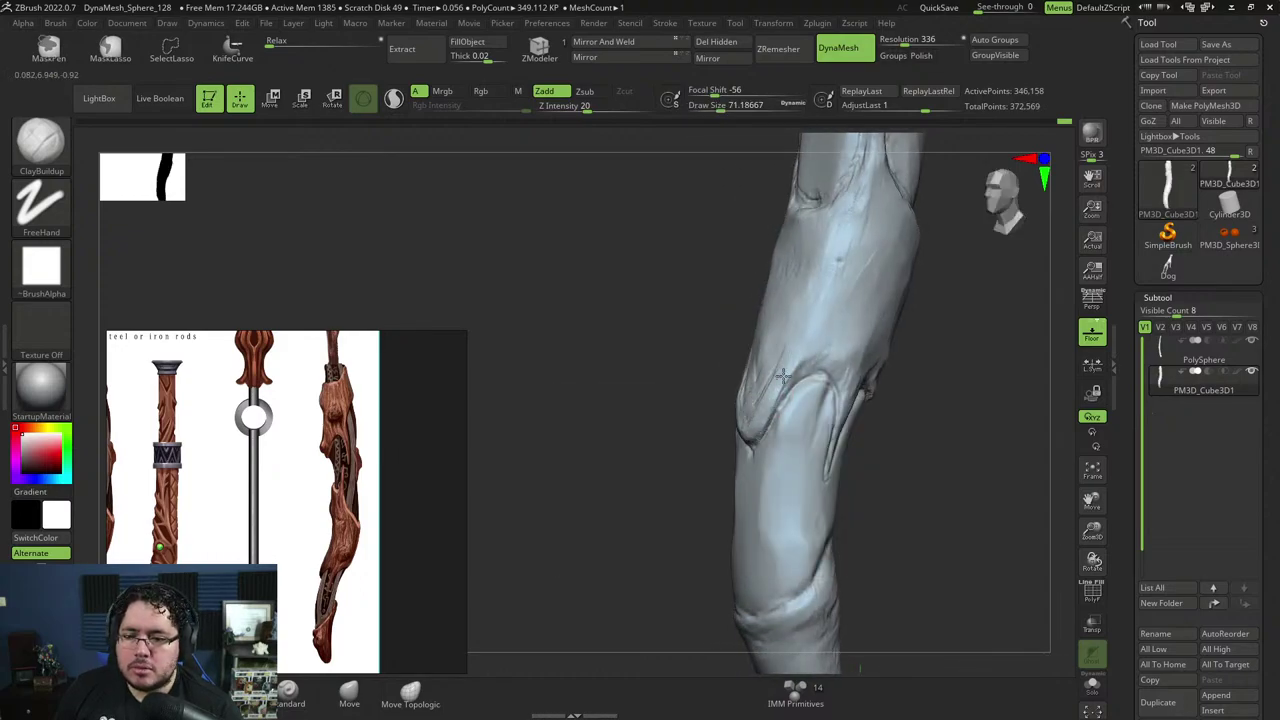
pyautogui.moveTo(783, 376); pyautogui.dragTo(809, 357)
# Continue building clay along the groove ridge from a new angle with a readjusted brush size.
pyautogui.press('space')
pyautogui.moveTo(816, 355); pyautogui.dragTo(805, 371)
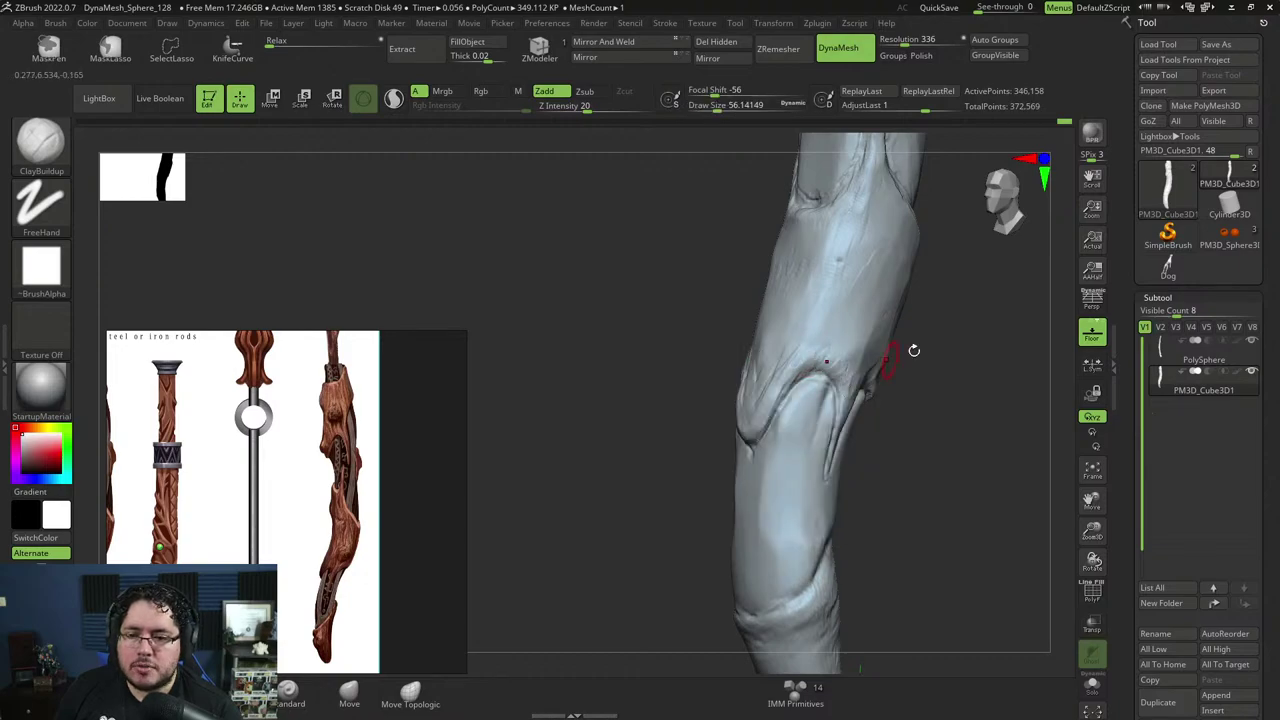
pyautogui.moveTo(914, 351); pyautogui.dragTo(846, 348, button='right')
pyautogui.press('space')
pyautogui.moveTo(829, 334); pyautogui.dragTo(841, 334)
pyautogui.moveTo(814, 336); pyautogui.dragTo(805, 352)
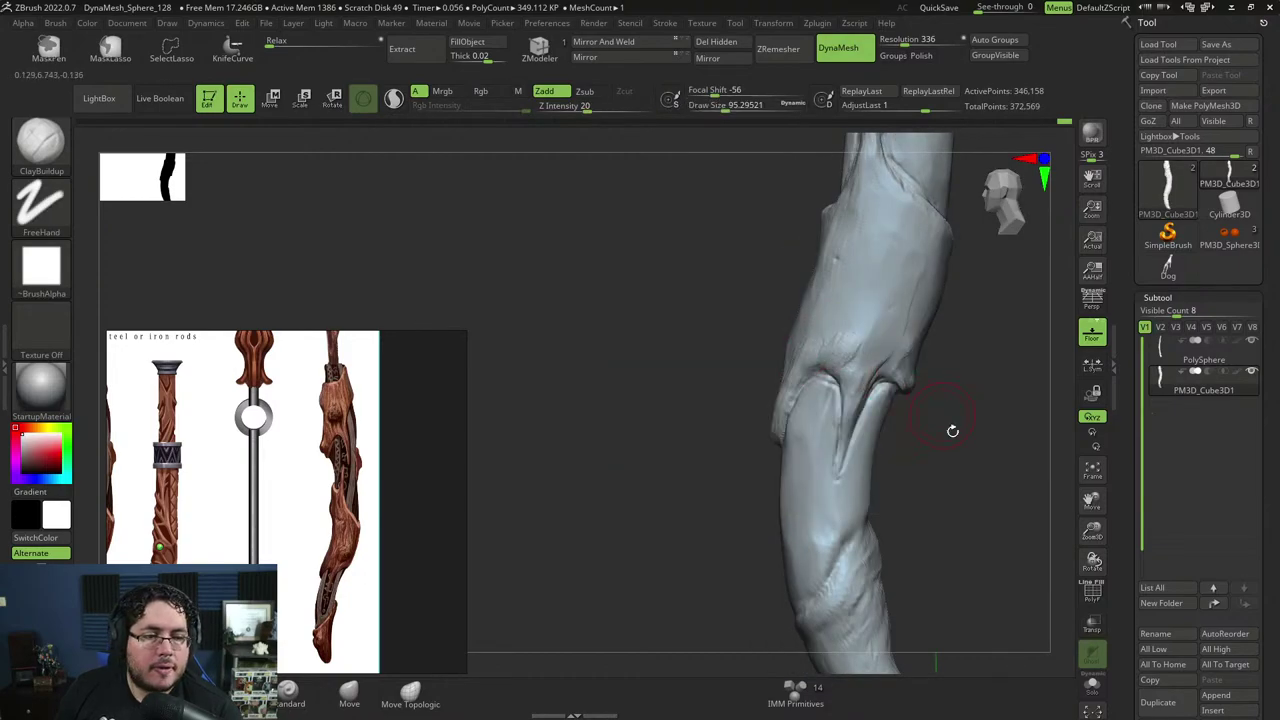
pyautogui.moveTo(951, 431)
pyautogui.mouseDown(button='right')
pyautogui.moveTo(917, 357)
pyautogui.moveTo(929, 423)
pyautogui.moveTo(918, 393)
pyautogui.moveTo(893, 382)
pyautogui.mouseUp(button='right')
# Resize the brush and build up clay detail along the handle's fold.
pyautogui.press('space')
pyautogui.moveTo(873, 387); pyautogui.dragTo(856, 394)
pyautogui.press('space')
pyautogui.moveTo(857, 396); pyautogui.dragTo(866, 395)
pyautogui.moveTo(866, 393); pyautogui.dragTo(878, 377, button='right')
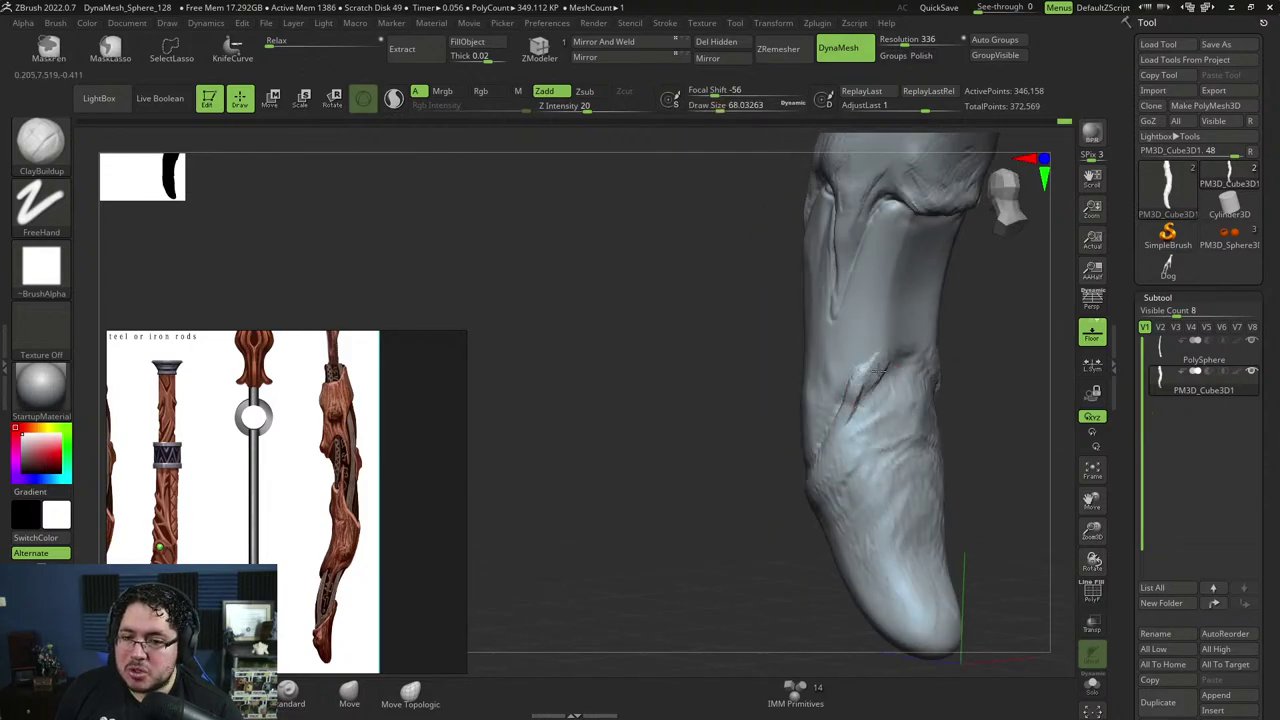
pyautogui.moveTo(903, 365)
pyautogui.mouseDown()
pyautogui.moveTo(915, 380)
pyautogui.moveTo(883, 383)
pyautogui.mouseUp()
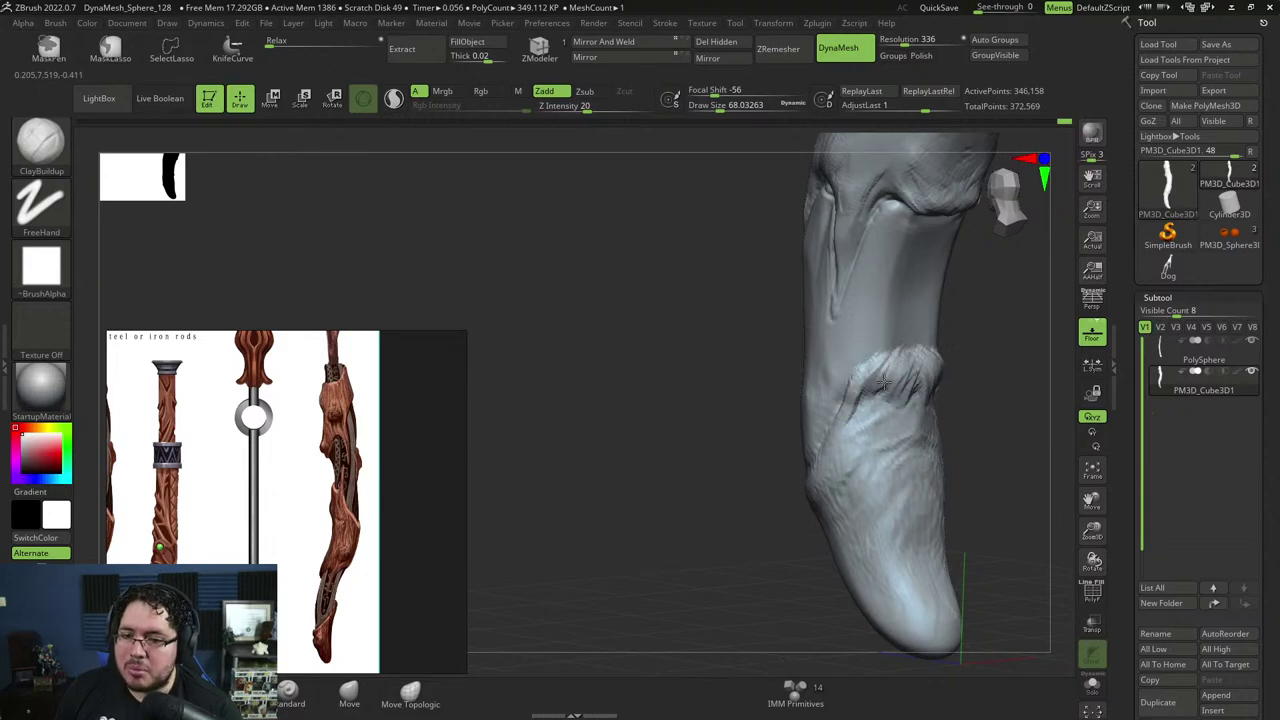
pyautogui.moveTo(852, 425)
pyautogui.mouseDown()
pyautogui.moveTo(922, 420)
pyautogui.moveTo(920, 444)
pyautogui.mouseUp()
# Switch to TrimDynamic and flatten the fold near the wand's lower end.
pyautogui.press('b')
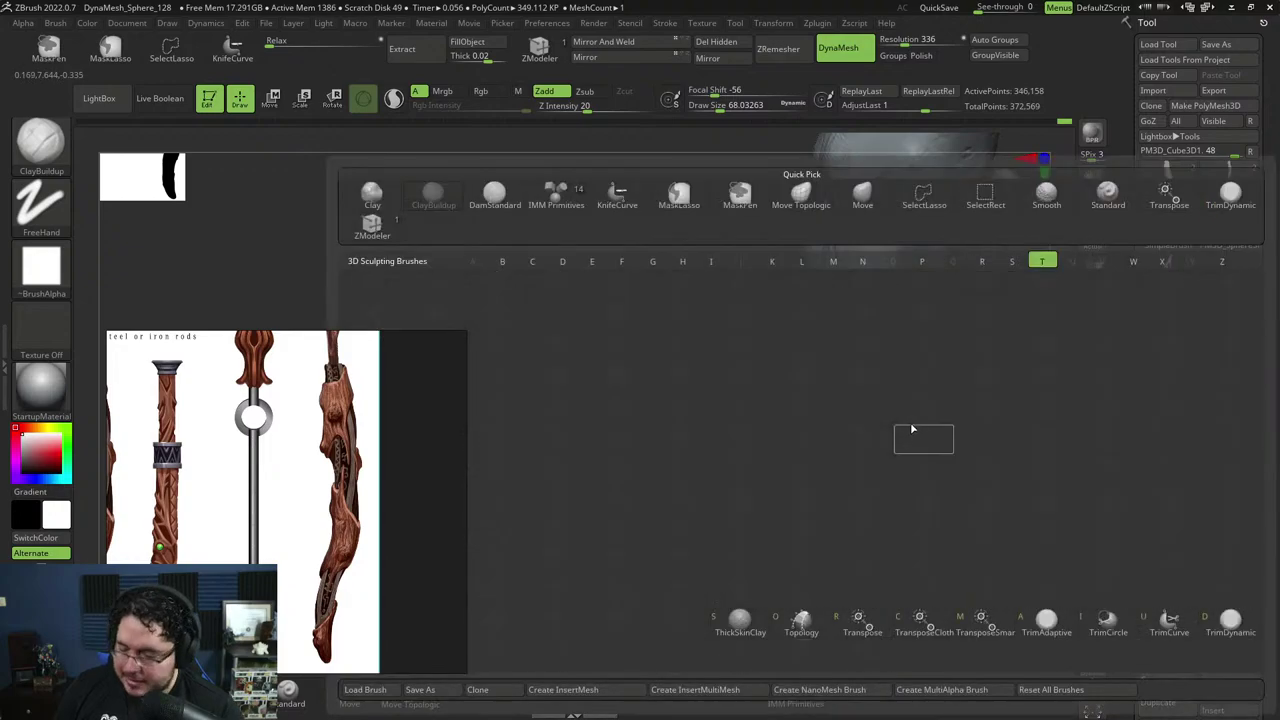
pyautogui.press('t')
pyautogui.press('d')
pyautogui.press('space')
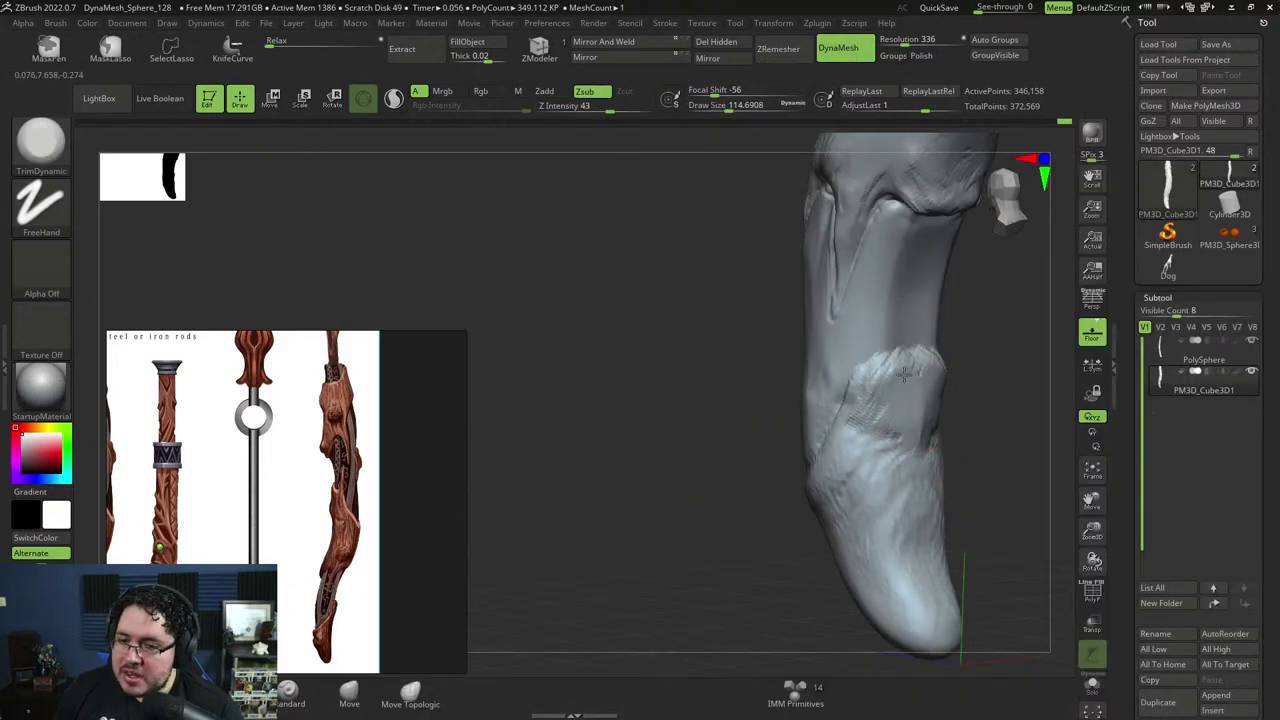
pyautogui.moveTo(910, 407)
pyautogui.mouseDown()
pyautogui.moveTo(912, 452)
pyautogui.moveTo(890, 468)
pyautogui.moveTo(842, 466)
pyautogui.mouseUp()
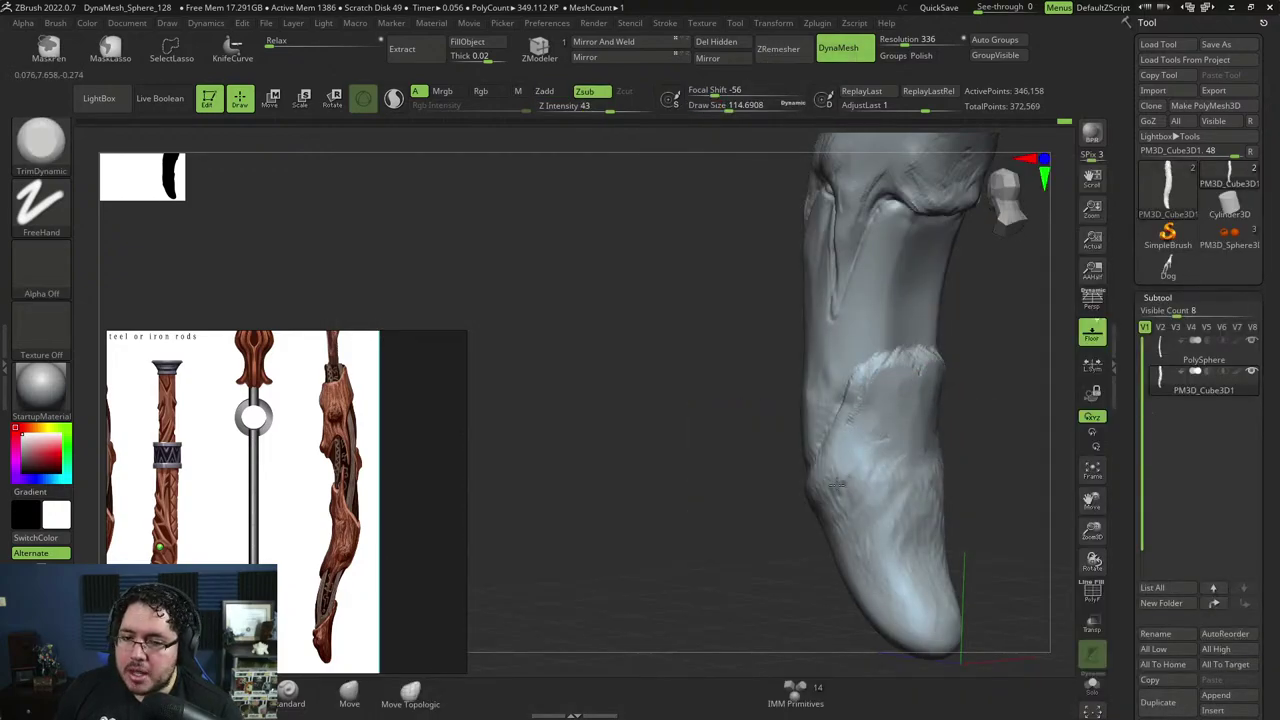
pyautogui.moveTo(778, 430)
pyautogui.mouseDown()
pyautogui.moveTo(935, 360)
pyautogui.moveTo(890, 370)
pyautogui.moveTo(863, 409)
pyautogui.mouseUp()
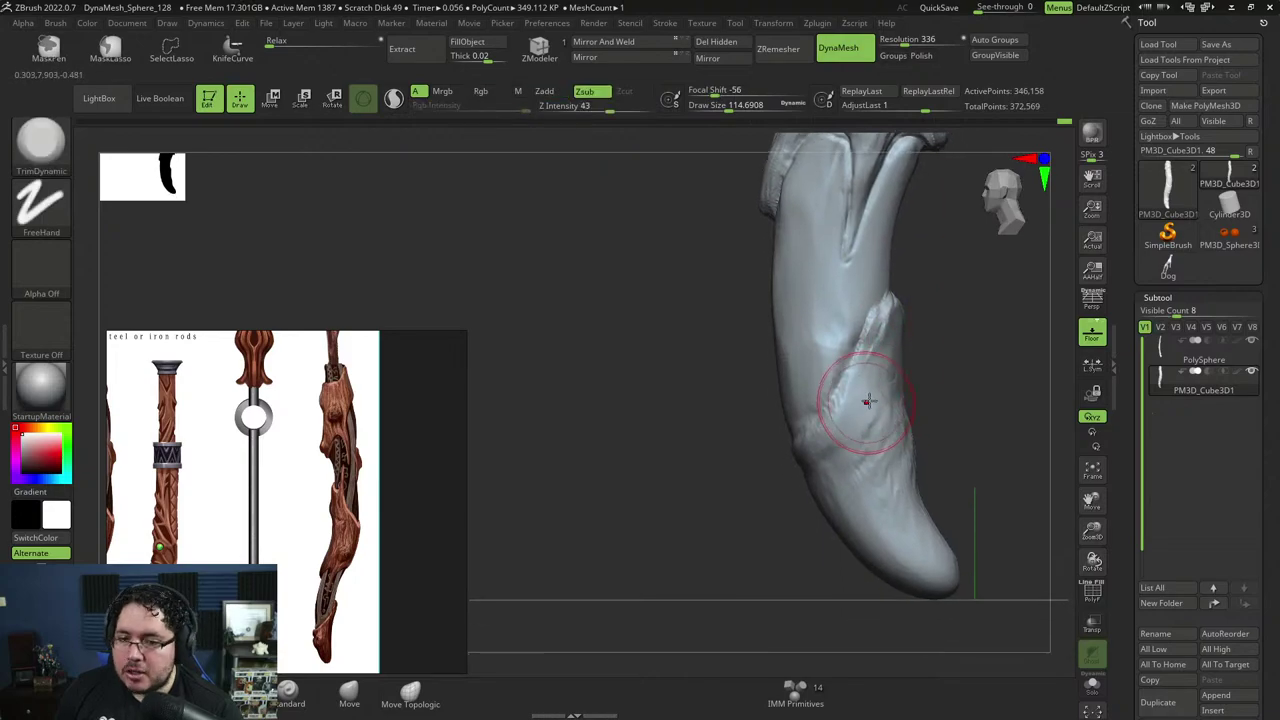
# Use TrimDynamic at a brush size of about 127 to trim the wand's lower end.
pyautogui.press('b')
pyautogui.press('c')
pyautogui.press('b')
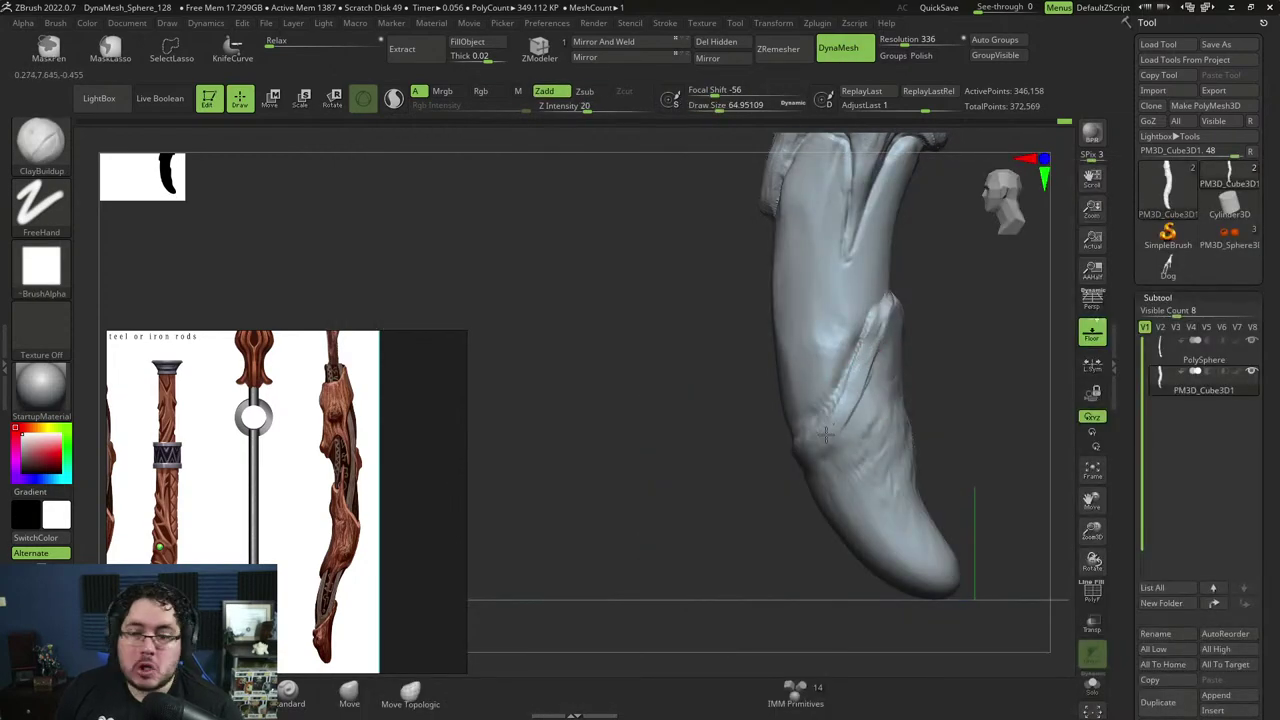
pyautogui.moveTo(759, 480); pyautogui.dragTo(762, 450)
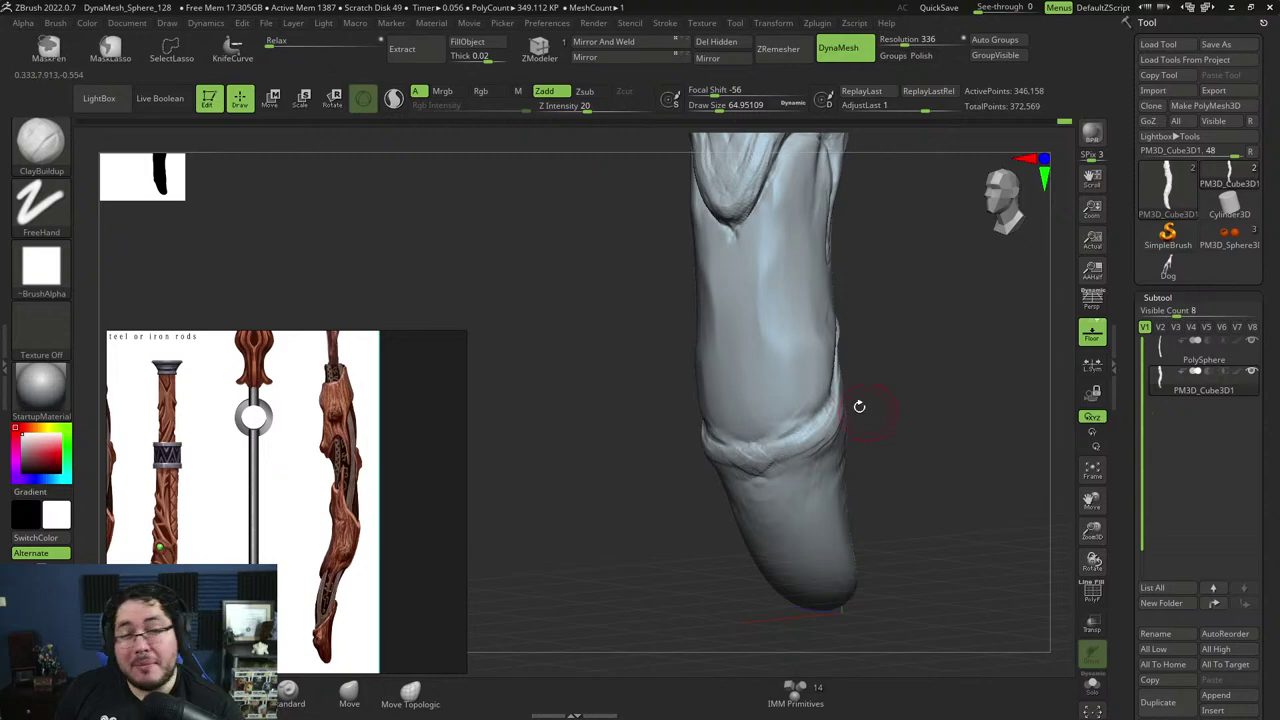
pyautogui.press('b')
pyautogui.press('t')
pyautogui.press('d')
pyautogui.press('space')
pyautogui.moveTo(826, 420); pyautogui.dragTo(840, 420)
pyautogui.moveTo(920, 425)
pyautogui.mouseDown()
pyautogui.moveTo(868, 430)
pyautogui.moveTo(857, 400)
pyautogui.mouseUp()
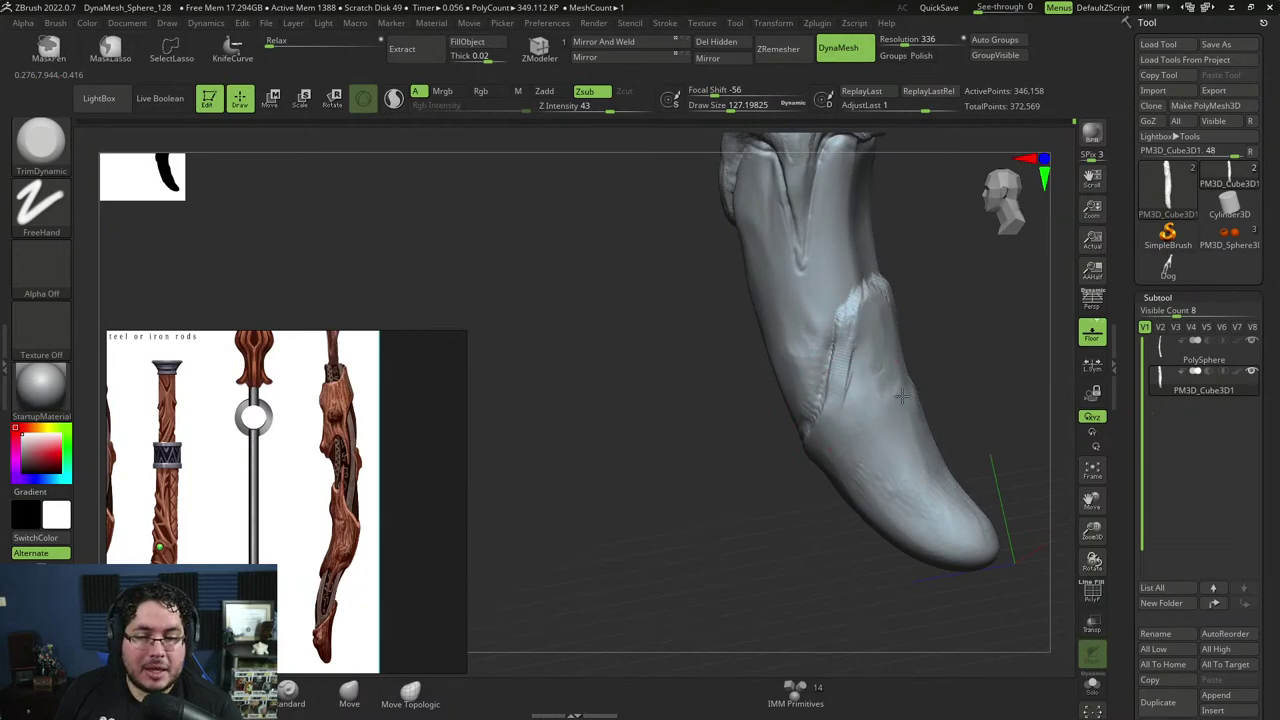
pyautogui.moveTo(877, 401)
pyautogui.mouseDown()
pyautogui.moveTo(907, 435)
pyautogui.moveTo(877, 383)
pyautogui.moveTo(903, 482)
pyautogui.moveTo(946, 497)
pyautogui.moveTo(938, 474)
pyautogui.mouseUp()
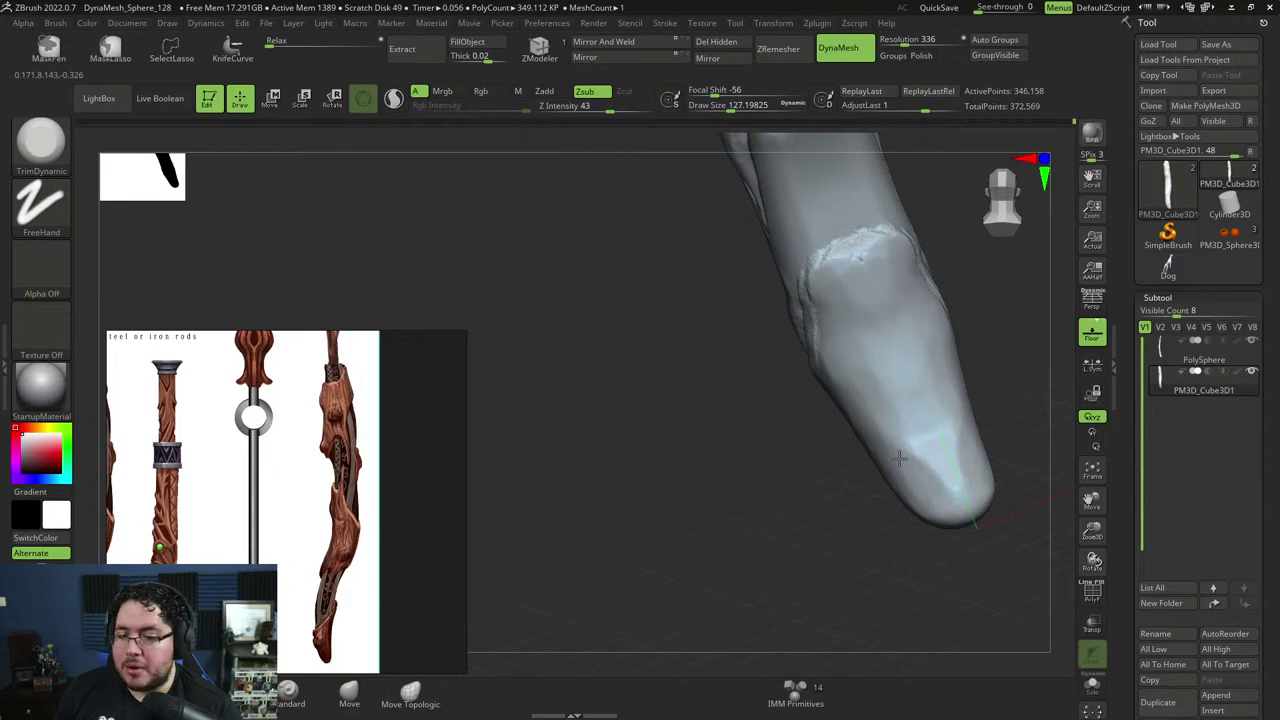
# Flatten the wand's tip from several angles, ending on a horizontal side view.
pyautogui.moveTo(760, 420); pyautogui.dragTo(857, 400)
pyautogui.moveTo(862, 472); pyautogui.dragTo(888, 477)
pyautogui.moveTo(961, 494); pyautogui.dragTo(953, 490)
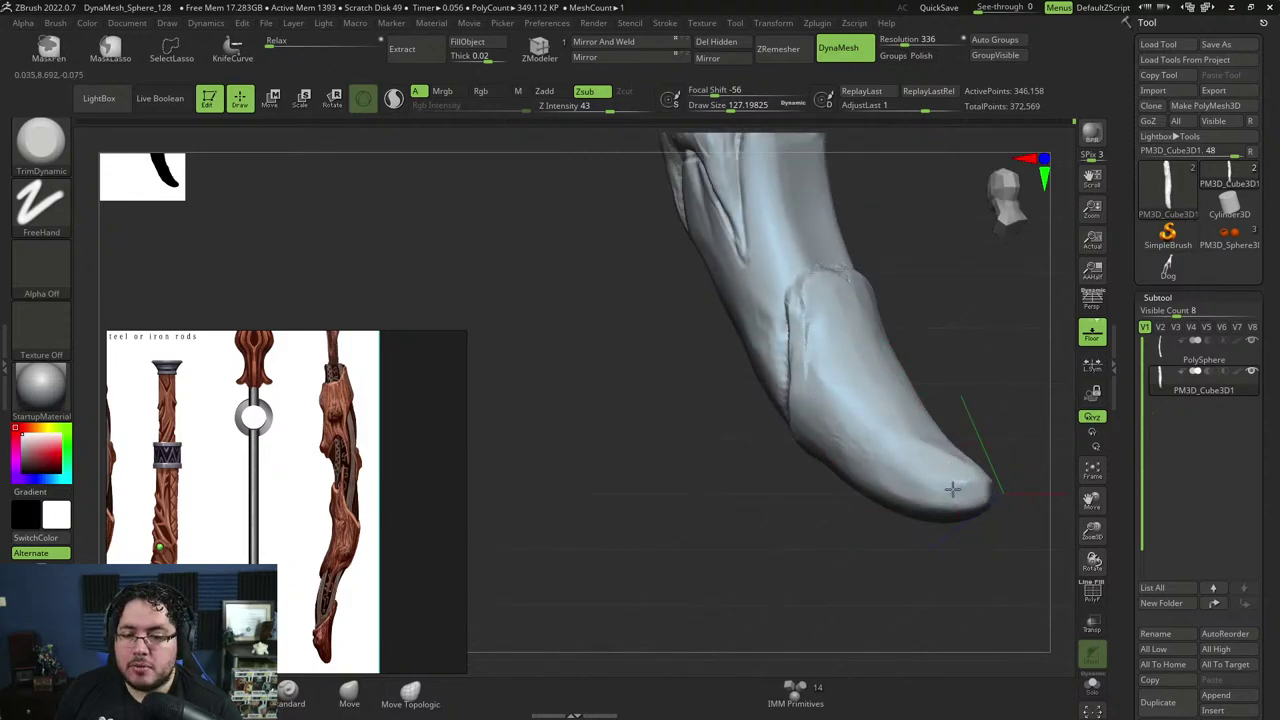
pyautogui.moveTo(948, 468); pyautogui.dragTo(937, 456, button='right')
pyautogui.moveTo(937, 456)
pyautogui.mouseDown()
pyautogui.moveTo(871, 399)
pyautogui.moveTo(919, 437)
pyautogui.mouseUp()
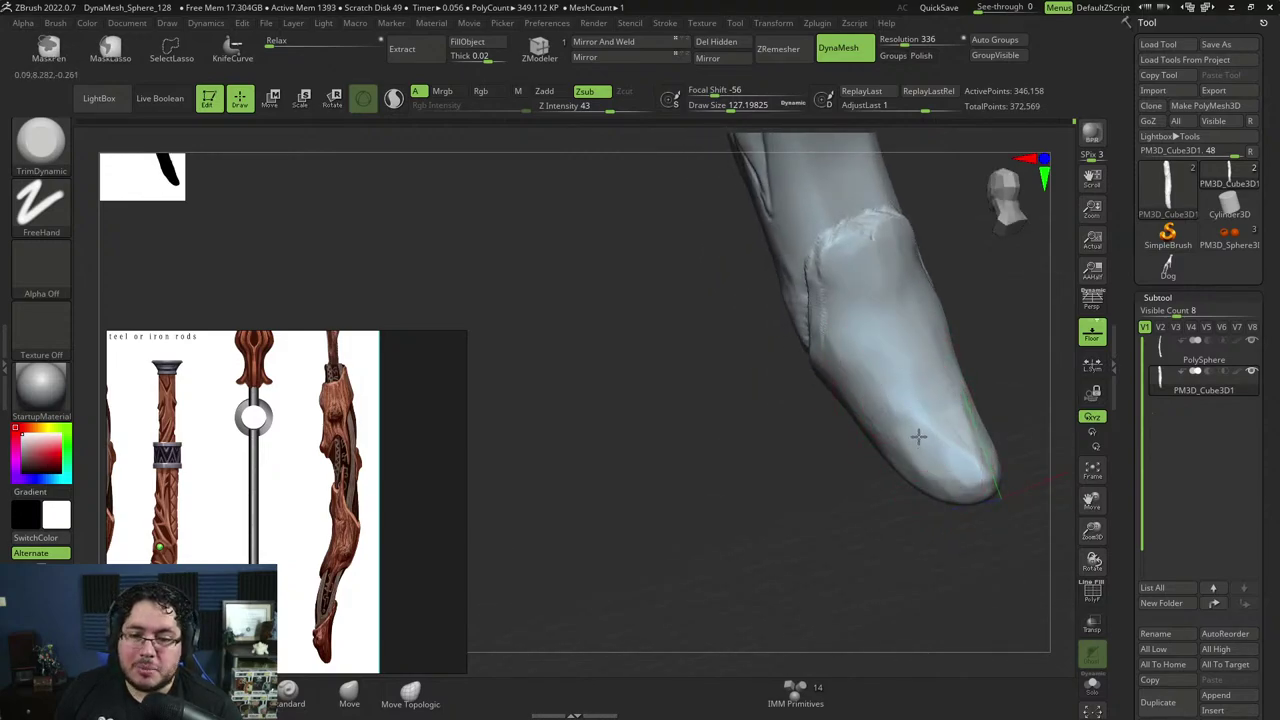
pyautogui.moveTo(882, 402)
pyautogui.mouseDown(button='right')
pyautogui.moveTo(877, 374)
pyautogui.moveTo(857, 403)
pyautogui.mouseUp(button='right')
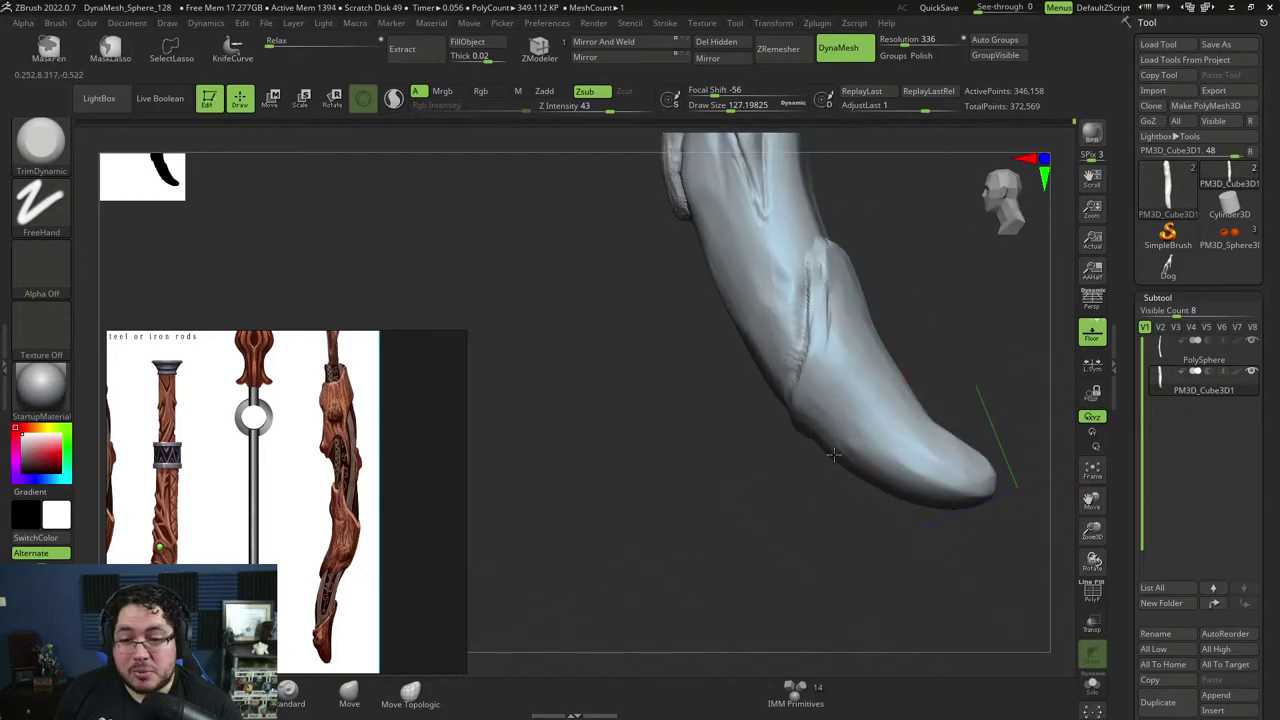
pyautogui.moveTo(833, 455); pyautogui.dragTo(843, 443, button='right')
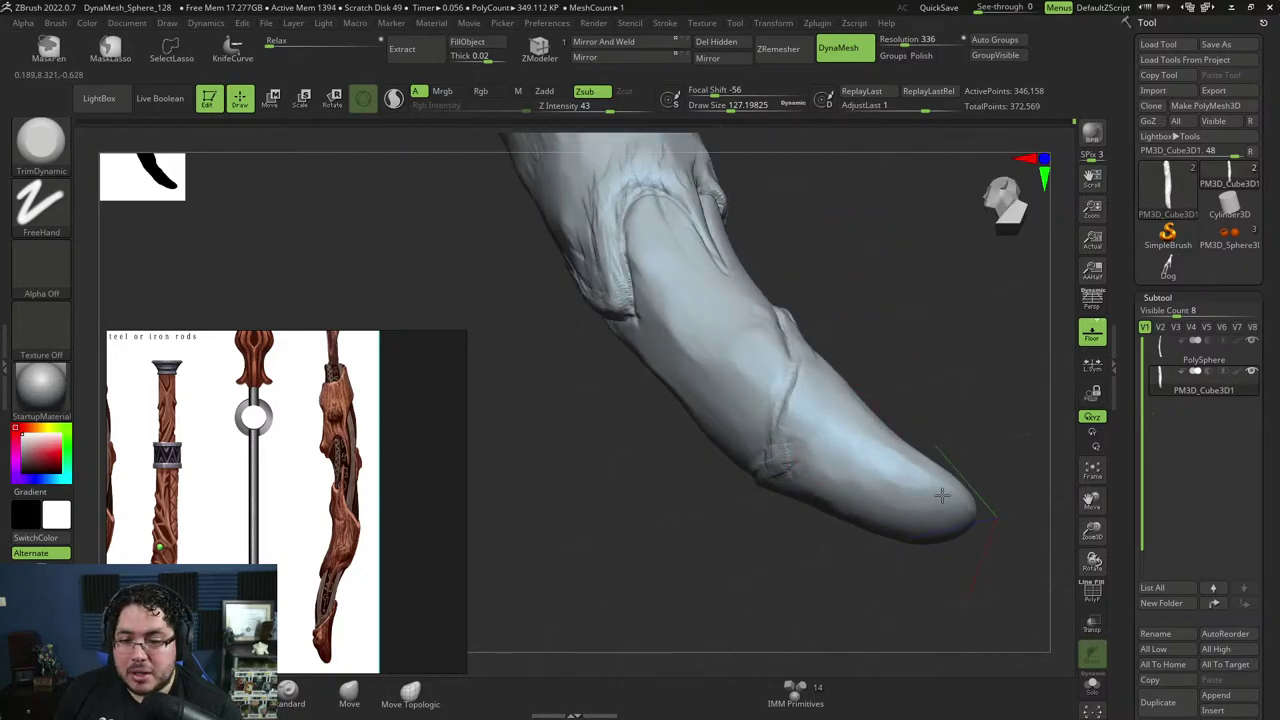
pyautogui.moveTo(904, 456); pyautogui.dragTo(800, 460, button='right')
# Switch to ClayBuildup and add striations beside the crease near the tip.
pyautogui.press('space')
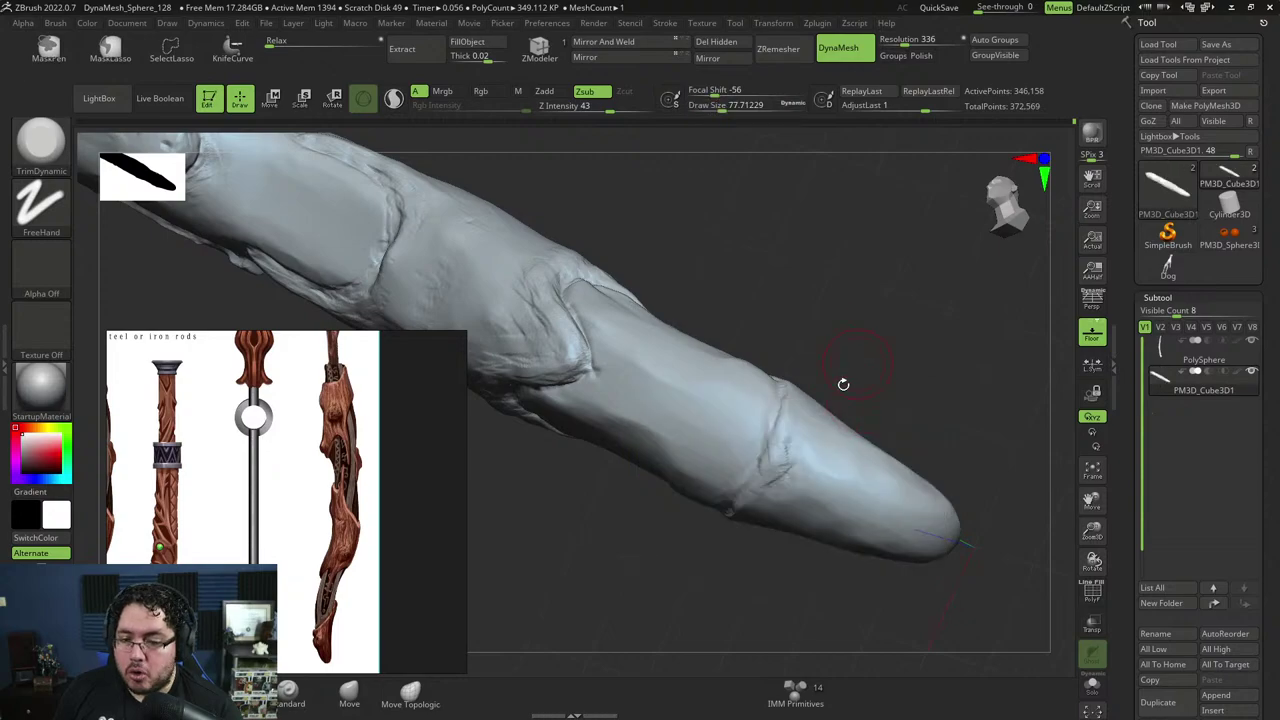
pyautogui.press('b')
pyautogui.press('c')
pyautogui.press('b')
pyautogui.moveTo(801, 447)
pyautogui.mouseDown()
pyautogui.moveTo(776, 490)
pyautogui.moveTo(770, 478)
pyautogui.moveTo(774, 494)
pyautogui.moveTo(786, 494)
pyautogui.moveTo(815, 420)
pyautogui.mouseUp()
pyautogui.press('space')
pyautogui.press('space')
pyautogui.press('space')
# Extend ClayBuildup striations below the crease toward the tip, undoing one smoothing stroke.
pyautogui.moveTo(880, 436); pyautogui.dragTo(814, 420, button='right')
pyautogui.moveTo(806, 424)
pyautogui.mouseDown()
pyautogui.moveTo(788, 448)
pyautogui.moveTo(777, 434)
pyautogui.mouseUp()
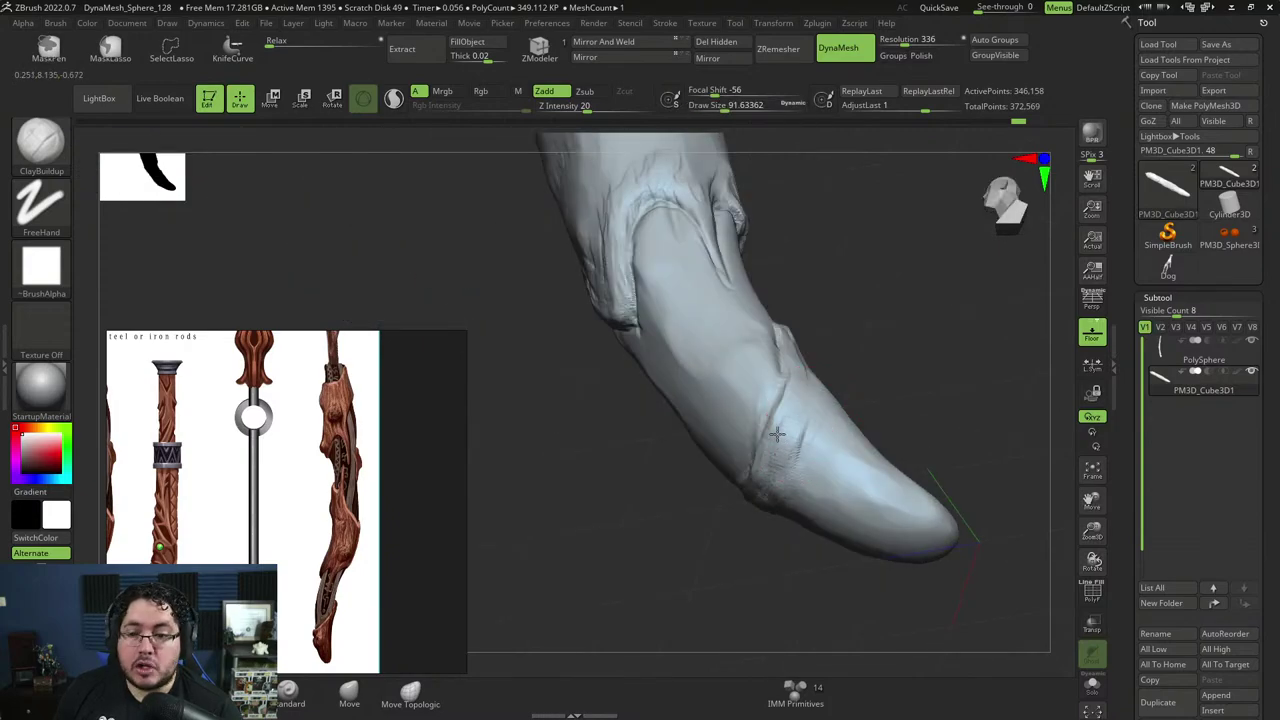
pyautogui.moveTo(792, 480)
pyautogui.mouseDown()
pyautogui.moveTo(826, 457)
pyautogui.moveTo(834, 504)
pyautogui.moveTo(896, 502)
pyautogui.mouseUp()
pyautogui.moveTo(910, 490)
pyautogui.mouseDown(button='right')
pyautogui.moveTo(874, 480)
pyautogui.moveTo(854, 428)
pyautogui.mouseUp(button='right')
pyautogui.moveTo(854, 428)
pyautogui.keyDown('shift'); pyautogui.mouseDown()
pyautogui.moveTo(815, 401)
pyautogui.moveTo(863, 466)
pyautogui.moveTo(817, 411)
pyautogui.moveTo(874, 445)
pyautogui.mouseUp(); pyautogui.keyUp('shift')
pyautogui.hotkey('ctrl', 'z')
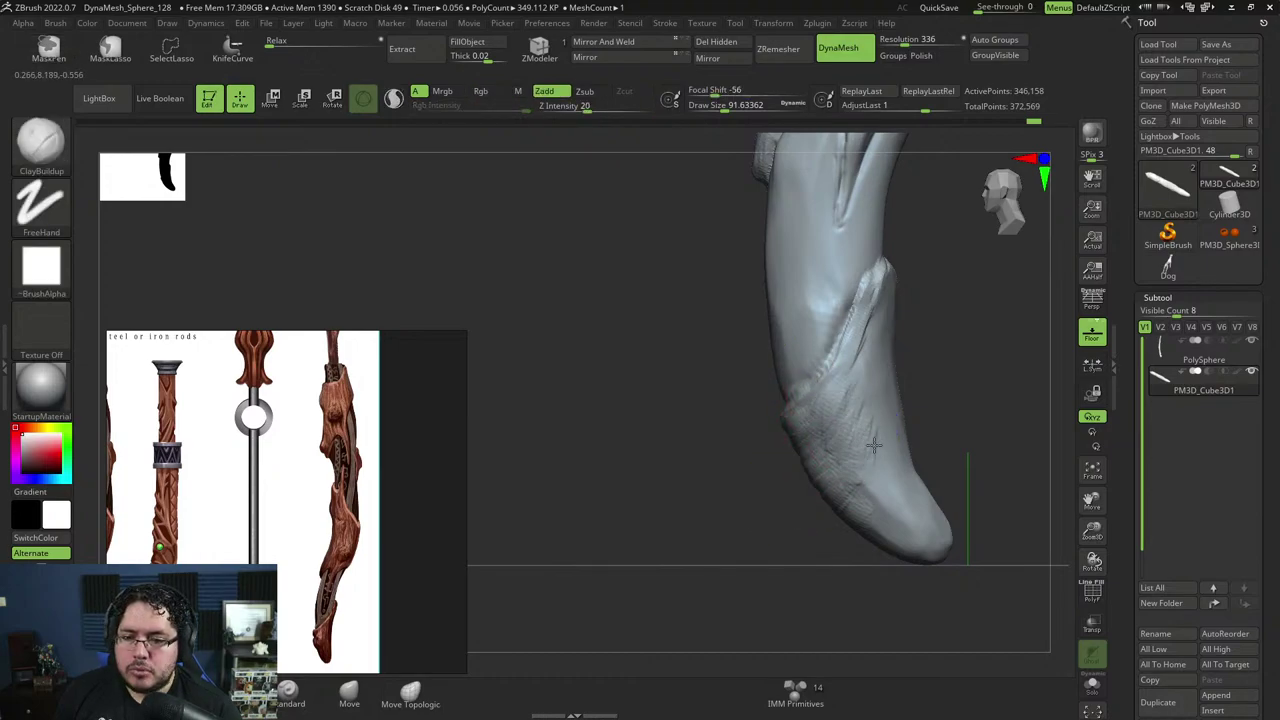
# Trim the surface near the tip flatter with TrimDynamic, checking front and three-quarter views.
pyautogui.moveTo(842, 395); pyautogui.dragTo(849, 409)
pyautogui.press('b')
pyautogui.press('t')
pyautogui.press('d')
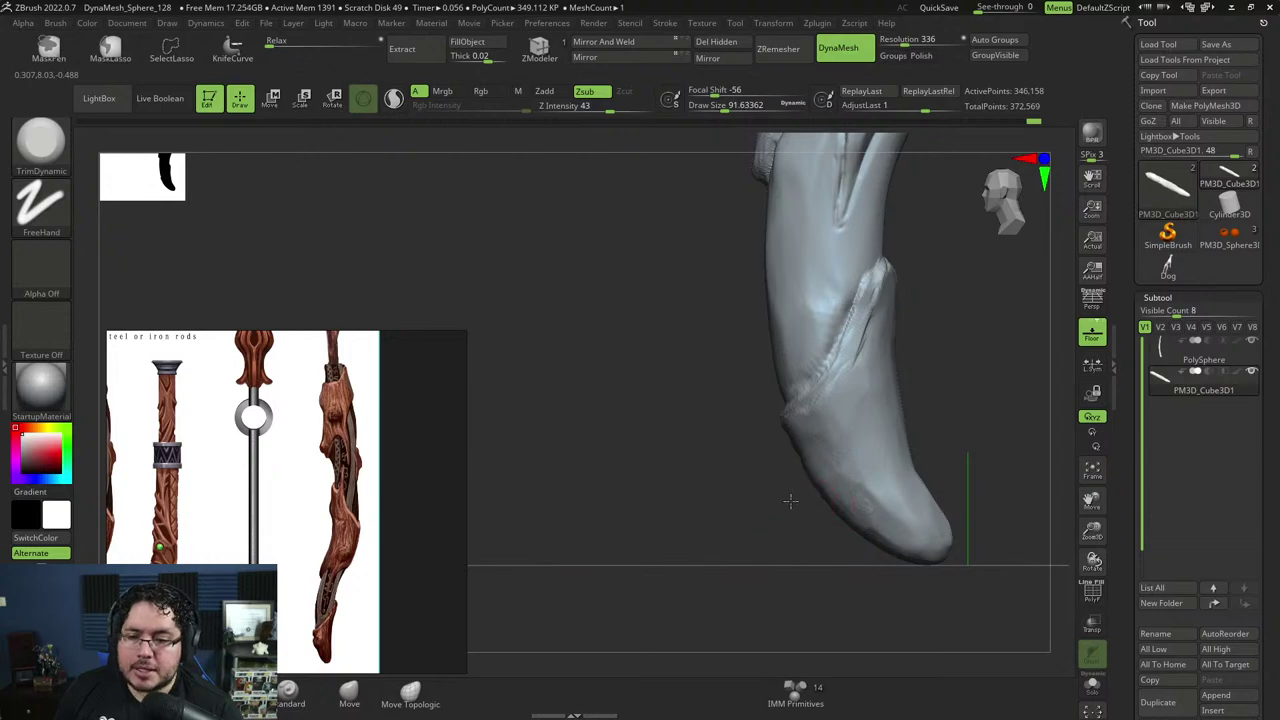
pyautogui.moveTo(790, 500); pyautogui.dragTo(790, 466)
pyautogui.moveTo(800, 536); pyautogui.dragTo(776, 508)
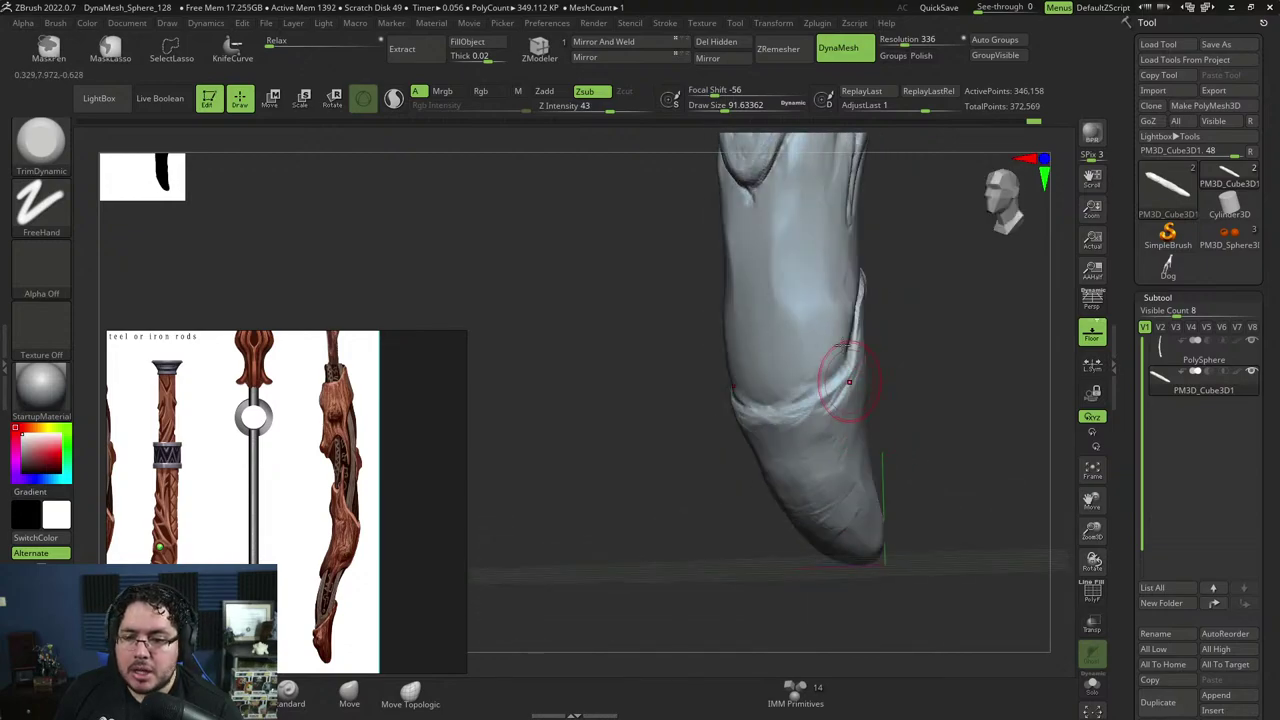
pyautogui.press('super')
pyautogui.press('super')
# Carve a DamStandard groove along the handle's ridge and orbit to check it.
pyautogui.press('b')
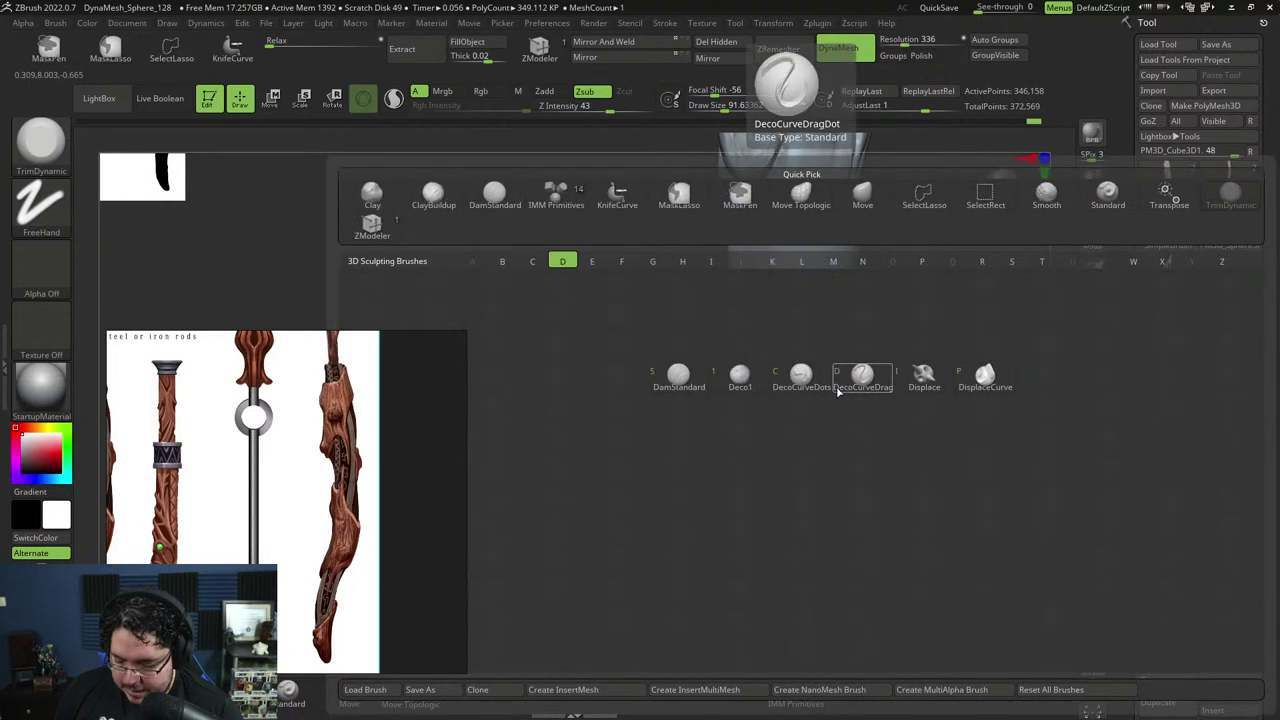
pyautogui.press('d')
pyautogui.press('s')
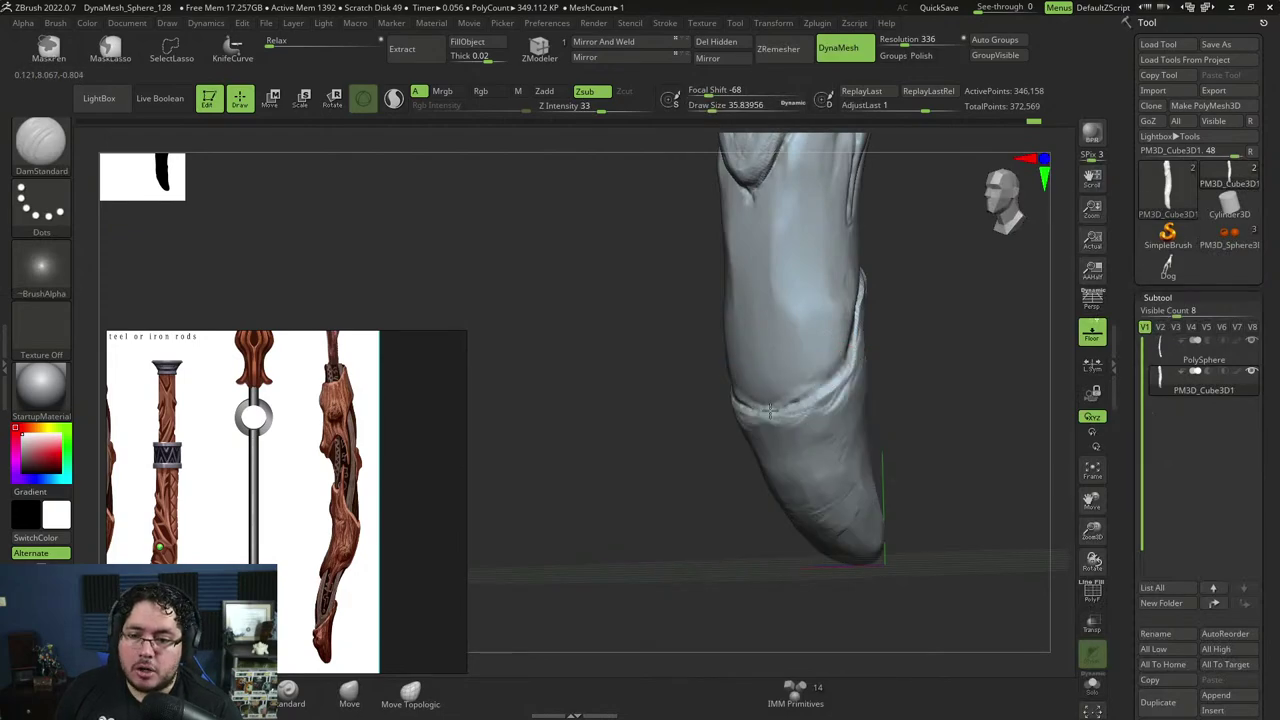
pyautogui.moveTo(781, 409); pyautogui.dragTo(853, 358)
pyautogui.moveTo(853, 358); pyautogui.dragTo(818, 380, button='right')
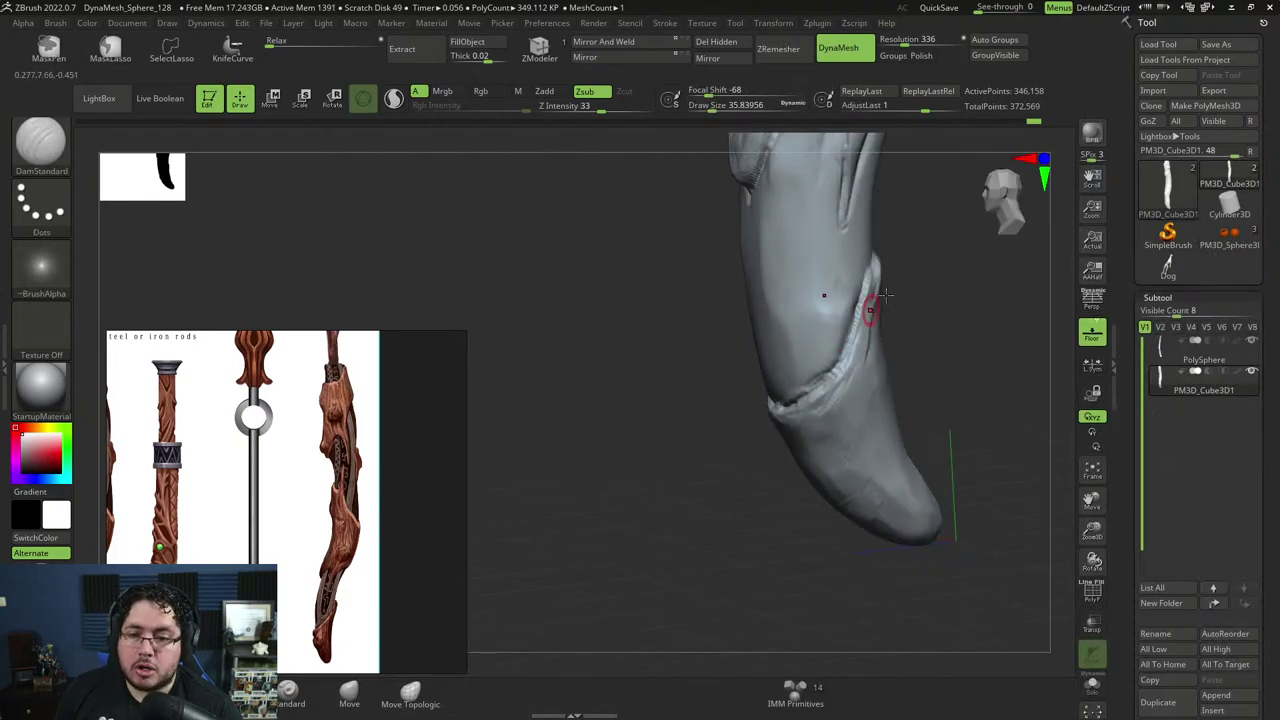
pyautogui.moveTo(886, 294); pyautogui.dragTo(863, 343)
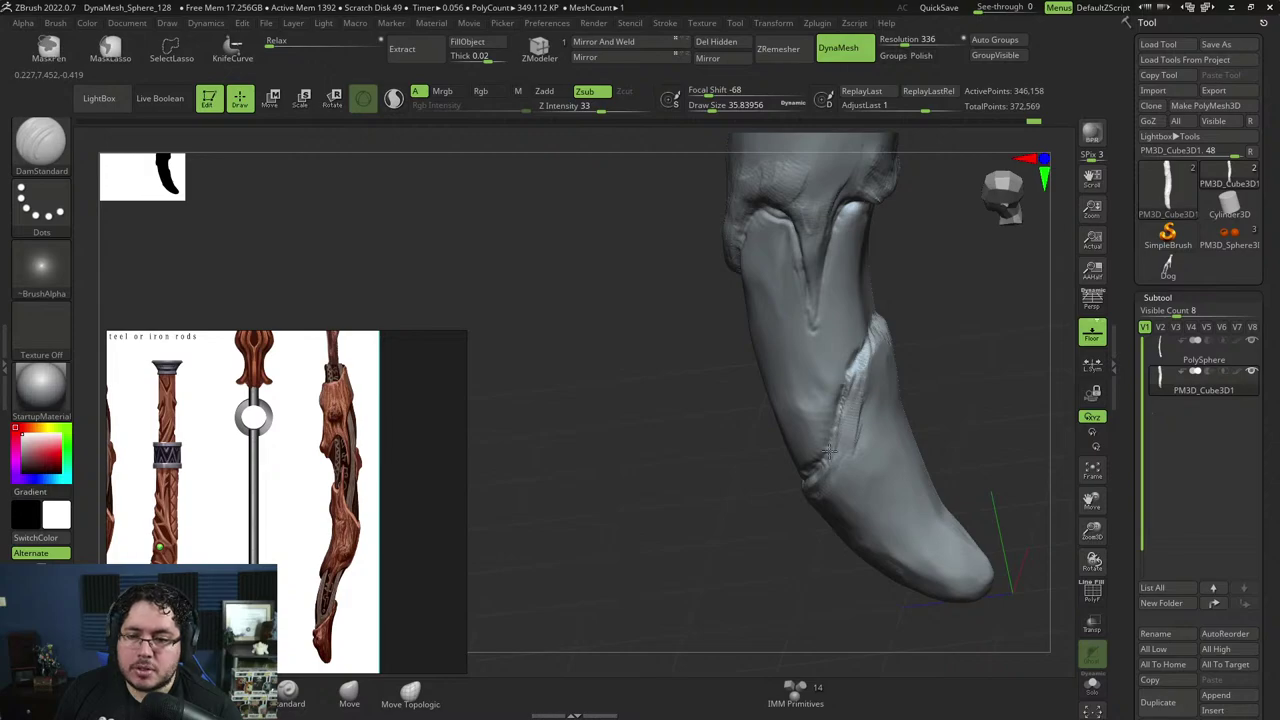
pyautogui.moveTo(828, 452); pyautogui.dragTo(881, 367)
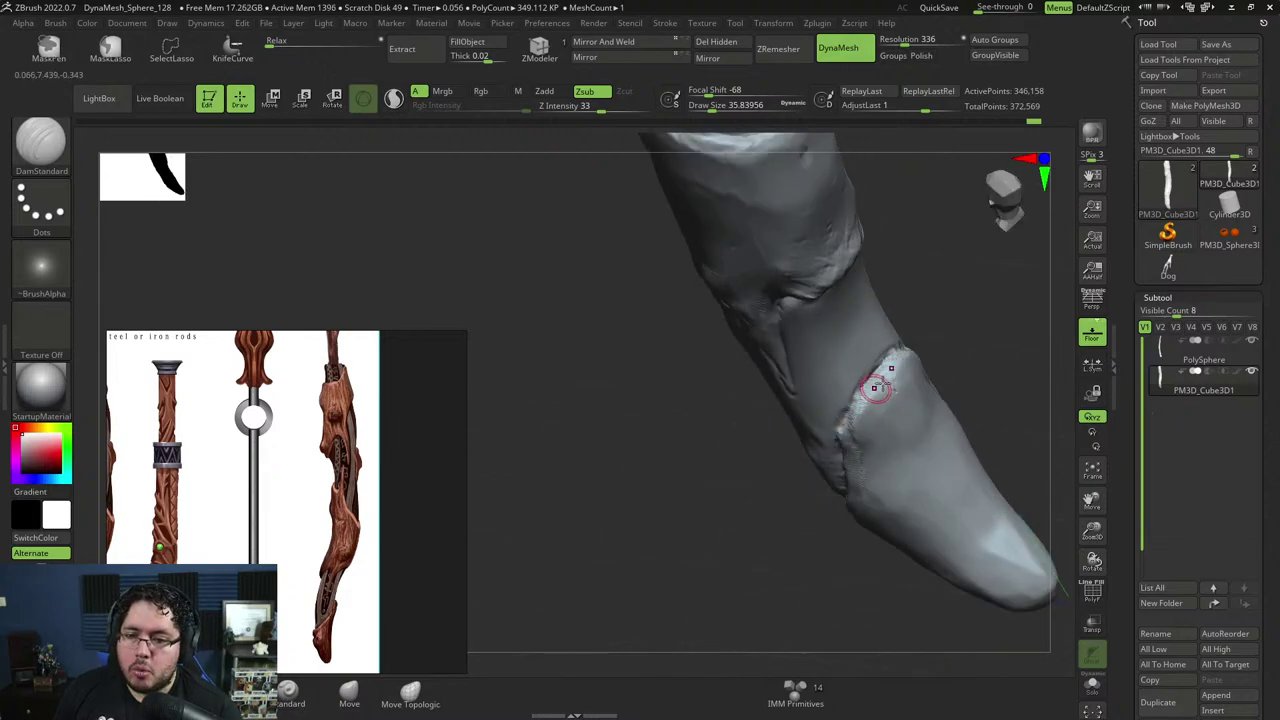
pyautogui.moveTo(846, 423); pyautogui.dragTo(916, 258)
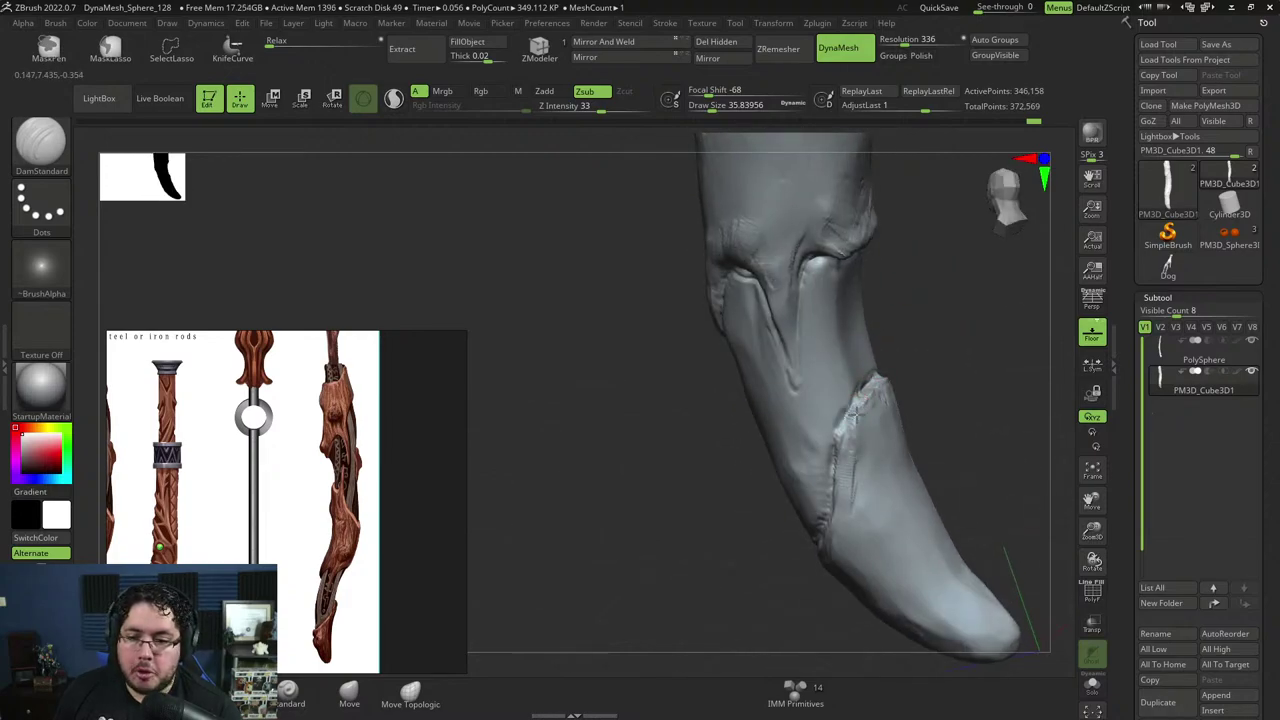
pyautogui.moveTo(927, 367); pyautogui.dragTo(856, 384)
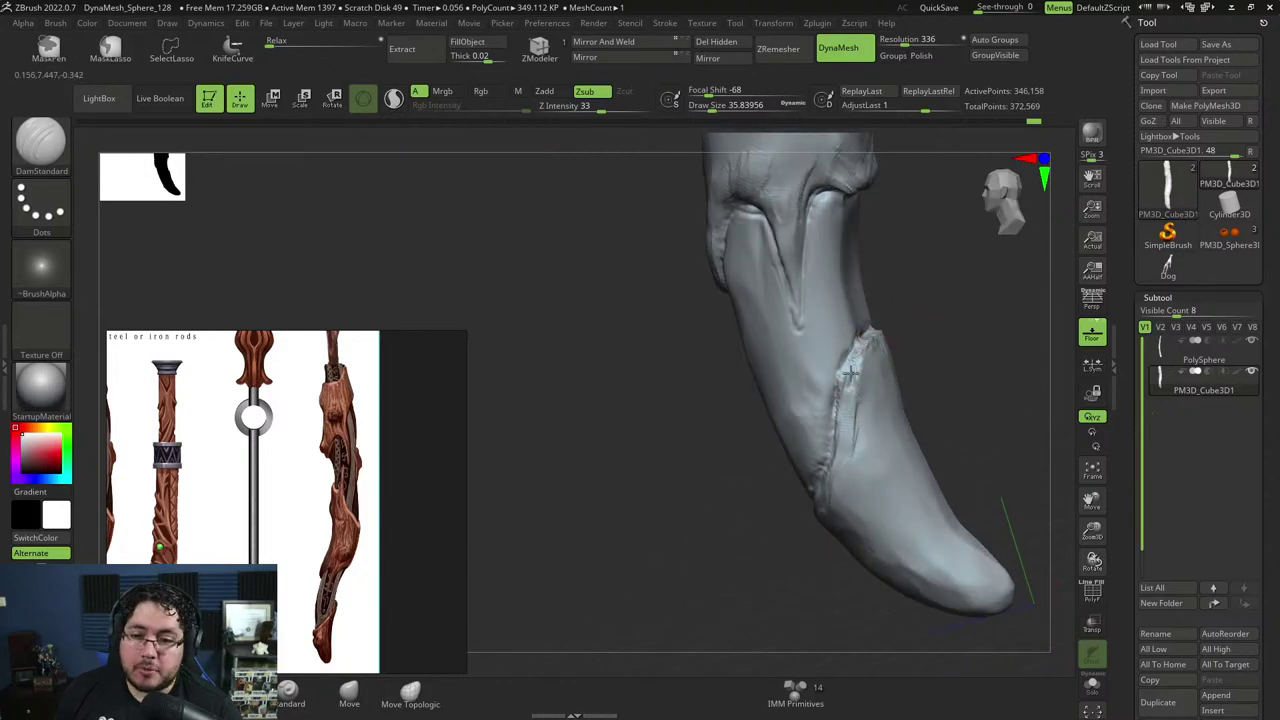
pyautogui.moveTo(846, 437); pyautogui.dragTo(870, 396)
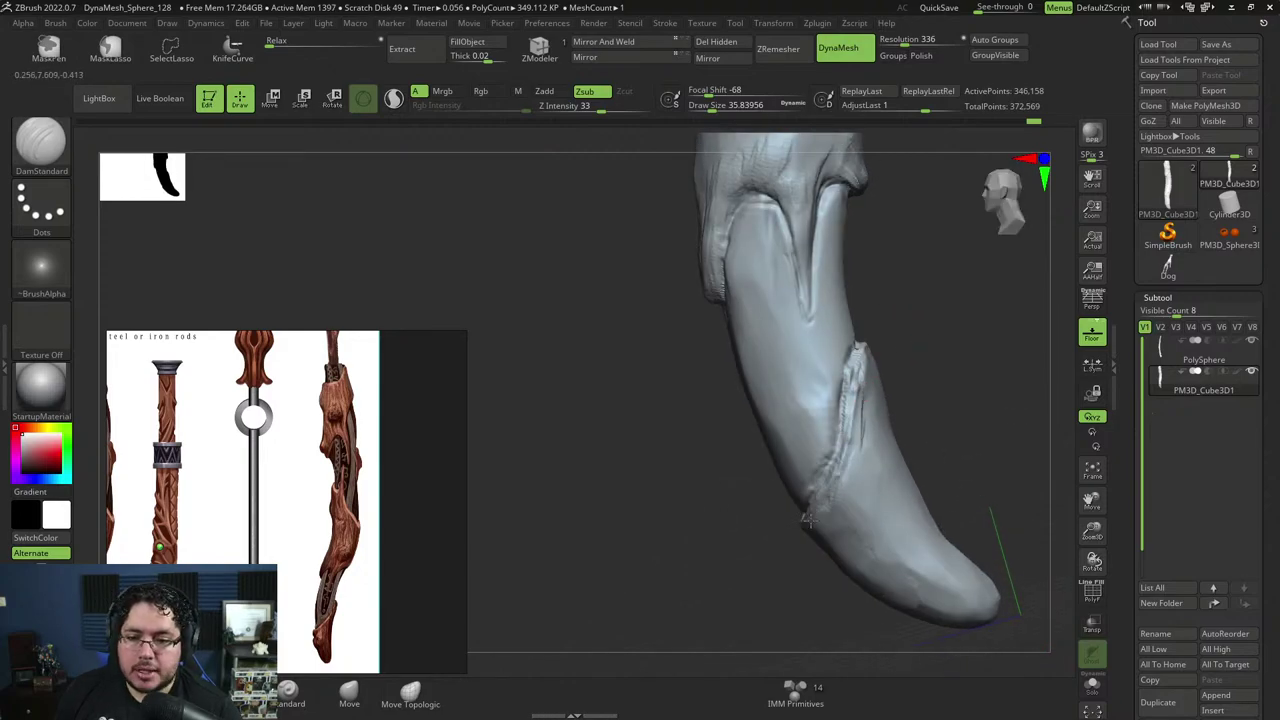
pyautogui.moveTo(808, 518); pyautogui.dragTo(860, 521, button='right')
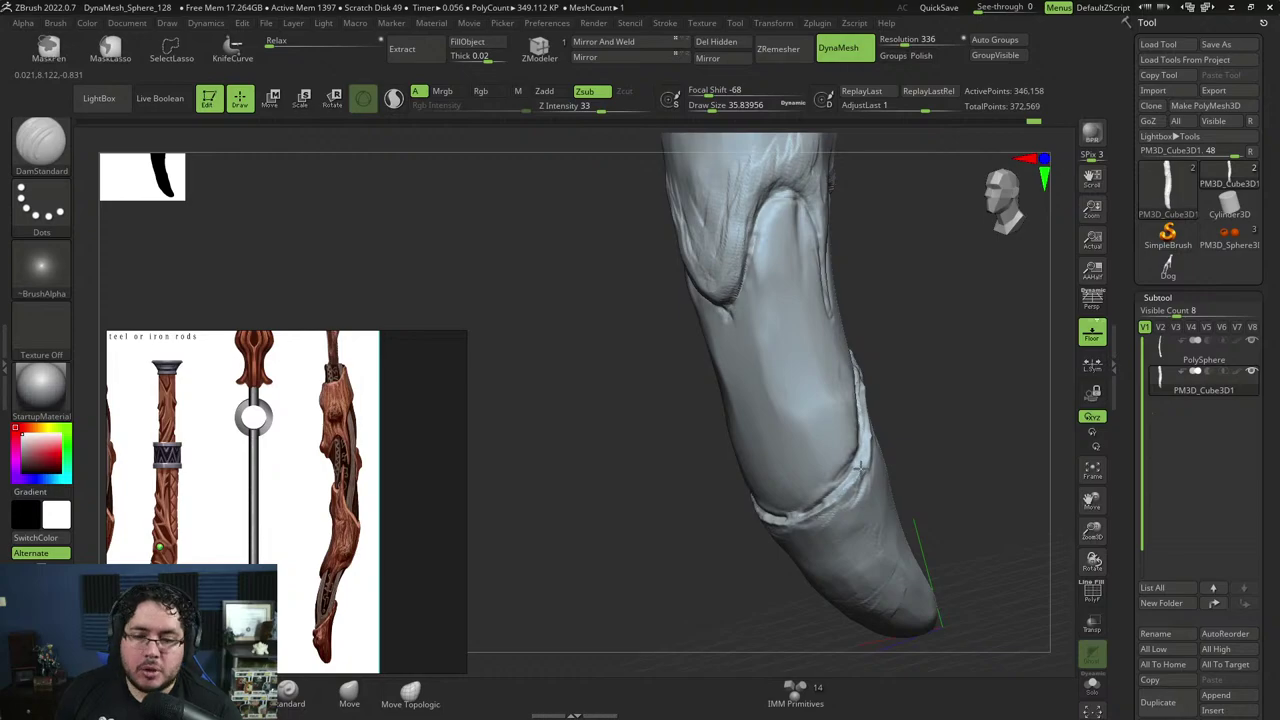
pyautogui.moveTo(848, 475); pyautogui.dragTo(800, 410, button='right')
pyautogui.keyDown('alt'); pyautogui.moveTo(880, 295); pyautogui.dragTo(885, 381, button='right'); pyautogui.keyUp('alt')
# Carve a groove along the upper crease, then inspect the grooves and the upper shaft.
pyautogui.moveTo(849, 291); pyautogui.dragTo(881, 313)
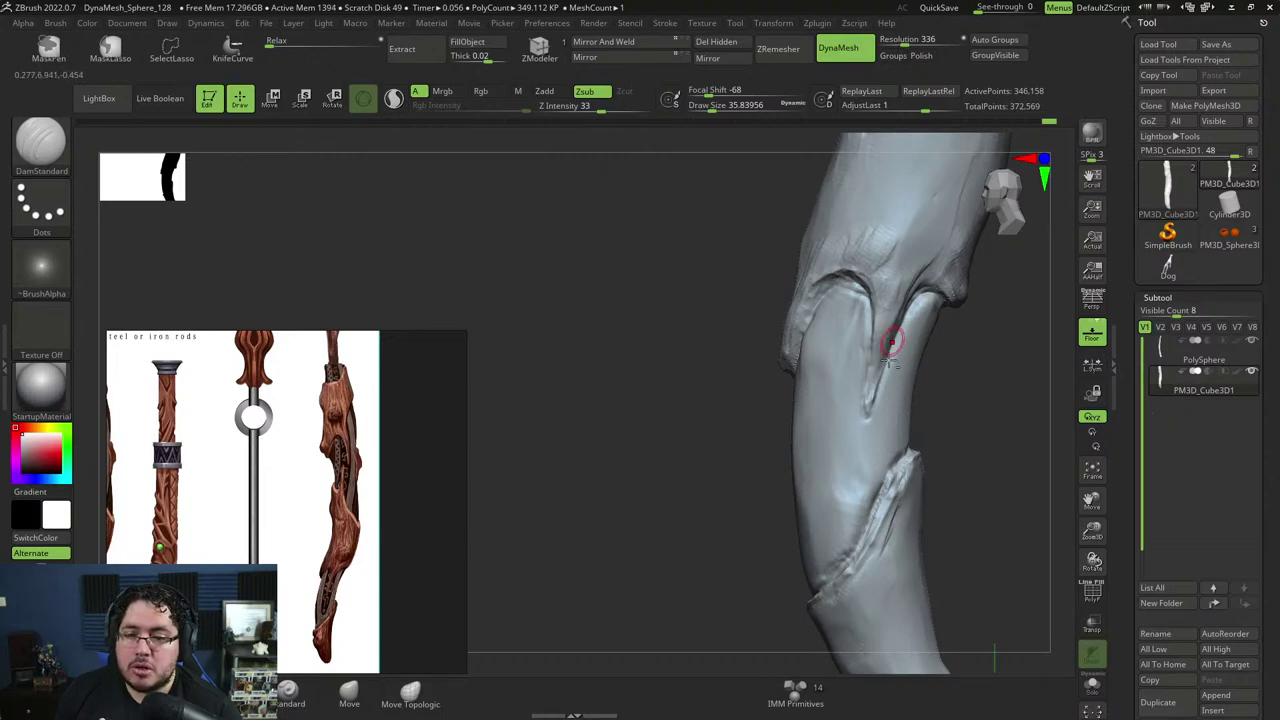
pyautogui.moveTo(997, 307)
pyautogui.mouseDown(button='right')
pyautogui.moveTo(968, 423)
pyautogui.moveTo(953, 409)
pyautogui.moveTo(963, 420)
pyautogui.mouseUp(button='right')
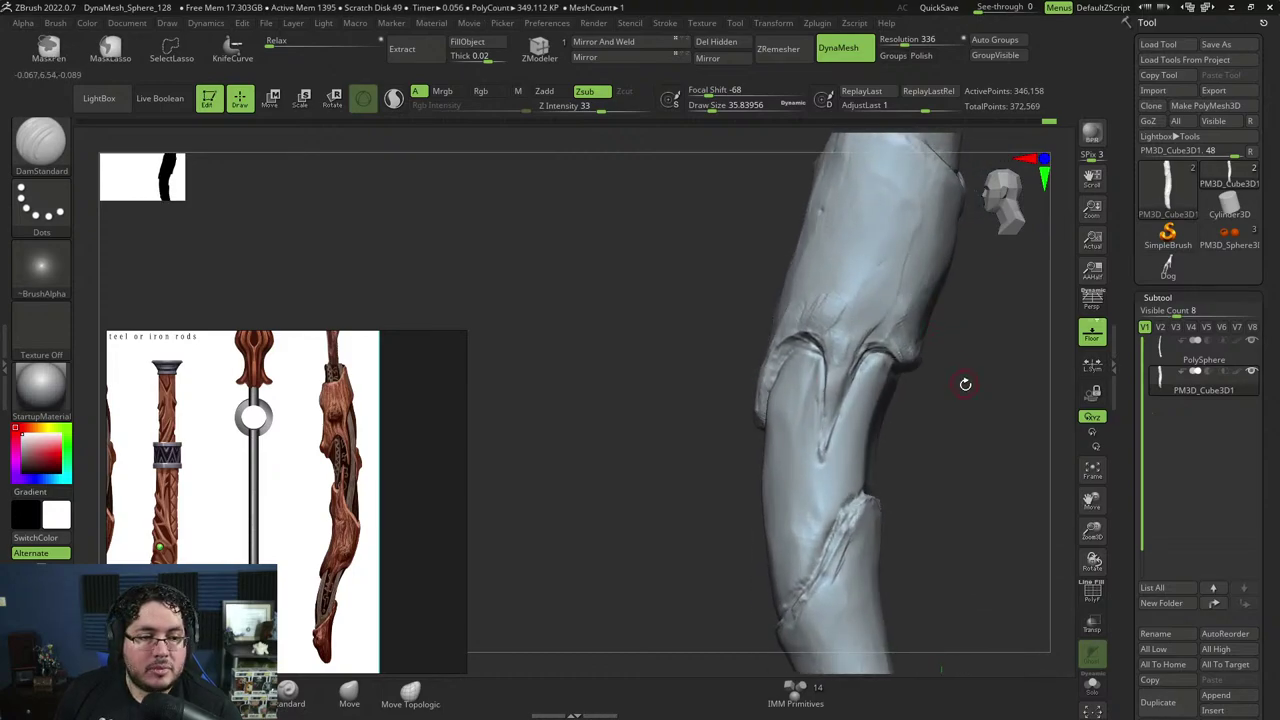
pyautogui.keyDown('alt'); pyautogui.moveTo(952, 378); pyautogui.dragTo(962, 441); pyautogui.keyUp('alt')
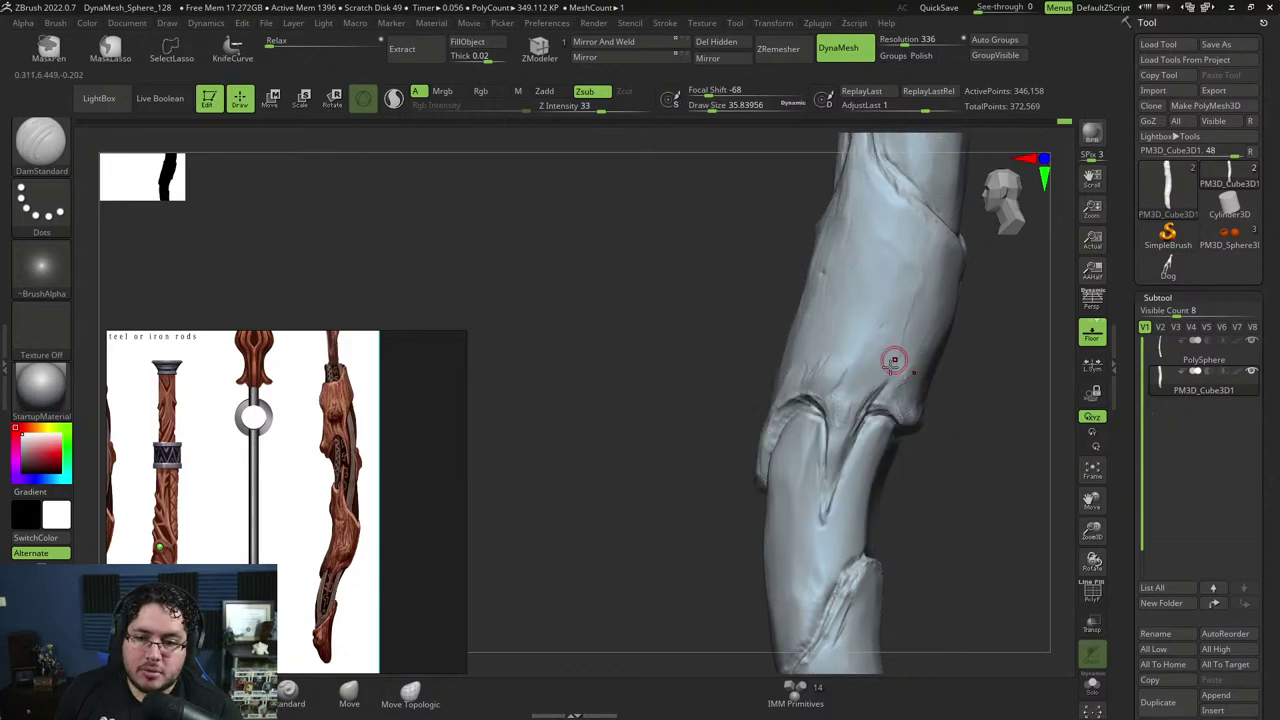
pyautogui.moveTo(911, 313)
pyautogui.mouseDown(button='right')
pyautogui.moveTo(966, 363)
pyautogui.moveTo(851, 400)
pyautogui.mouseUp(button='right')
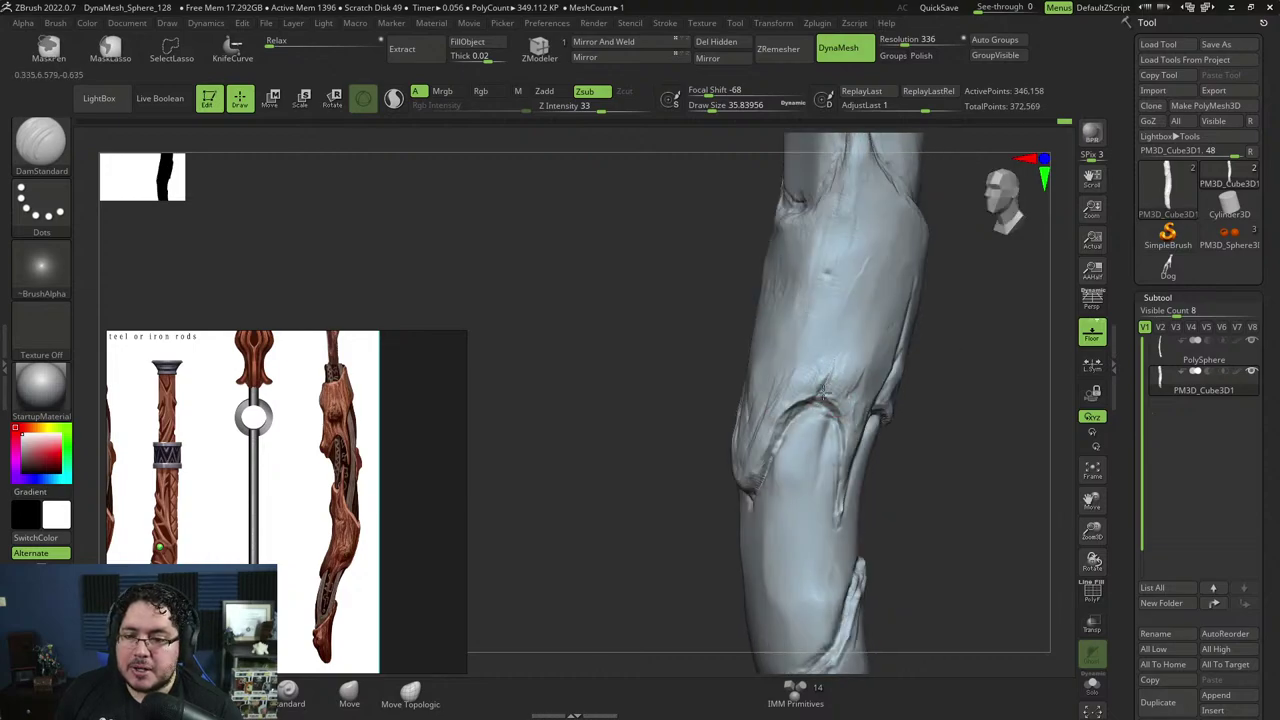
pyautogui.moveTo(958, 277); pyautogui.dragTo(917, 346, button='right')
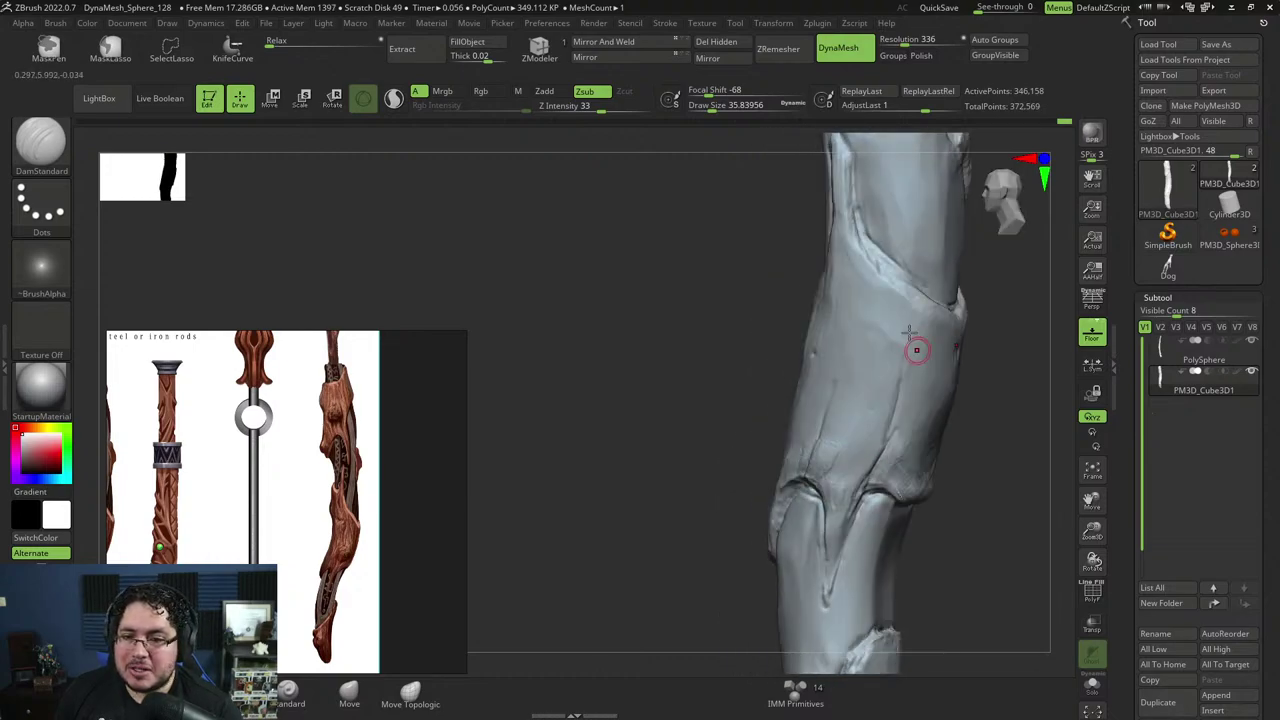
pyautogui.moveTo(980, 312); pyautogui.dragTo(966, 500, button='right')
pyautogui.moveTo(951, 409); pyautogui.dragTo(889, 337, button='right')
pyautogui.keyDown('alt'); pyautogui.moveTo(934, 251); pyautogui.dragTo(983, 439, button='right'); pyautogui.keyUp('alt')
pyautogui.keyDown('alt'); pyautogui.click(859, 356); pyautogui.keyUp('alt')
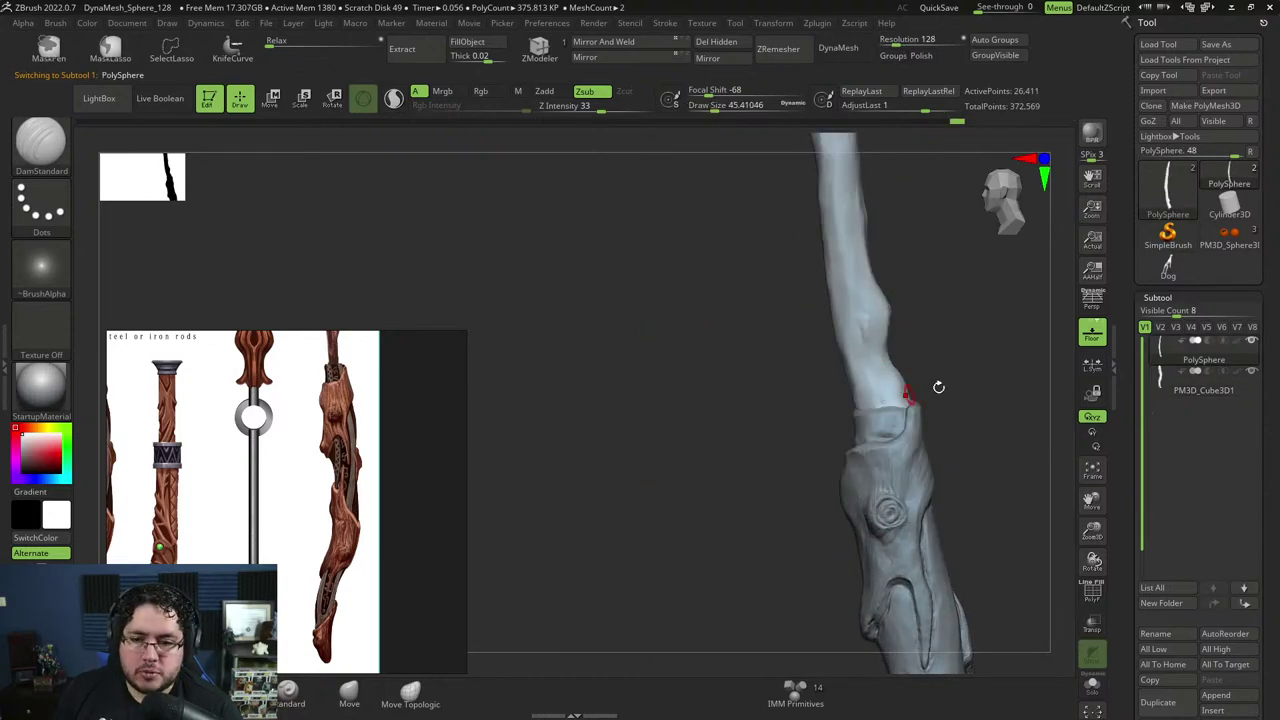
pyautogui.moveTo(938, 387)
pyautogui.mouseDown(button='right')
pyautogui.moveTo(937, 349)
pyautogui.moveTo(960, 407)
pyautogui.moveTo(943, 394)
pyautogui.moveTo(957, 451)
pyautogui.moveTo(930, 328)
pyautogui.moveTo(926, 389)
pyautogui.moveTo(918, 381)
pyautogui.mouseUp(button='right')
pyautogui.moveTo(928, 403); pyautogui.dragTo(913, 383)
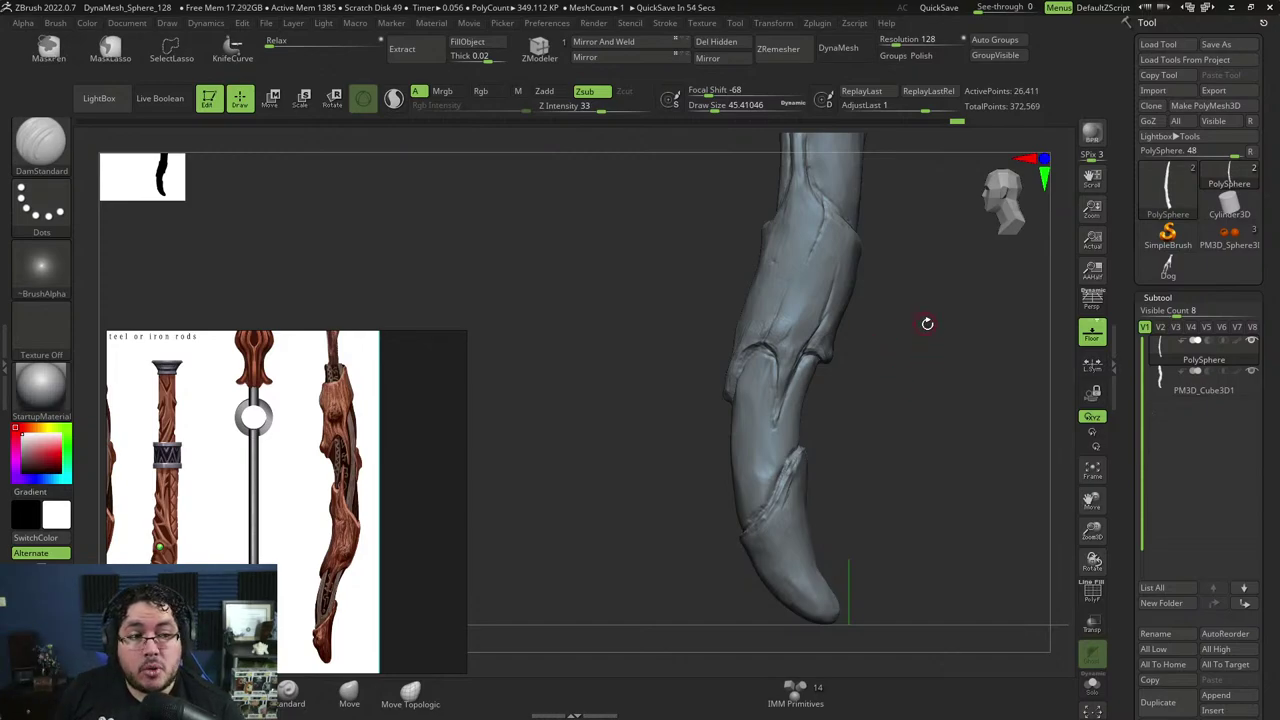
pyautogui.moveTo(931, 394); pyautogui.dragTo(942, 405)
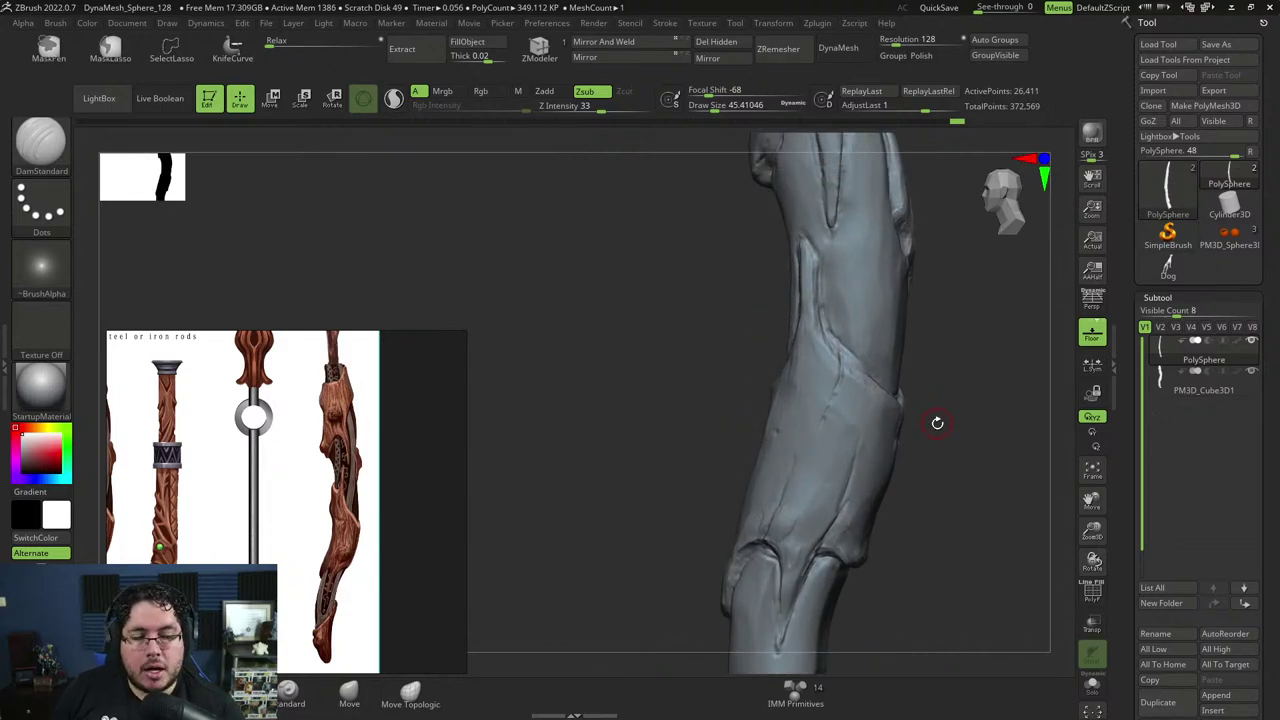
pyautogui.moveTo(959, 433); pyautogui.dragTo(932, 365)
pyautogui.keyDown('alt'); pyautogui.click(872, 420); pyautogui.keyUp('alt')
pyautogui.keyDown('alt'); pyautogui.moveTo(914, 440); pyautogui.dragTo(906, 318); pyautogui.keyUp('alt')
pyautogui.keyDown('alt'); pyautogui.moveTo(903, 505); pyautogui.dragTo(895, 426); pyautogui.keyUp('alt')
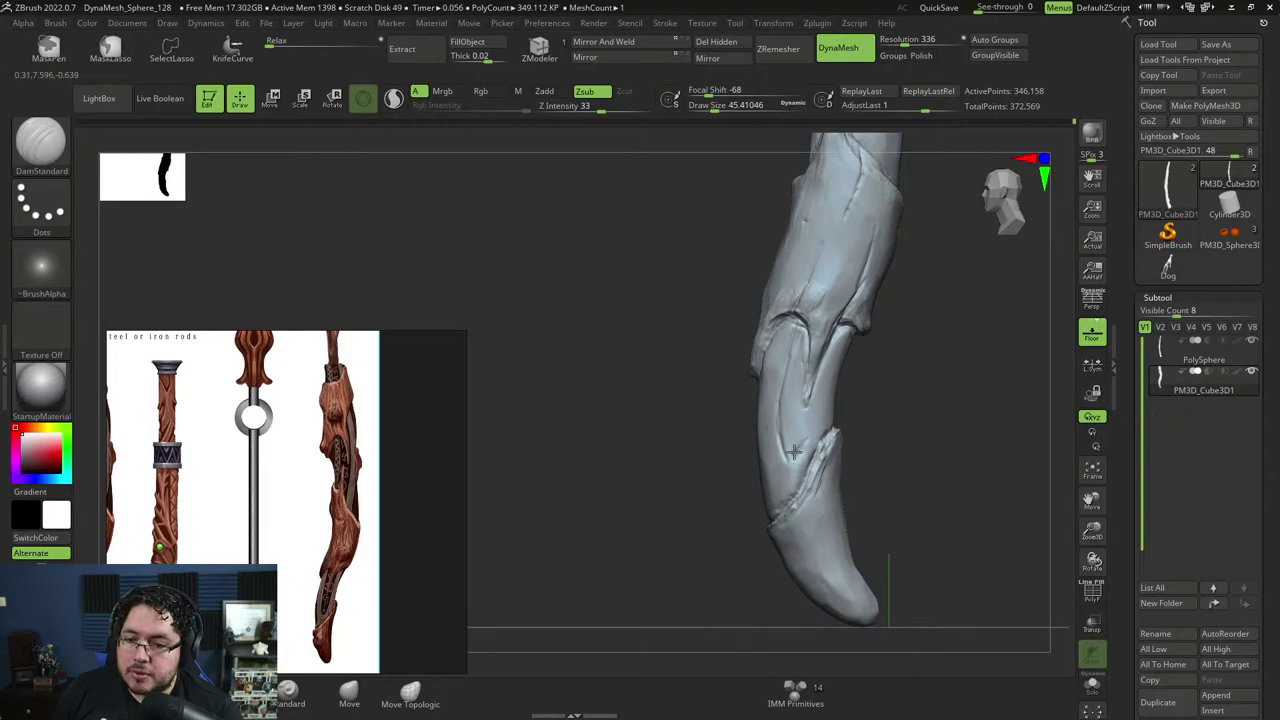
# Deepen the DamStandard groove down to its V tip and inspect it from several sides.
pyautogui.moveTo(780, 407); pyautogui.dragTo(795, 451)
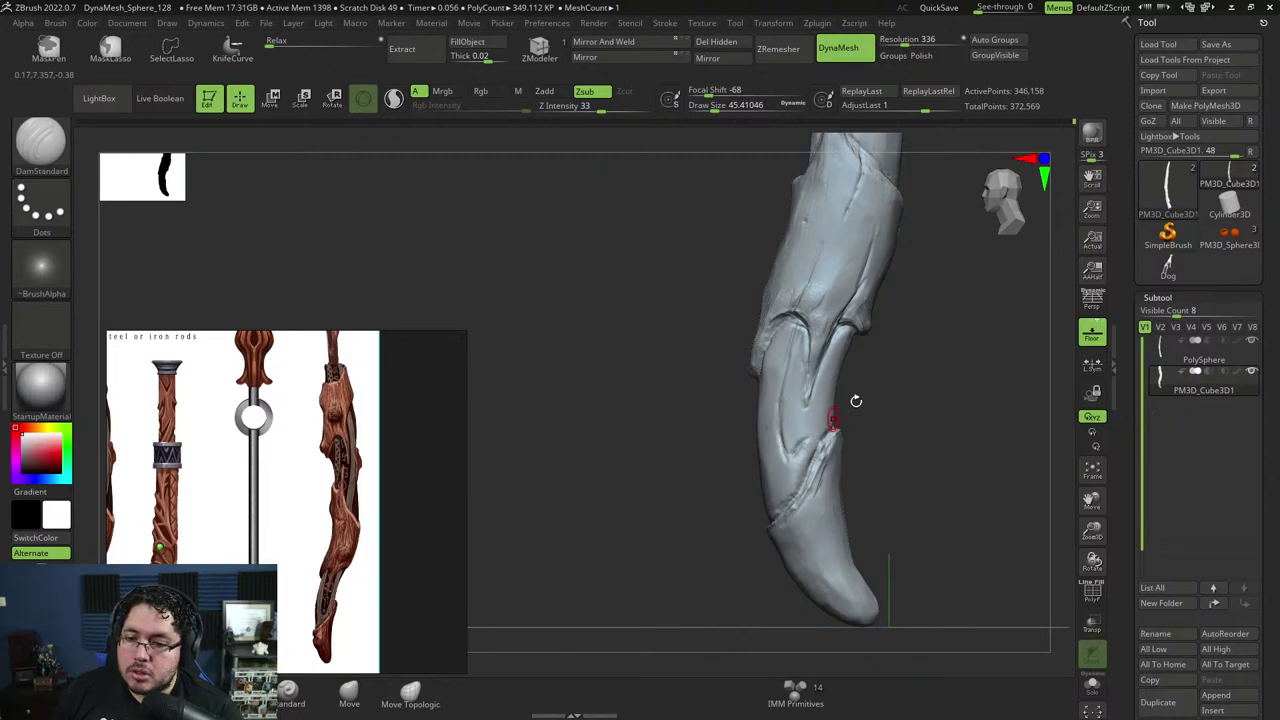
pyautogui.moveTo(860, 396); pyautogui.dragTo(840, 401)
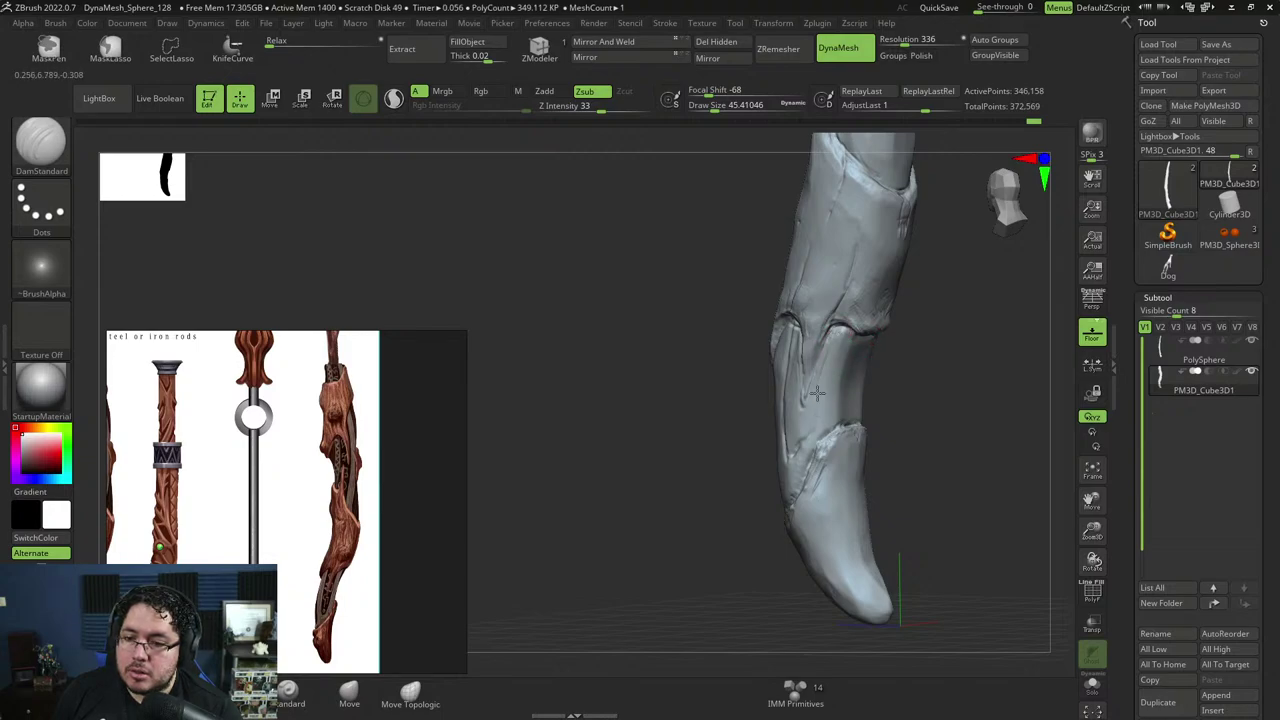
pyautogui.moveTo(835, 338)
pyautogui.mouseDown(button='right')
pyautogui.moveTo(914, 366)
pyautogui.moveTo(894, 277)
pyautogui.moveTo(894, 363)
pyautogui.moveTo(904, 342)
pyautogui.moveTo(891, 474)
pyautogui.moveTo(920, 351)
pyautogui.moveTo(866, 306)
pyautogui.mouseUp(button='right')
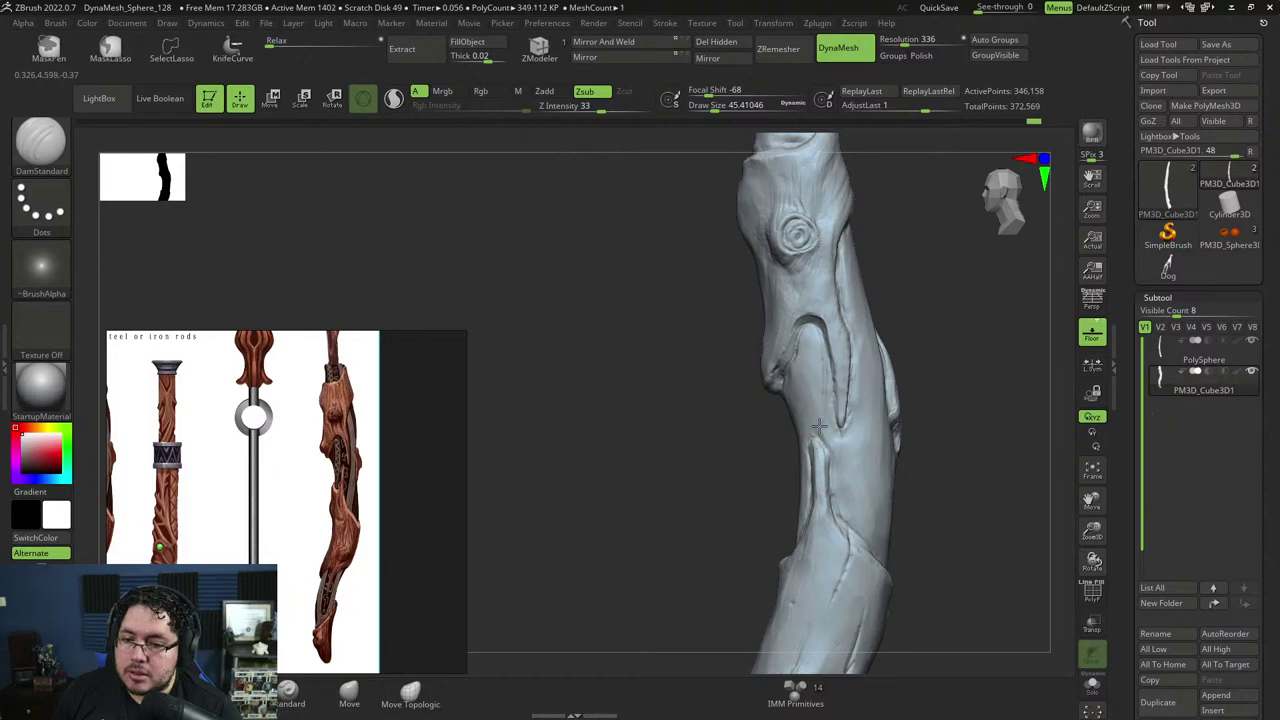
pyautogui.moveTo(820, 318)
pyautogui.mouseDown(button='right')
pyautogui.moveTo(909, 271)
pyautogui.moveTo(913, 314)
pyautogui.moveTo(875, 402)
pyautogui.mouseUp(button='right')
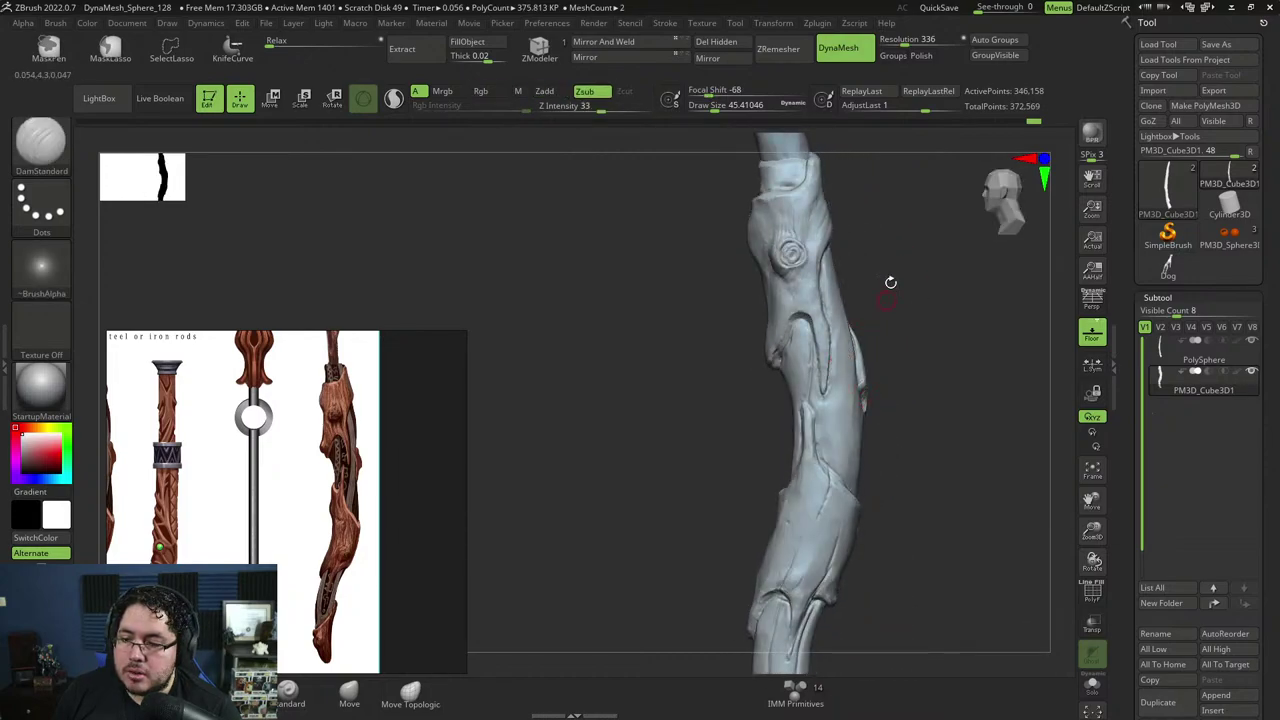
pyautogui.moveTo(890, 283)
pyautogui.mouseDown(button='right')
pyautogui.moveTo(894, 360)
pyautogui.moveTo(808, 359)
pyautogui.mouseUp(button='right')
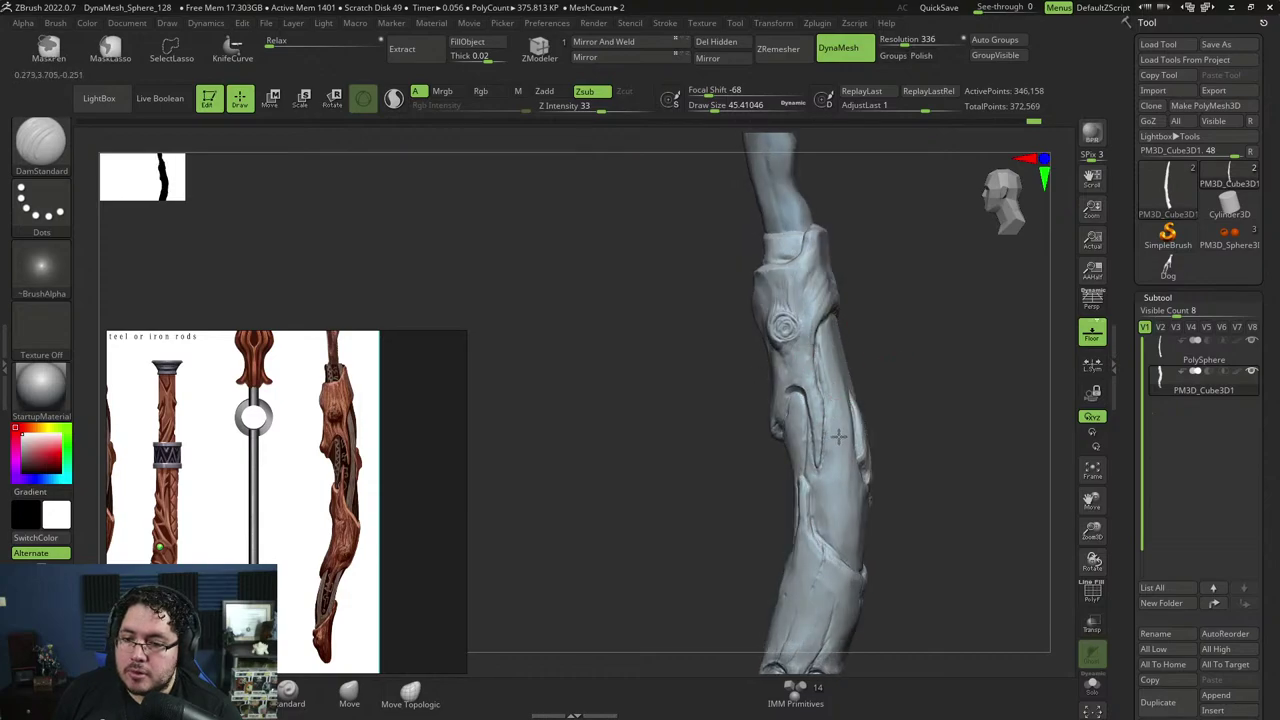
pyautogui.moveTo(834, 416); pyautogui.dragTo(883, 305, button='right')
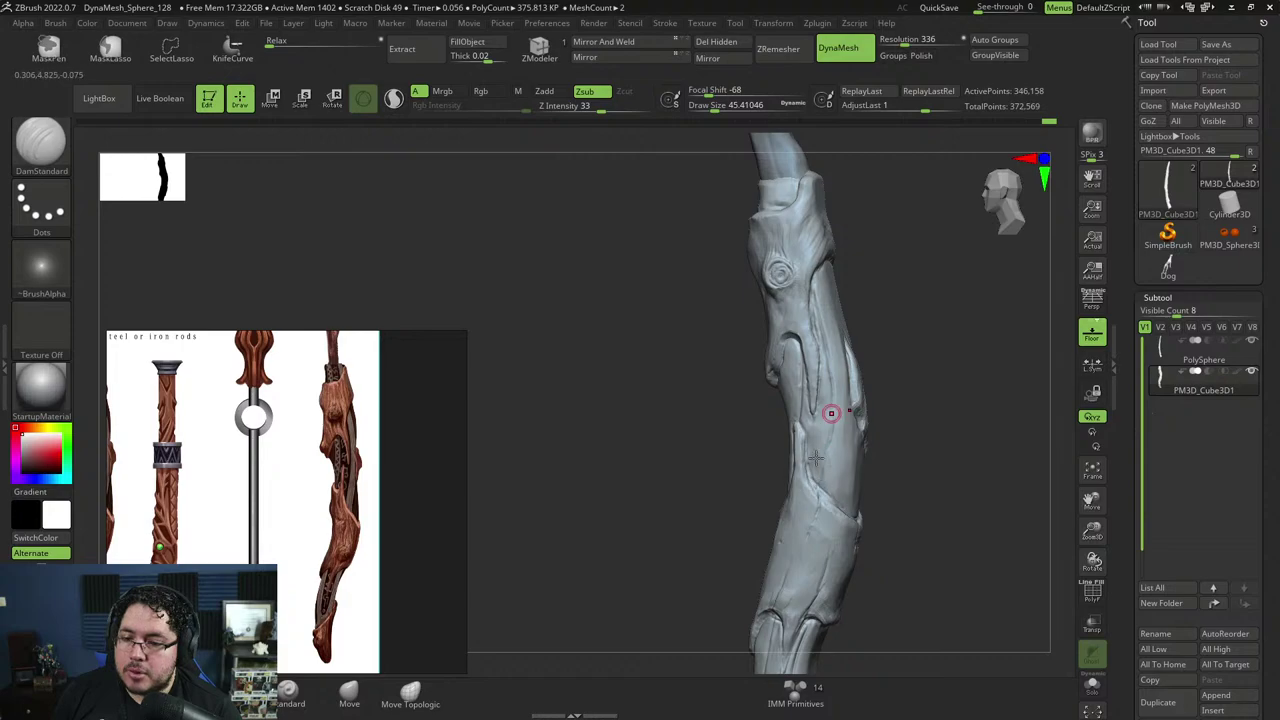
pyautogui.moveTo(818, 450); pyautogui.dragTo(830, 415, button='right')
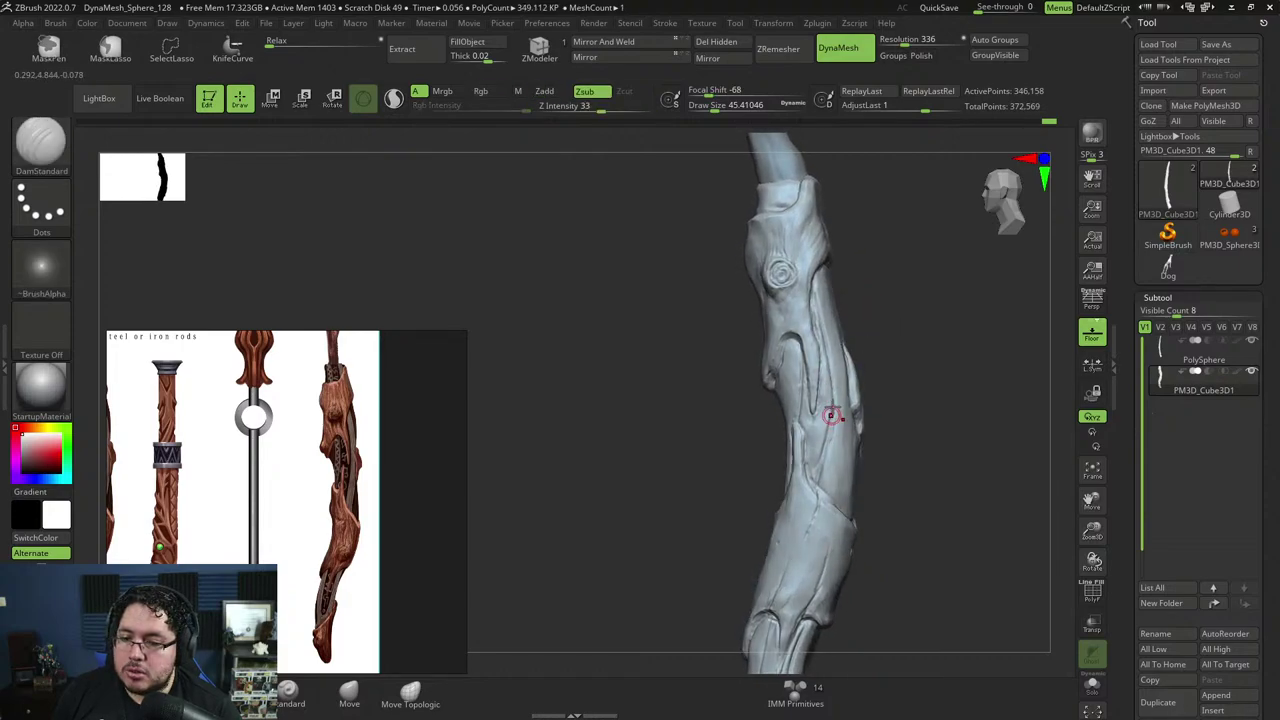
pyautogui.keyDown('ctrl'); pyautogui.moveTo(919, 385); pyautogui.dragTo(866, 409, button='right'); pyautogui.keyUp('ctrl')
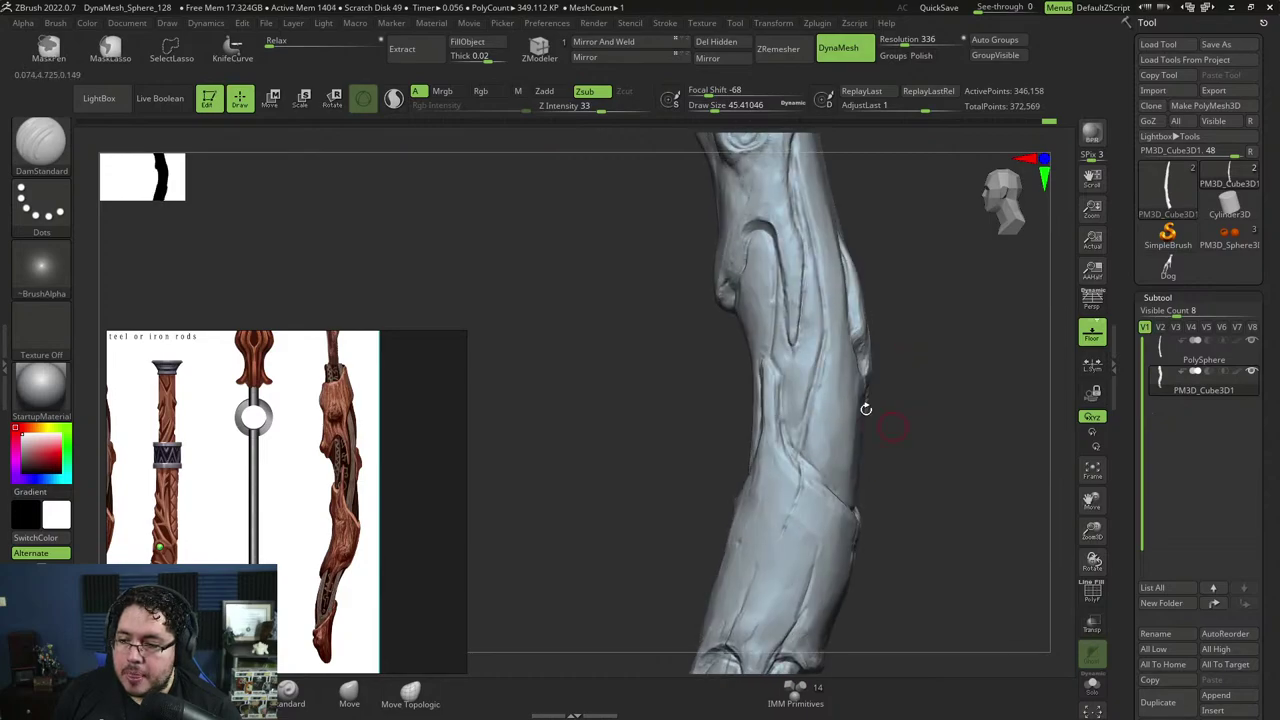
# Select the TrimDynamic brush and raise its draw size from 59 to about 95.
pyautogui.press('b')
pyautogui.press('t')
pyautogui.press('d')
pyautogui.press('space')
pyautogui.moveTo(837, 405); pyautogui.dragTo(842, 402)
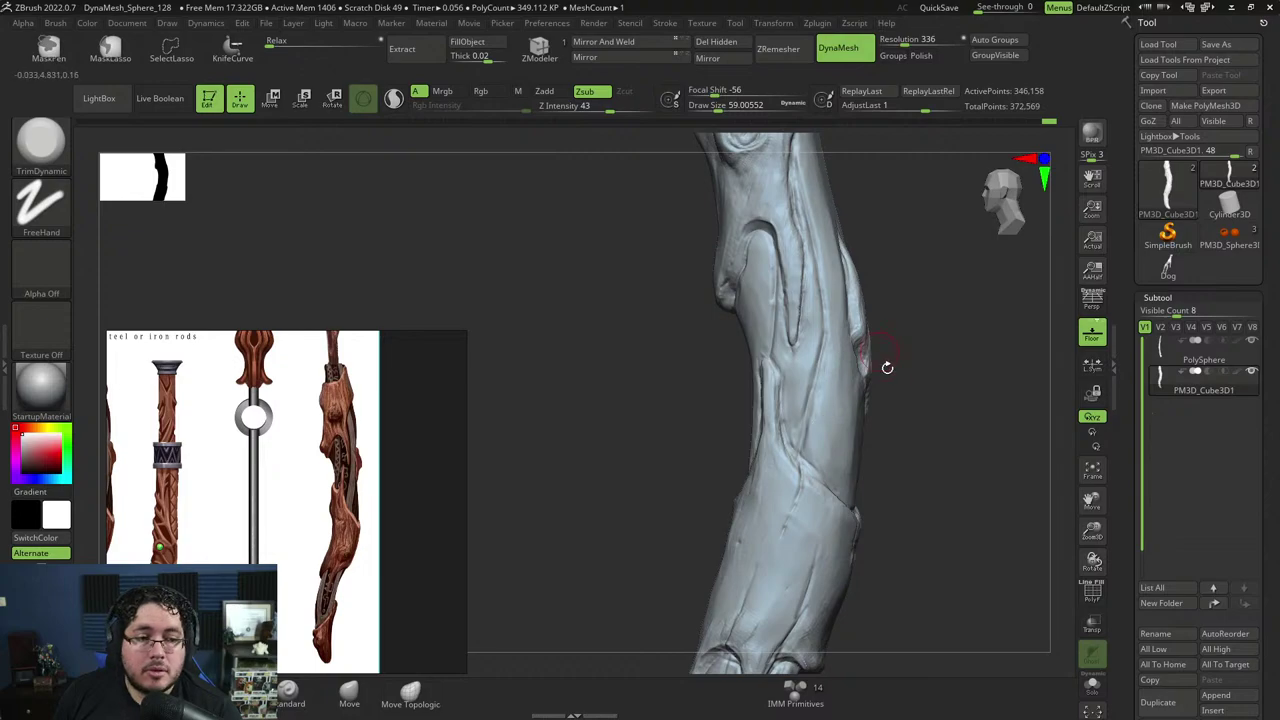
pyautogui.moveTo(887, 368); pyautogui.dragTo(880, 364, button='right')
pyautogui.press('space')
pyautogui.moveTo(880, 366); pyautogui.dragTo(889, 366)
pyautogui.keyDown('ctrl'); pyautogui.moveTo(900, 360); pyautogui.dragTo(890, 335, button='right'); pyautogui.keyUp('ctrl')
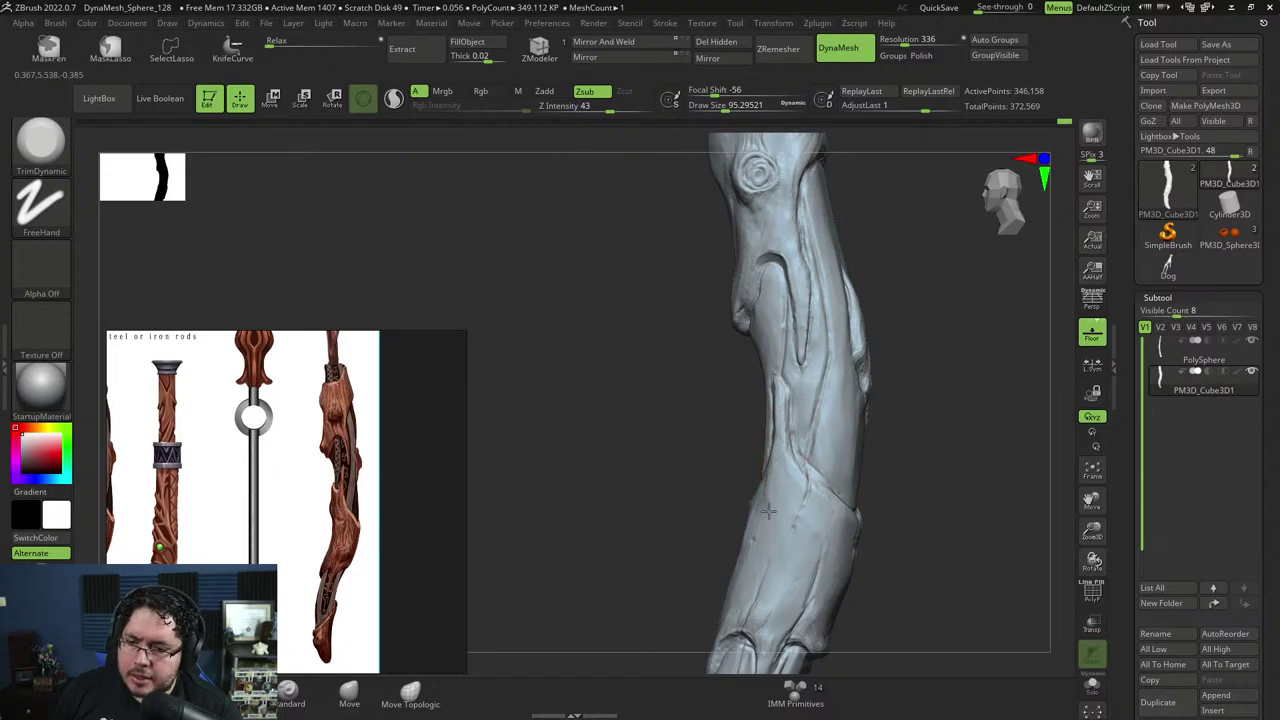
# Trim flat planes into the shaft and near the cap while orbiting around the knot.
pyautogui.moveTo(723, 484); pyautogui.dragTo(756, 484)
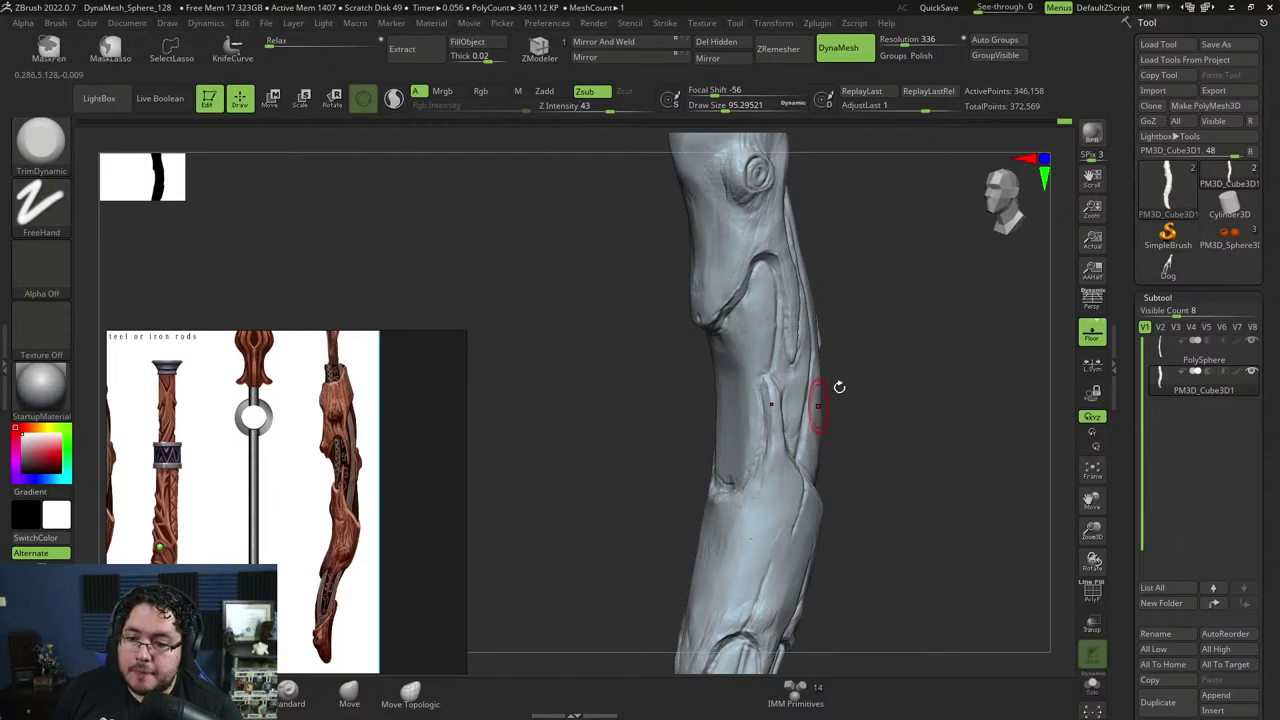
pyautogui.moveTo(834, 386); pyautogui.dragTo(766, 443, button='right')
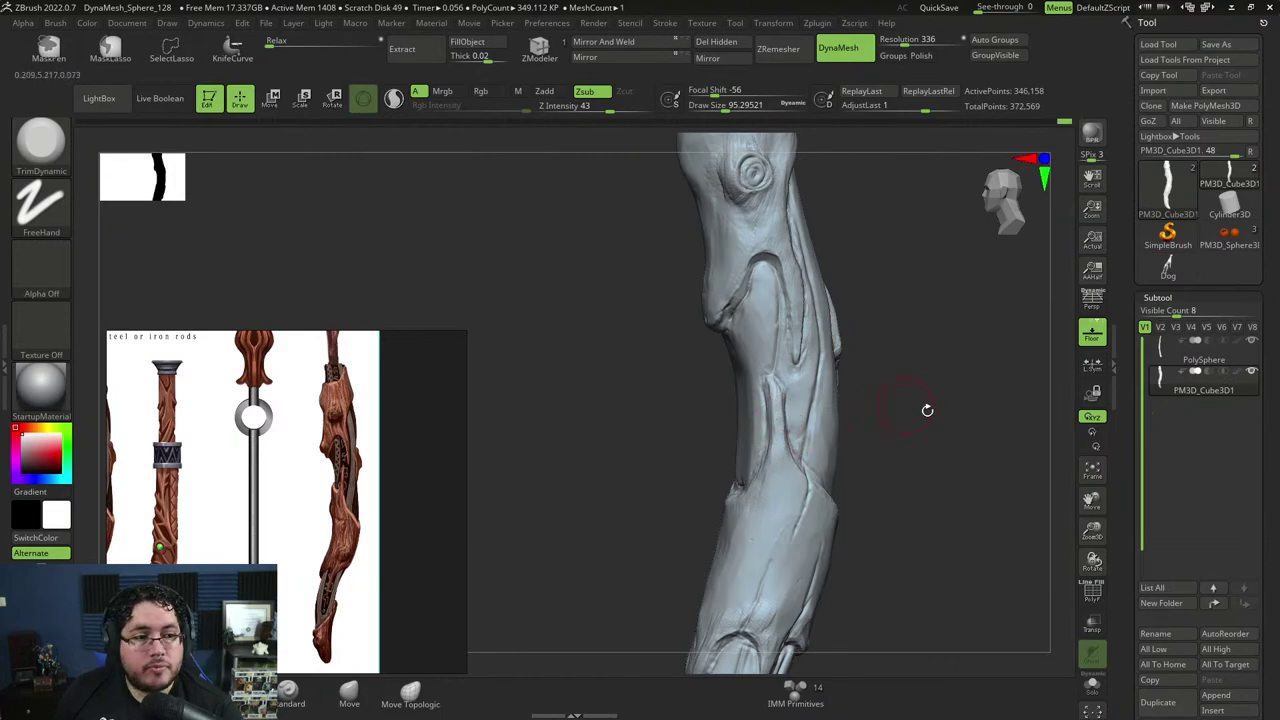
pyautogui.moveTo(926, 409); pyautogui.dragTo(833, 362)
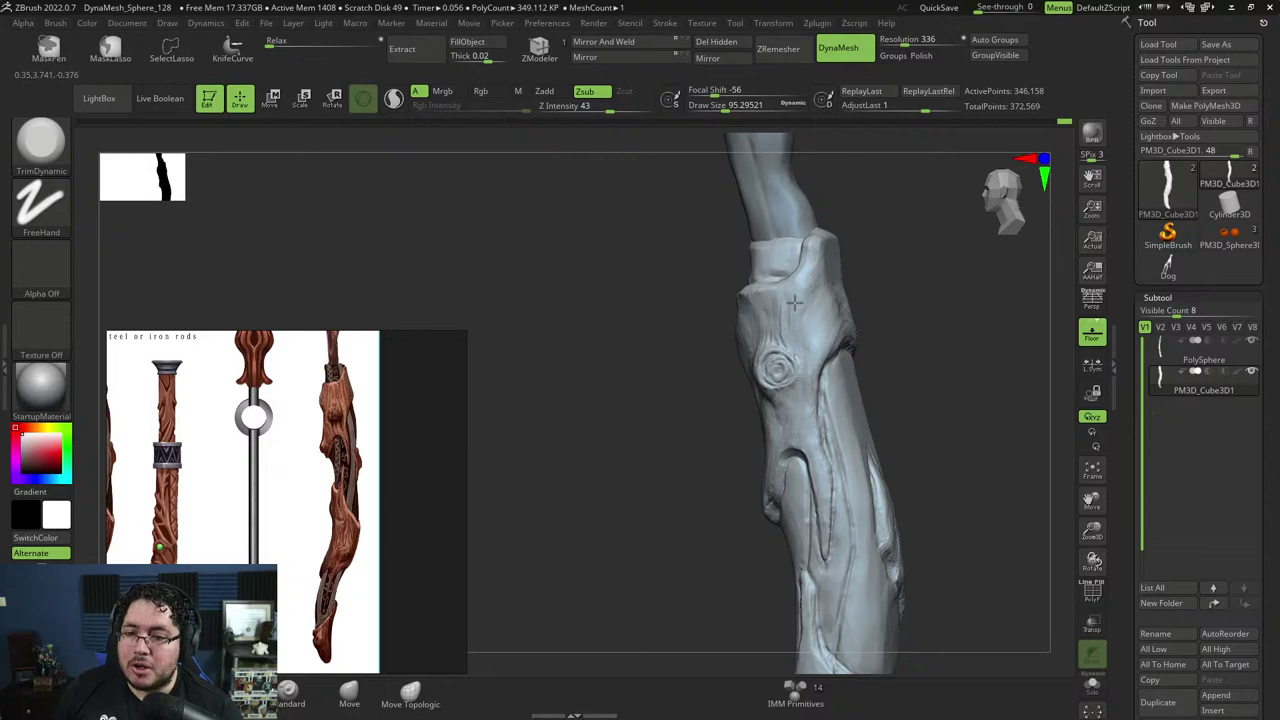
pyautogui.moveTo(894, 254)
pyautogui.mouseDown()
pyautogui.moveTo(845, 264)
pyautogui.moveTo(927, 323)
pyautogui.moveTo(914, 394)
pyautogui.moveTo(921, 366)
pyautogui.moveTo(931, 374)
pyautogui.moveTo(915, 320)
pyautogui.mouseUp()
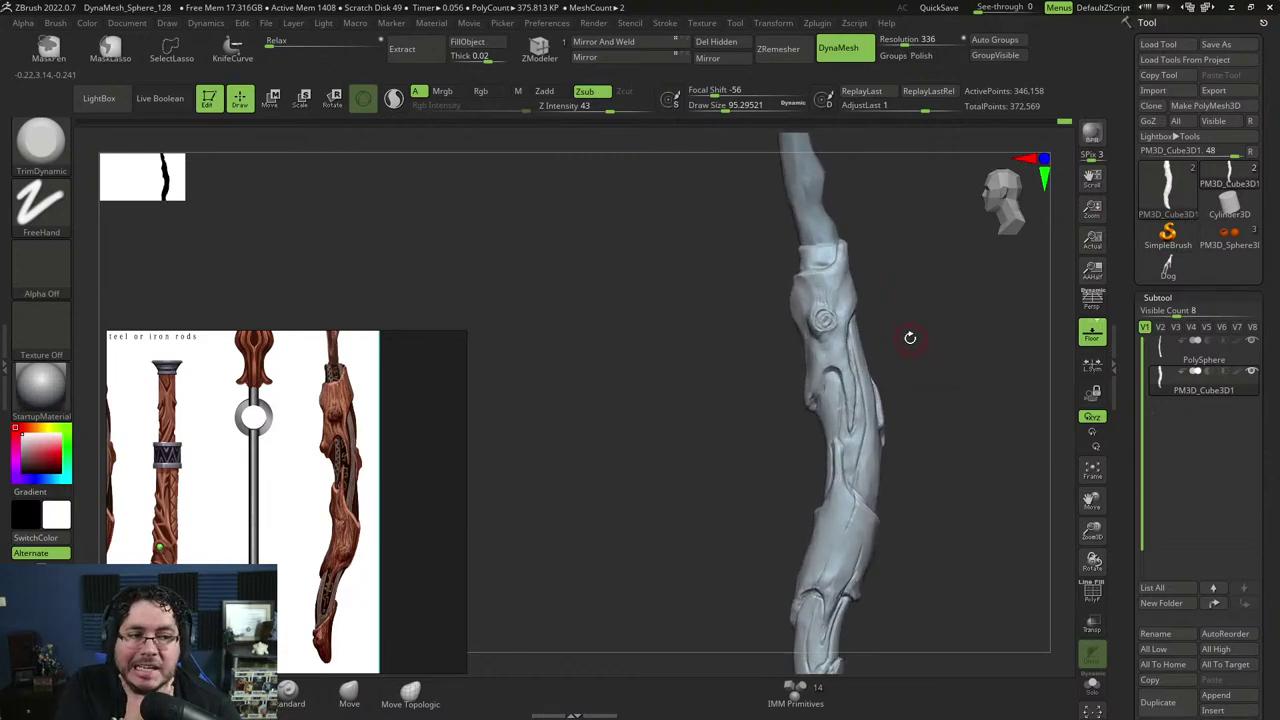
pyautogui.moveTo(917, 307); pyautogui.dragTo(946, 383)
pyautogui.moveTo(819, 377); pyautogui.dragTo(799, 389)
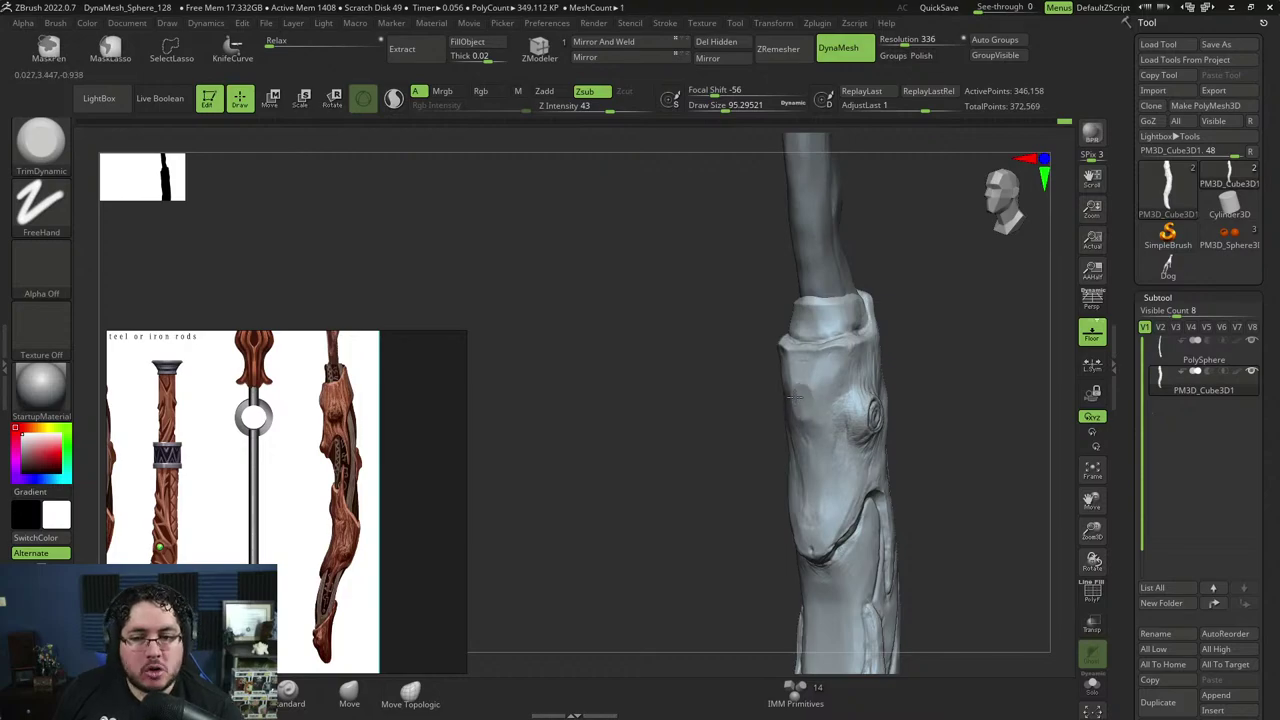
pyautogui.moveTo(864, 400); pyautogui.dragTo(812, 384, button='right')
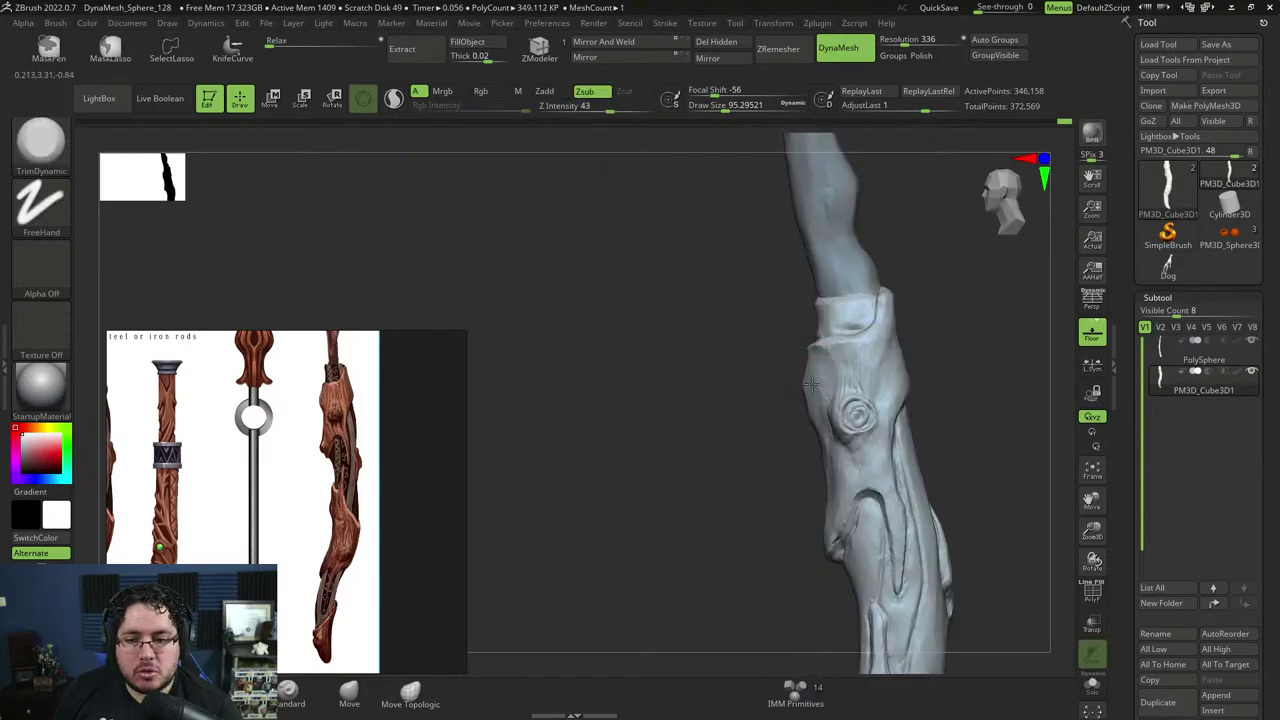
pyautogui.moveTo(958, 345); pyautogui.dragTo(914, 340, button='right')
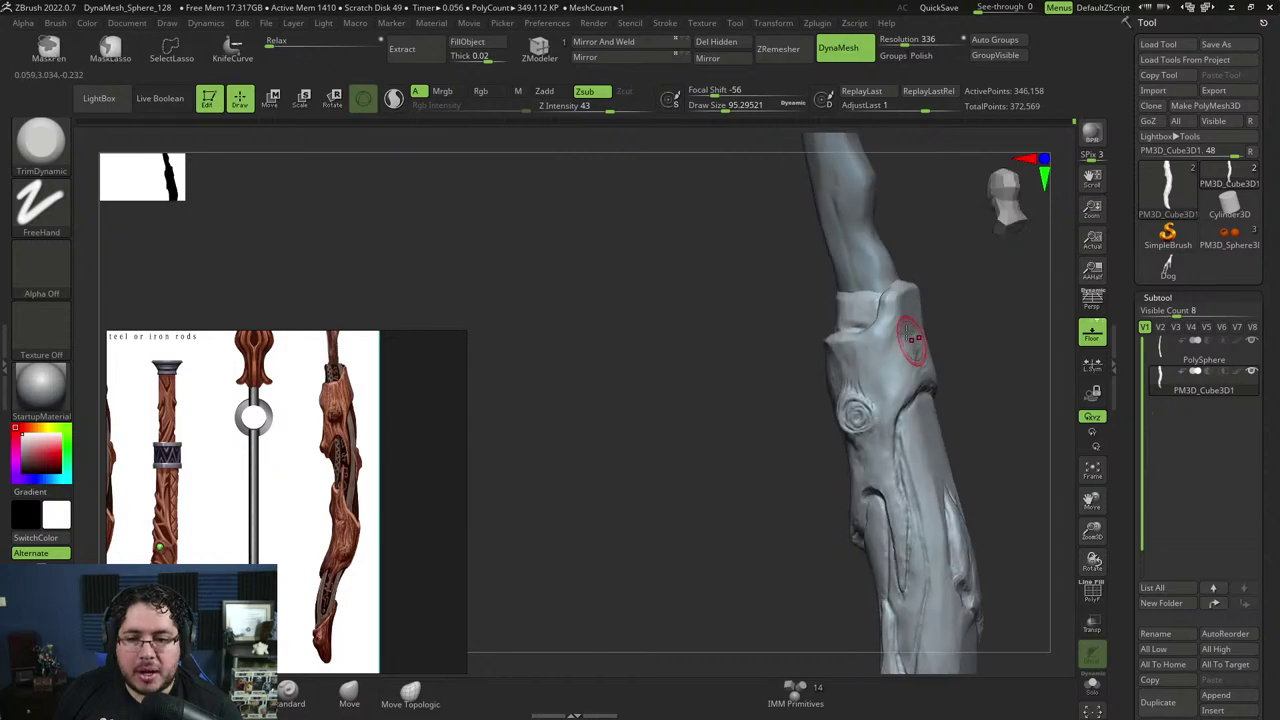
pyautogui.moveTo(914, 340); pyautogui.dragTo(897, 329)
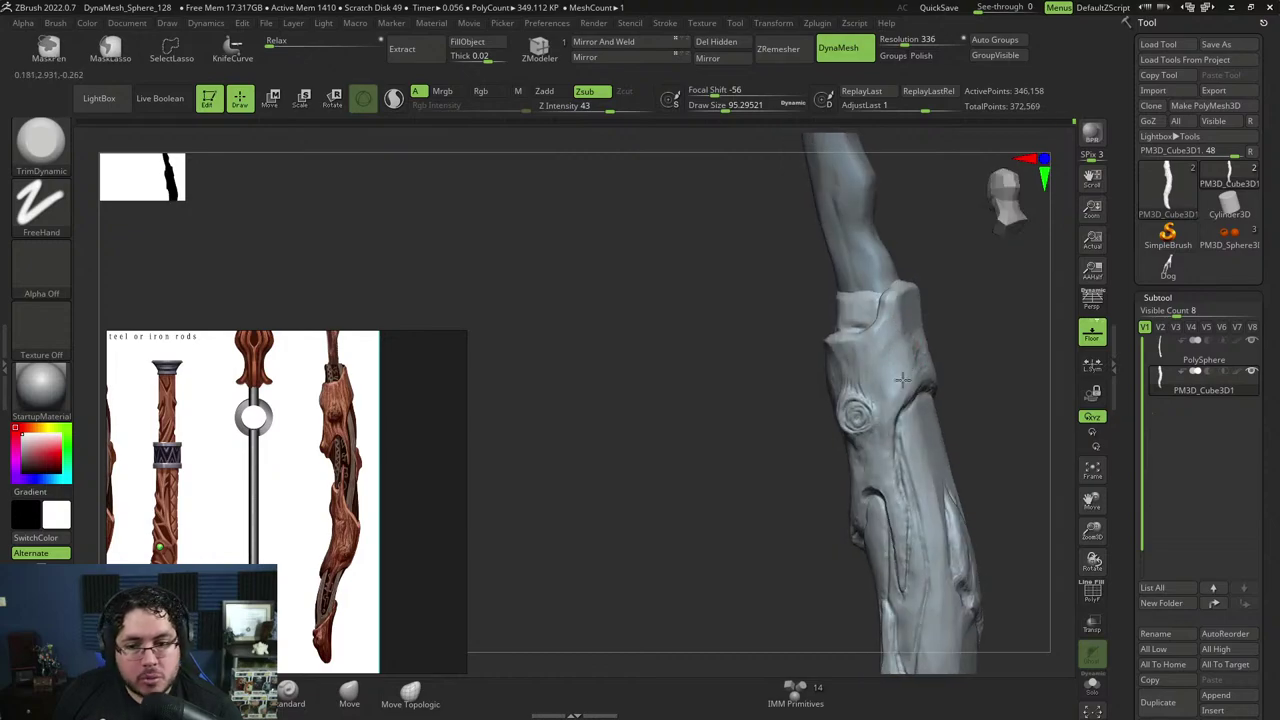
# Turn the knot to face front and keep TrimDynamic as the active brush.
pyautogui.moveTo(902, 379); pyautogui.dragTo(913, 360, button='right')
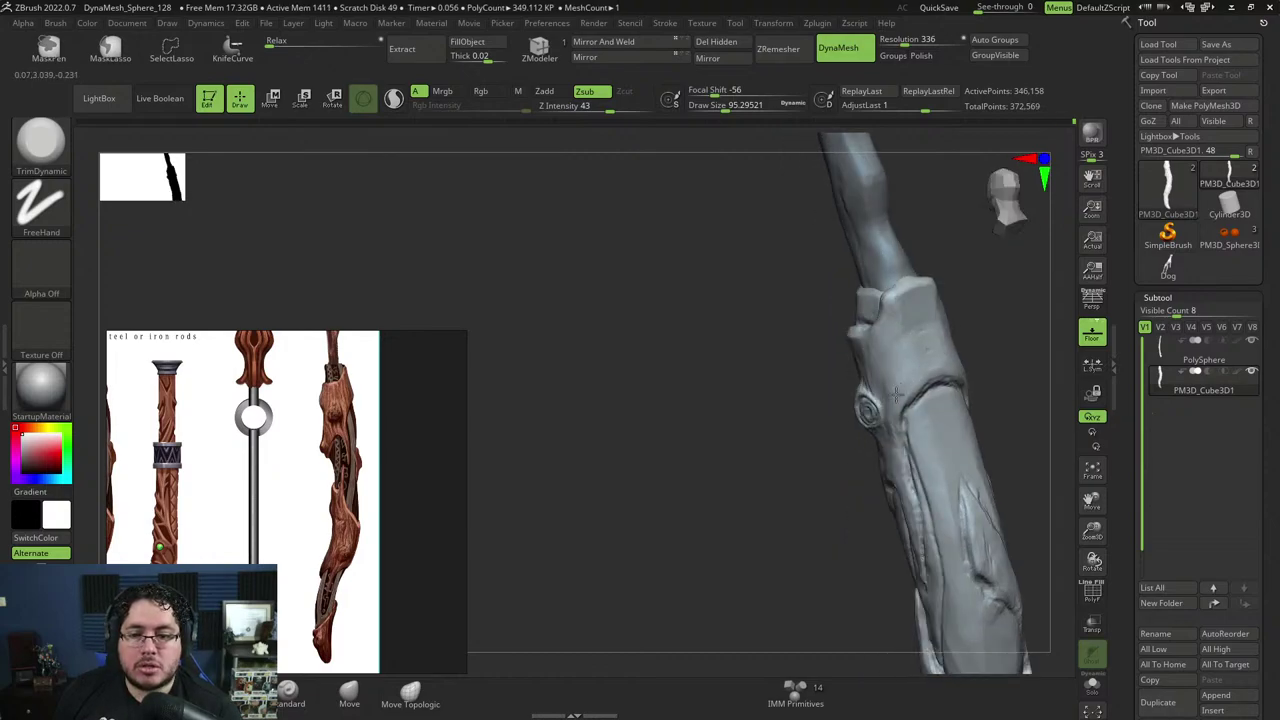
pyautogui.moveTo(892, 406); pyautogui.dragTo(962, 335, button='right')
pyautogui.moveTo(842, 407); pyautogui.dragTo(835, 375, button='right')
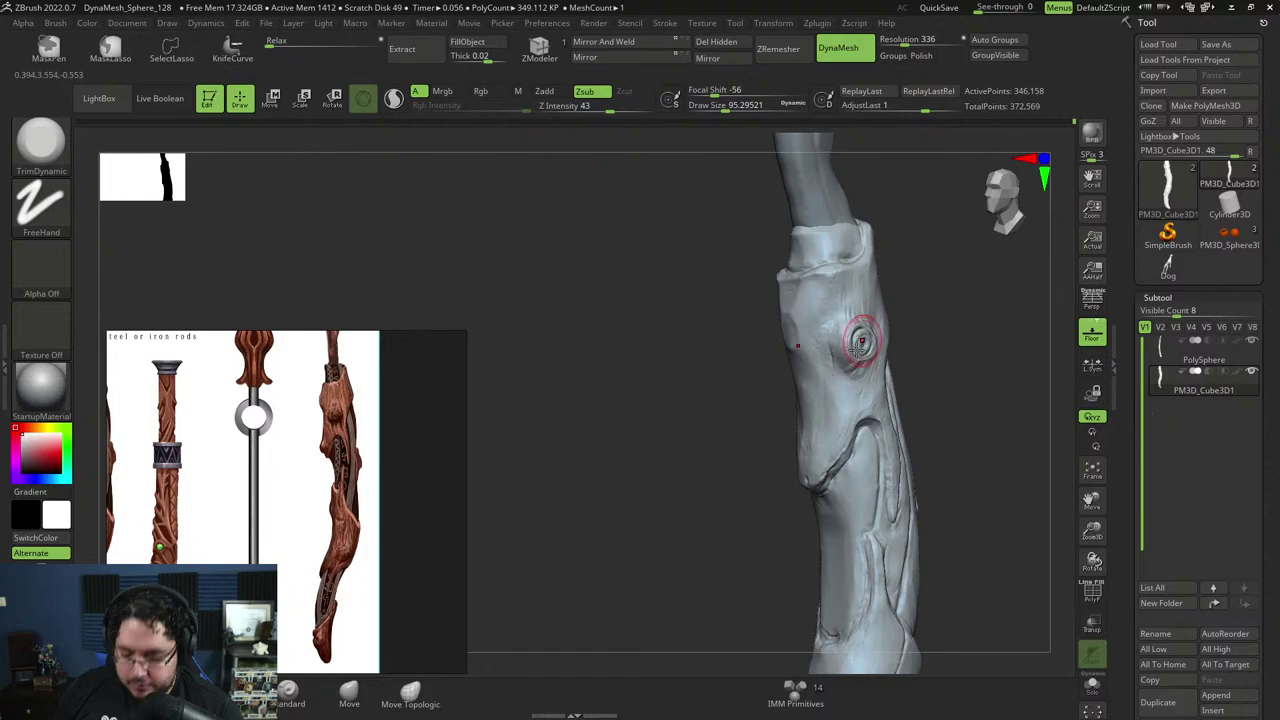
pyautogui.press('b')
pyautogui.press('c')
pyautogui.press('b')
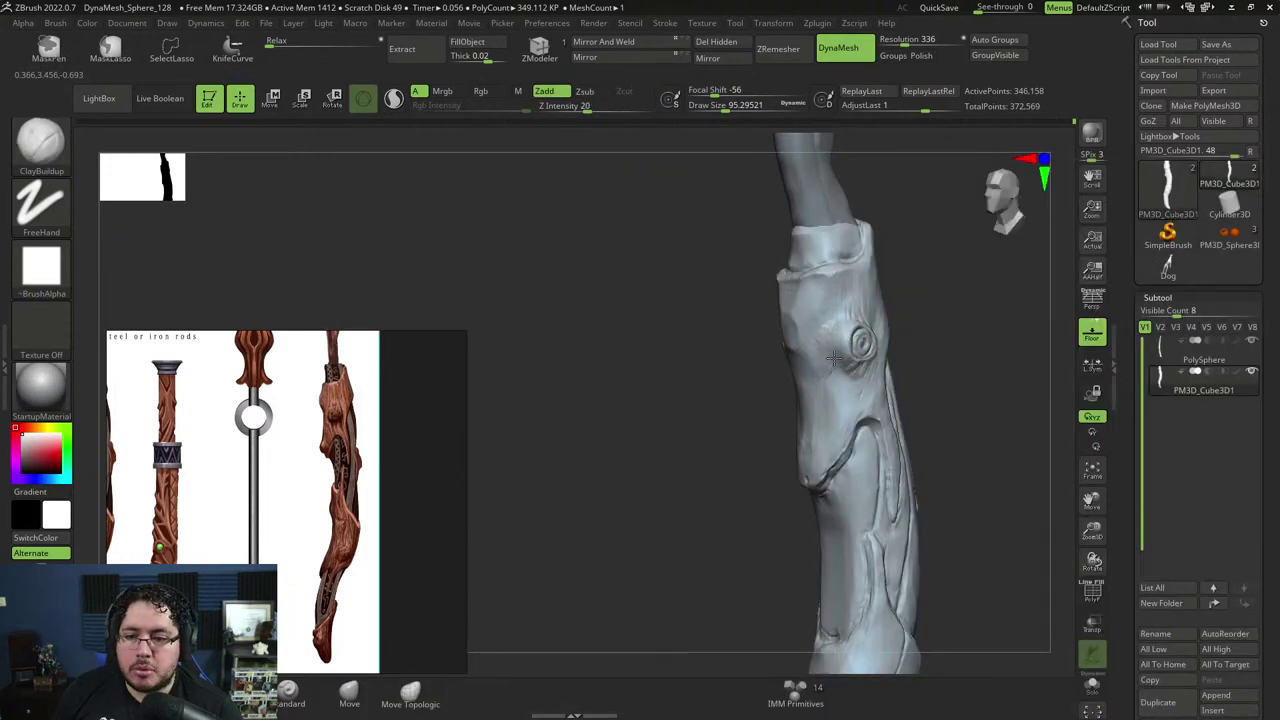
pyautogui.press('b')
pyautogui.press('t')
pyautogui.press('d')
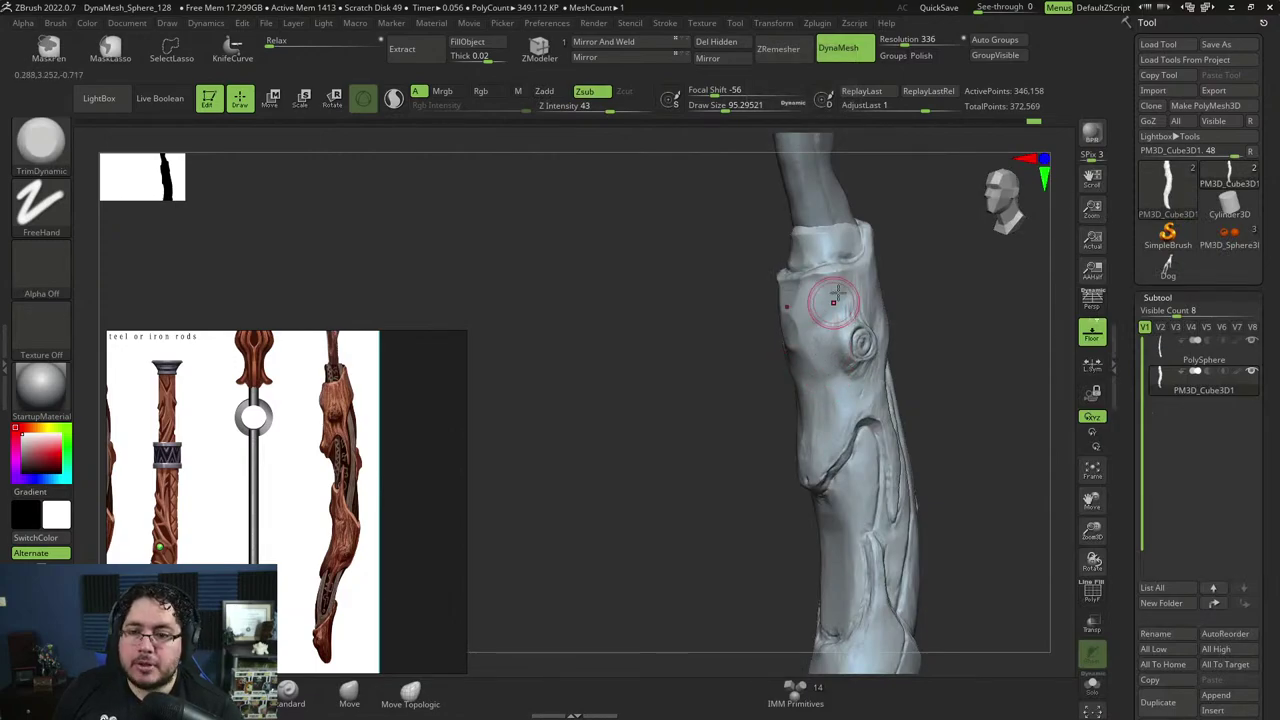
# Trim a broad flat plane below the knot, checking the front of the wand.
pyautogui.keyDown('alt'); pyautogui.moveTo(951, 326); pyautogui.dragTo(1012, 268); pyautogui.keyUp('alt')
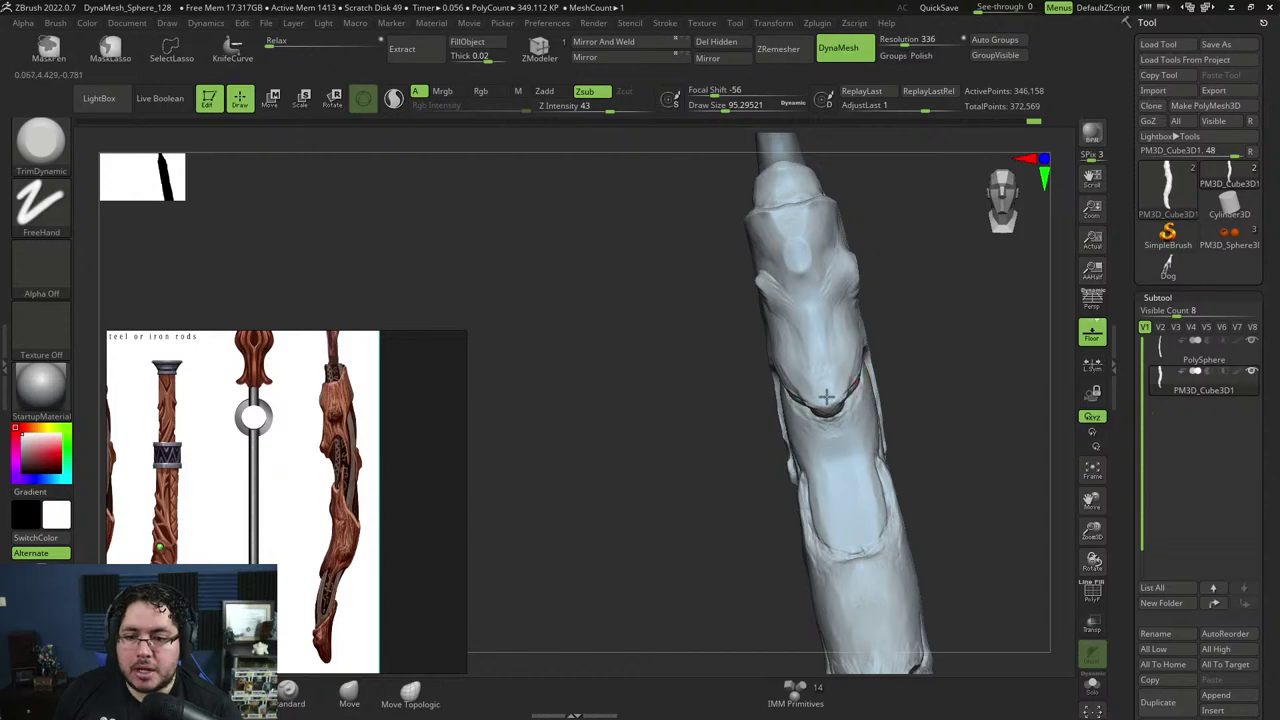
pyautogui.moveTo(876, 304); pyautogui.dragTo(909, 306)
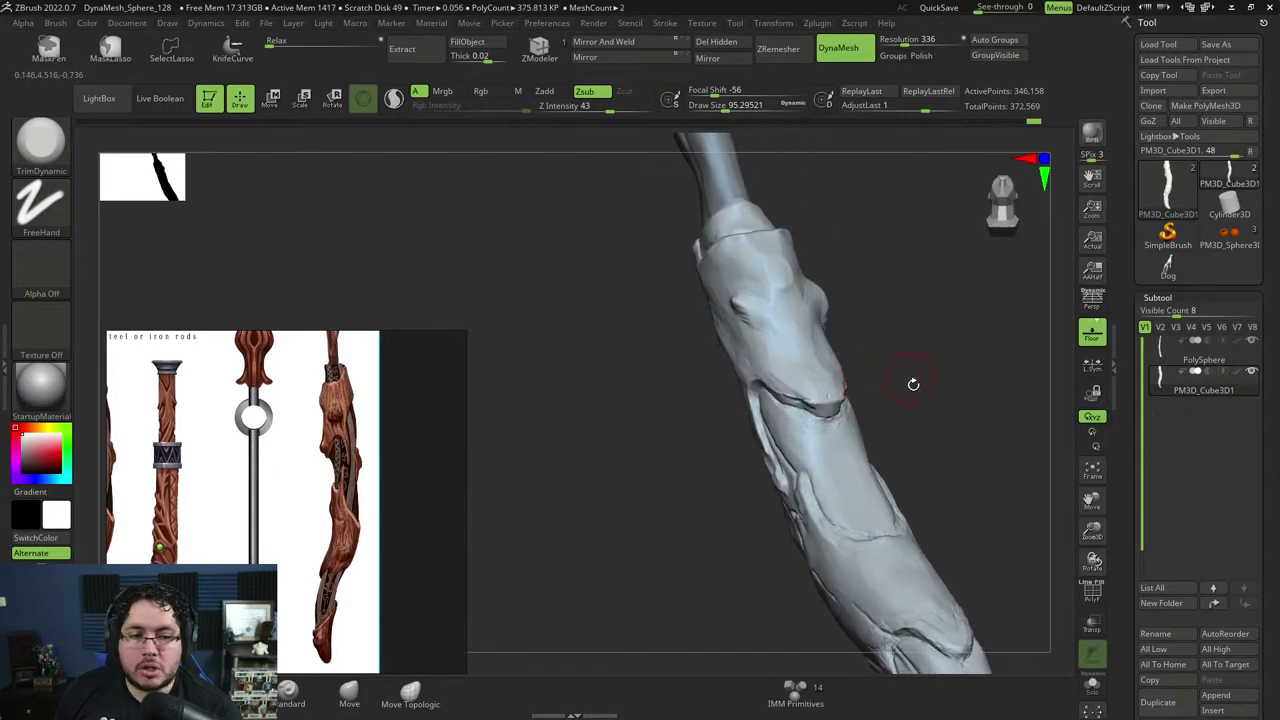
pyautogui.moveTo(909, 380)
pyautogui.mouseDown(button='right')
pyautogui.moveTo(920, 337)
pyautogui.moveTo(895, 386)
pyautogui.mouseUp(button='right')
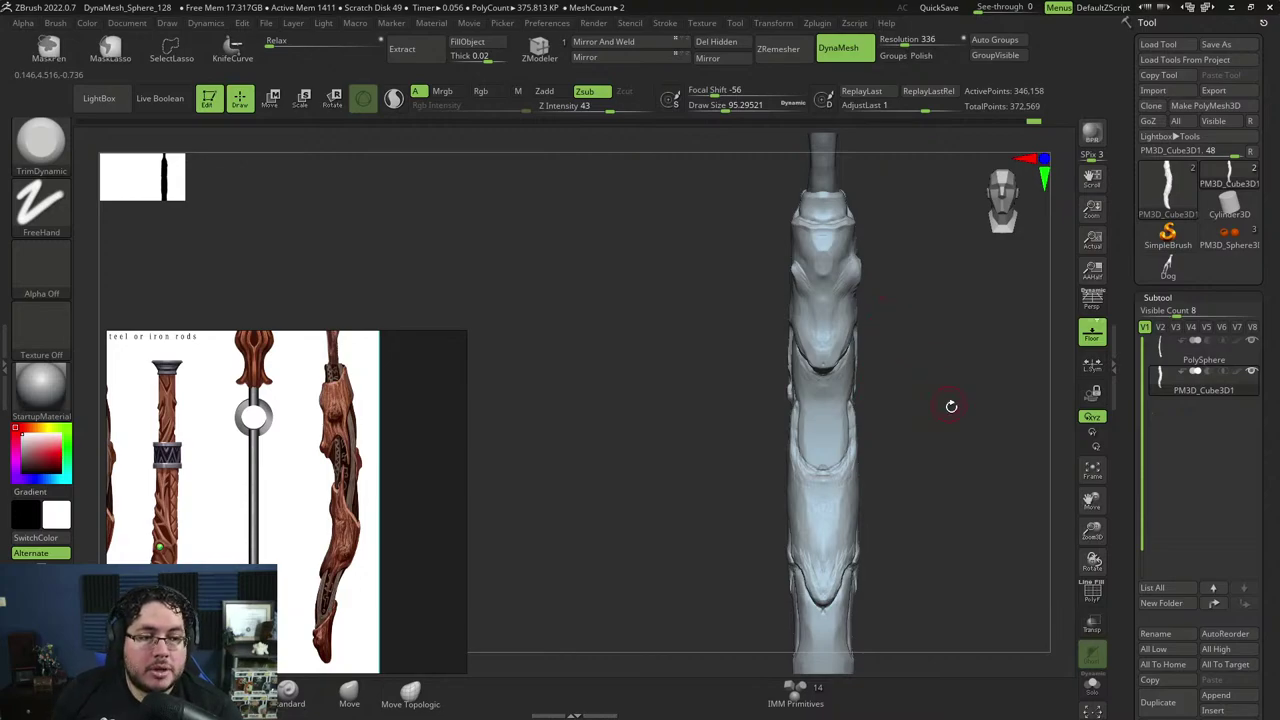
pyautogui.moveTo(951, 406)
pyautogui.mouseDown(button='right')
pyautogui.moveTo(943, 371)
pyautogui.moveTo(906, 409)
pyautogui.moveTo(934, 466)
pyautogui.moveTo(910, 434)
pyautogui.moveTo(940, 429)
pyautogui.mouseUp(button='right')
pyautogui.moveTo(987, 305)
pyautogui.mouseDown(button='right')
pyautogui.moveTo(943, 286)
pyautogui.moveTo(886, 309)
pyautogui.mouseUp(button='right')
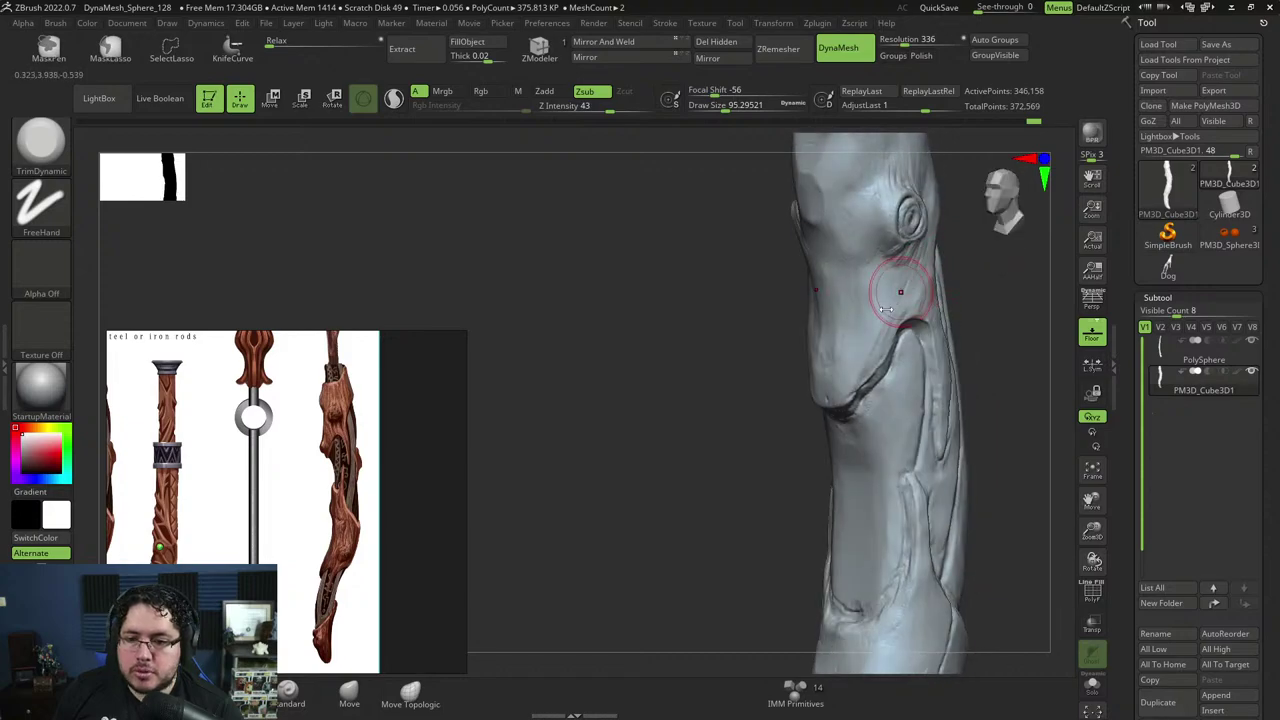
pyautogui.moveTo(838, 348); pyautogui.dragTo(830, 360)
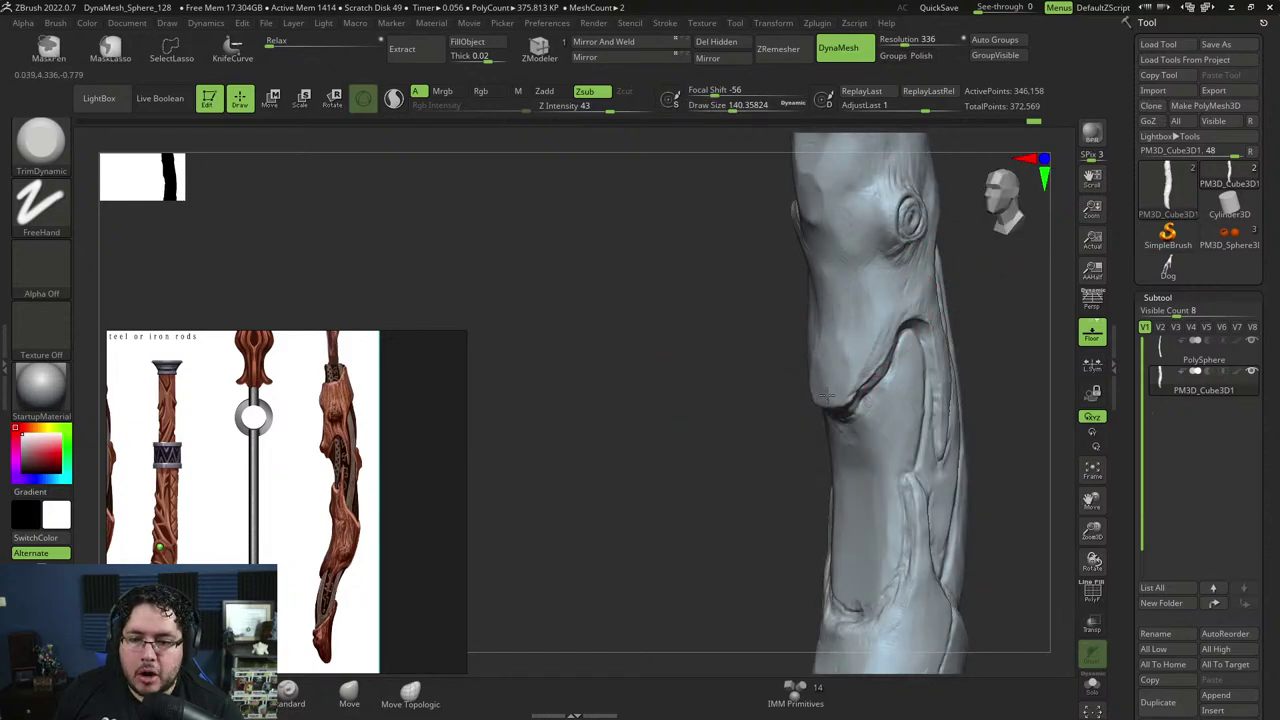
pyautogui.moveTo(988, 265)
pyautogui.mouseDown(button='right')
pyautogui.moveTo(856, 347)
pyautogui.moveTo(841, 341)
pyautogui.moveTo(988, 289)
pyautogui.moveTo(963, 266)
pyautogui.moveTo(871, 423)
pyautogui.mouseUp(button='right')
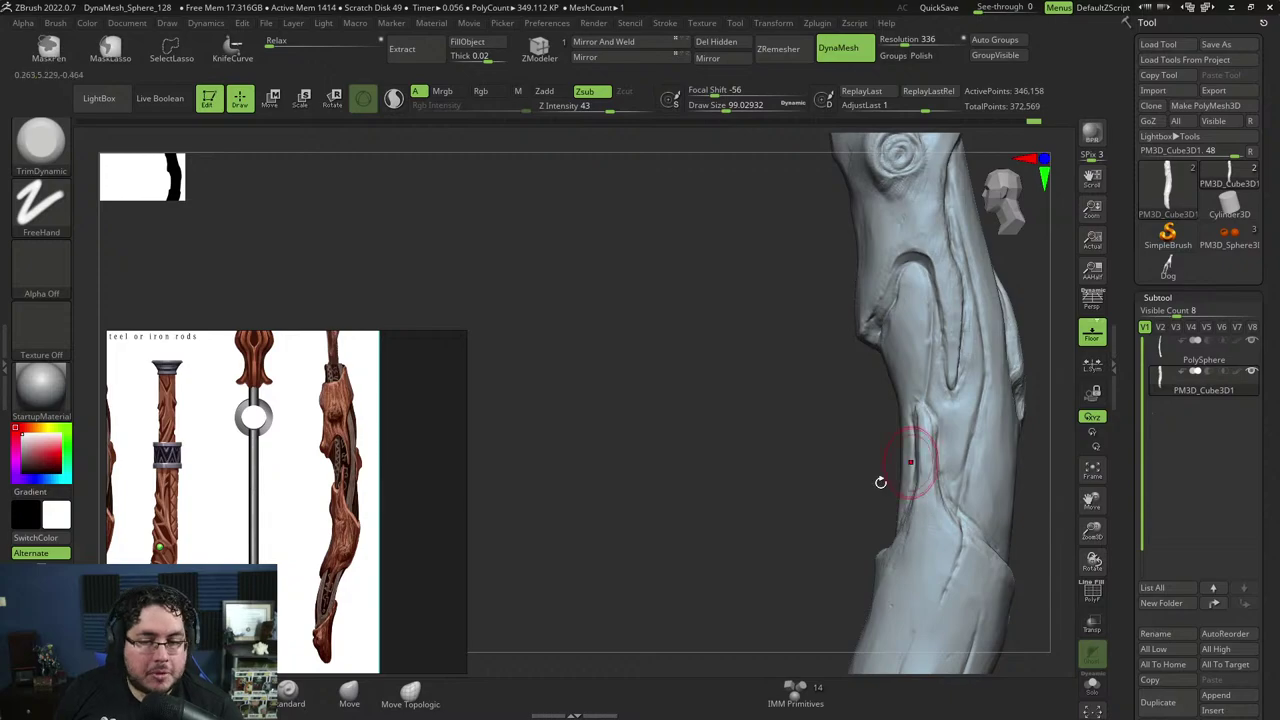
pyautogui.moveTo(880, 482)
pyautogui.mouseDown(button='right')
pyautogui.moveTo(906, 531)
pyautogui.moveTo(971, 434)
pyautogui.moveTo(887, 352)
pyautogui.mouseUp(button='right')
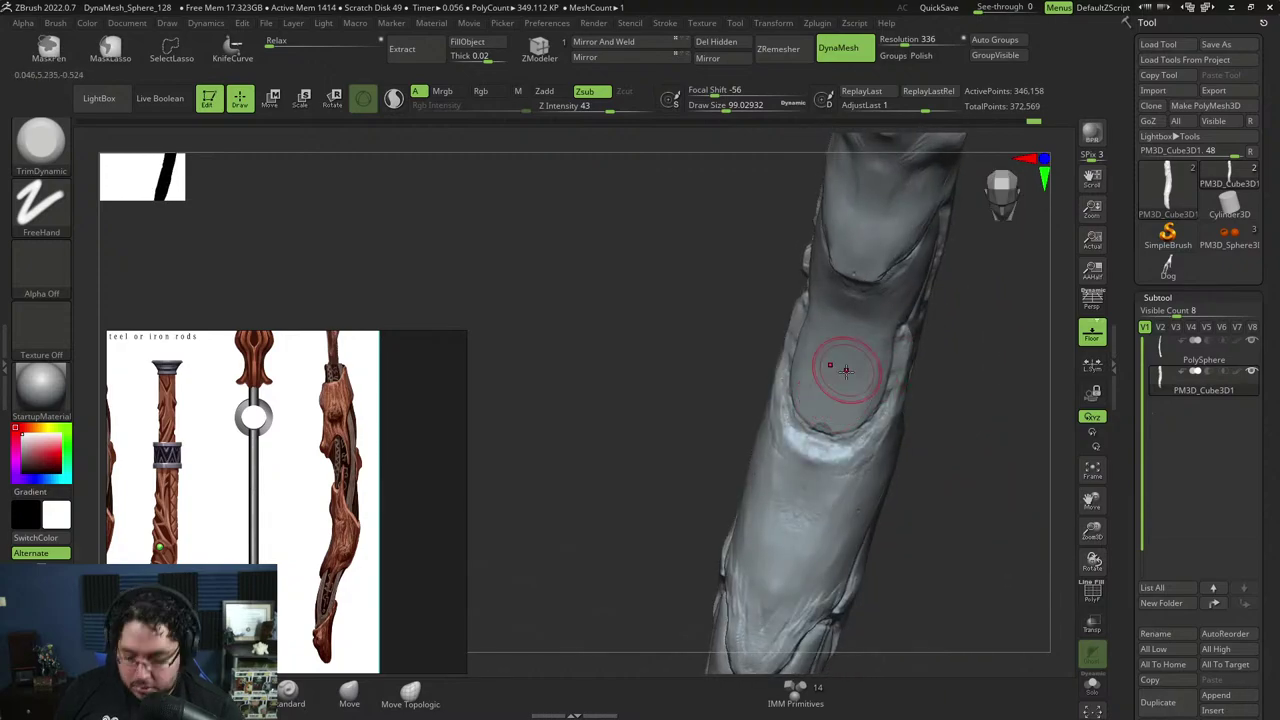
# Select DamStandard and shrink its draw size from 99 to 45.
pyautogui.press('b')
pyautogui.press('d')
pyautogui.press('s')
pyautogui.press('space')
pyautogui.moveTo(834, 394); pyautogui.dragTo(824, 394)
pyautogui.press('space')
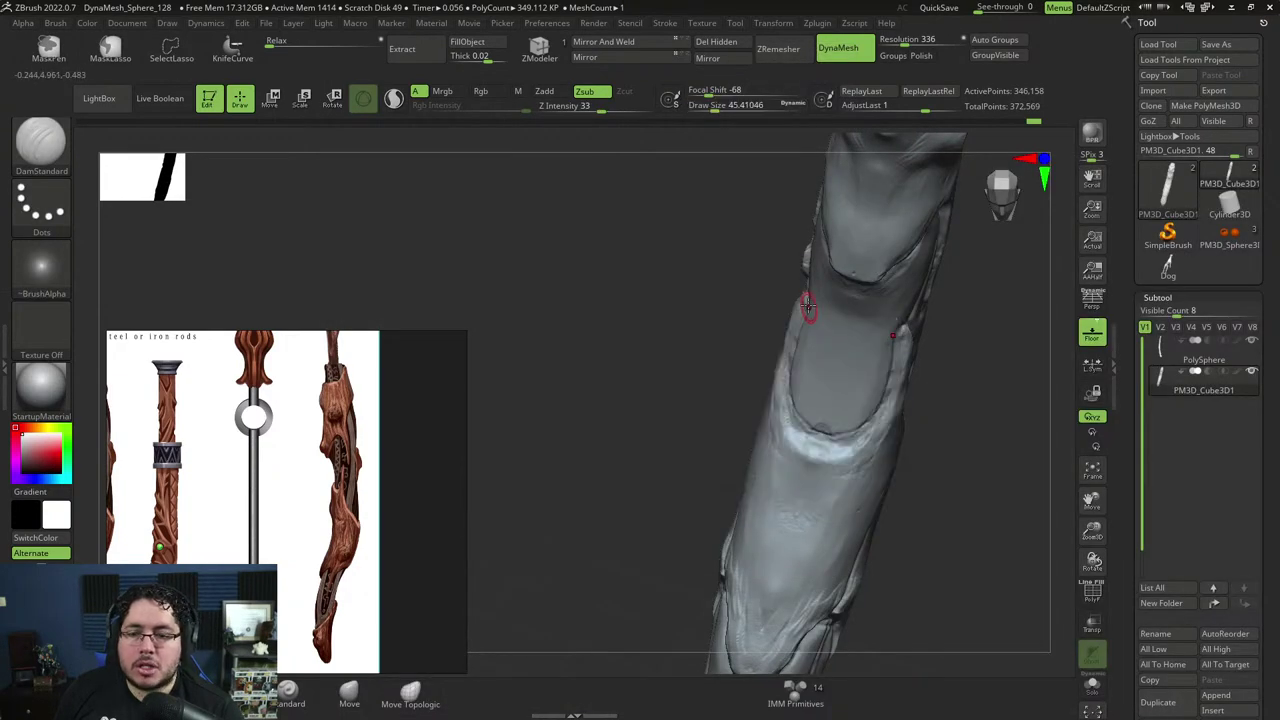
pyautogui.moveTo(786, 362); pyautogui.dragTo(798, 364, button='right')
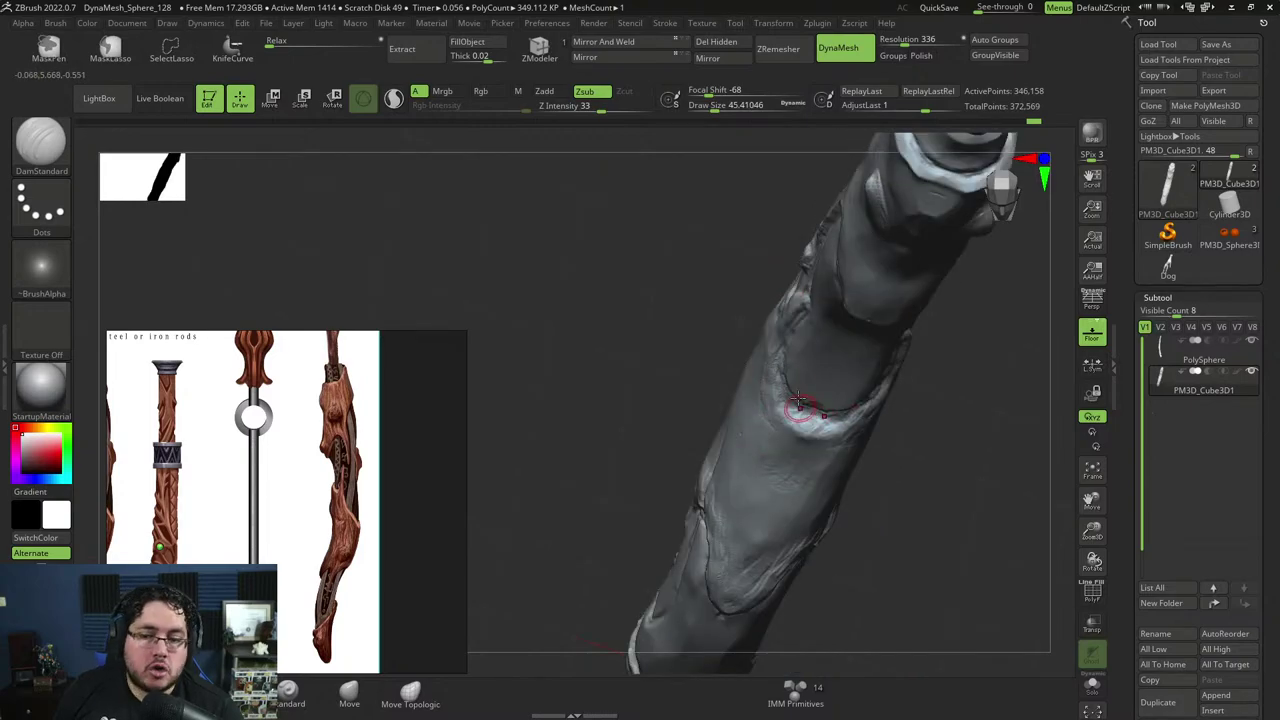
# Build up the groove's lower rim with ClayBuildup, enlarging the brush midway.
pyautogui.press('b')
pyautogui.press('c')
pyautogui.press('b')
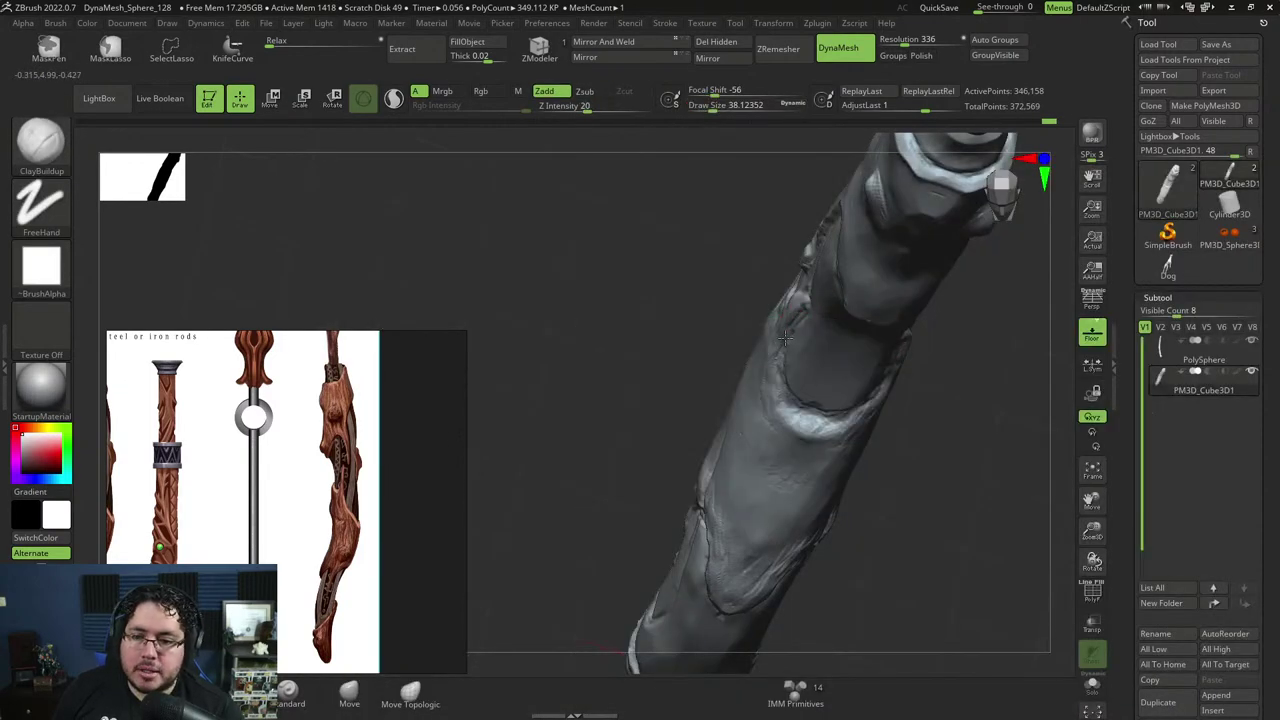
pyautogui.moveTo(778, 374)
pyautogui.mouseDown()
pyautogui.moveTo(780, 406)
pyautogui.moveTo(810, 428)
pyautogui.mouseUp()
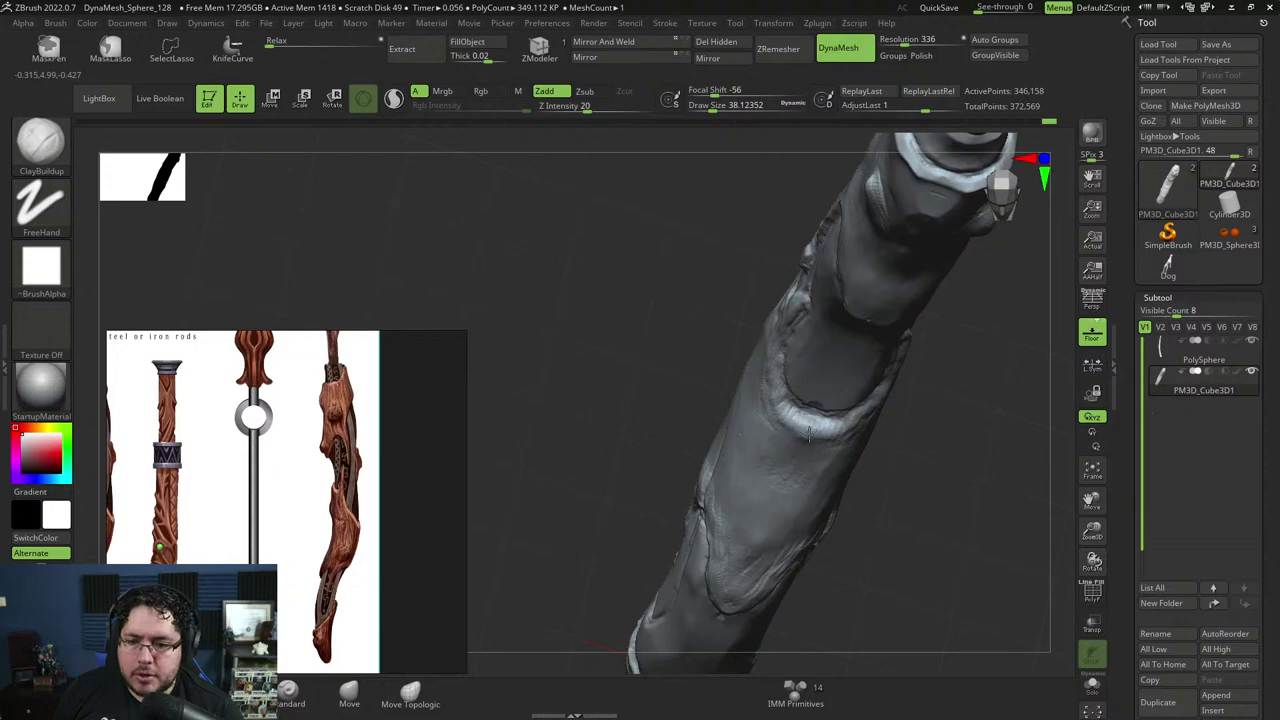
pyautogui.moveTo(815, 426)
pyautogui.mouseDown(button='right')
pyautogui.moveTo(896, 419)
pyautogui.moveTo(880, 457)
pyautogui.moveTo(914, 374)
pyautogui.moveTo(955, 320)
pyautogui.moveTo(966, 331)
pyautogui.moveTo(826, 334)
pyautogui.mouseUp(button='right')
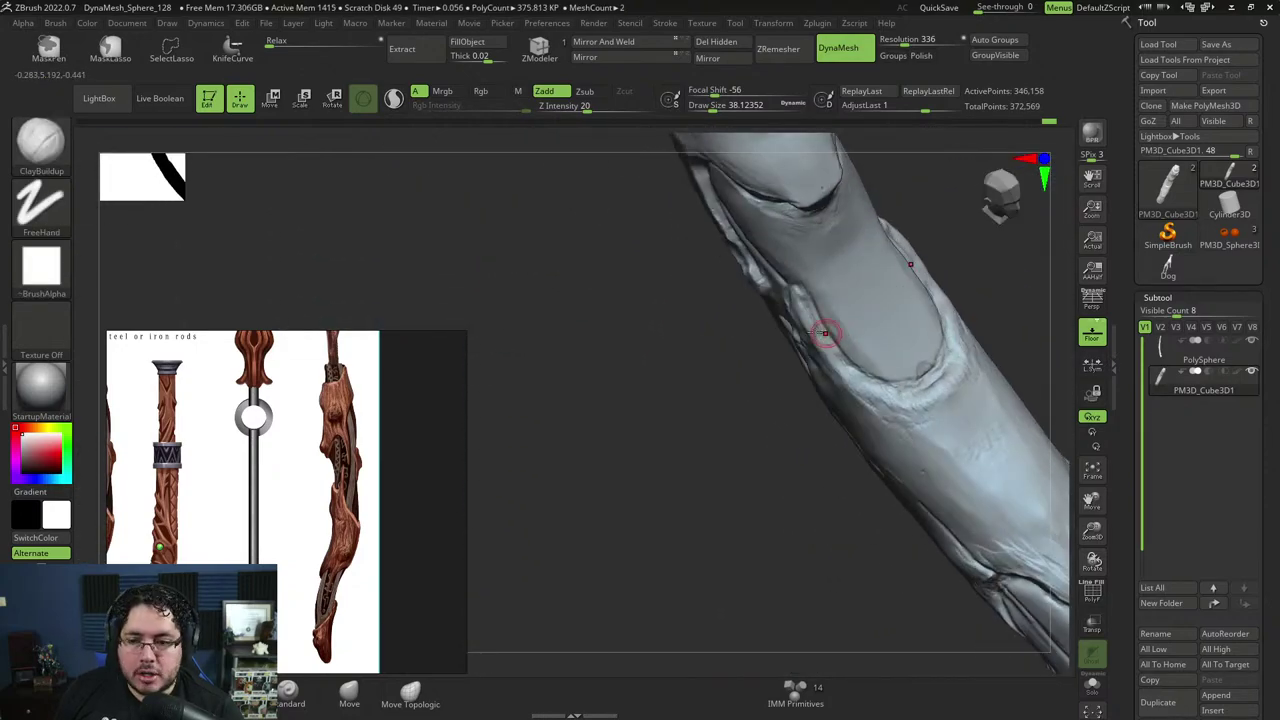
pyautogui.press('space')
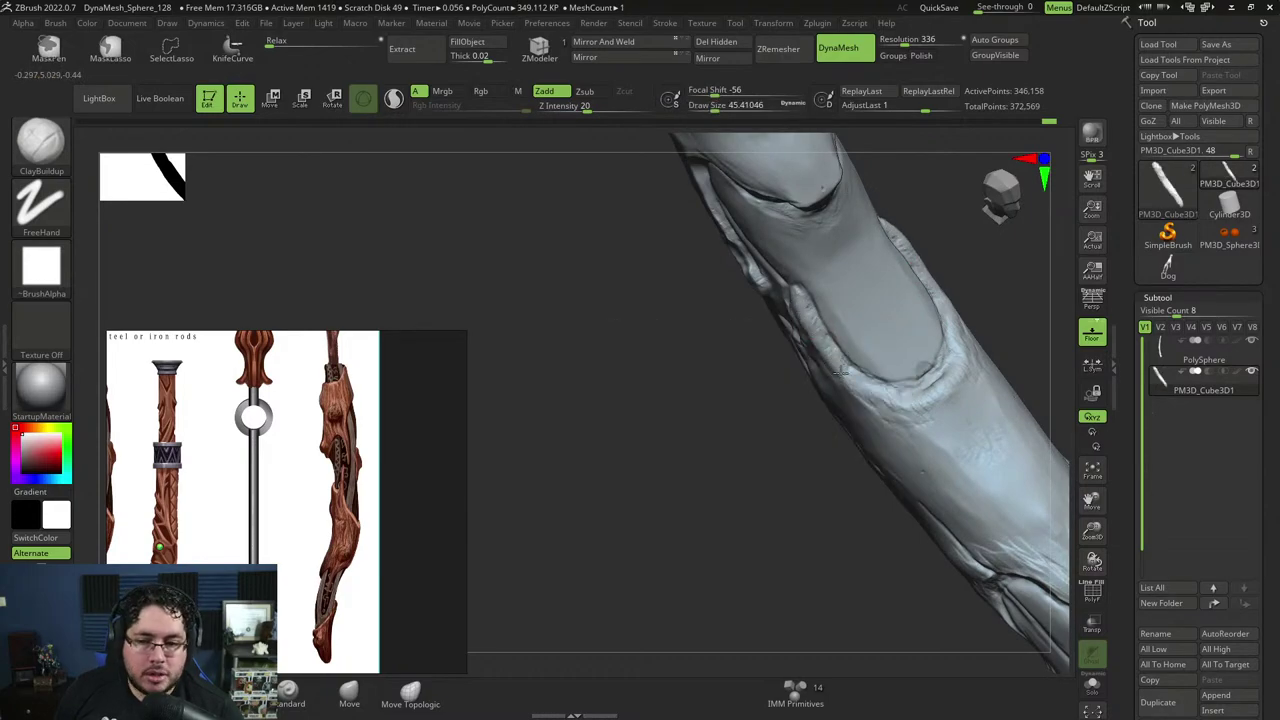
pyautogui.moveTo(853, 387)
pyautogui.mouseDown()
pyautogui.moveTo(899, 397)
pyautogui.moveTo(936, 378)
pyautogui.mouseUp()
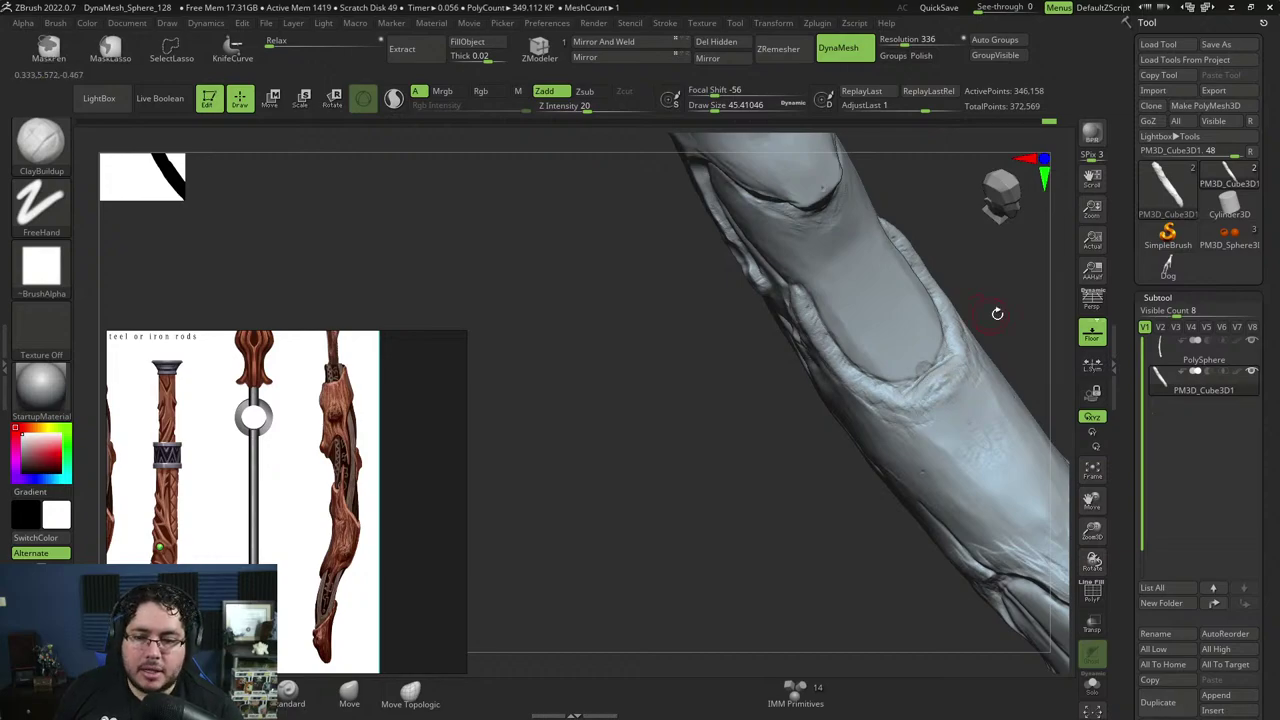
pyautogui.moveTo(994, 311); pyautogui.dragTo(943, 317)
pyautogui.moveTo(943, 316); pyautogui.dragTo(920, 314, button='right')
# Select the TrimDynamic brush and orbit and zoom to the wand's mid-section handle.
pyautogui.press('b')
pyautogui.press('t')
pyautogui.press('d')
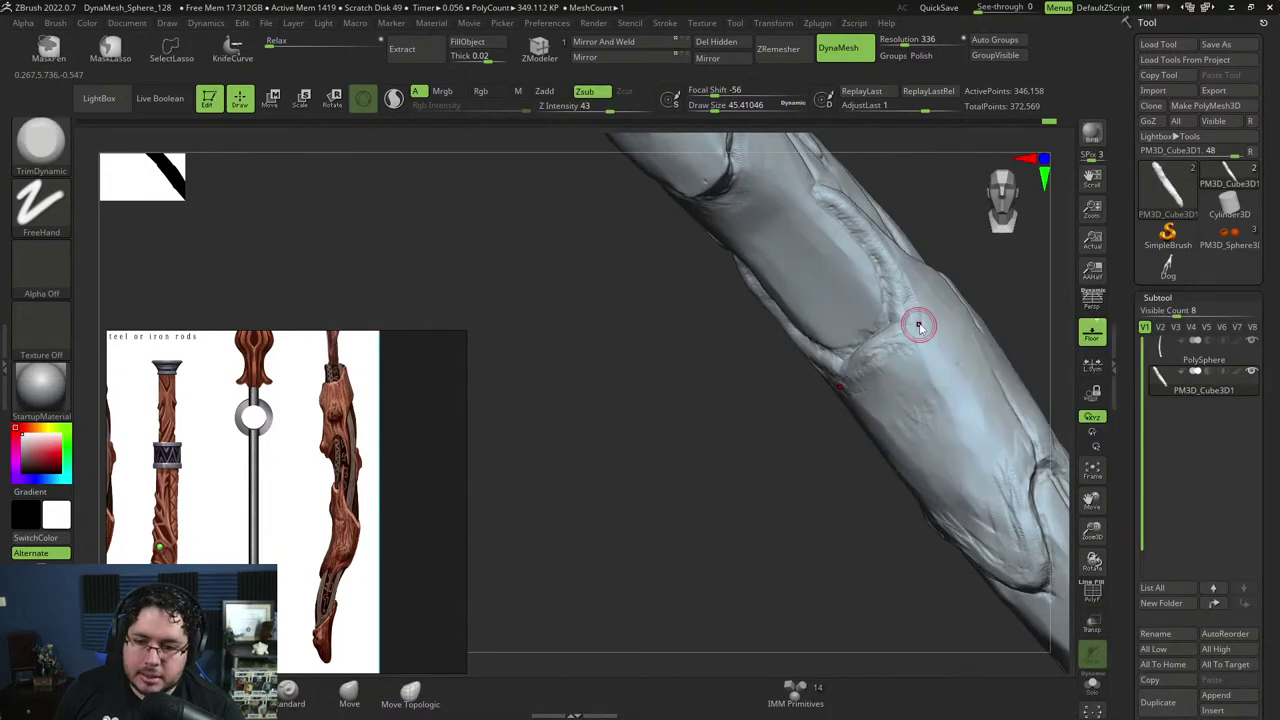
pyautogui.moveTo(888, 353); pyautogui.dragTo(912, 326, button='right')
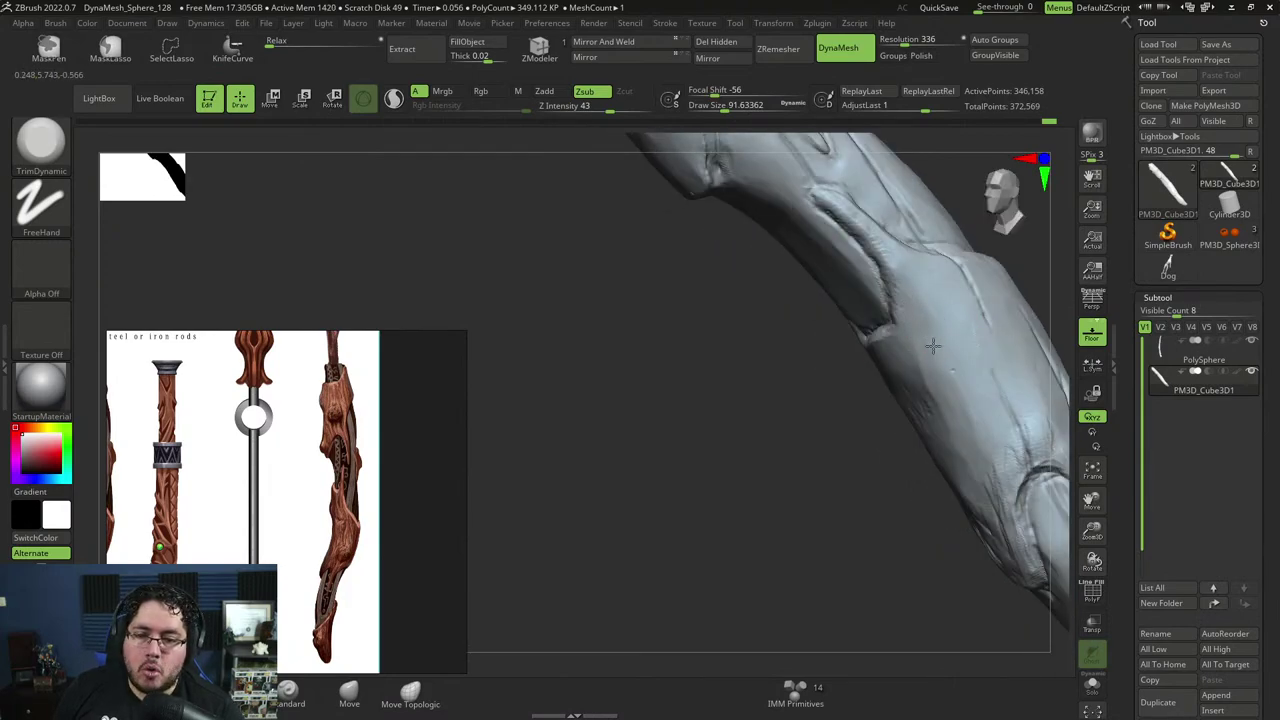
pyautogui.moveTo(925, 400); pyautogui.dragTo(842, 432, button='right')
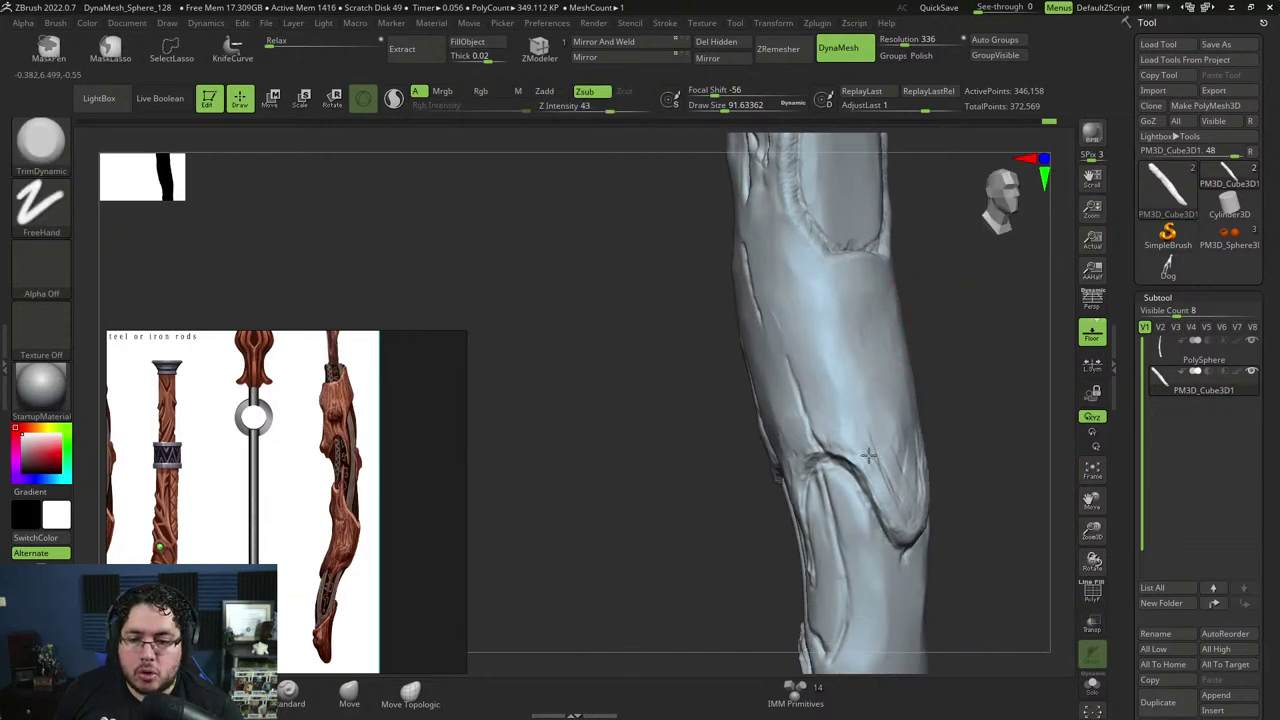
pyautogui.moveTo(897, 430); pyautogui.dragTo(930, 391, button='right')
pyautogui.moveTo(930, 391); pyautogui.dragTo(903, 311)
pyautogui.moveTo(826, 320); pyautogui.dragTo(942, 289, button='right')
pyautogui.moveTo(942, 290)
pyautogui.keyDown('alt'); pyautogui.mouseDown()
pyautogui.moveTo(966, 346)
pyautogui.moveTo(971, 446)
pyautogui.mouseUp(); pyautogui.keyUp('alt')
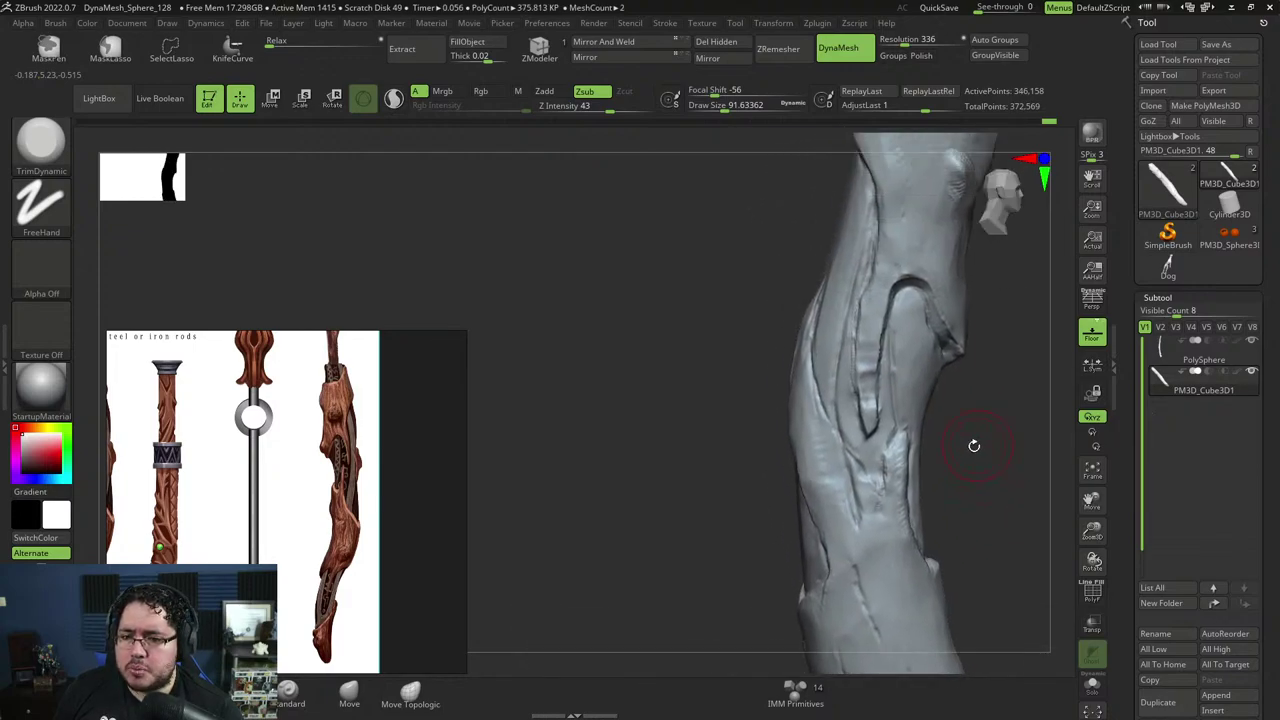
# Stroke ClayBuildup texture at size ~88 along the mid-section groove, then turn to check it.
pyautogui.press('space')
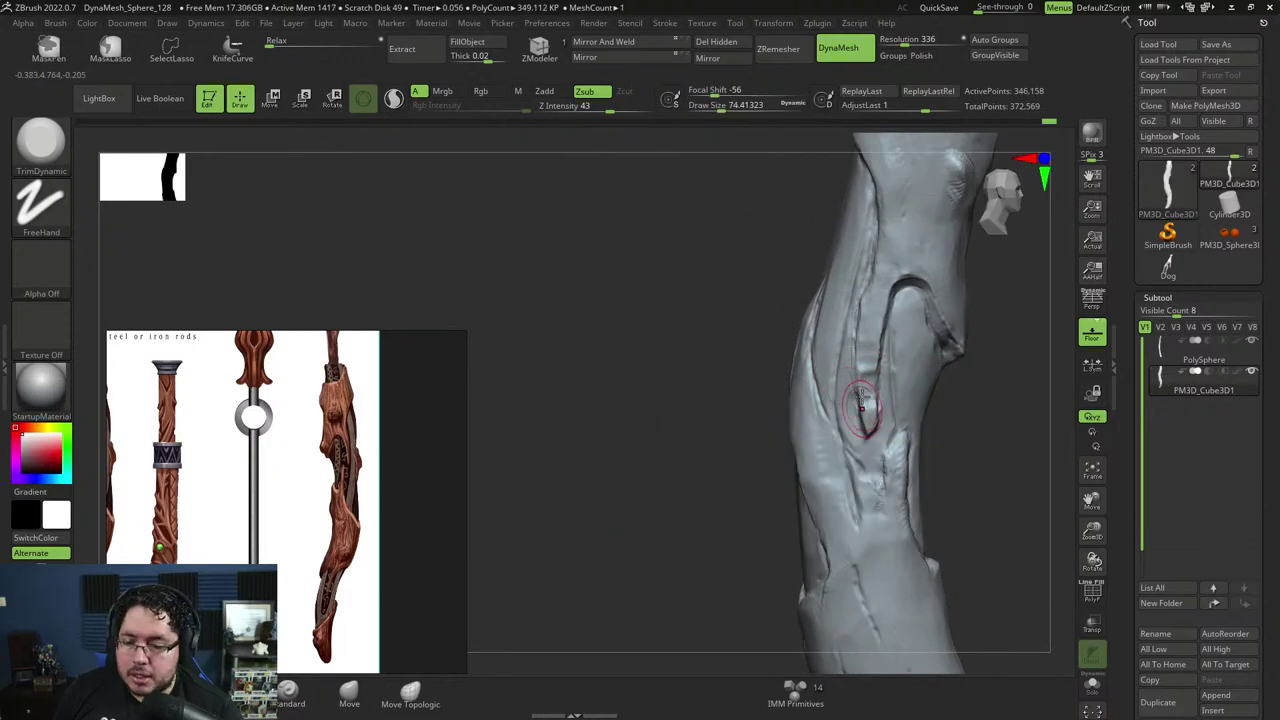
pyautogui.press('b')
pyautogui.press('c')
pyautogui.press('b')
pyautogui.press('space')
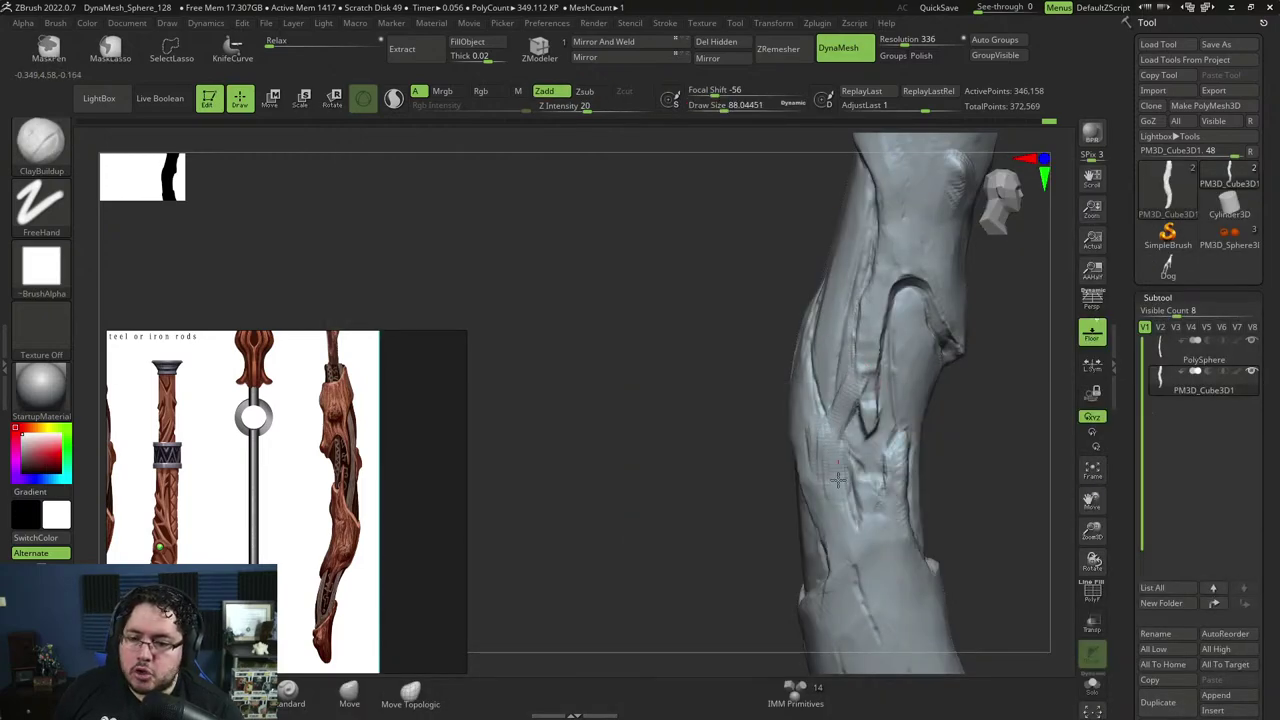
pyautogui.moveTo(858, 400)
pyautogui.mouseDown()
pyautogui.moveTo(861, 441)
pyautogui.moveTo(885, 440)
pyautogui.moveTo(870, 474)
pyautogui.moveTo(878, 500)
pyautogui.moveTo(846, 500)
pyautogui.moveTo(816, 472)
pyautogui.moveTo(859, 368)
pyautogui.moveTo(870, 384)
pyautogui.mouseUp()
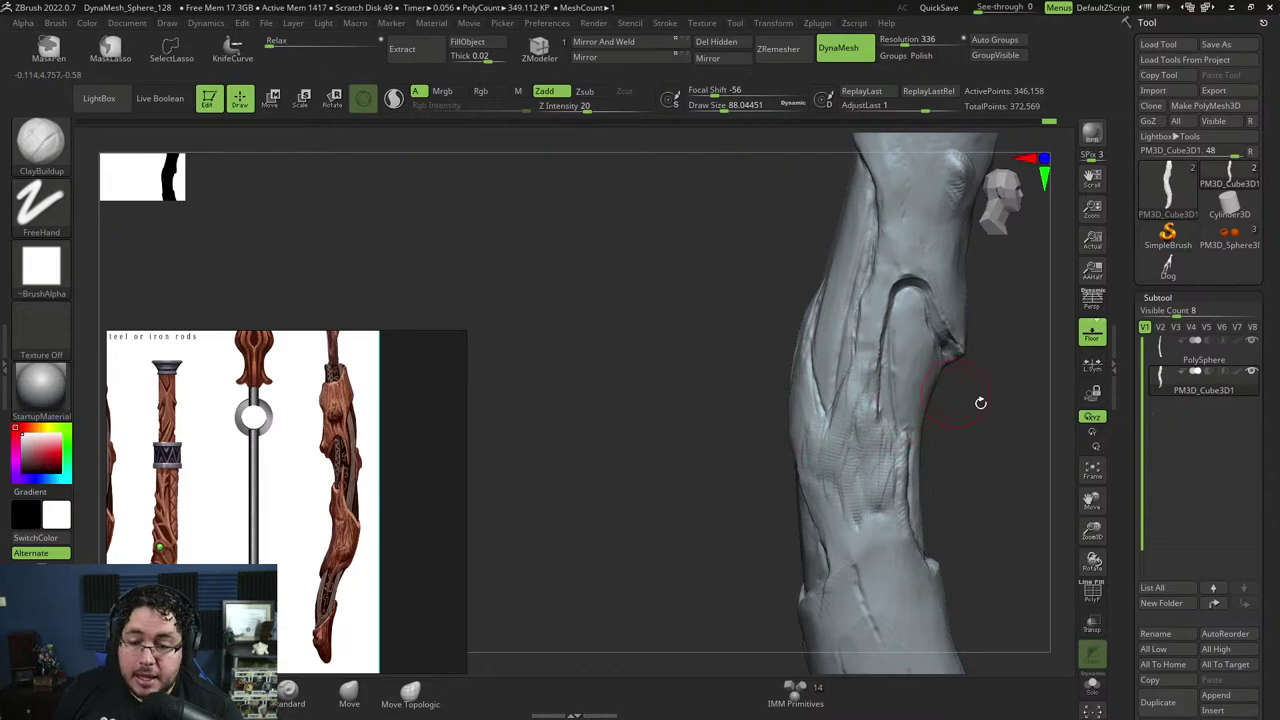
pyautogui.moveTo(980, 402); pyautogui.dragTo(940, 398)
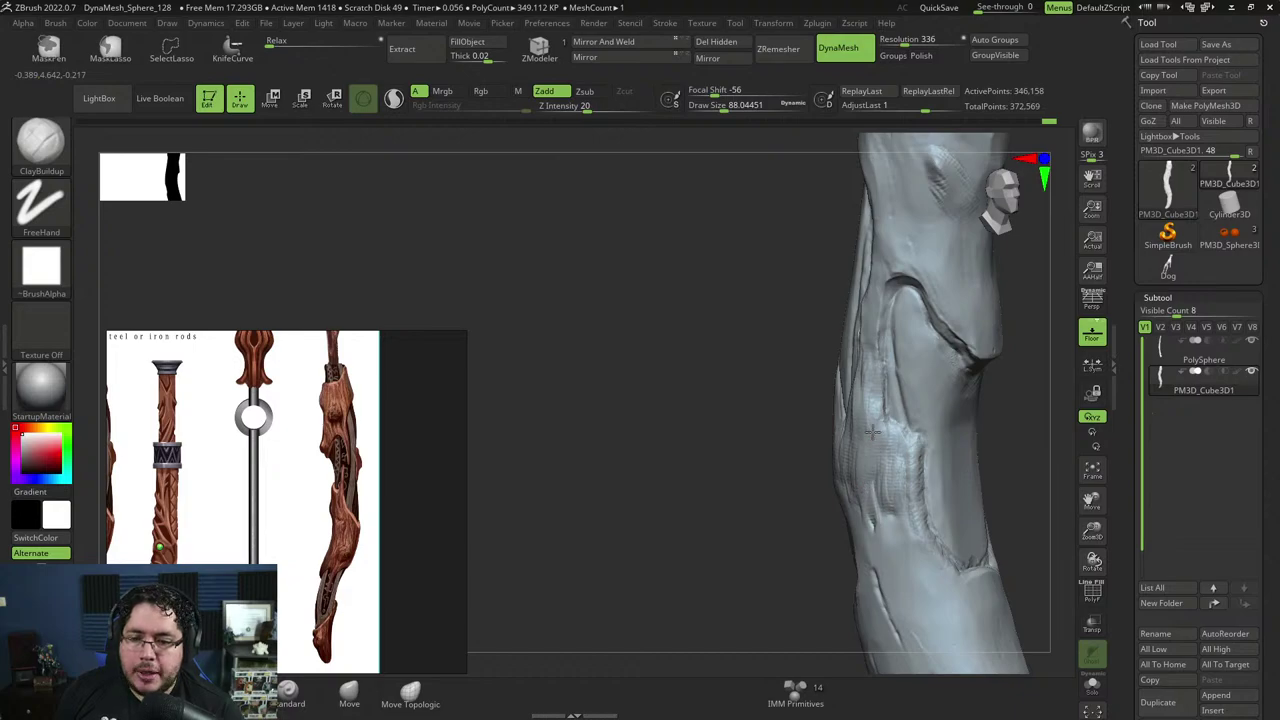
pyautogui.moveTo(791, 534); pyautogui.dragTo(845, 510)
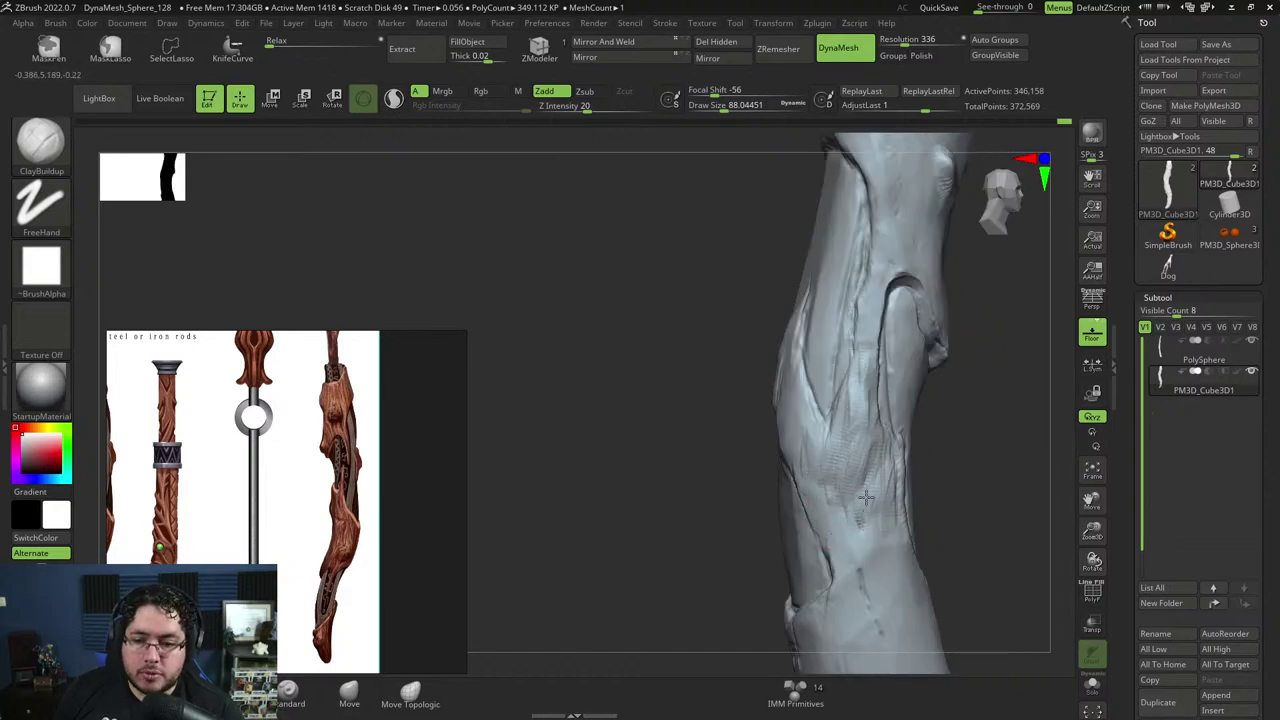
pyautogui.press('b')
pyautogui.press('t')
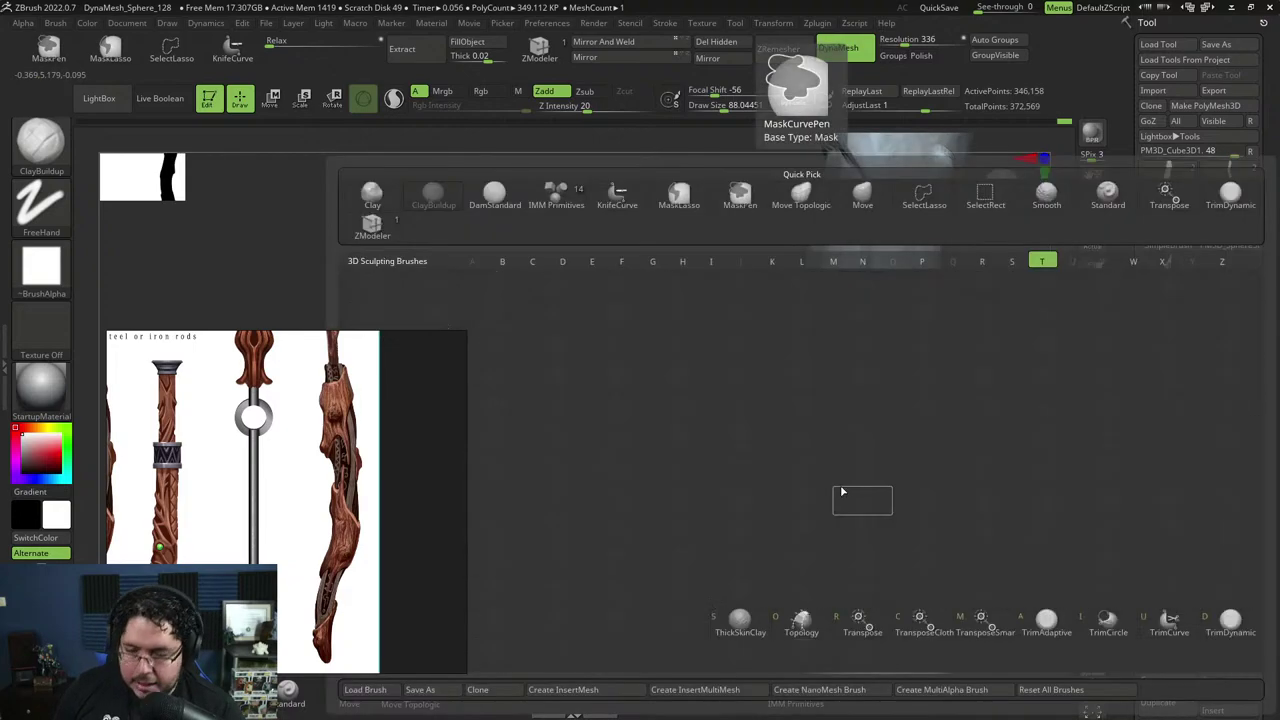
pyautogui.press('d')
pyautogui.press('space')
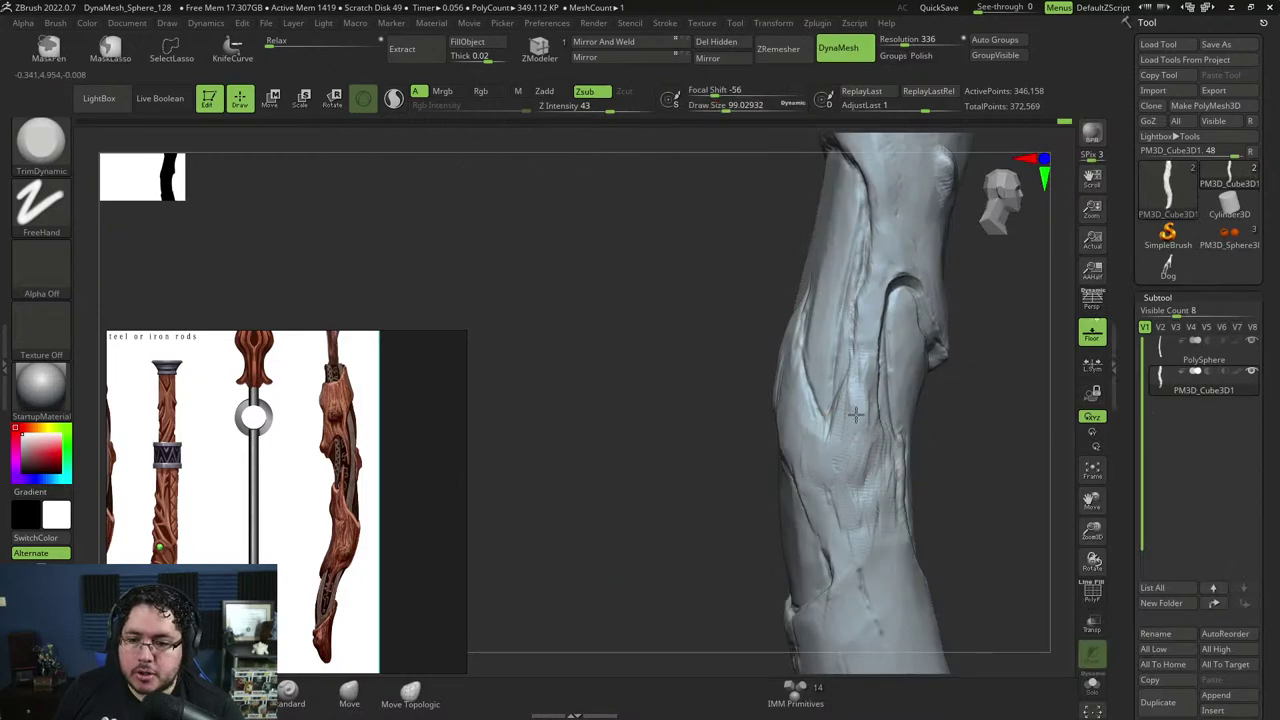
pyautogui.moveTo(985, 450); pyautogui.dragTo(923, 454)
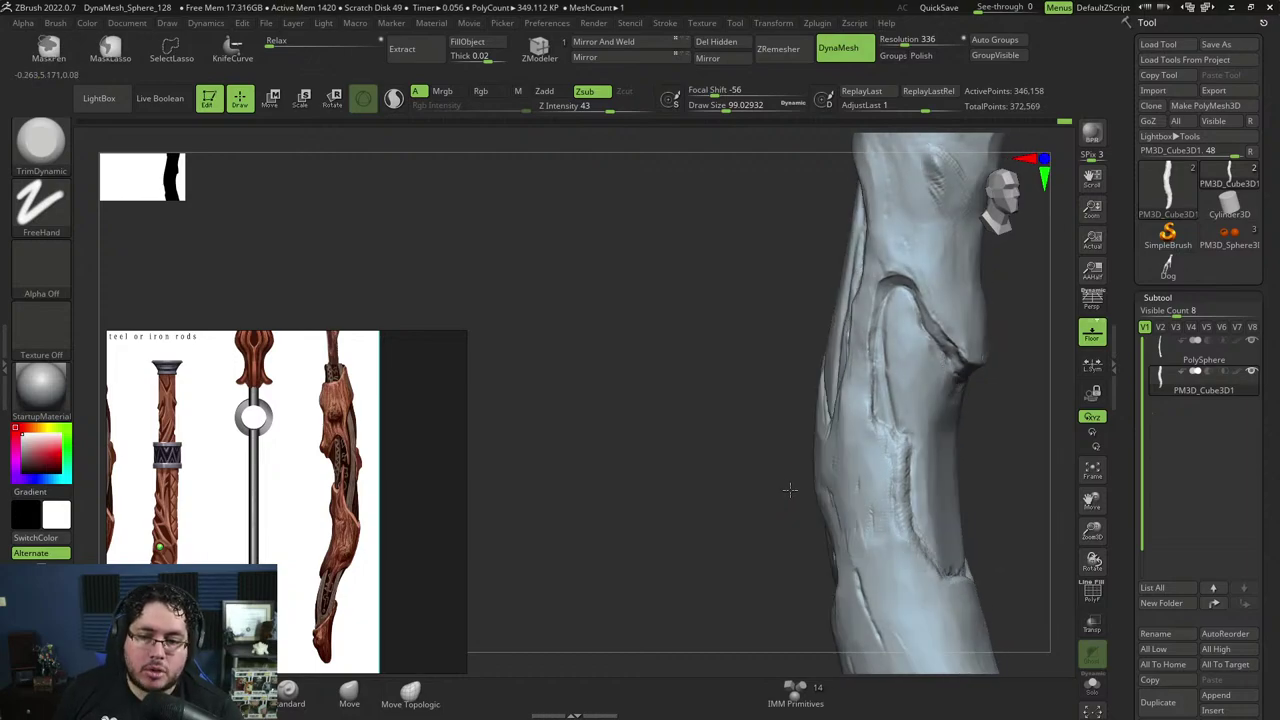
pyautogui.moveTo(791, 489); pyautogui.dragTo(828, 471, button='right')
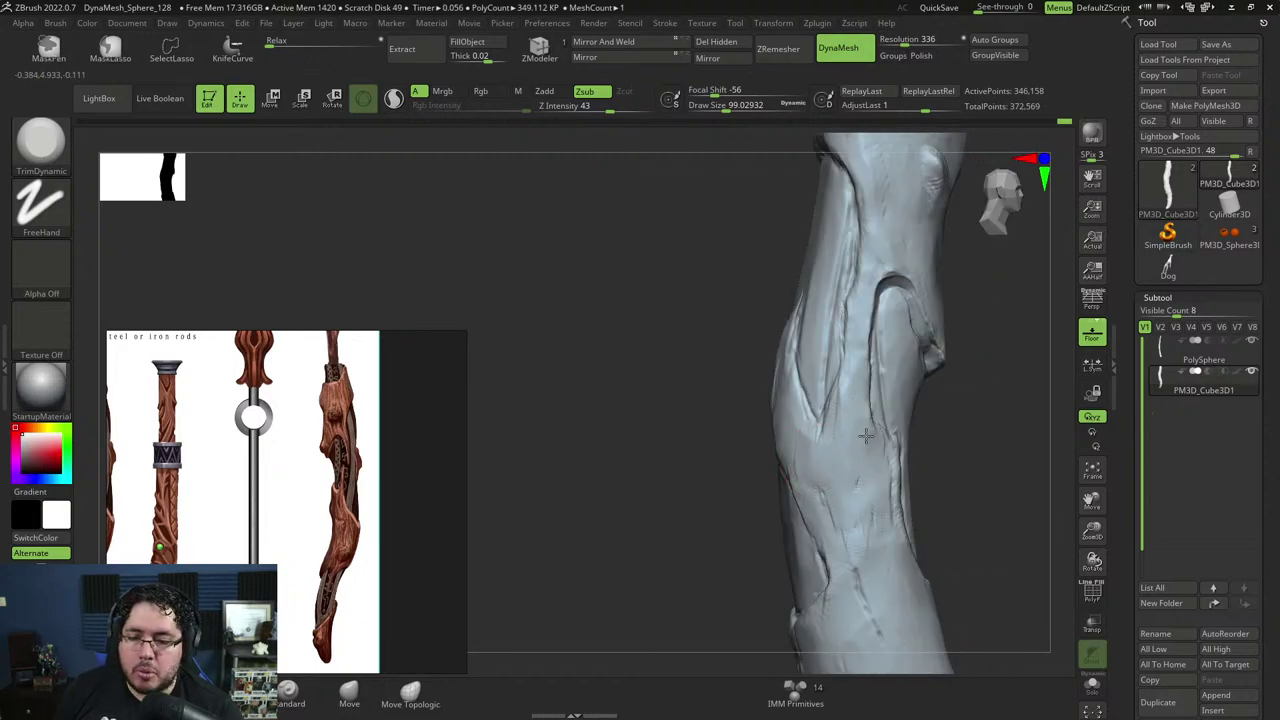
pyautogui.keyDown('ctrl'); pyautogui.moveTo(968, 522); pyautogui.dragTo(908, 405, button='right'); pyautogui.keyUp('ctrl')
pyautogui.moveTo(908, 405)
pyautogui.mouseDown(button='right')
pyautogui.moveTo(1022, 371)
pyautogui.moveTo(926, 420)
pyautogui.mouseUp(button='right')
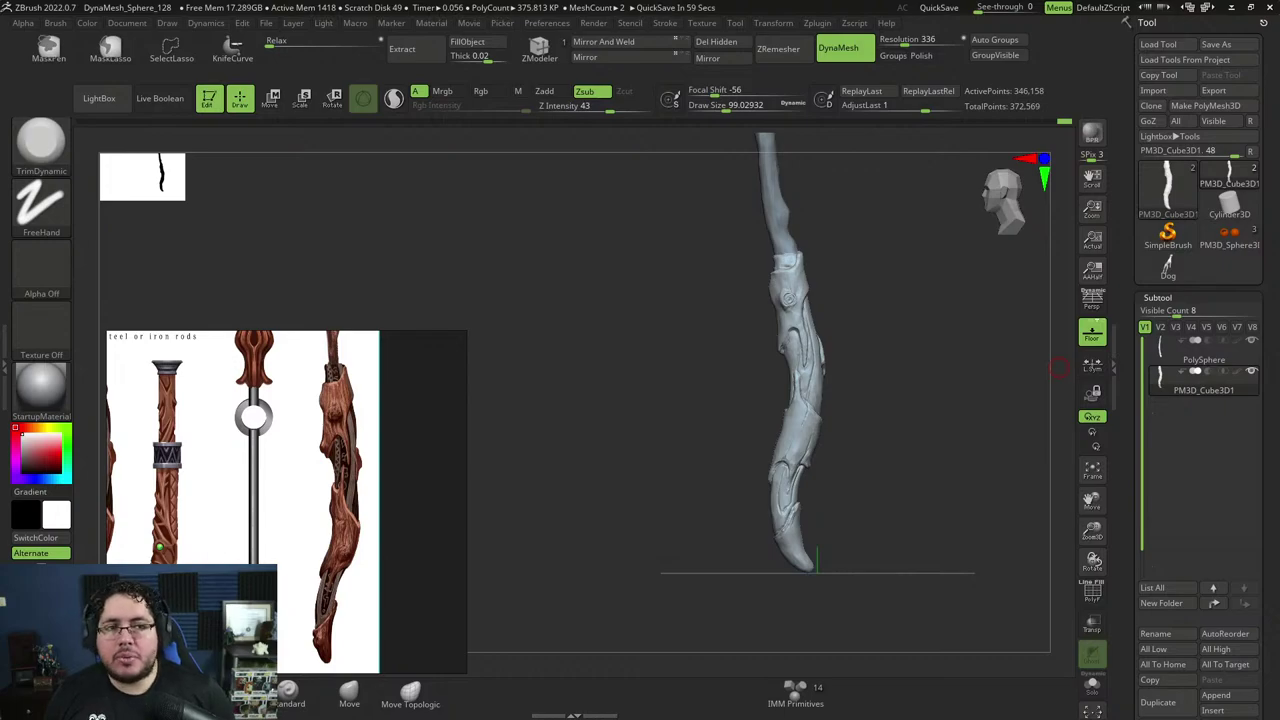
pyautogui.moveTo(1279, 365); pyautogui.dragTo(790, 2)
# Search Google for 'huion tablet', view the HUION HS64 Amazon listing, then minimize Chrome.
pyautogui.click(757, 33)
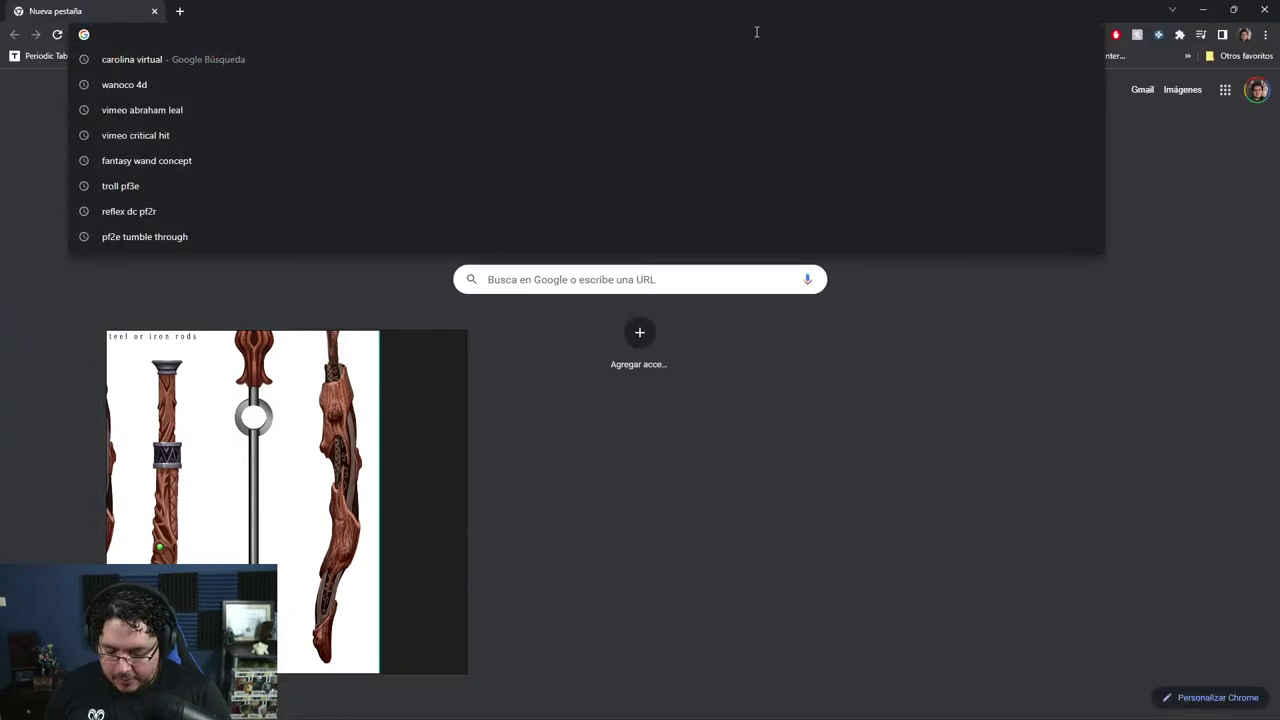
pyautogui.write('huion ')
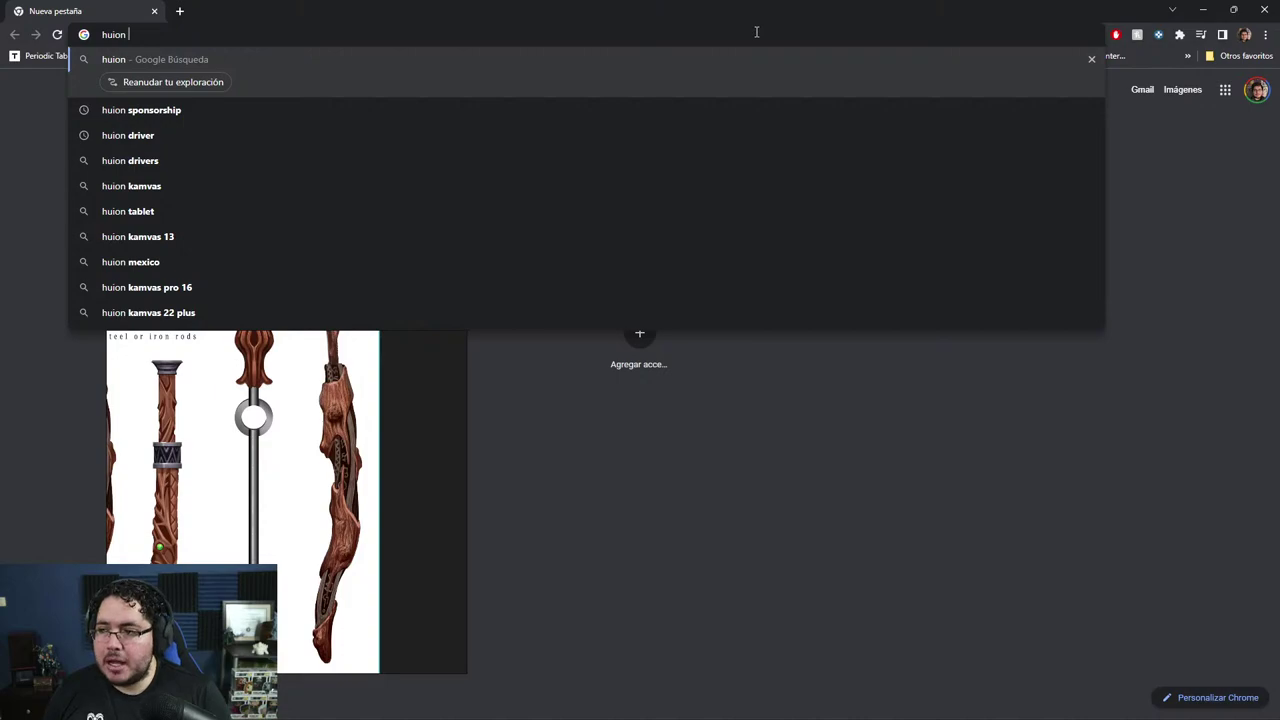
pyautogui.write('tablet')
pyautogui.press('Return')
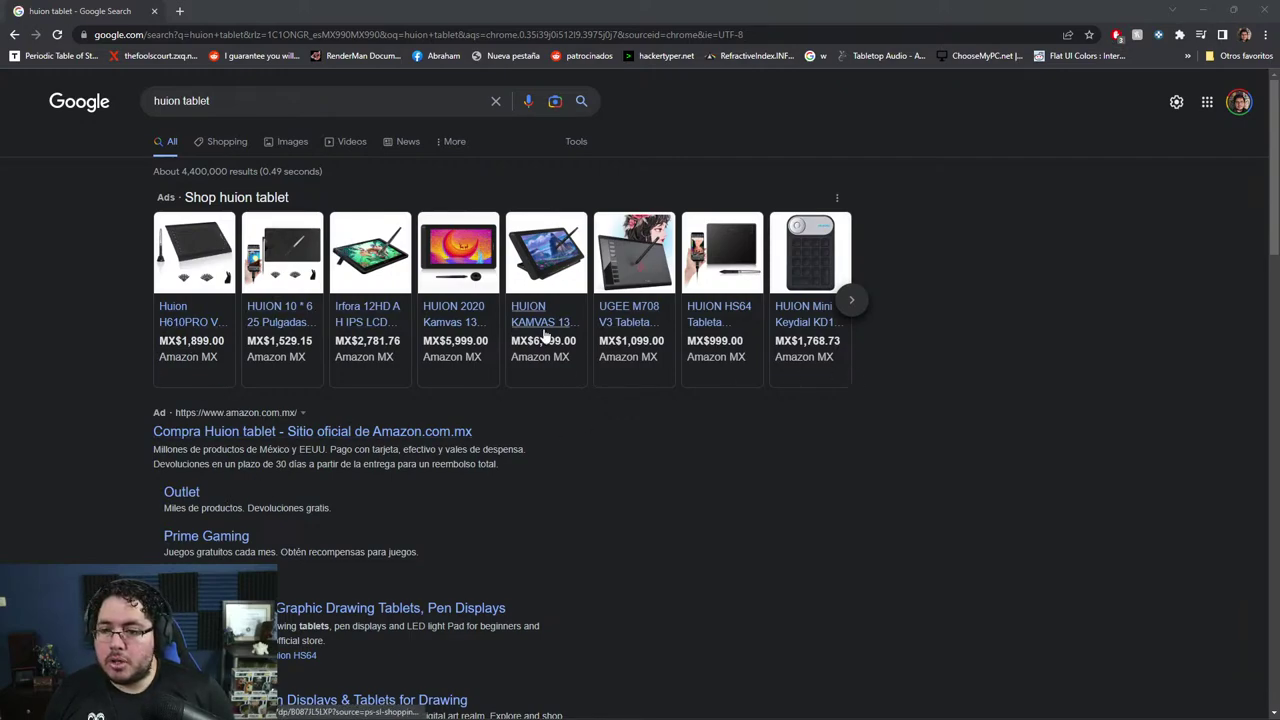
pyautogui.moveTo(645, 340)
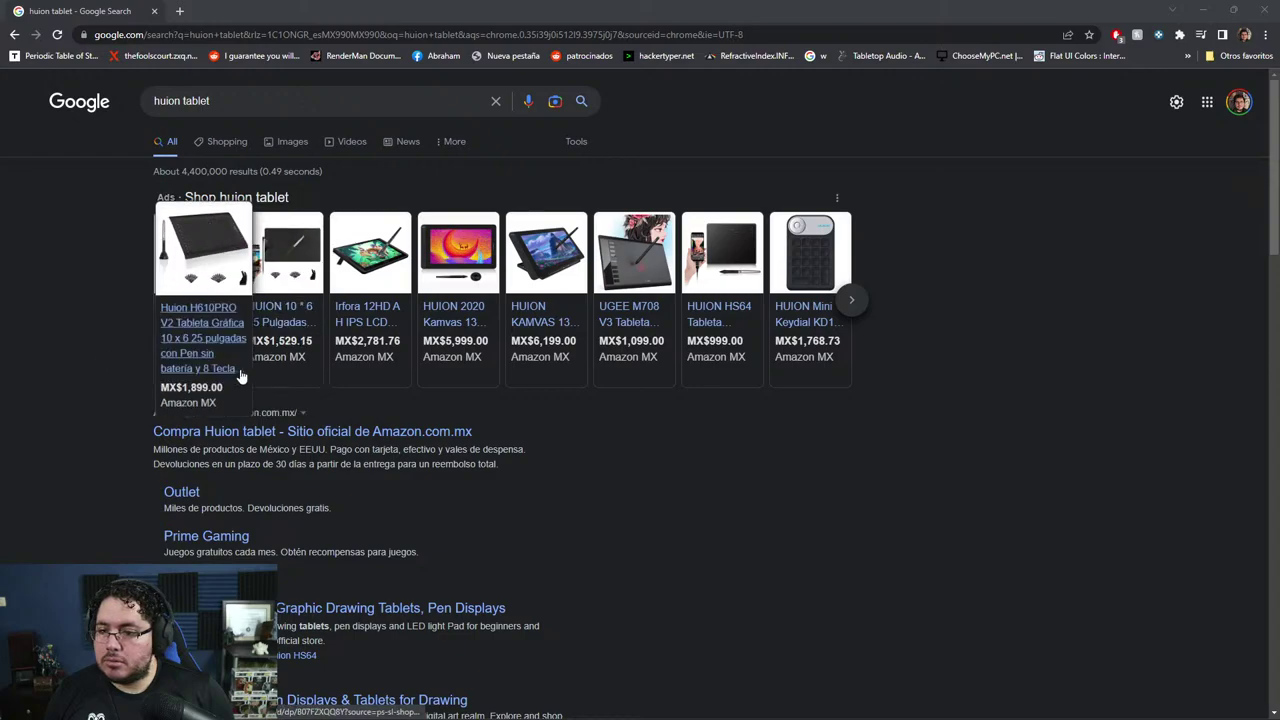
pyautogui.click(707, 323)
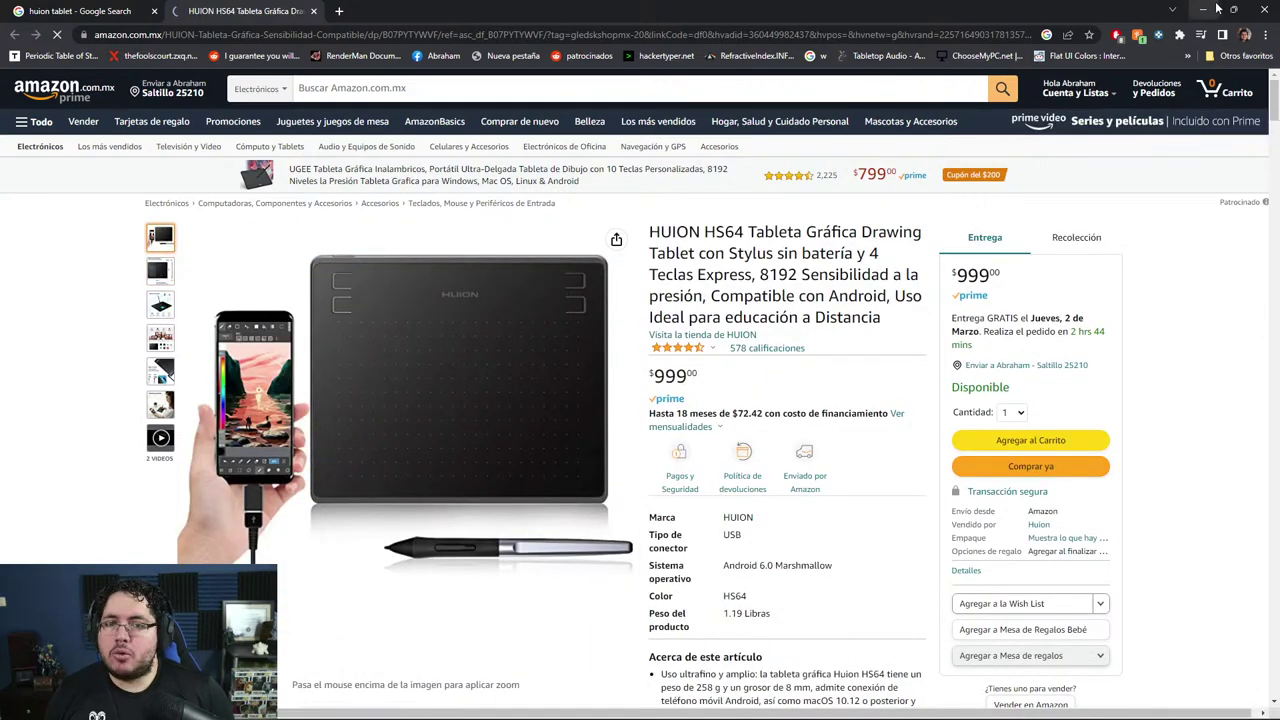
pyautogui.click(1205, 9)
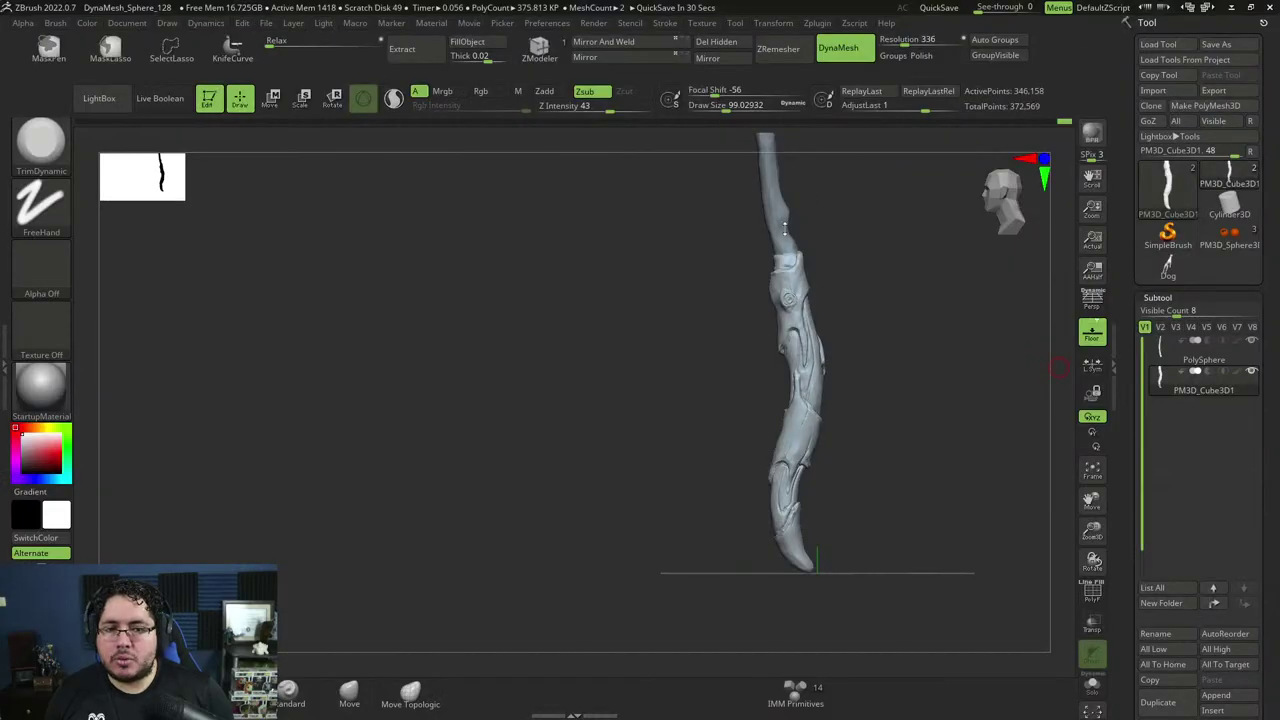
# Place the wand reference sheet beside the model, zoomed out to show every staff design.
pyautogui.moveTo(1270, 430); pyautogui.dragTo(438, 365, button='right')
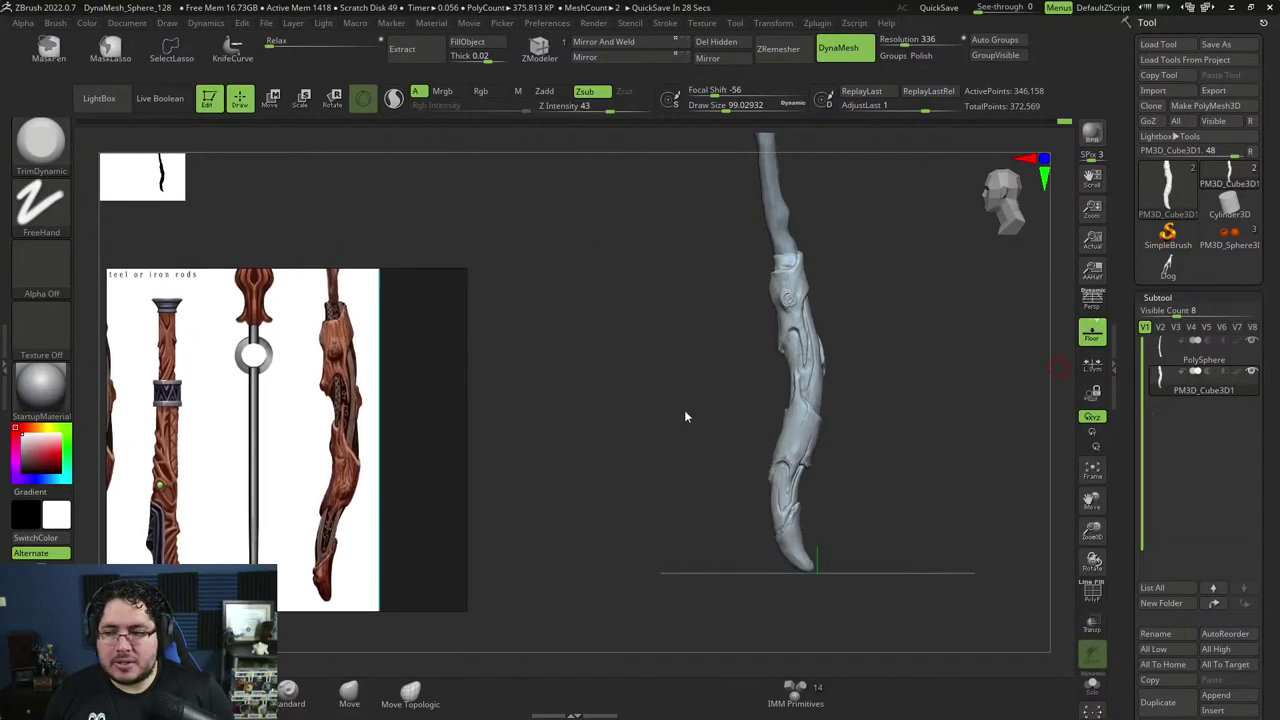
pyautogui.moveTo(1012, 295); pyautogui.dragTo(920, 422)
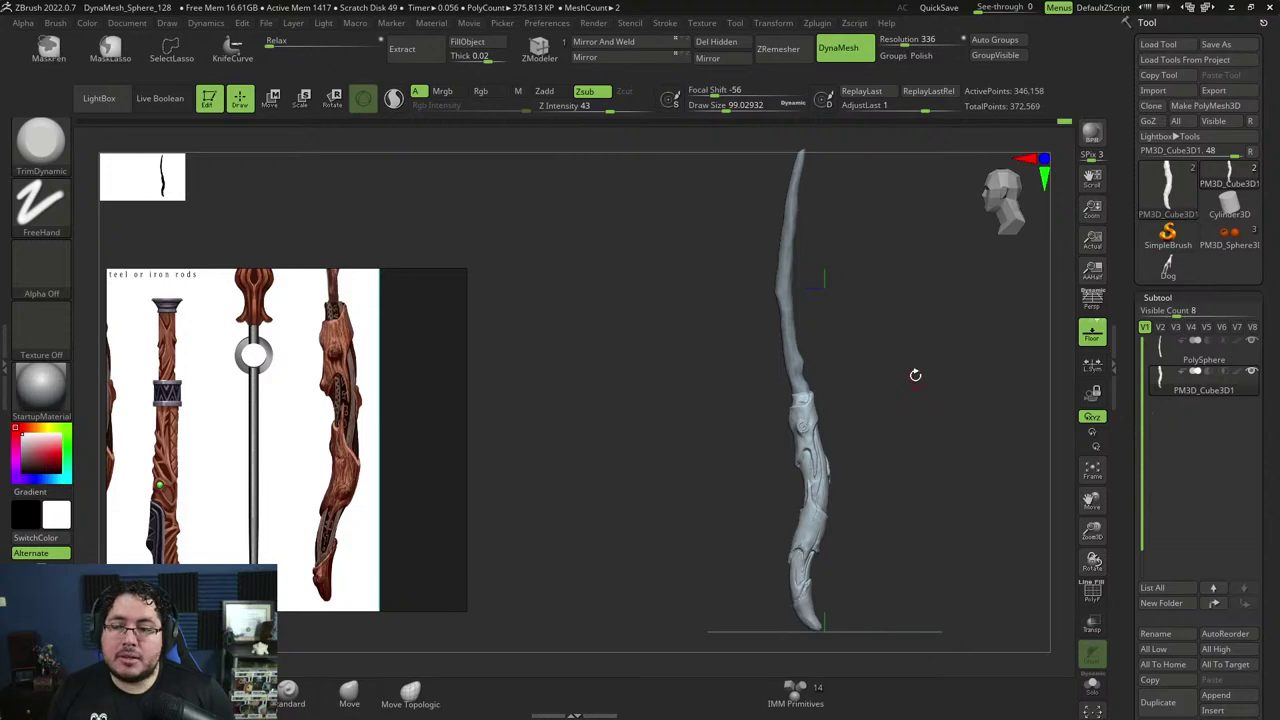
pyautogui.moveTo(915, 375); pyautogui.dragTo(929, 443)
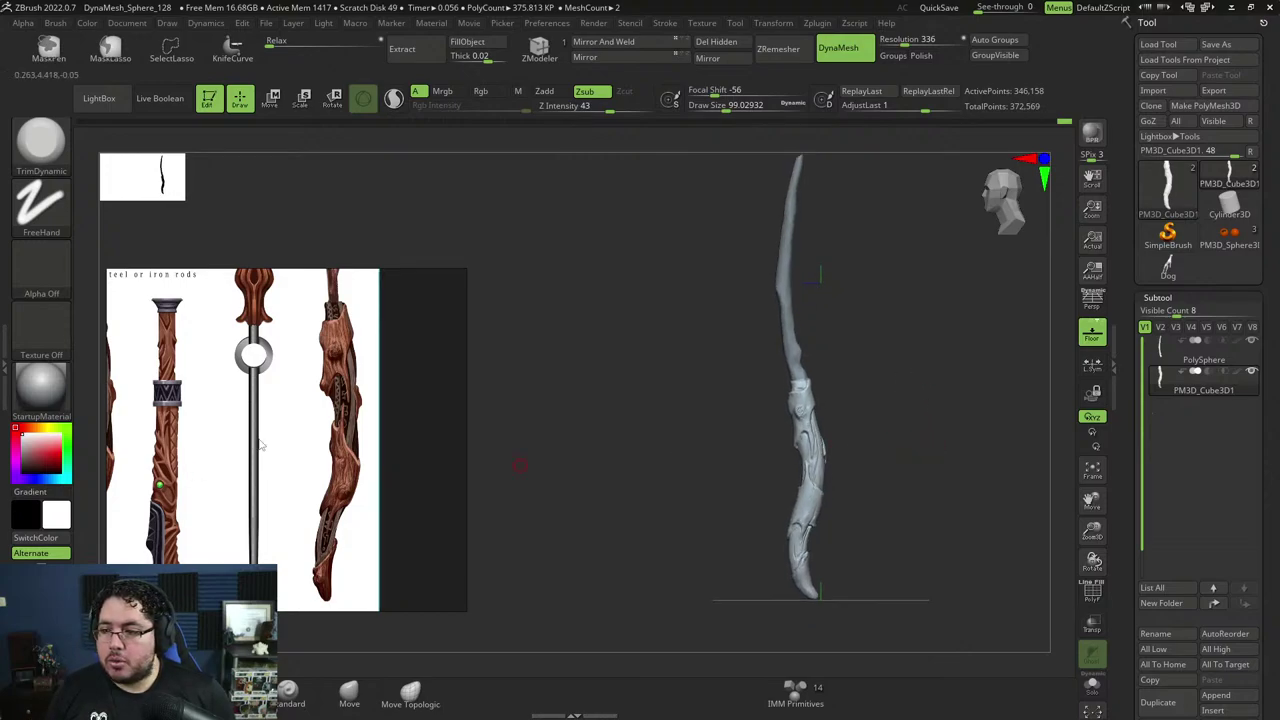
pyautogui.scroll(-4, 261, 444)
pyautogui.moveTo(386, 469); pyautogui.dragTo(545, 456, button='right')
pyautogui.scroll(4, 545, 456)
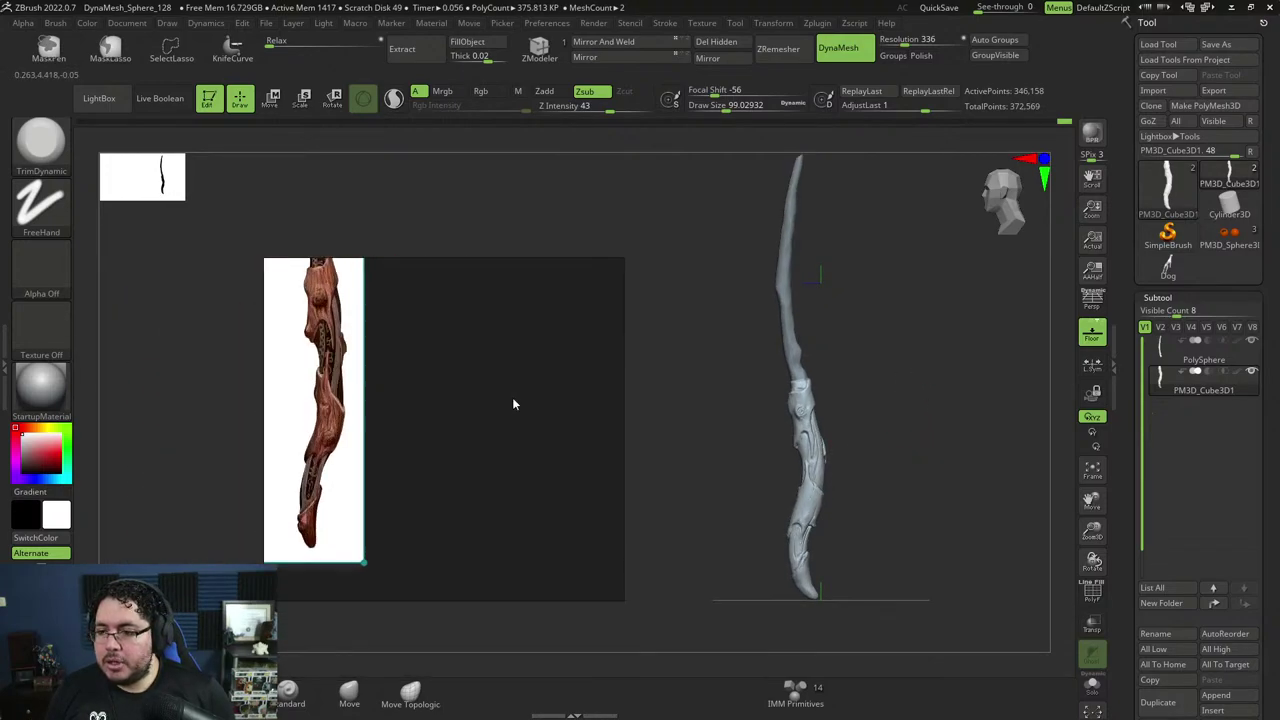
pyautogui.scroll(-3, 540, 440)
# Rotate the wand into view and make Subtool 2 the active subtool.
pyautogui.moveTo(850, 484); pyautogui.dragTo(799, 461)
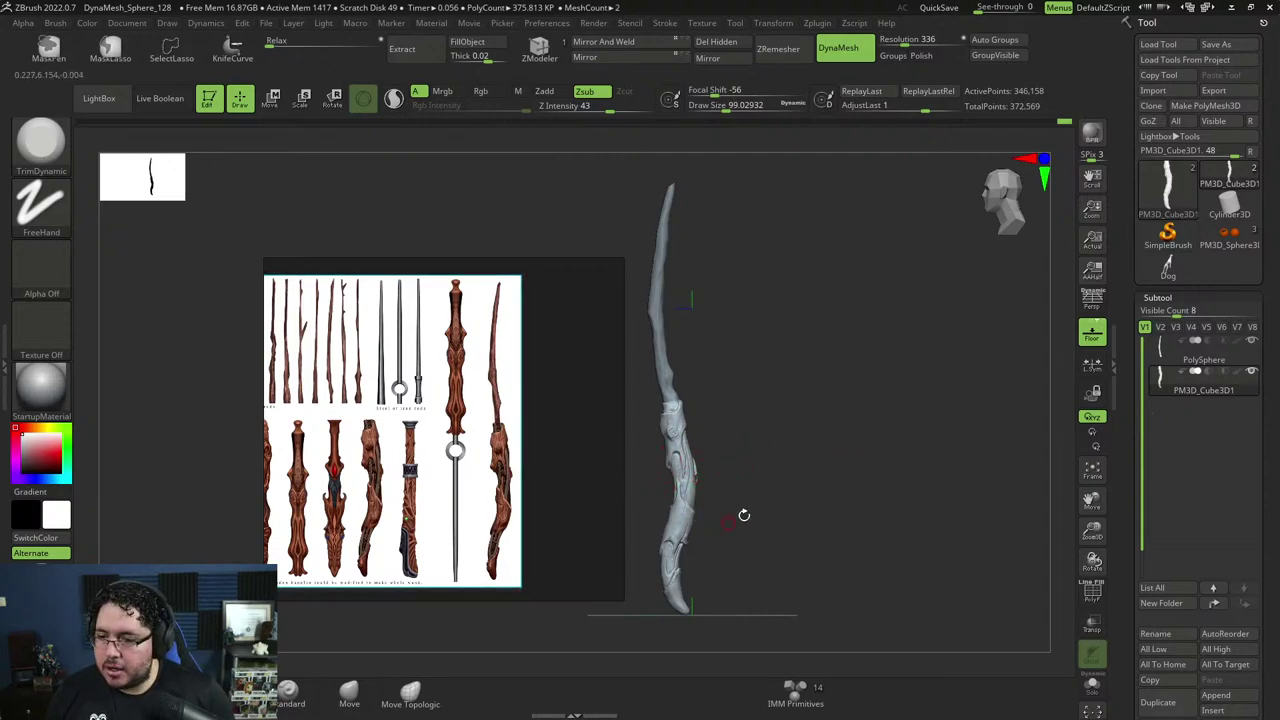
pyautogui.moveTo(851, 503); pyautogui.dragTo(892, 467)
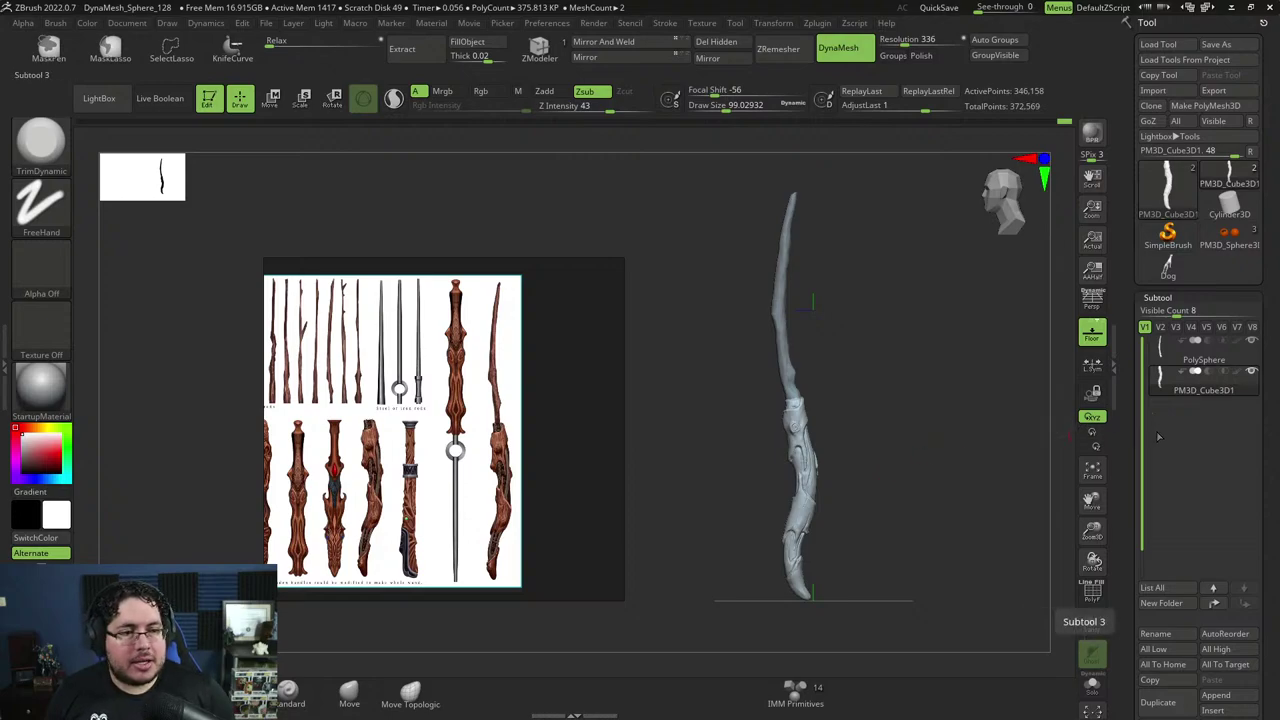
pyautogui.click(1190, 400)
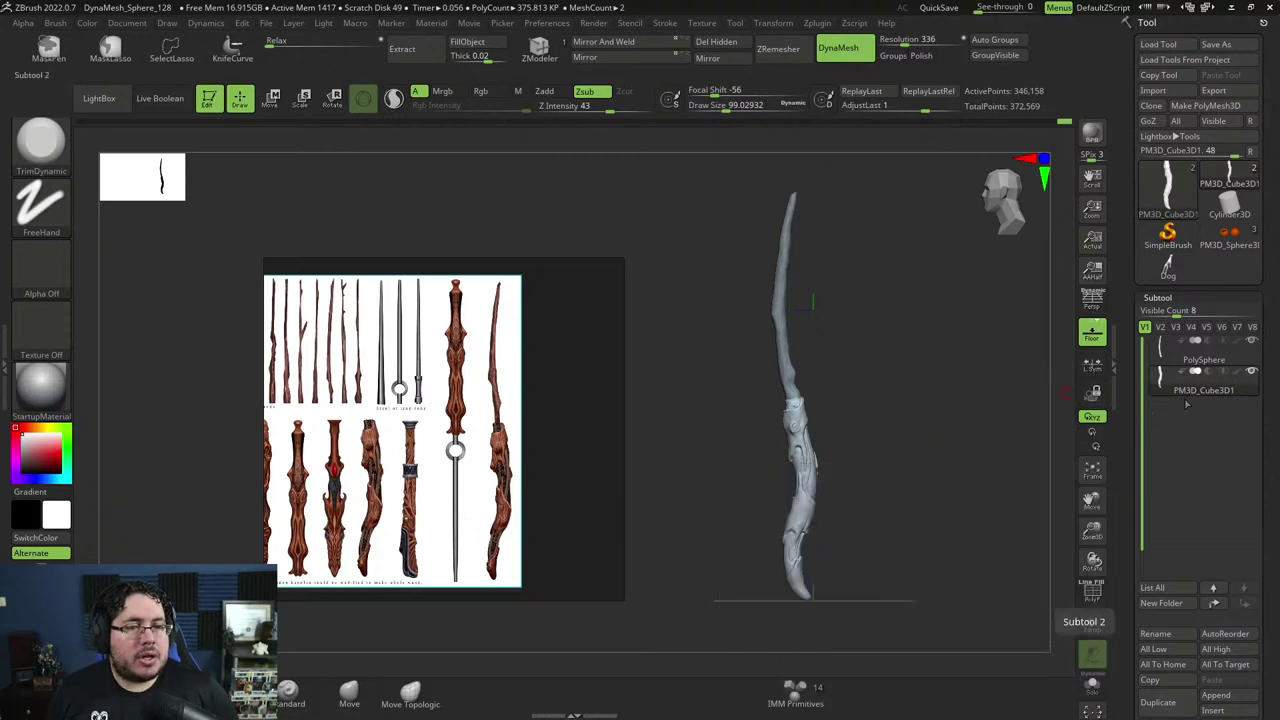